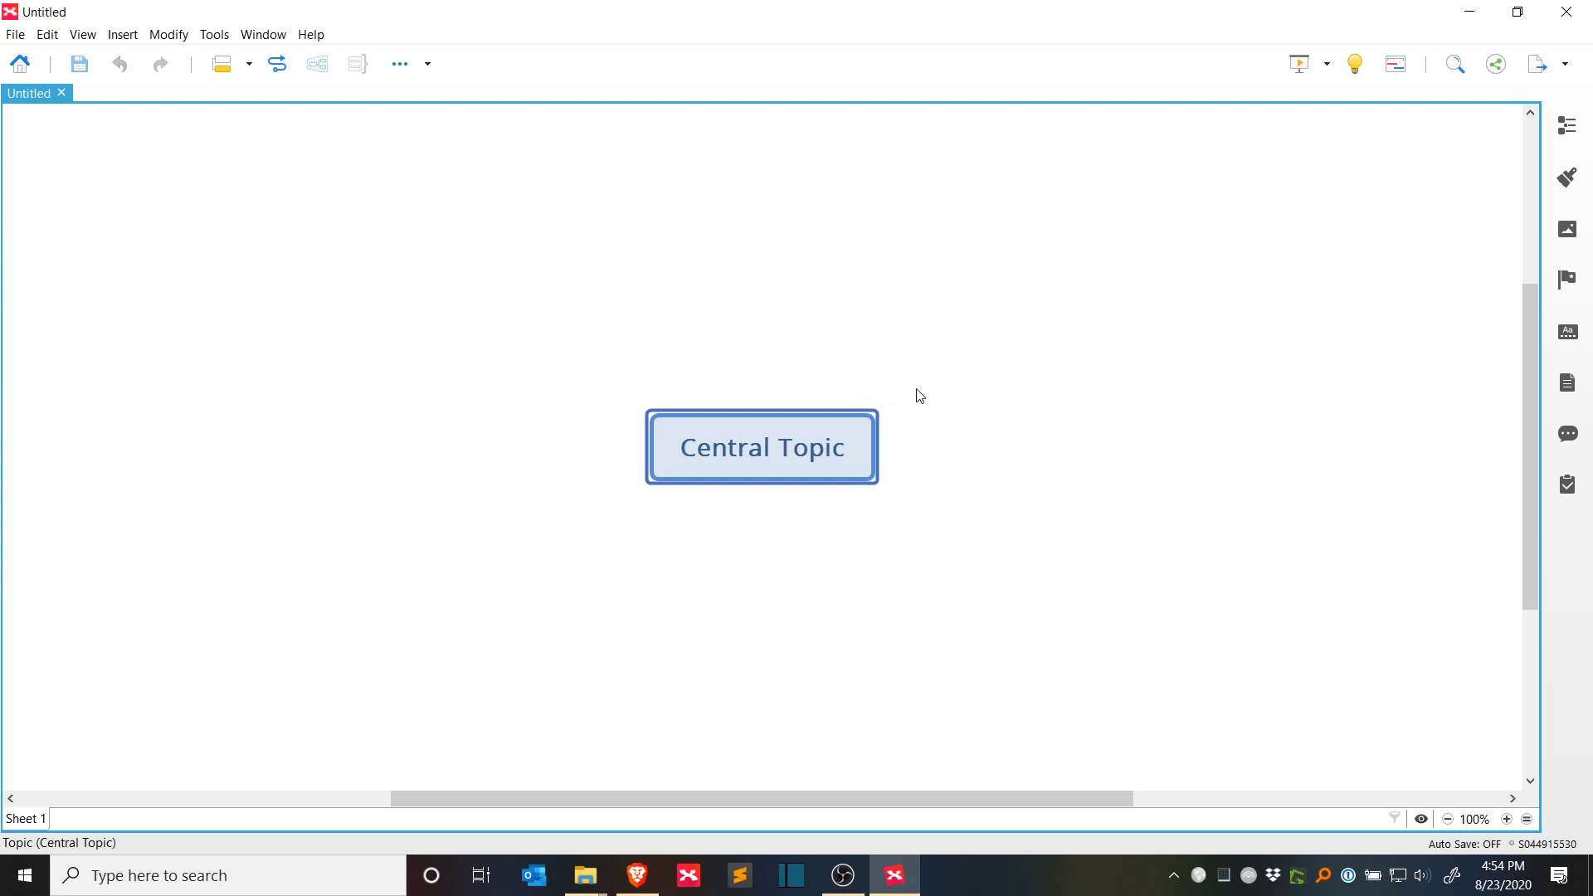
Step: Zoom the map out to 30% and back in to 70%
key("ctrl+minus")
key("ctrl+minus")
key("ctrl+minus")
key("ctrl+minus")
key("ctrl+minus")
key("ctrl+minus")
key("ctrl+minus")
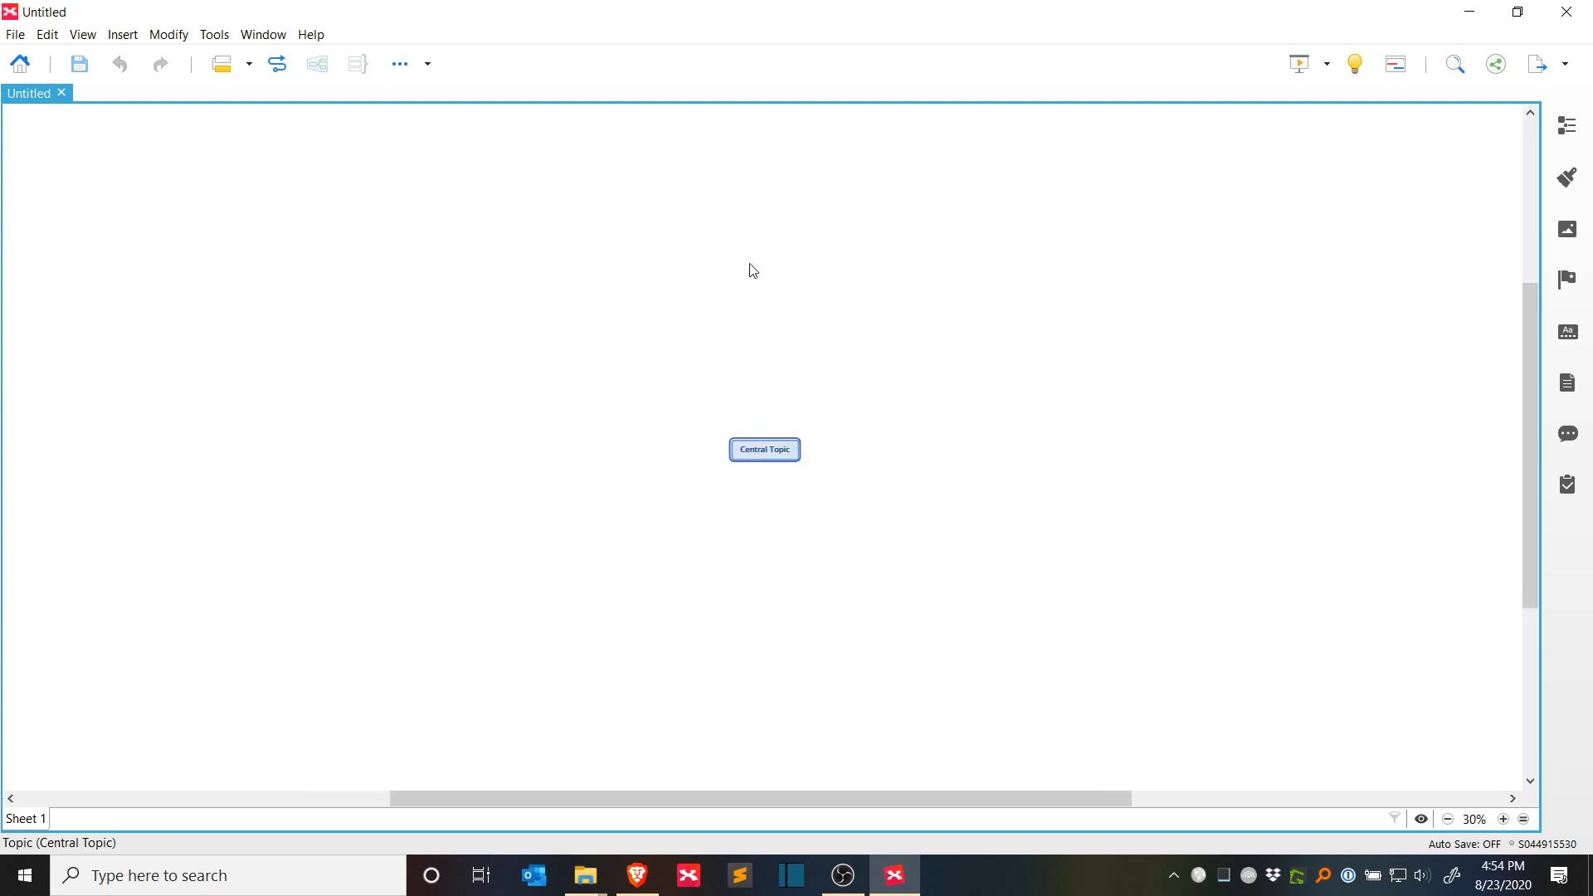
key("ctrl+equal")
key("ctrl+equal")
key("ctrl+equal")
key("ctrl+equal")
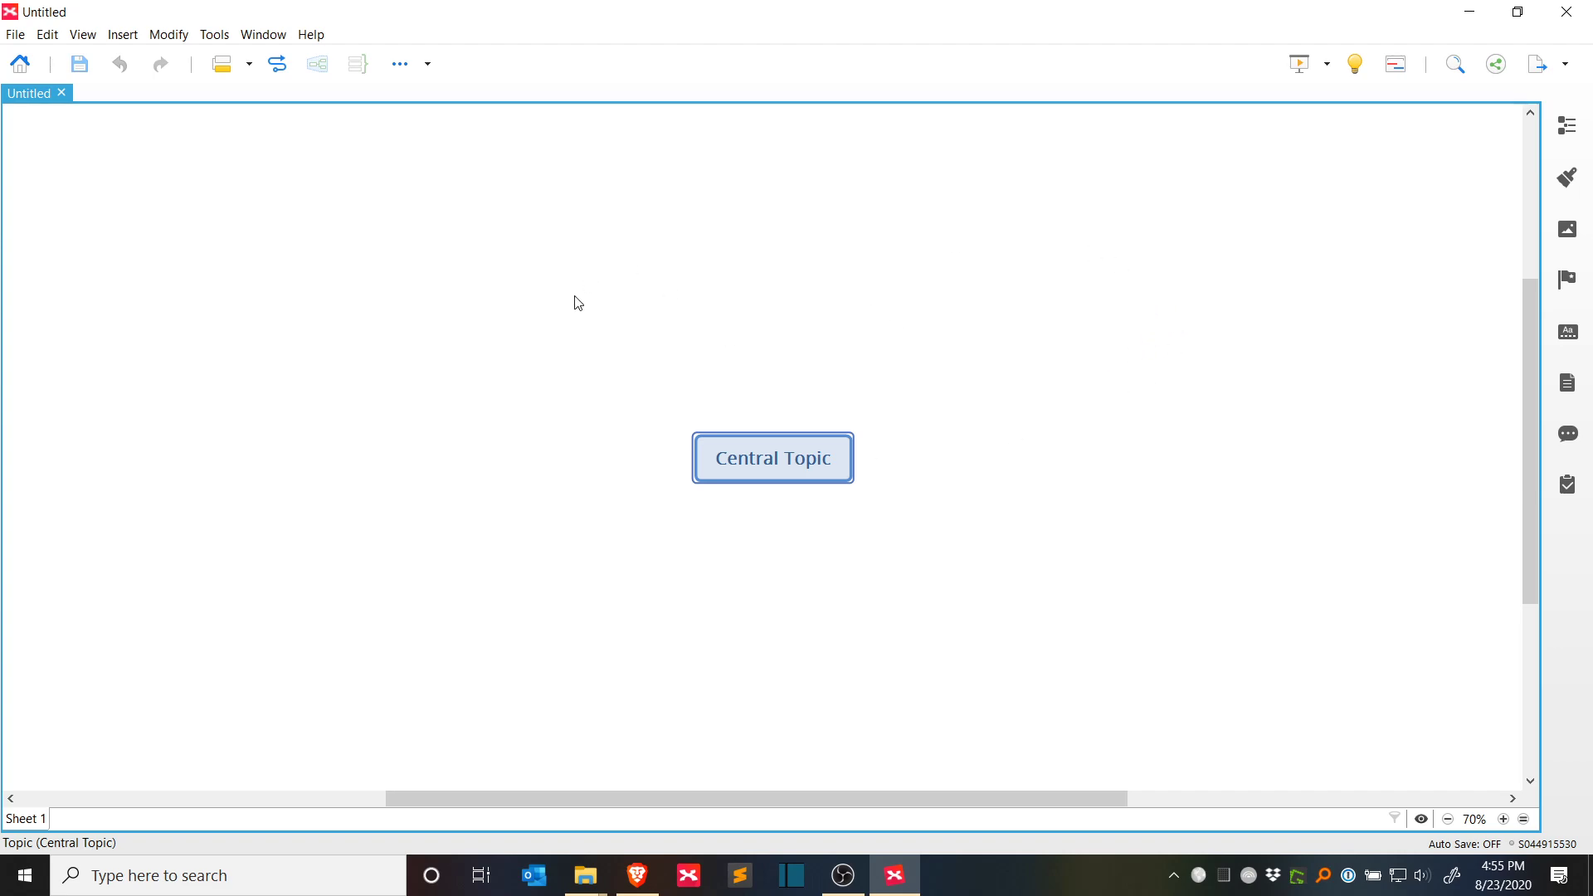
Step: Pan the canvas around the Central Topic and return the zoom to 100%
left_click_drag(1201, 302, 899, 540)
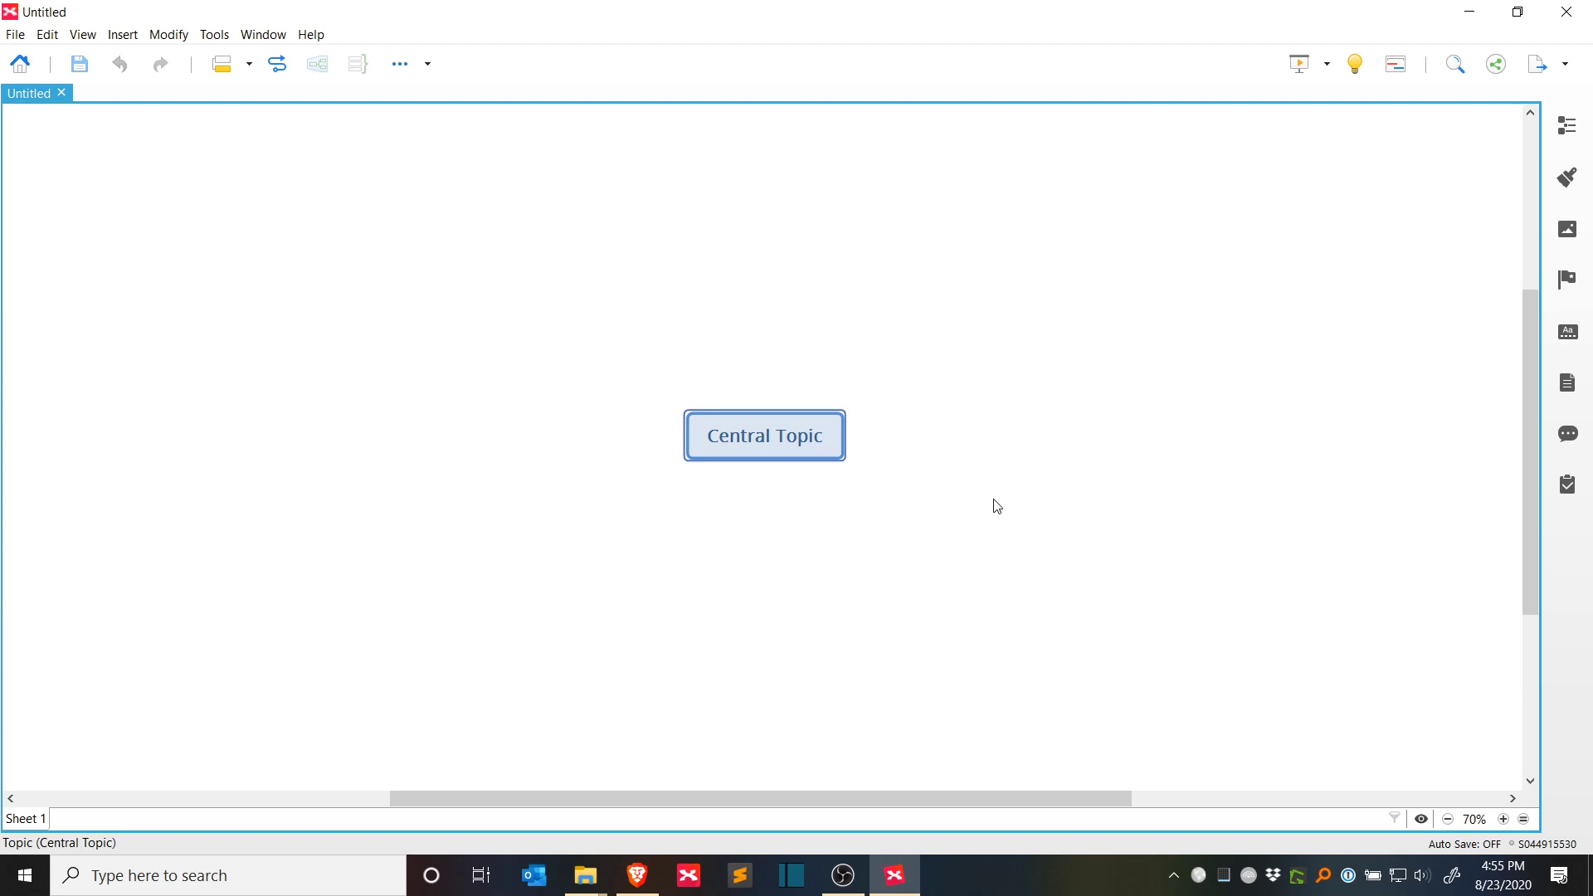
left_click_drag(1145, 526, 593, 452)
key("ctrl+0")
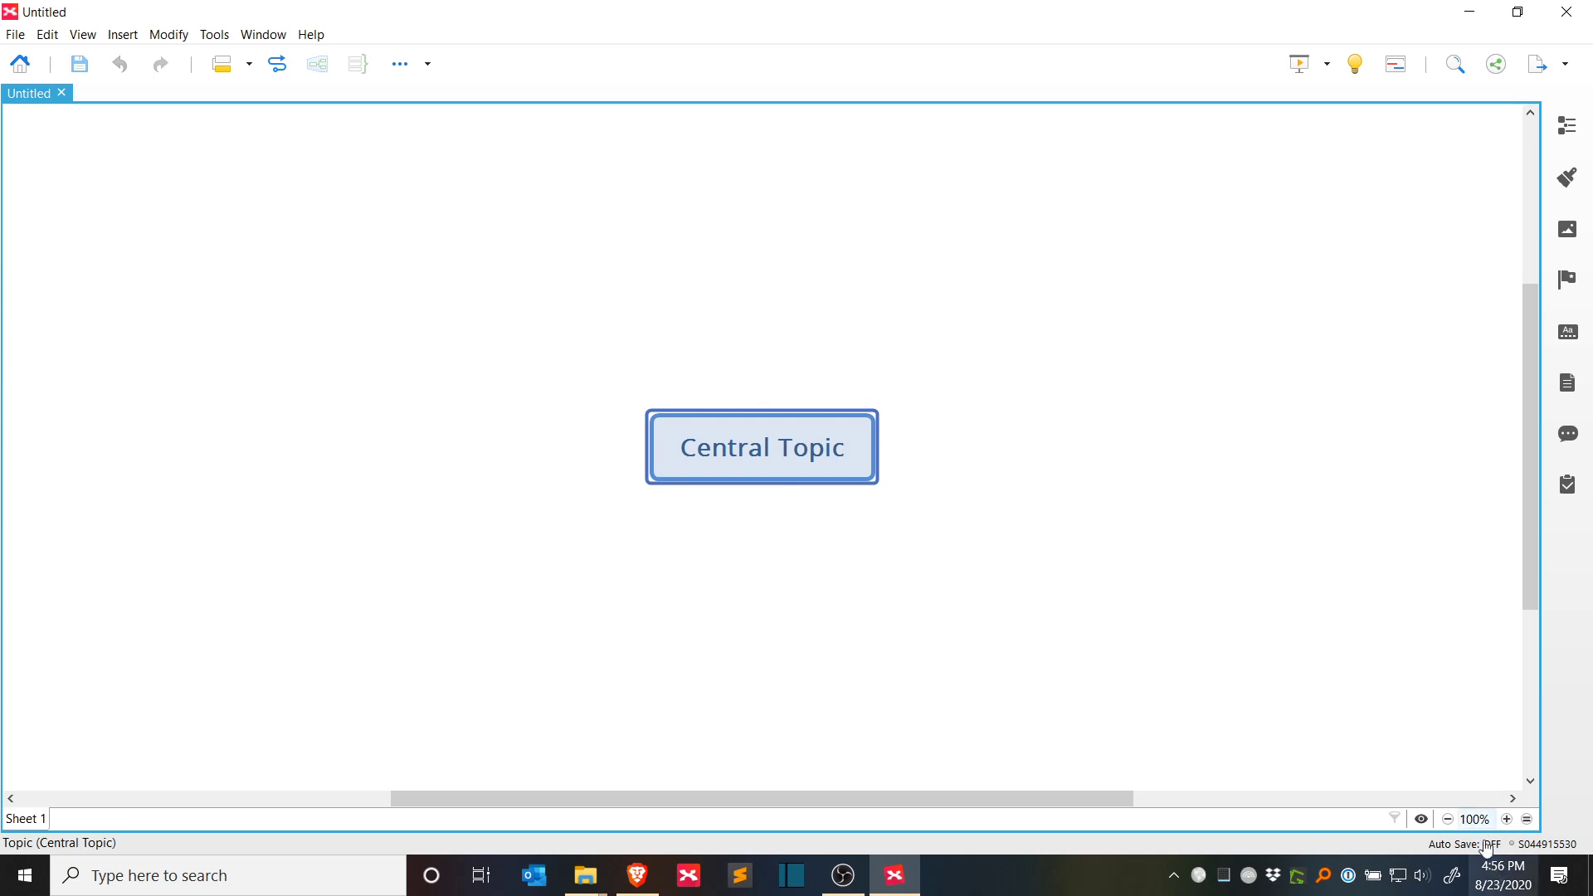
left_click(1003, 558)
scroll(1003, 557, "down", 2)
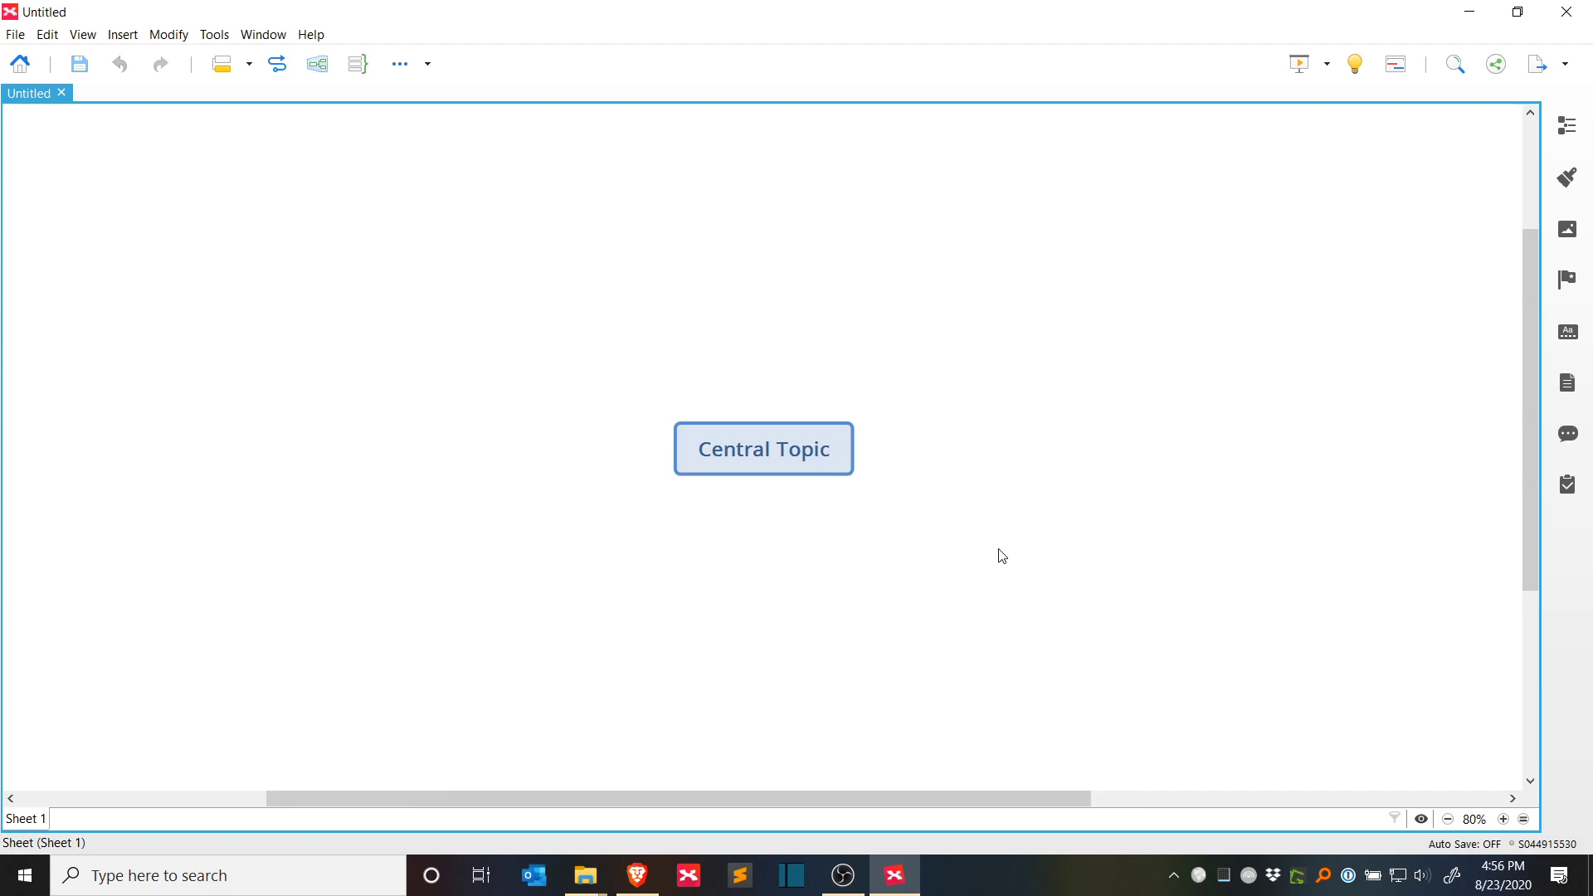
scroll(1002, 557, "up", 2)
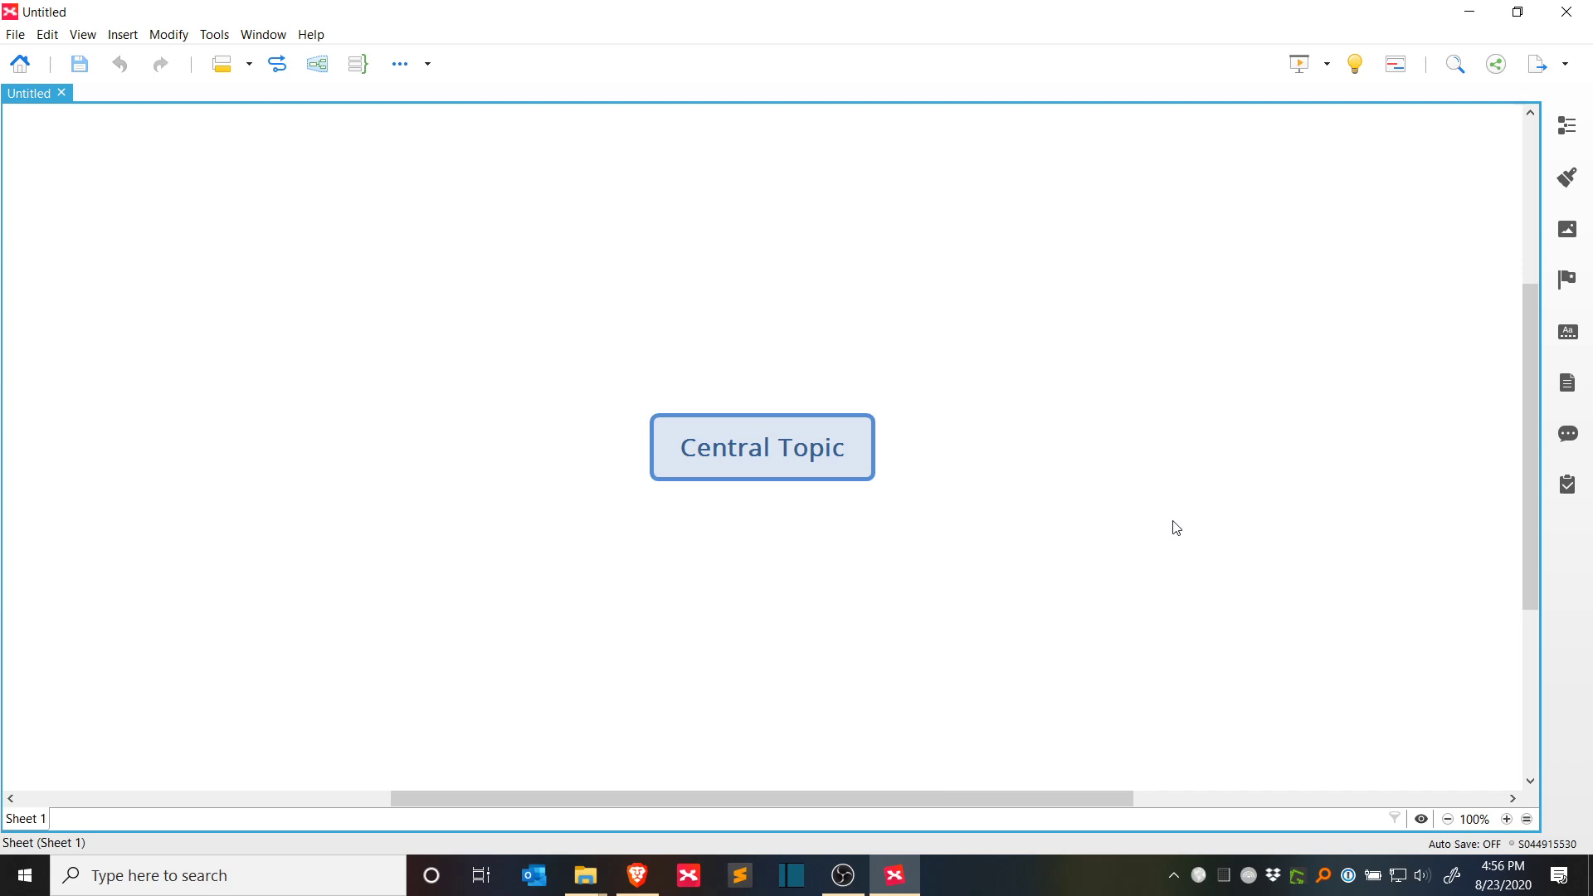
Step: Add a main topic to the Central Topic and extend it with a chain of six nested subtopics
left_click_drag(1173, 526, 636, 463)
left_click(109, 362)
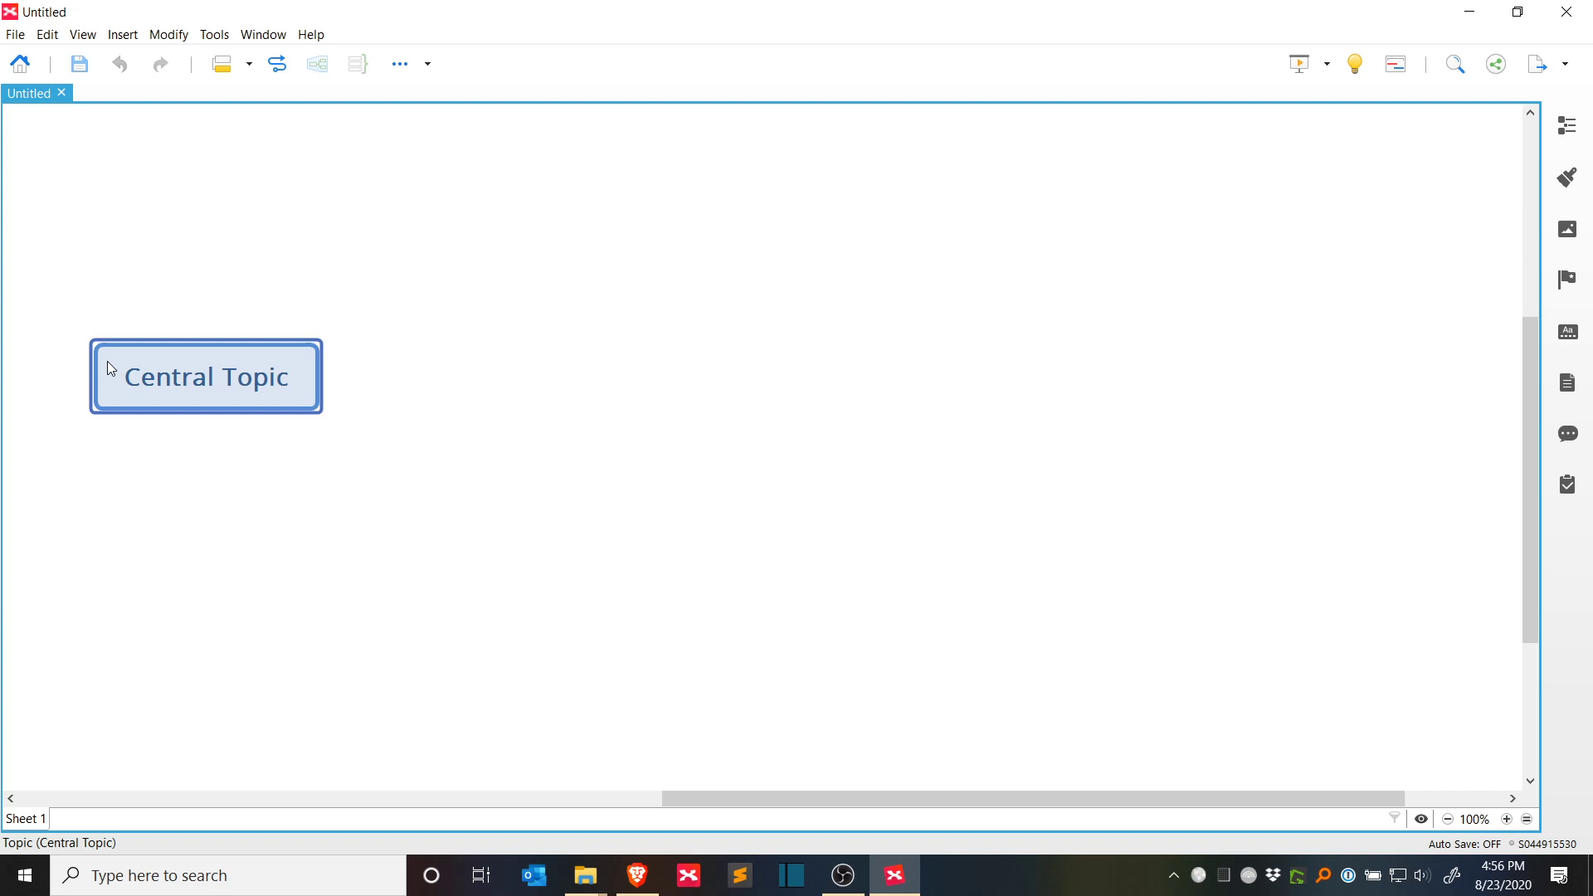
key("Tab")
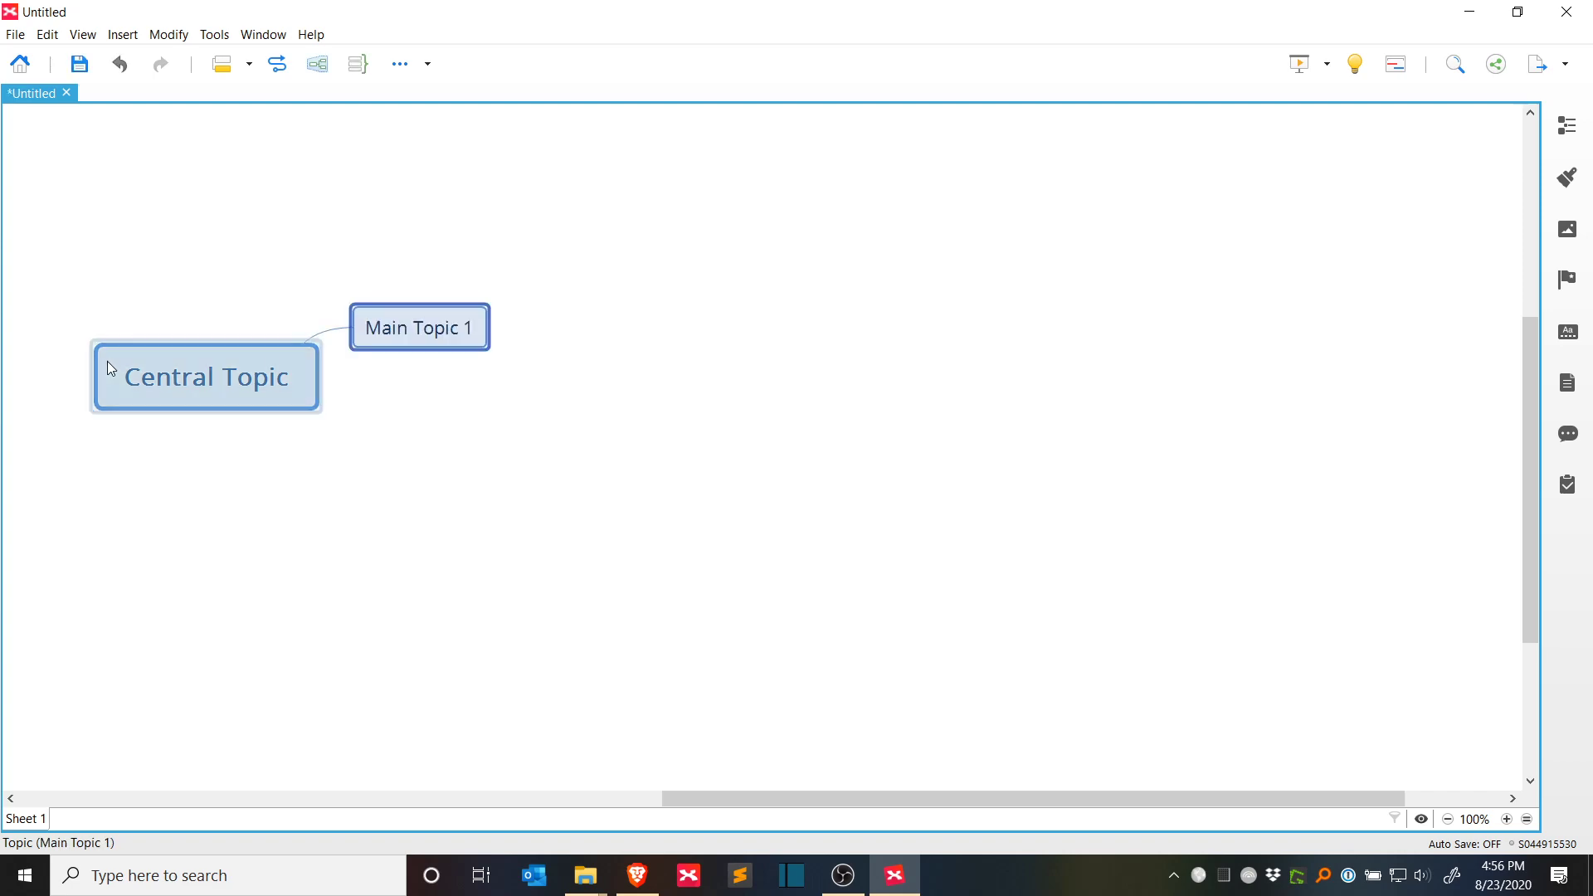
key("Tab")
key("Tab")
key("Tab")
key("Tab")
key("Tab")
key("Tab")
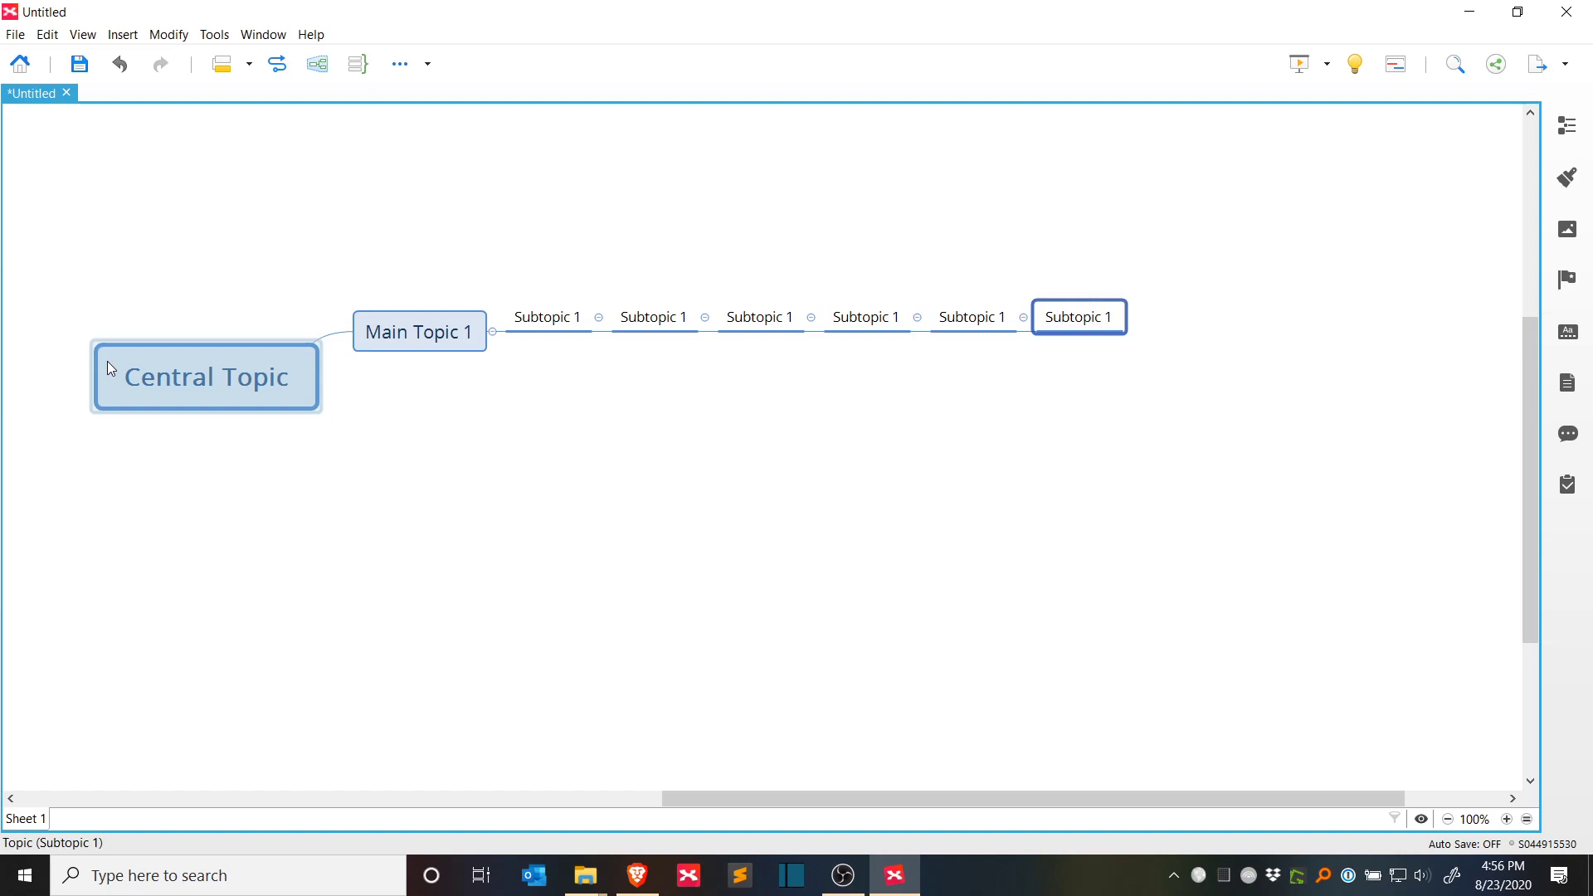
Step: Go back along the subtopic chain to Main Topic 1 and add a second main topic after it
key("Left")
key("Left")
key("Left")
key("Left")
key("Left")
key("Left")
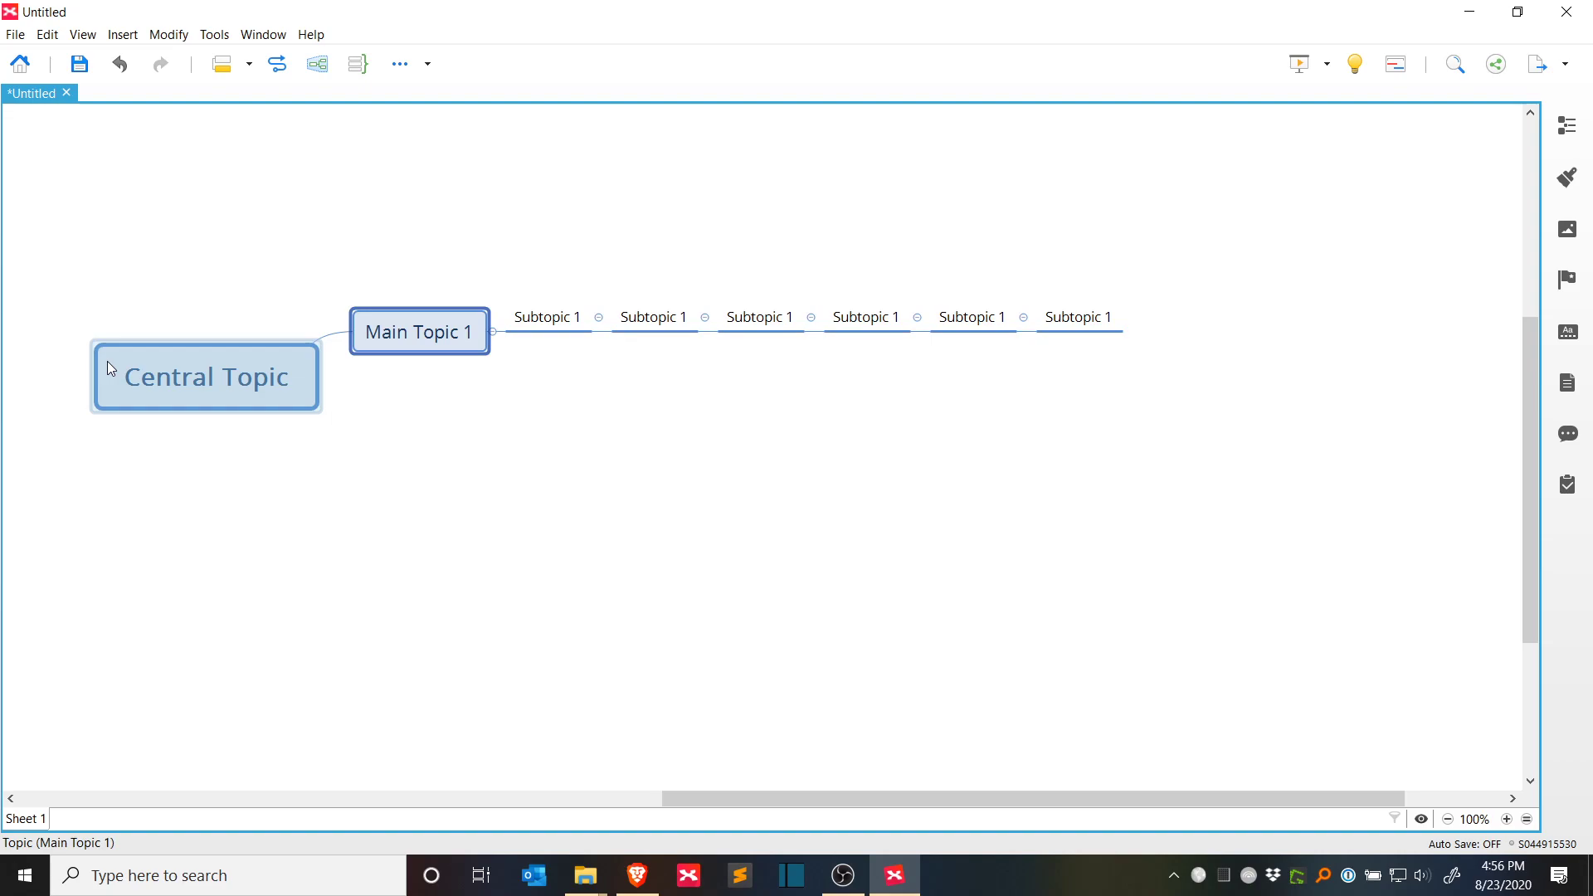
key("Return")
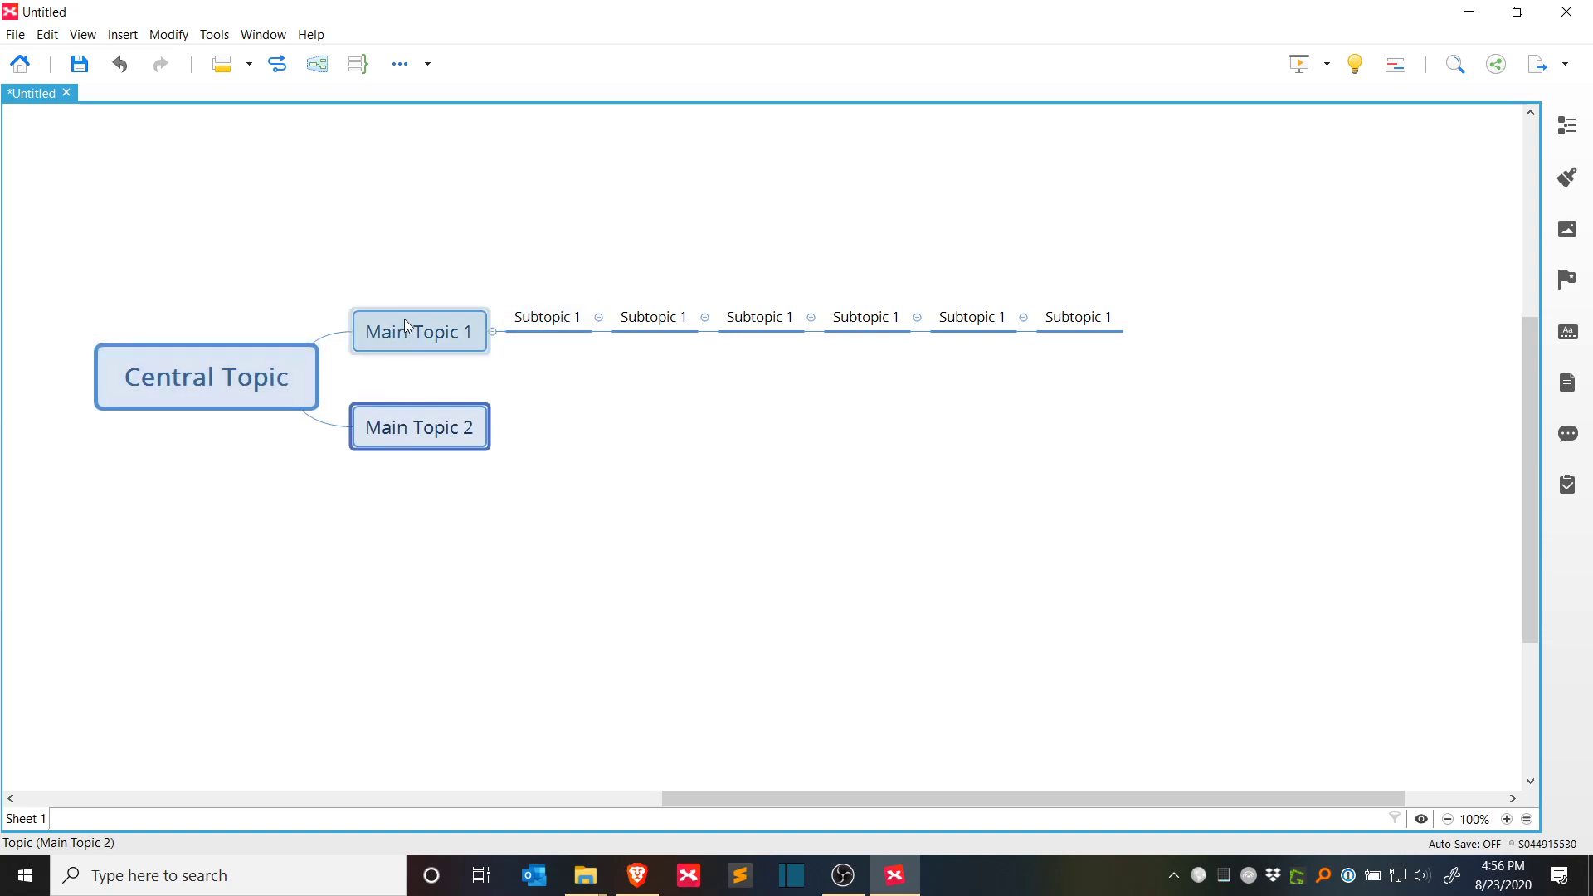
Step: Add a sibling after Main Topic 1's first subtopic and give it four child subtopics
left_click(536, 320)
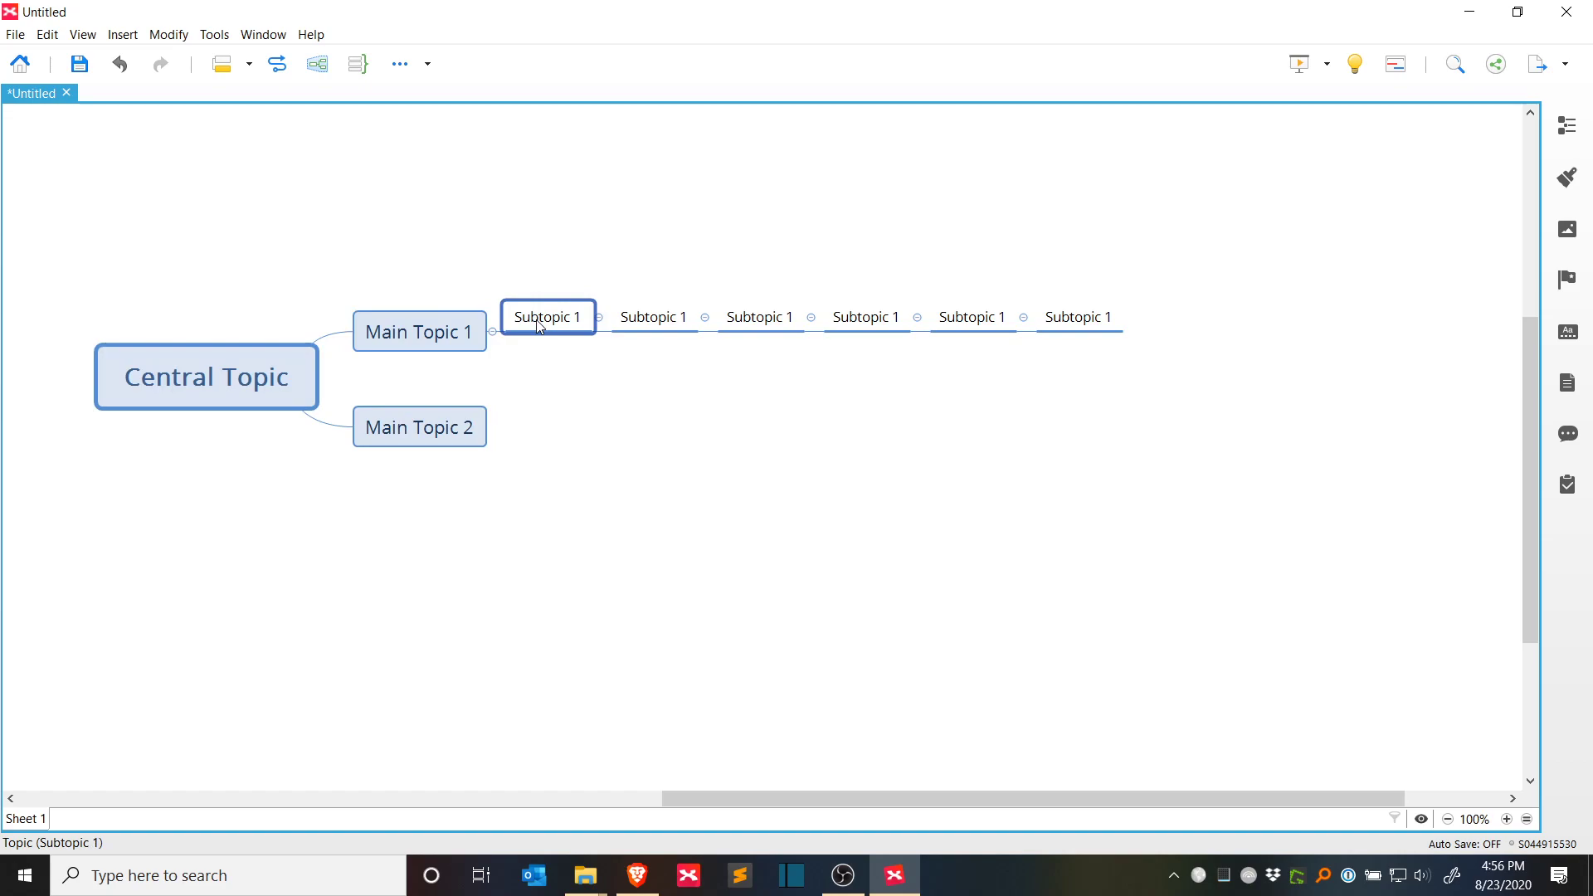
key("Return")
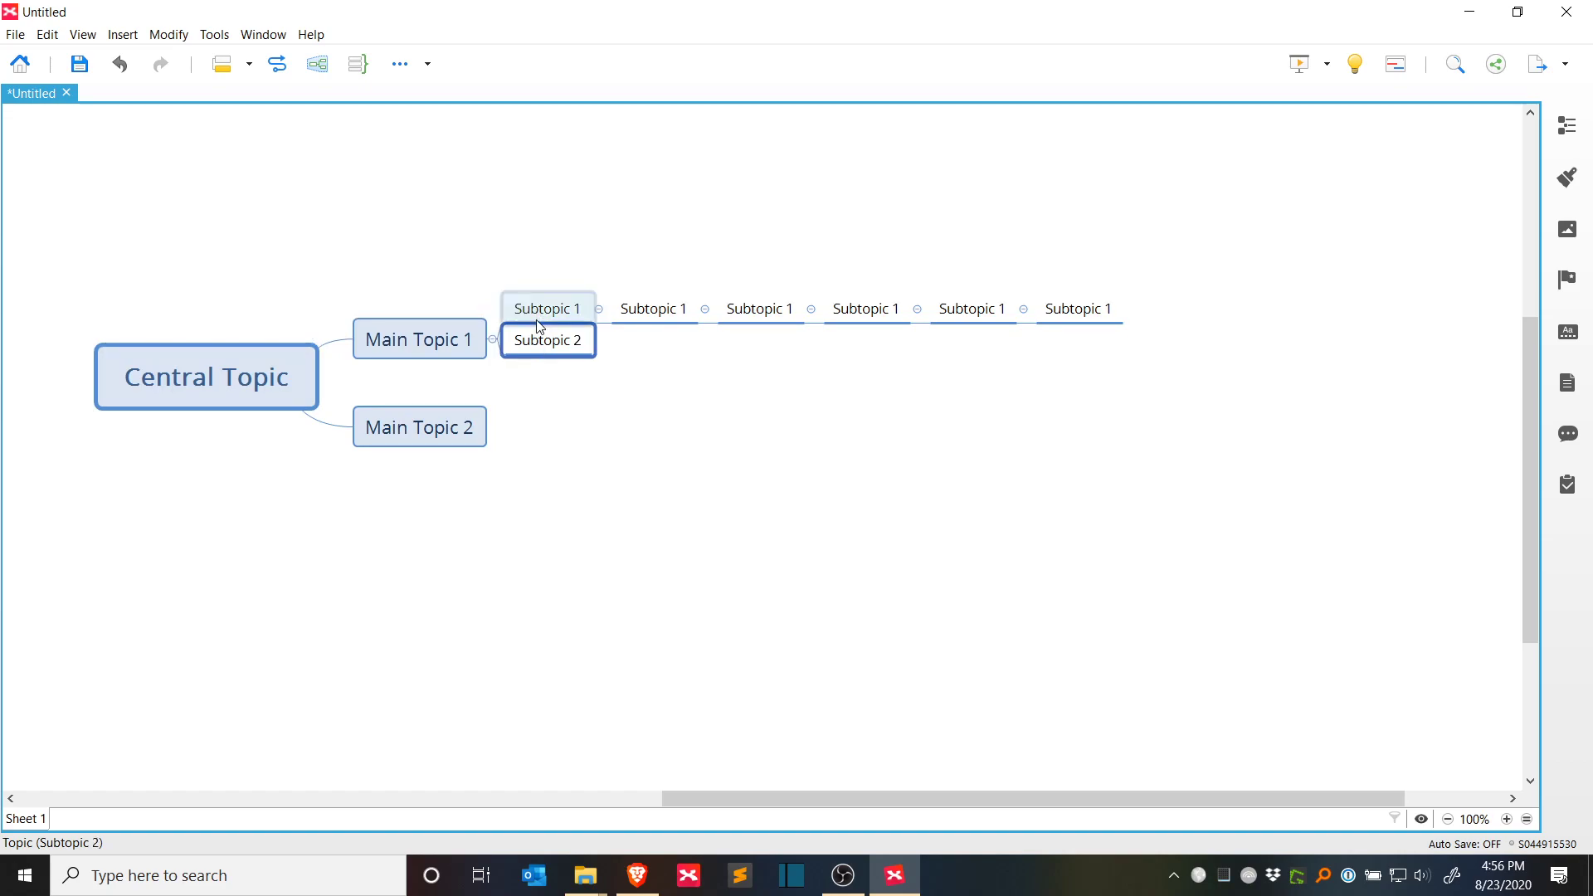
key("Tab")
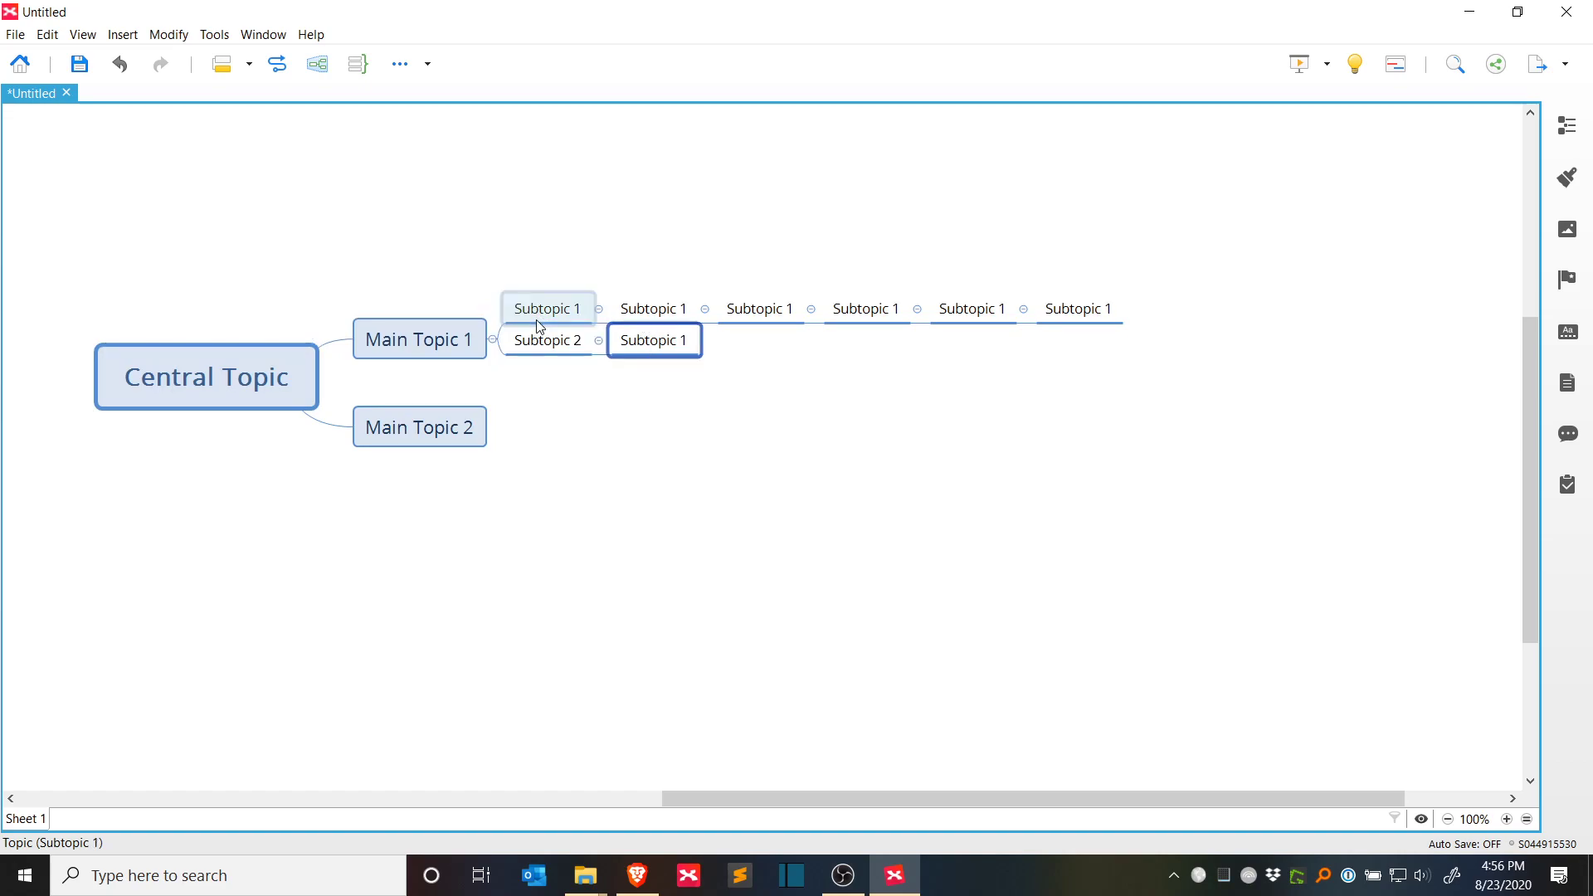
key("Return")
key("Return")
key("Return")
Step: Give the fourth child of Main Topic 1's second subtopic four subtopics of its own
key("Tab")
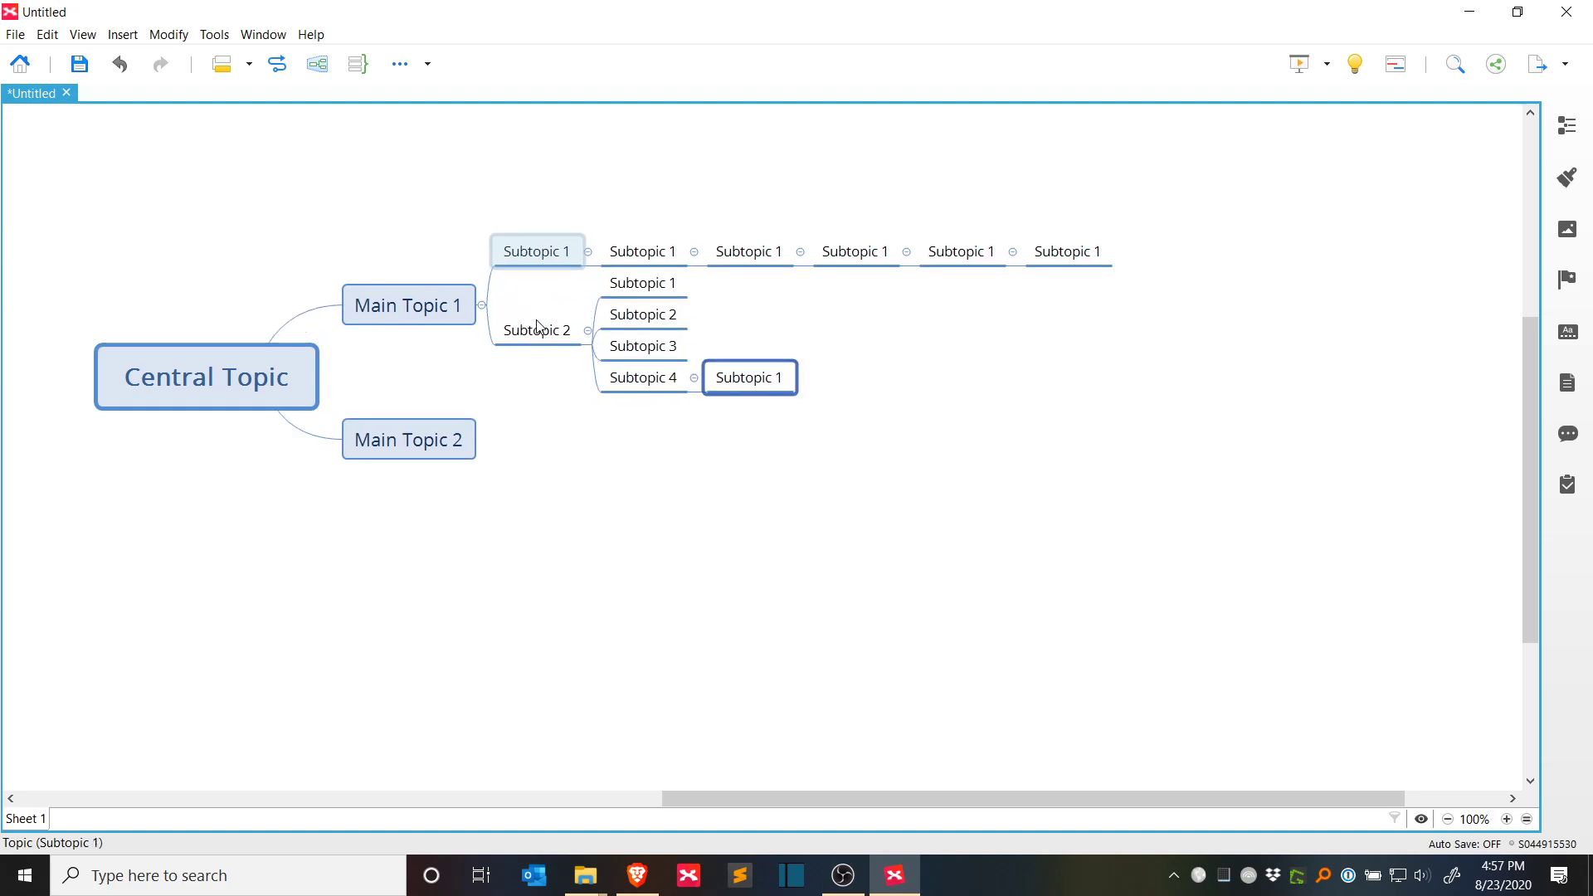
key("Return")
key("Return")
key("Return")
Step: Walk the selection through the sibling and parent topics of the new branch, ending on the Central Topic
key("Left")
key("Up")
key("Up")
key("Down")
key("Down")
key("Right")
key("Up")
key("Up")
key("Up")
key("Down")
key("Down")
key("Down")
key("Down")
key("Left")
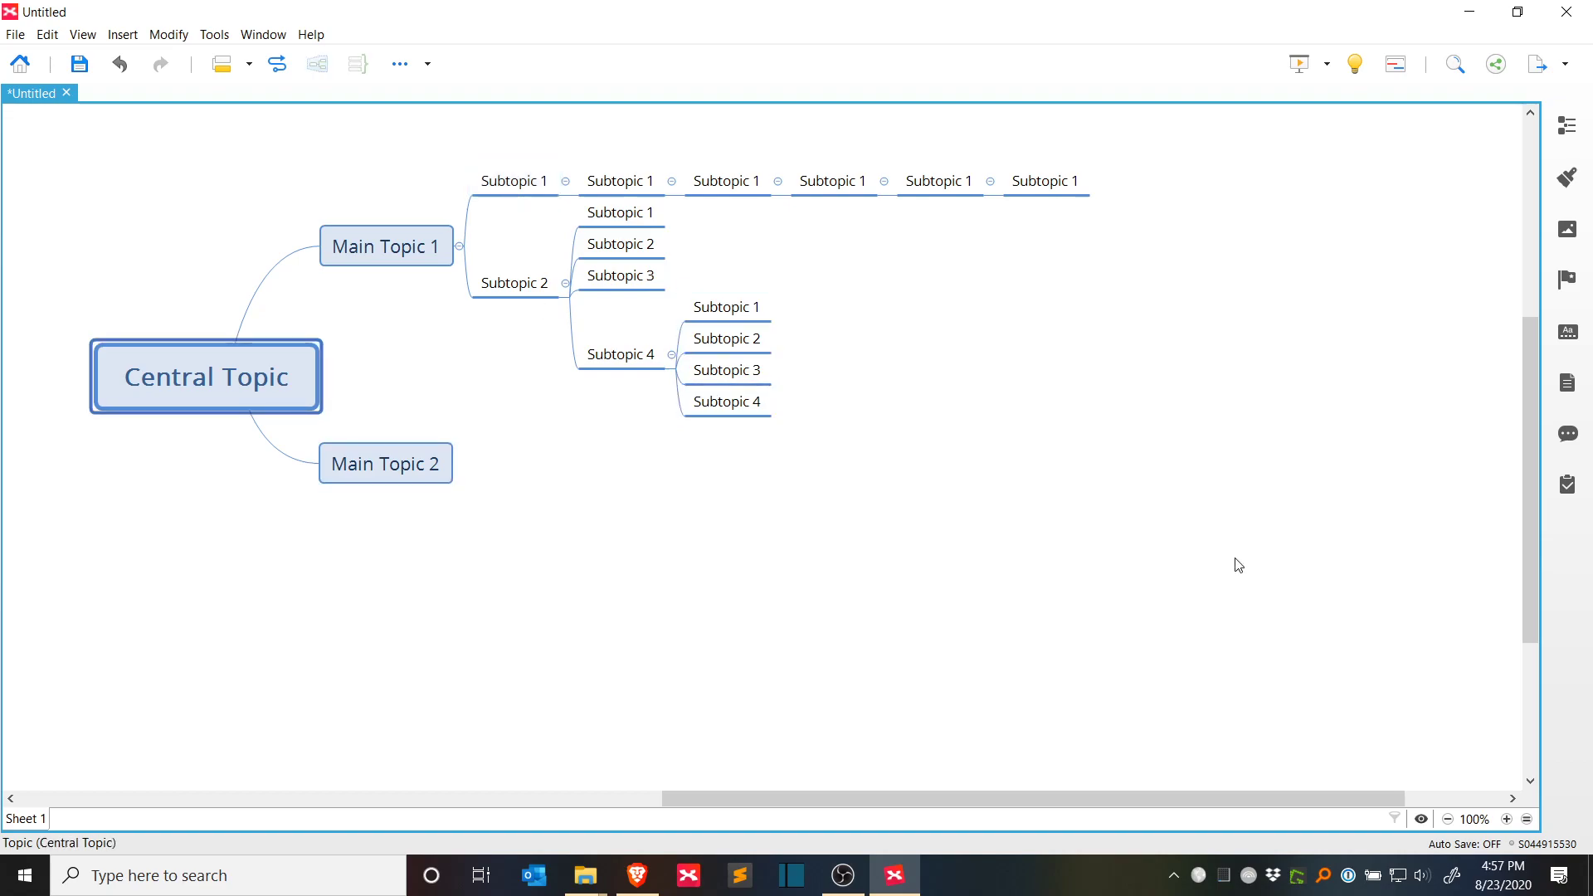
left_click_drag(995, 452, 992, 550)
left_click(724, 402)
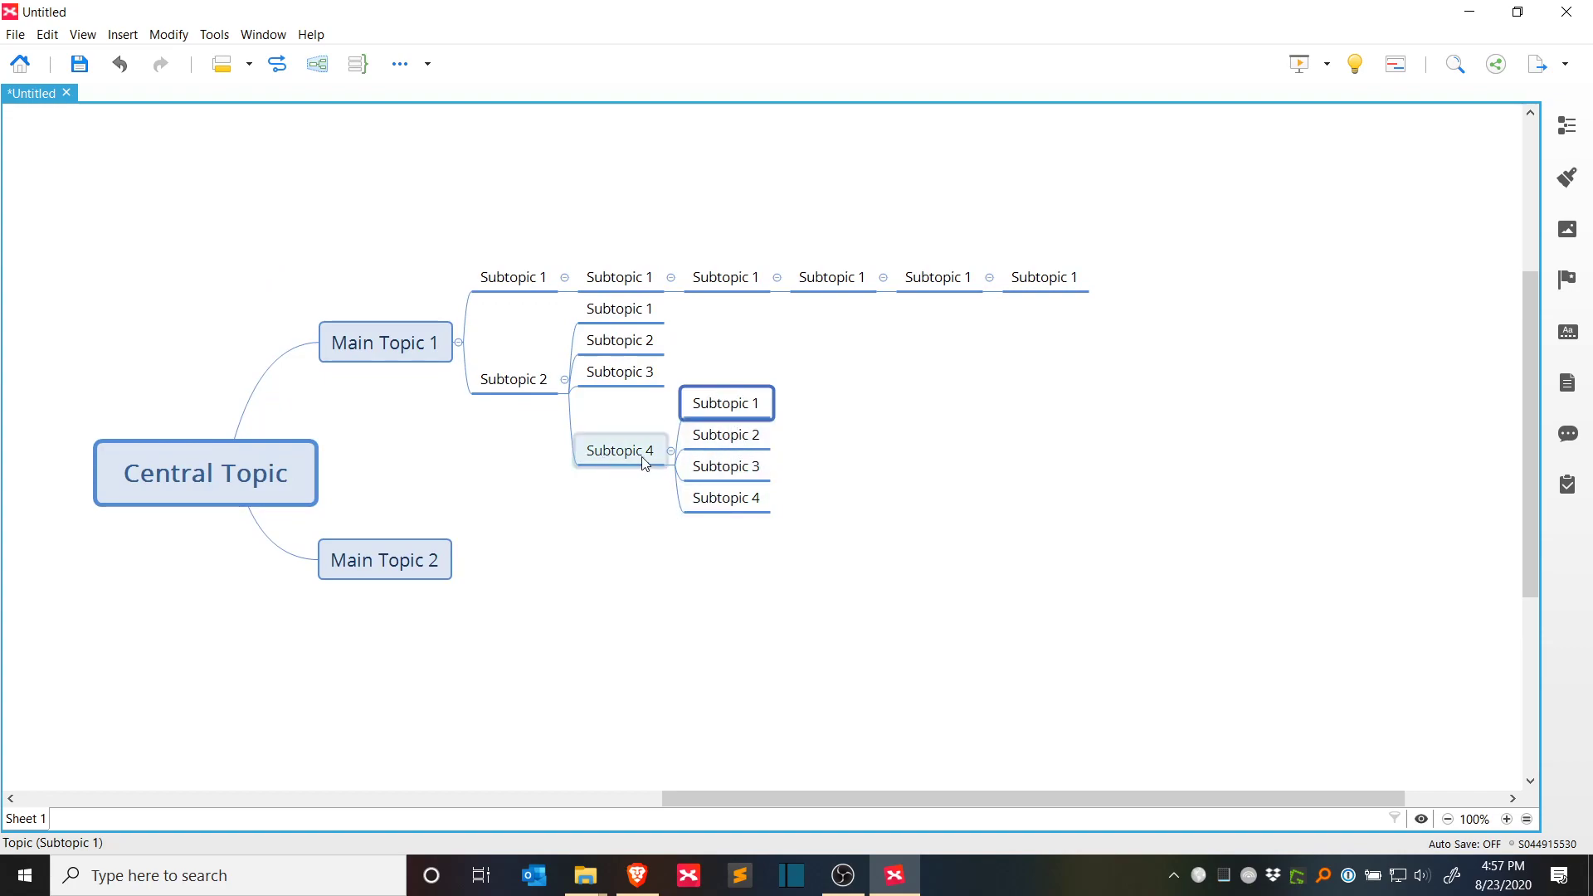
left_click(677, 665)
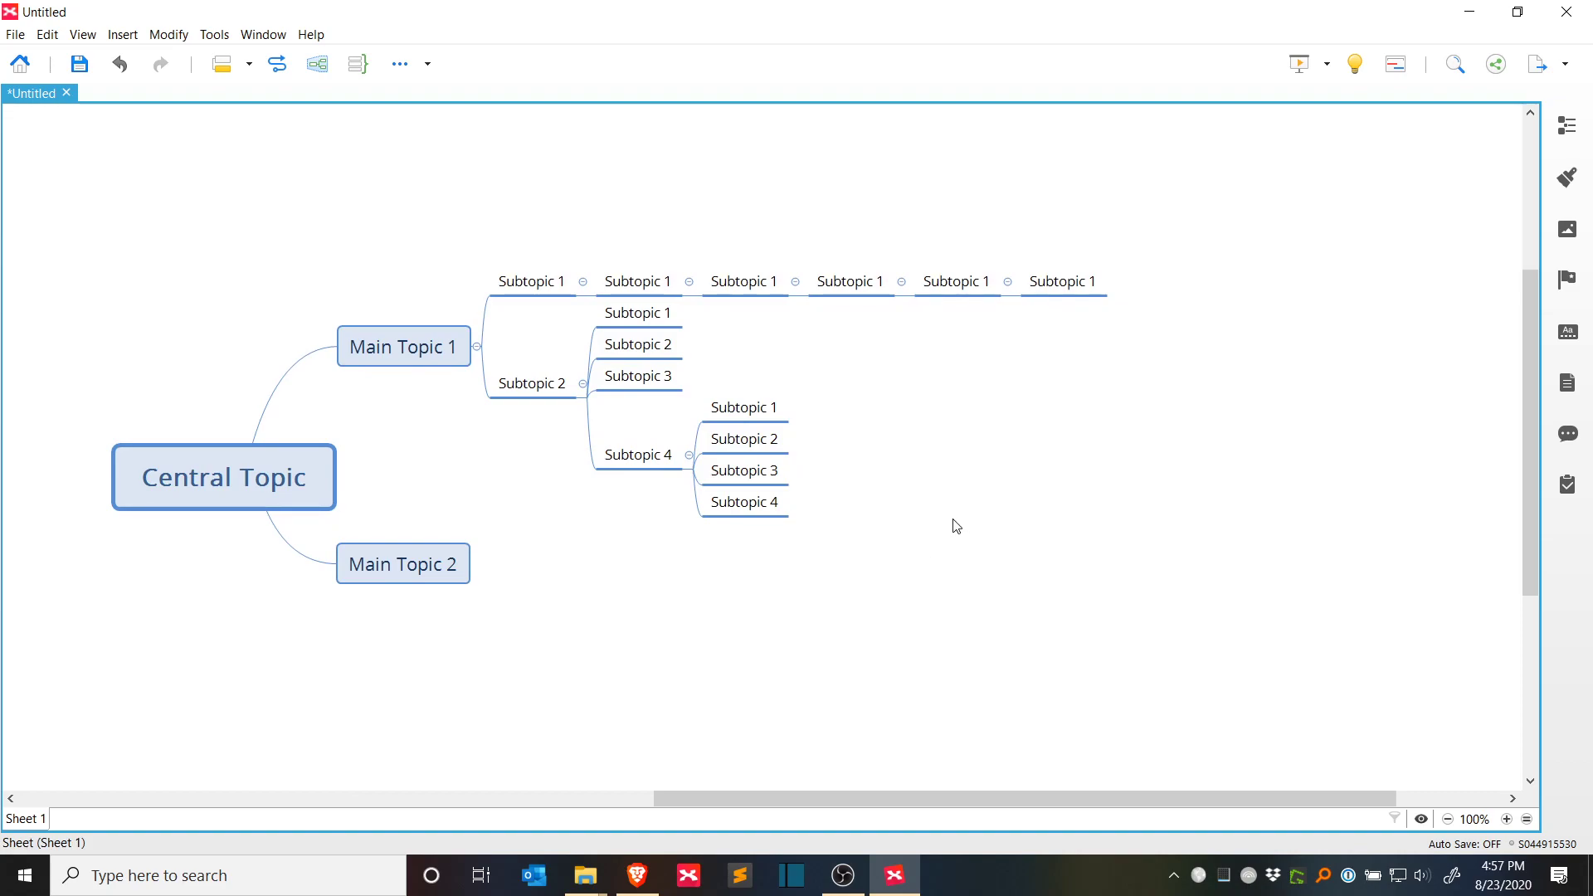
left_click_drag(929, 531, 956, 574)
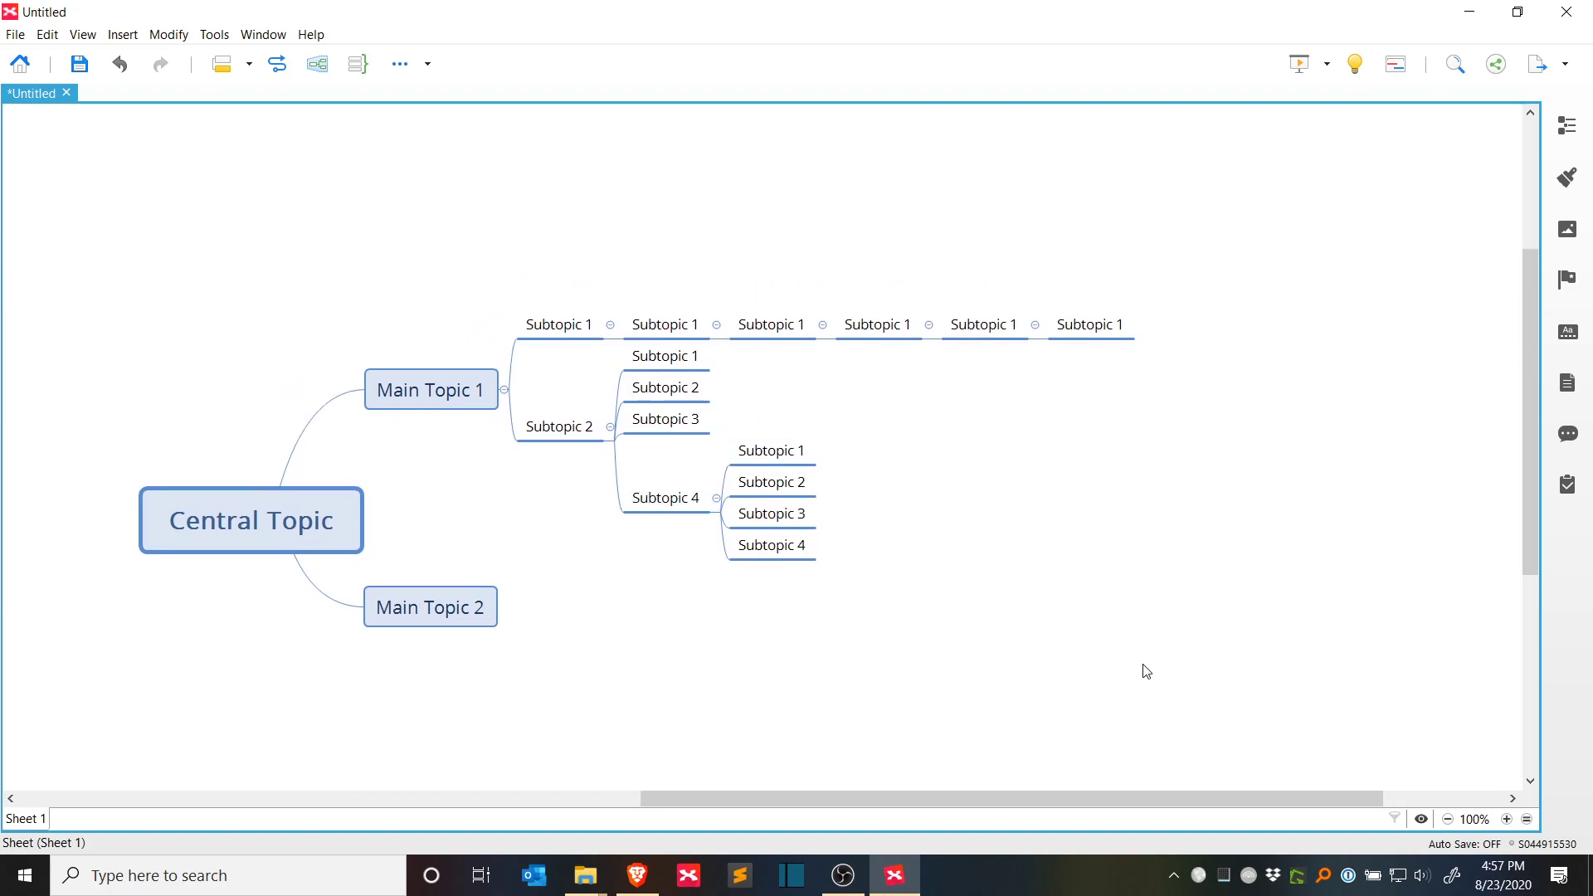
Step: Add four subtopics to Main Topic 2
left_click_drag(1143, 669, 1144, 633)
left_click(410, 573)
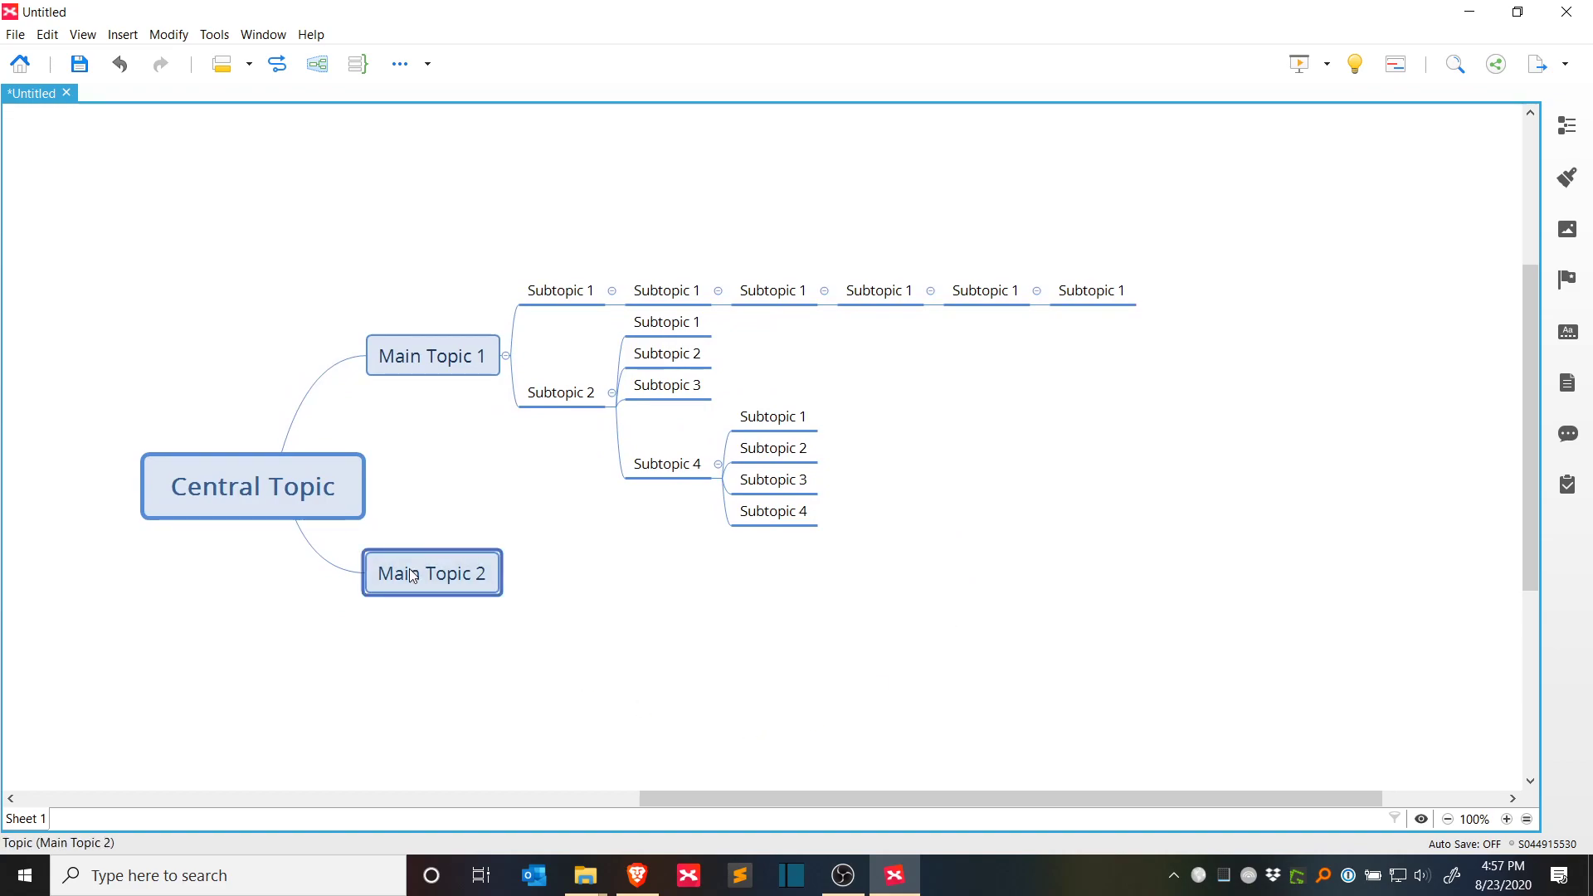
key("Tab")
key("Return")
key("Return")
key("Return")
Step: Add five child subtopics to the fourth subtopic of Main Topic 2
key("Tab")
key("Return")
key("Return")
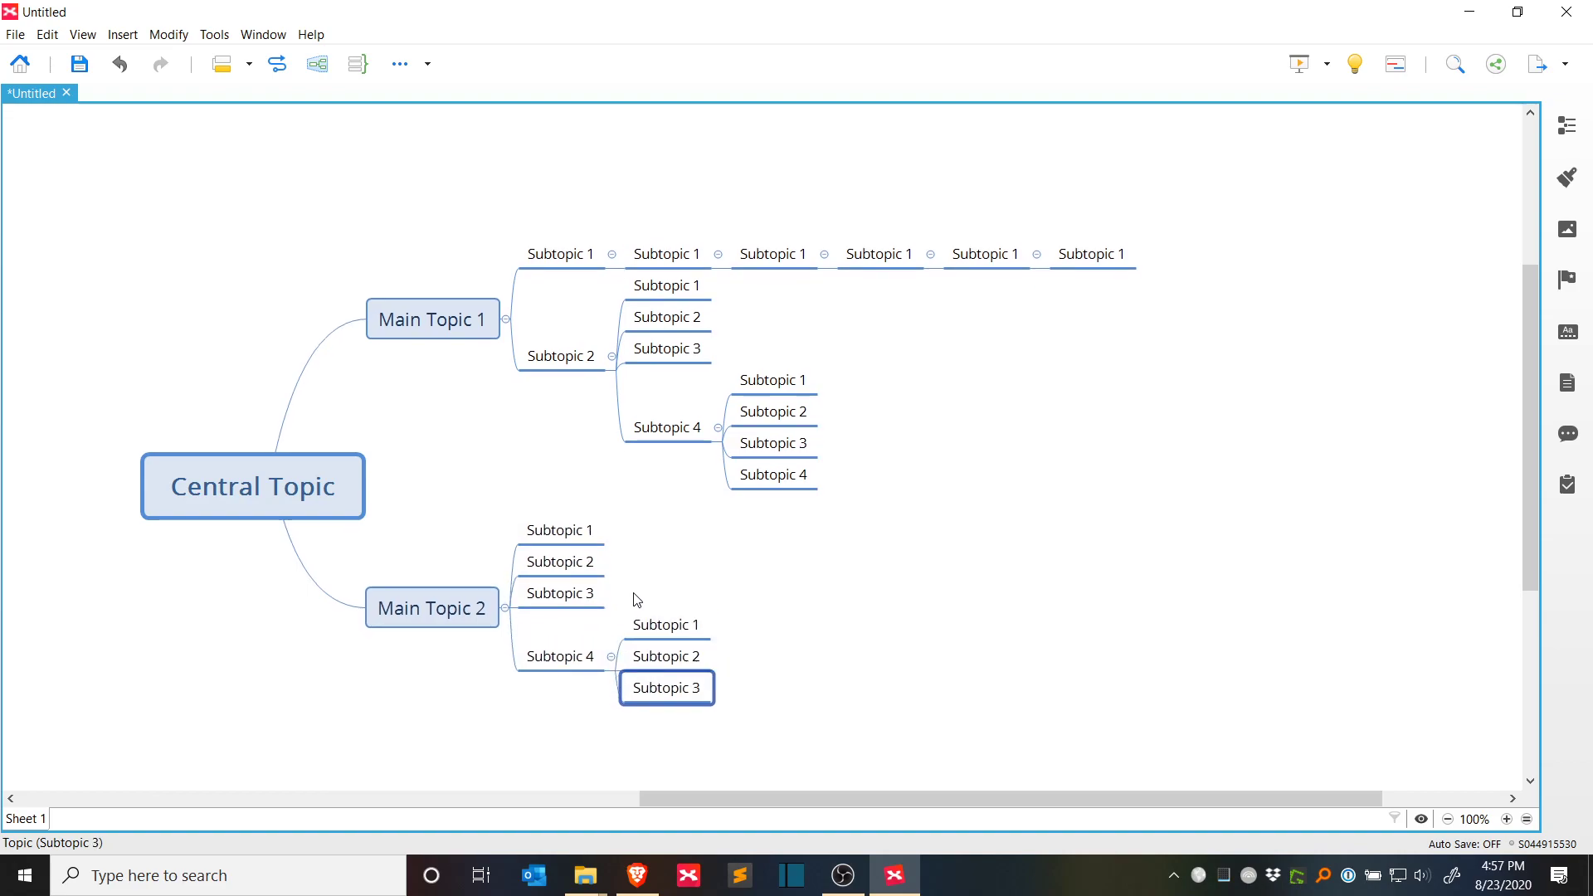
key("Return")
key("Return")
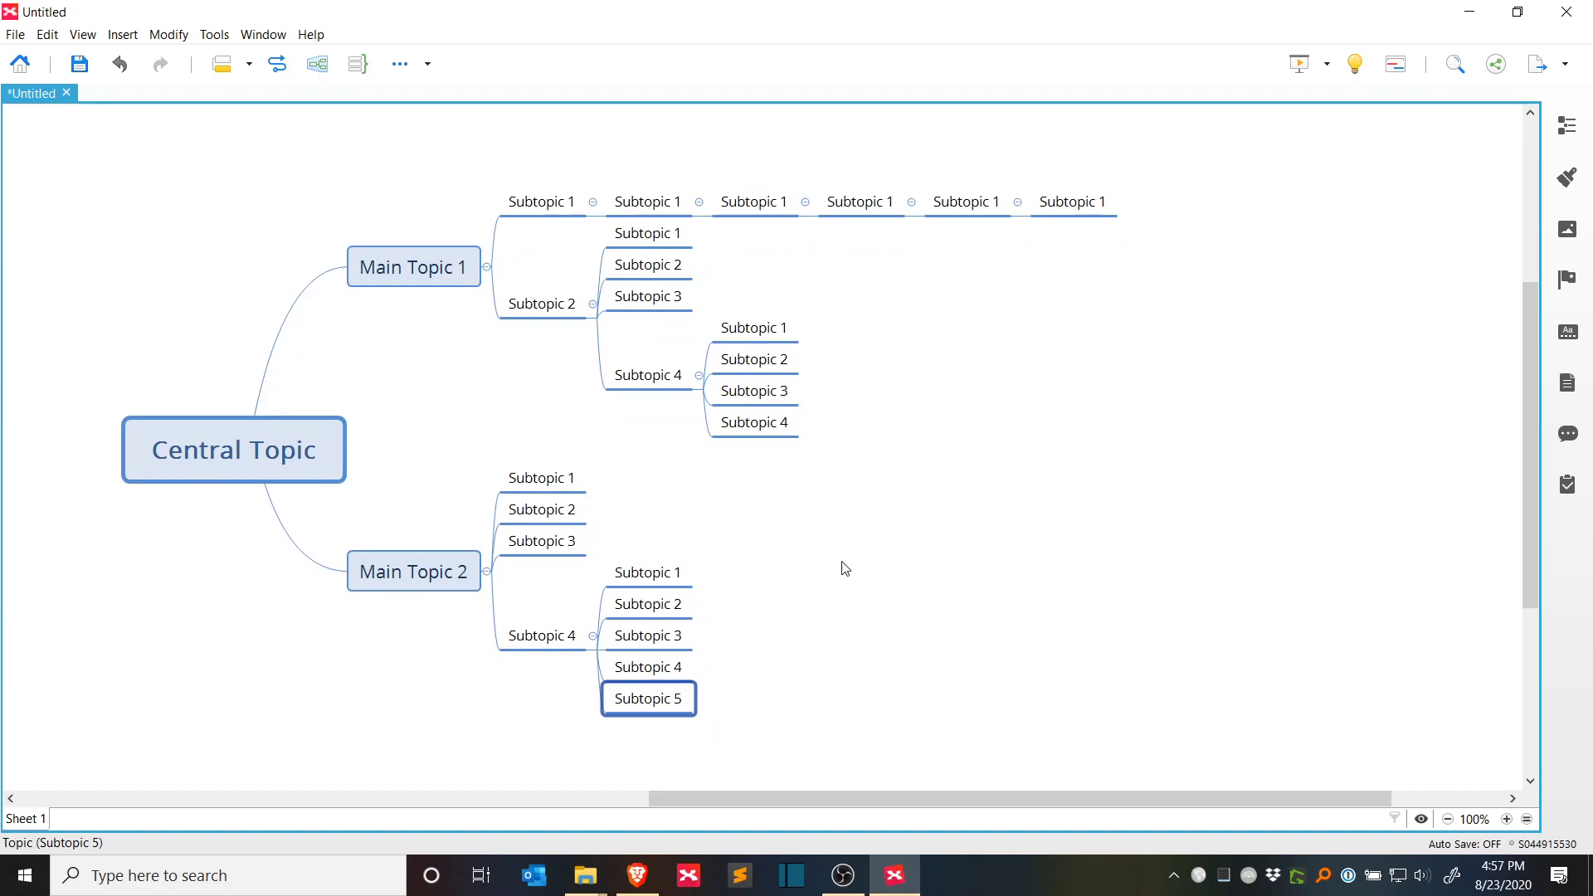
Step: Walk the selection up and down the five sibling subtopics under Main Topic 2, and back through their parent topics
left_click(652, 666)
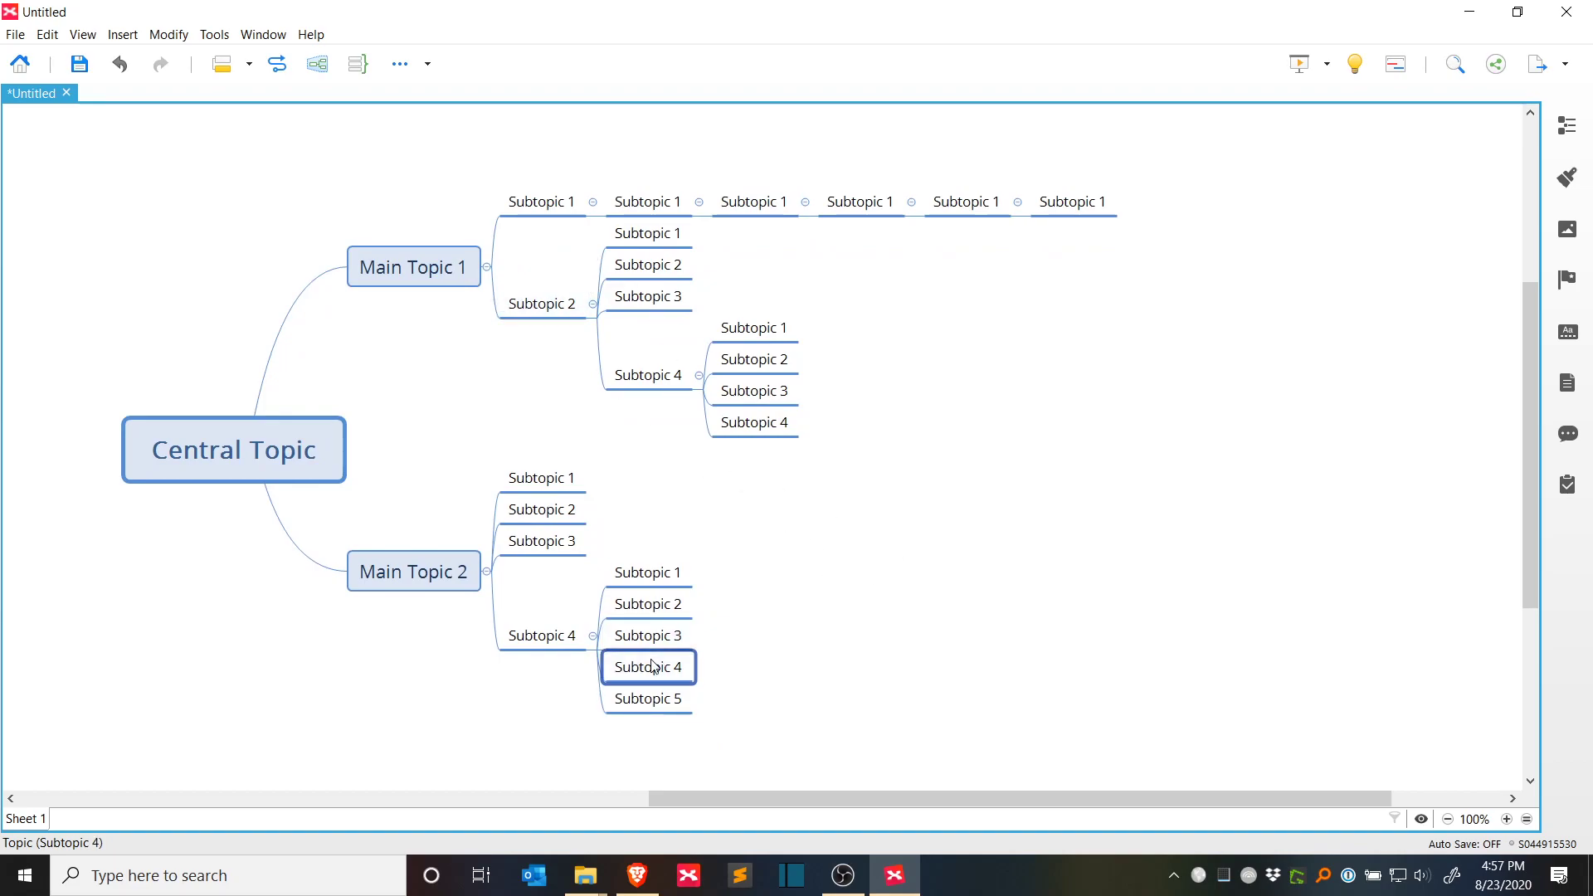
key("Up")
key("Up")
key("Up")
key("Down")
key("Down")
key("Down")
key("Down")
key("Up")
key("Up")
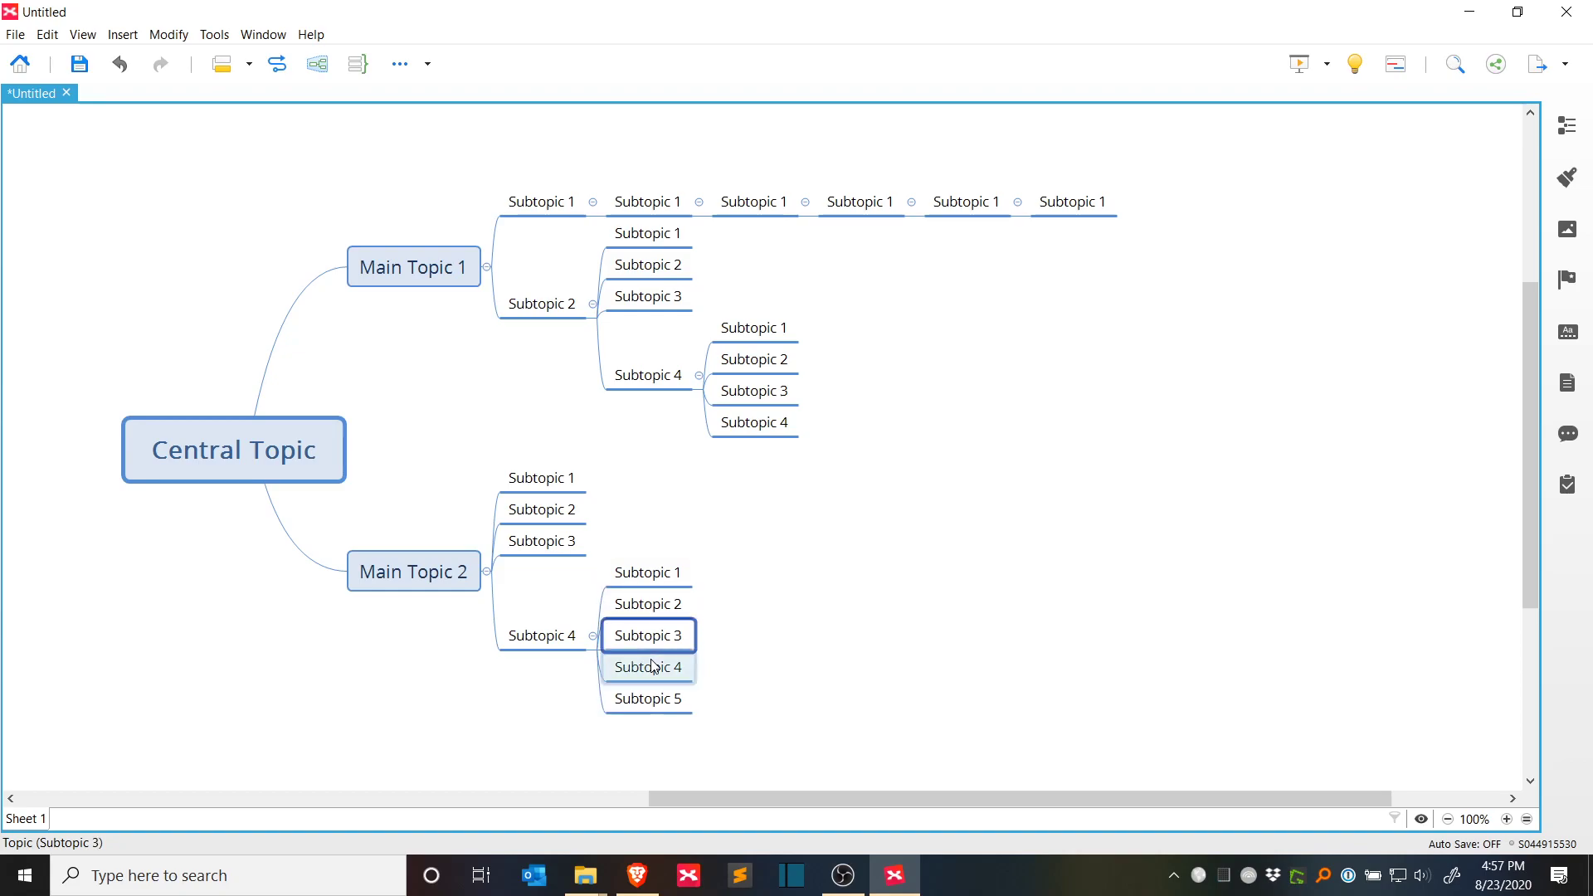
key("Down")
key("Down")
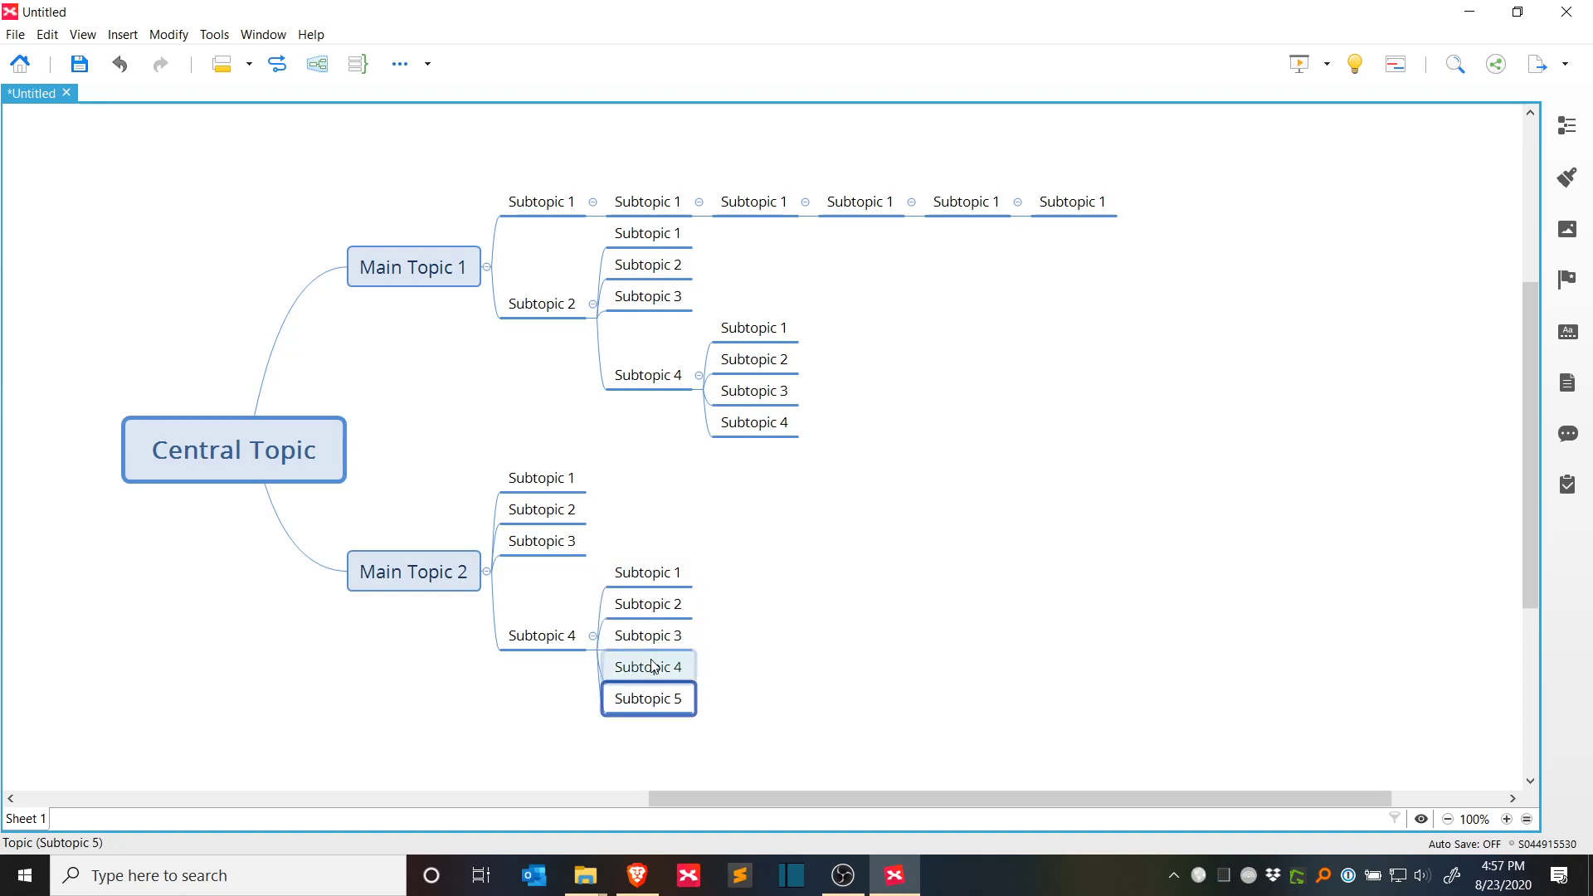
key("Left")
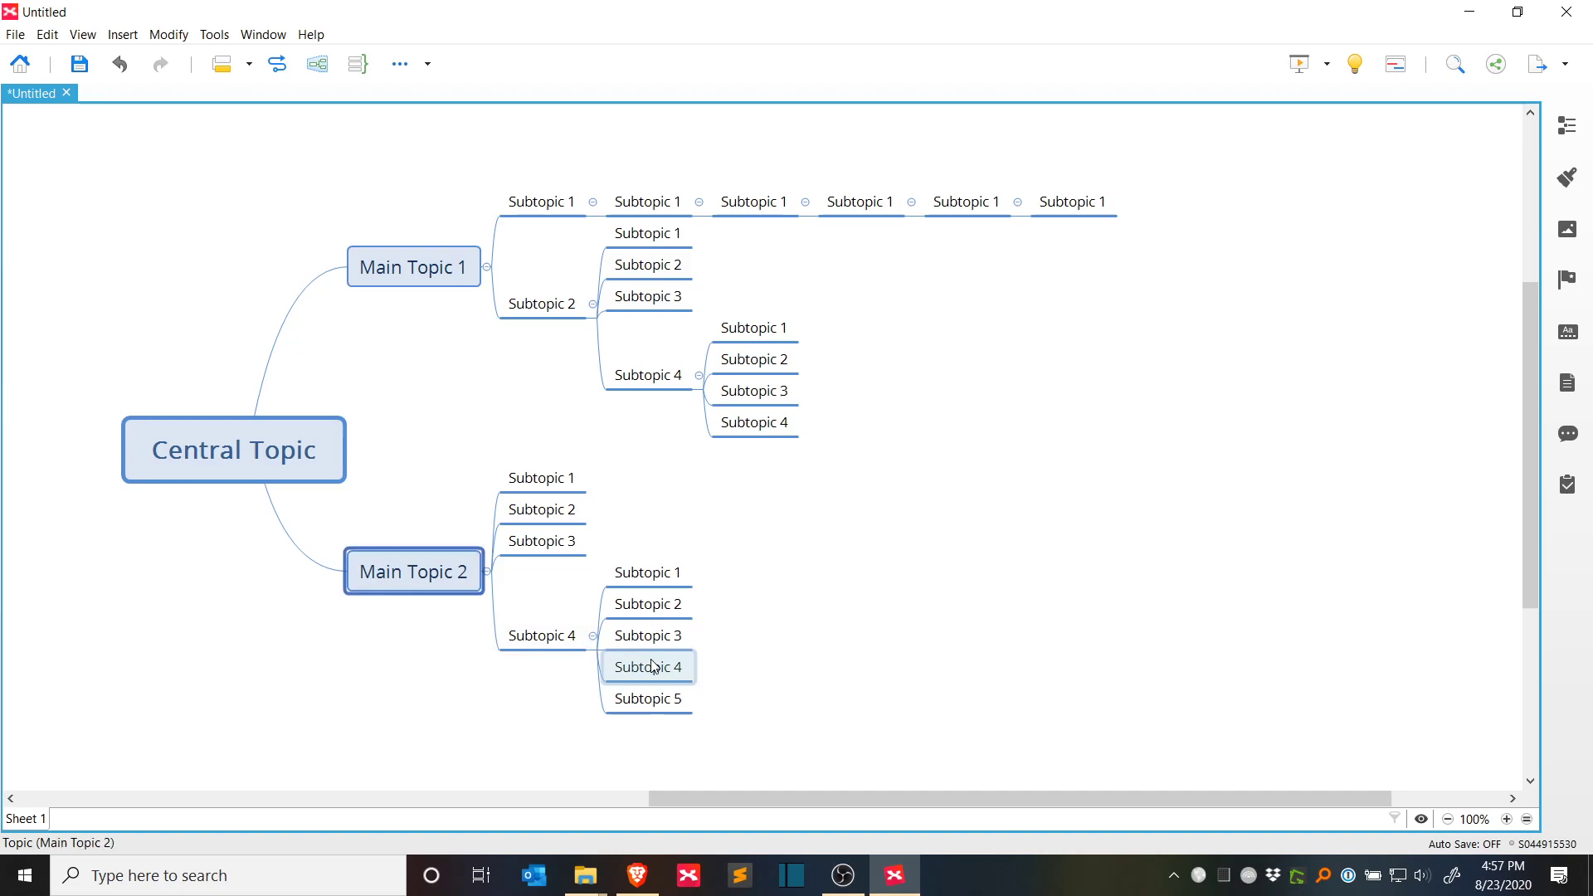
key("Left")
key("Right")
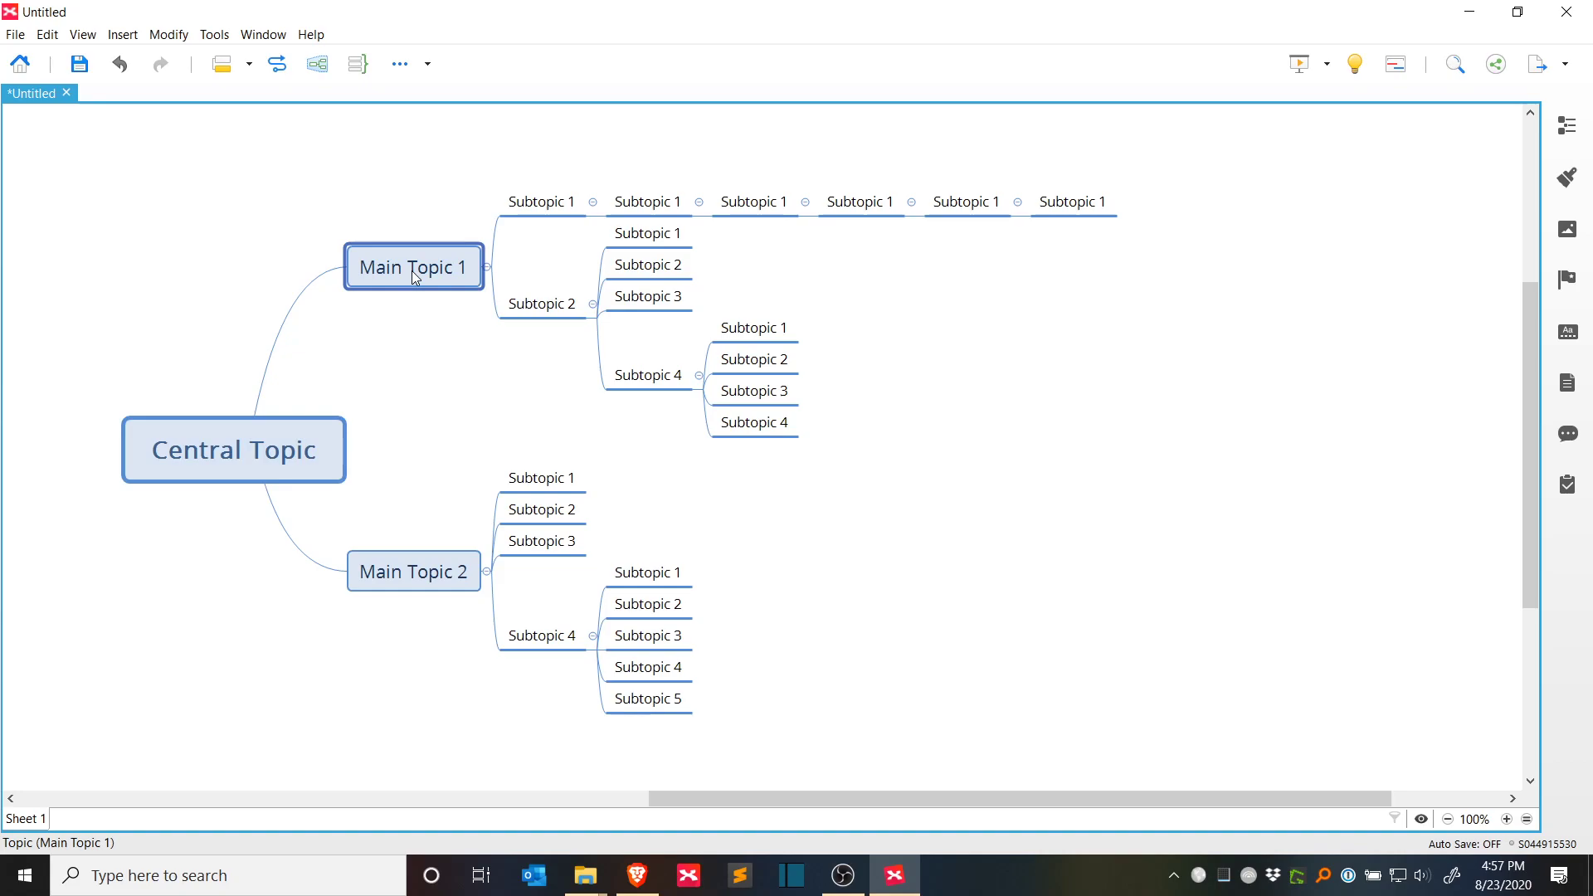
Step: Walk the selection along Main Topic 1's subtopic chain and its second subtopic, ending on the Central Topic
key("Right")
key("Right")
key("Right")
key("Right")
key("Right")
key("Right")
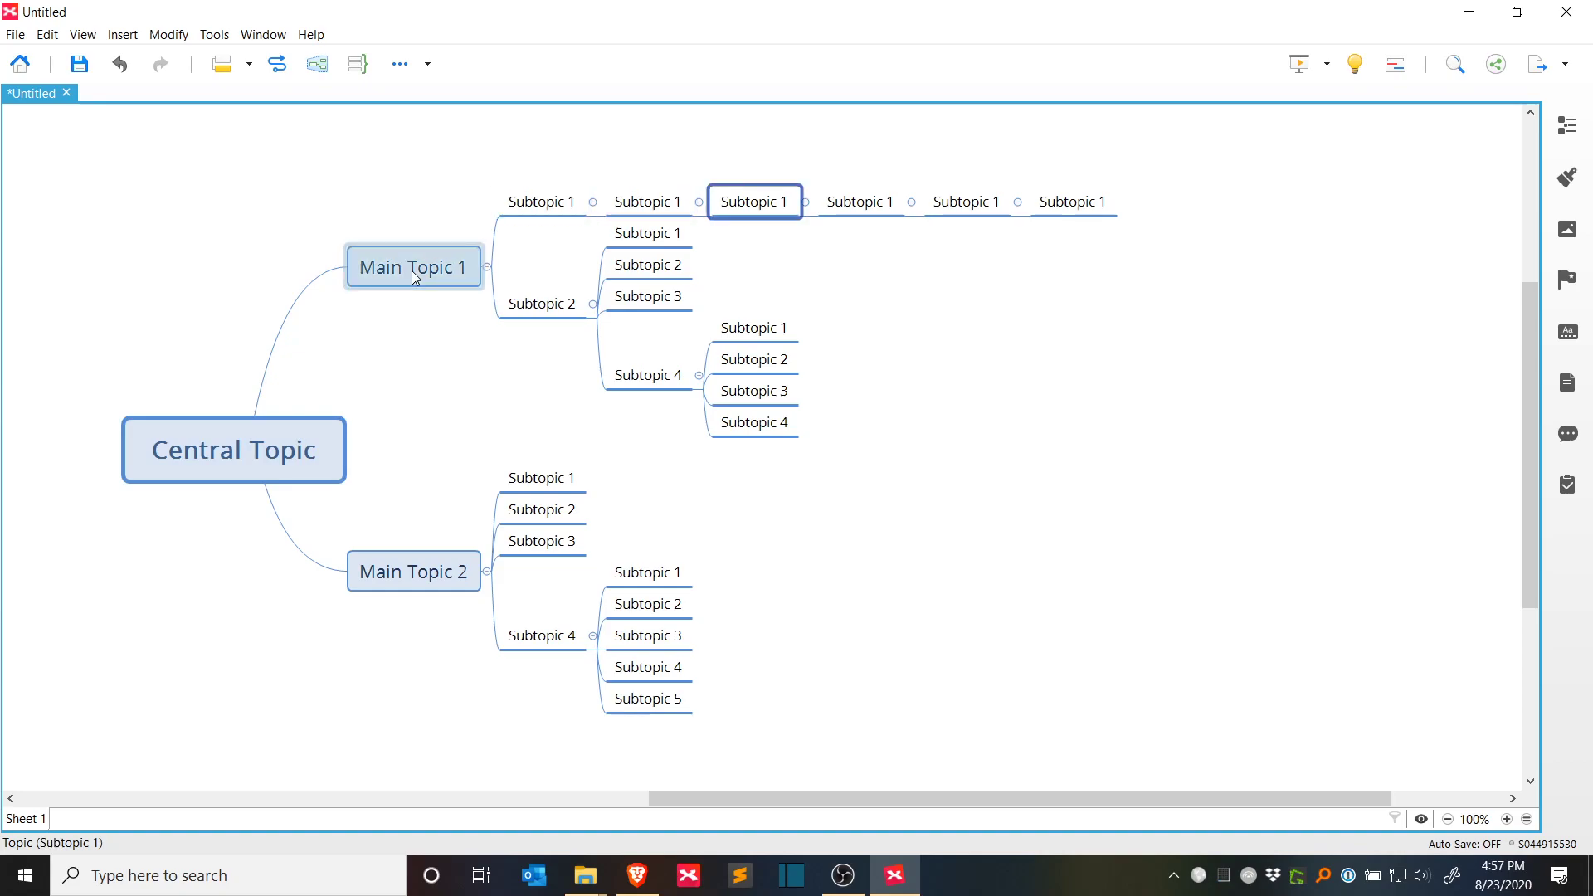
key("Left")
key("Left")
key("Left")
key("Left")
key("Left")
key("Down")
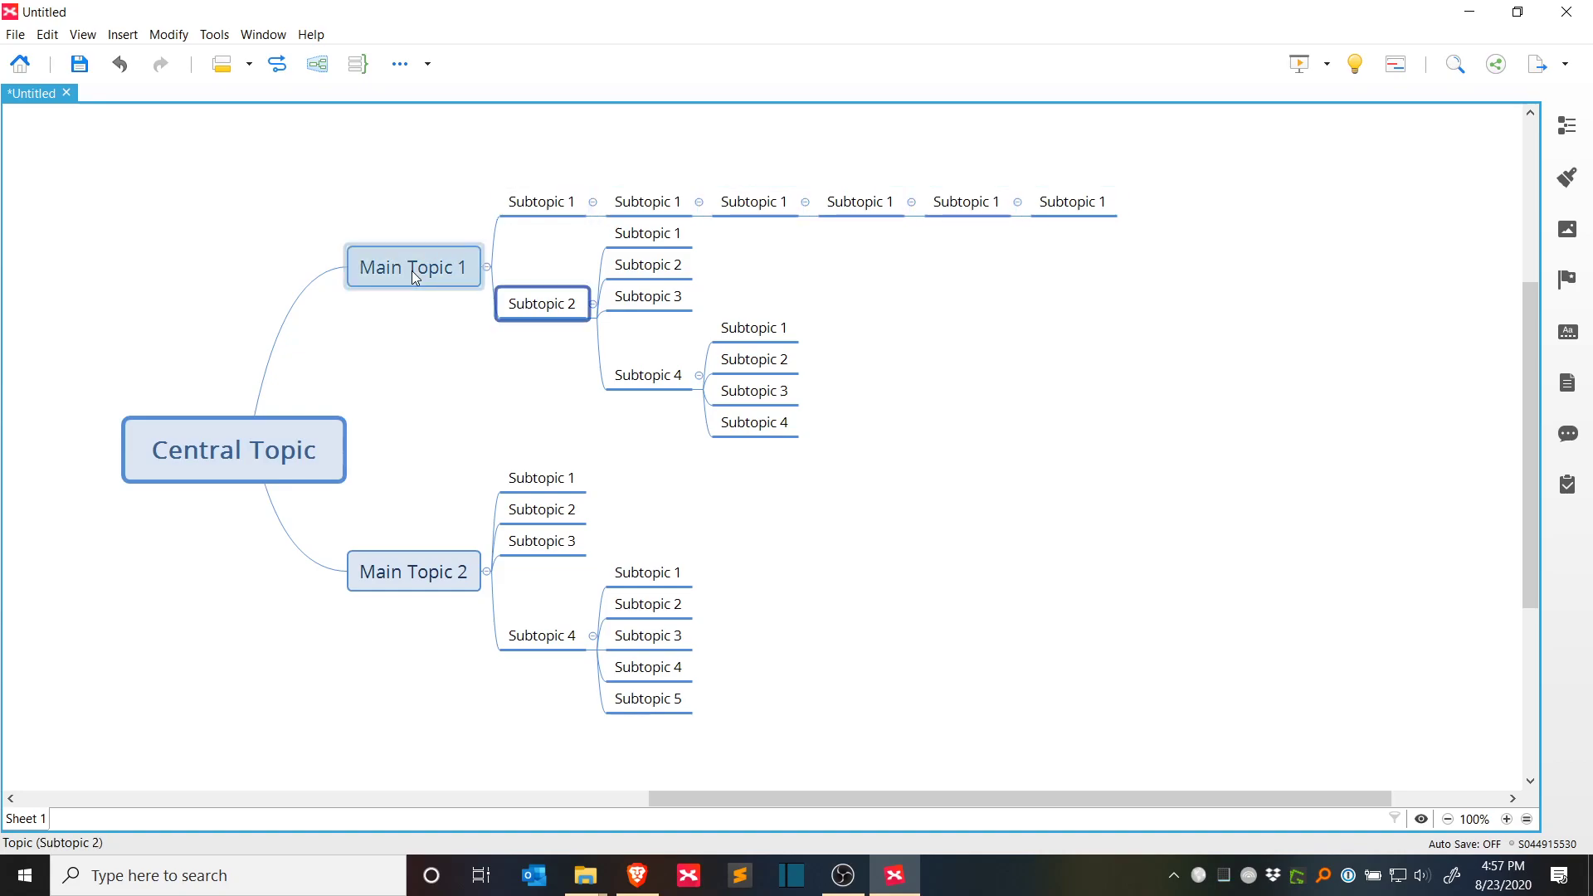
key("Up")
key("Down")
key("Right")
key("Left")
key("Left")
key("Left")
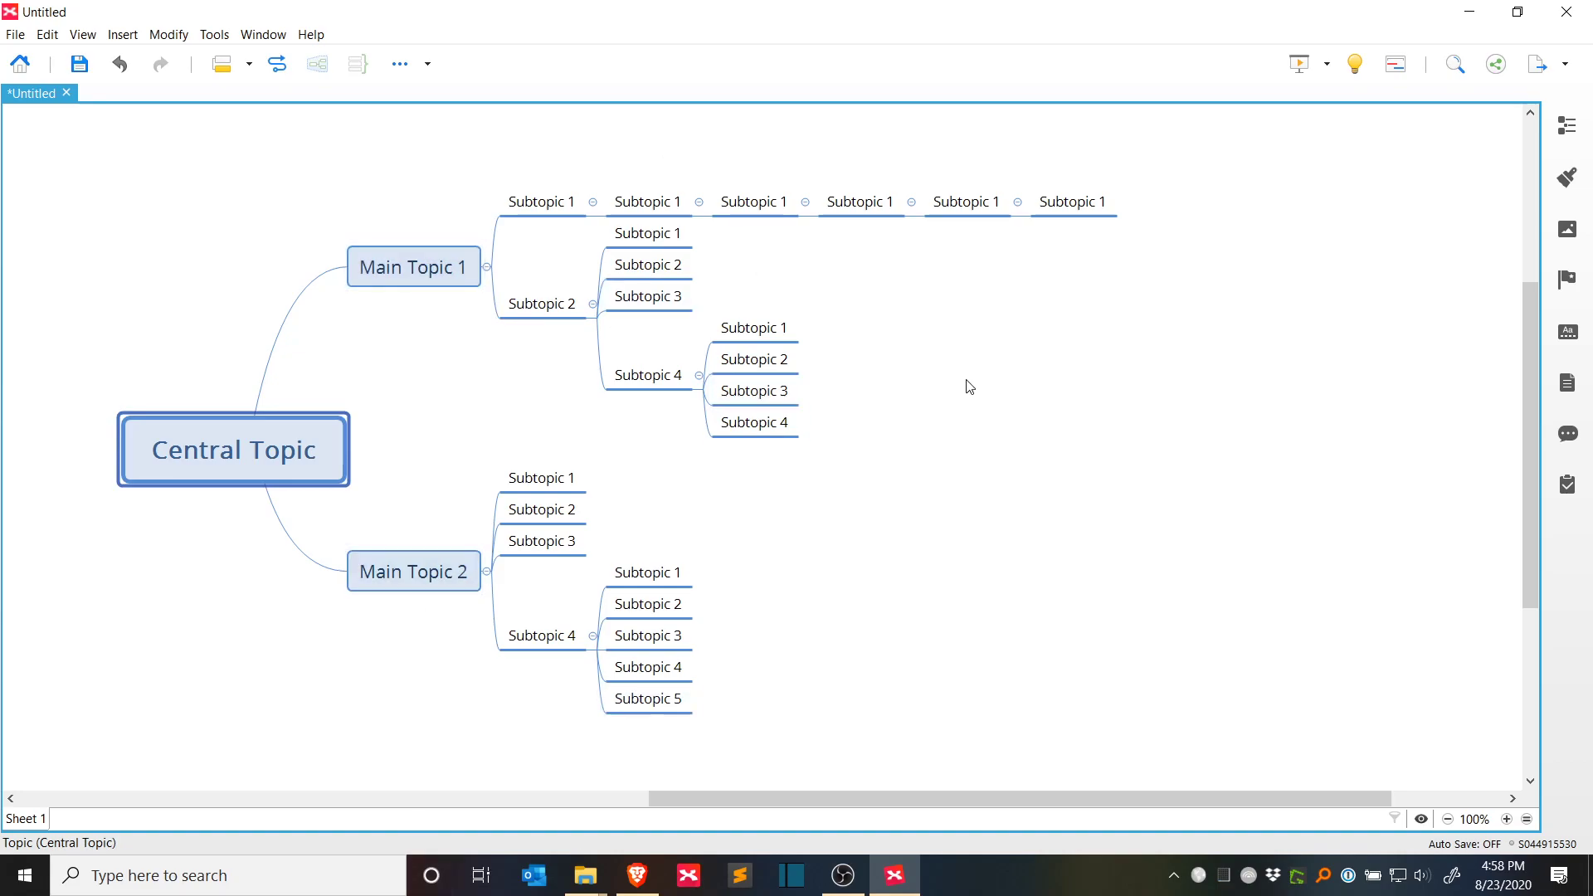
left_click(881, 499)
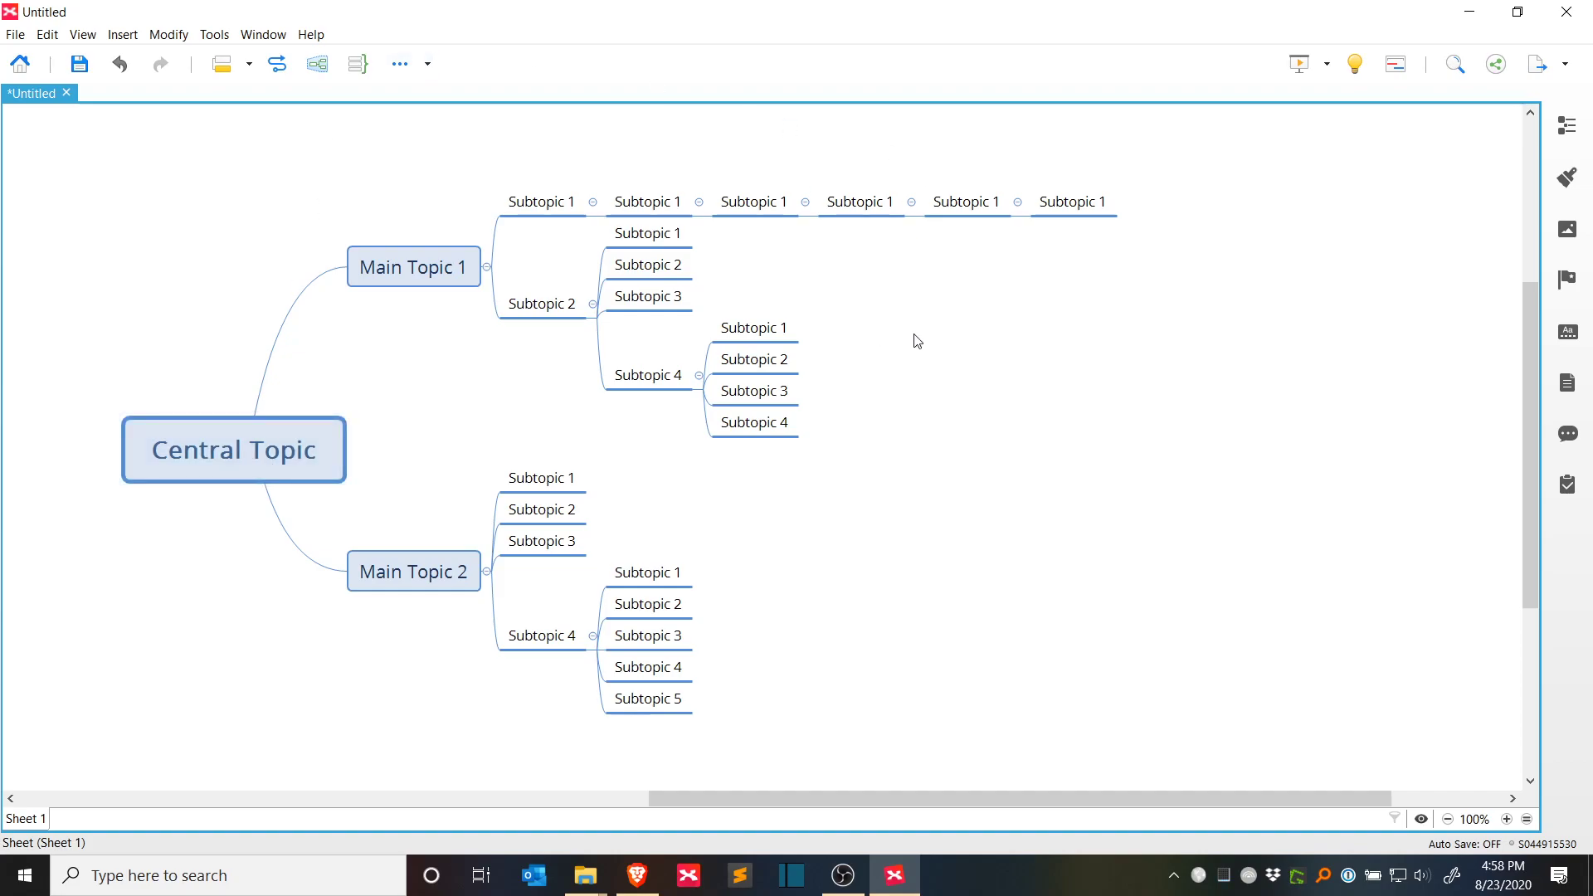
left_click_drag(997, 619, 880, 404)
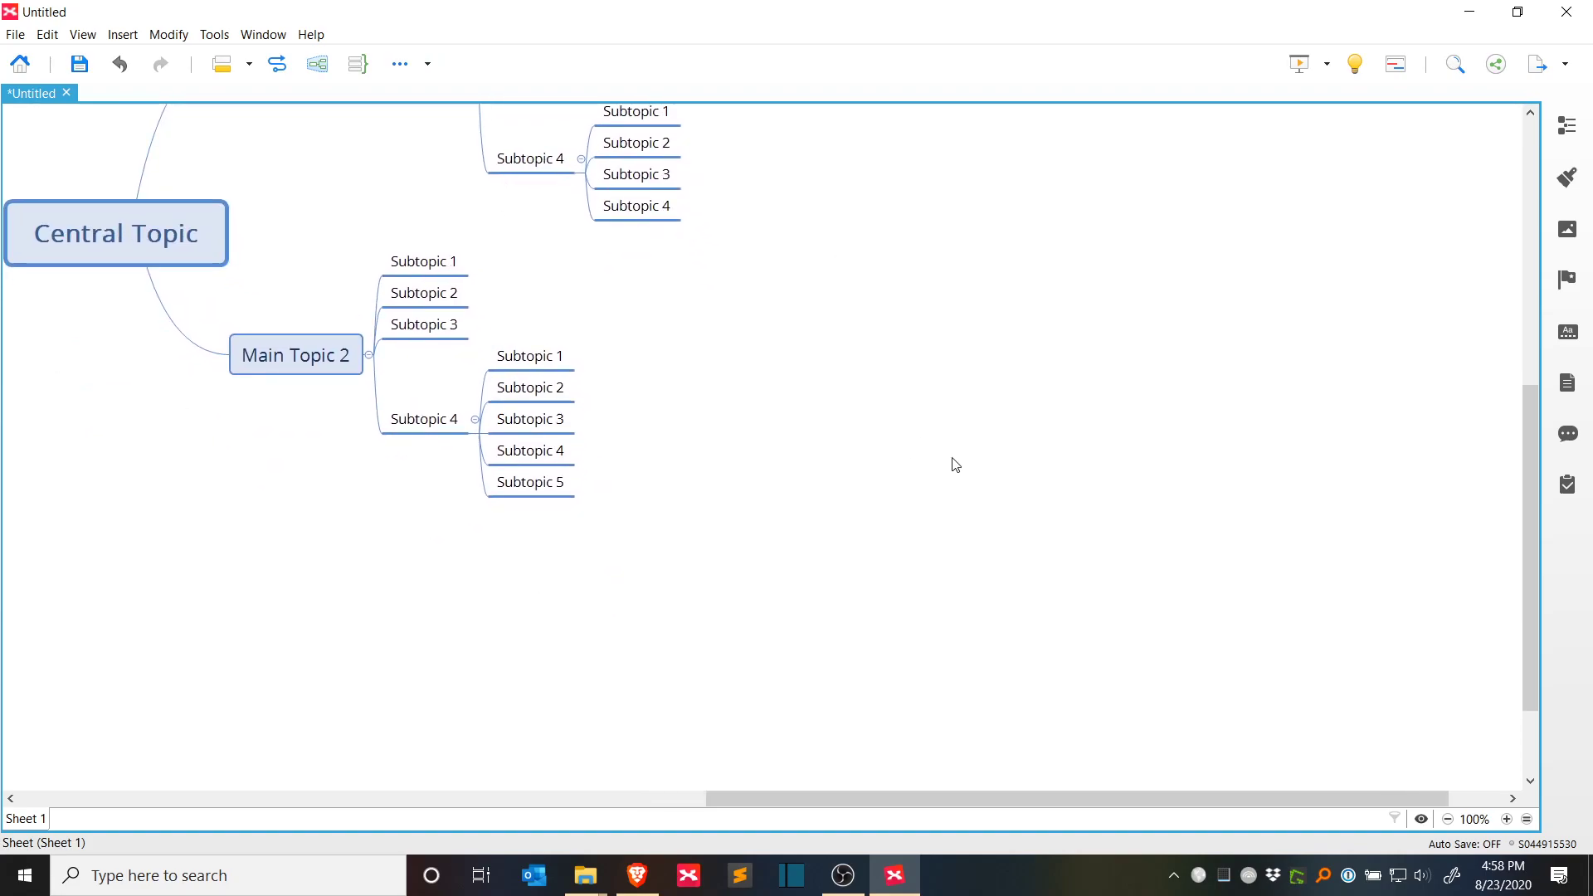
left_click_drag(971, 563, 960, 479)
left_click_drag(849, 419, 892, 460)
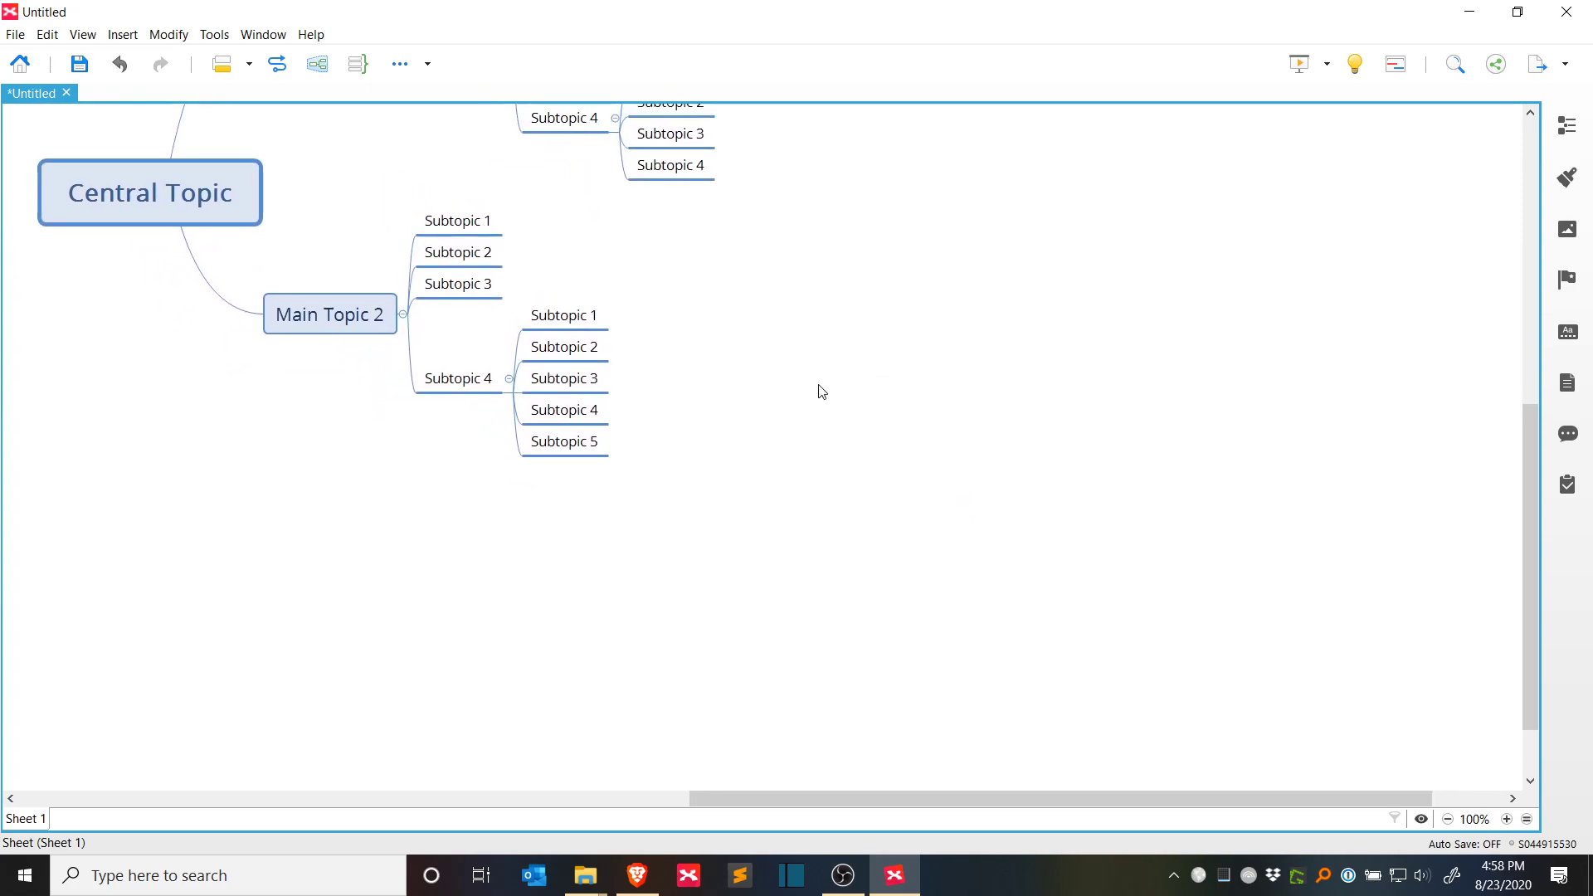
left_click_drag(859, 307, 861, 556)
Step: Move the Main Topic 2 branch under Main Topic 1 as its last subtopic
left_click(326, 561)
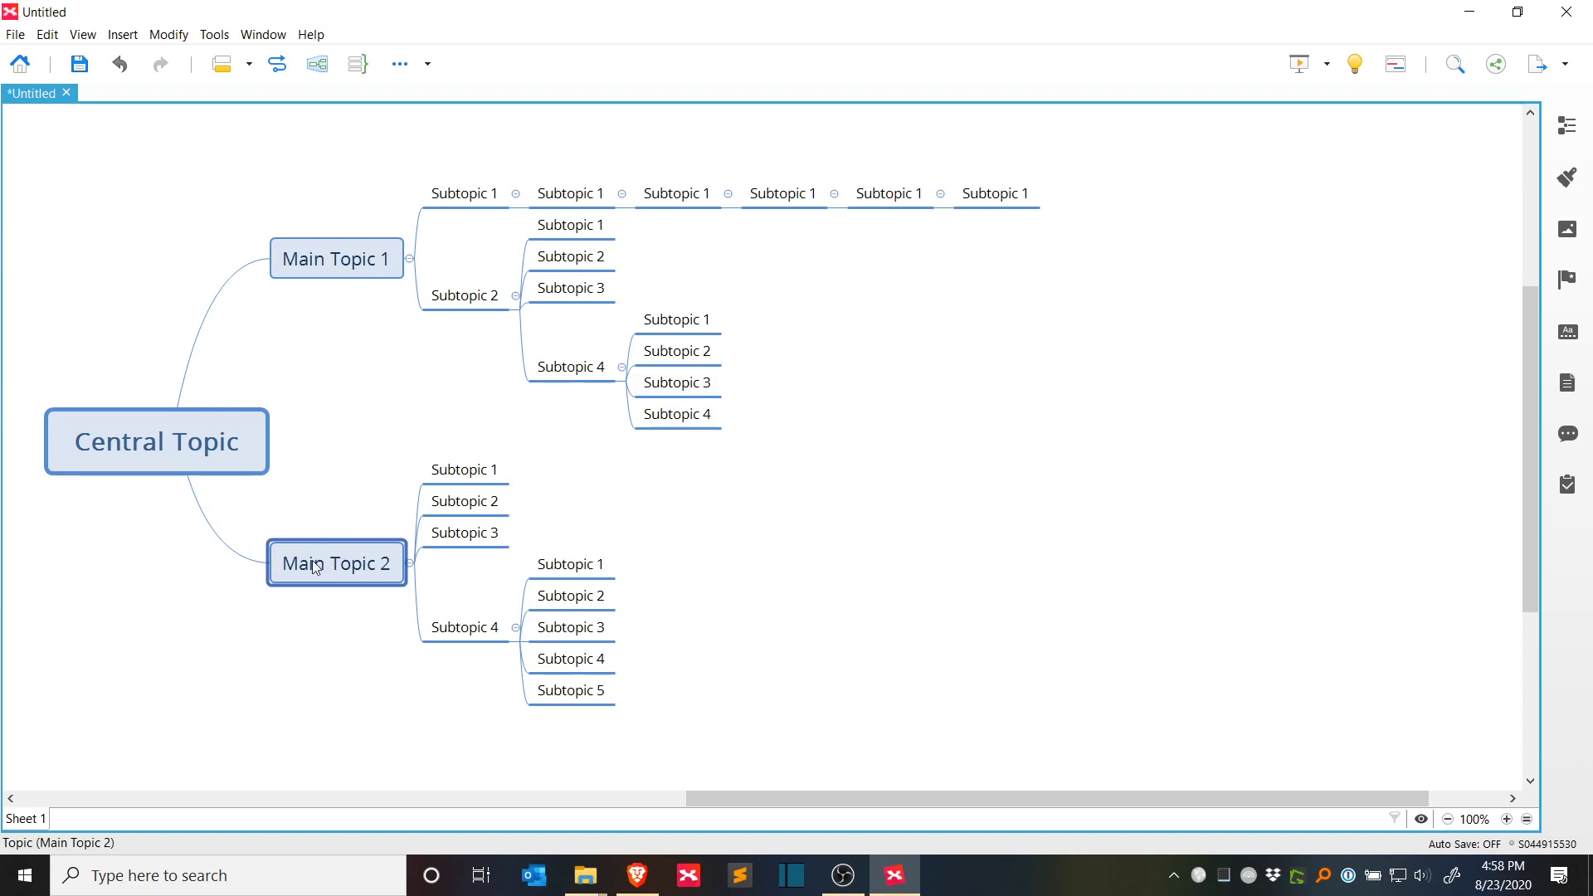
left_click(347, 536)
left_click(335, 565)
left_click_drag(322, 565, 445, 410)
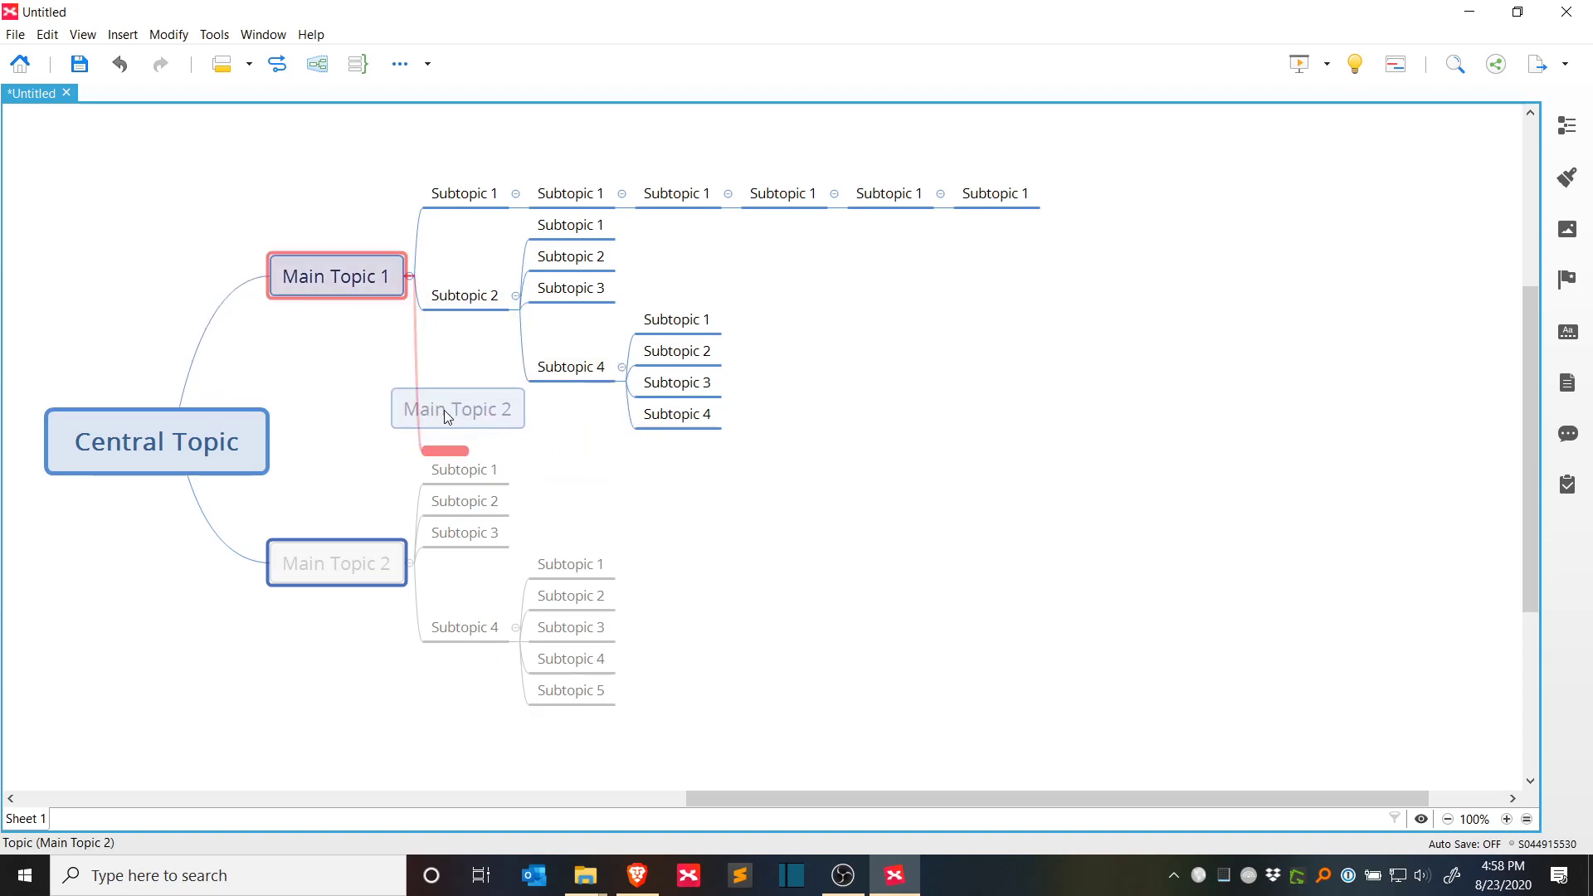
left_click_drag(445, 409, 445, 410)
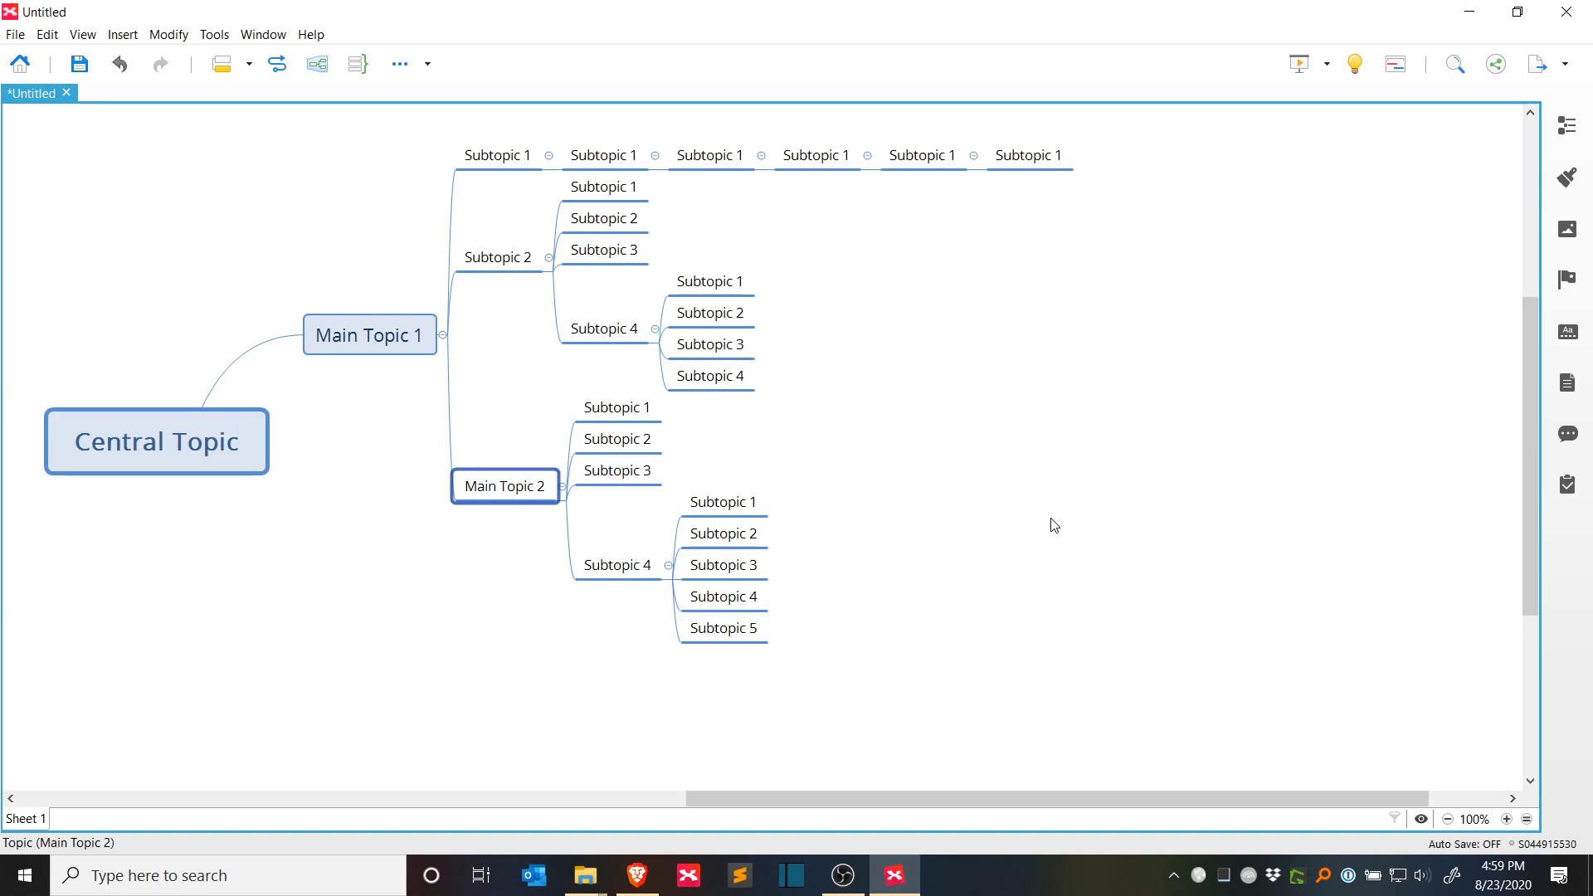
Step: Add two sibling subtopics after the last subtopic in Main Topic 1's topmost chain
mouse_move(1057, 391)
left_mouse_down()
mouse_move(1162, 526)
mouse_move(1071, 484)
mouse_move(1055, 419)
left_mouse_up()
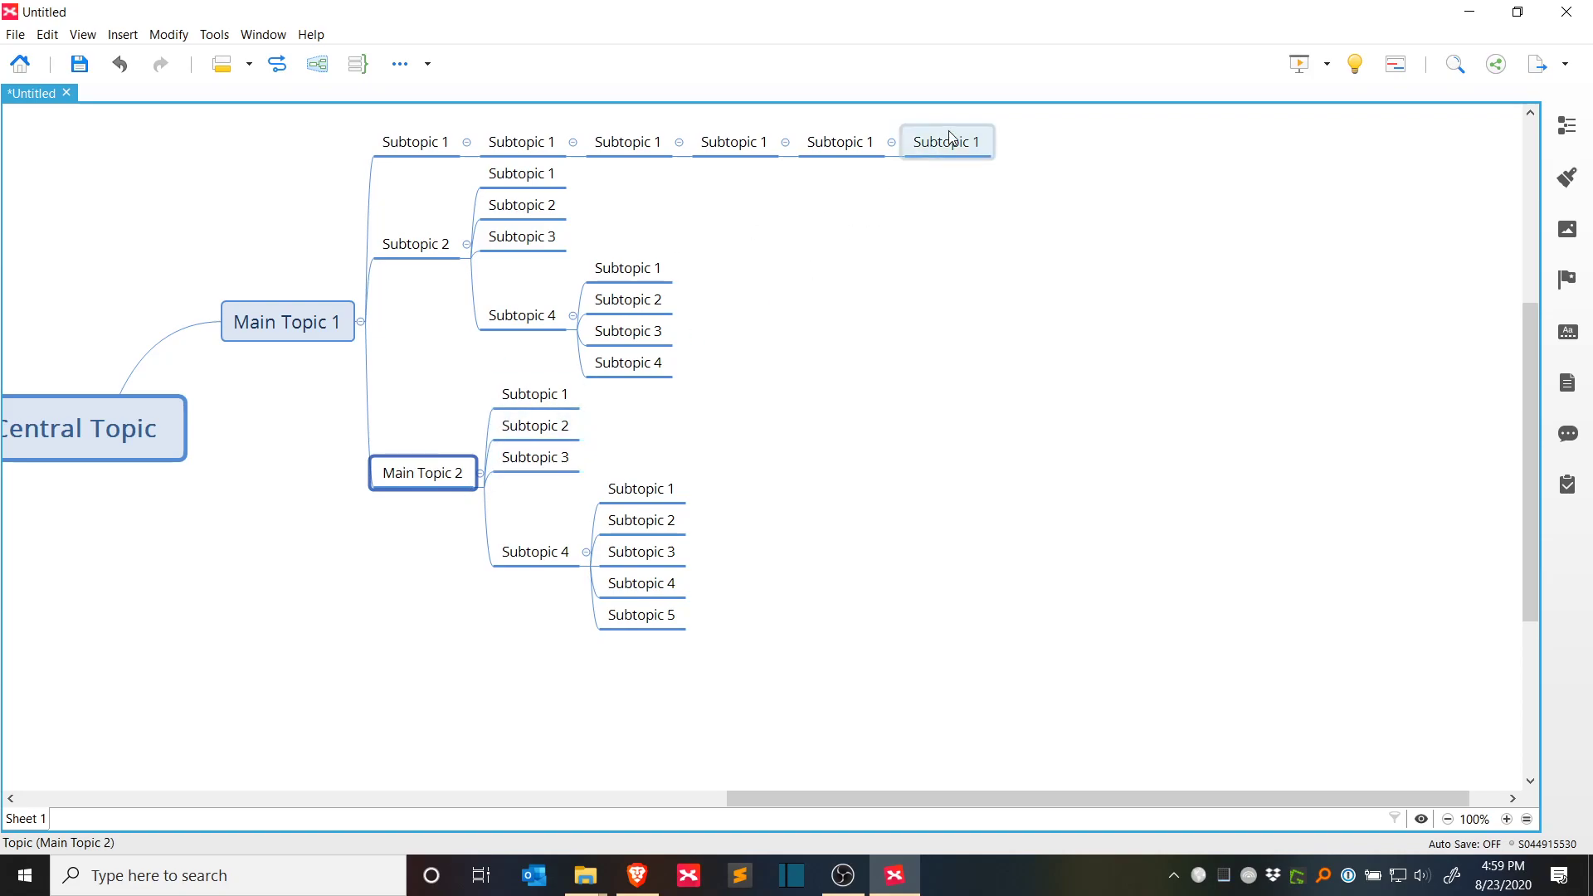
left_click_drag(1068, 480, 1115, 537)
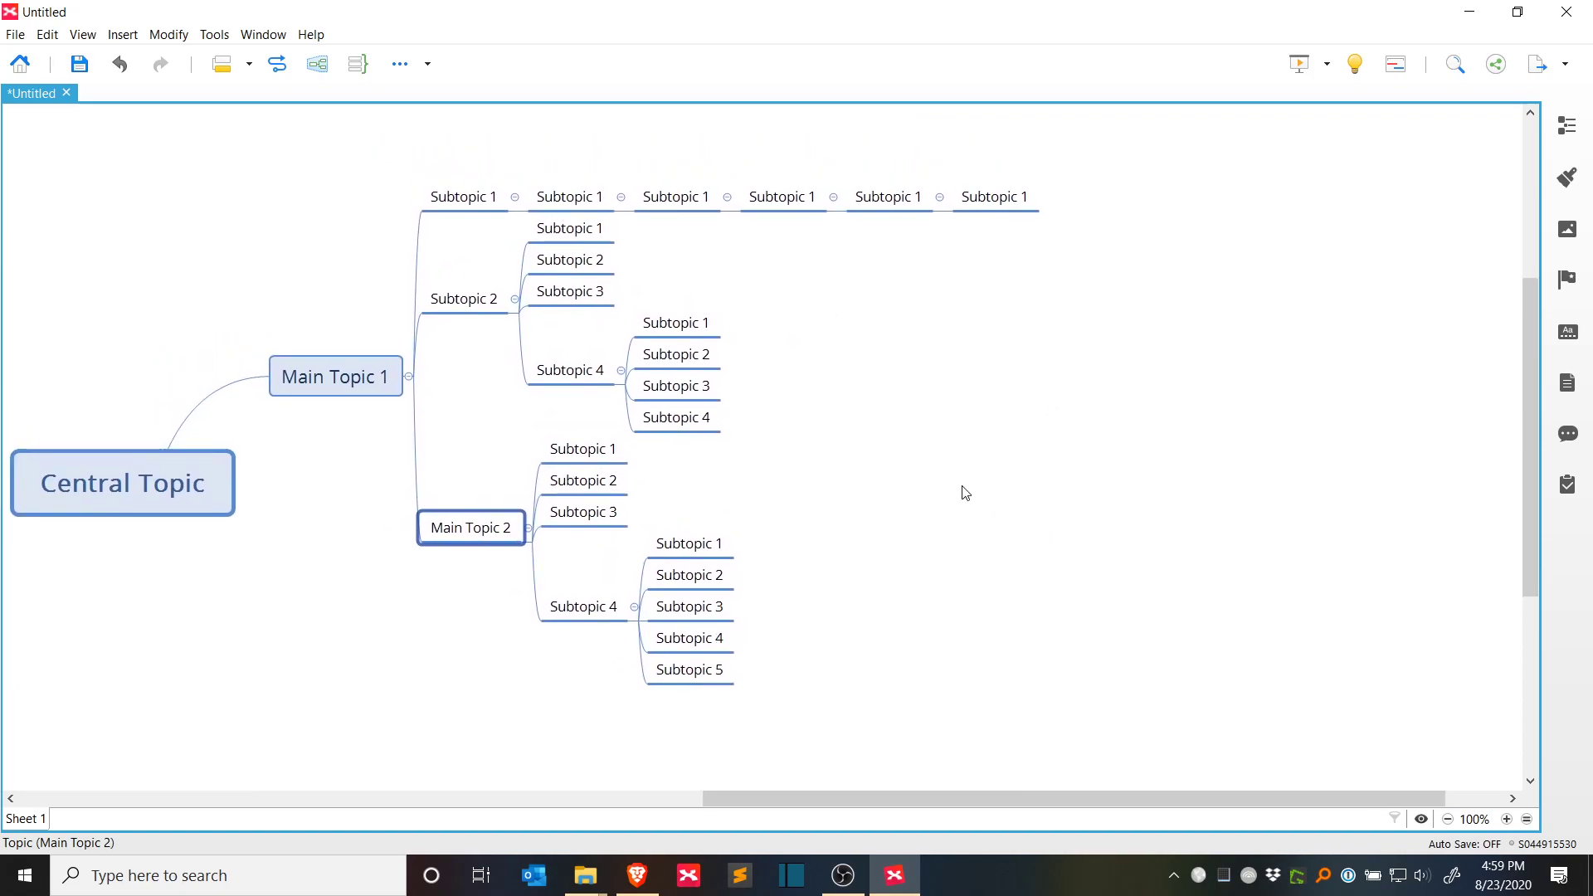
left_click(1006, 200)
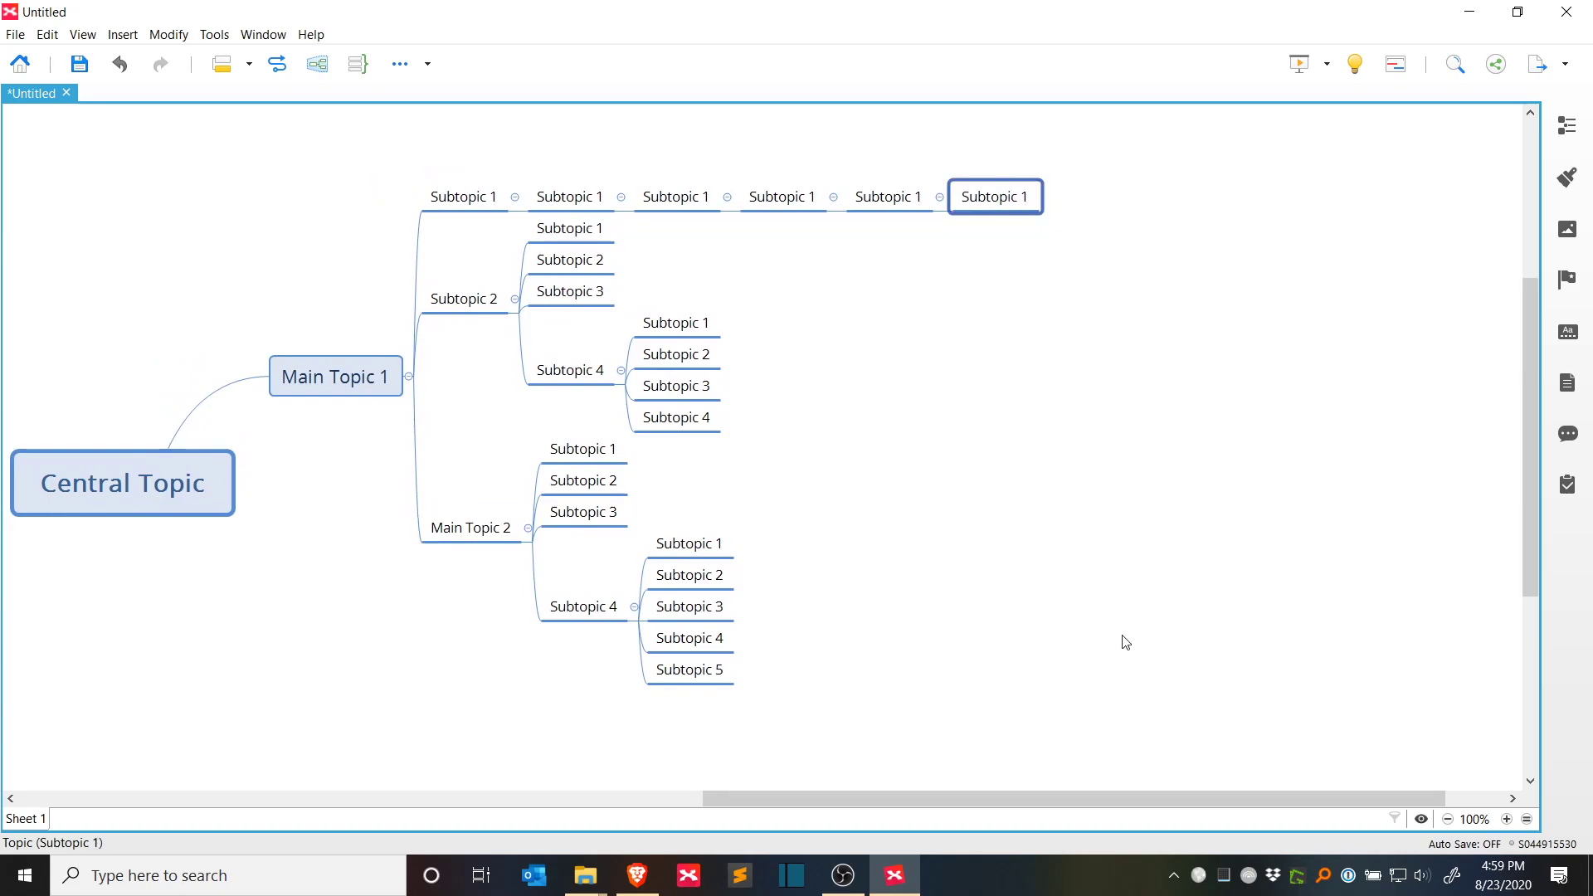
key("Return")
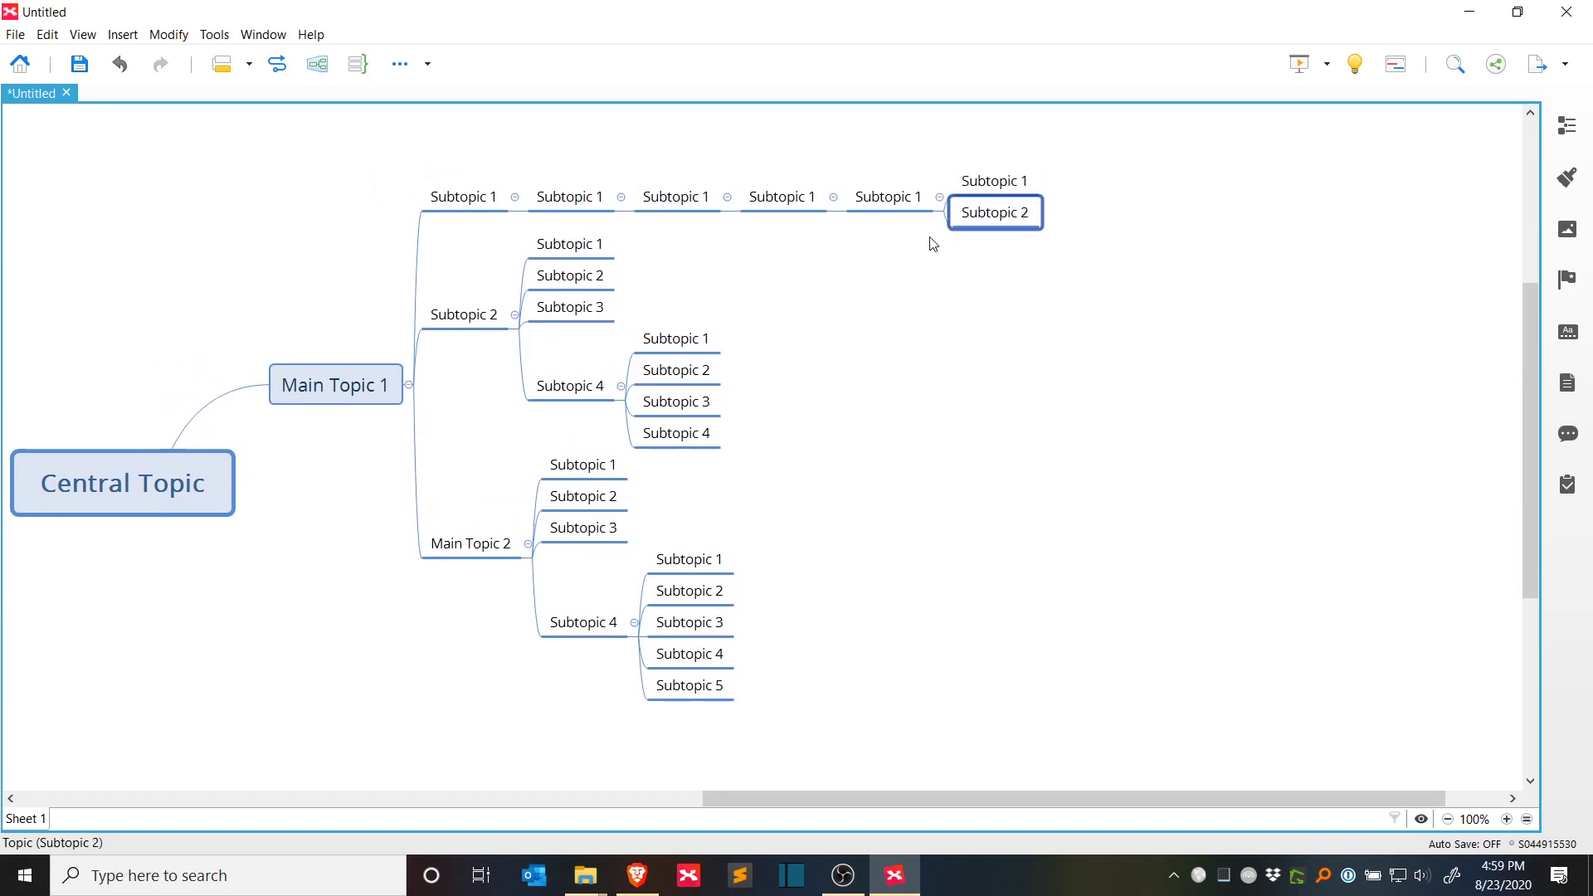
key("Return")
Step: Add a child to the new Subtopic 3 and give that child four subtopics of its own
key("Tab")
key("Tab")
key("Return")
key("Return")
key("Return")
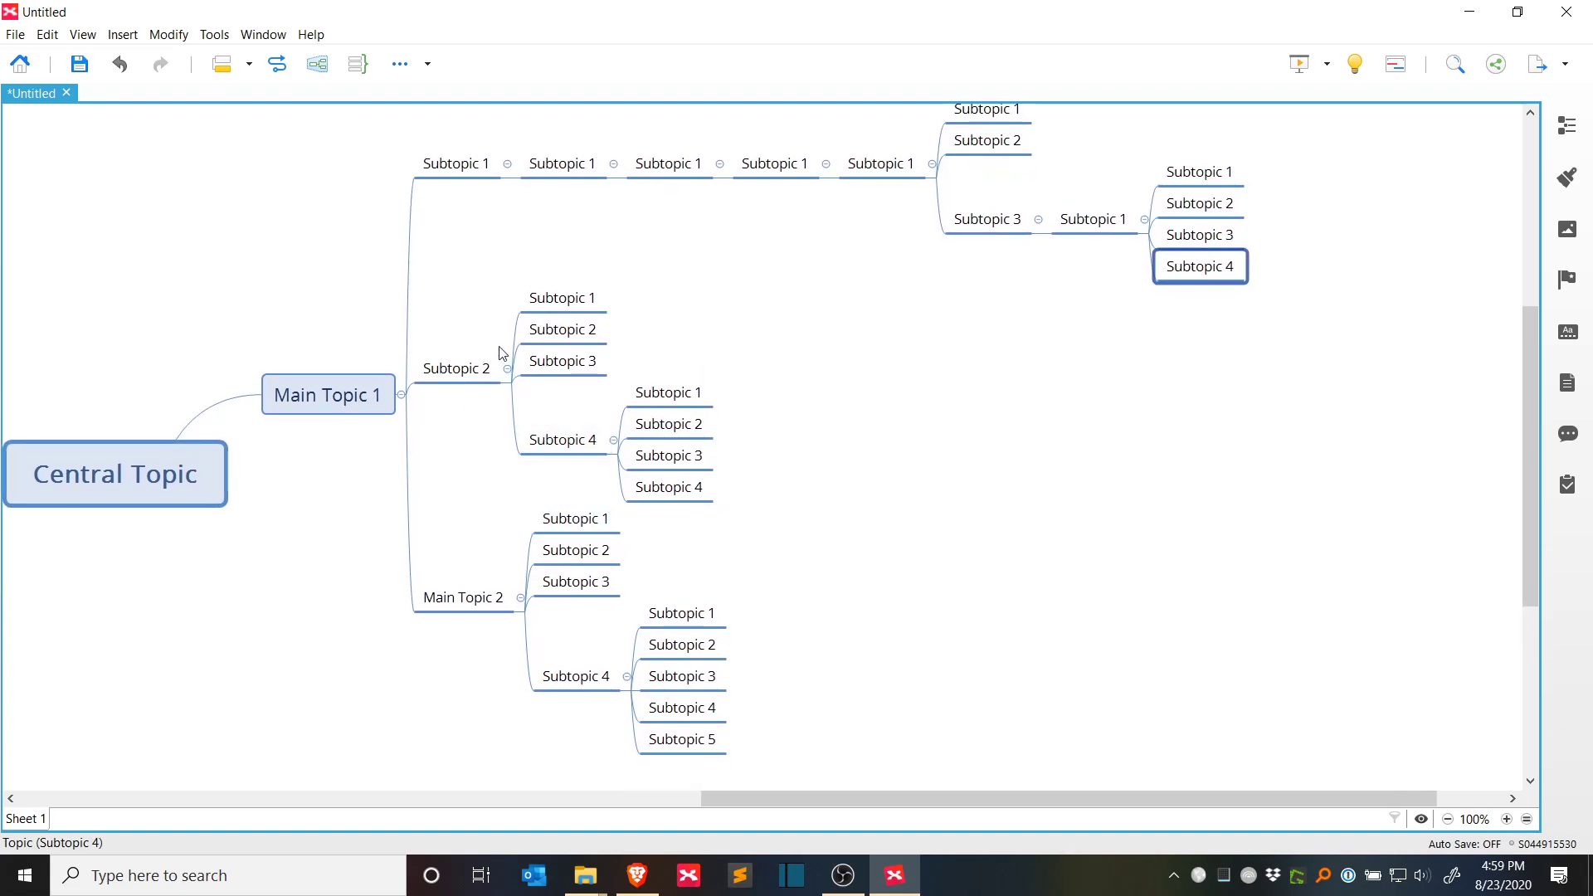
Step: Move the Subtopic 2 branch and Main Topic 2's Subtopic 4 branch under Main Topic 1's first subtopic
left_click_drag(455, 371, 561, 213)
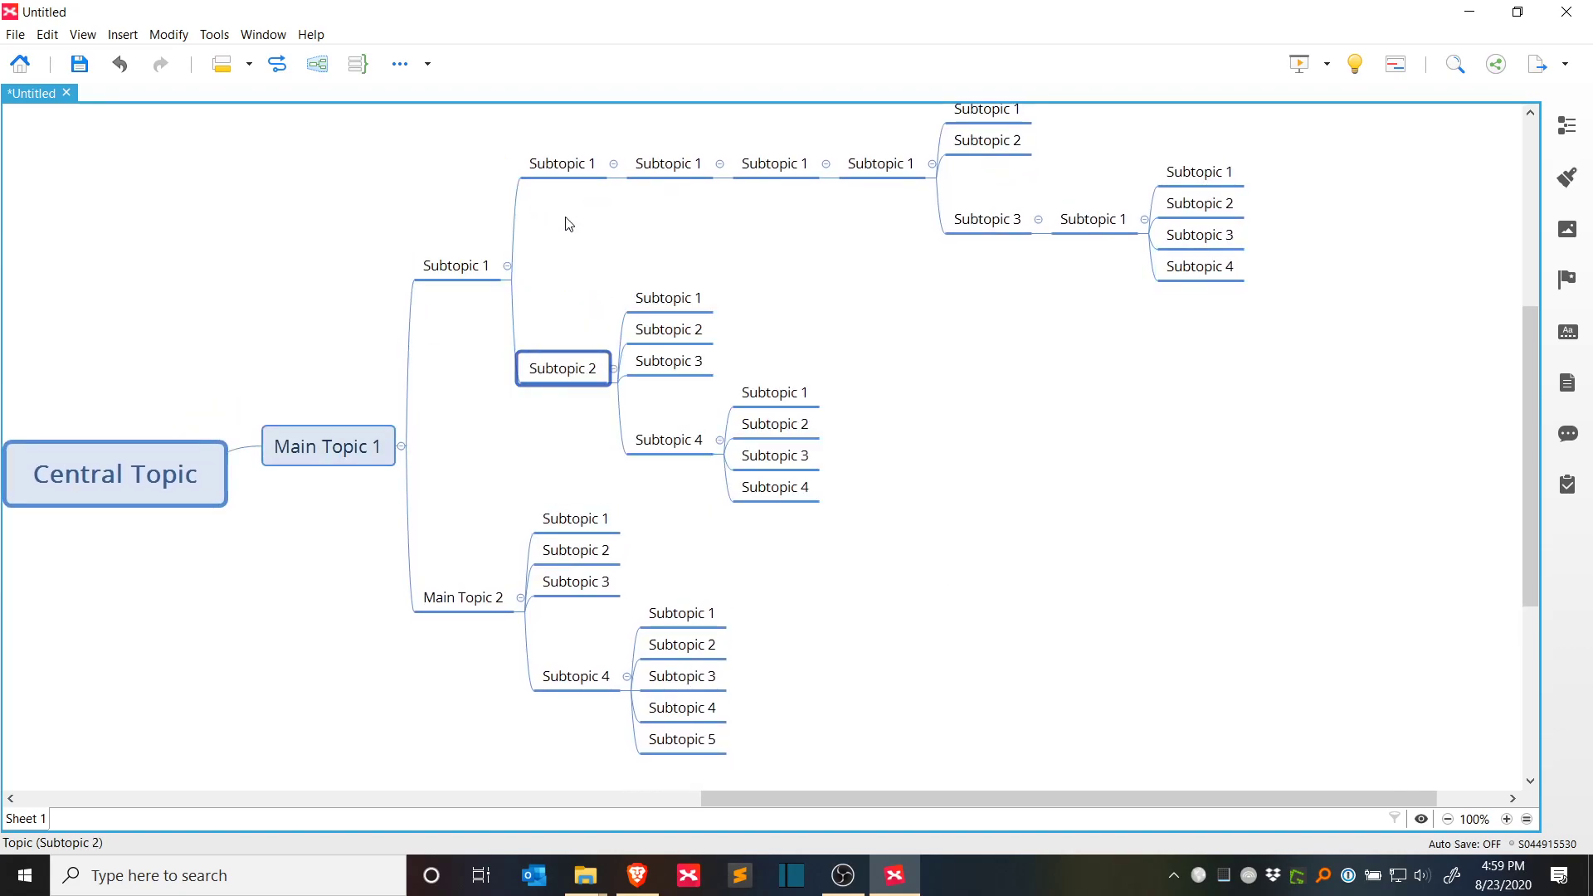
left_click_drag(554, 680, 580, 495)
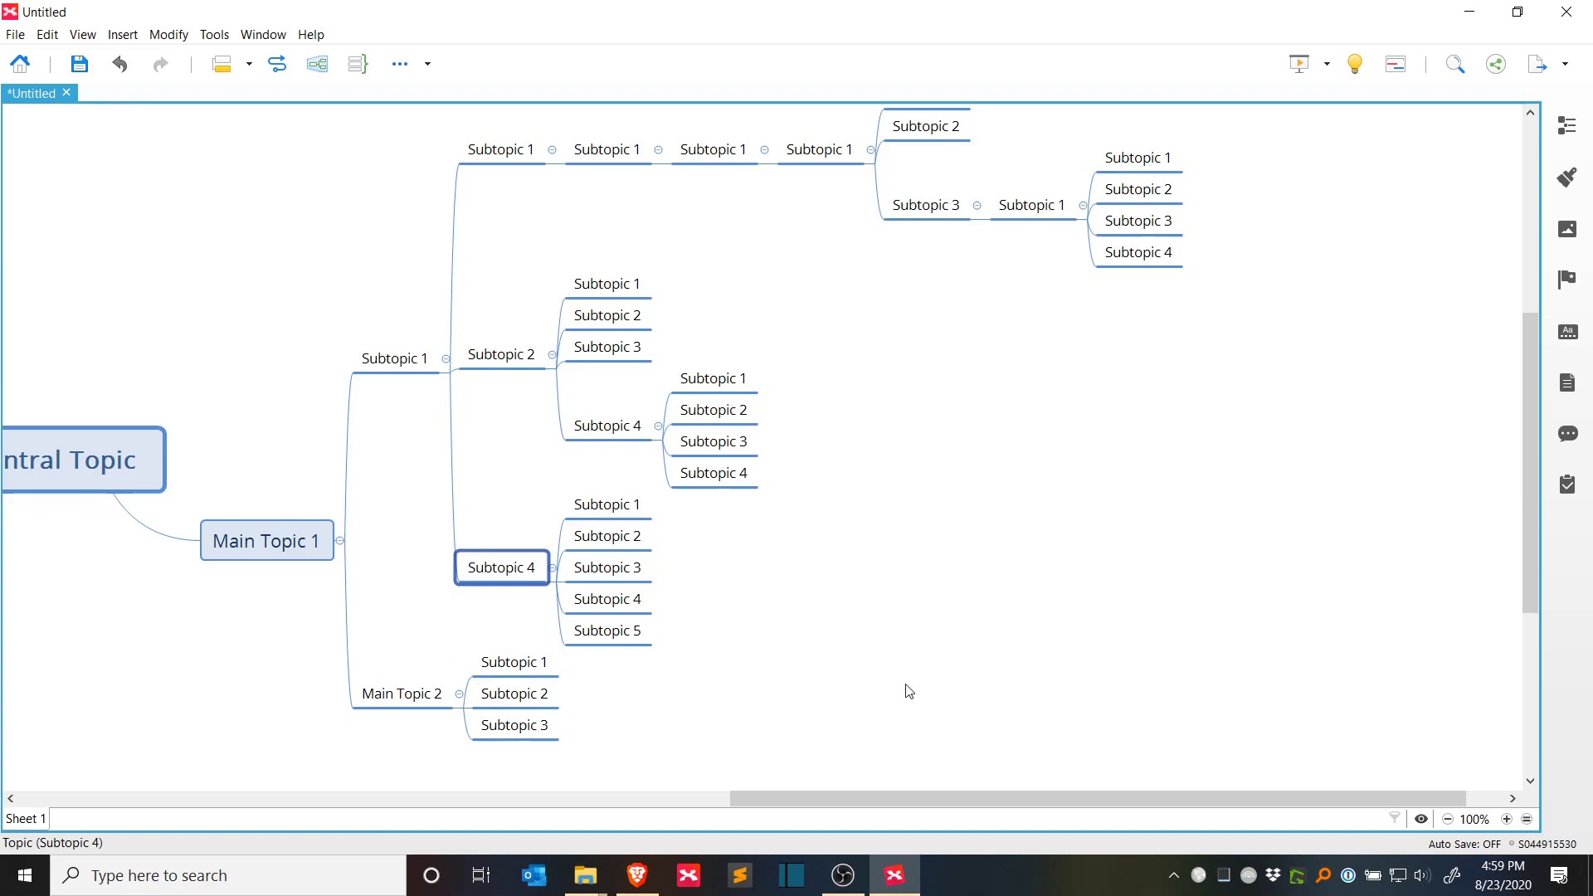
left_click_drag(941, 619, 943, 629)
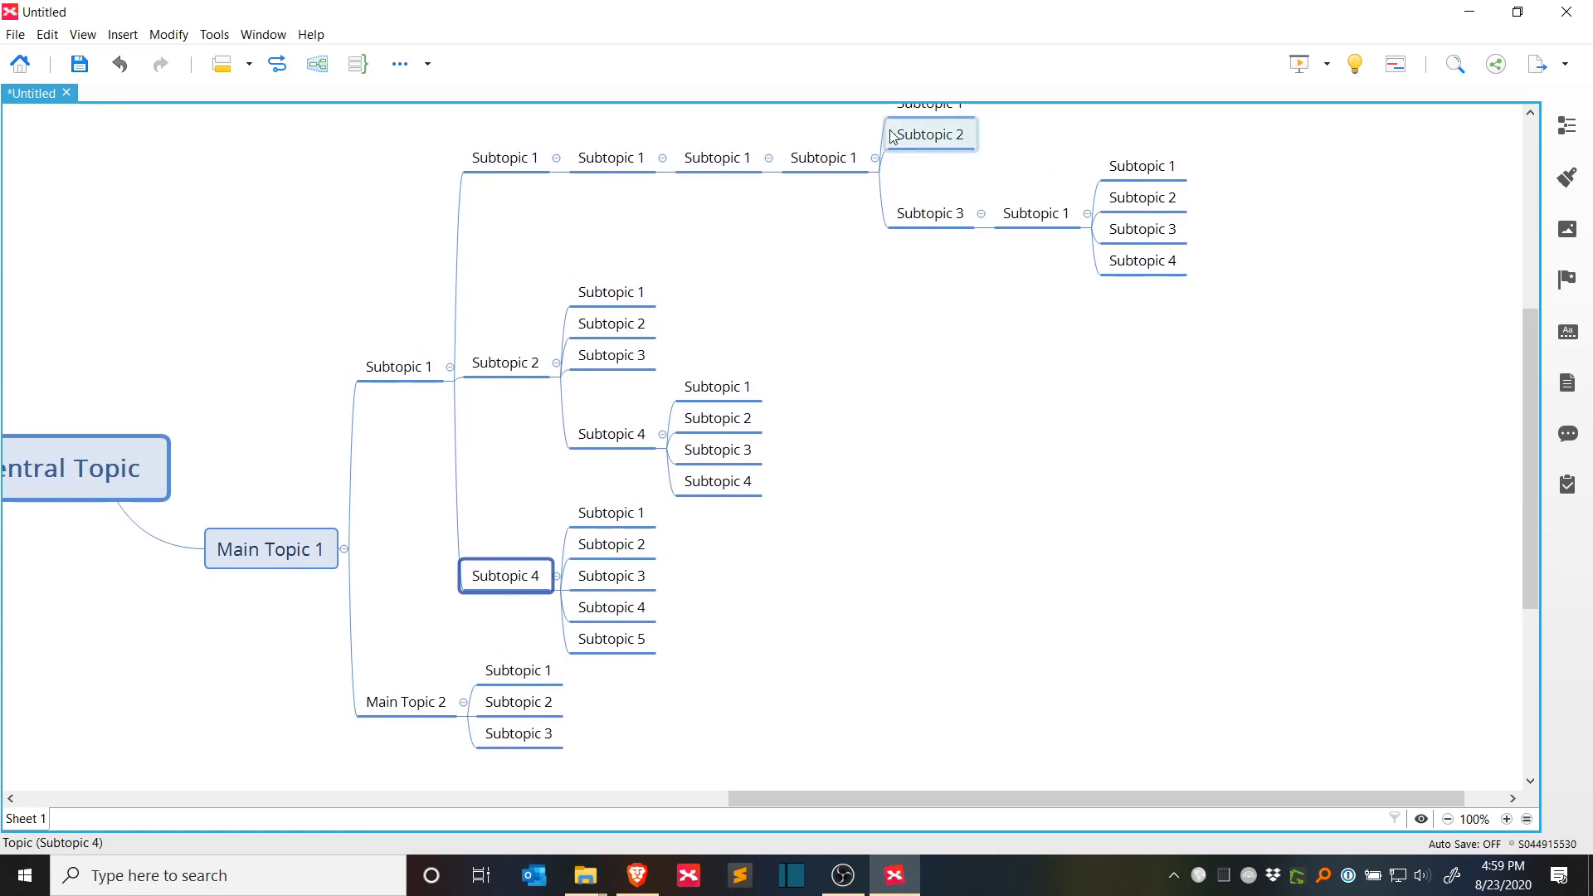
left_click(267, 551)
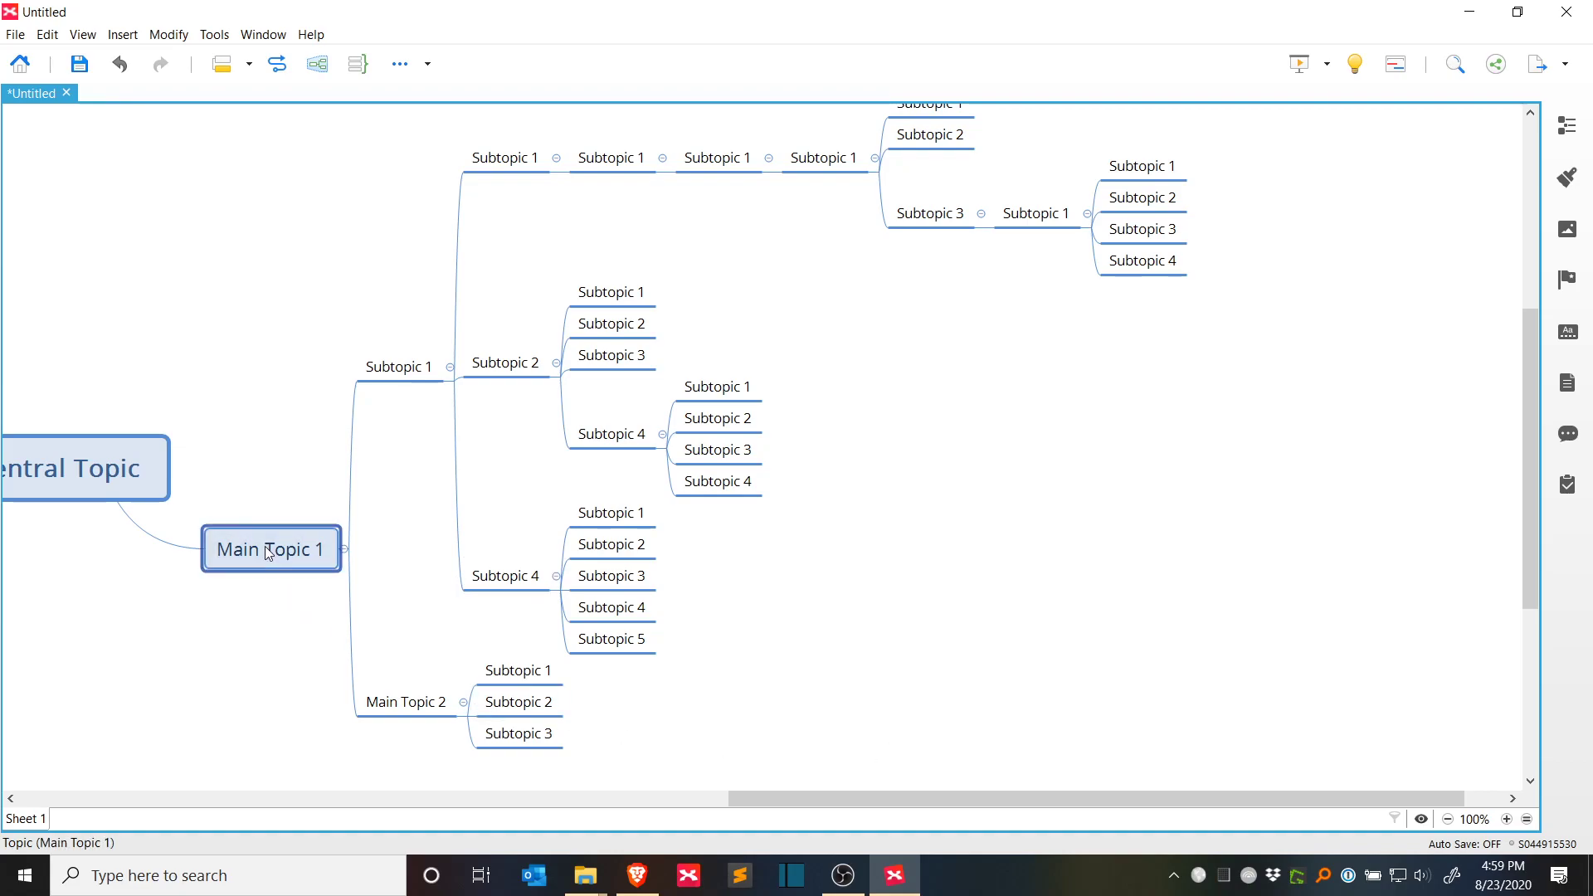
Step: Reorder the Subtopic 4 branch above Subtopic 2, and move it under the fourth Subtopic 1 of Main Topic 1's chain
left_click_drag(497, 575, 525, 297)
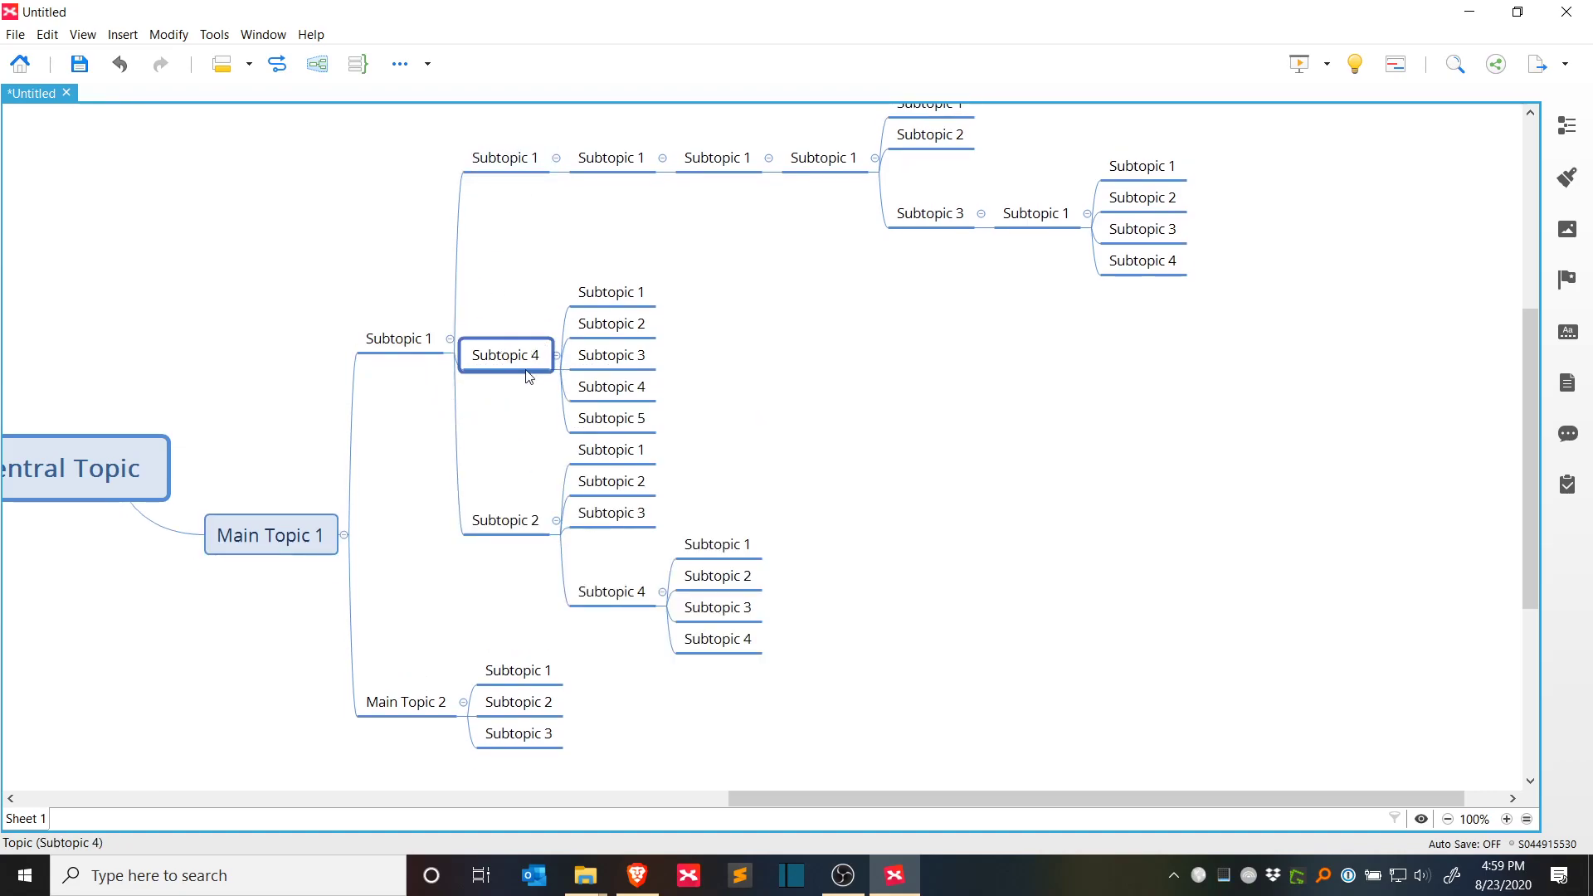
left_click_drag(513, 356, 840, 248)
left_click(943, 644)
Step: Cut the first child branch of Main Topic 1's Subtopic 1 and paste it onto the Central Topic
left_click(387, 404)
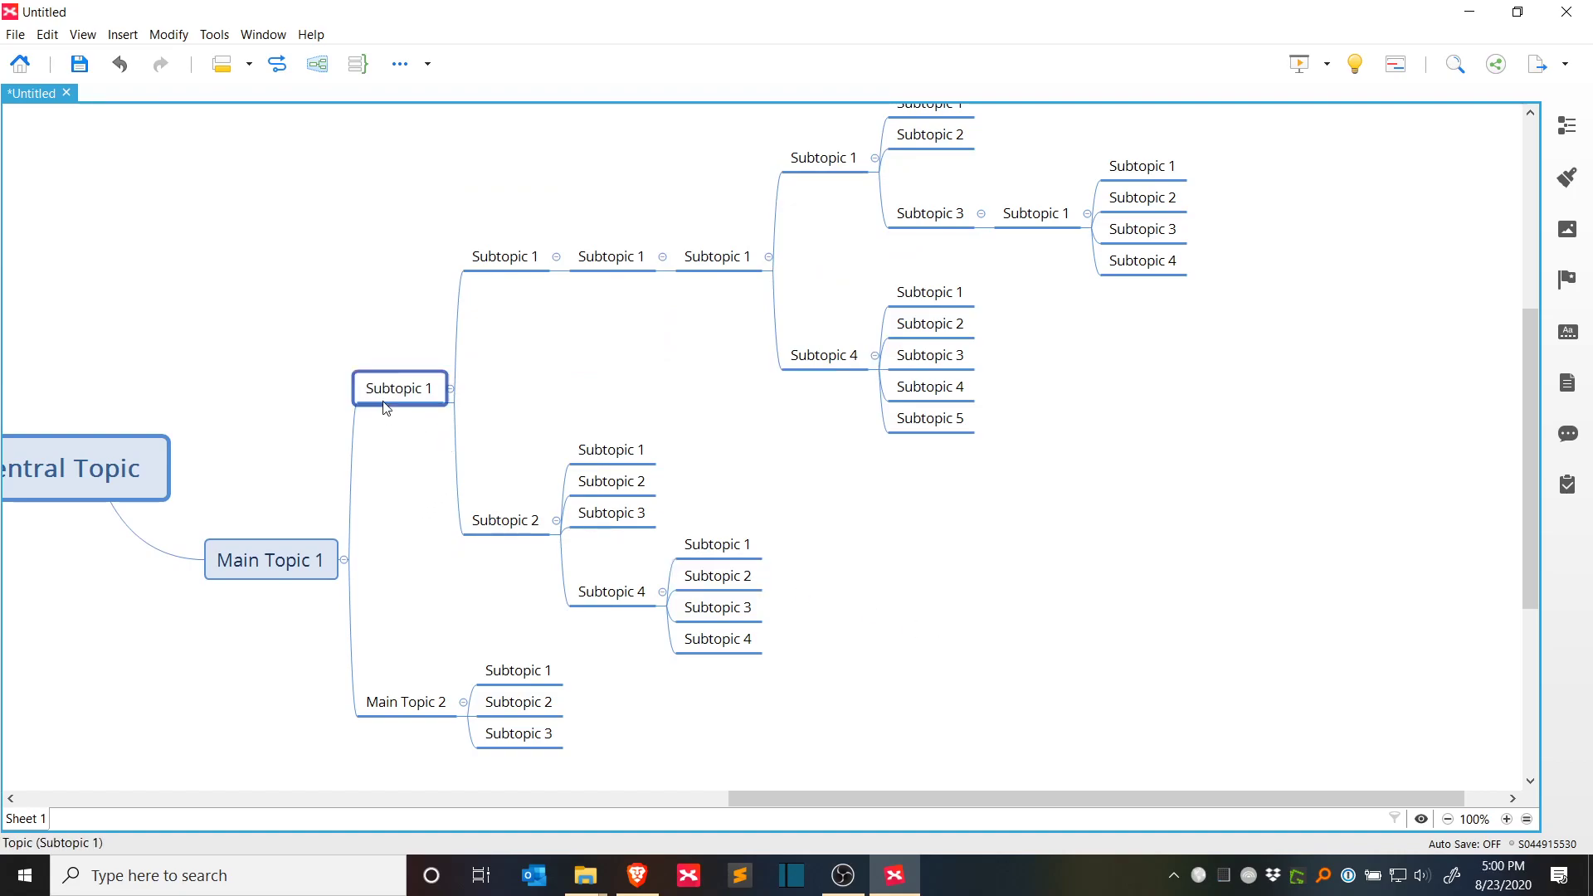
key("Right")
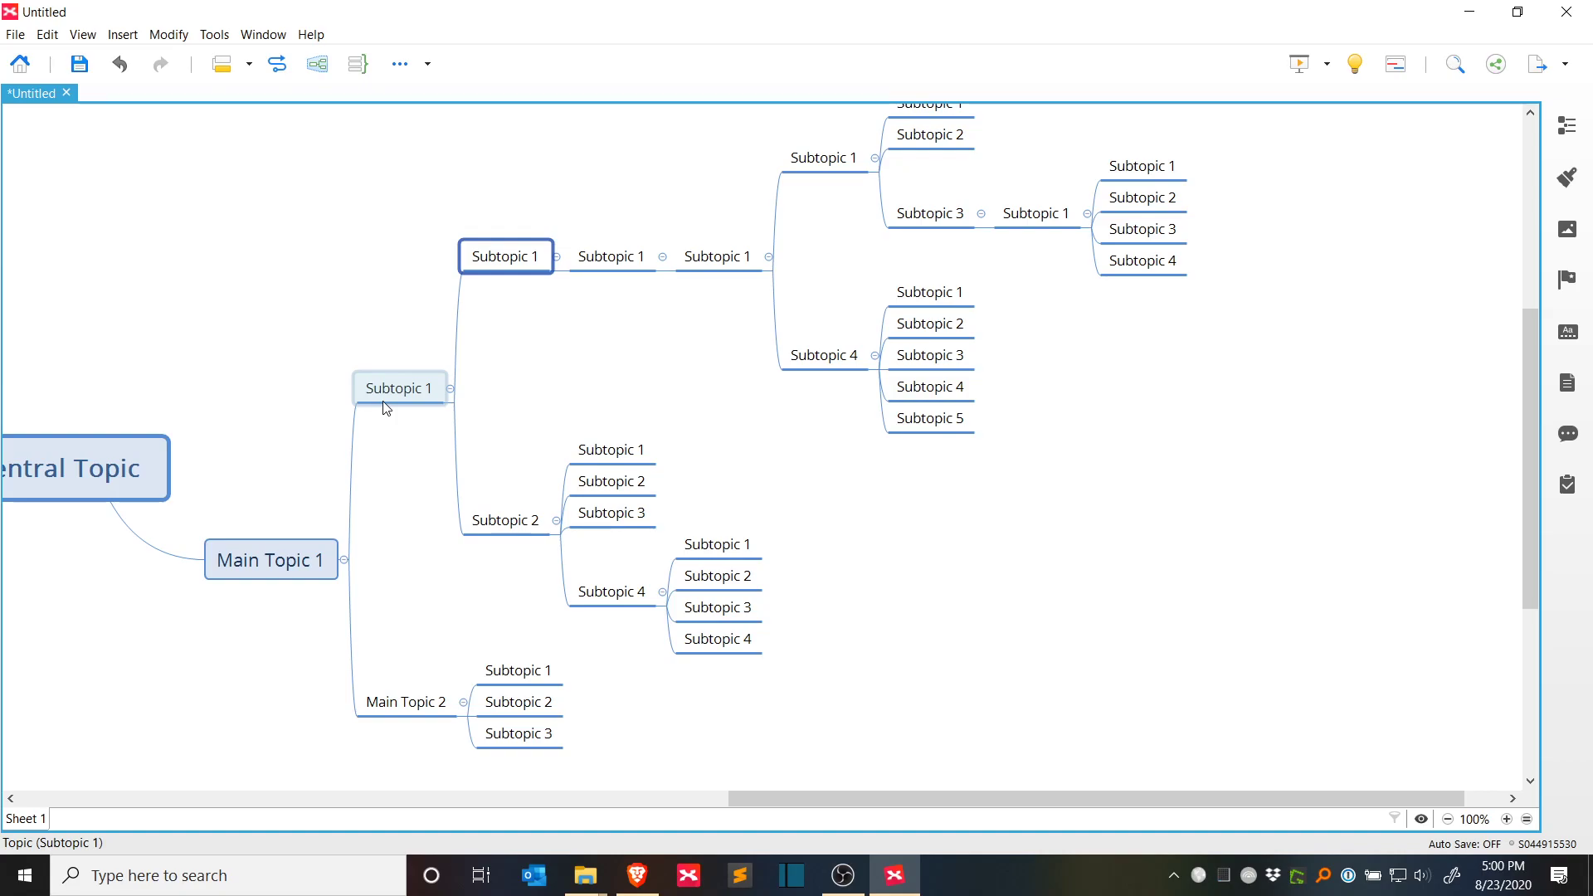
key("Delete")
key("Left")
key("Left")
key("Left")
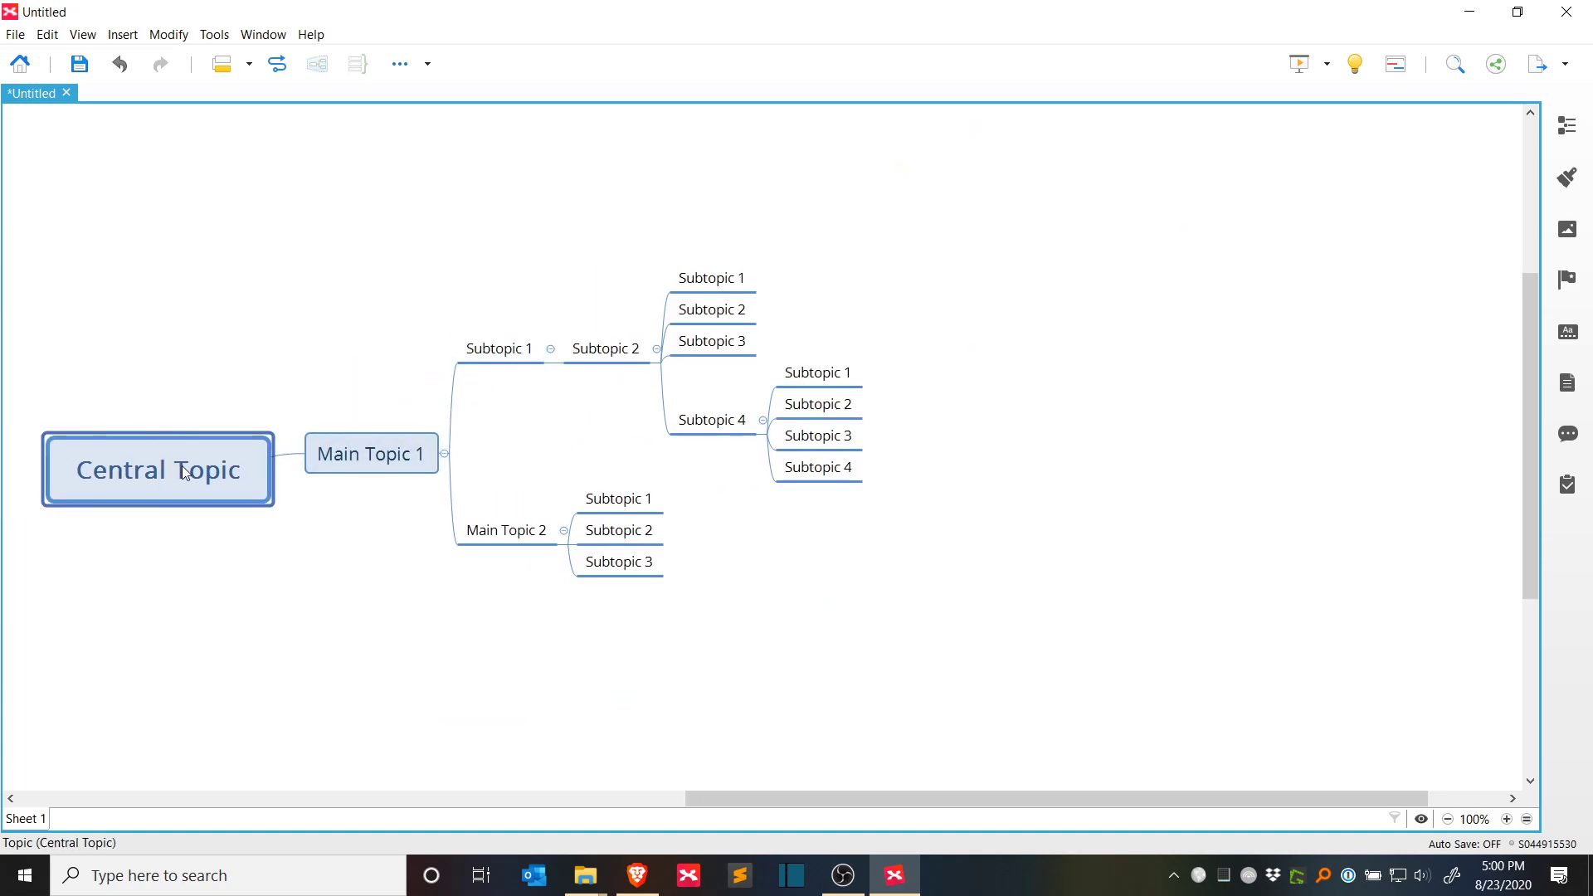
key("ctrl+v")
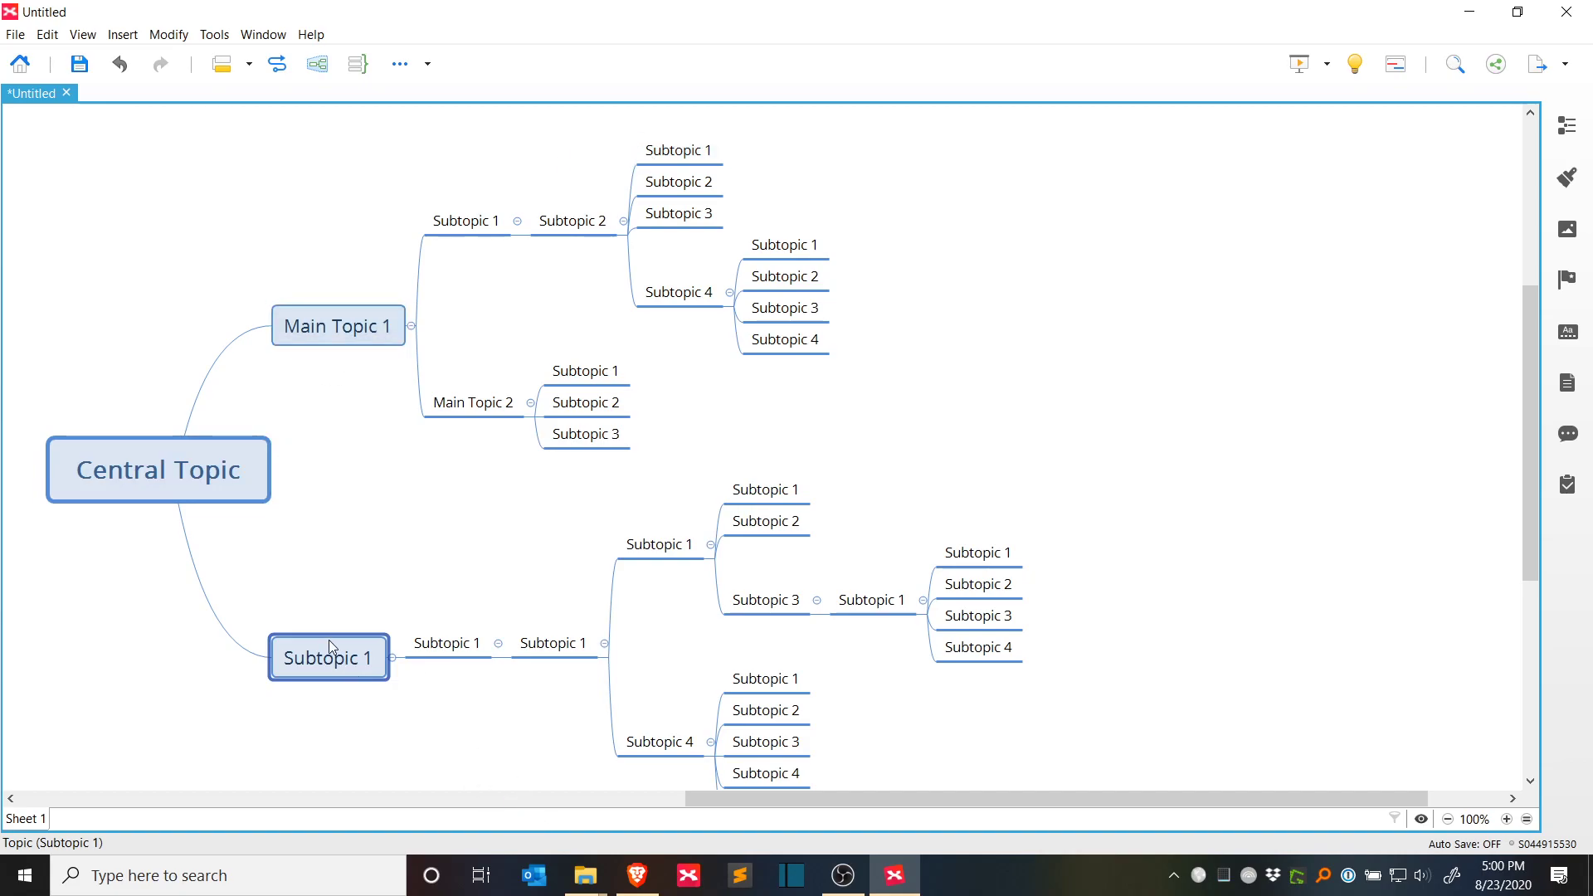
Step: Cut the pasted Subtopic 1 branch from the Central Topic and paste it under Subtopic 2 in Main Topic 1
key("Delete")
key("Right")
key("Right")
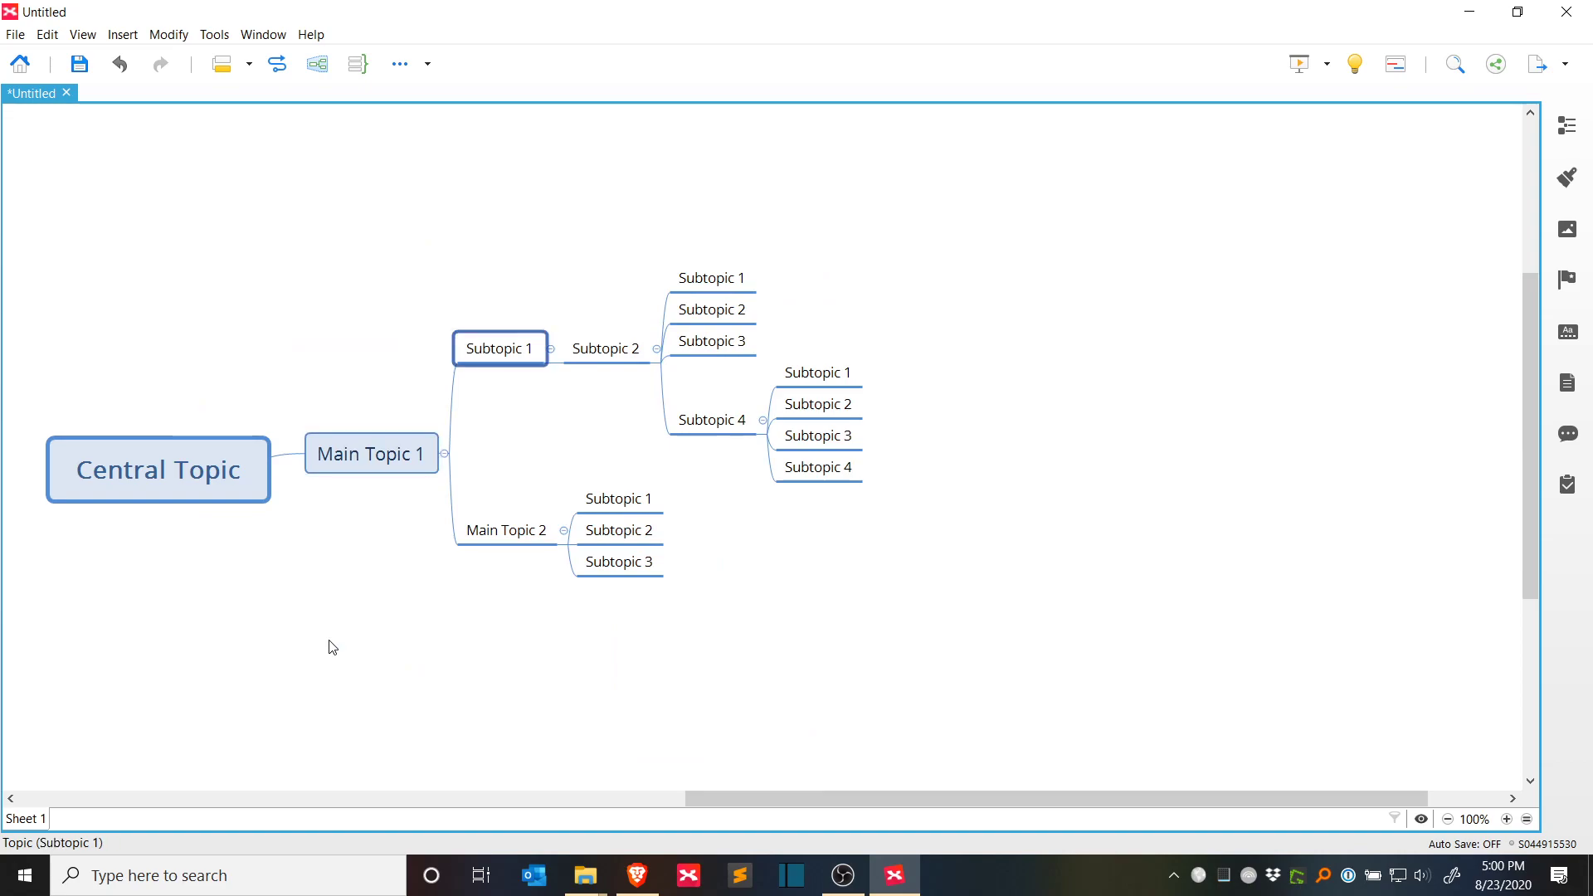
key("ctrl+v")
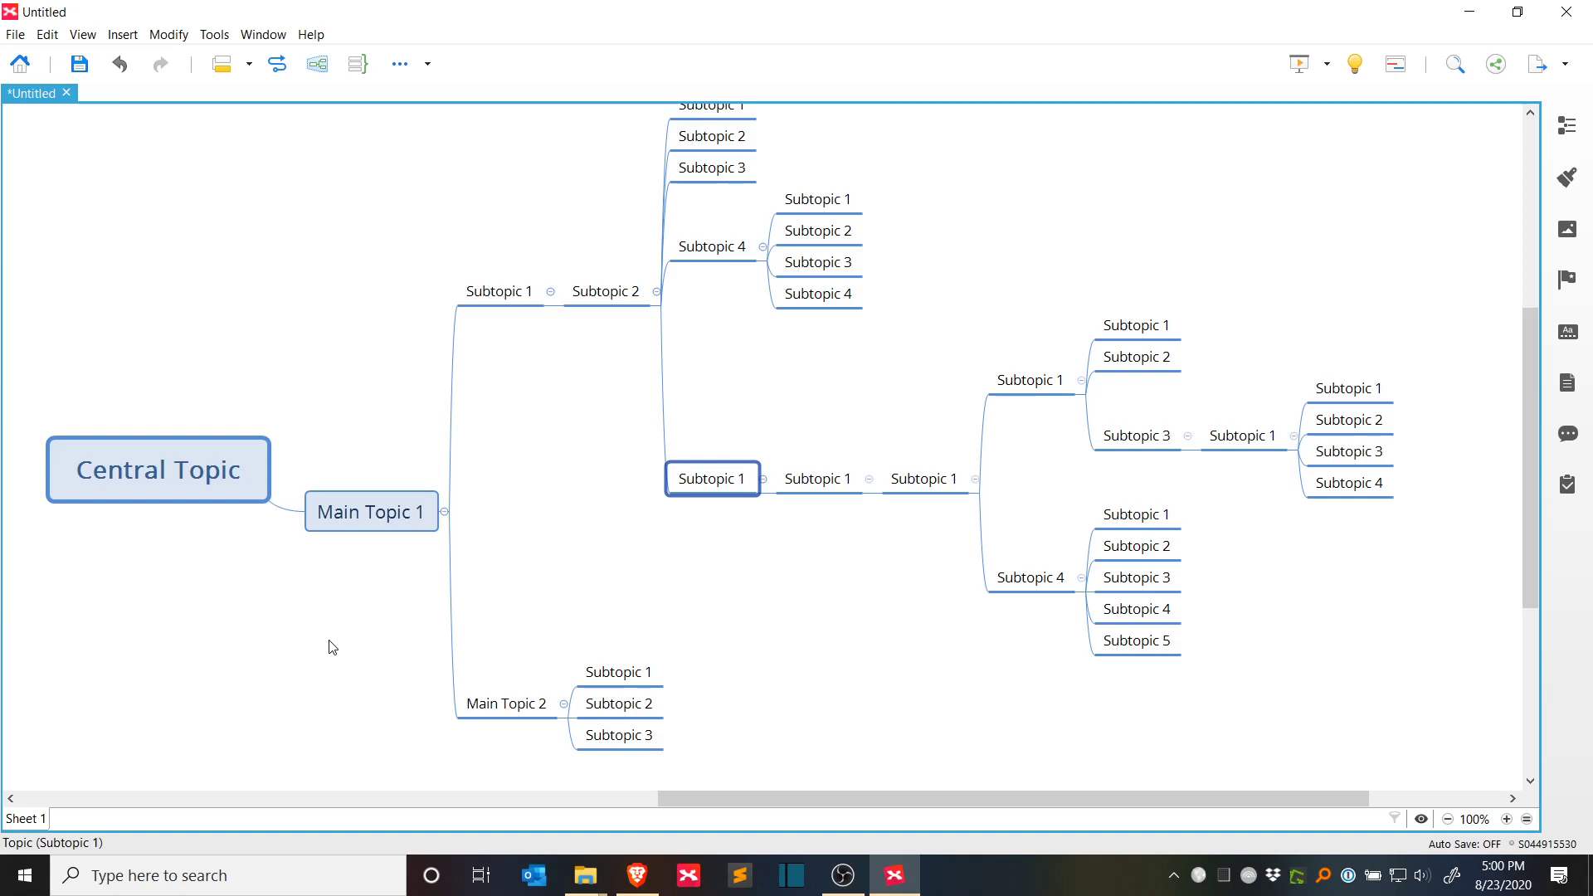
Step: Move the pasted Subtopic 1 branch up to first place among Subtopic 2's children and back down to last
left_click_drag(956, 337, 881, 435)
left_click(519, 400)
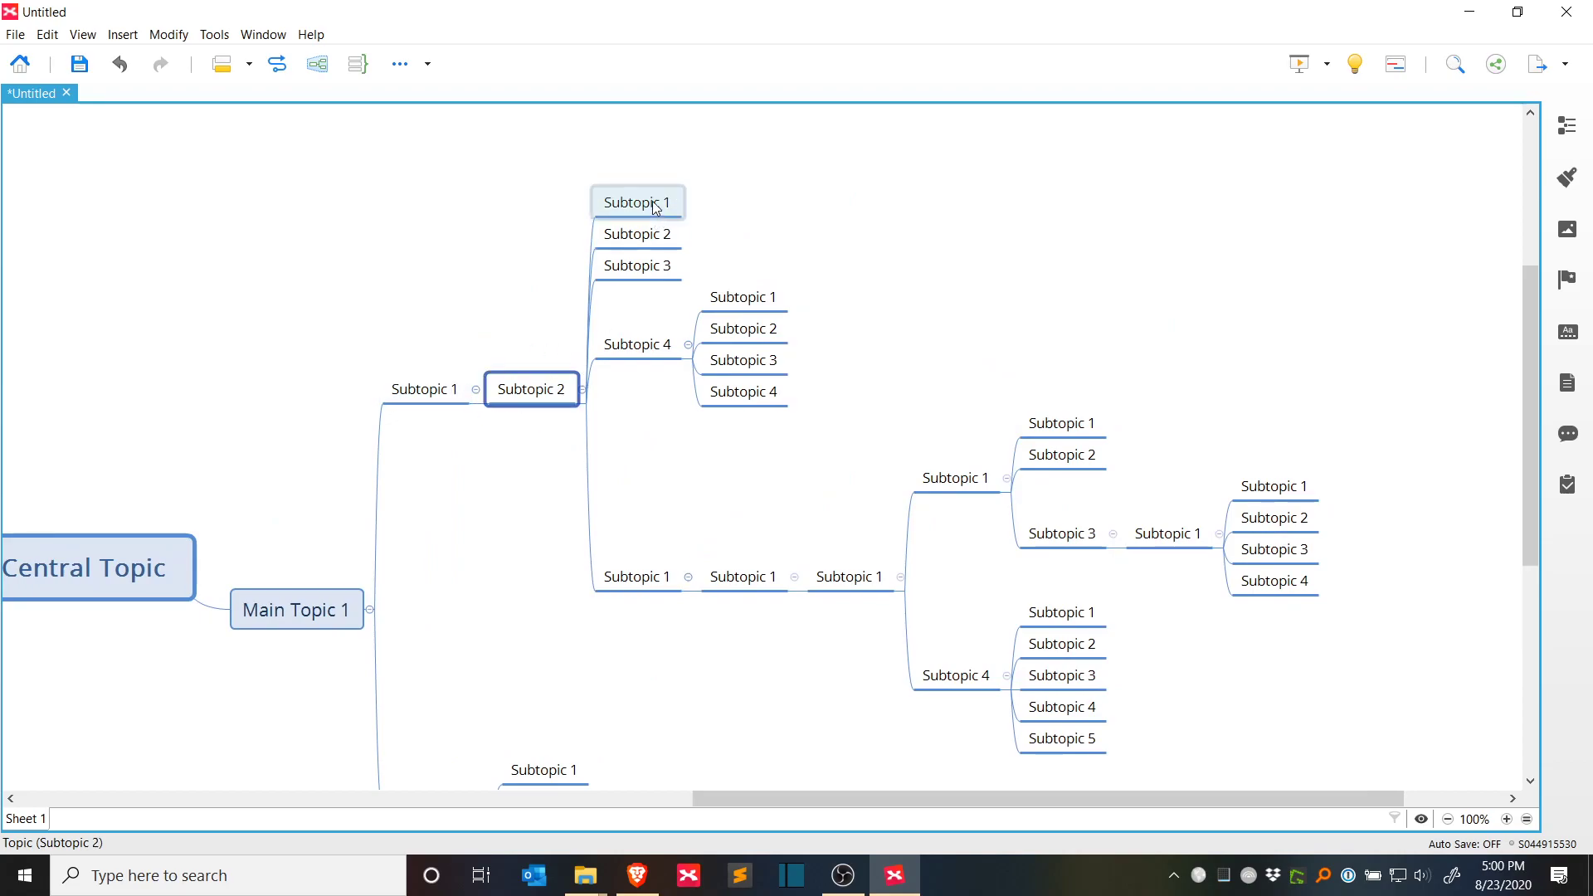
left_click(634, 577)
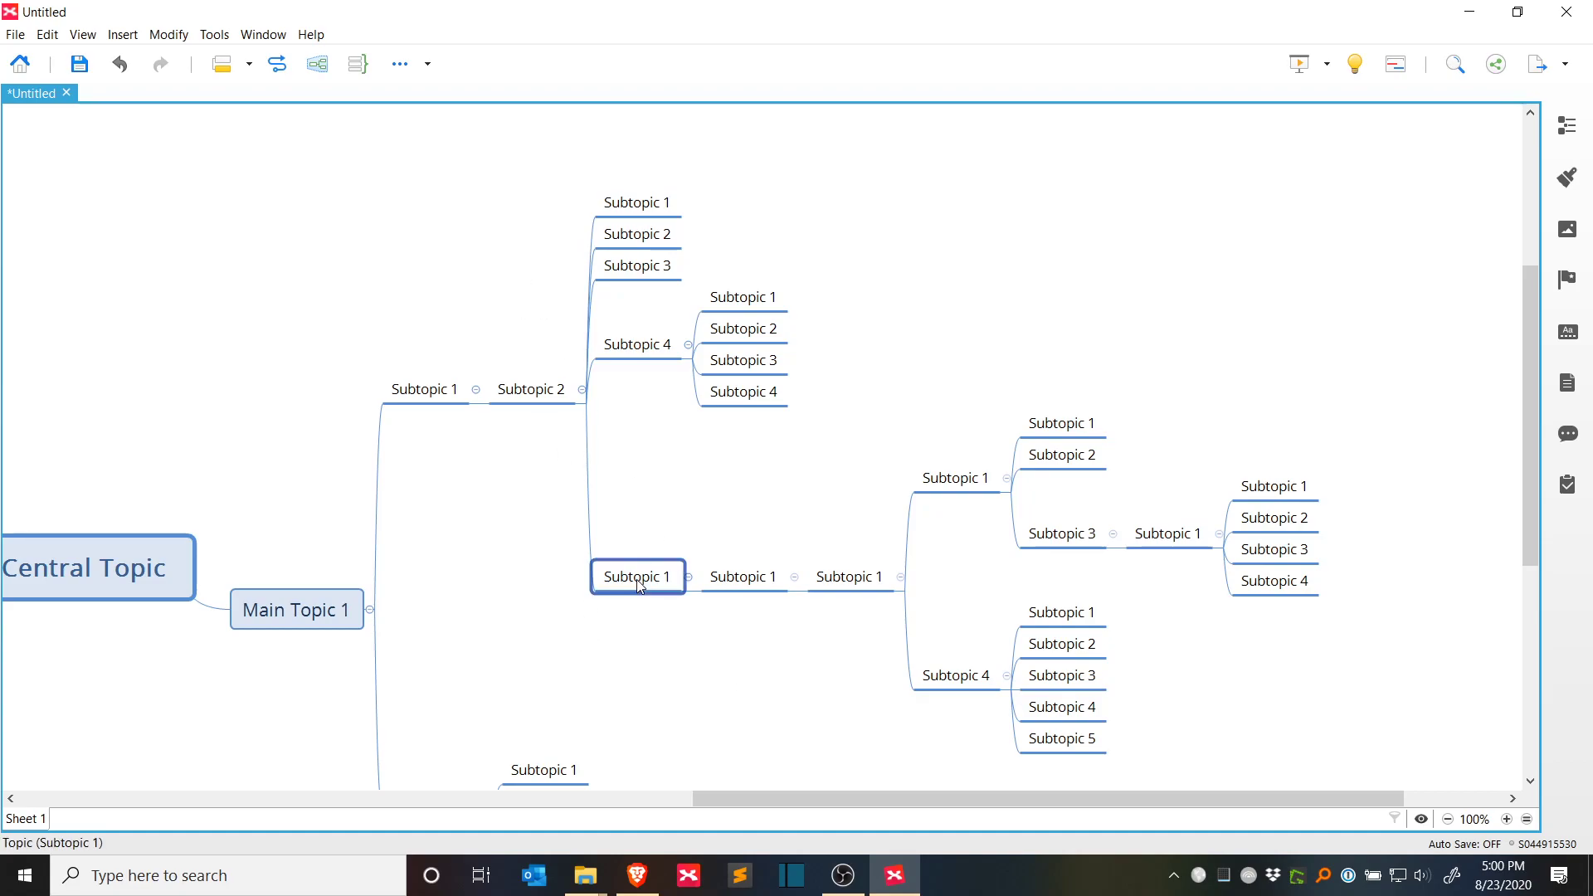
key("alt+Up")
key("alt+Up")
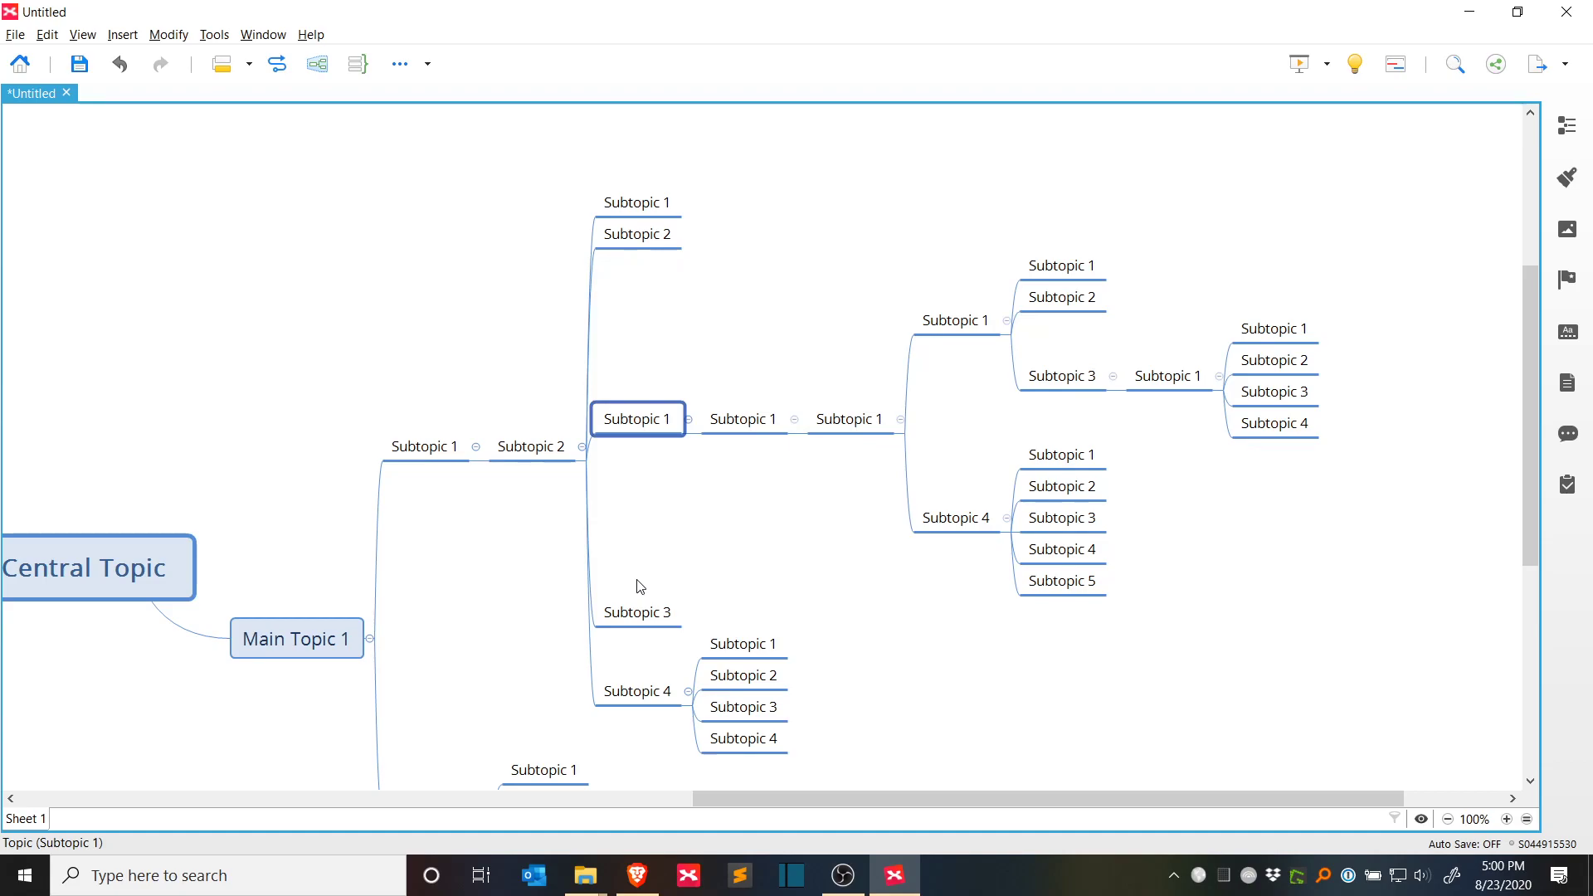
key("alt+Up")
key("alt+Up")
key("alt+Down")
key("alt+Down")
key("alt+Down")
key("alt+Down")
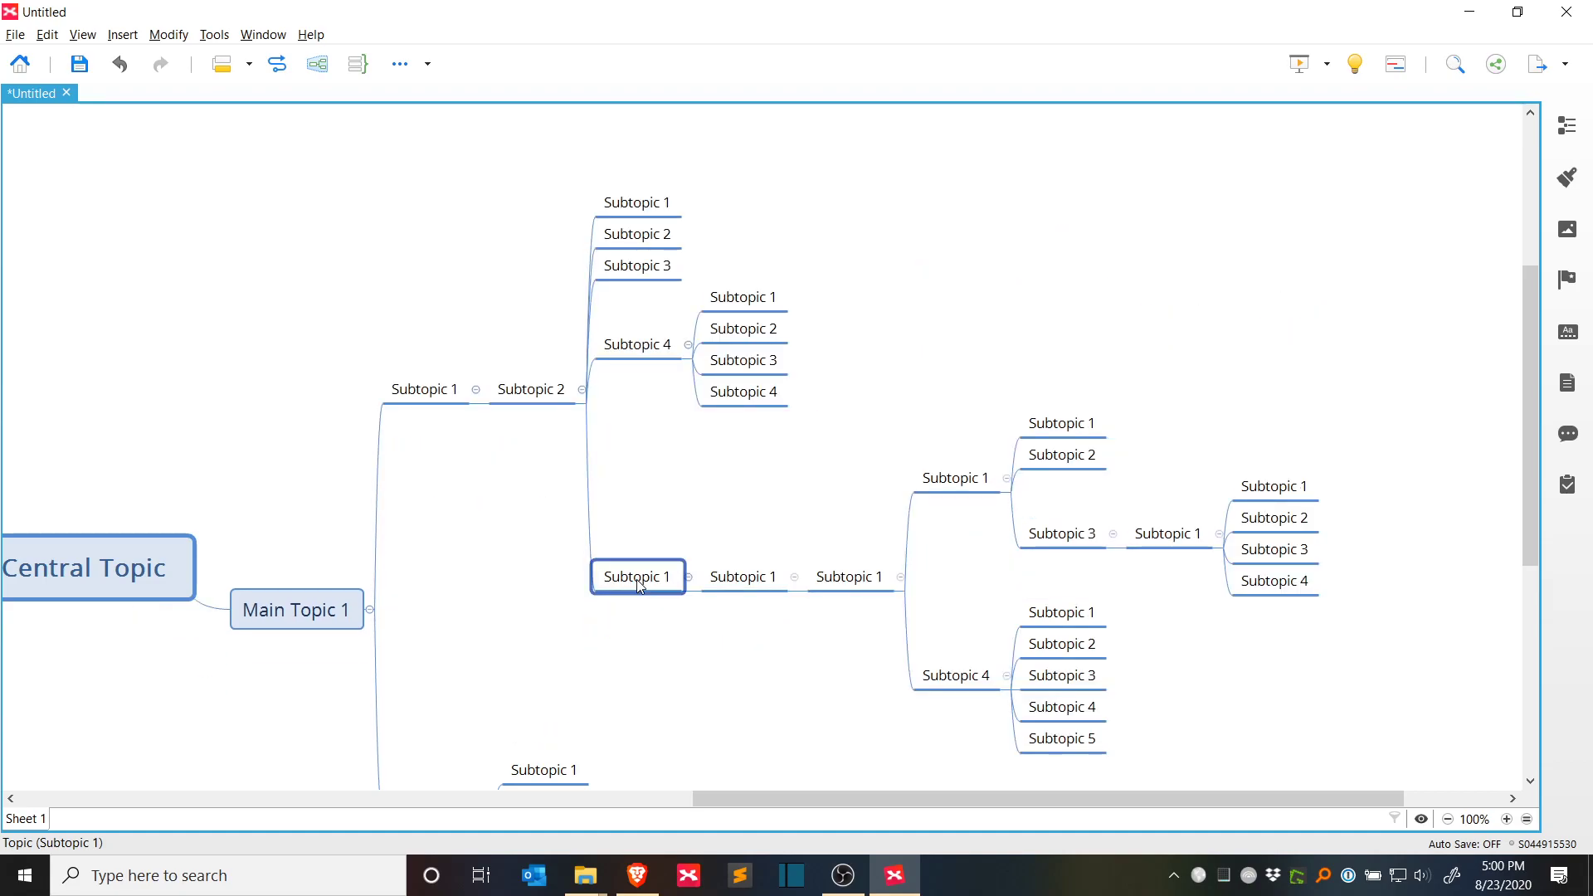
Step: Raise the same branch above all its siblings once more and return it to the end of the list
key("alt+Up")
key("alt+Up")
key("alt+Up")
key("alt+Up")
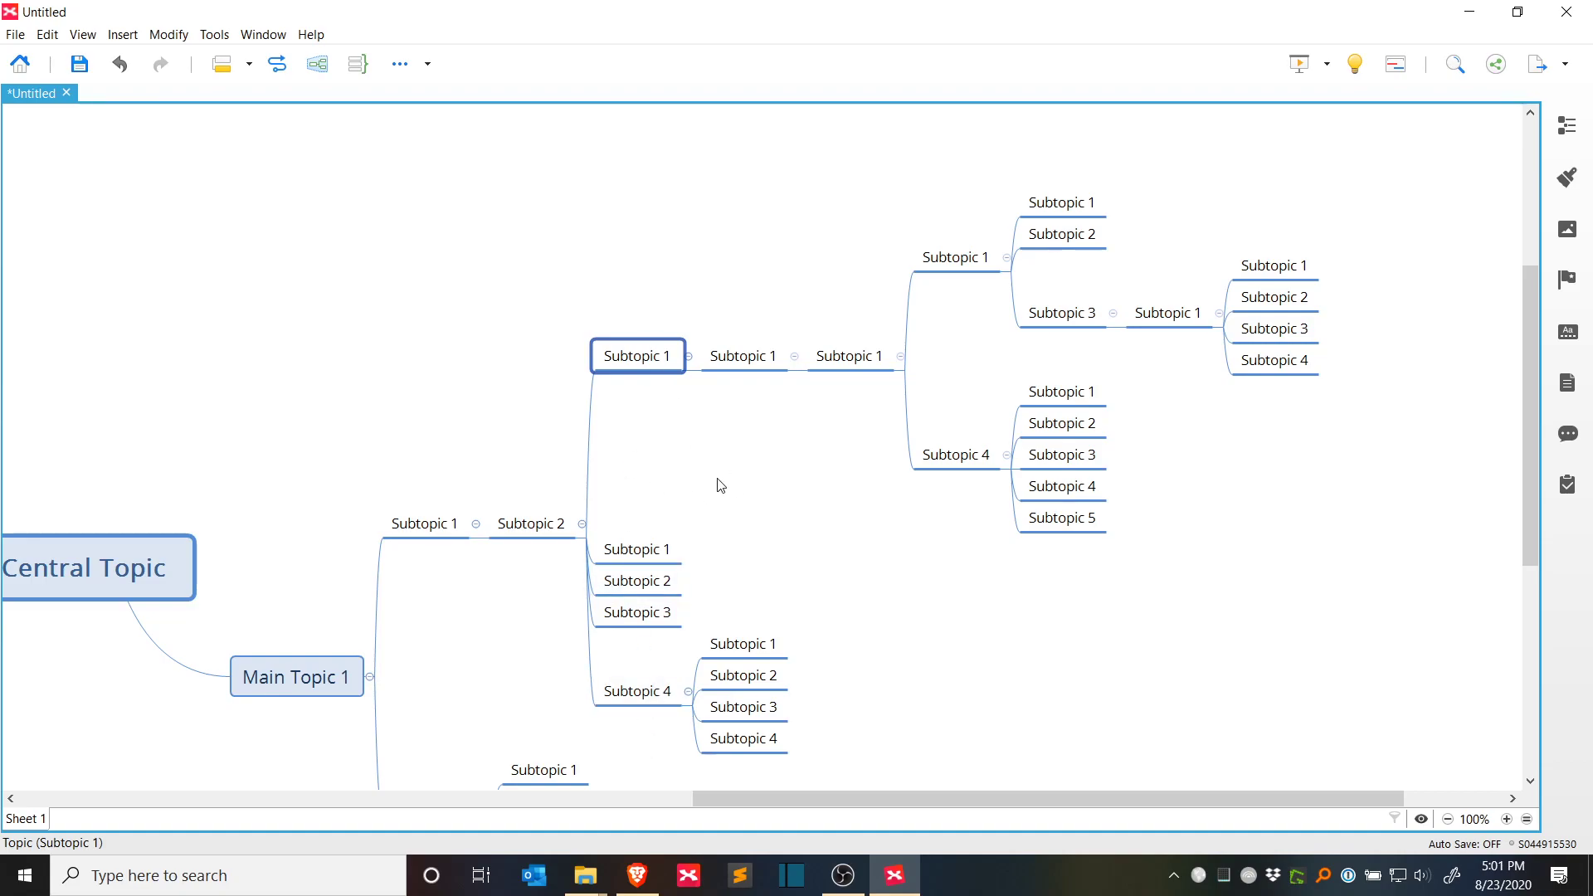
key("alt+Down")
key("alt+Down")
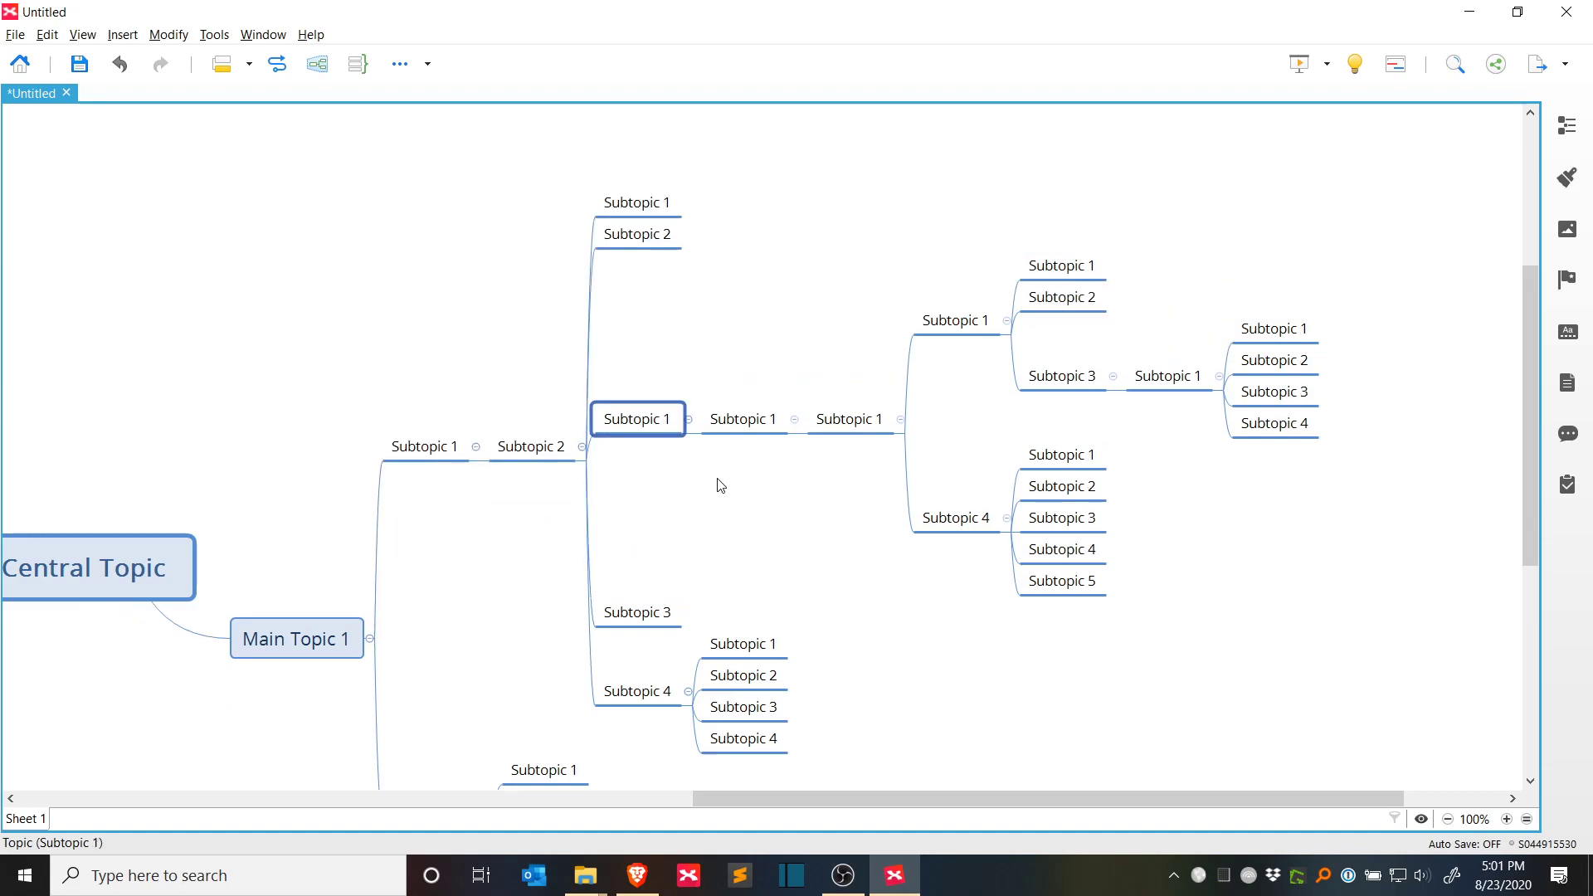
key("alt+Down")
key("alt+Down")
Step: Move the childless Subtopic 1 under Subtopic 2 down to just below its sibling Subtopic 4
key("Up")
key("Up")
key("Up")
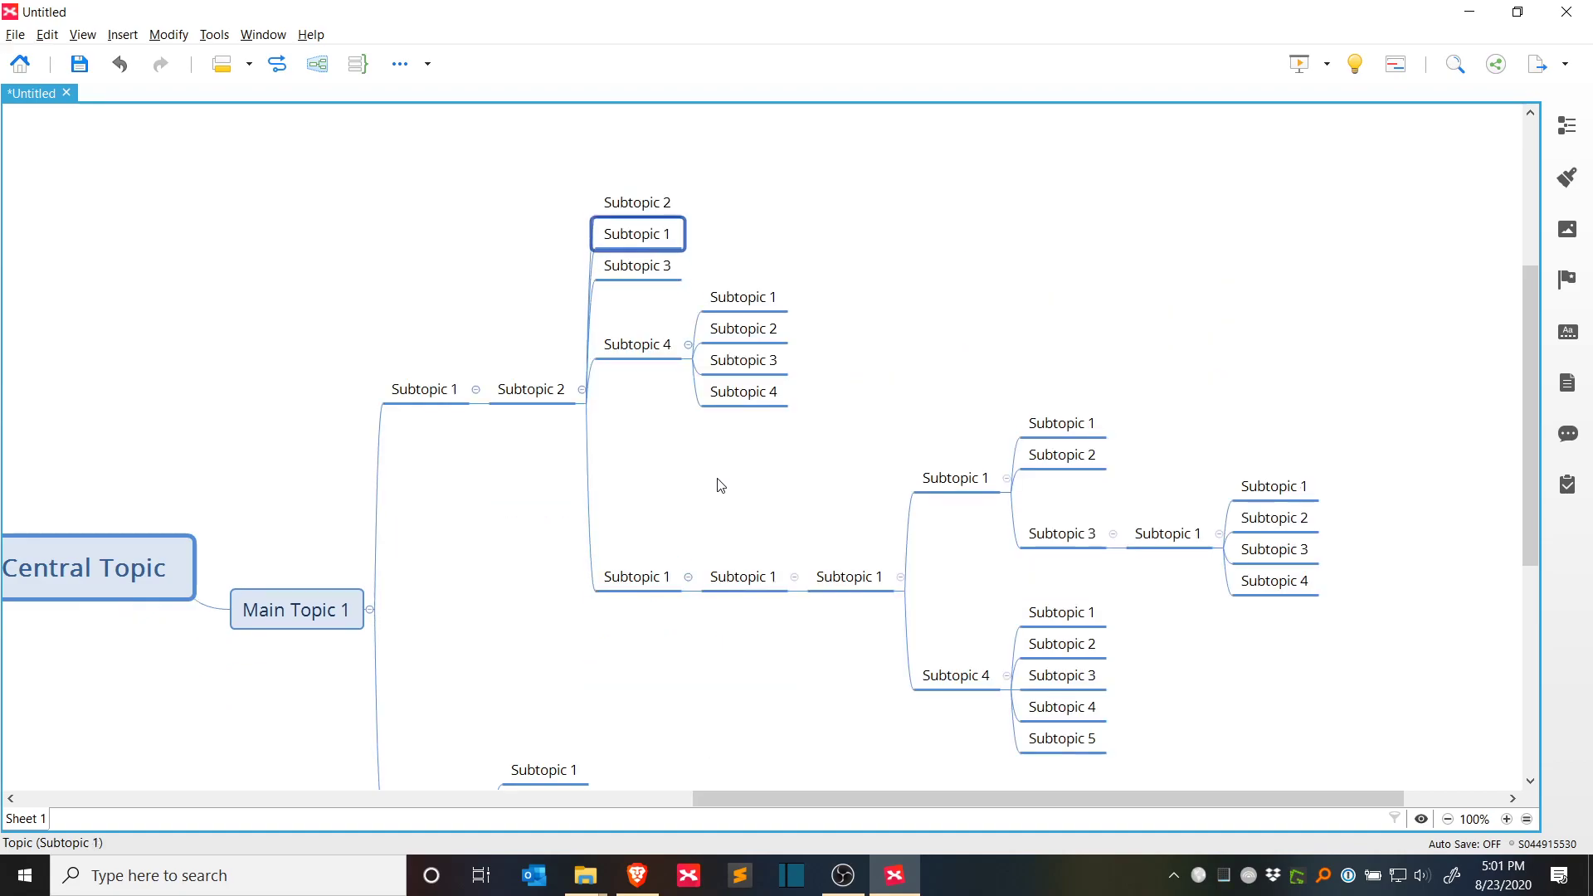
key("alt+Down")
key("alt+Down")
key("alt+Down")
Step: Move siblings Subtopic 2 and Subtopic 3 below Subtopic 4 so the order runs 4, 3, 2, 1, and select their parent
key("Up")
key("Up")
key("Up")
key("alt+Down")
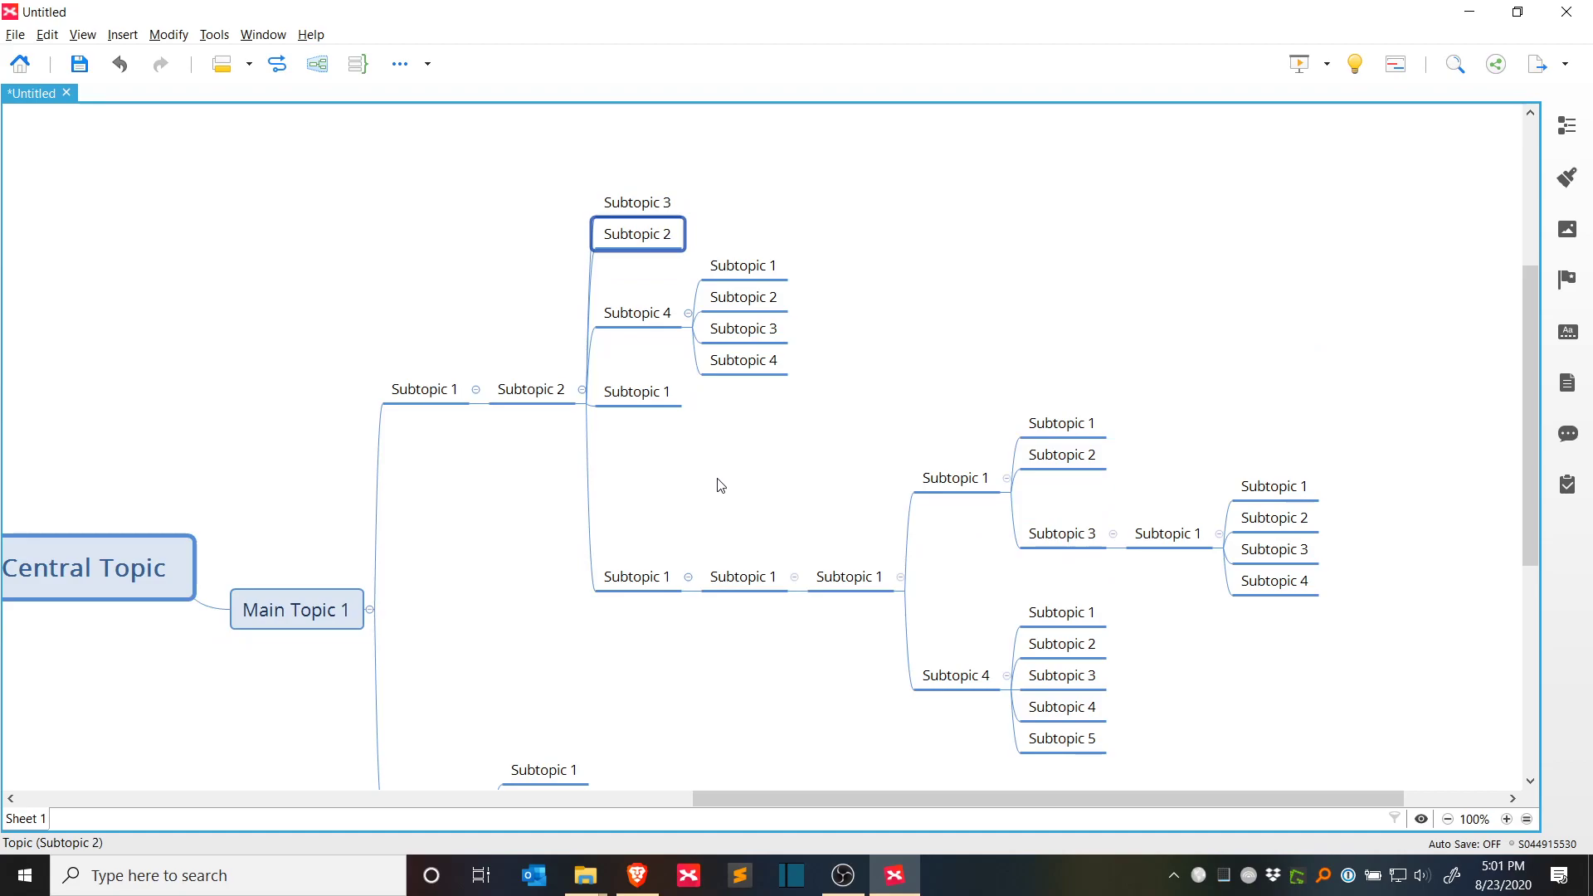
key("alt+Down")
key("Up")
key("Up")
key("alt+Down")
key("Left")
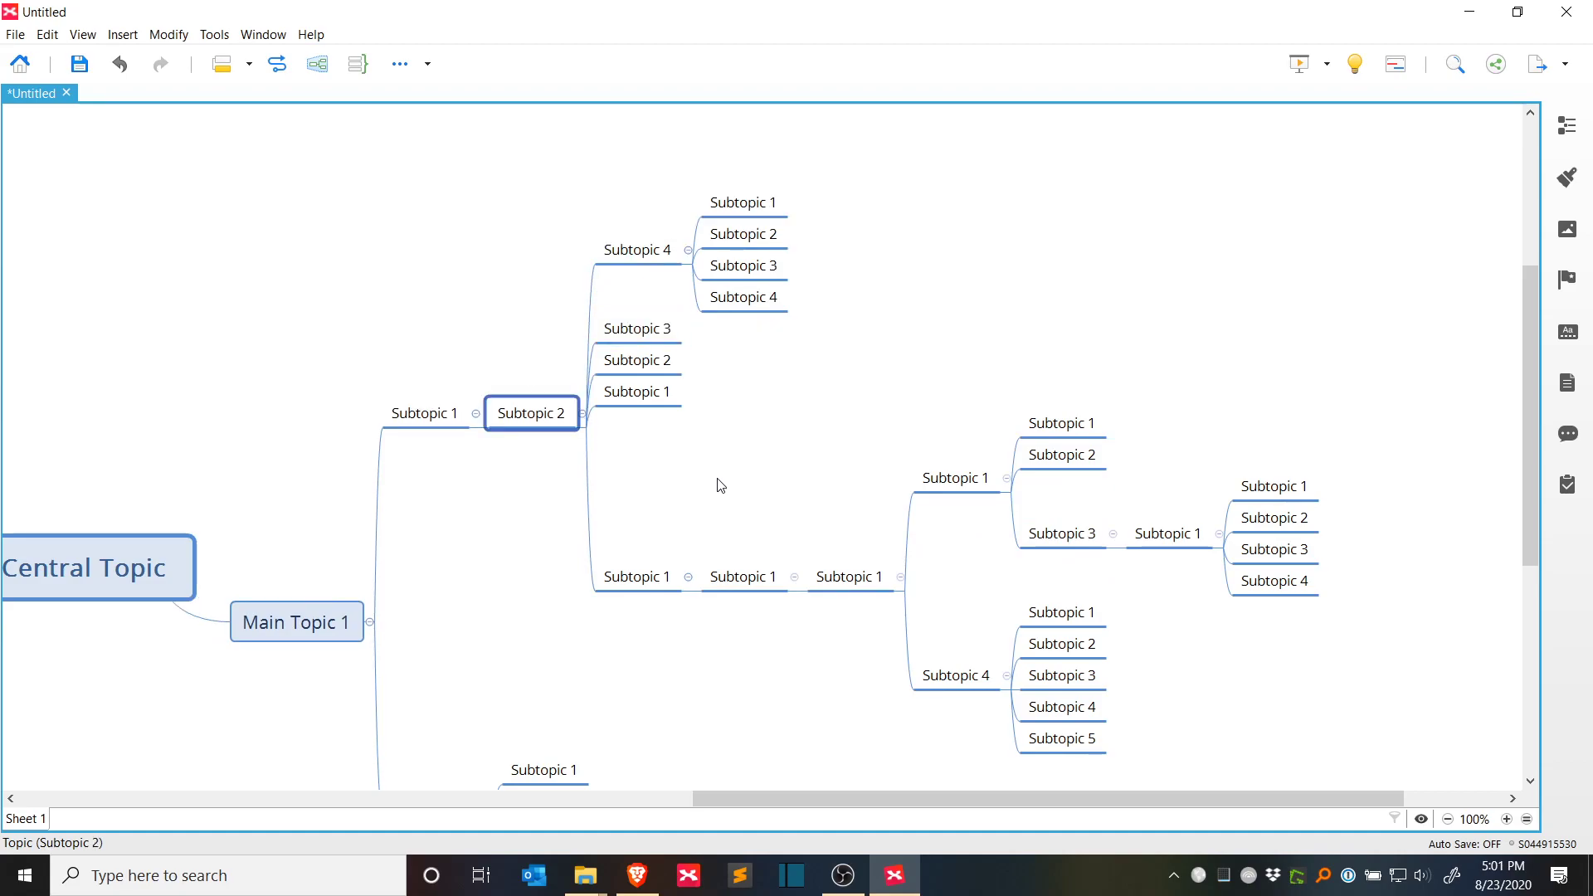
Step: Cut the large Subtopic 1 branch that is the last child of Subtopic 2
key("Right")
key("Down")
key("Down")
key("Down")
key("Down")
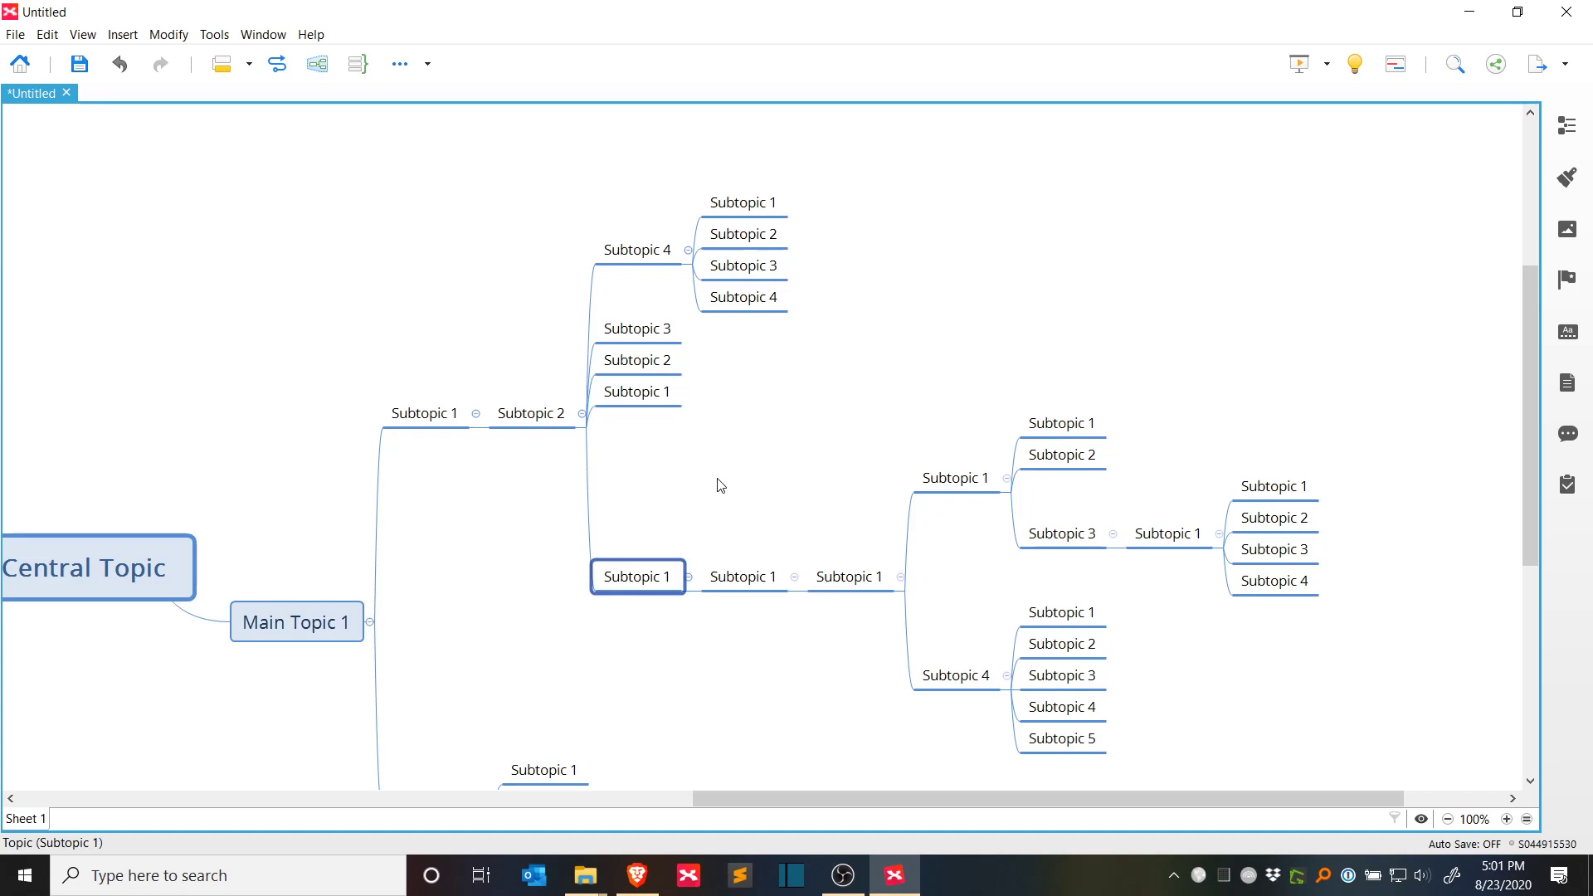
key("minus")
Step: Paste the cut Subtopic 1 branch under Main Topic 2
key("Left")
key("Left")
key("Left")
key("Right")
key("Left")
key("Right")
key("Down")
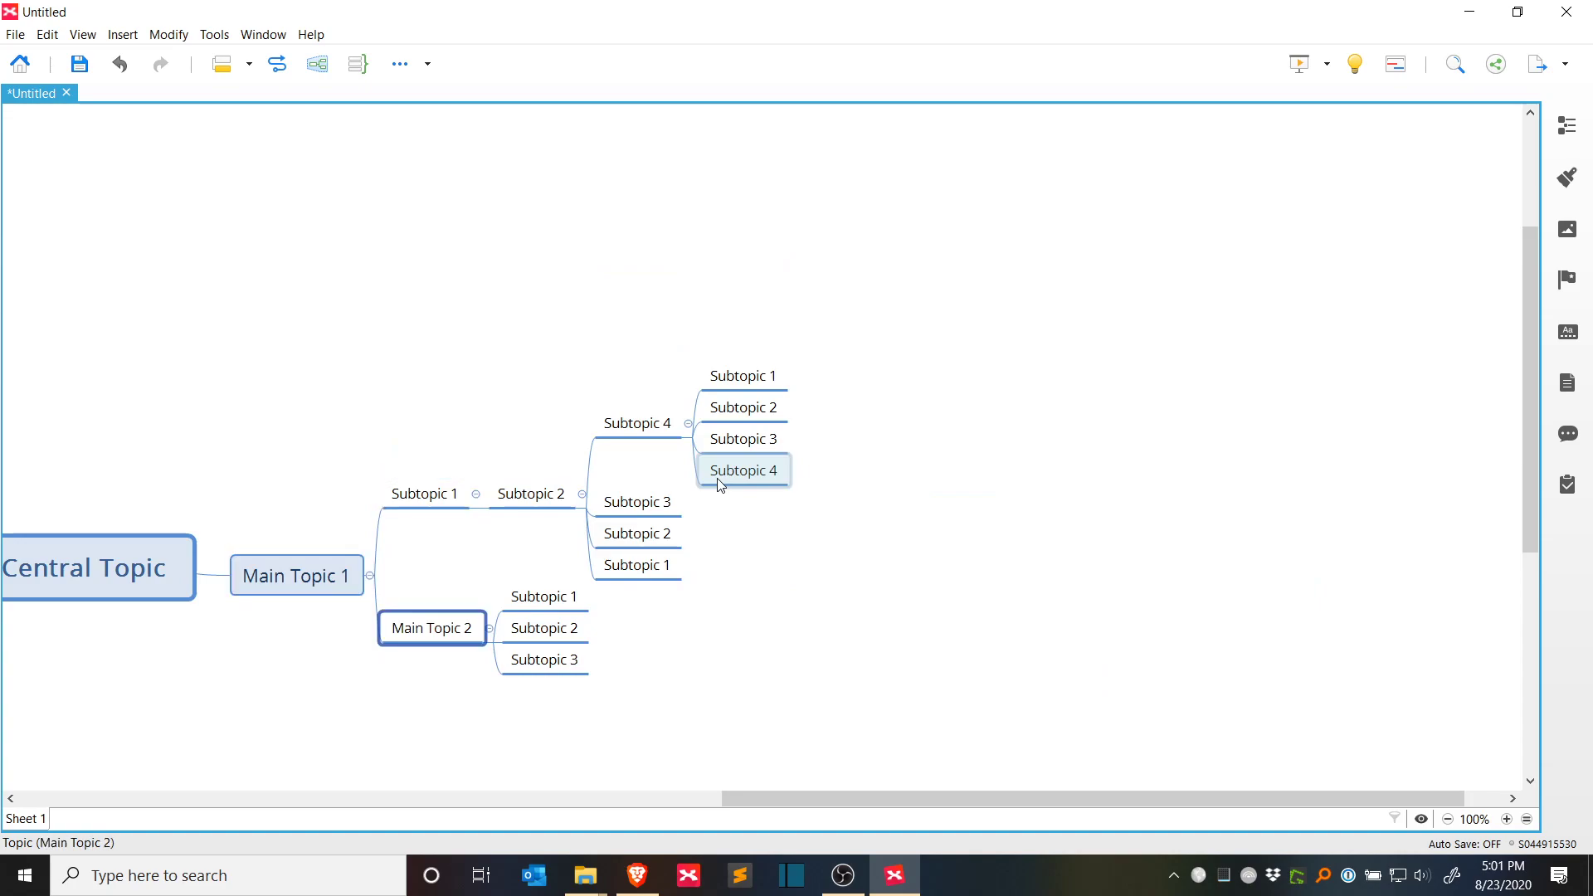
key("ctrl+v")
Step: Return the selection to the Central Topic, look over the rearranged branches and clear the selection
key("Left")
key("Left")
key("Left")
scroll(1052, 448, "down", 2)
scroll(1006, 338, "right", 1)
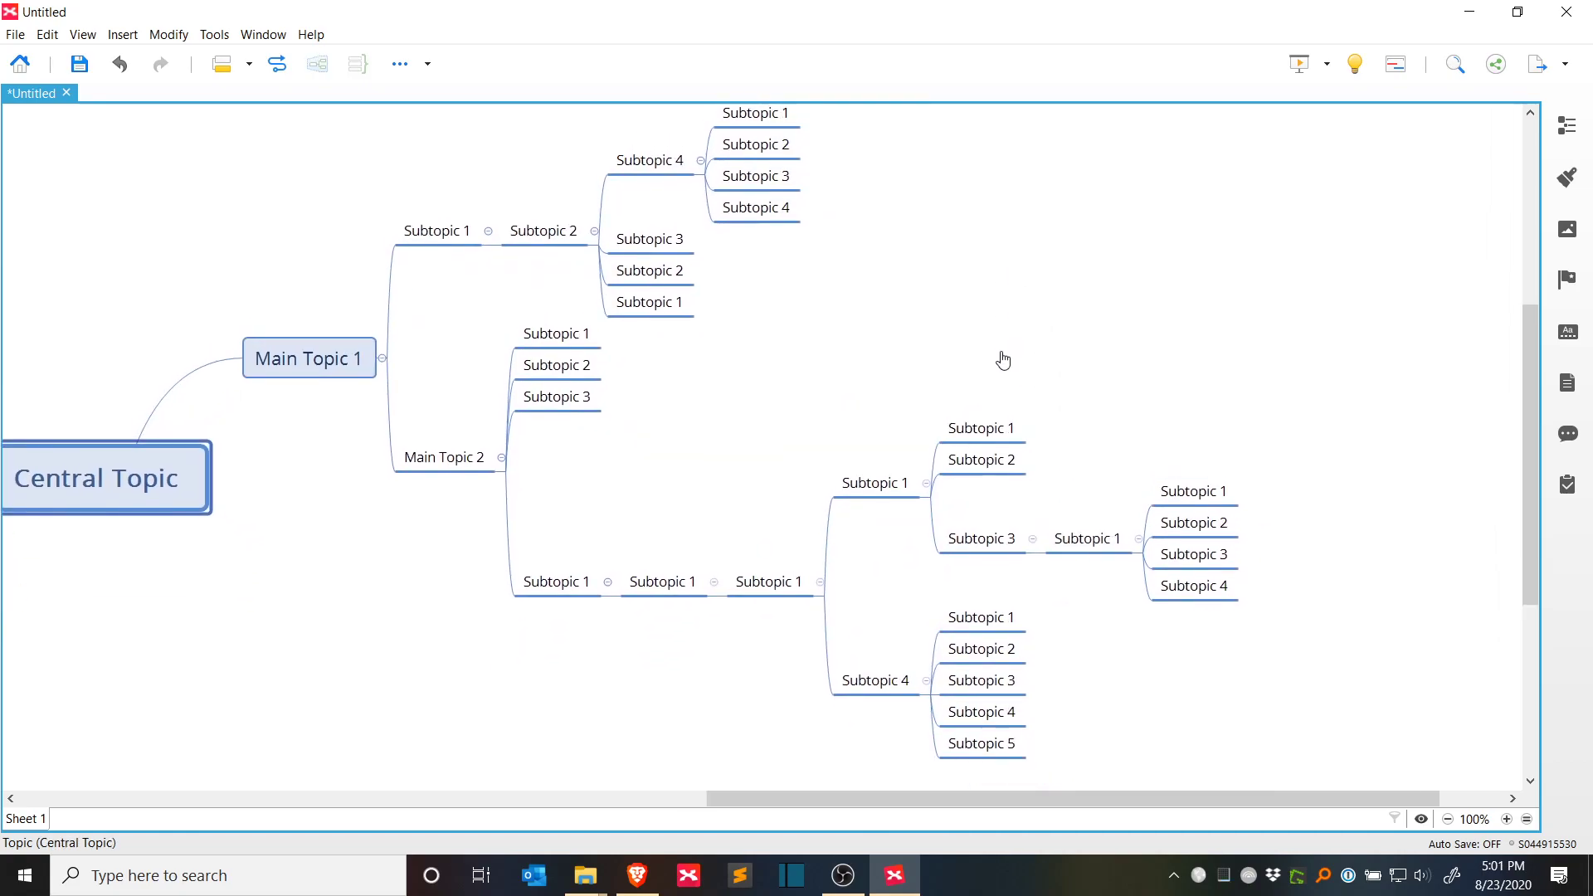
scroll(1003, 359, "up", 1)
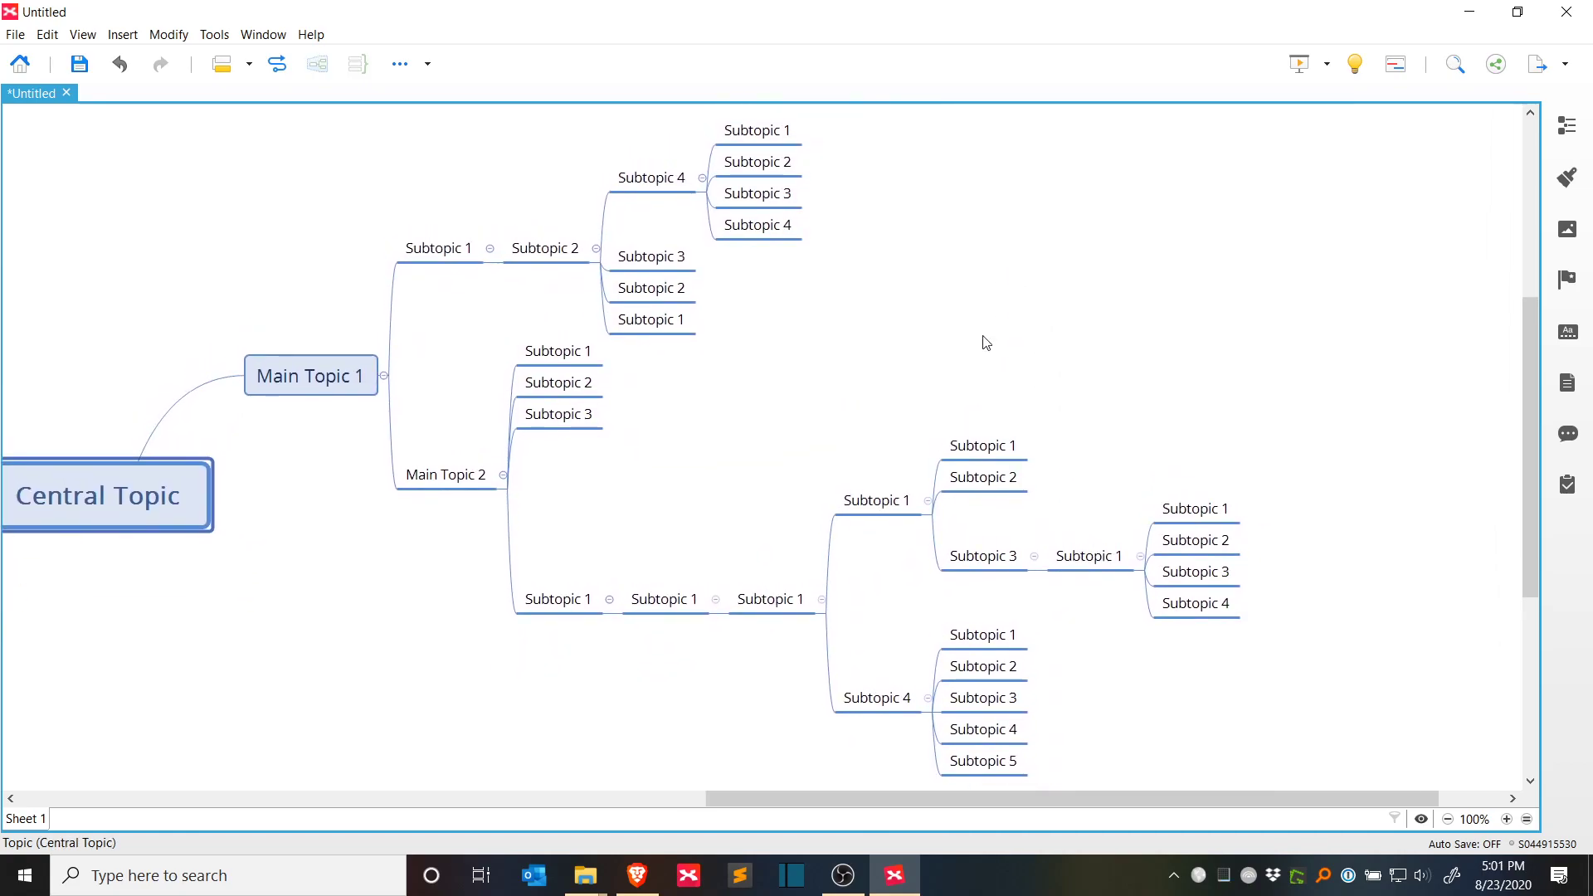
scroll(853, 416, "up", 1)
left_click(811, 484)
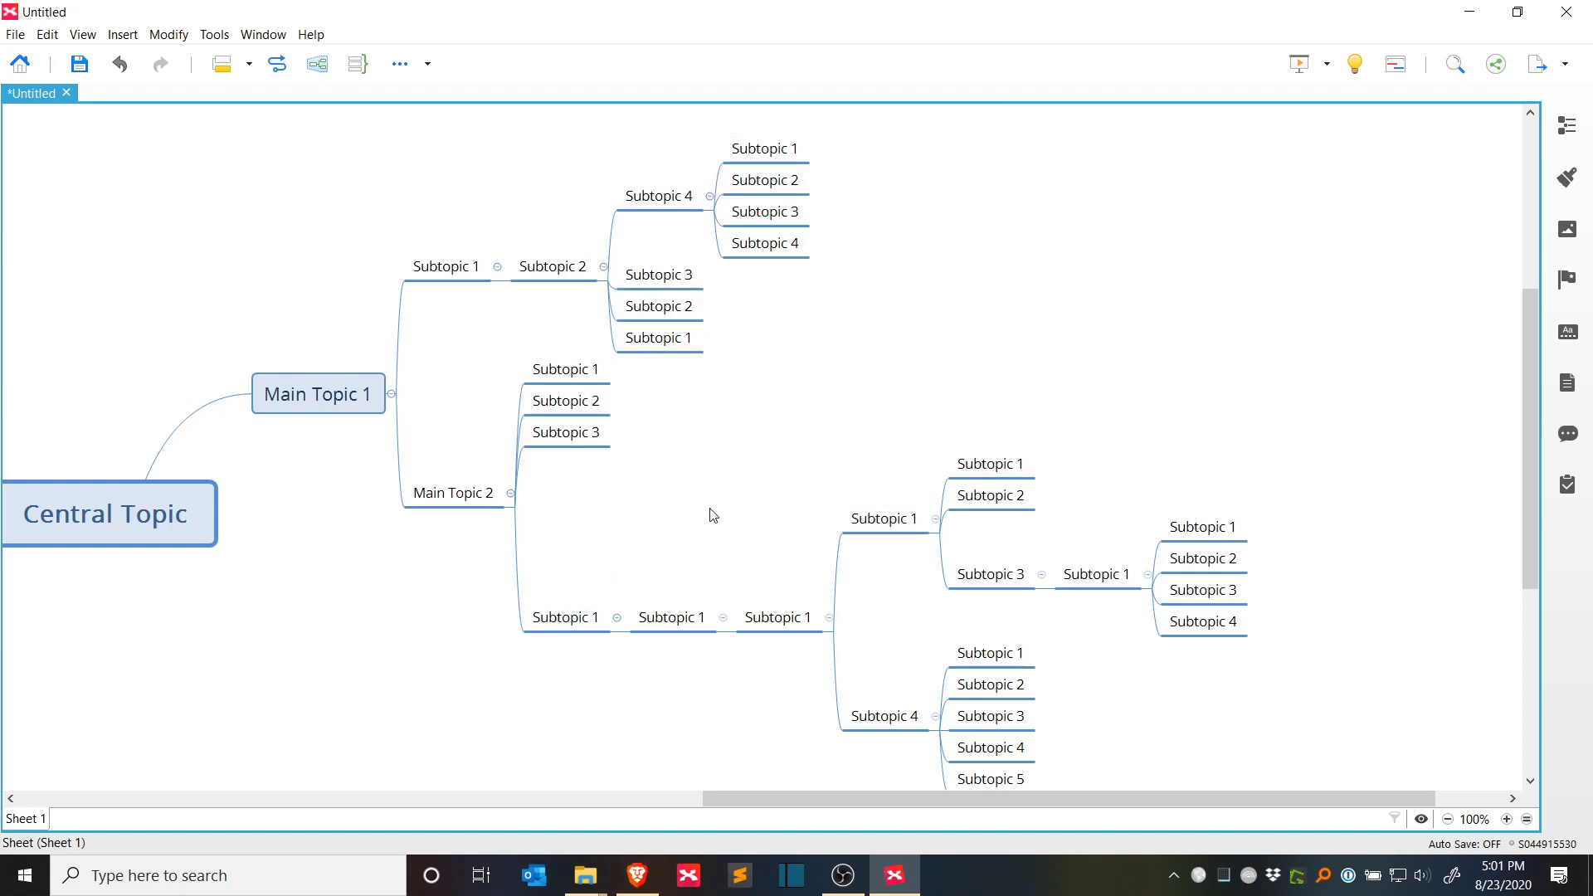
Step: Collapse the Main Topic 2 branch so that all its subtopics are hidden
scroll(671, 527, "left", 1)
left_click(502, 495)
right_click(502, 495)
left_click(456, 462)
left_click(495, 490)
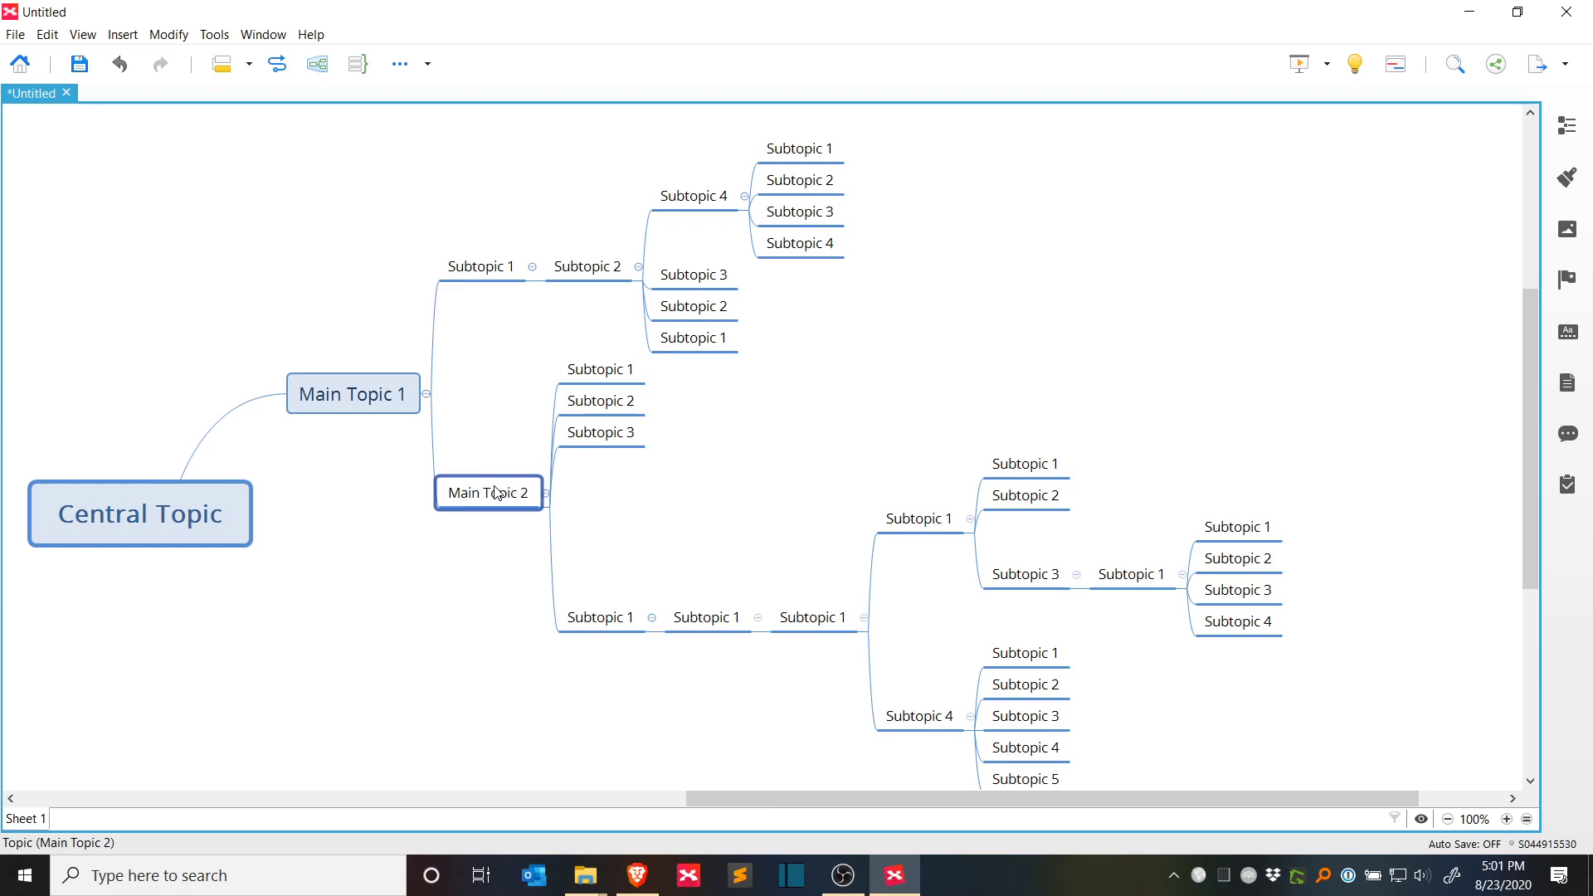
key("ctrl+/")
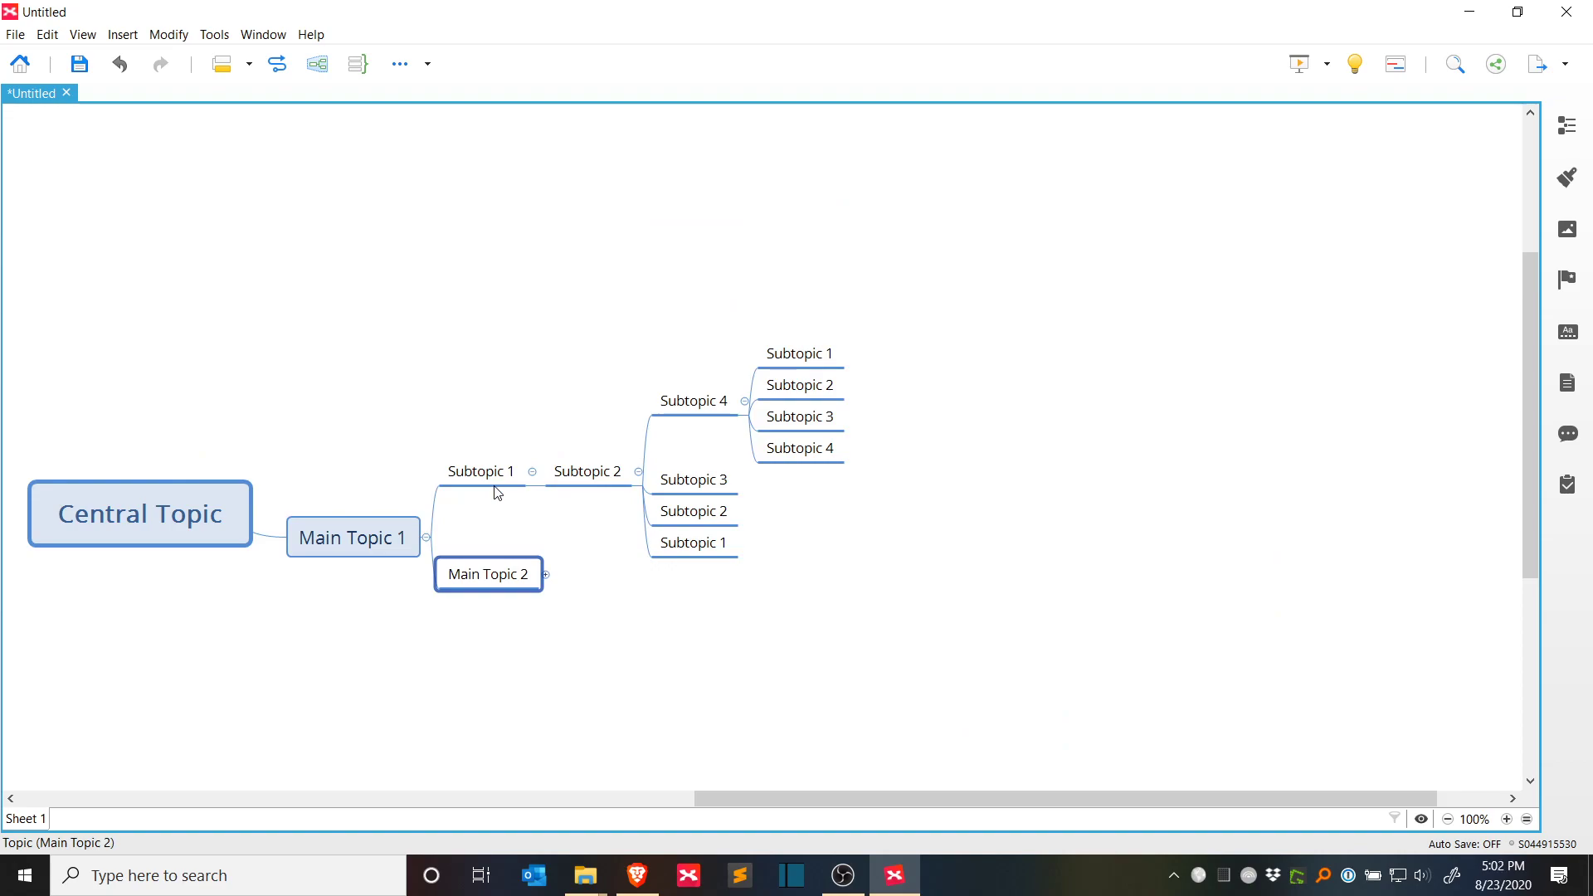
Step: Expand the whole Main Topic 2 branch down to its deepest subtopics, keeping Main Topic 2 selected
key("ctrl+/")
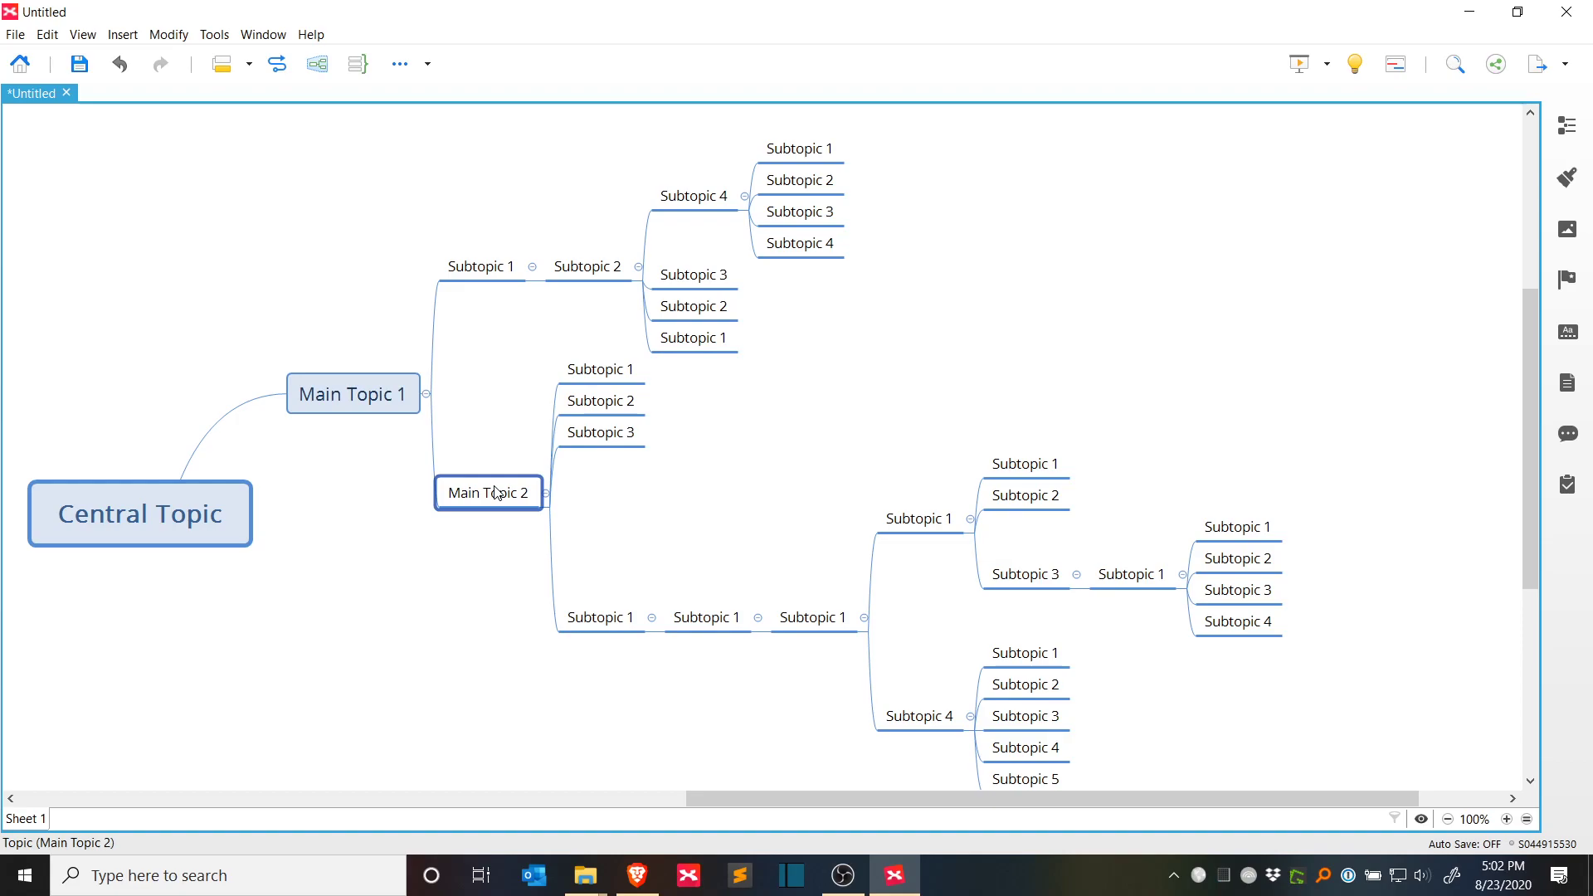
left_click_drag(824, 495, 710, 463)
left_click(504, 481)
left_click(370, 469)
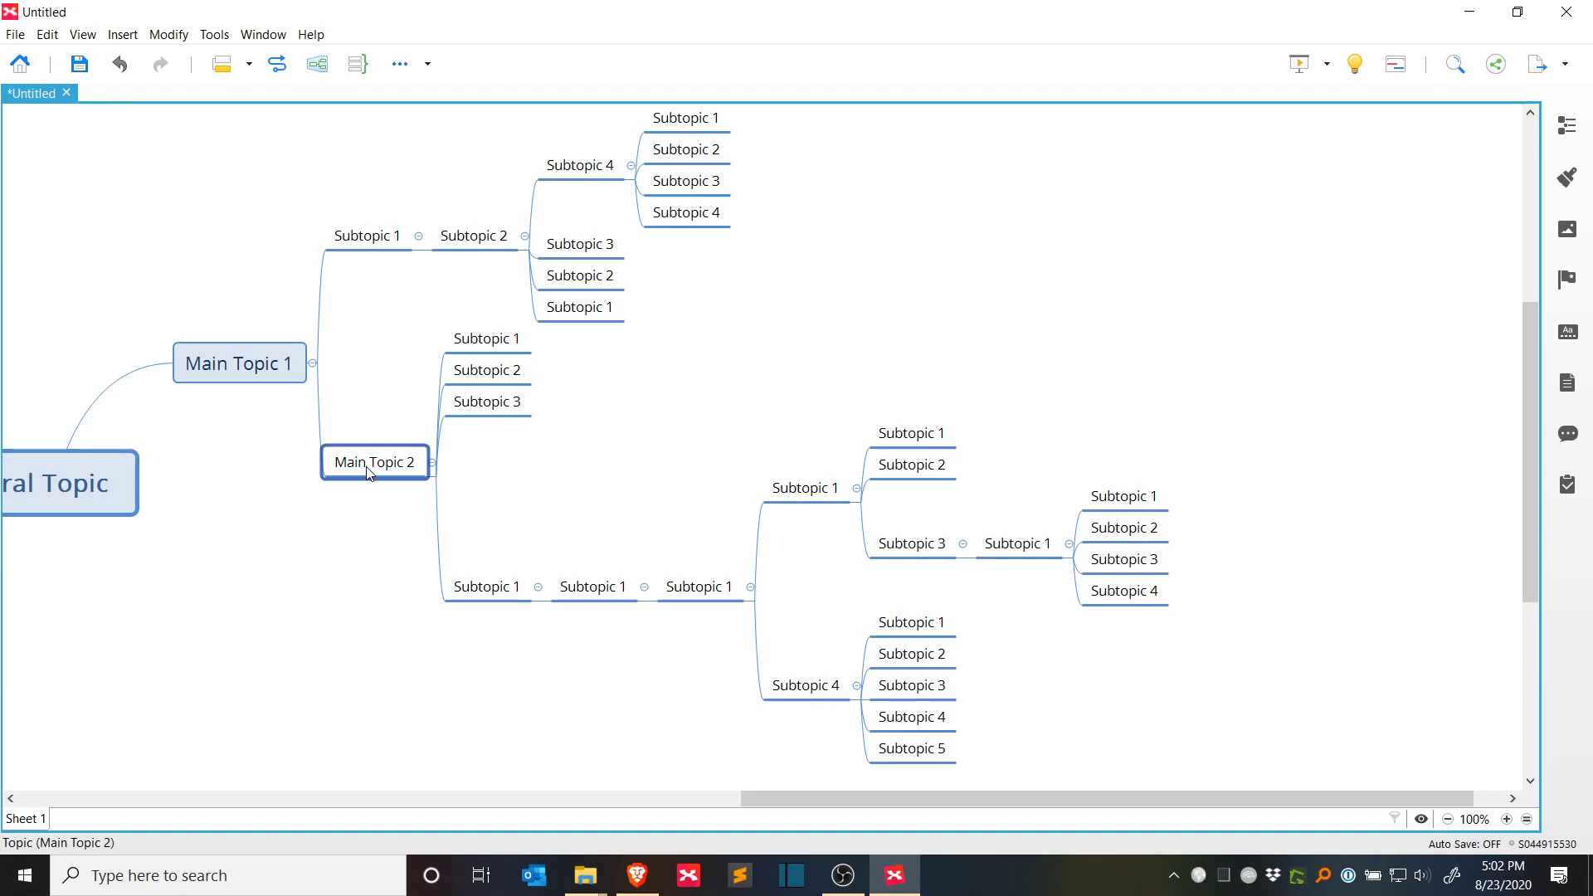
Step: Collapse Main Topic 2 completely, reopen it by one level only and walk the selection through its four direct subtopics
key("ctrl+/")
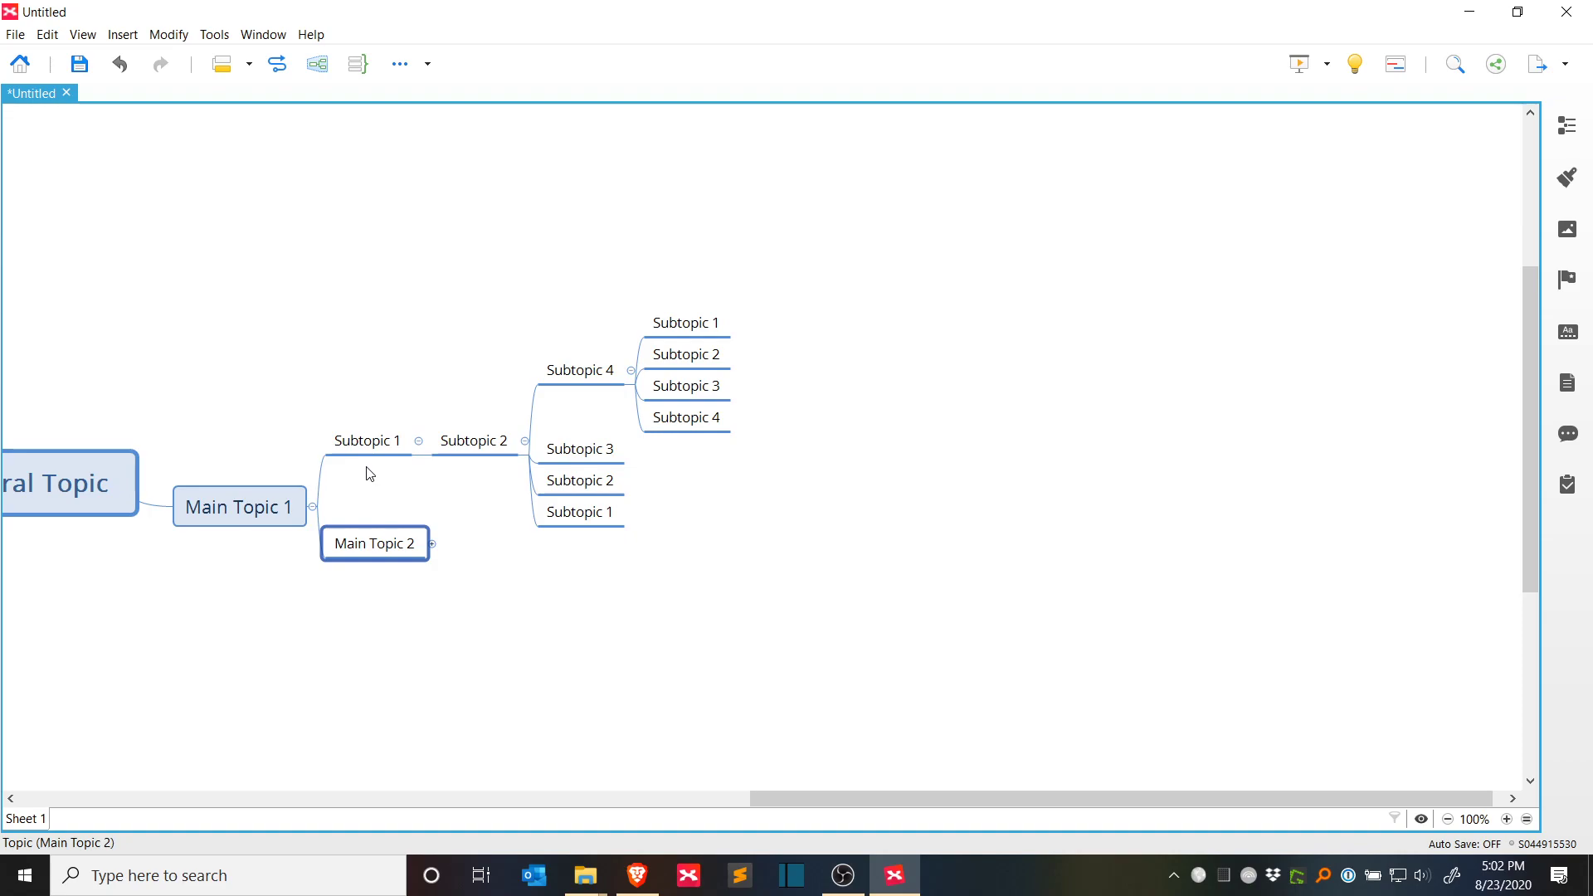
key("plus")
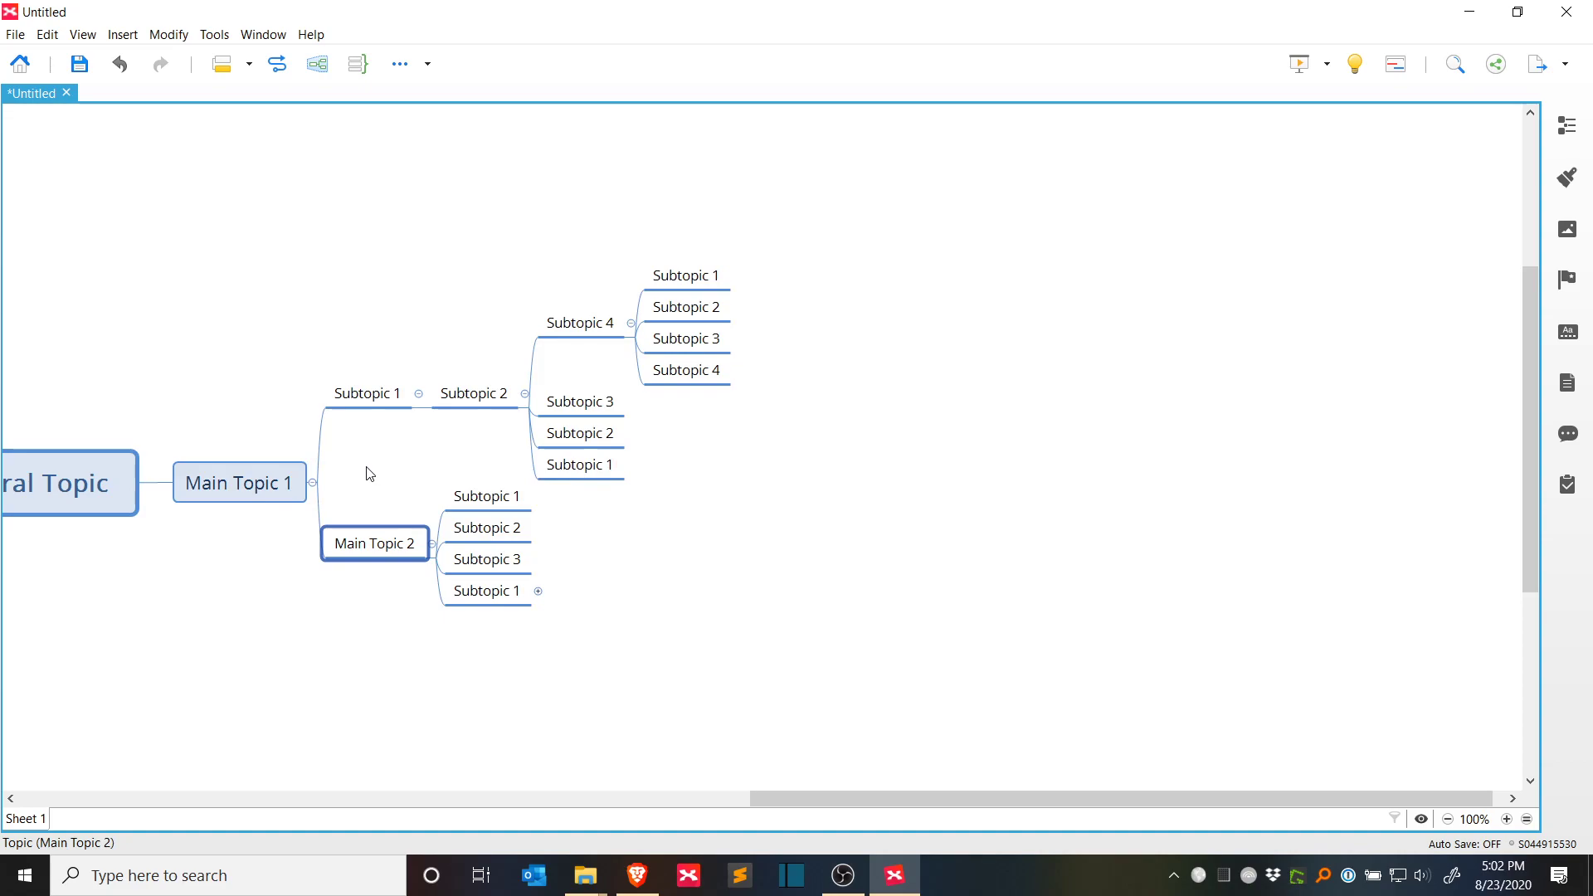
key("Right")
key("shift+Down")
key("shift+Down")
key("shift+Down")
key("Left")
key("Right")
key("Down")
key("Down")
key("Down")
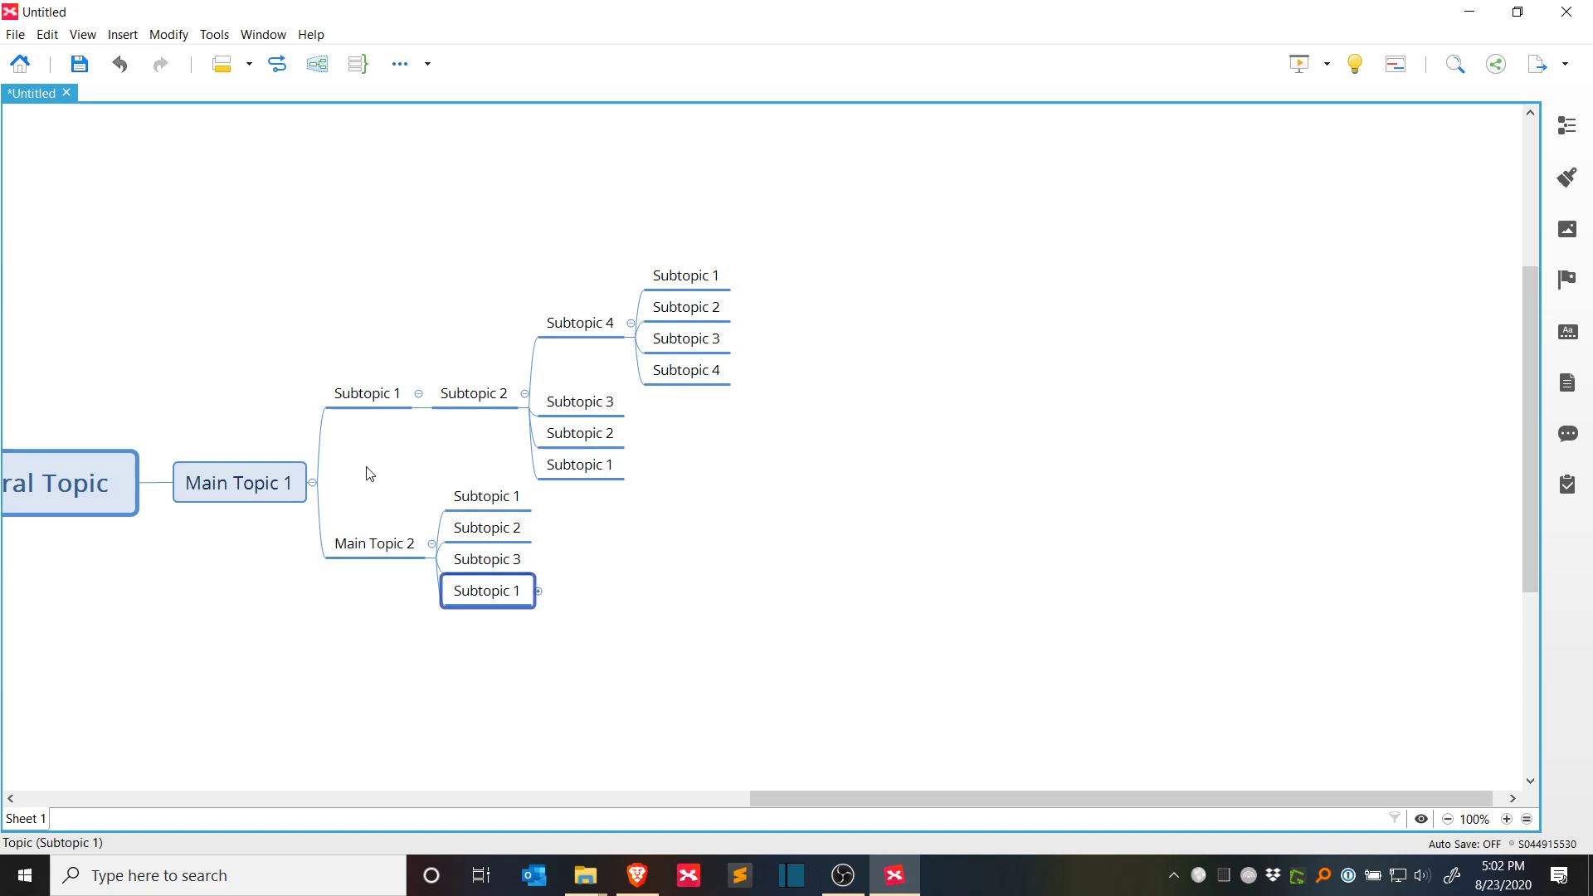
Step: Expand the last Subtopic 1 of Main Topic 2 by one level, and likewise its child, ending on the third Subtopic 1 in the chain
key("Left")
key("Right")
key("Down")
key("Down")
key("Down")
key("ctrl+slash")
key("Right")
key("ctrl+slash")
key("Right")
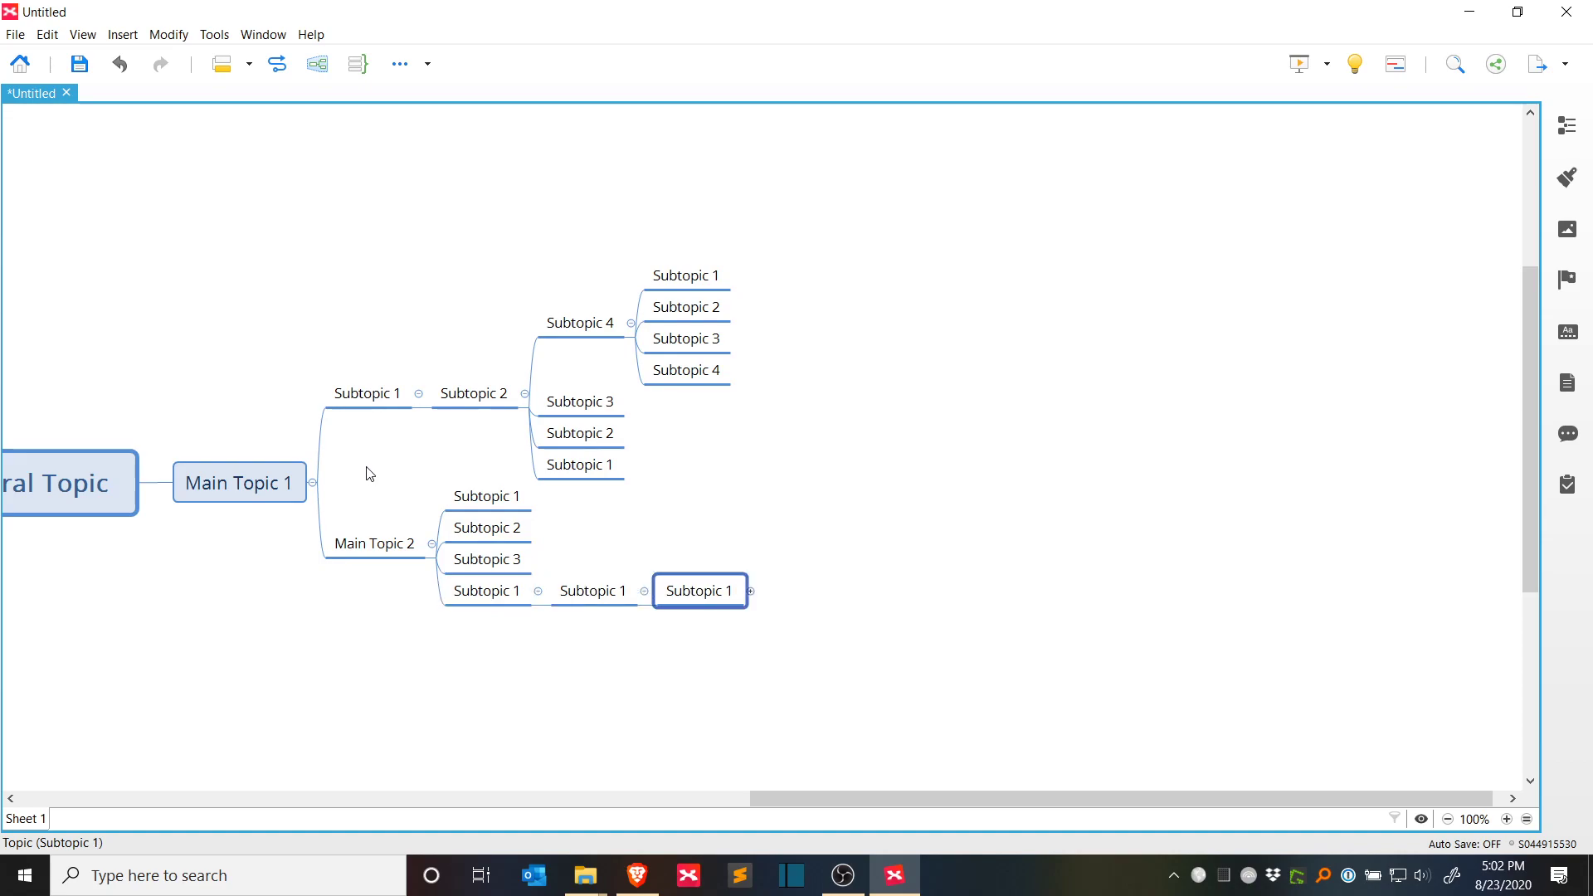
Step: Expand the third Subtopic 1 in the chain by one level and move the selection among its children Subtopic 1 and Subtopic 4
key("ctrl+slash")
key("Right")
key("shift+Down")
key("Left")
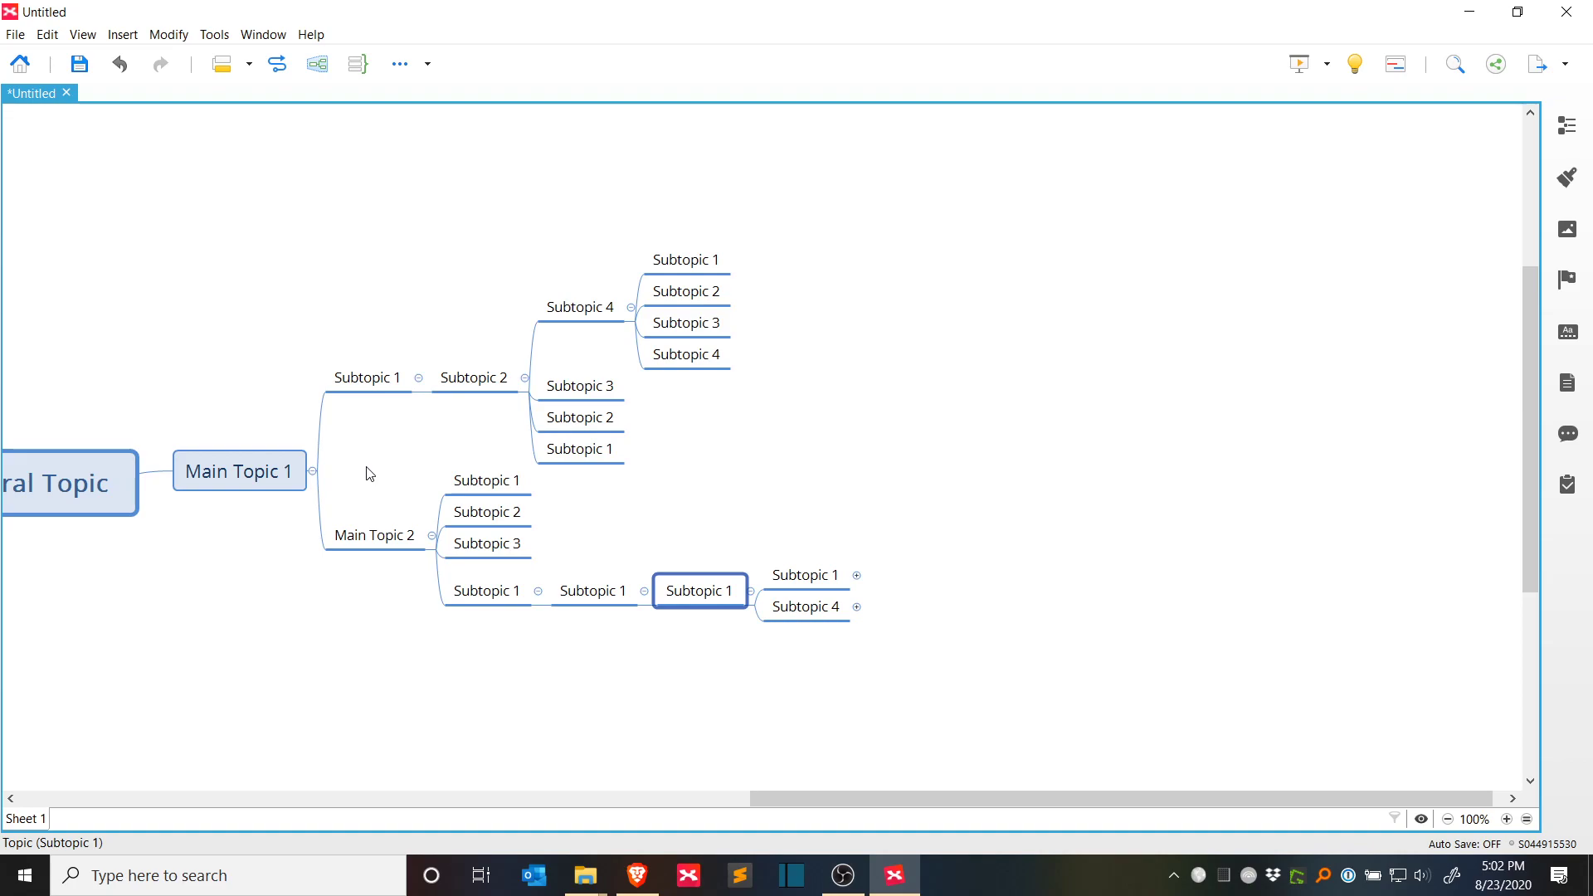
key("Right")
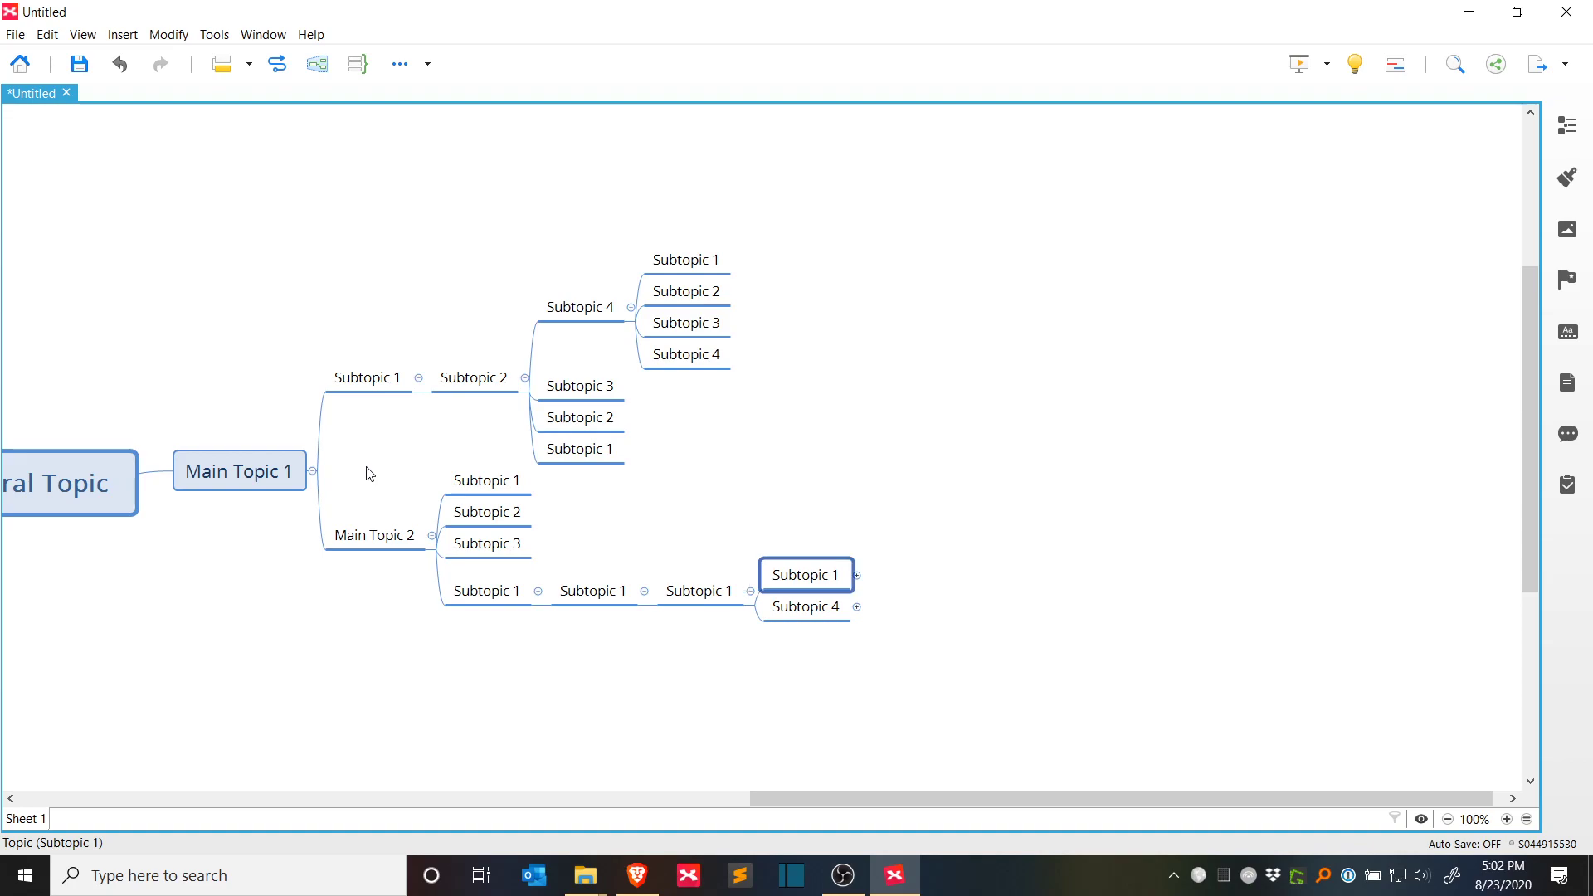
key("Left")
key("Right")
key("shift+Down")
key("Left")
key("Right")
key("Left")
key("Right")
Step: Expand the sibling topics Subtopic 1 and Subtopic 4 individually by one level and select both of them
key("ctrl+slash")
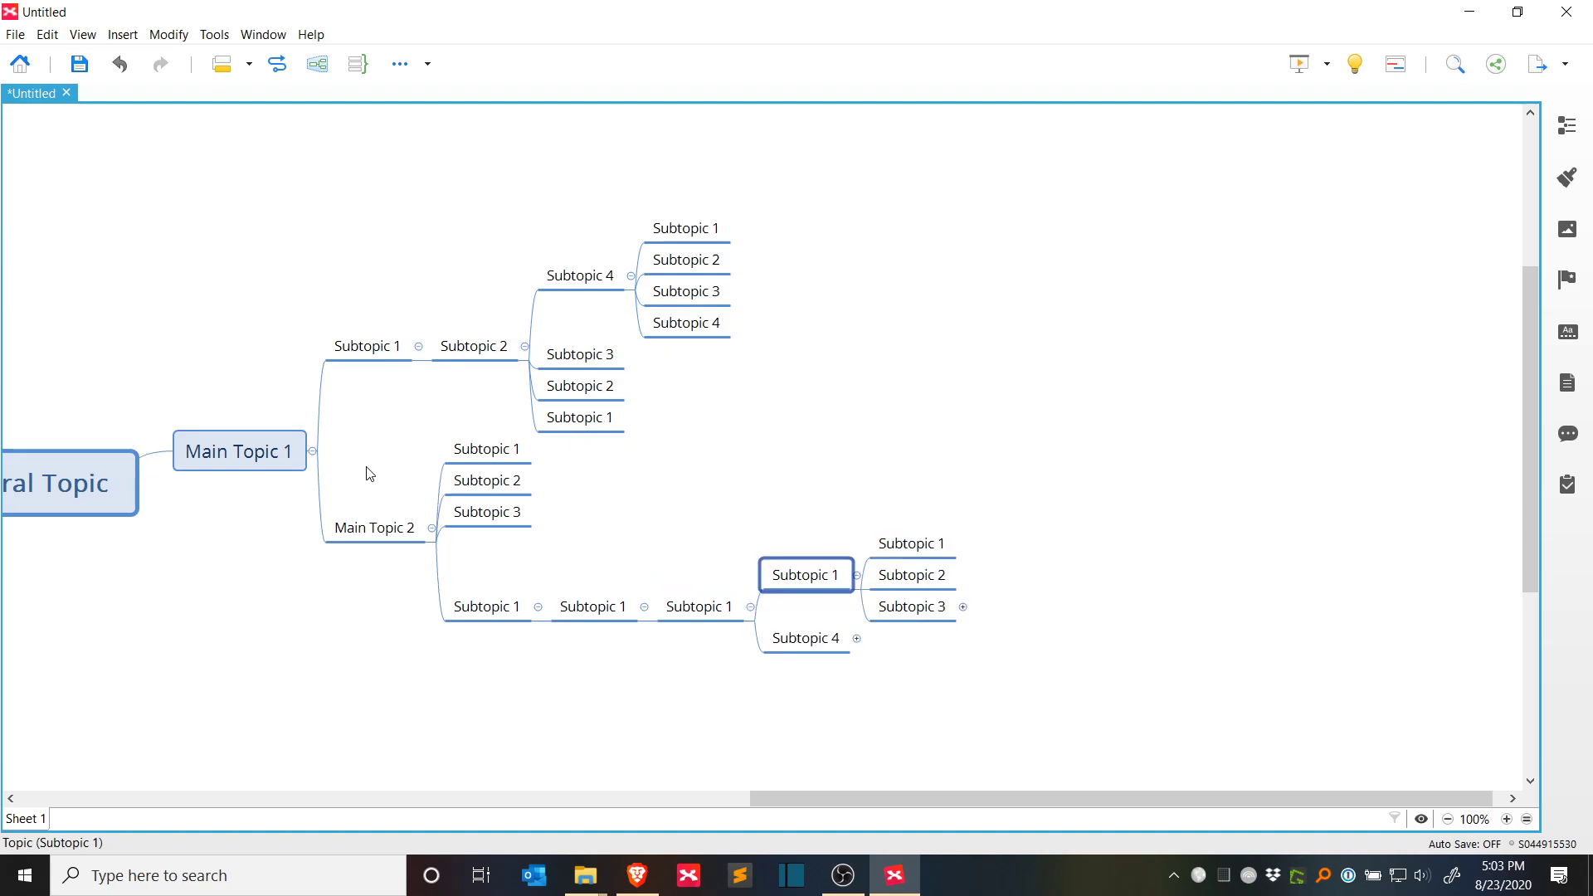
key("Down")
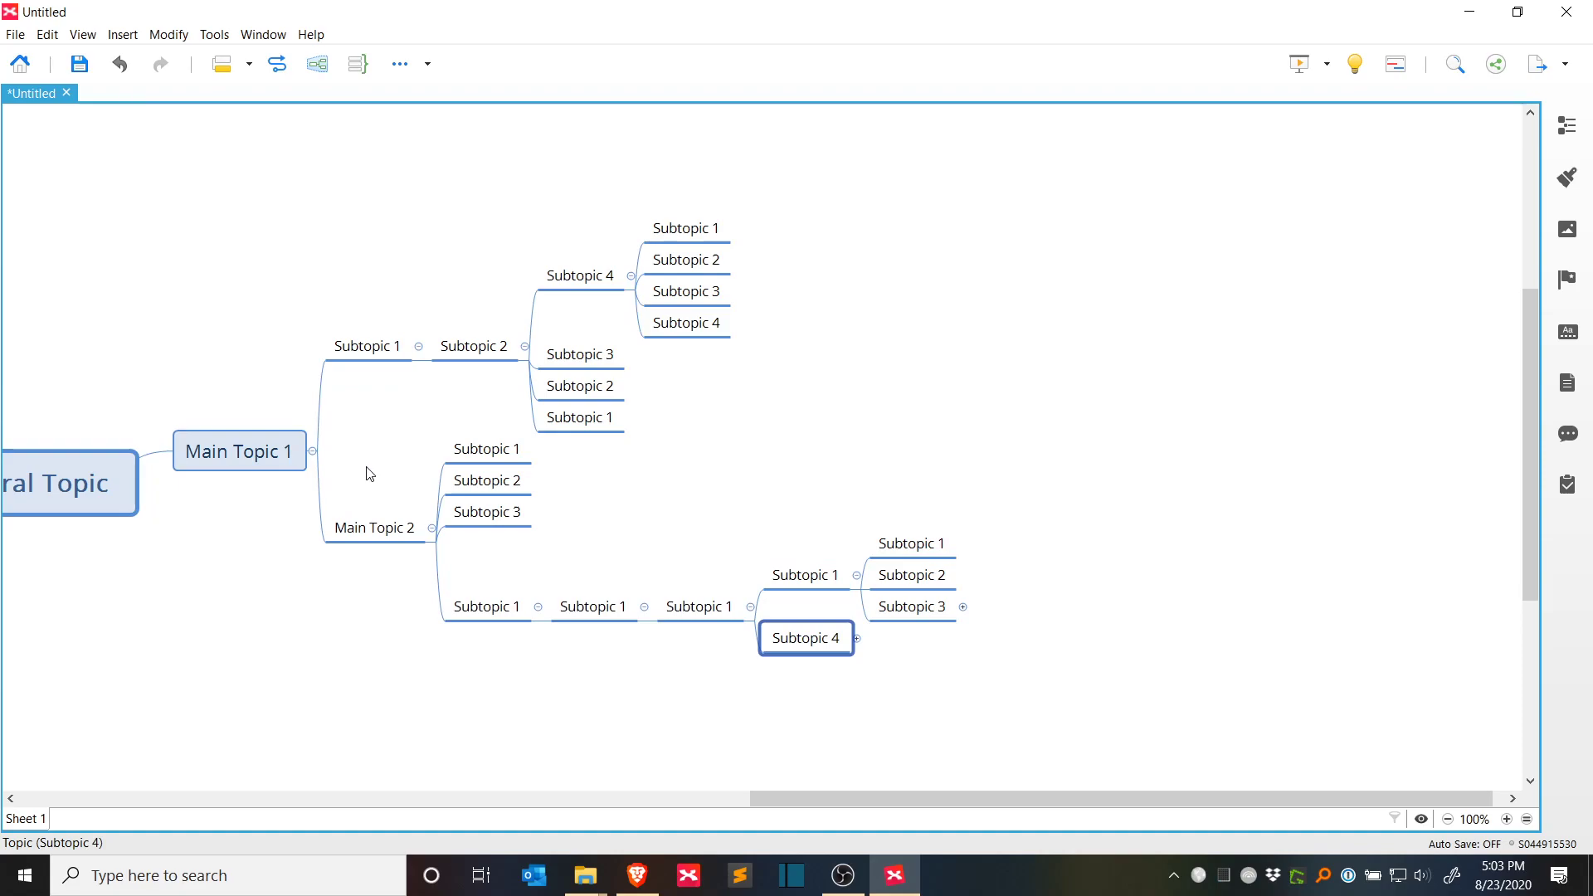
key("ctrl+slash")
key("shift+Up")
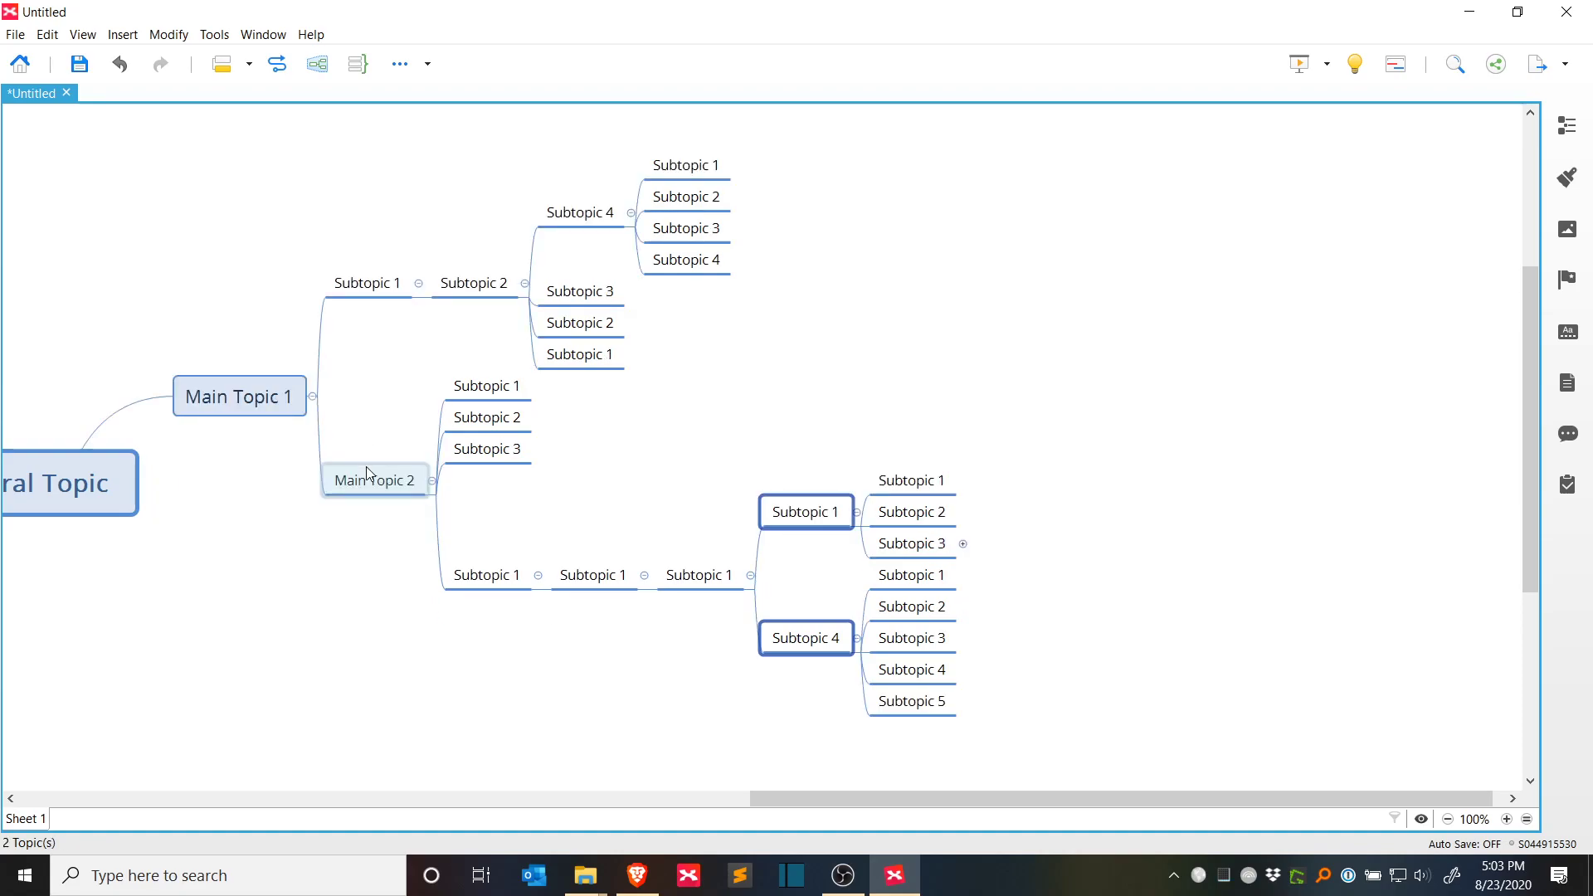
Step: Collapse the selected Subtopic 1 and Subtopic 4 together and return the selection to Subtopic 1
key("minus")
key("Left")
key("Right")
key("shift+Down")
key("Left")
key("Right")
key("Left")
key("Right")
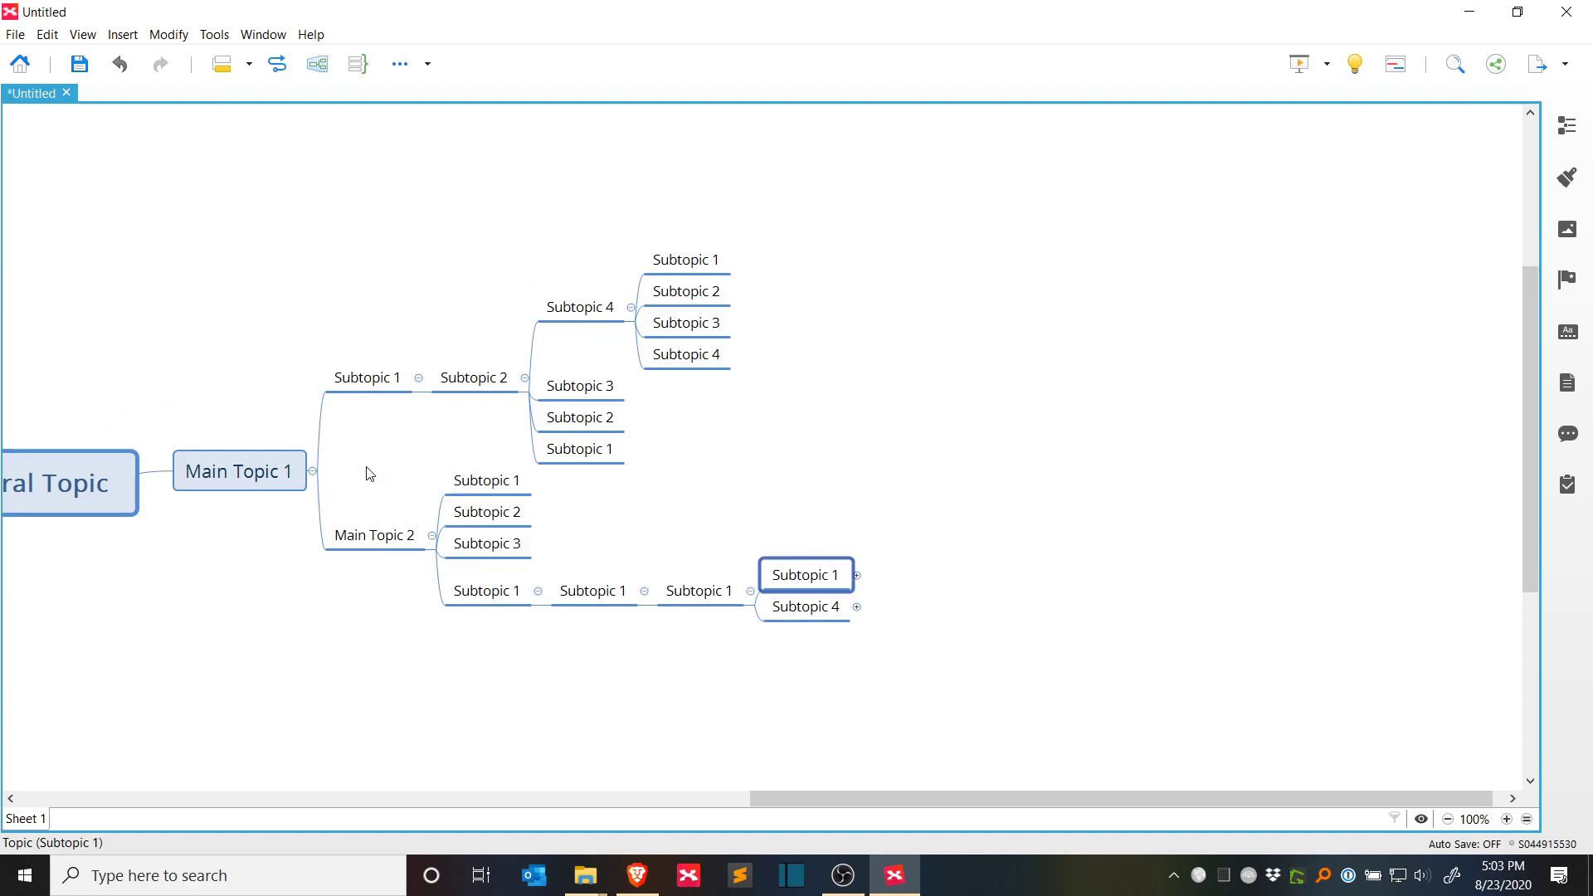
Step: Select both collapsed siblings, Subtopic 1 and Subtopic 4, and expand them together by one level
key("shift+Down")
key("Left")
key("Right")
key("shift+Down")
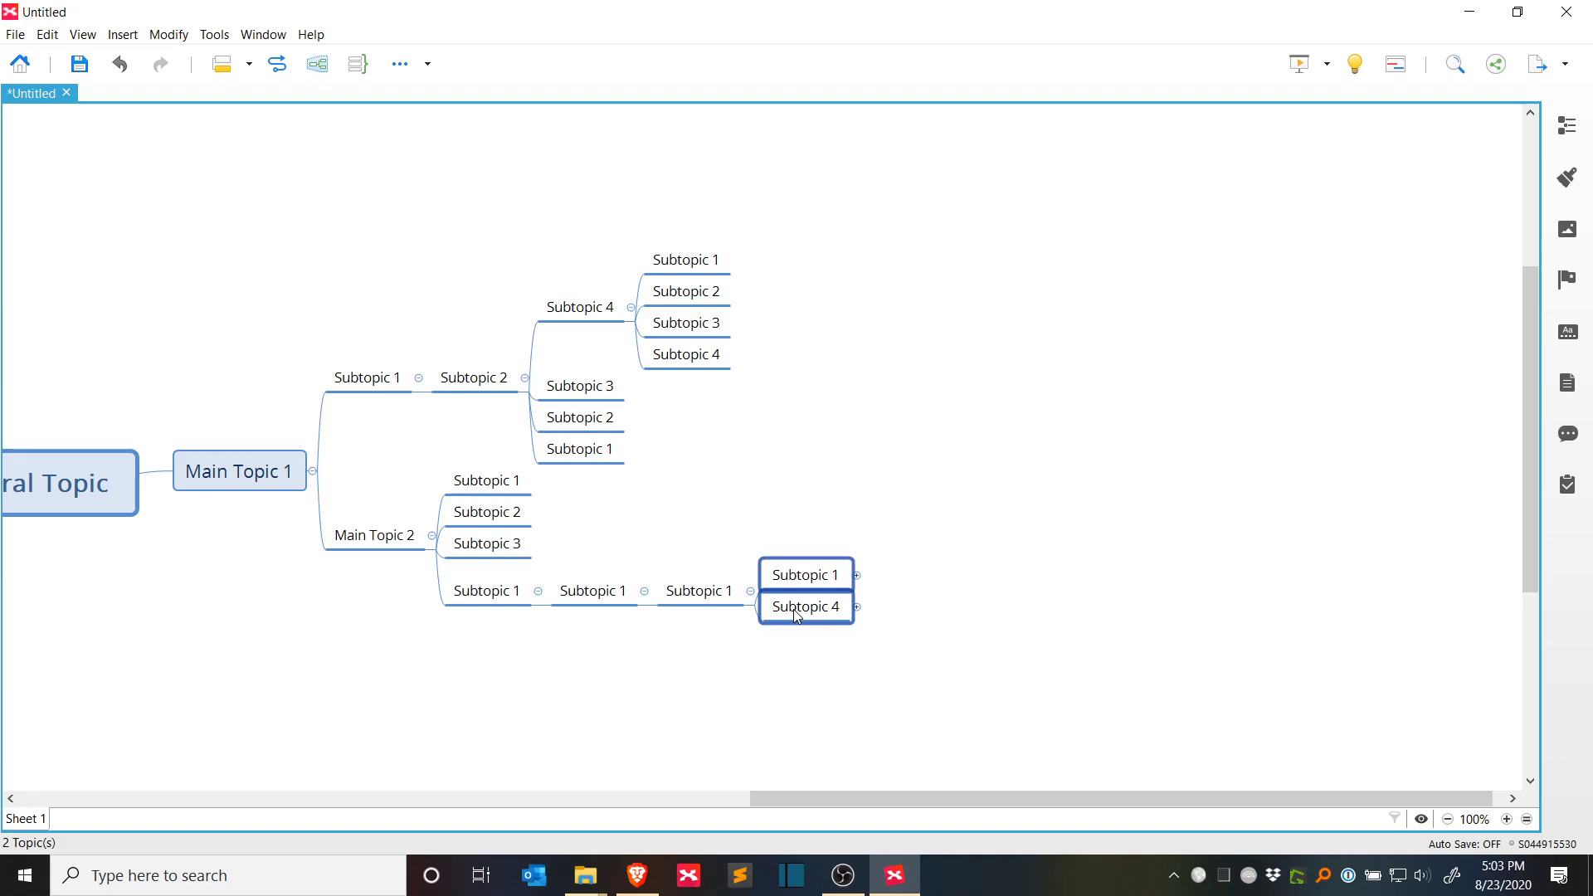
key("ctrl+slash")
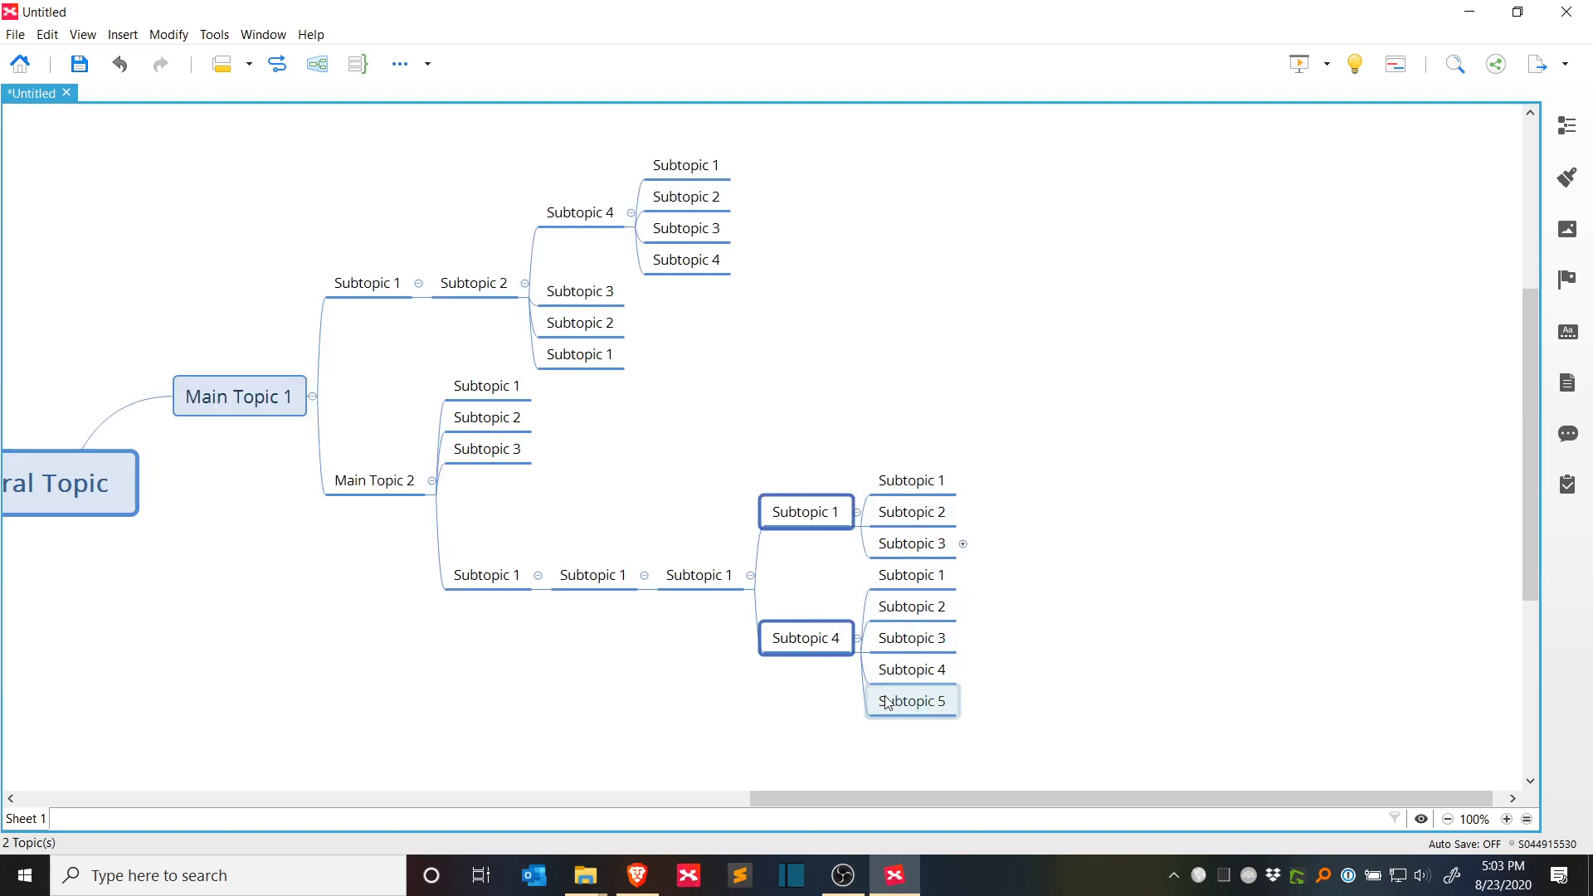
Step: Go to Subtopic 3 under the newly expanded Subtopic 1 and expand it by one level
left_click(802, 508)
key("Right")
key("Down")
key("Down")
key("Right")
key("Right")
key("Right")
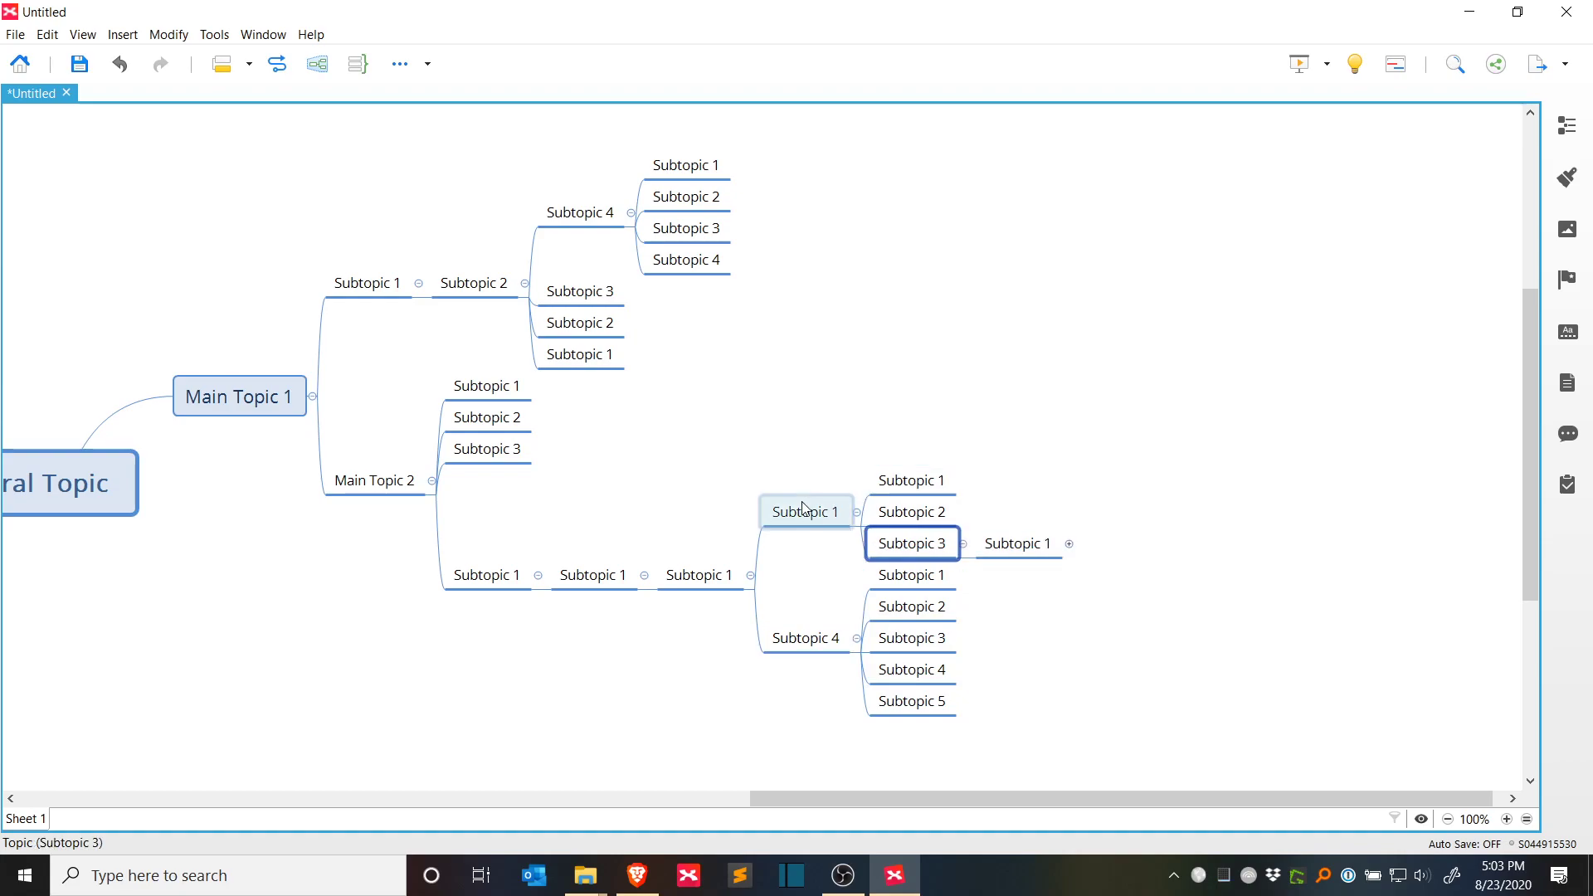
Step: Return the selection to Main Topic 2 and expand all remaining levels of its branch
key("Left")
key("Left")
key("Left")
key("Left")
key("Left")
key("Left")
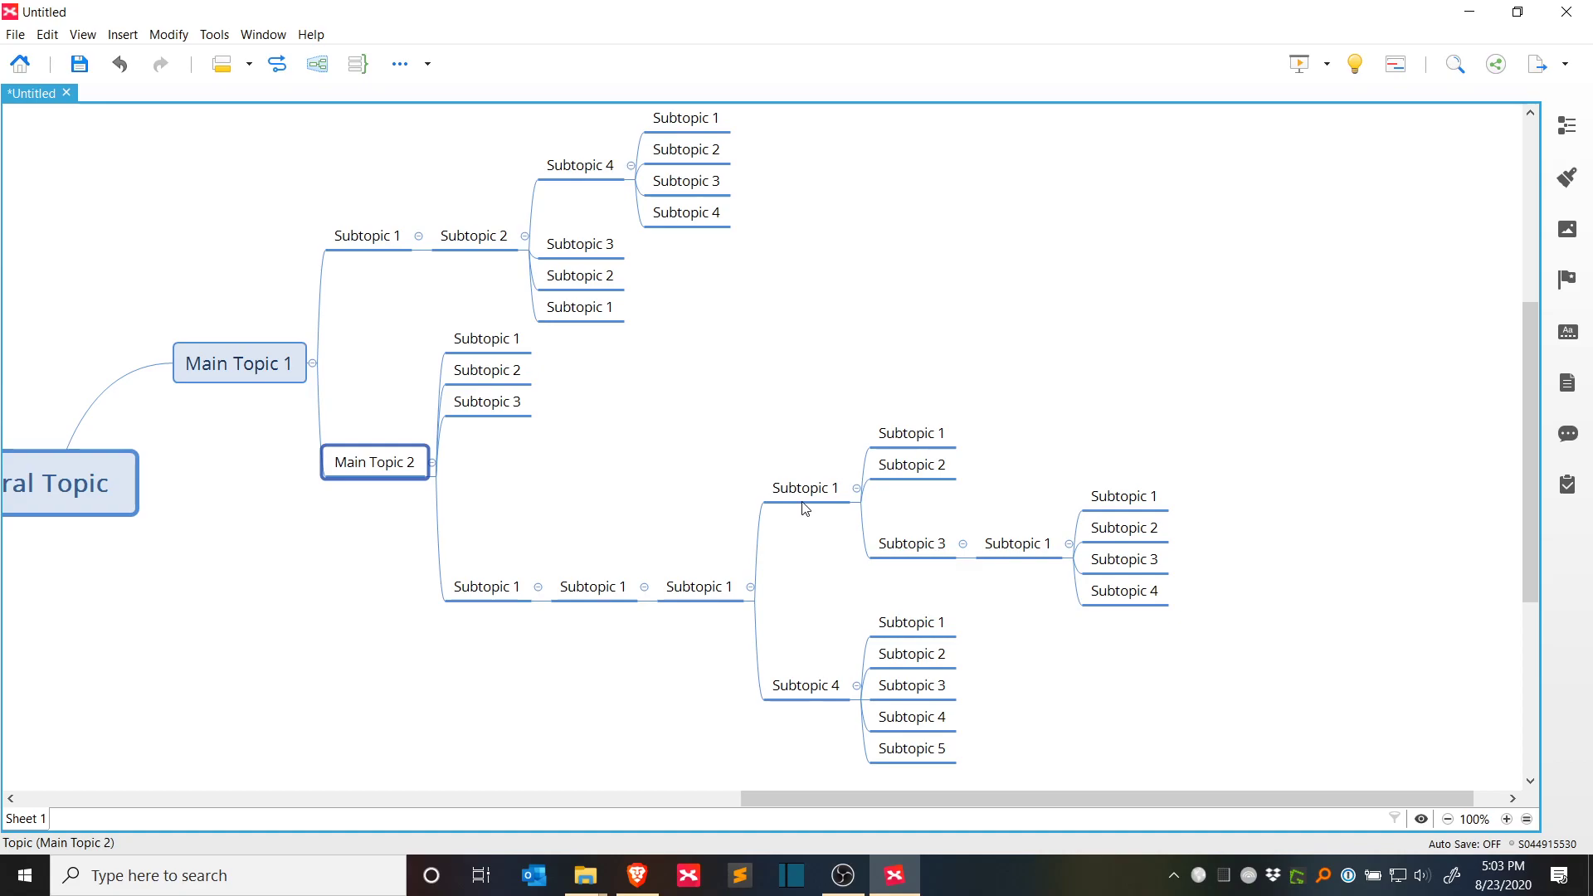
Step: Toggle the whole Main Topic 2 branch closed and open, and leave it expanded by one level only
key("ctrl+/")
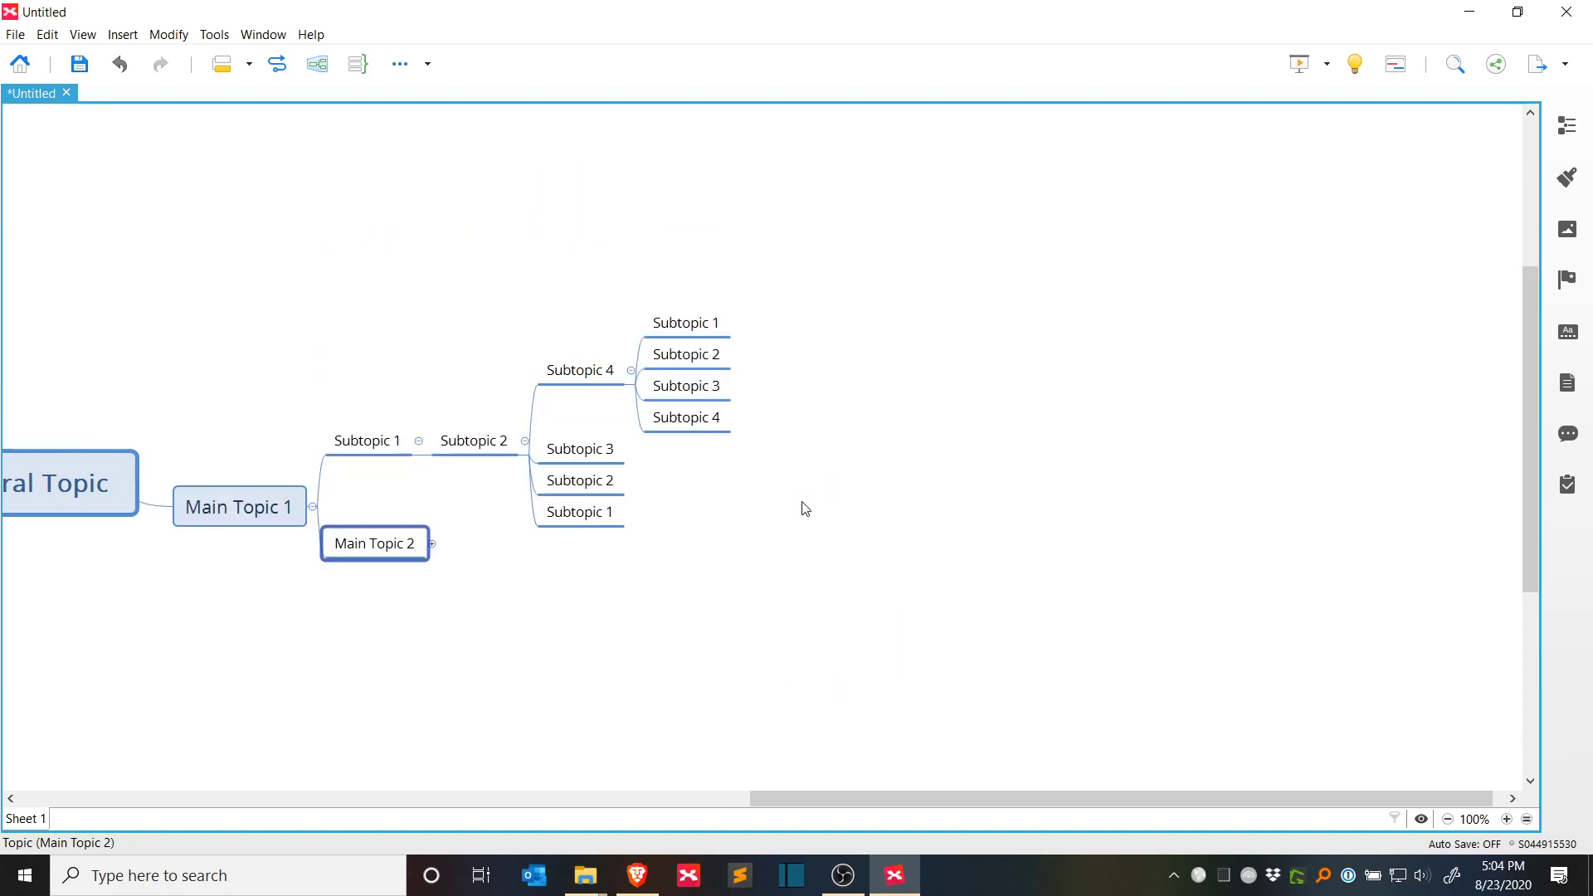
key("ctrl+/")
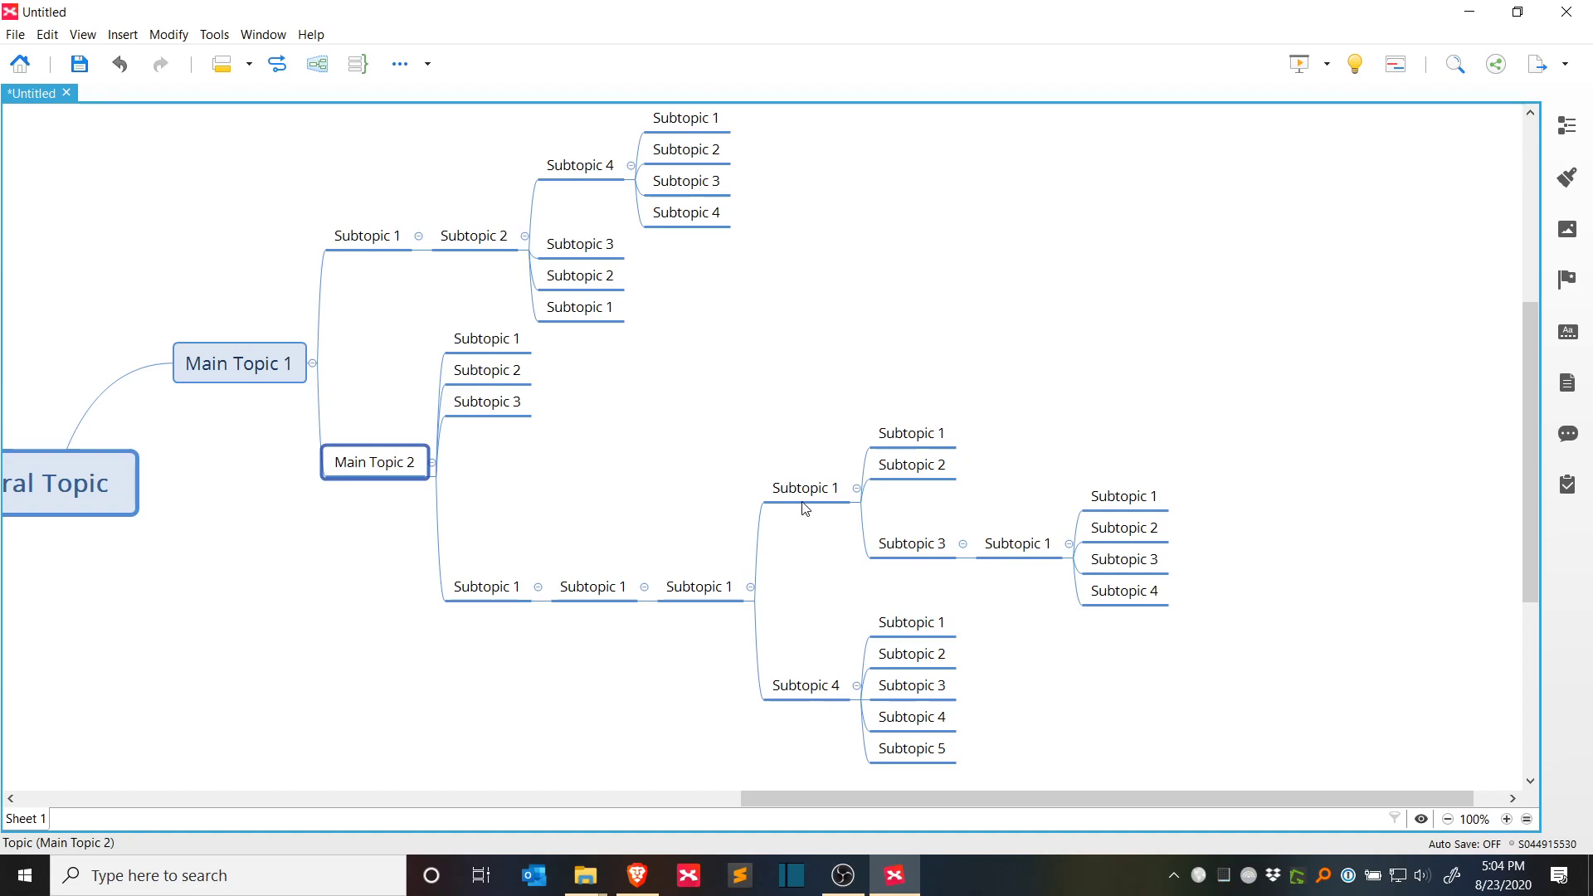
key("slash")
key("plus")
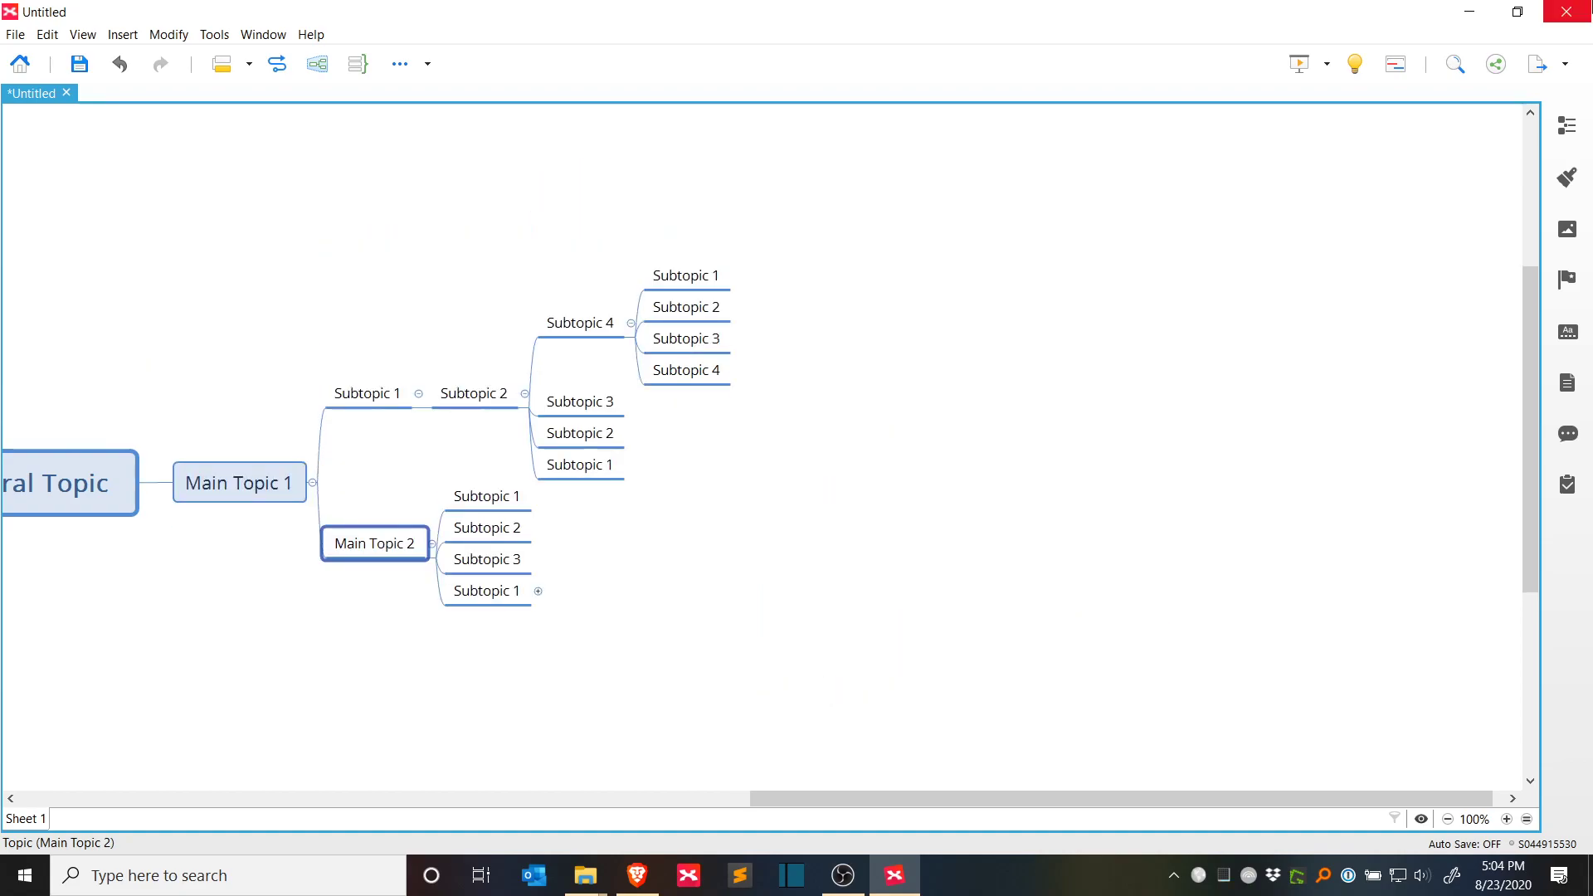
Step: Select all four direct subtopics of Main Topic 2, expand every level below them at once and collapse them again
key("Right")
key("shift+Down")
key("shift+Down")
key("shift+Down")
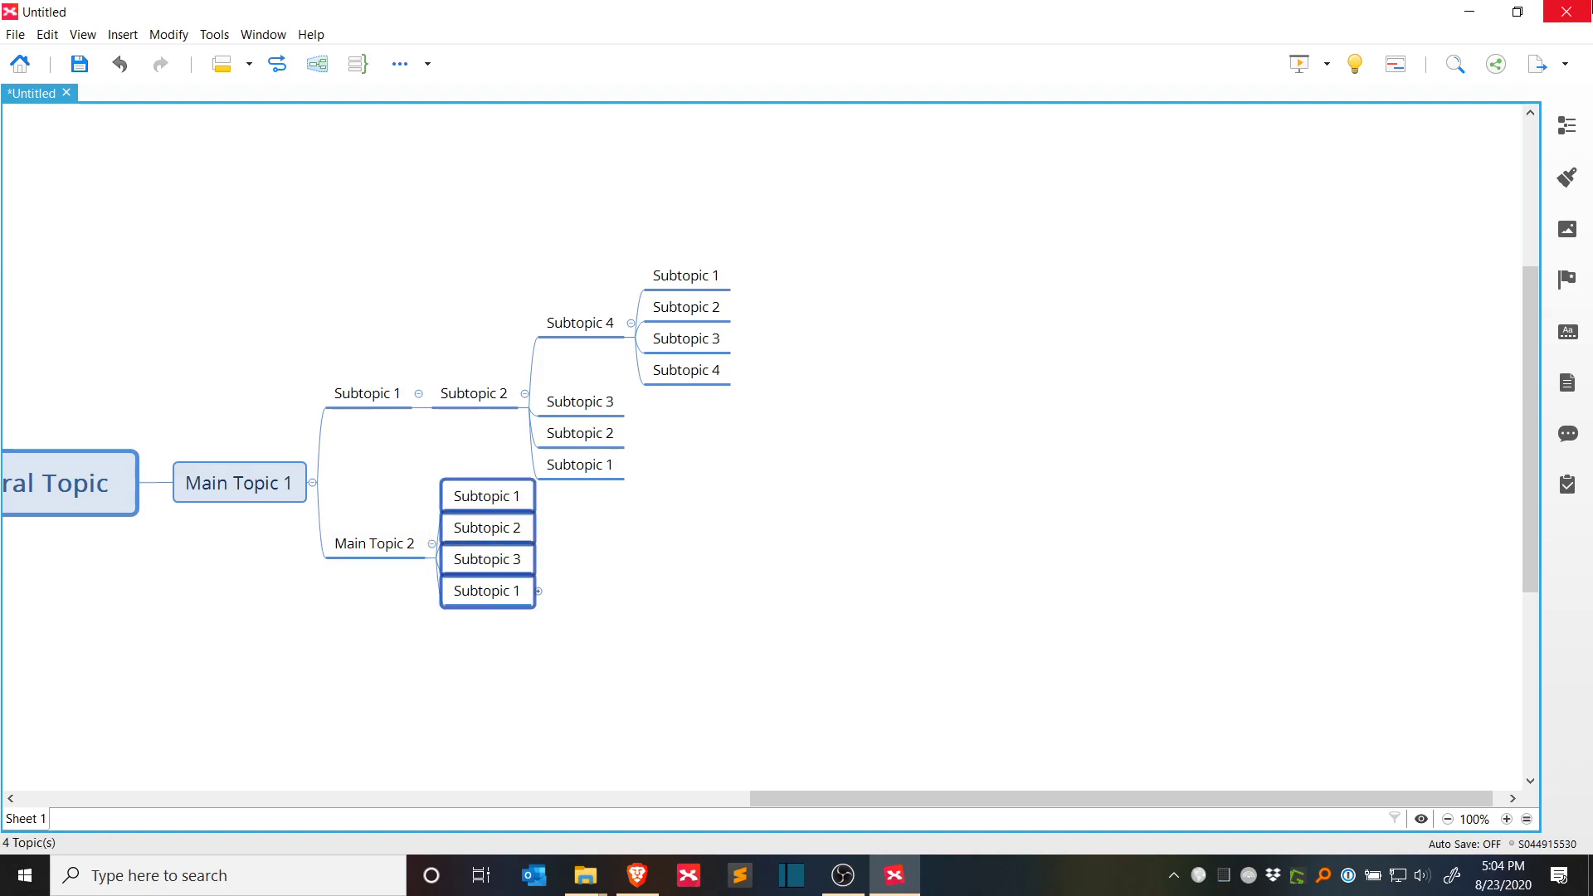
key("plus")
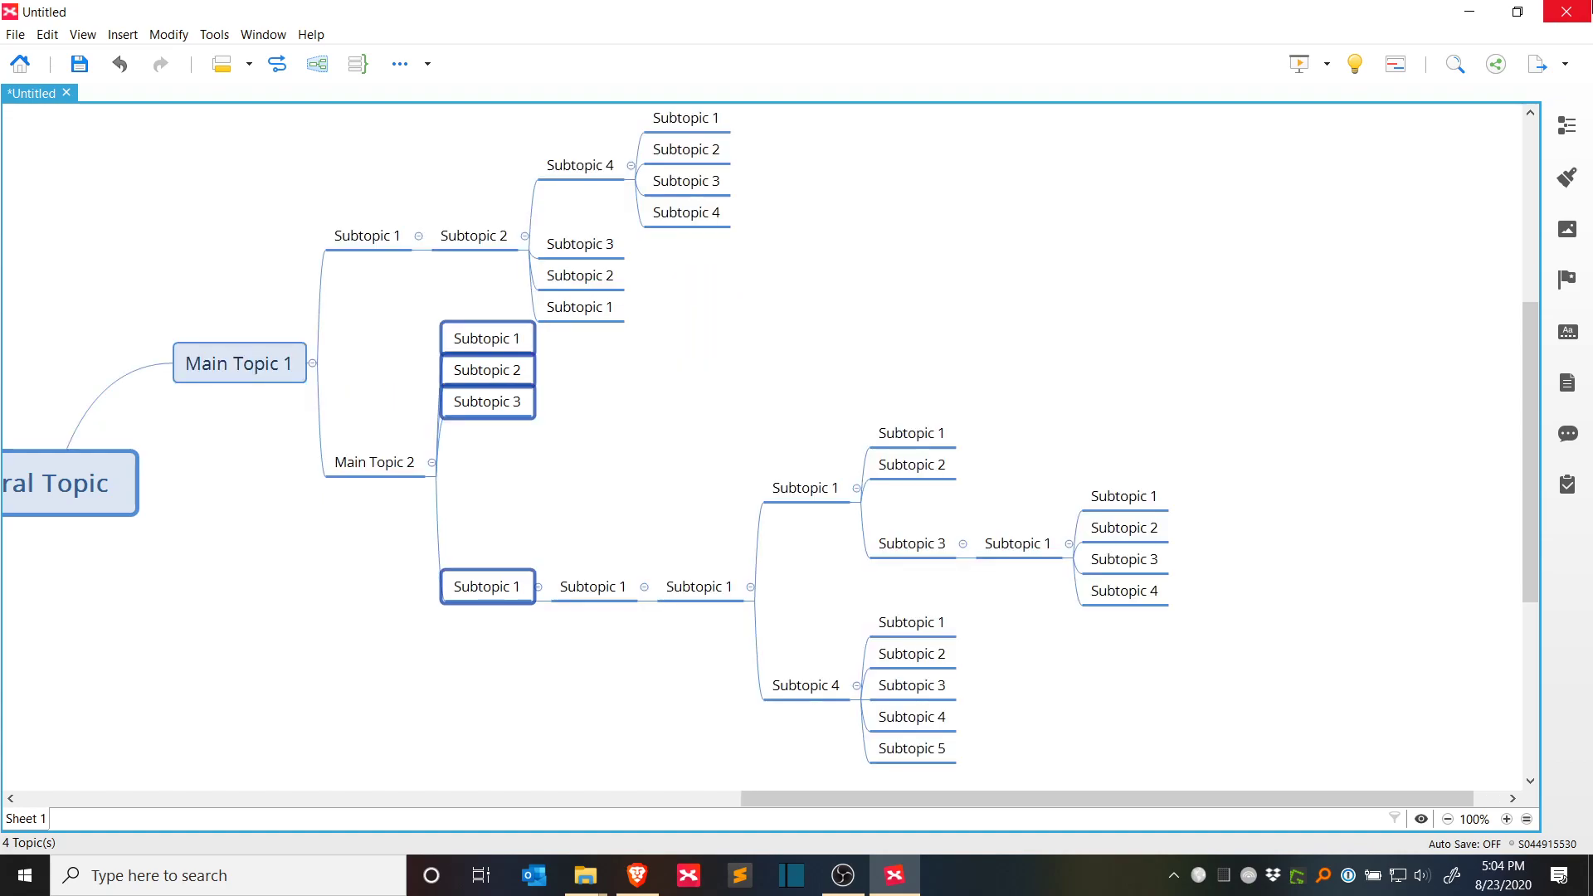
key("minus")
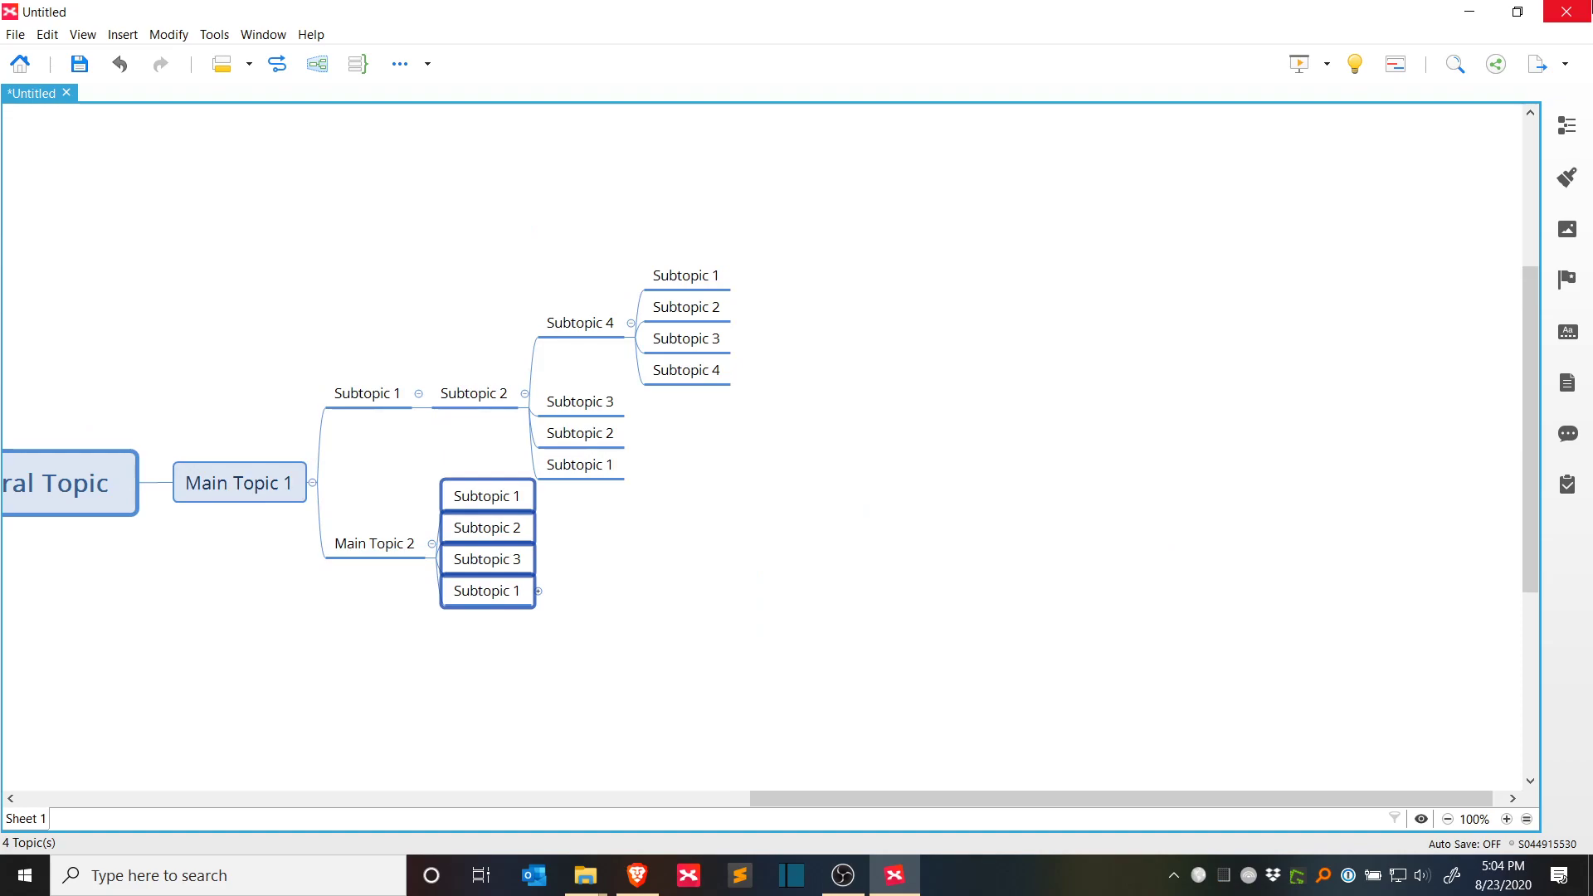
double_click(1061, 312)
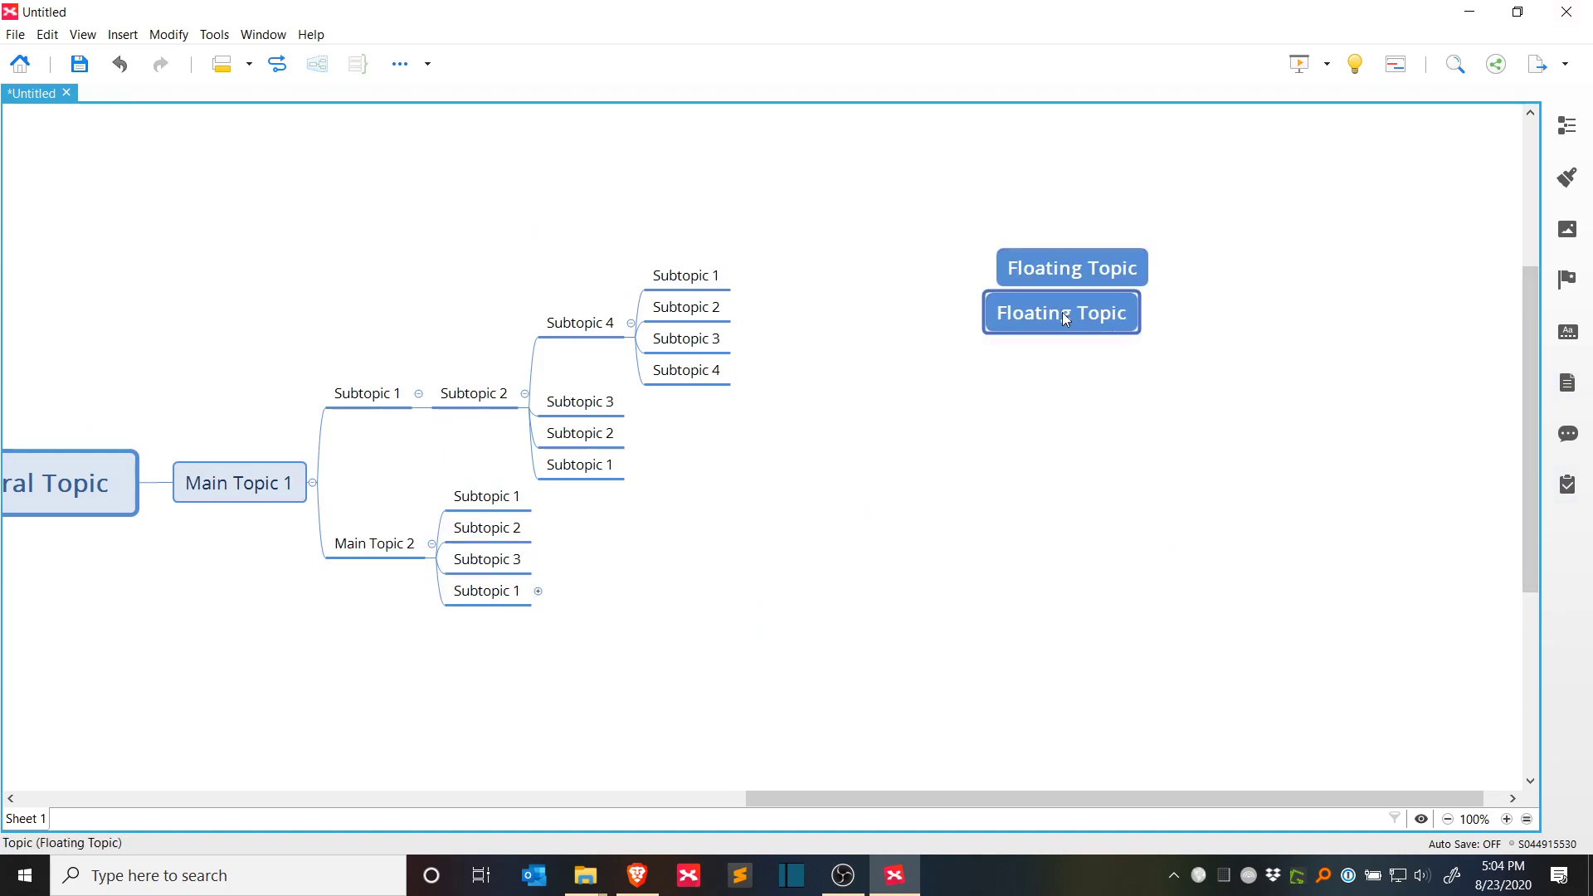
double_click(1059, 379)
double_click(1060, 448)
left_click(1066, 273)
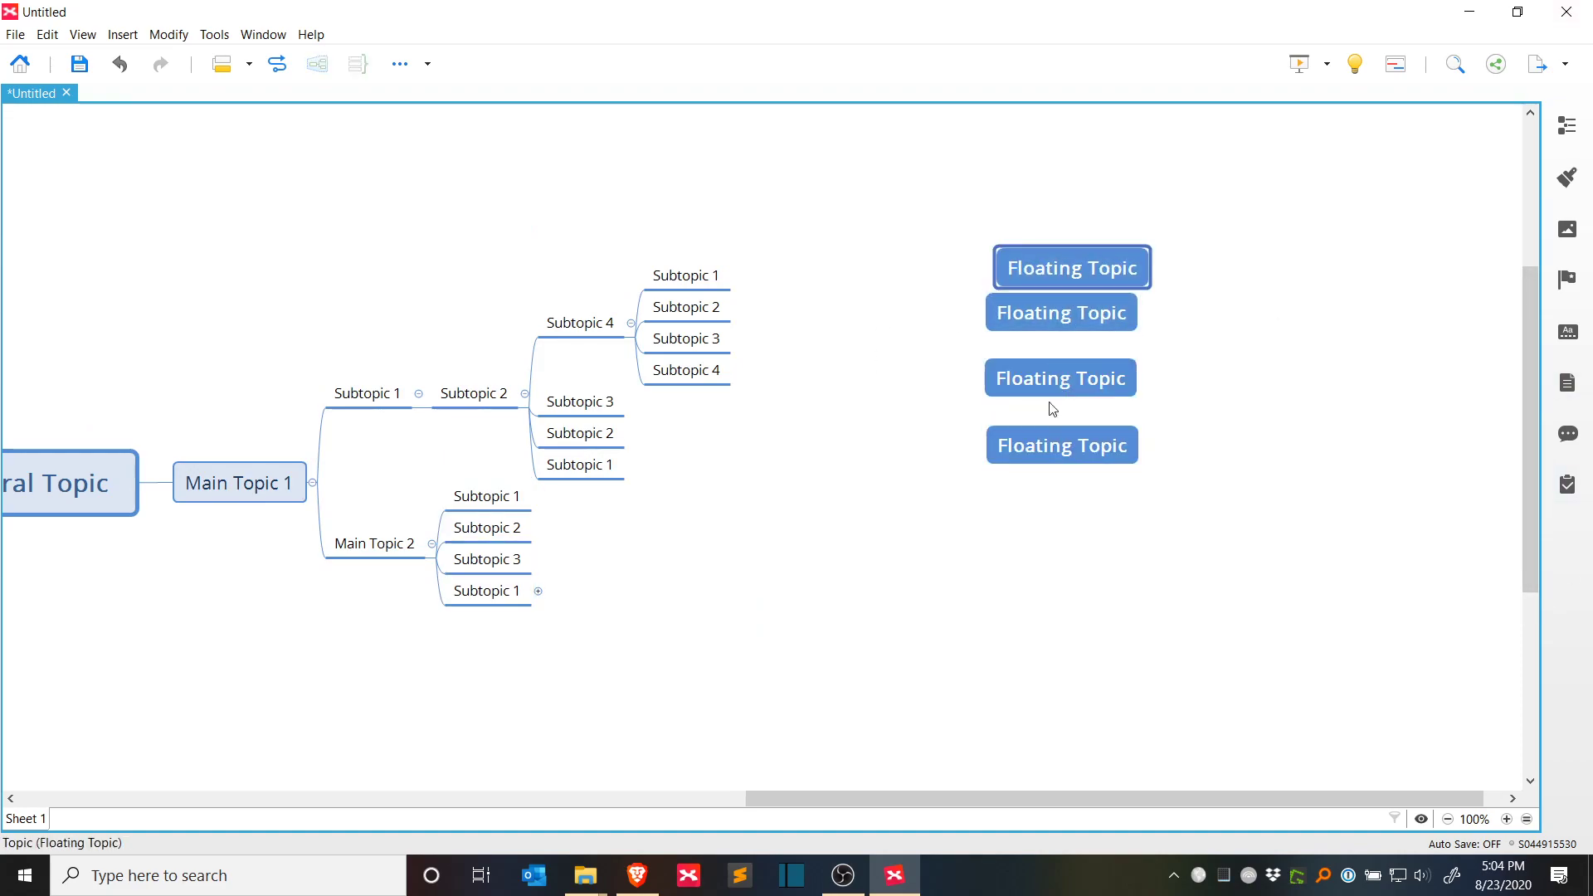
left_click(1034, 447, "shift")
key("Delete")
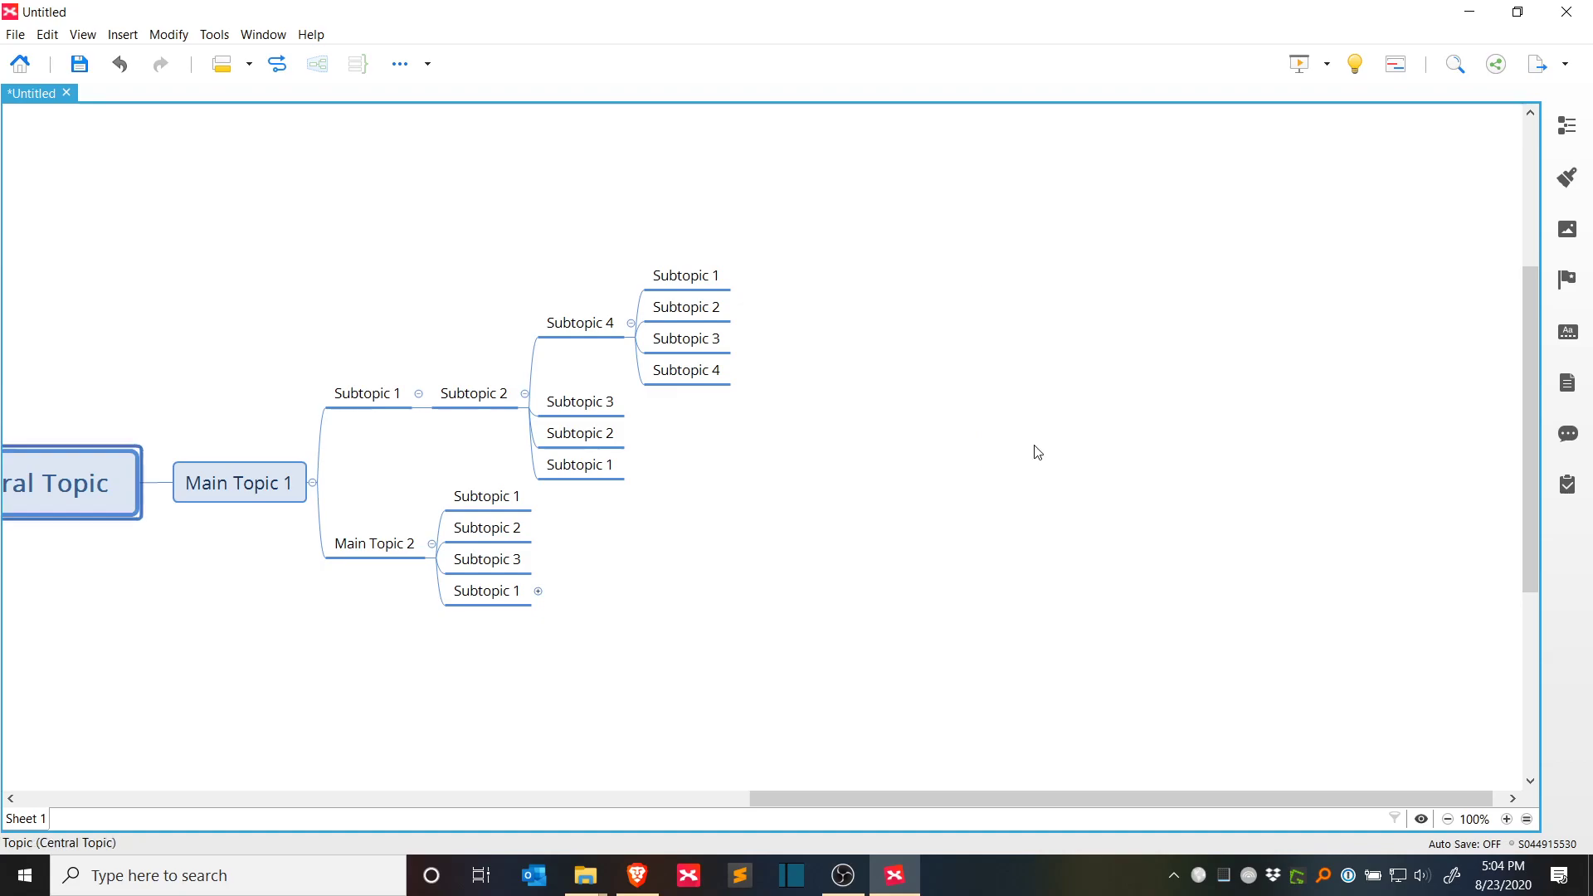
Step: Add a new main topic to the Central Topic and name it "navigation symbols"
left_click_drag(932, 683, 1070, 585)
key("Tab")
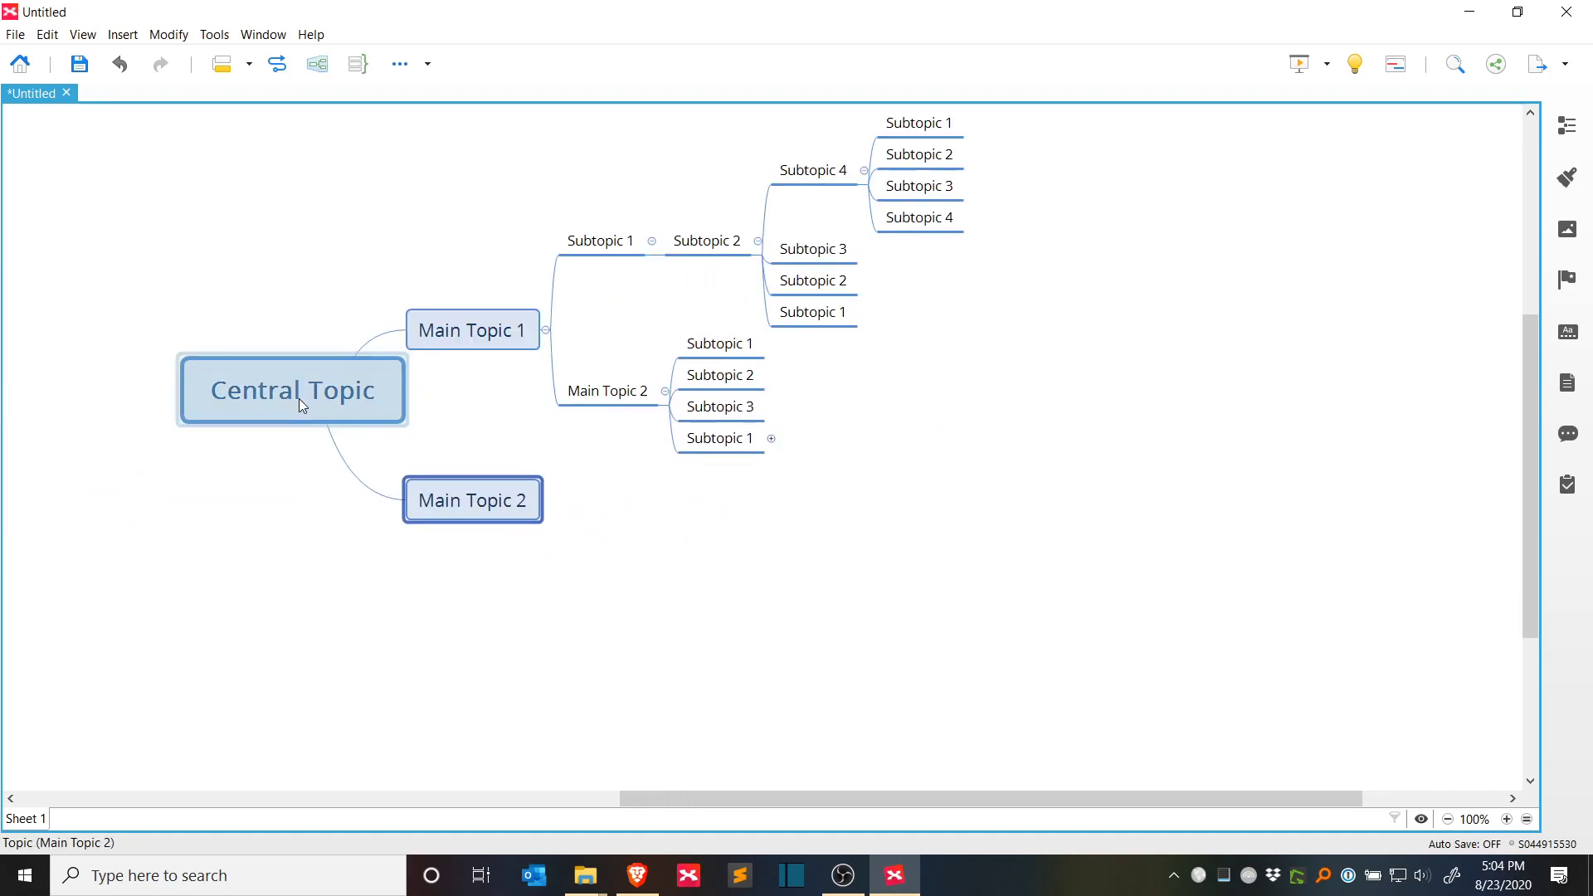
type("navigation symbols")
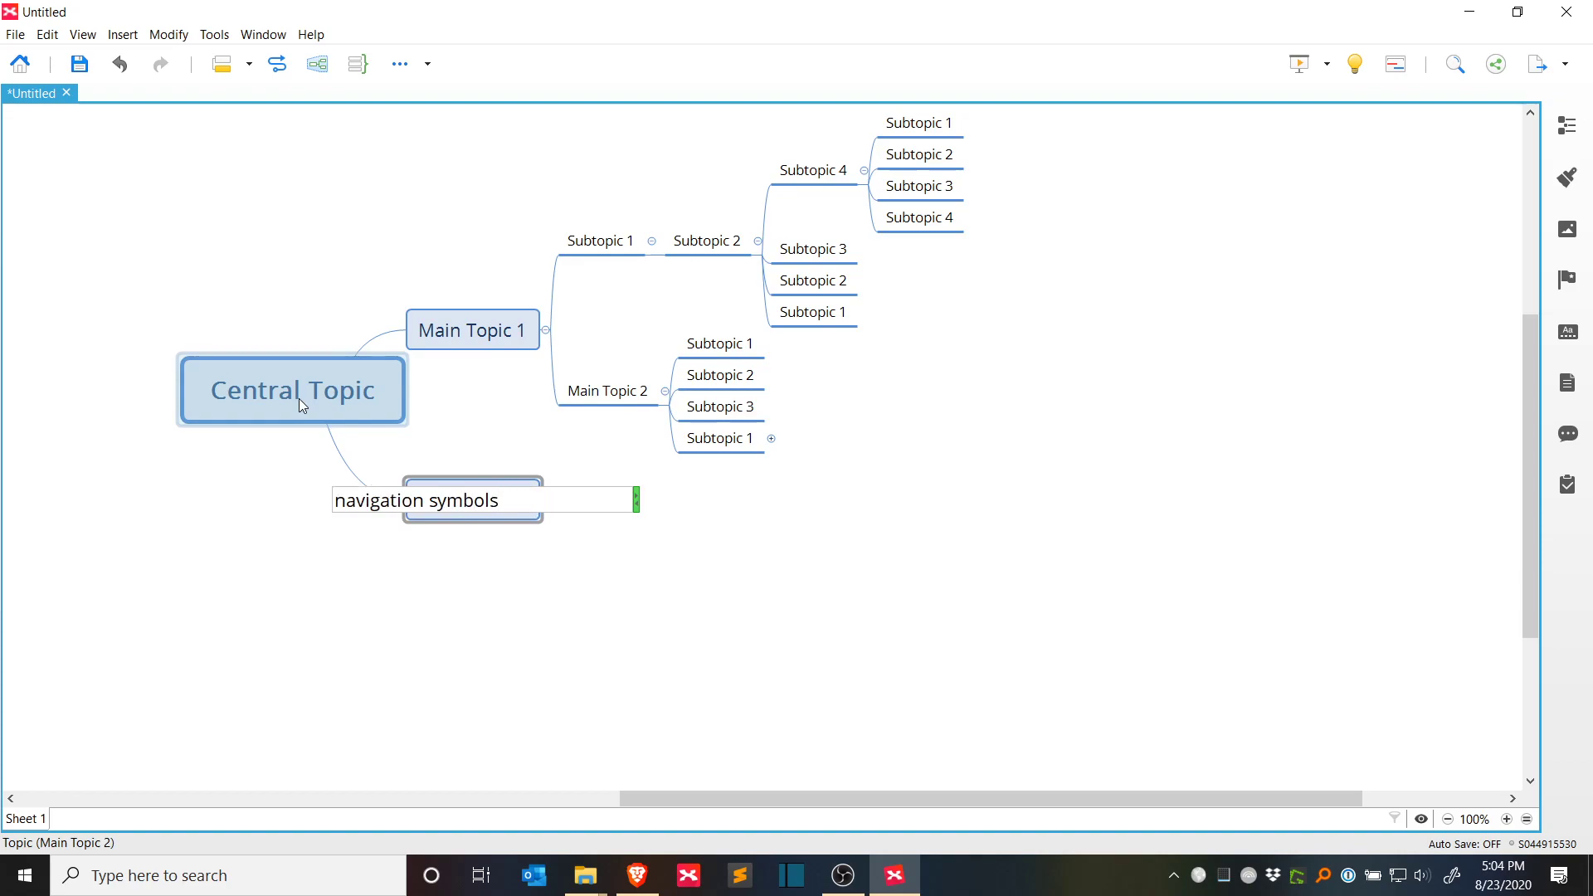
Step: Add two subtopics named "+" and "-" under the navigation symbols topic
key("Tab")
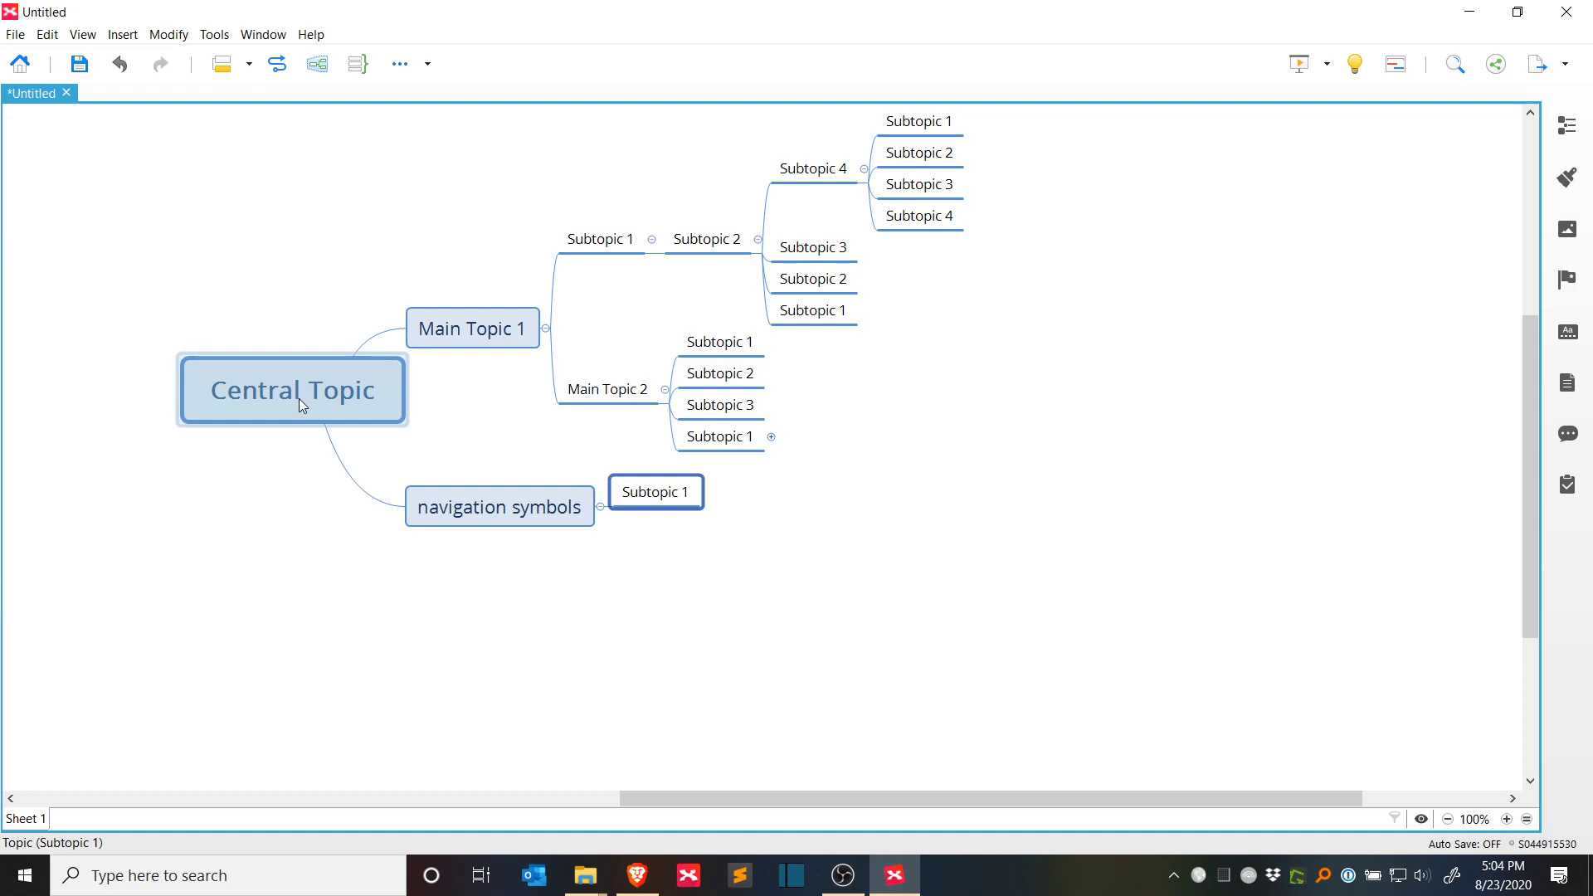
key("F2")
type("+")
key("Return")
key("Return")
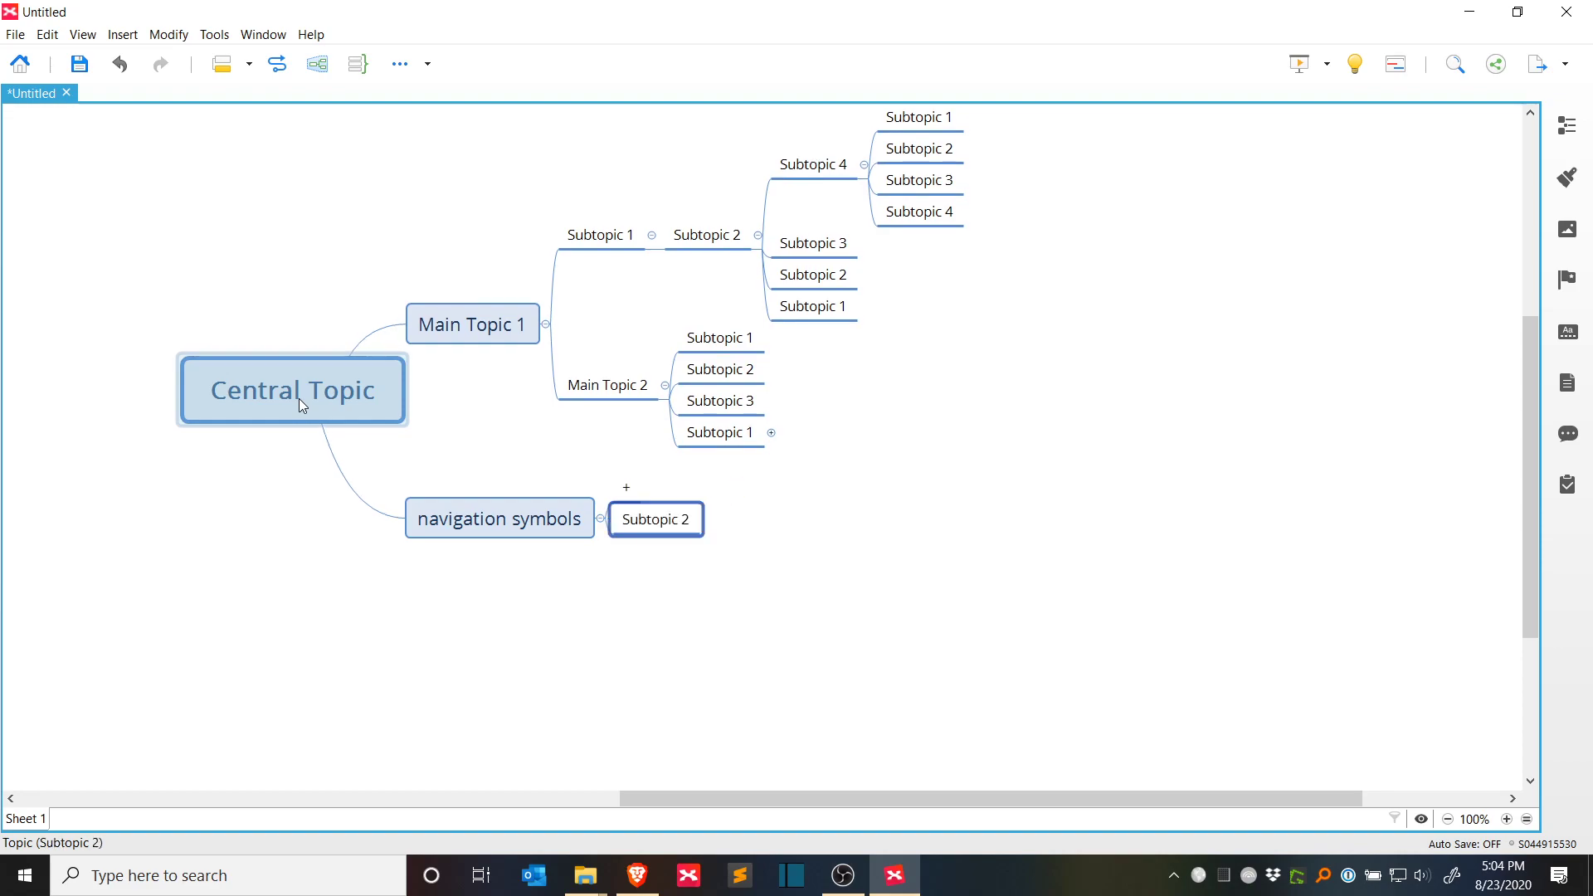
key("F2")
type("-")
key("Return")
Step: Add two more sibling subtopics named "*" and "/" under the navigation symbols topic
key("Return")
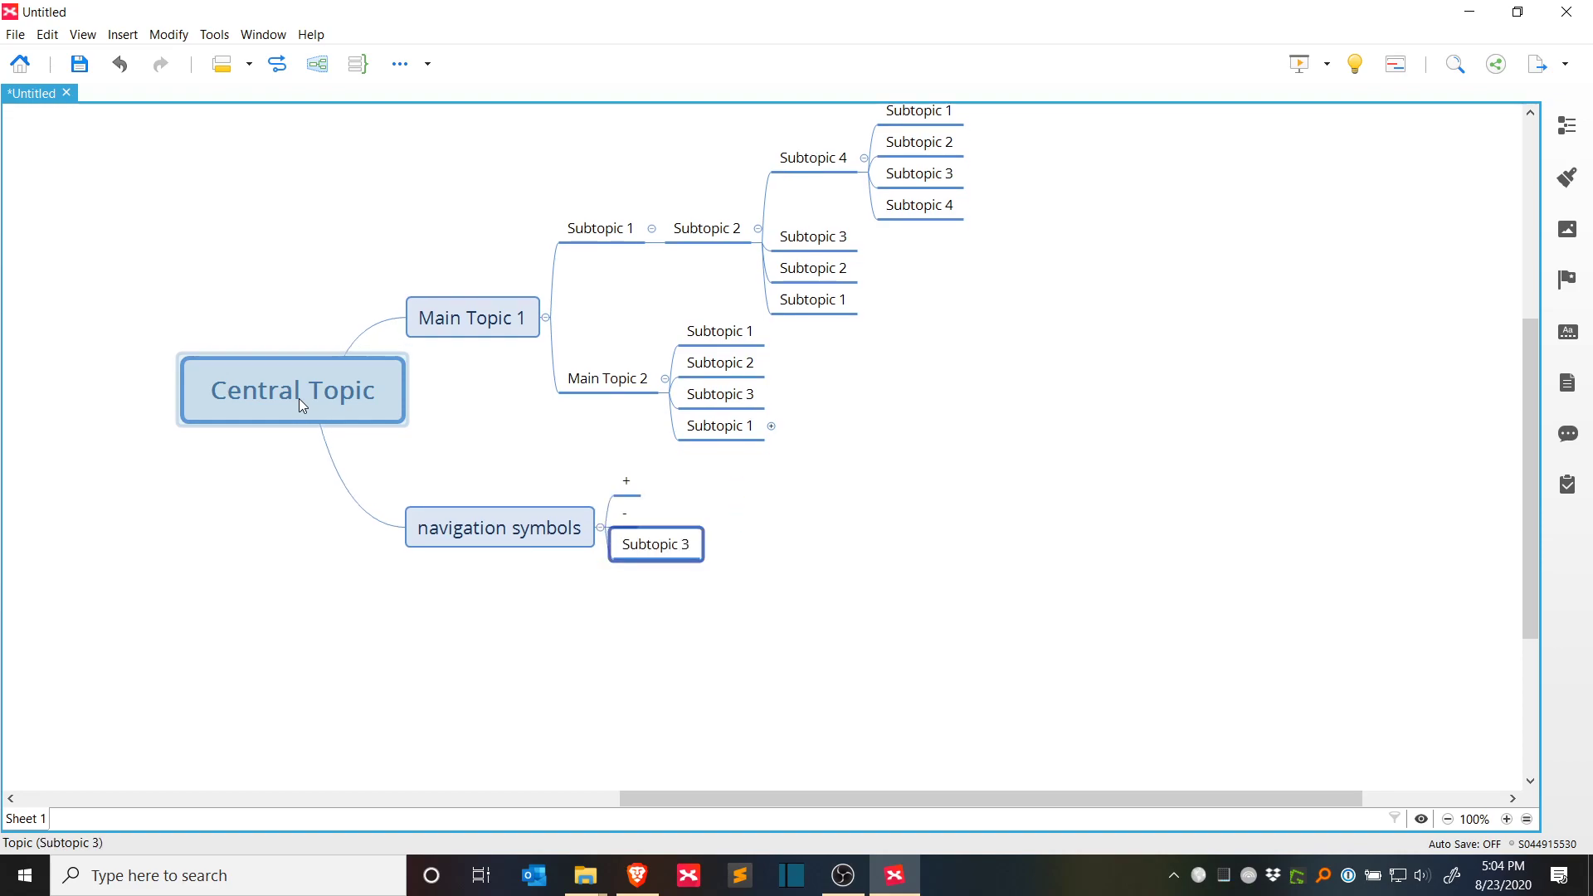
key("F2")
type("*")
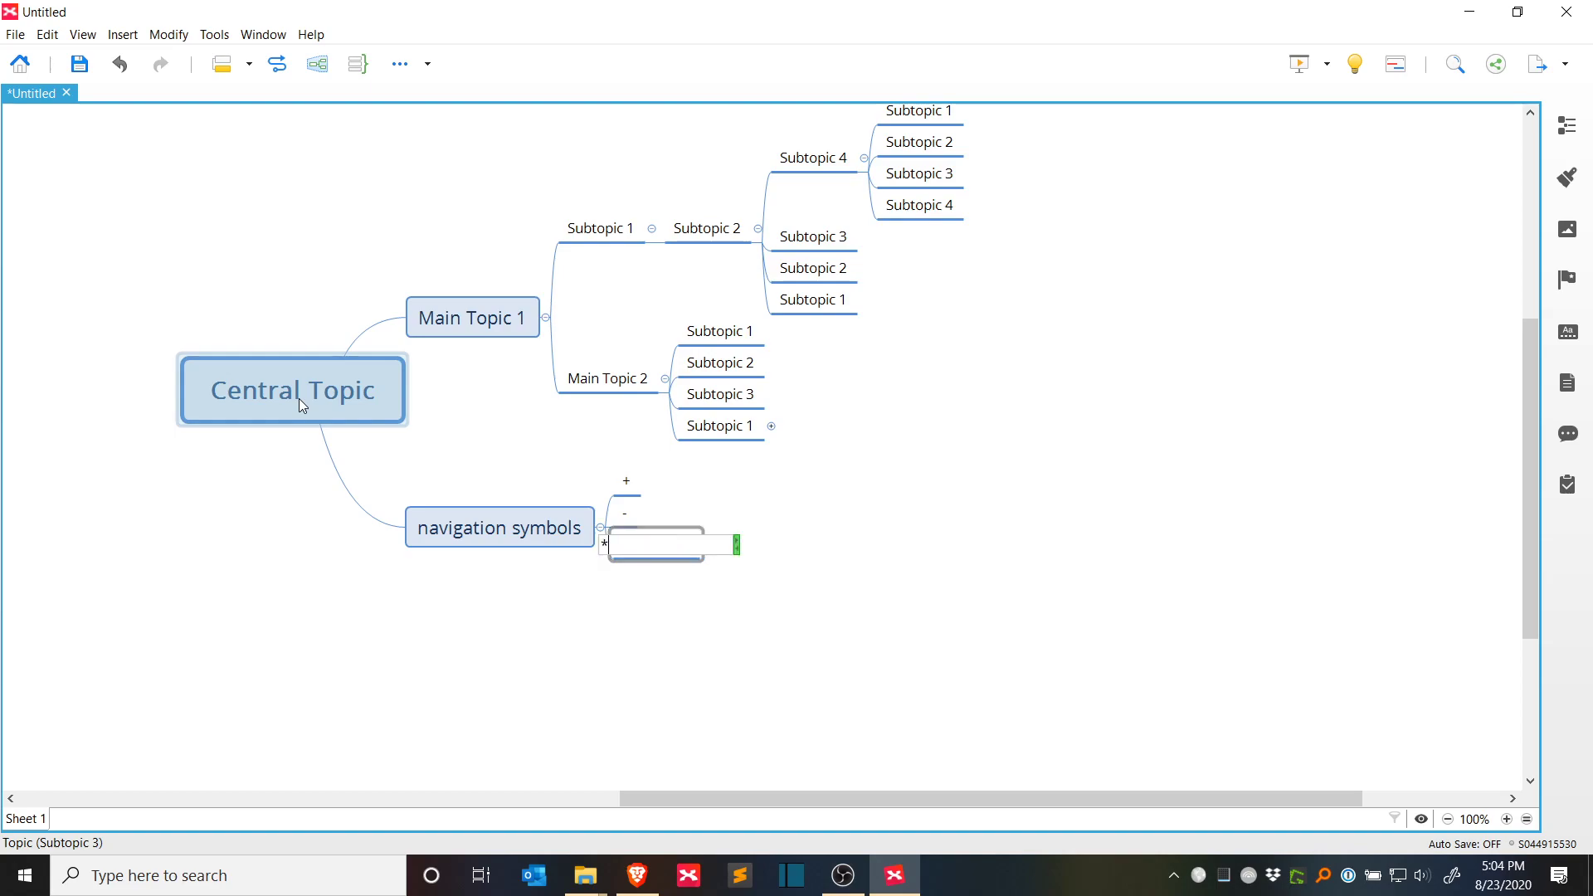
key("Return")
key("Return")
key("F2")
type("/")
key("Return")
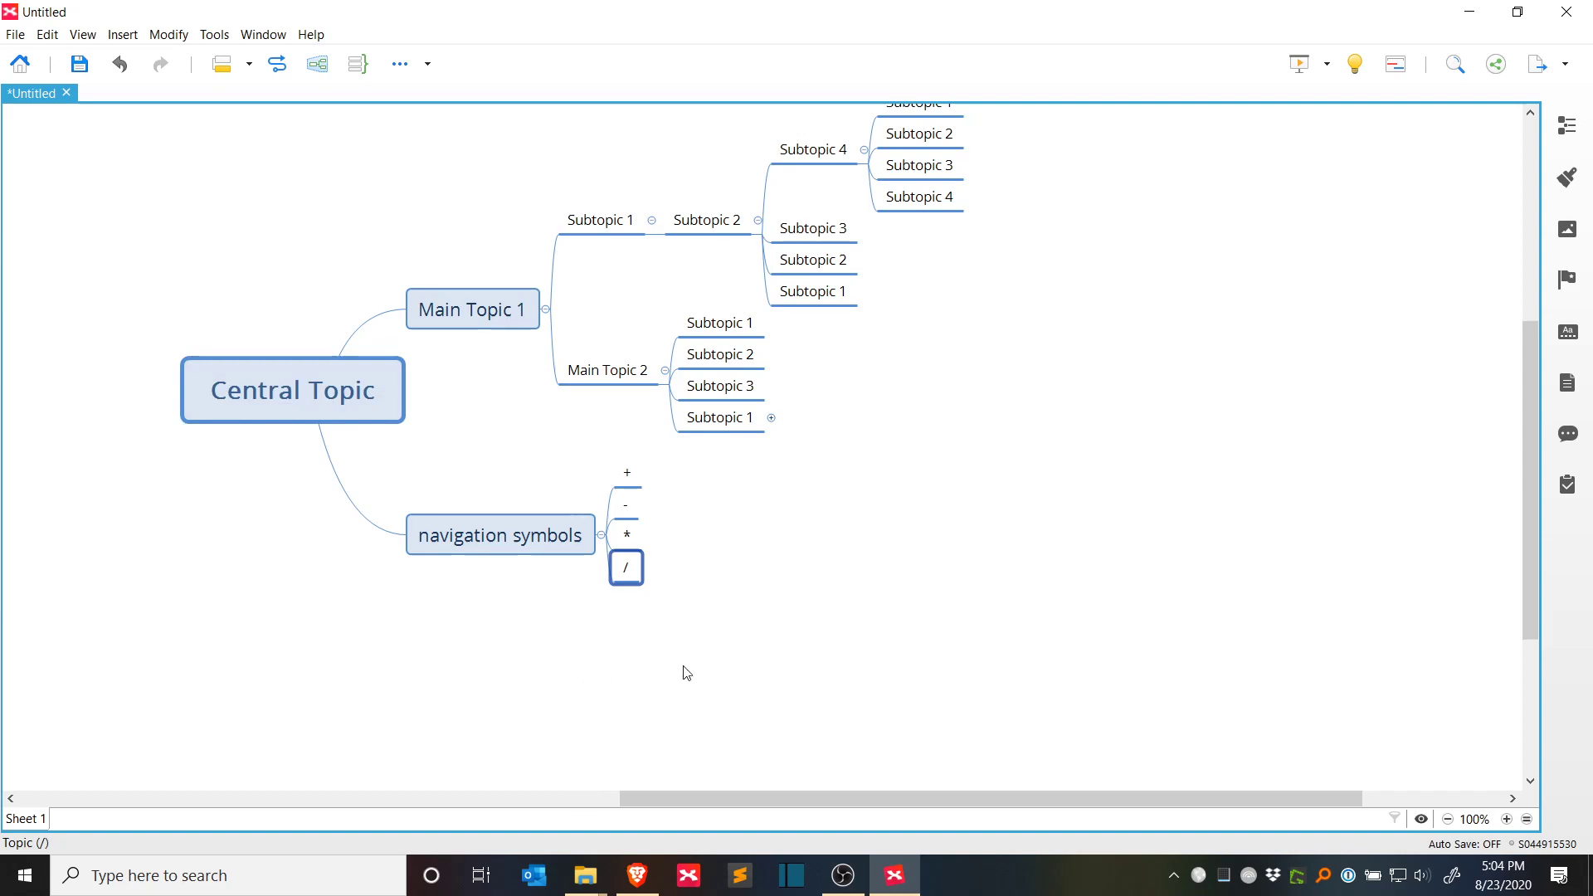
Step: Insert a common parent topic named "Expand & Collapse" above the four symbol subtopics +, -, * and /
left_click(598, 644)
left_click(600, 502)
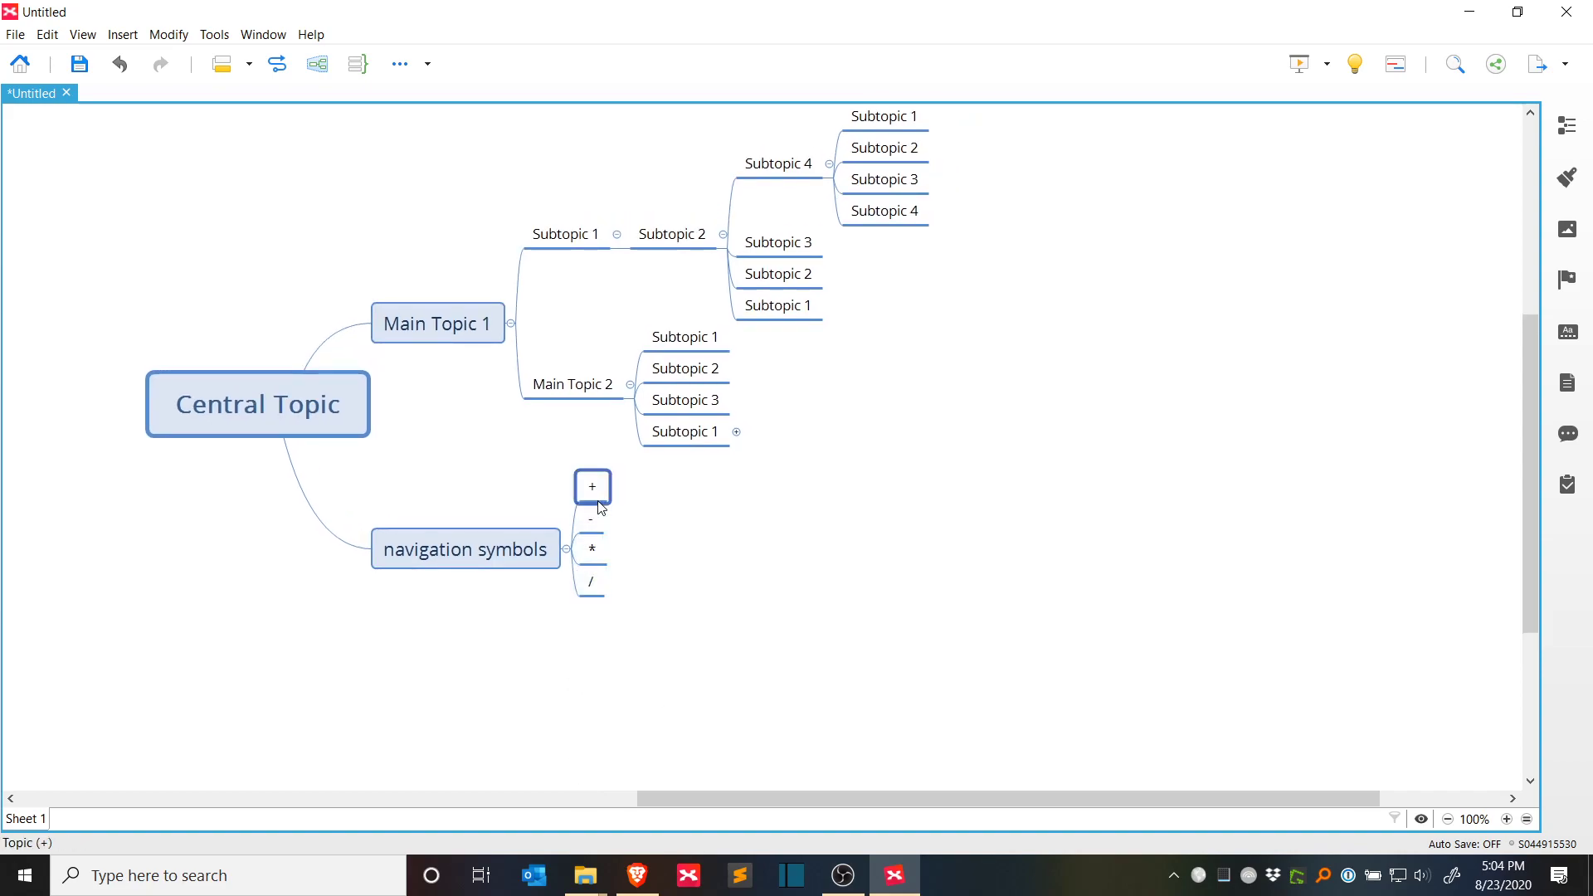
key("shift+Down")
key("shift+Down")
key("shift+Down")
key("ctrl+Return")
type("E")
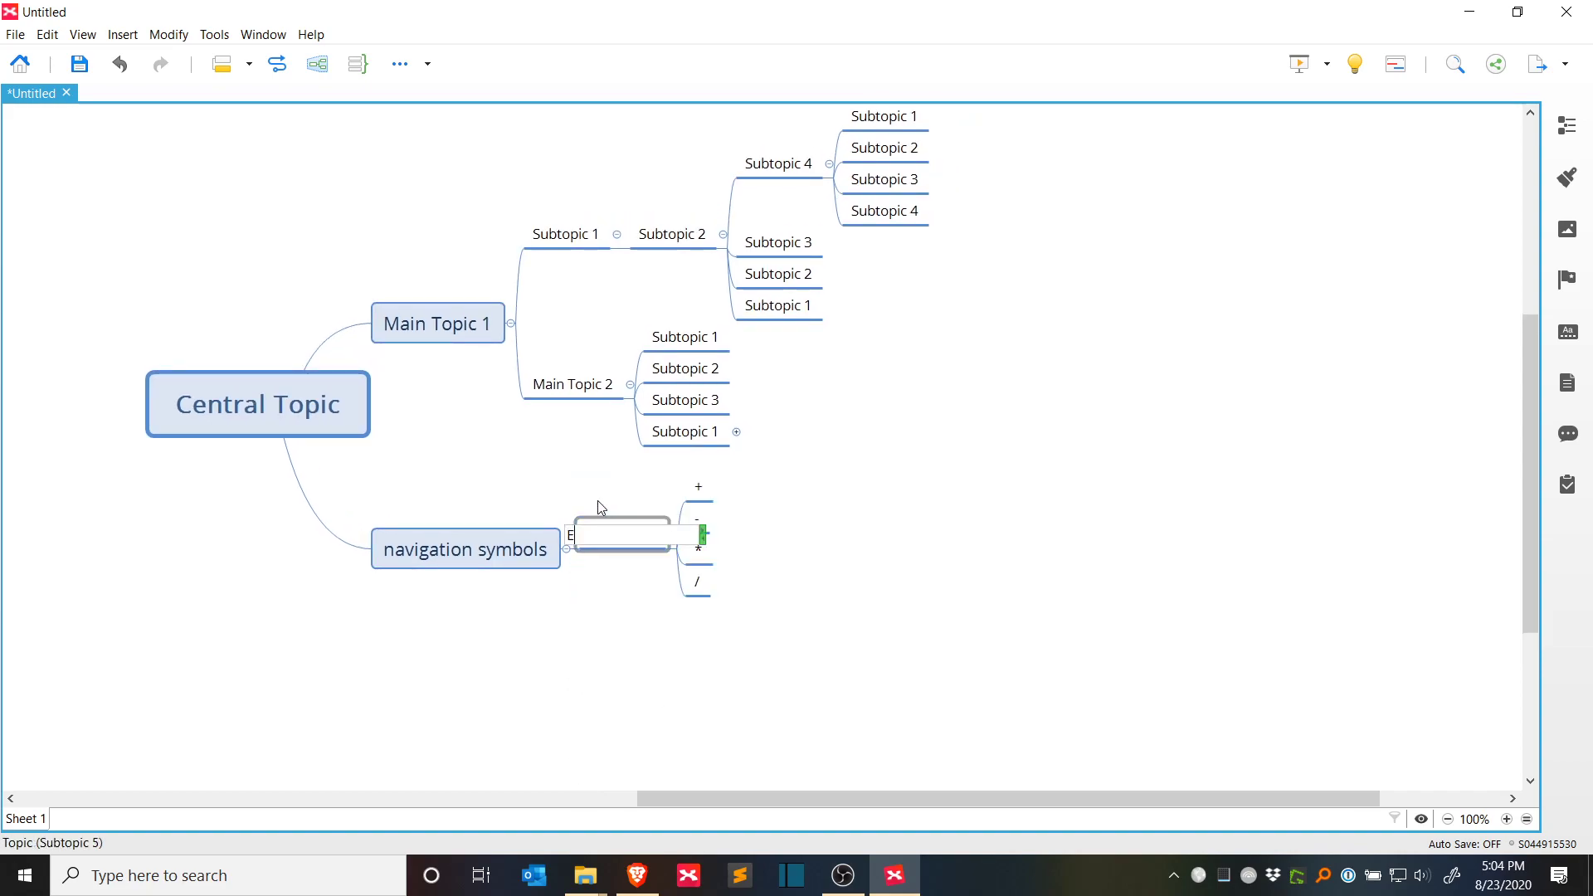
type("xpand & Collapse")
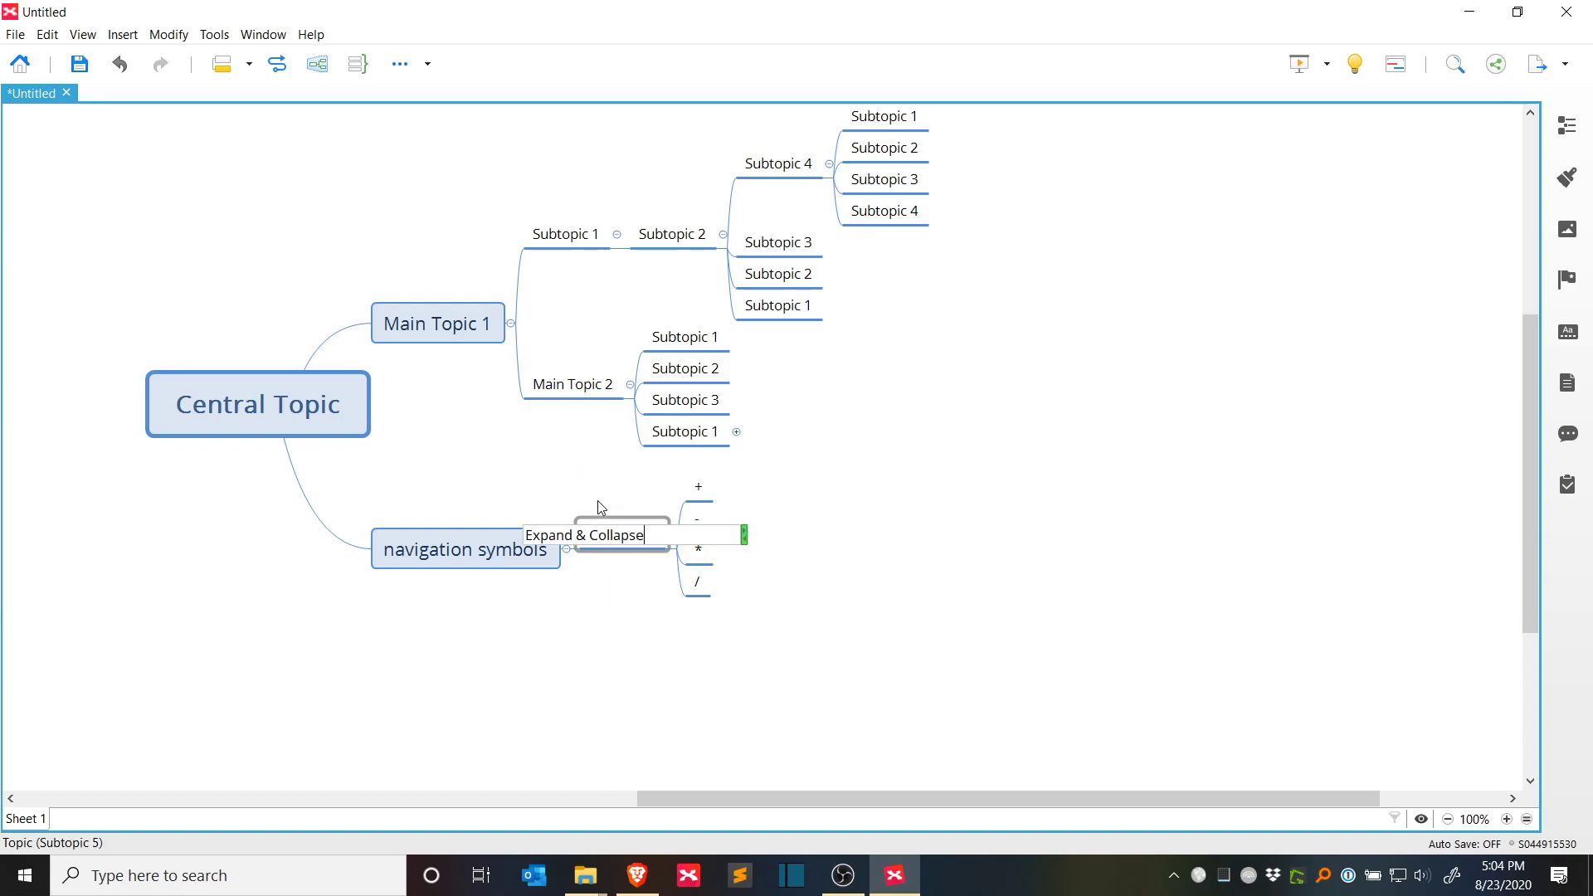
key("Return")
Step: Add a subtopic reading "expand 1 level" to the + topic
left_click(749, 493)
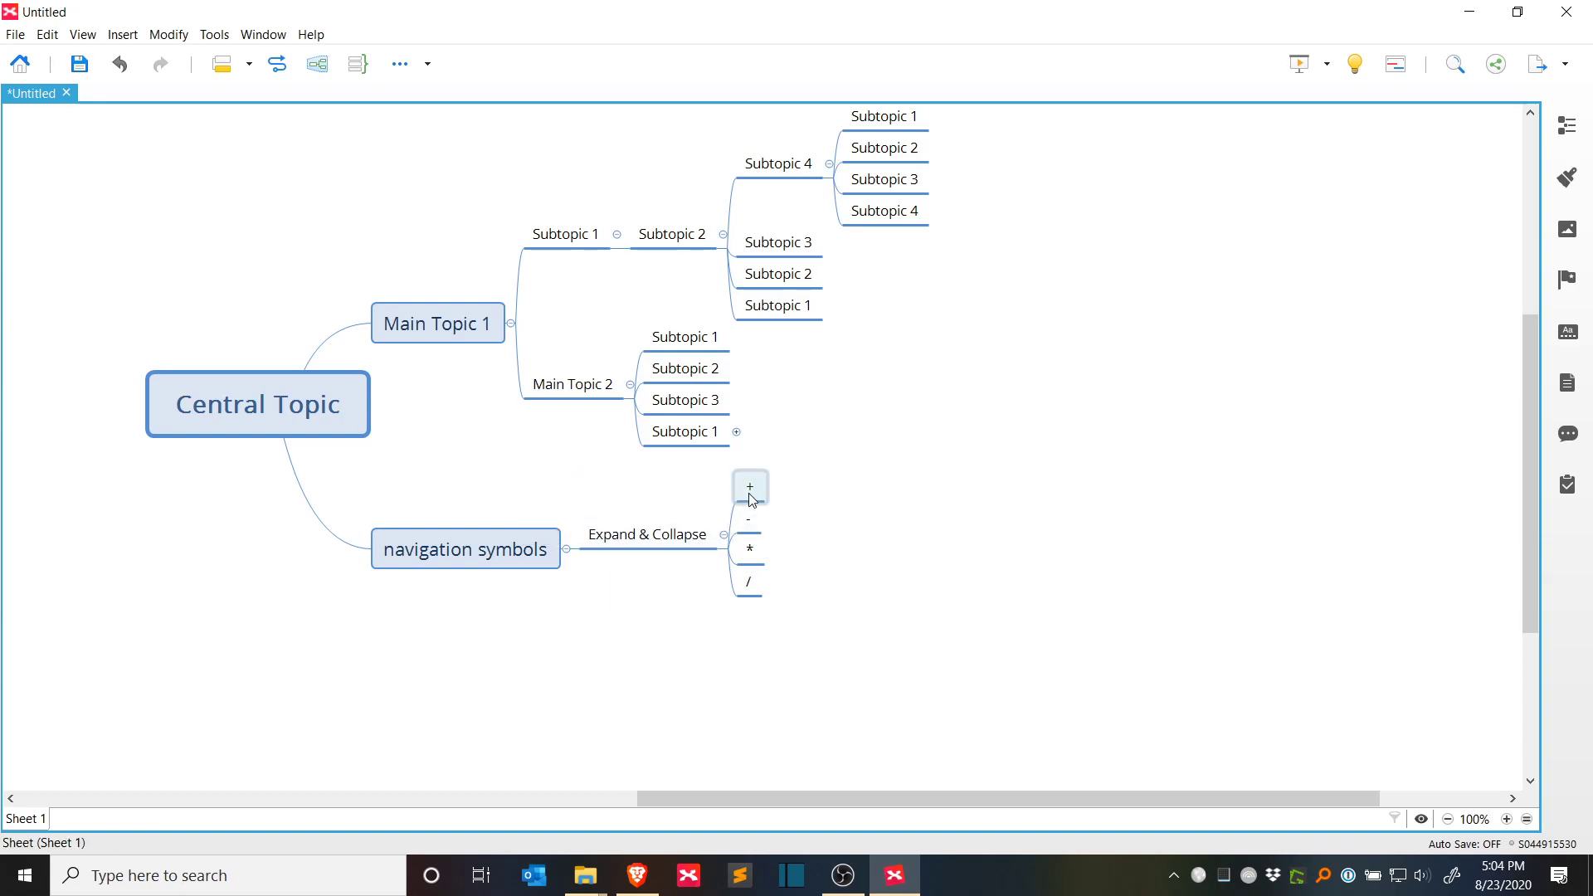
key("shift+Down")
key("Up")
left_click(752, 499)
key("Tab")
type("expand 1 level")
key("Return")
Step: Add a subtopic reading "collapse 1 level" to the - topic
key("Down")
key("Tab")
type("collapse")
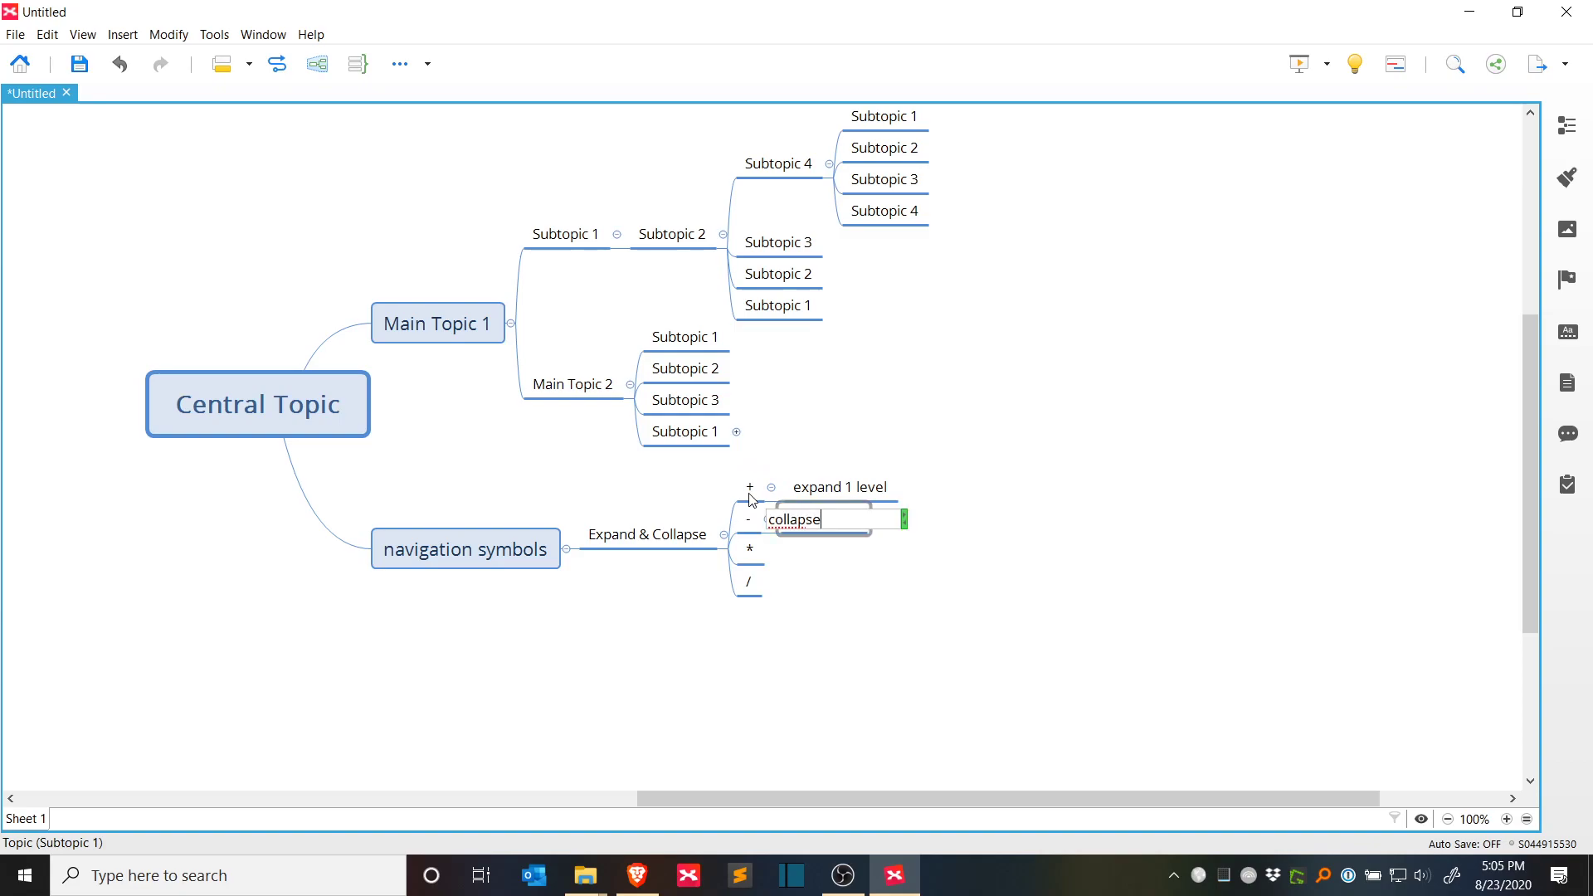
type(" elevel")
key("Return")
Step: Add a subtopic reading "expand all levels" to the * topic
key("Down")
key("Down")
key("Up")
key("Tab")
type("ex")
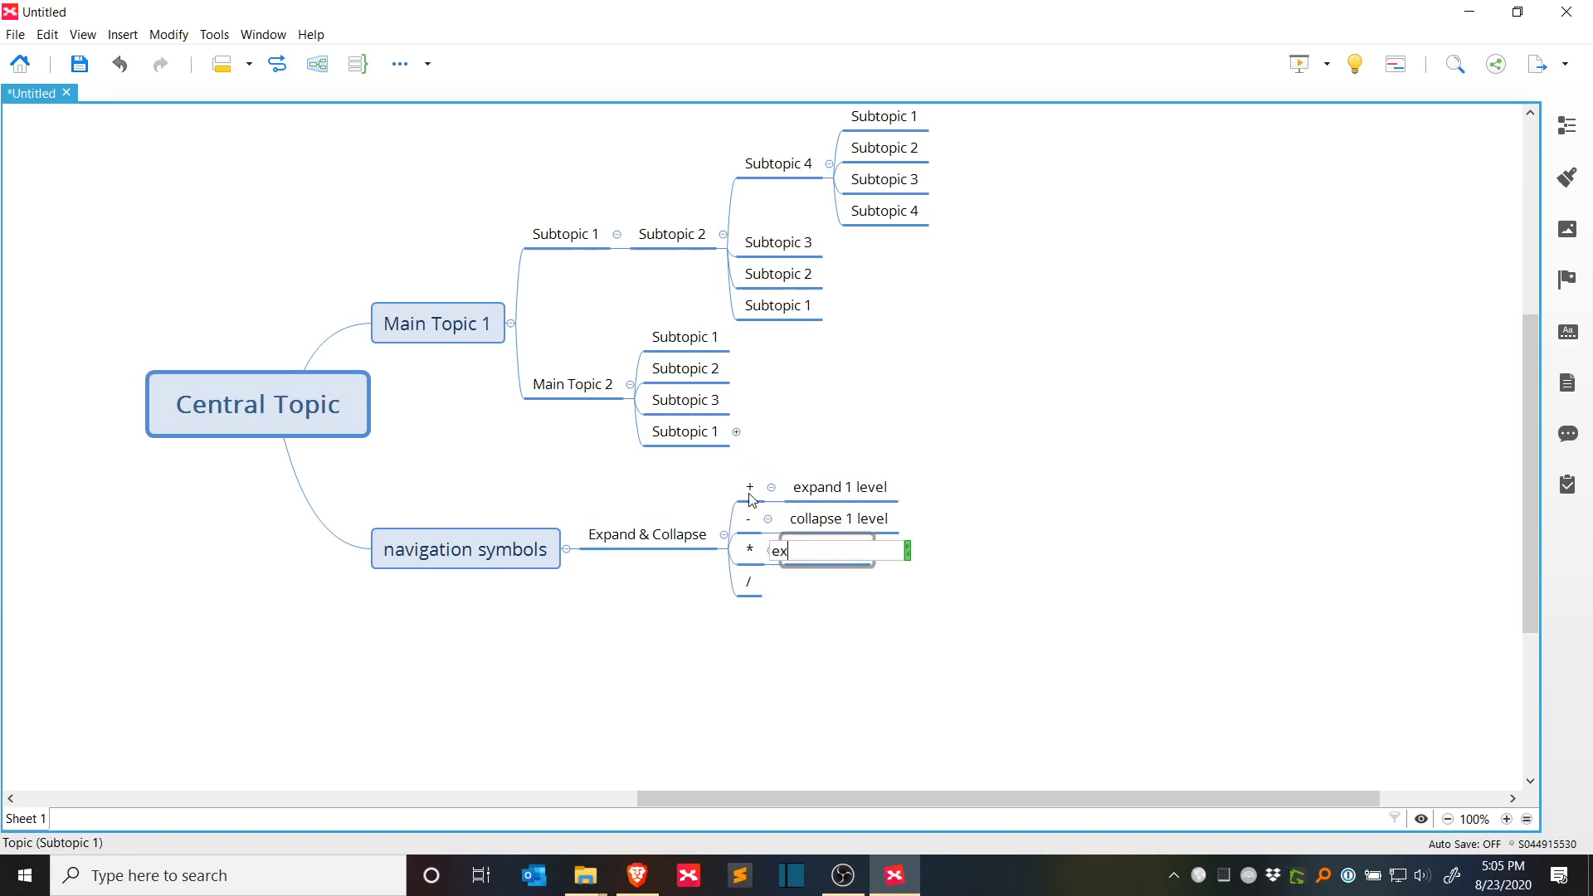
type("pand all levels")
key("Return")
Step: Add a subtopic reading "collapse all levels" to the / topic
key("Left")
key("Down")
key("Tab")
type("collapse all levels")
key("Return")
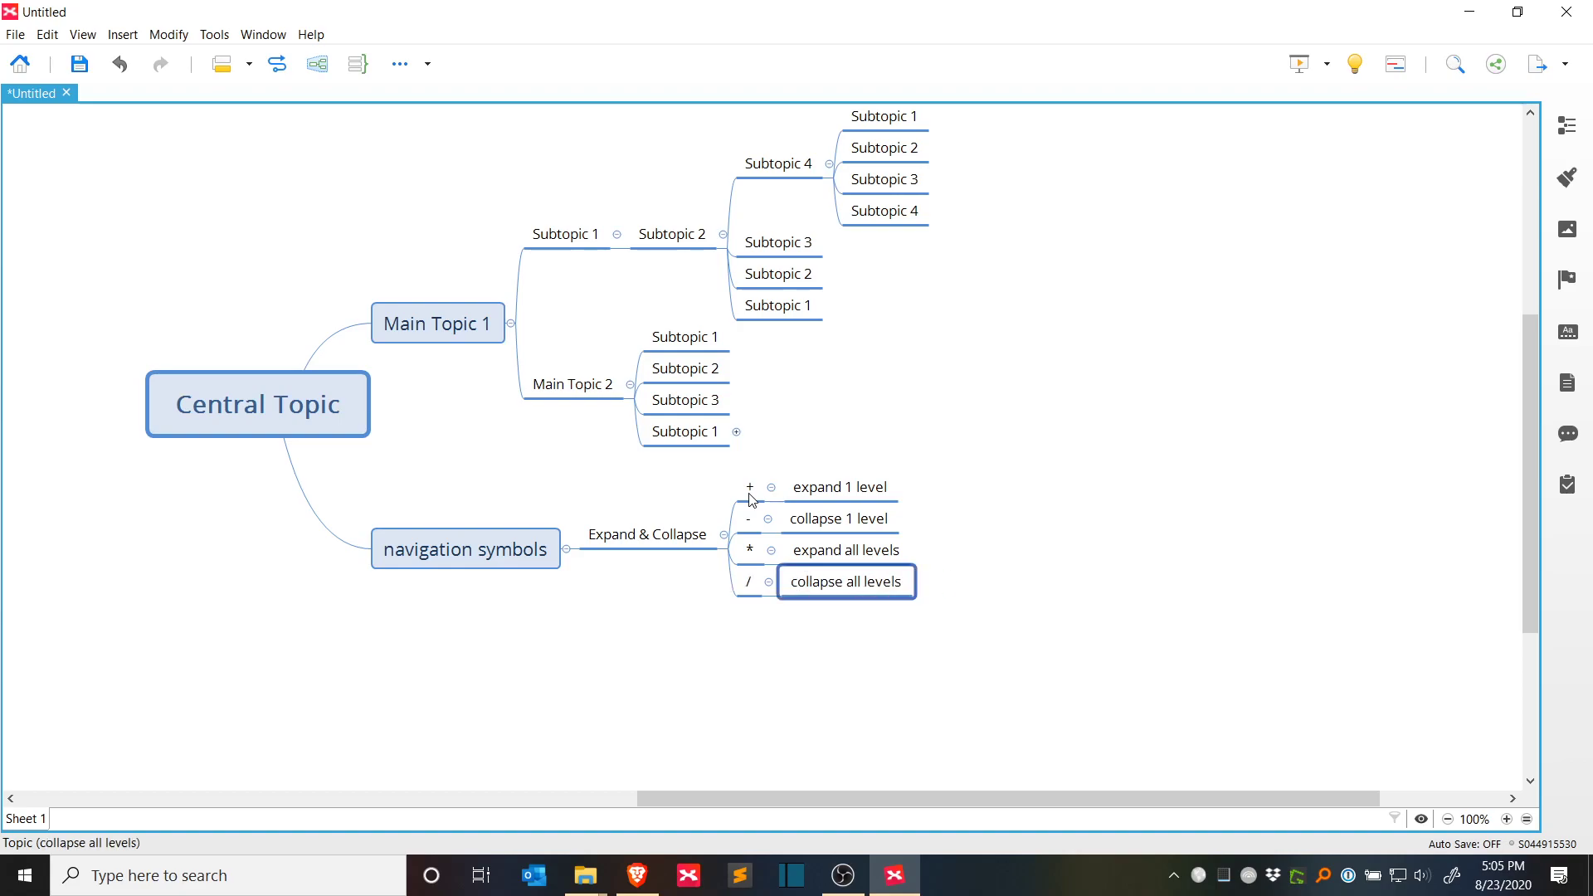
Step: Rename the navigation symbols main topic as "keyboard shortcuts"
left_click(556, 553)
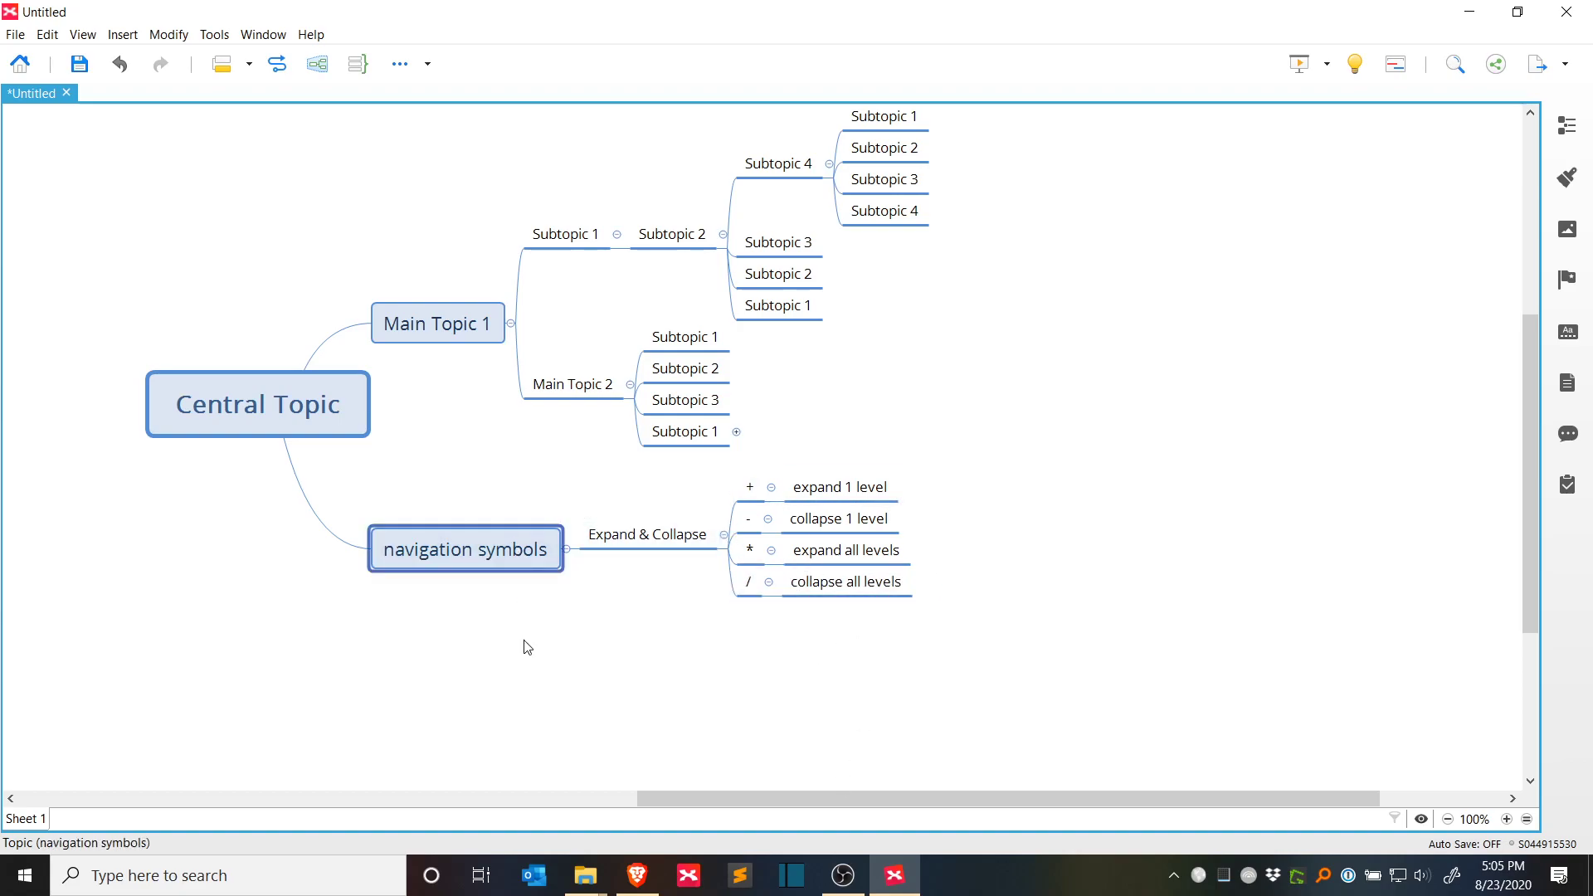
key("F2")
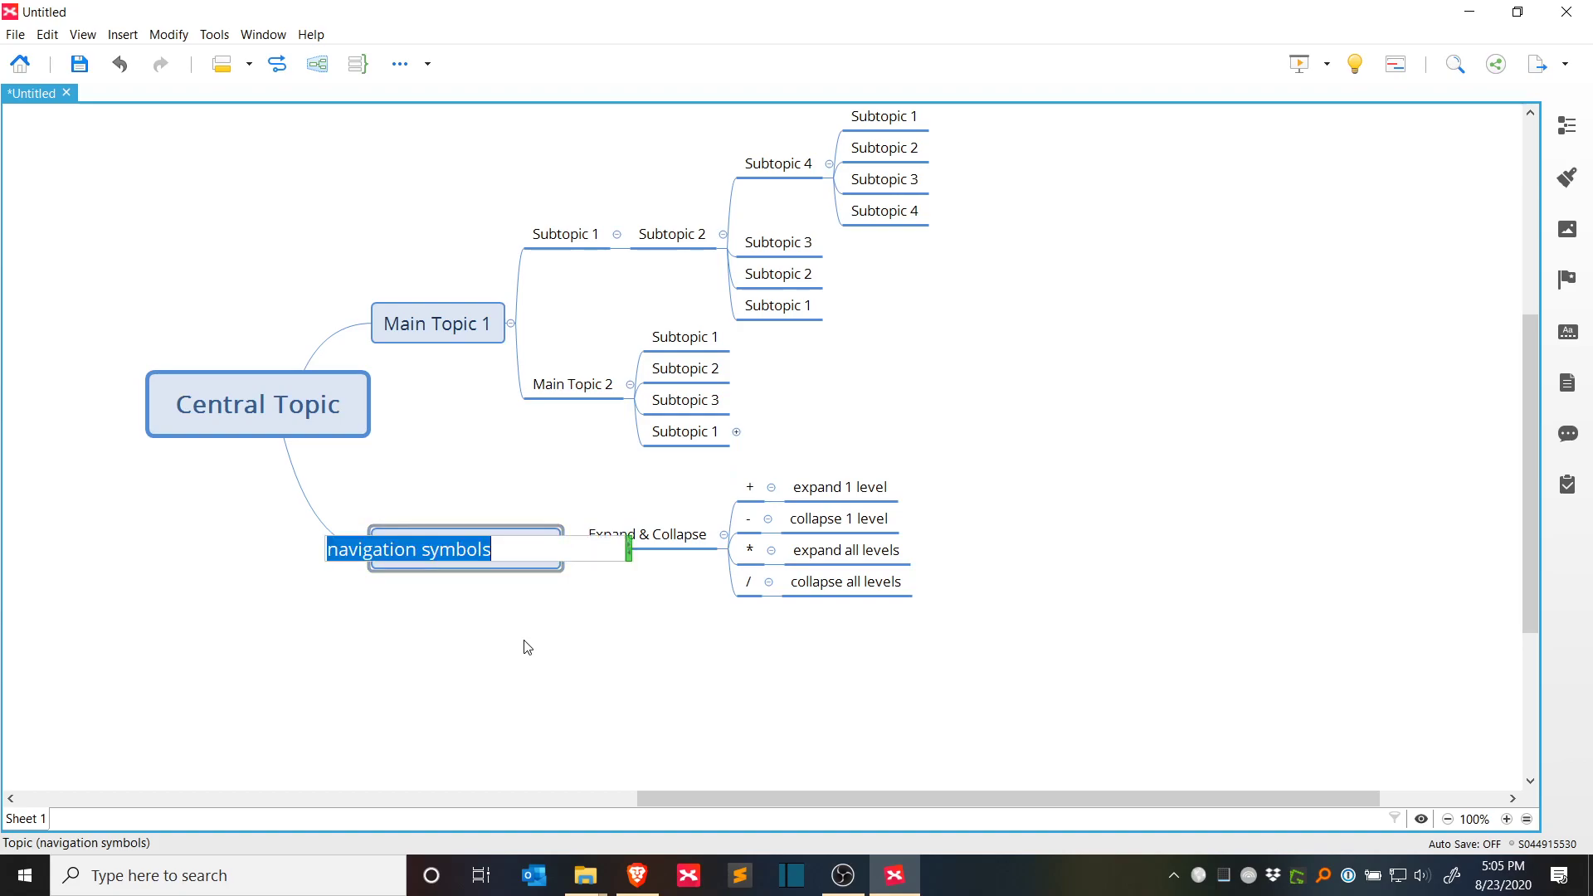
type("keyboard ")
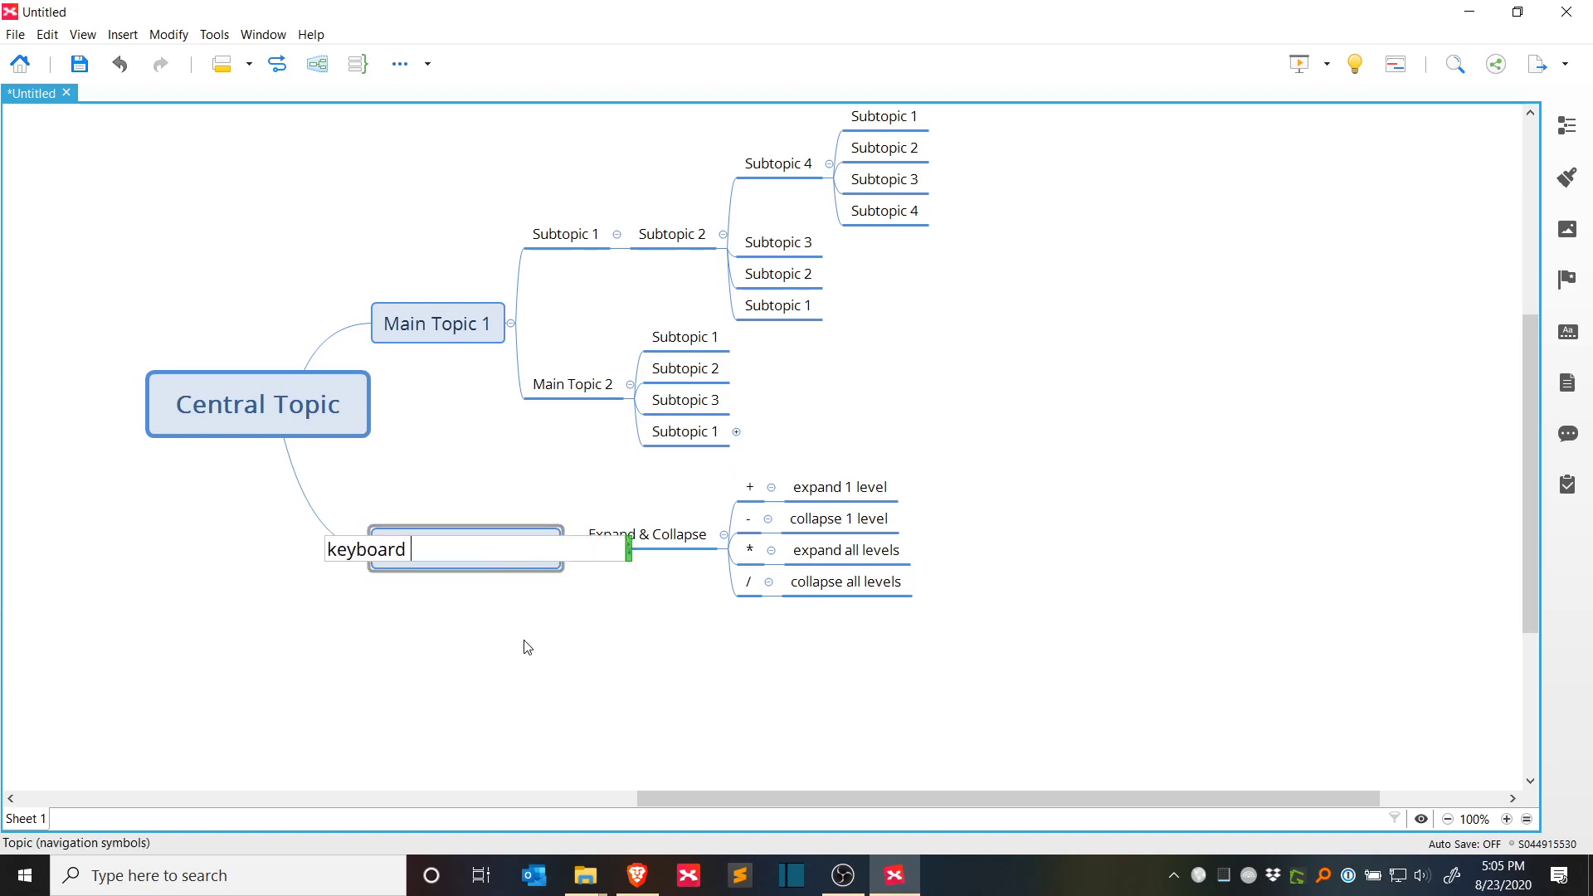
type("shortcuts")
key("Return")
Step: Delete Main Topic 1 with all its branches and rename the Central Topic as "Navigation"
left_click(464, 330)
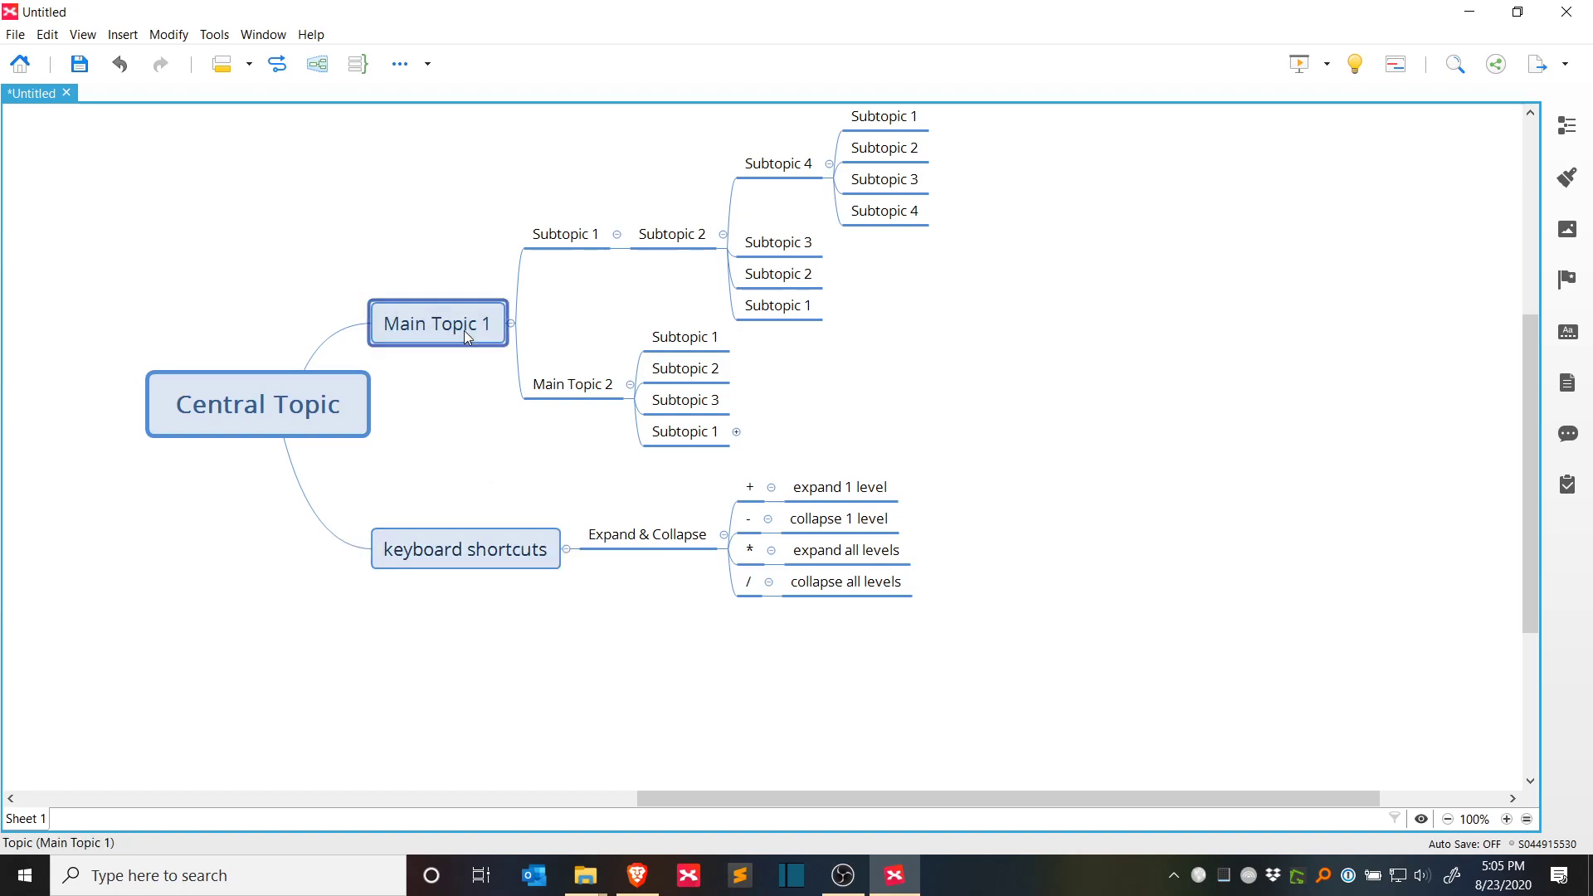
key("Delete")
left_click(260, 402)
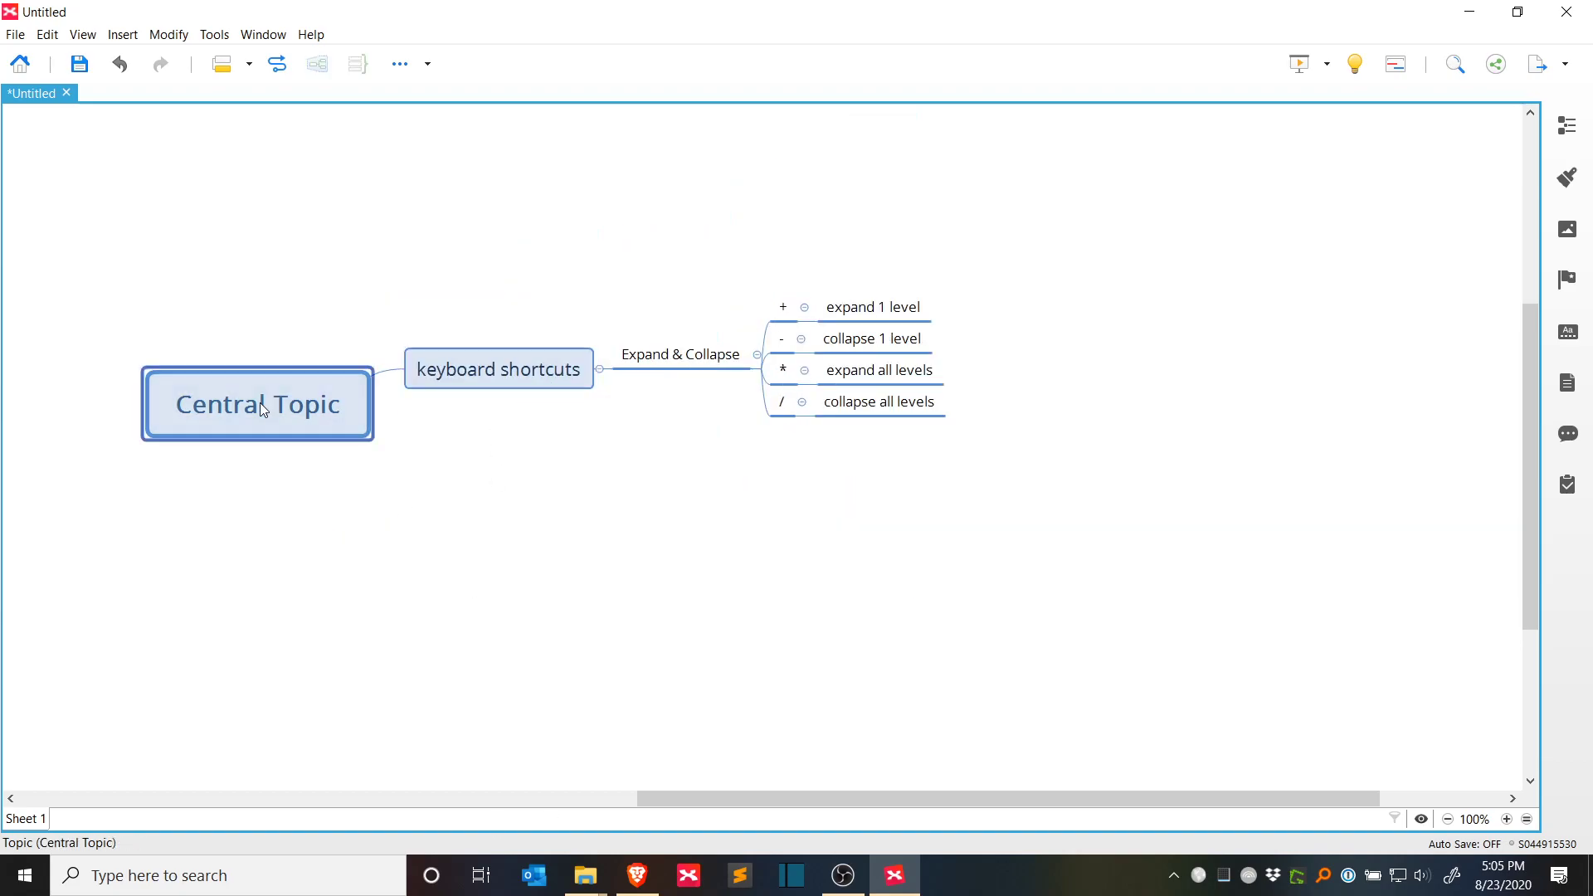
type("Navigation")
key("Return")
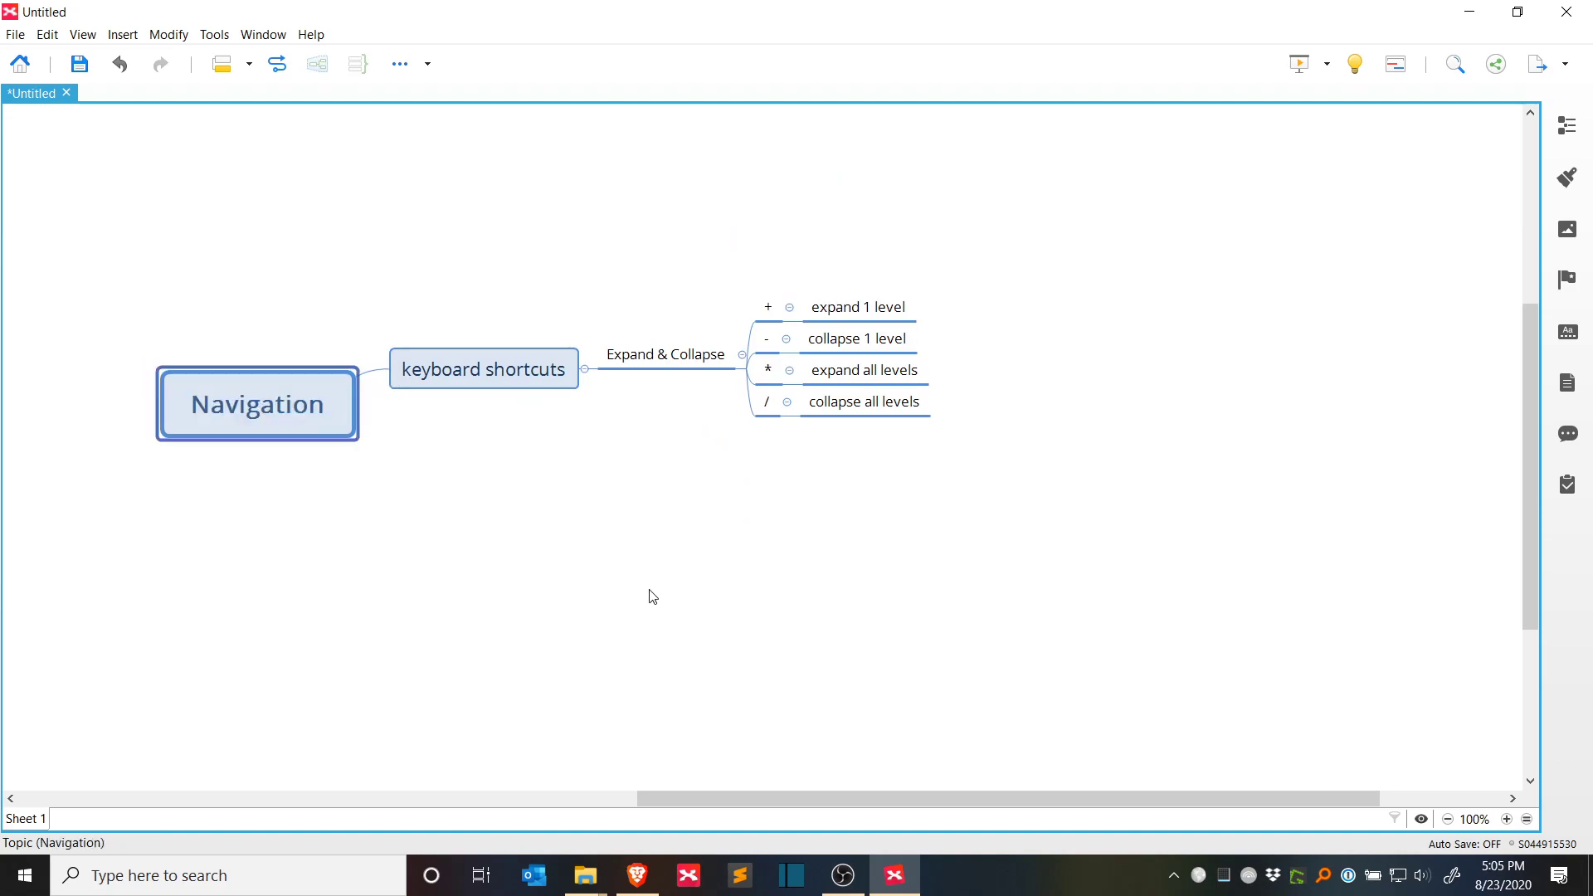
left_click_drag(654, 594, 570, 580)
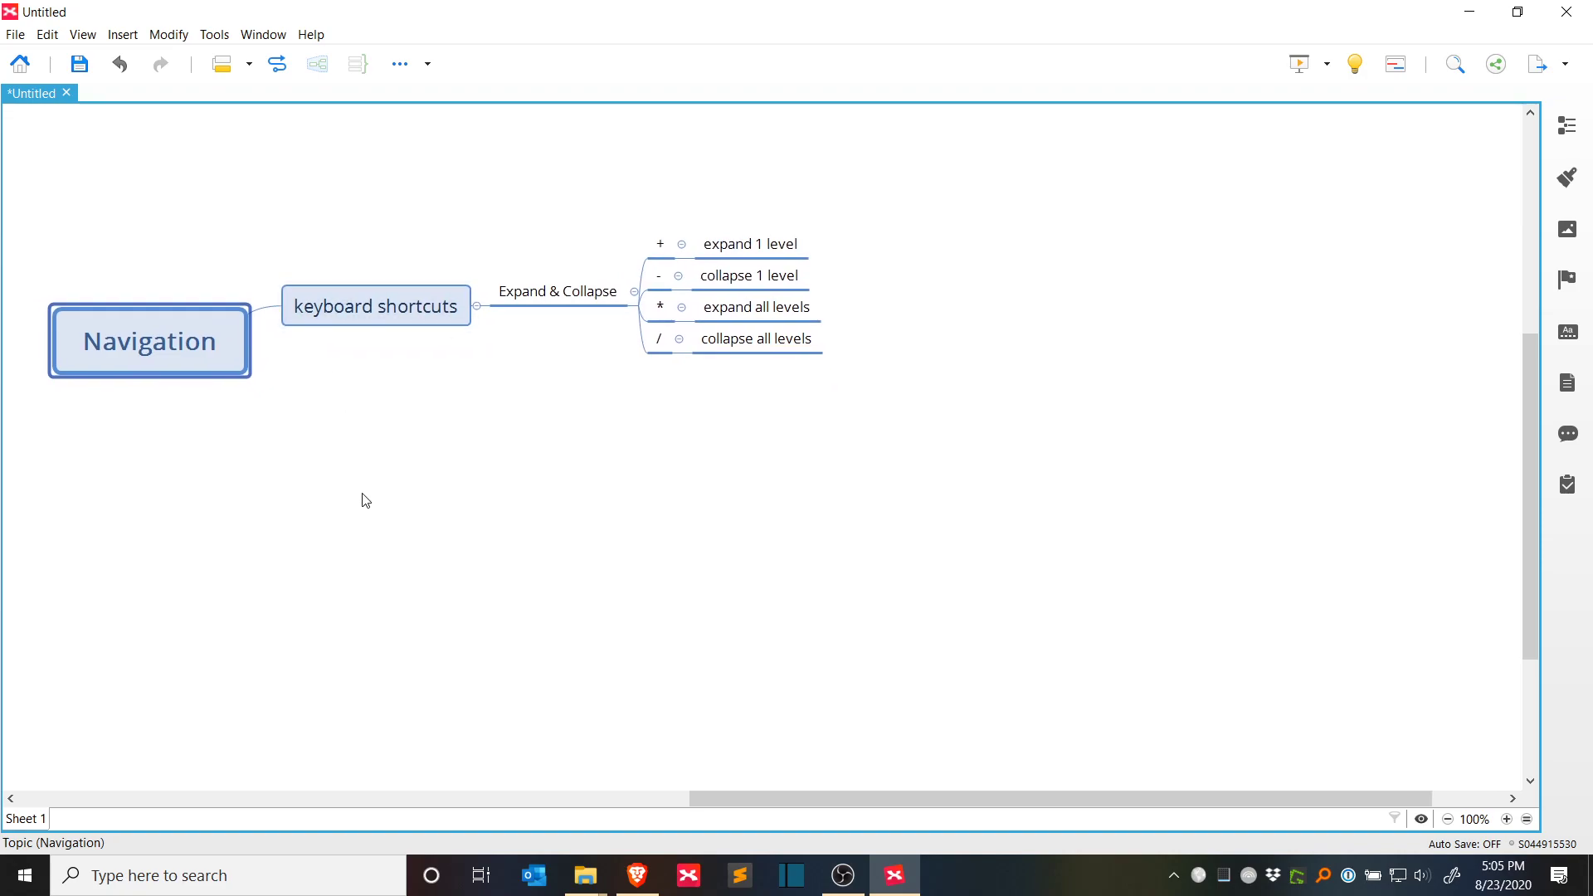
left_click(398, 564)
left_click(579, 293)
left_click(341, 299)
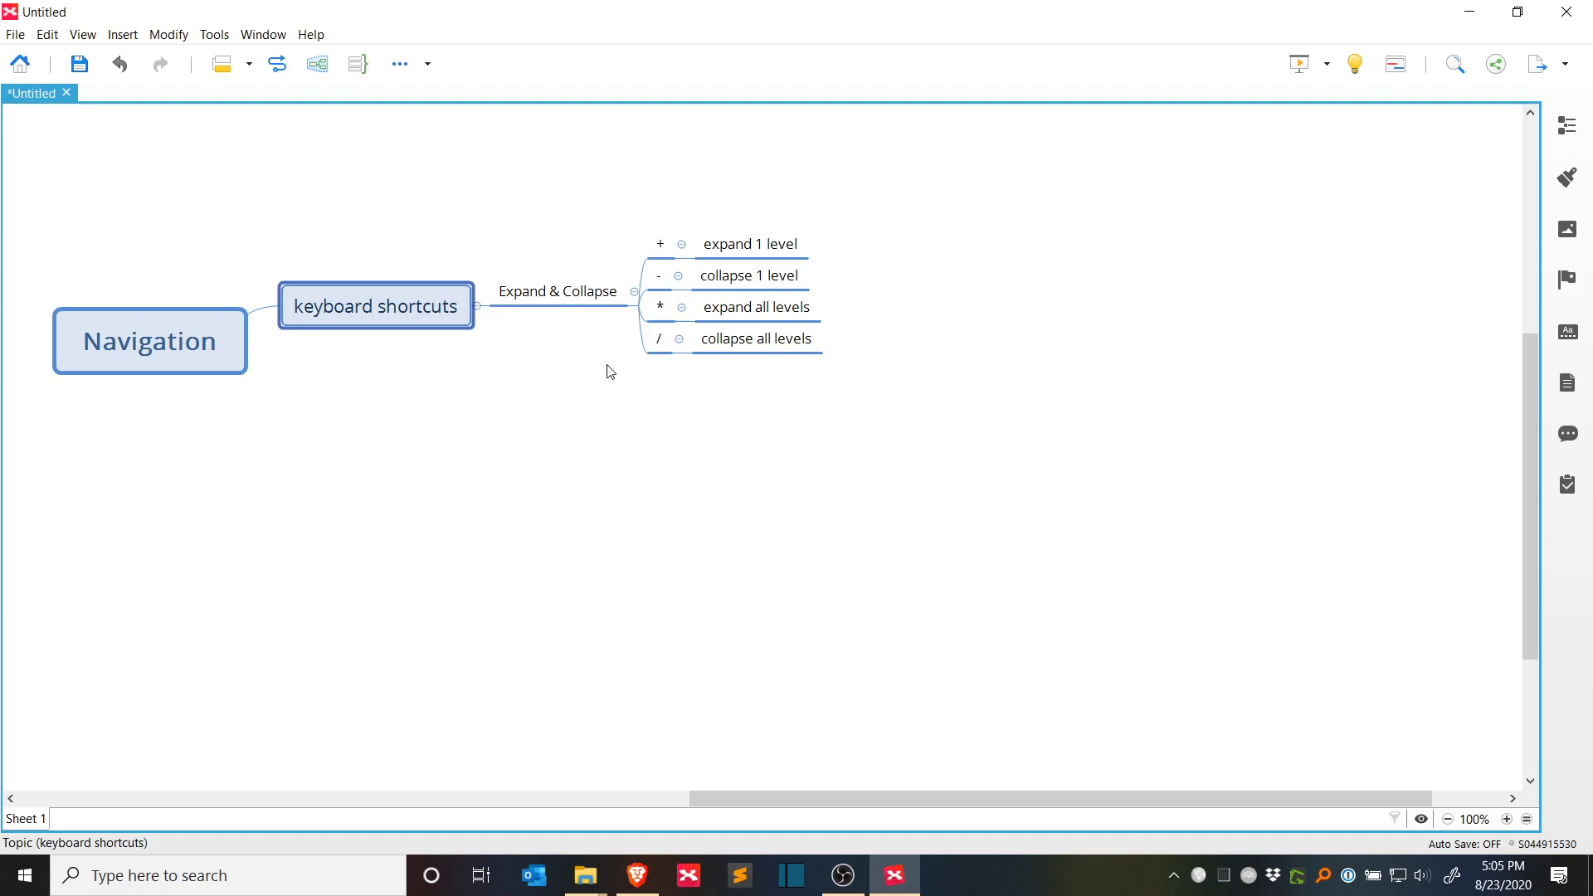
left_click_drag(680, 592, 678, 555)
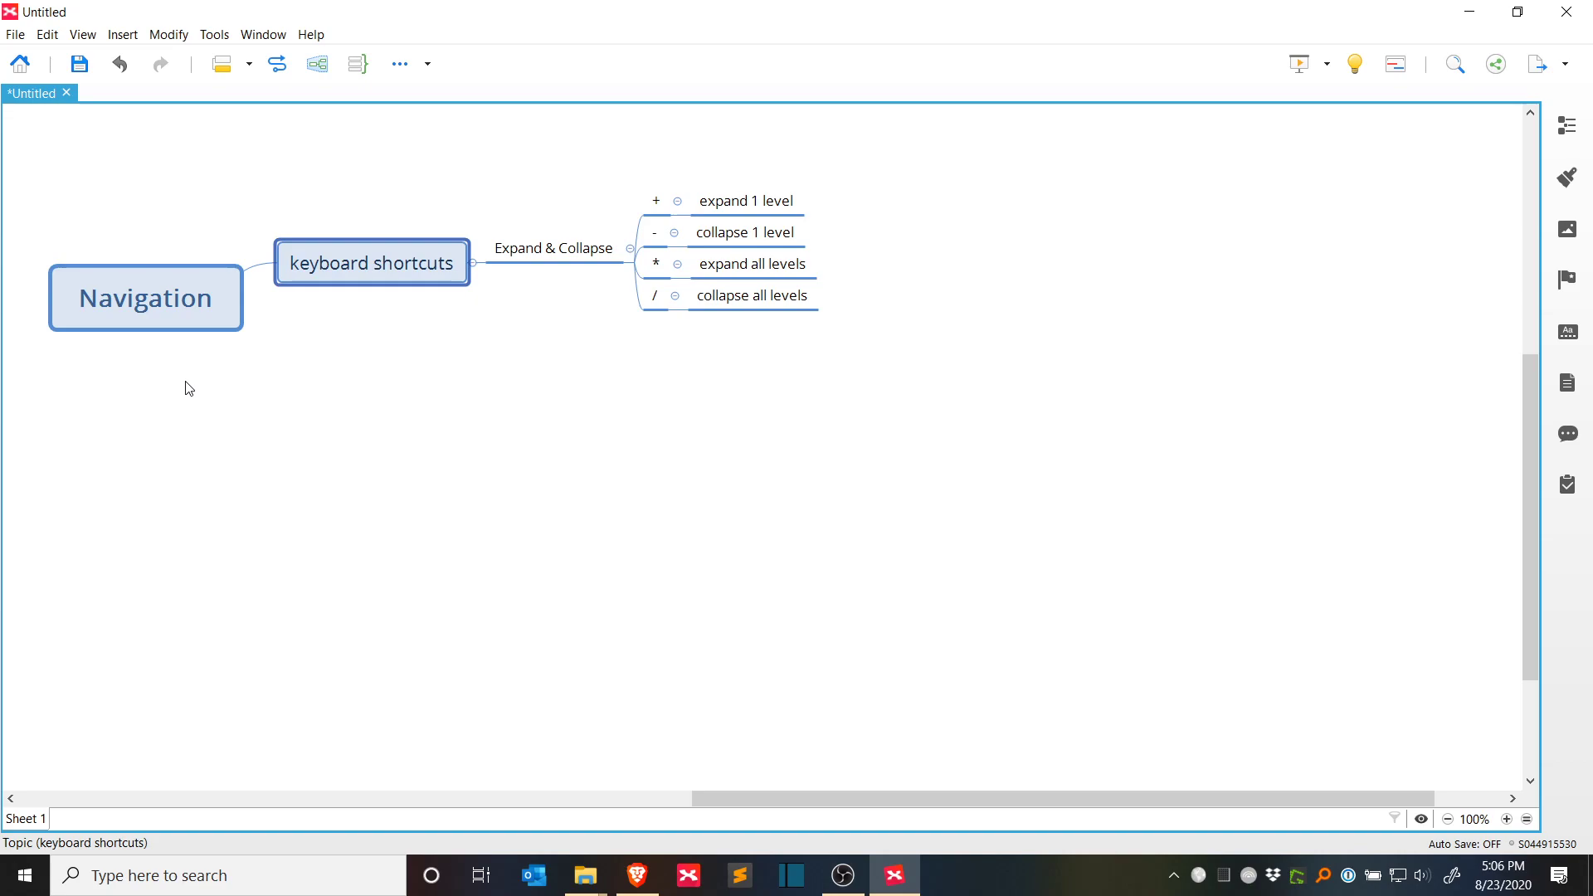
scroll(822, 535, "down", 1)
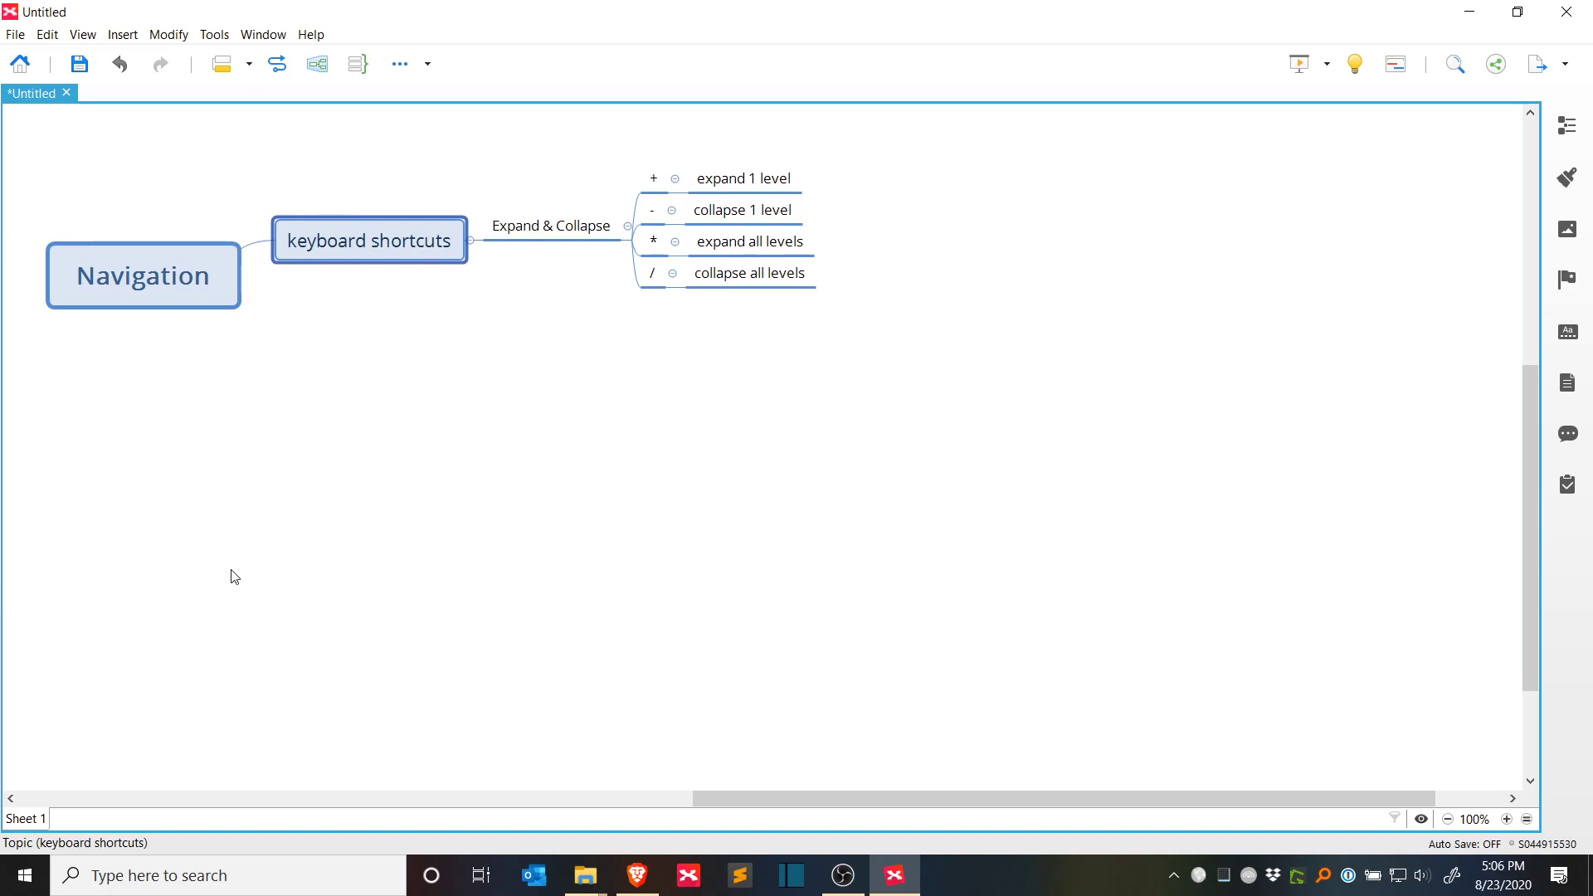
scroll(711, 527, "right", 1)
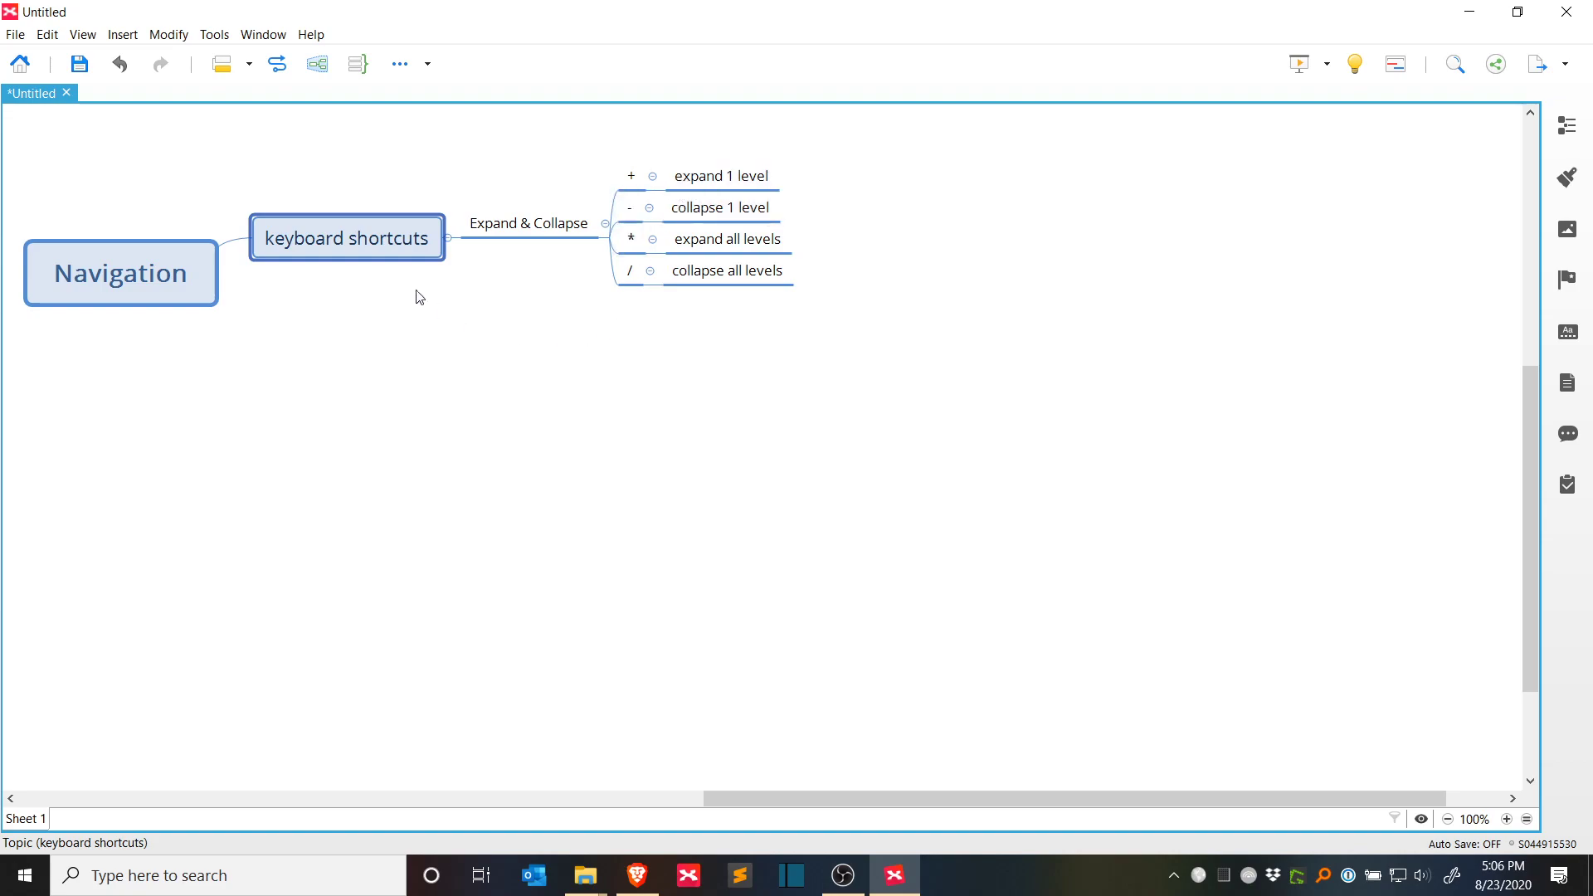
Step: Add a second main topic named "mouse" to the Navigation central topic
left_click(405, 451)
left_click(91, 272)
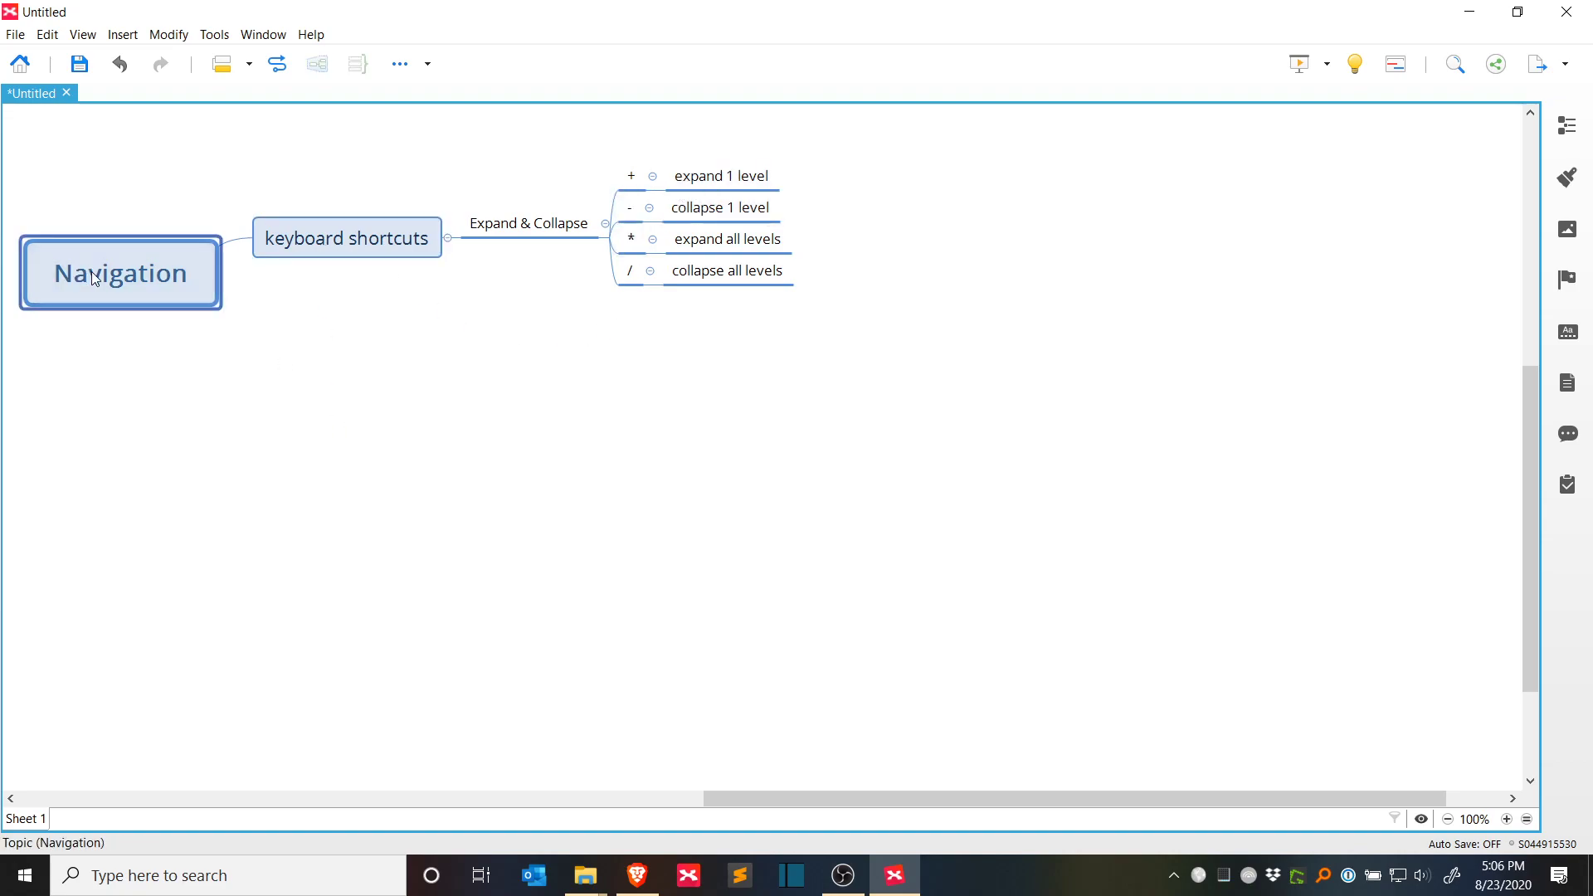
key("Tab")
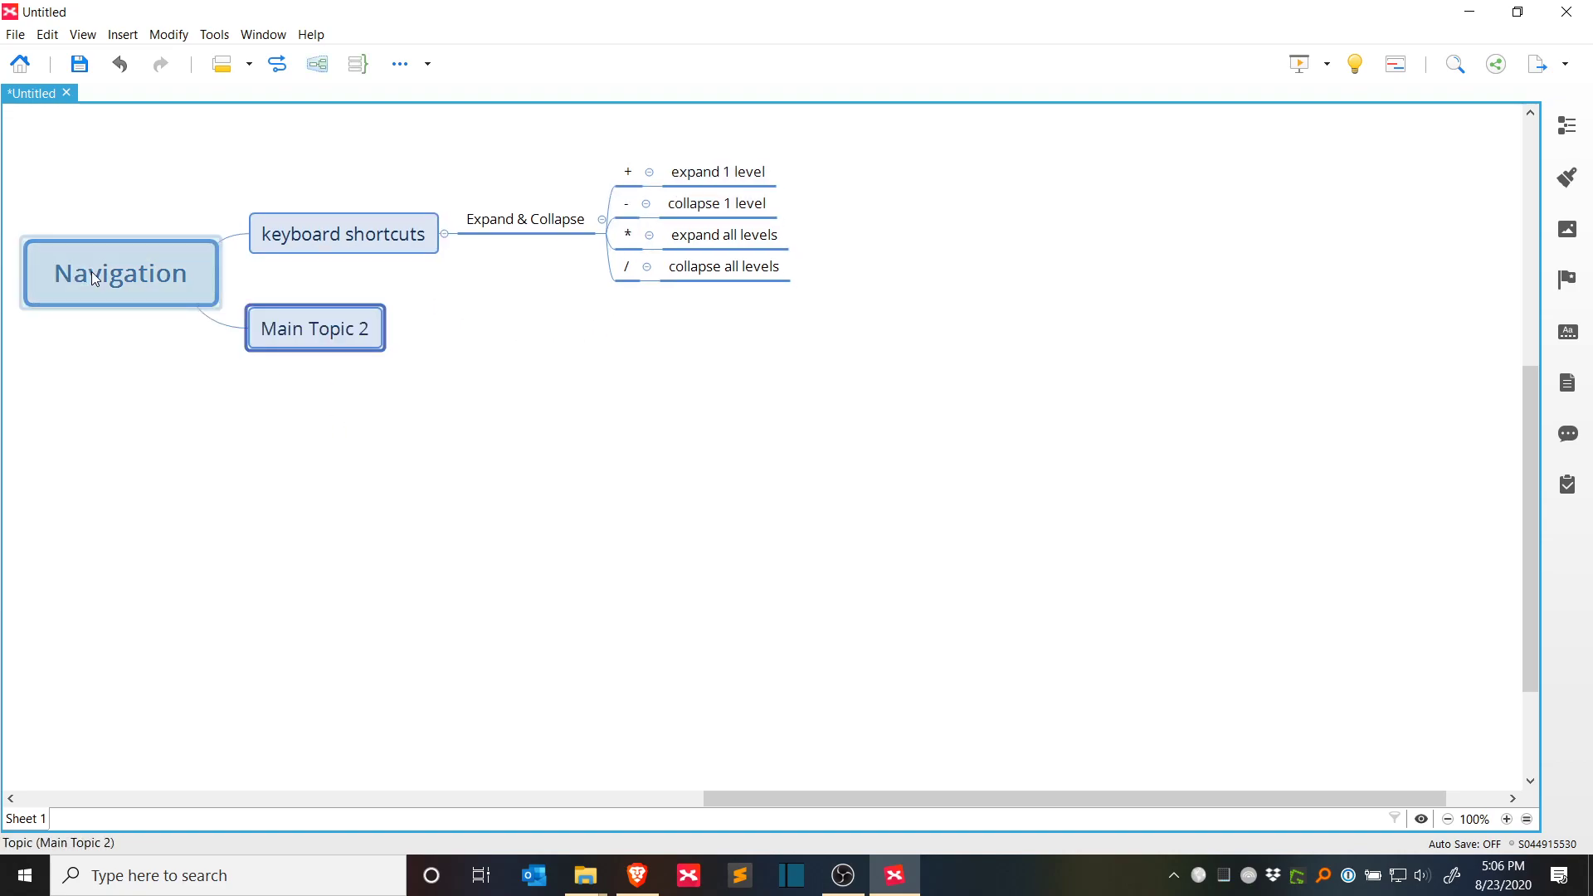
type("mouse")
key("Return")
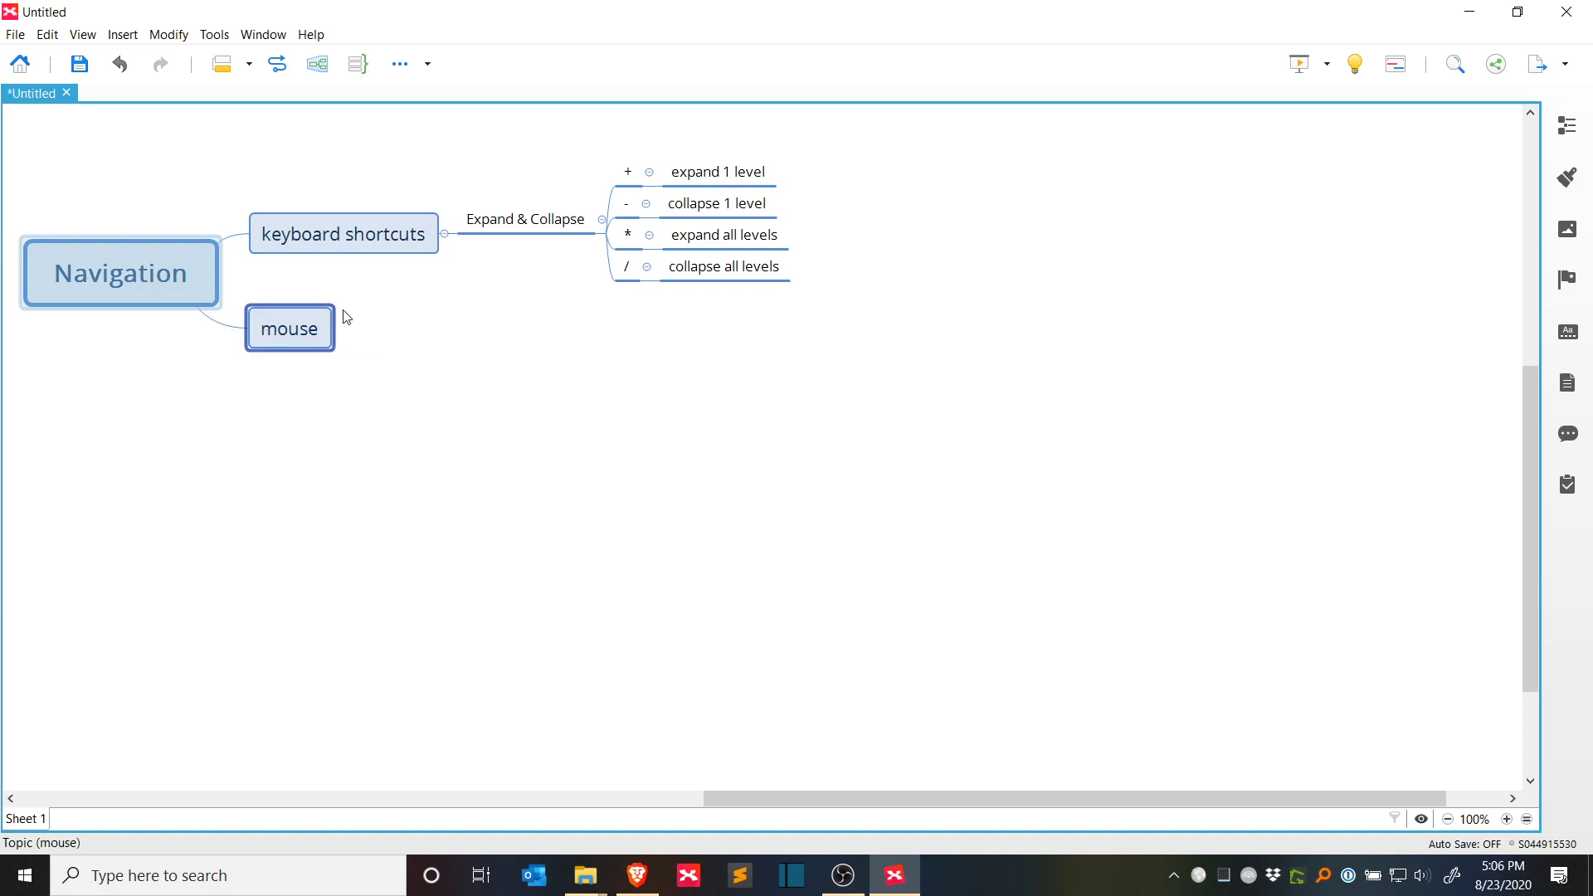
key("Escape")
Step: Add a subtopic named "Creating nodes" under the keyboard shortcuts topic
left_click(350, 344)
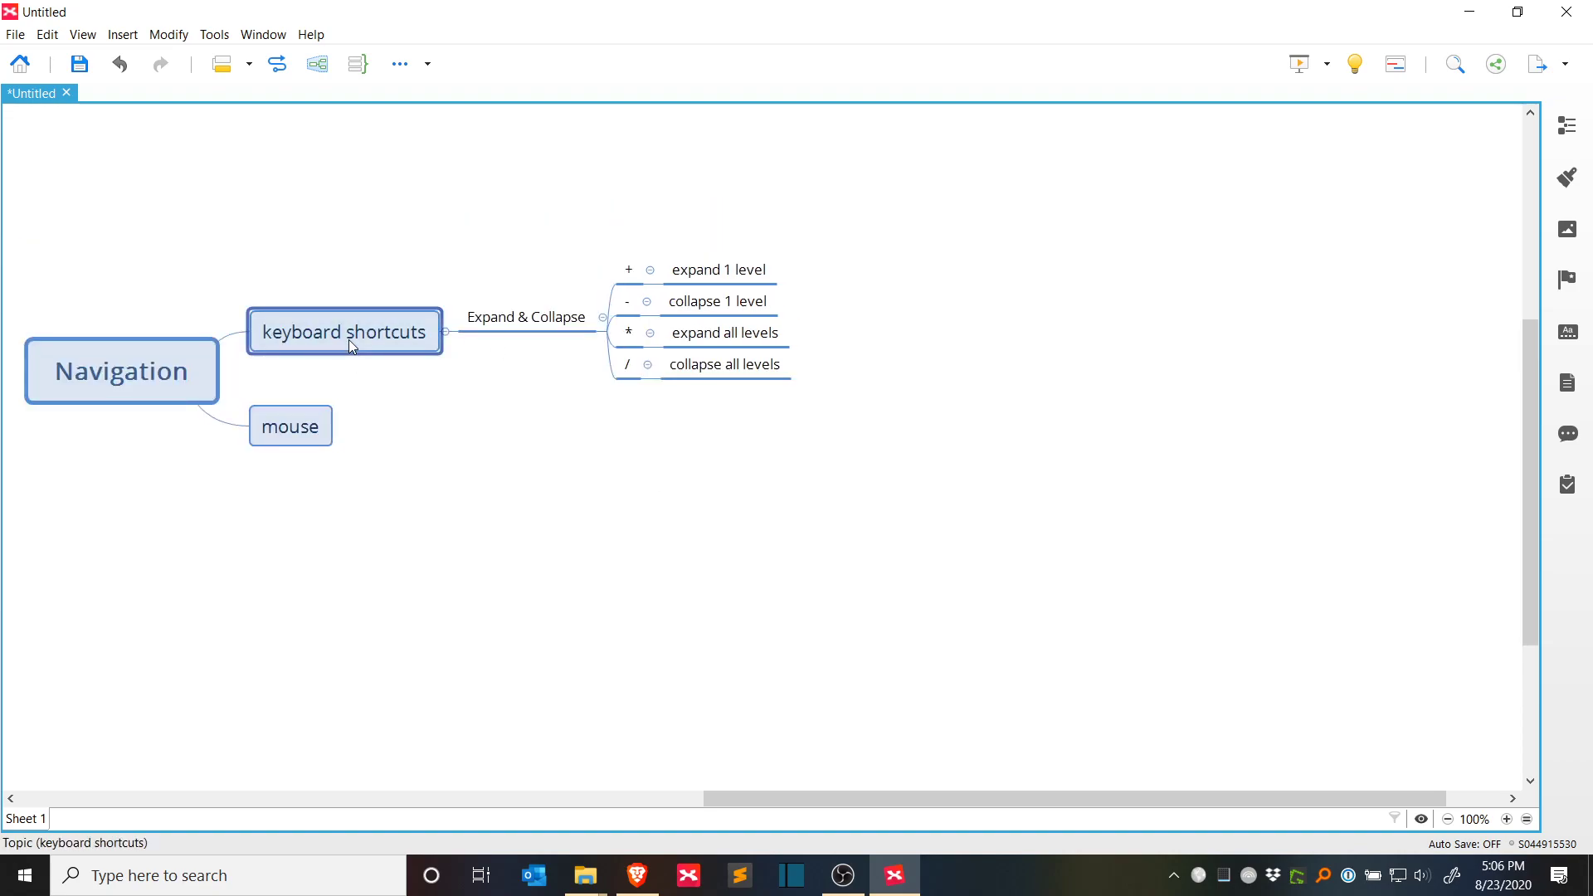
key("Tab")
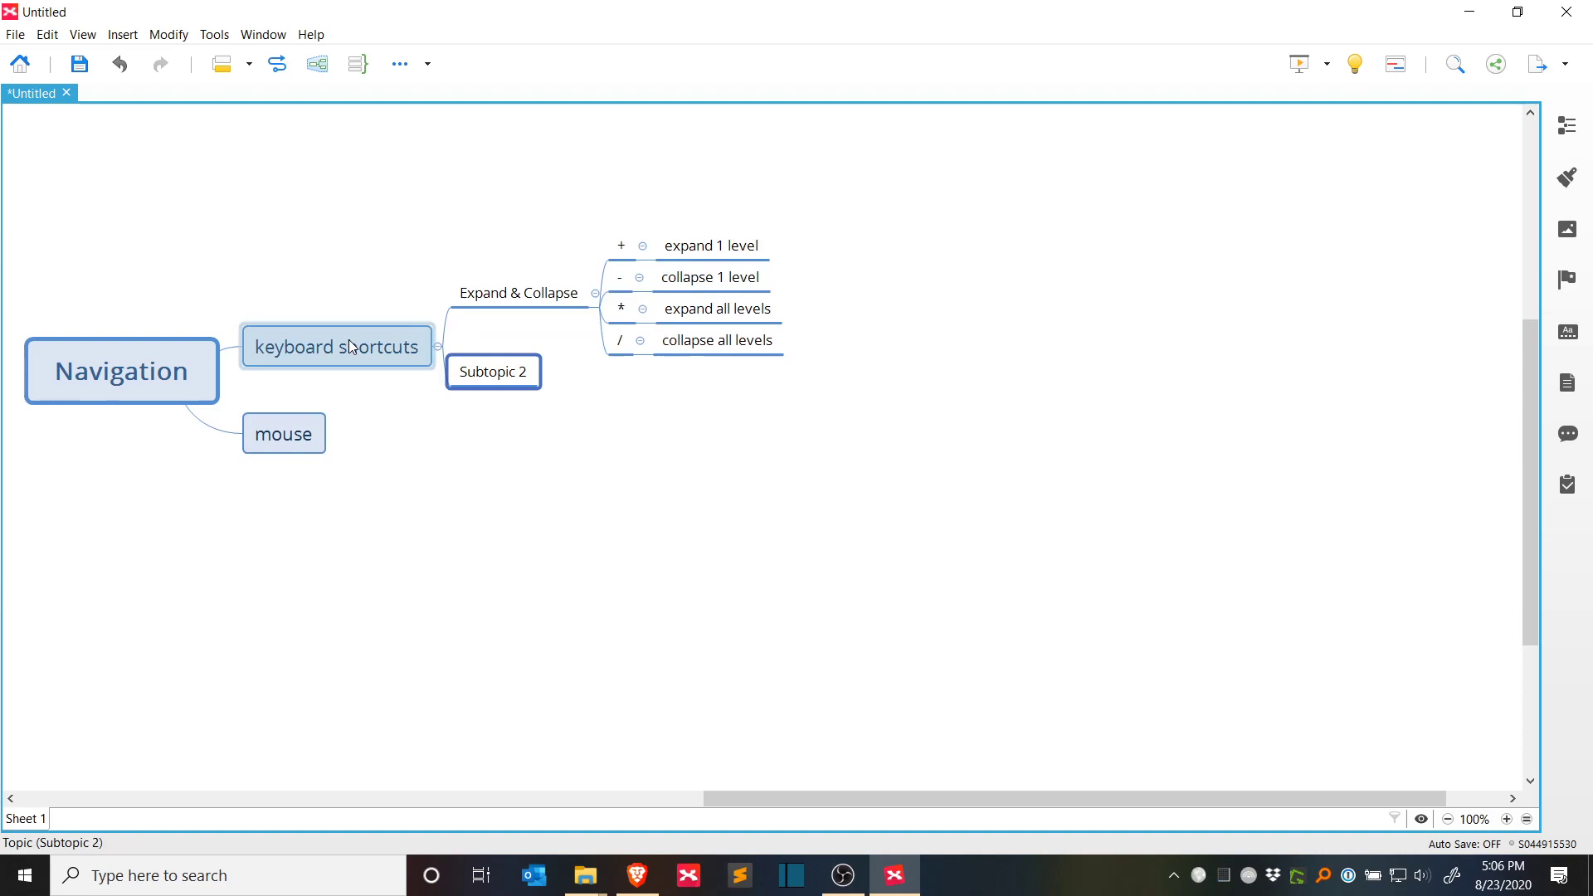
type("Creat")
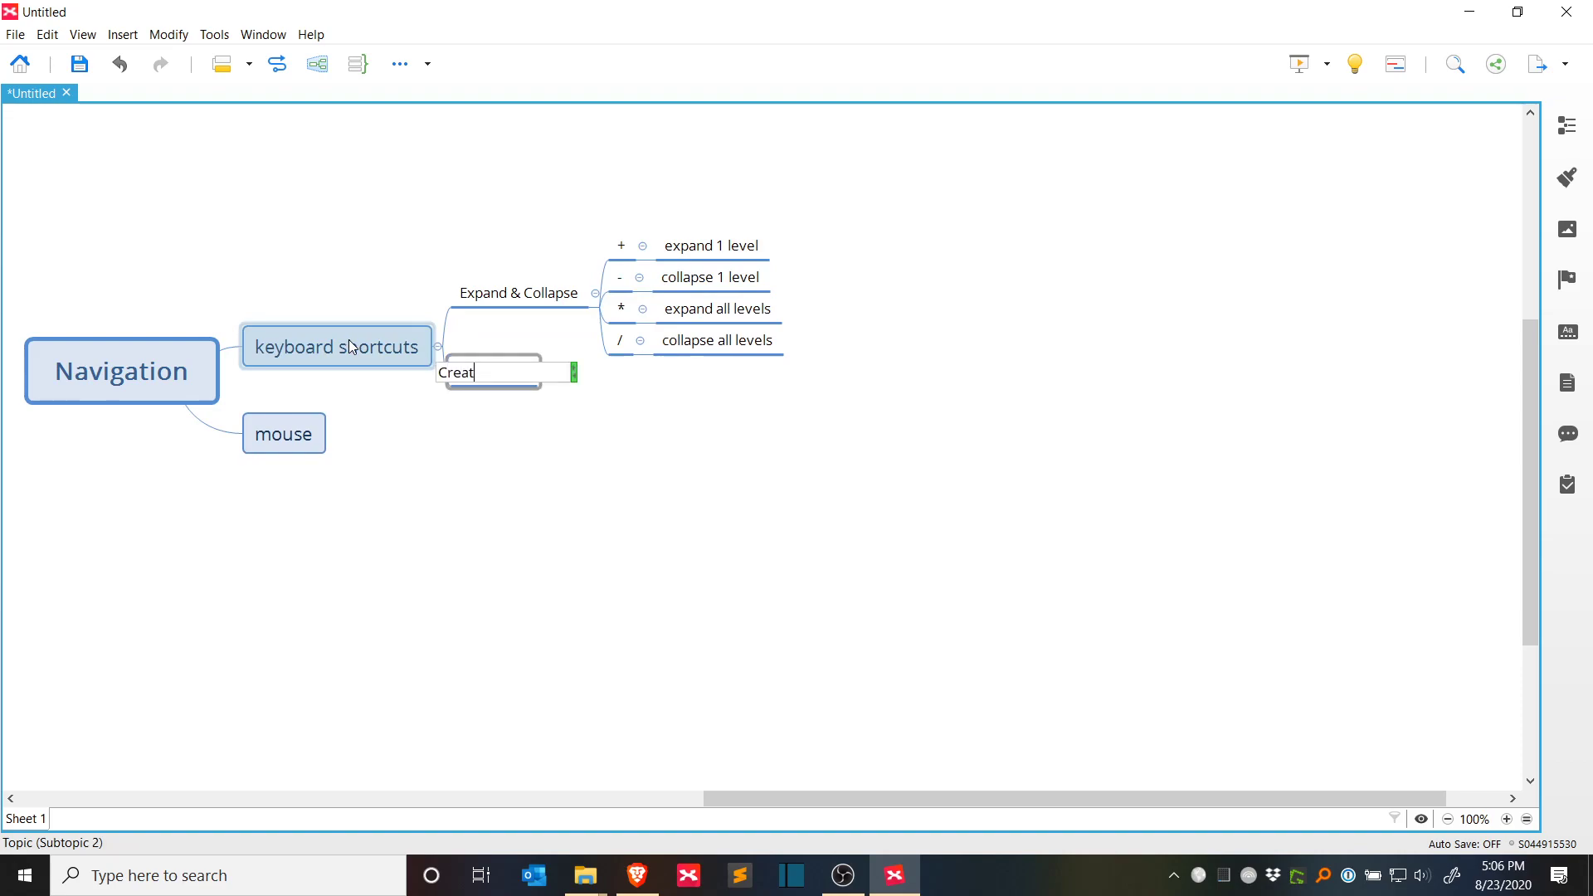
type("ing nodes")
Step: Add two subtopics named "Enter" and "Tab" under the Creating nodes topic
key("Tab")
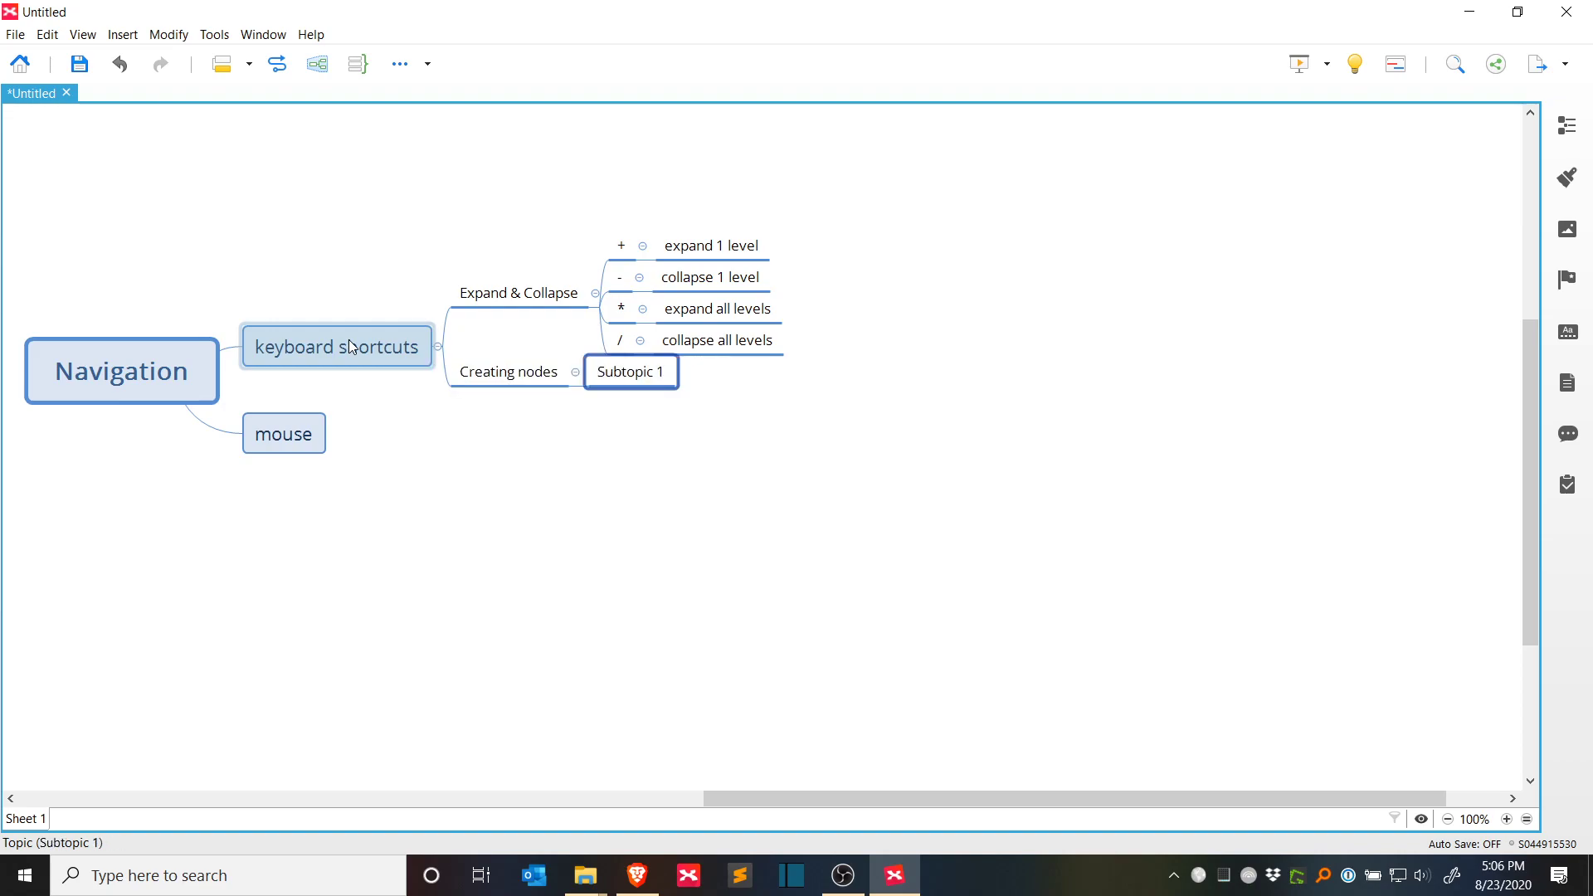
type("Enter")
key("Return")
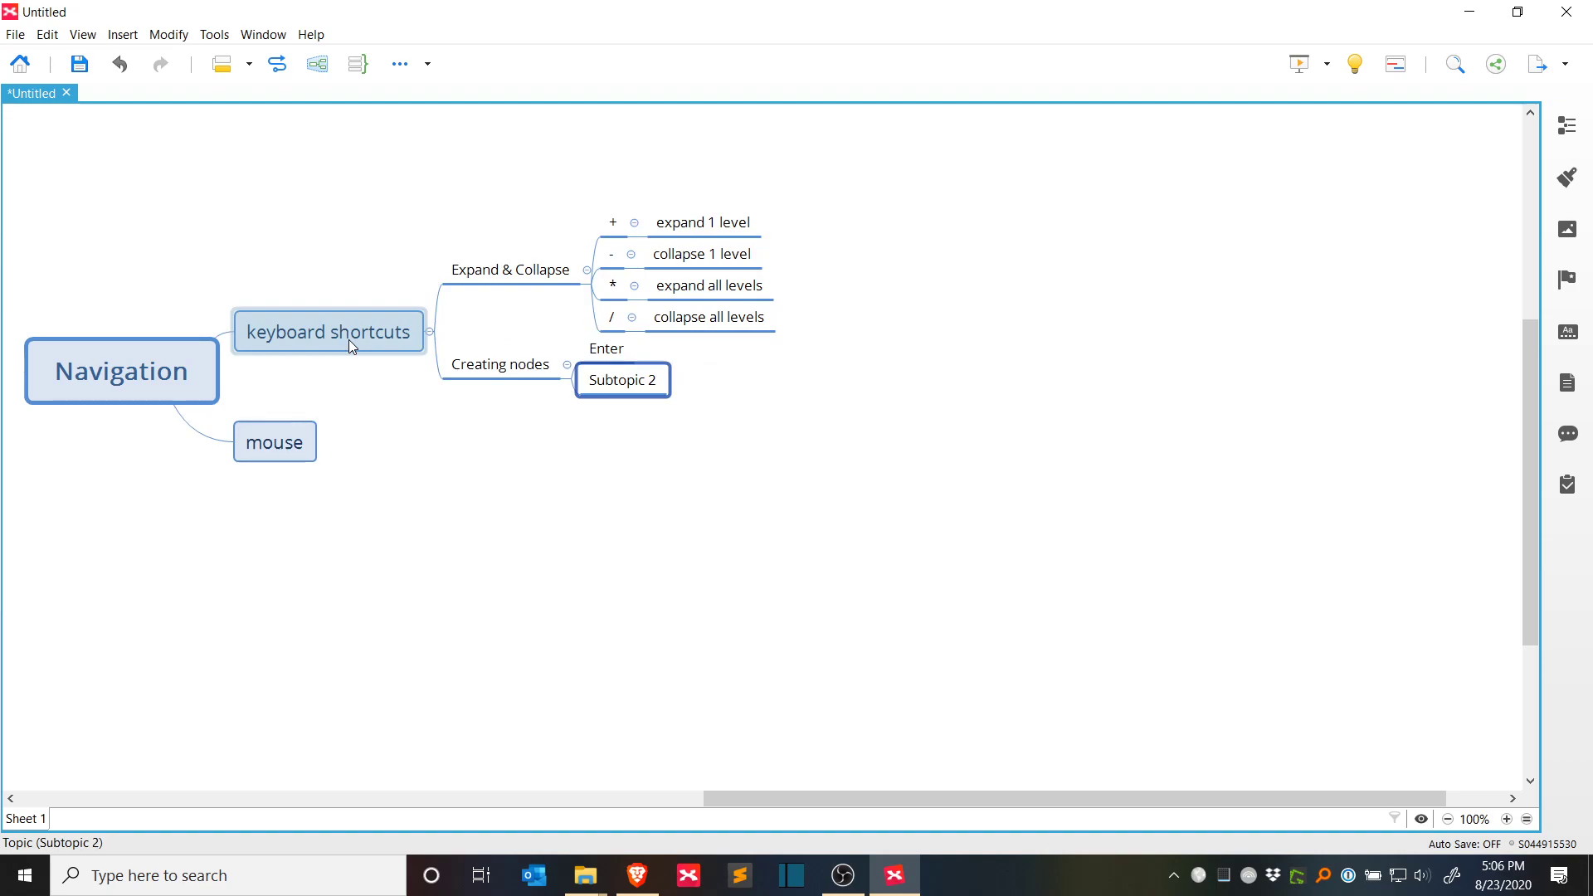
type("Tab")
key("Return")
Step: Add a subtopic reading "Create a sibling node" to the Enter topic
key("Up")
key("Tab")
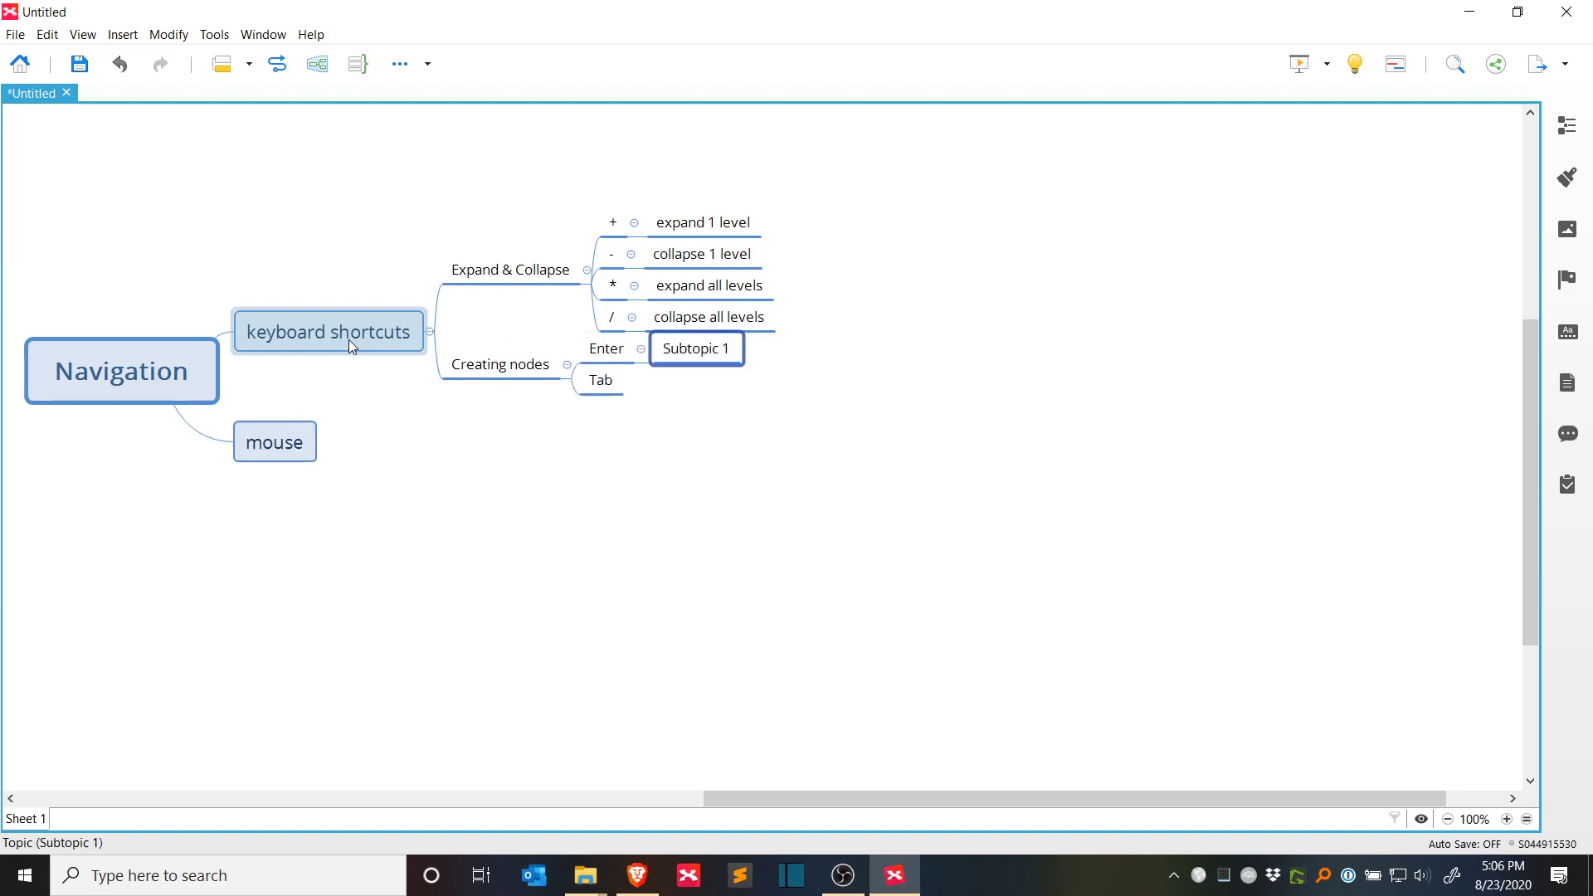
type("Create a ")
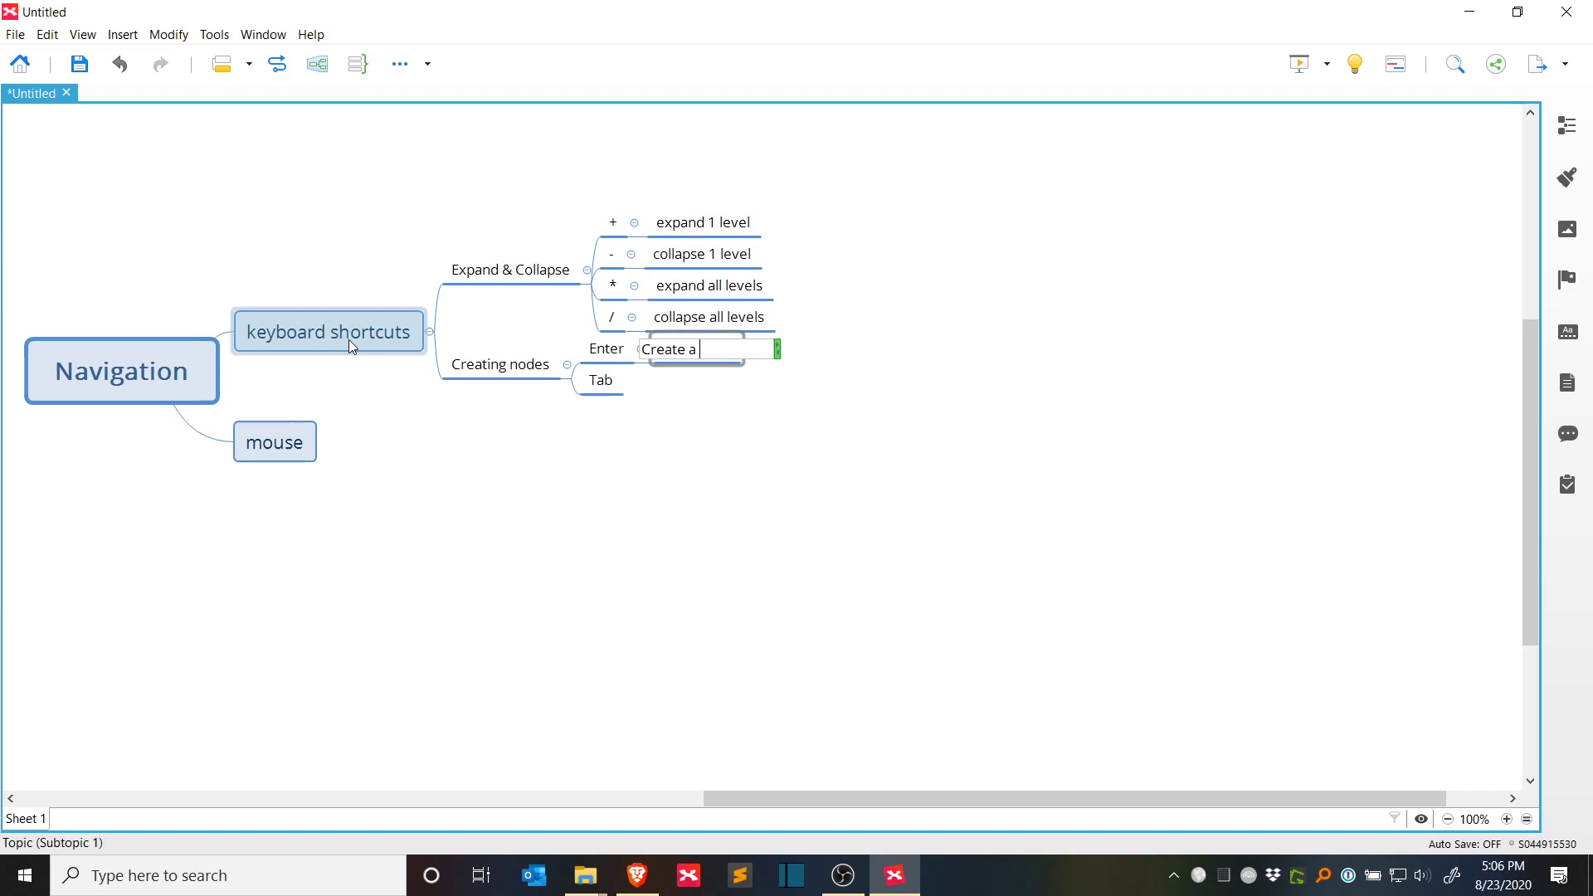
type("sibling node")
key("Return")
Step: Add a subtopic reading "Create a child node" to the Tab topic
key("Left")
key("Down")
key("Tab")
type("Create to a")
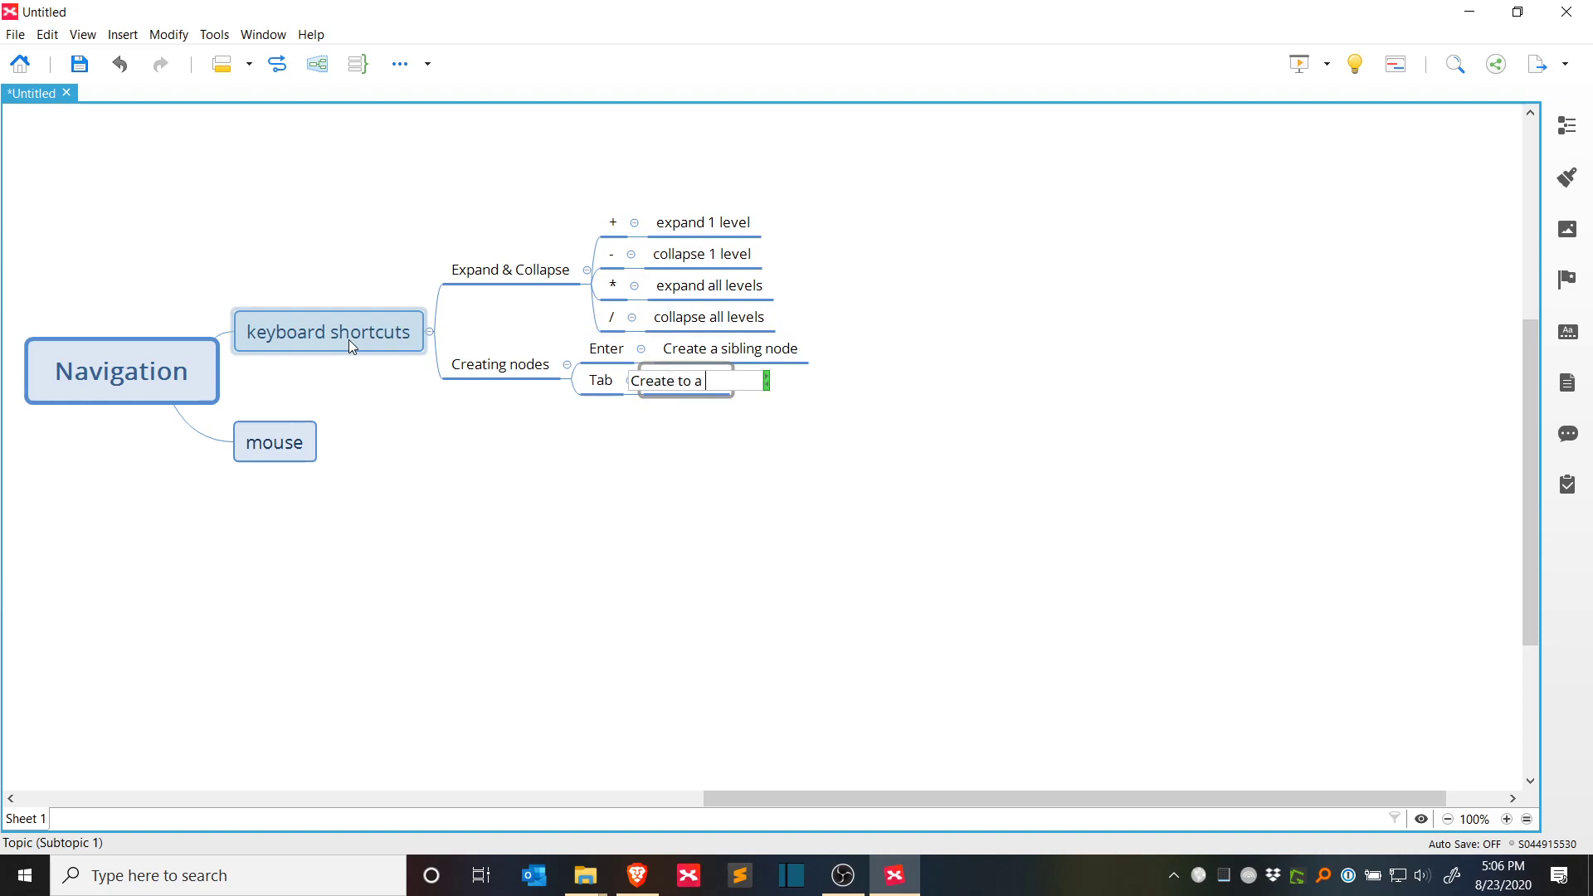
key("BackSpace")
type("a child node")
key("Return")
Step: Select the six key topics +, -, *, /, Enter and Tab together and make their text bold and blue
key("Left")
key("Up")
left_click(625, 189)
left_click_drag(624, 184, 597, 332)
left_click(605, 349, "ctrl")
left_click(594, 383, "ctrl")
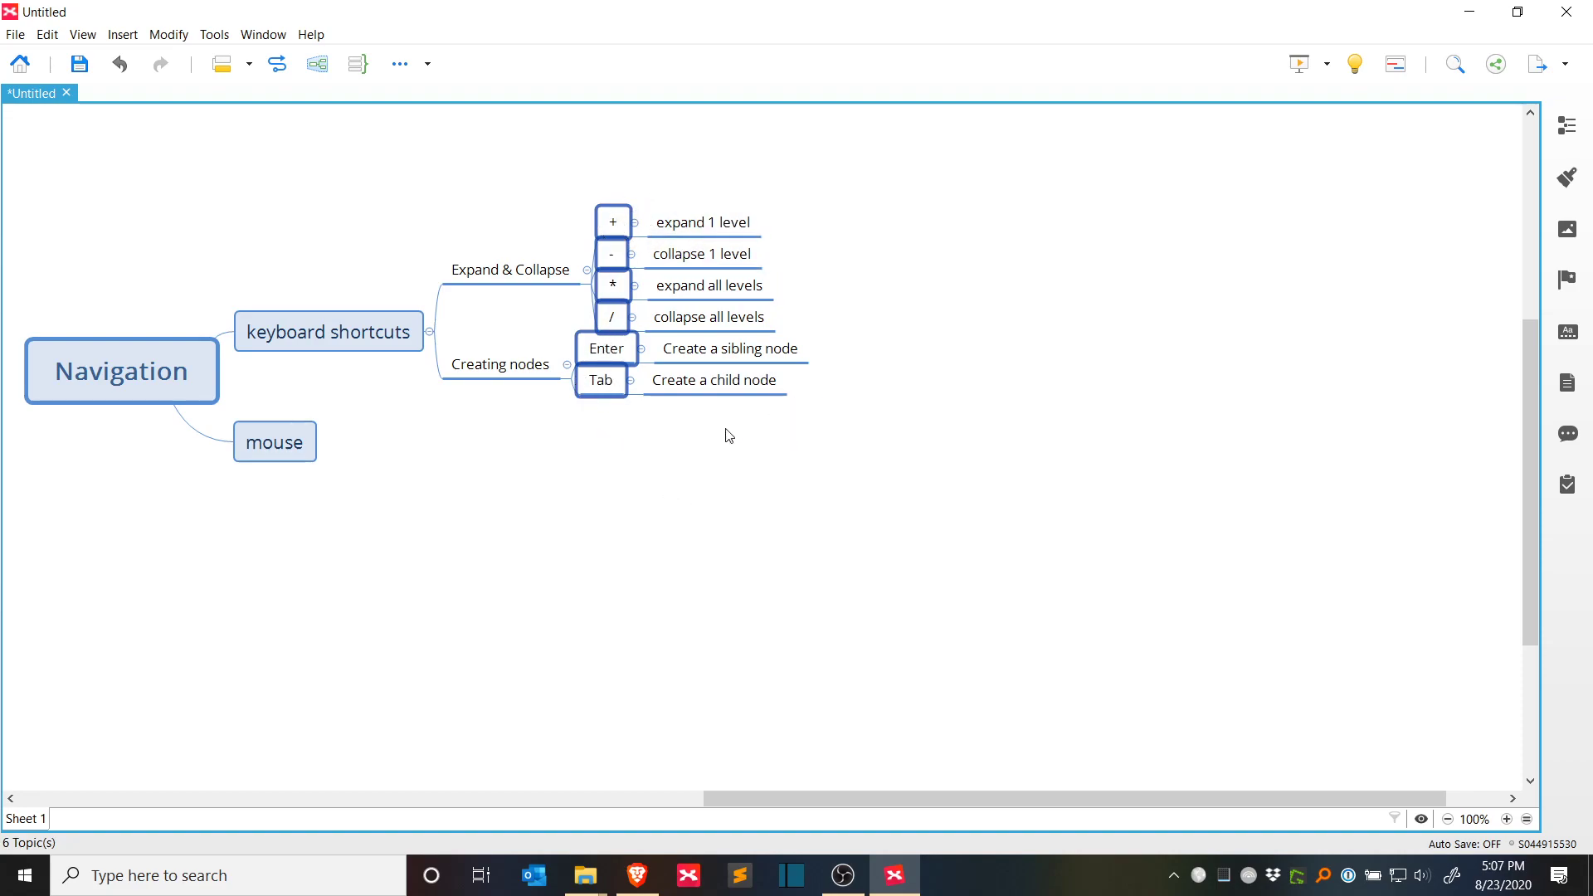
left_click(1566, 178)
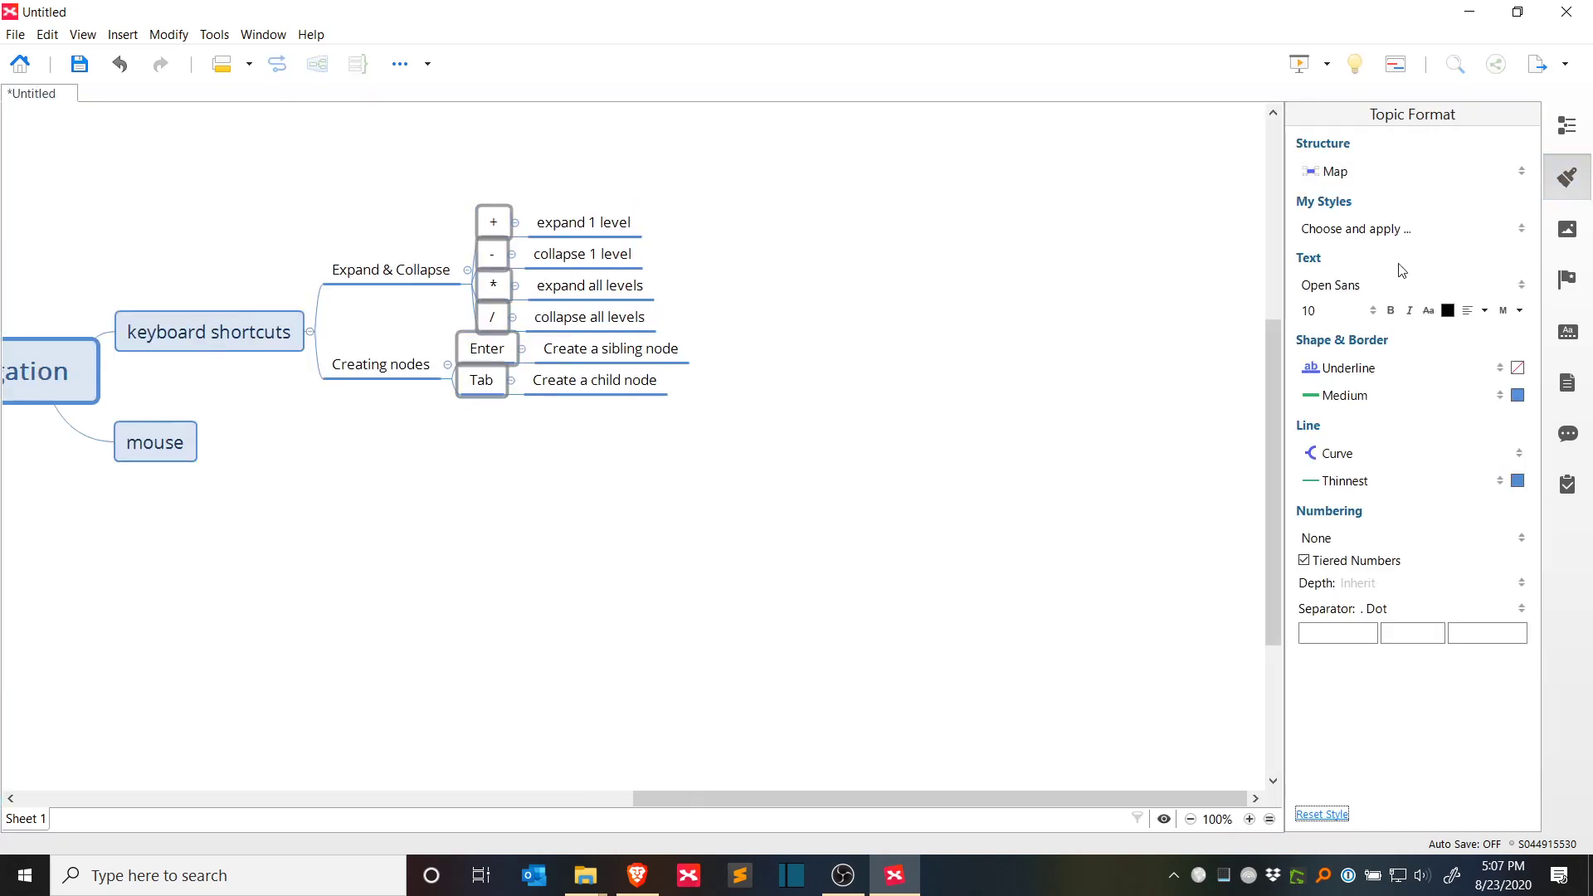
left_click(1392, 311)
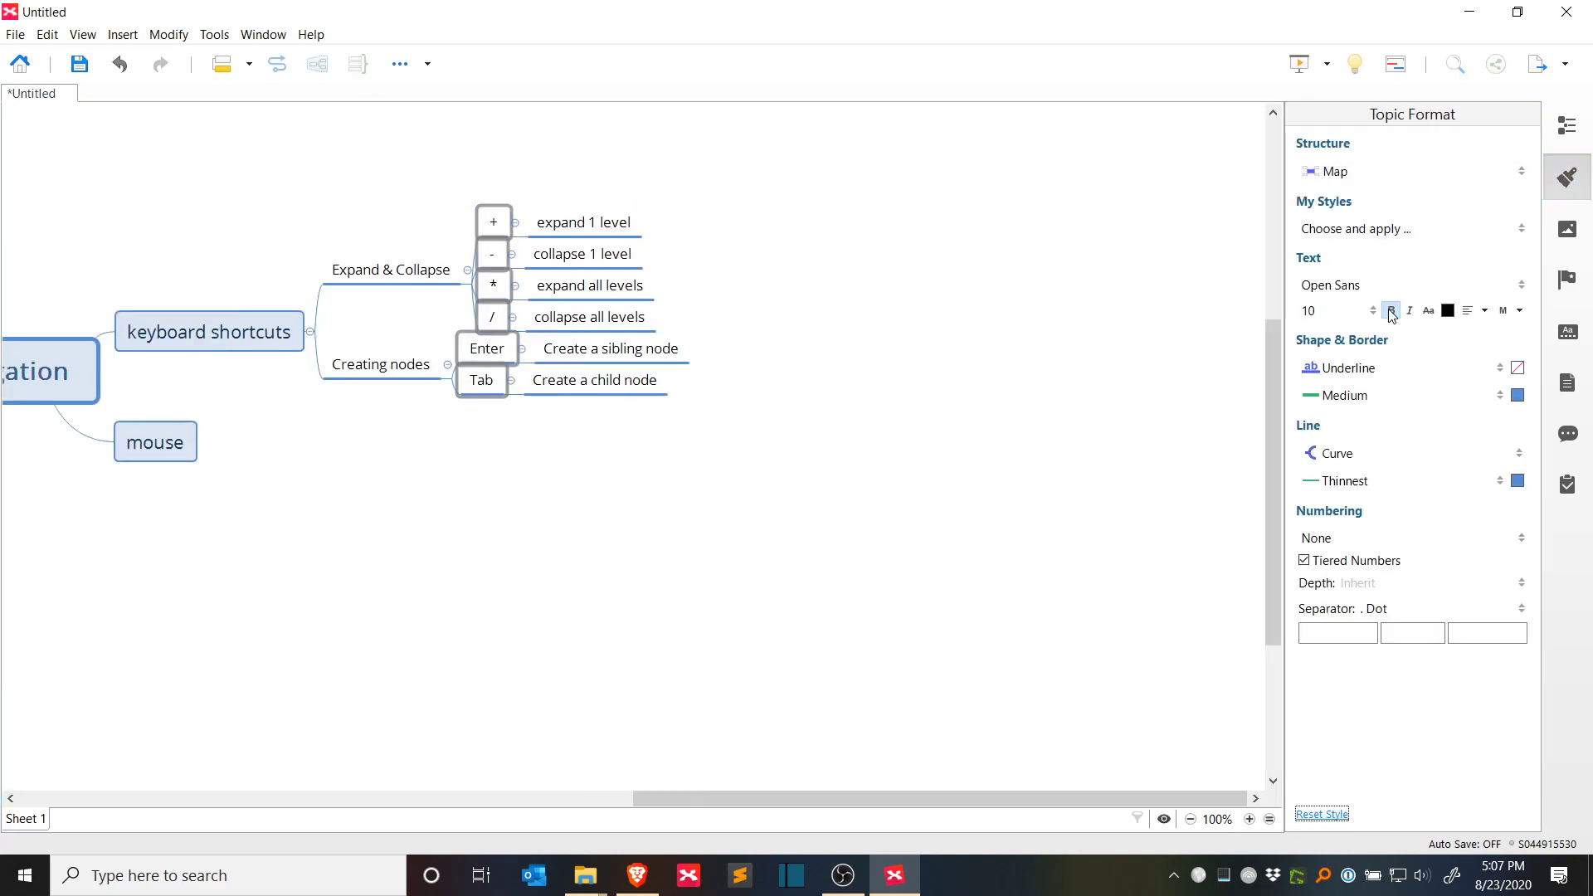
left_click(1449, 312)
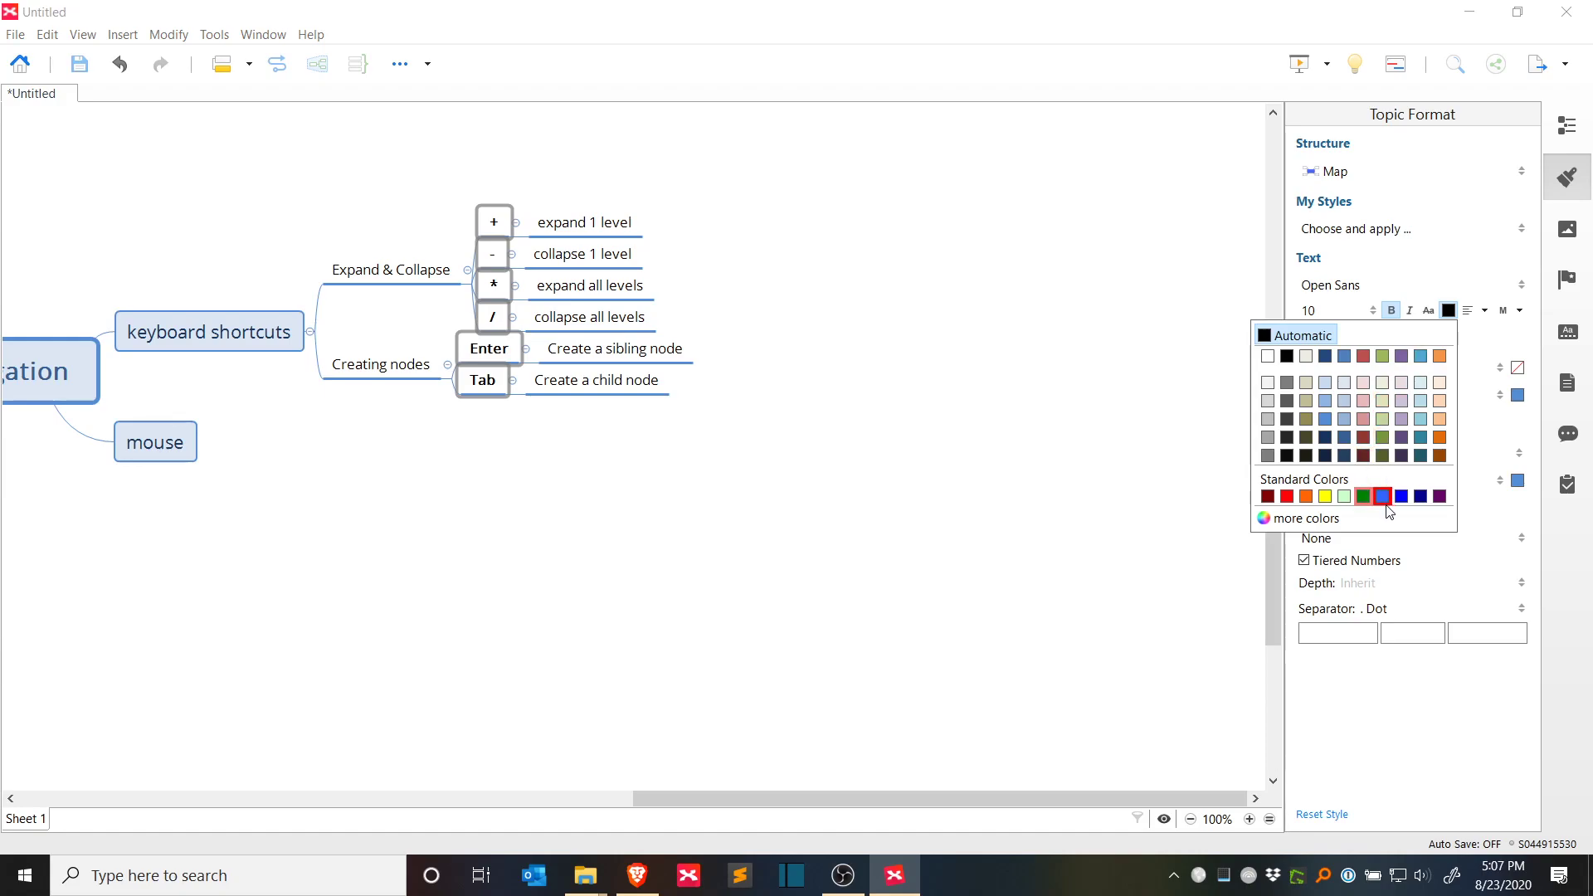
left_click(1400, 496)
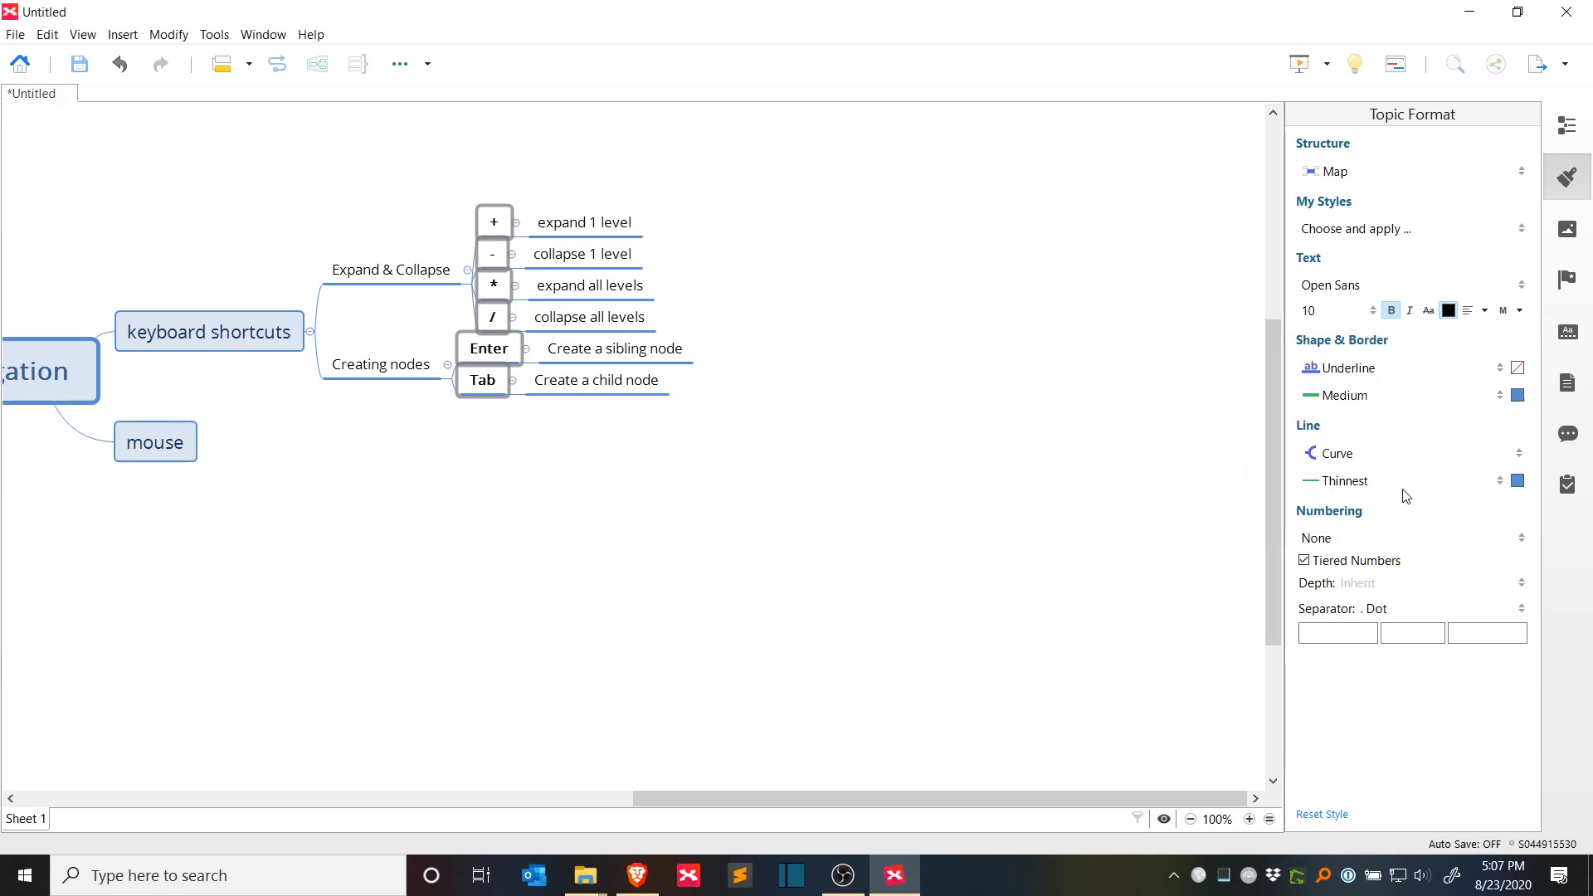
Step: Set the font of the selected key topics to Courier New and close the topic formatting options
left_click(1347, 289)
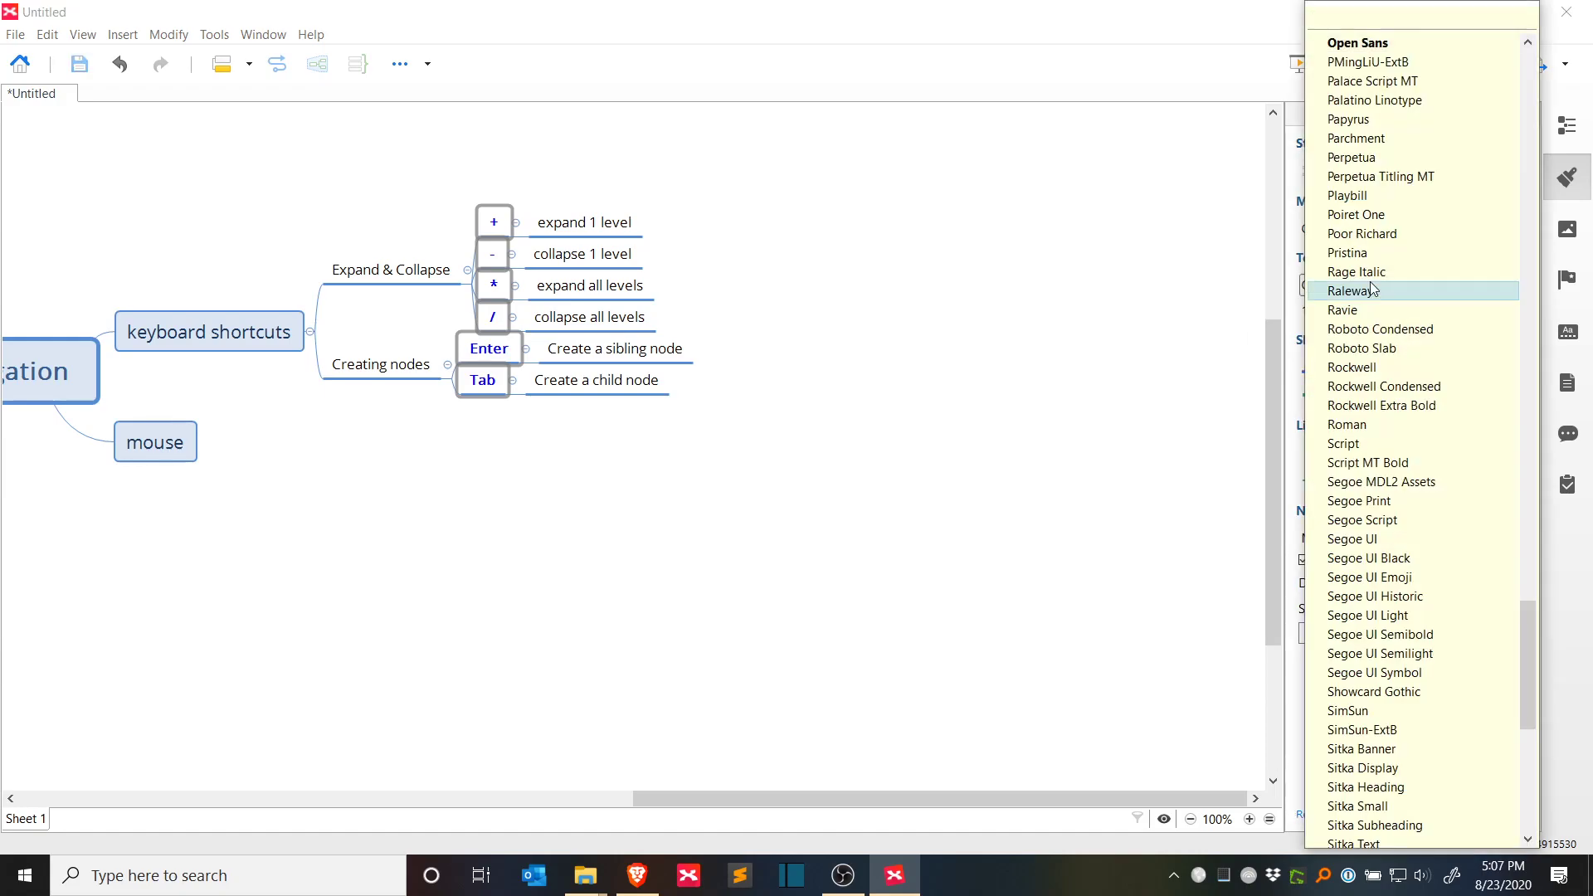
type("c")
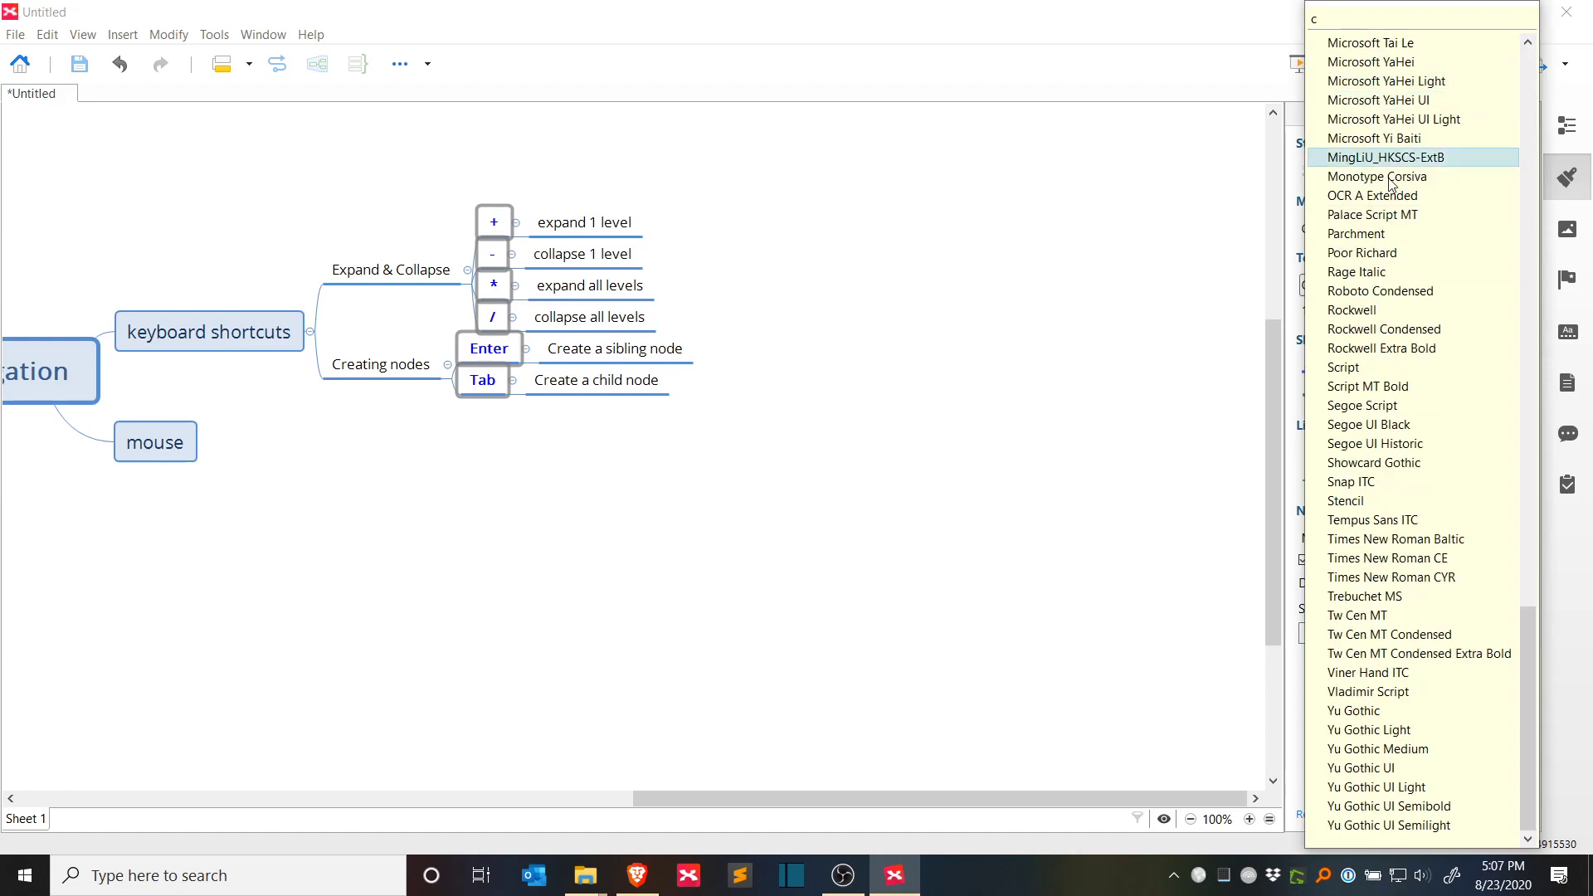
type("ou")
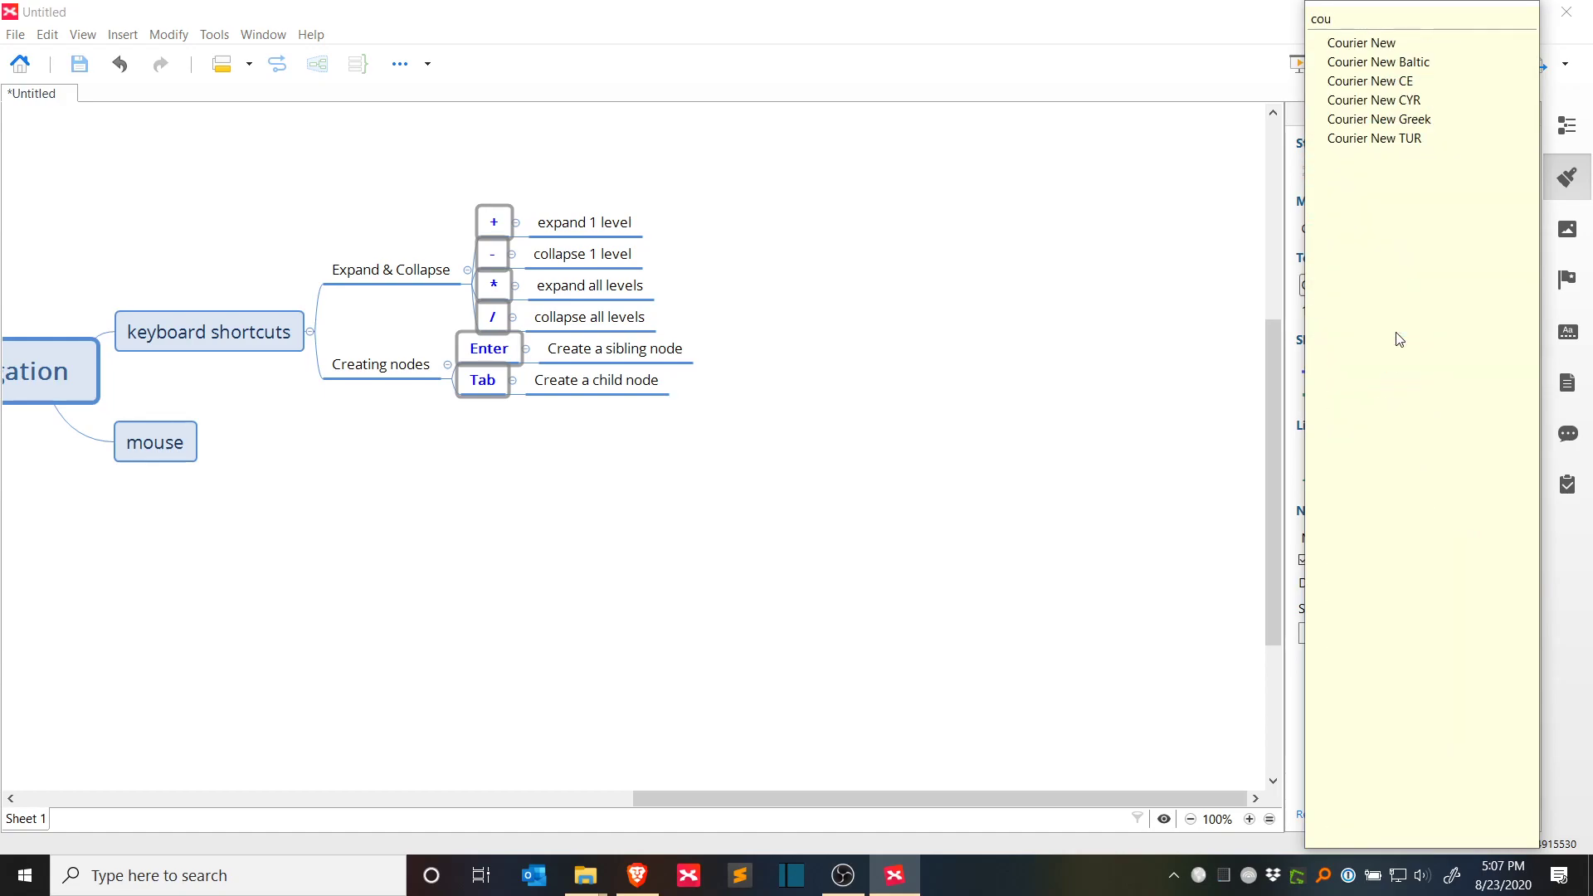
left_click(1359, 43)
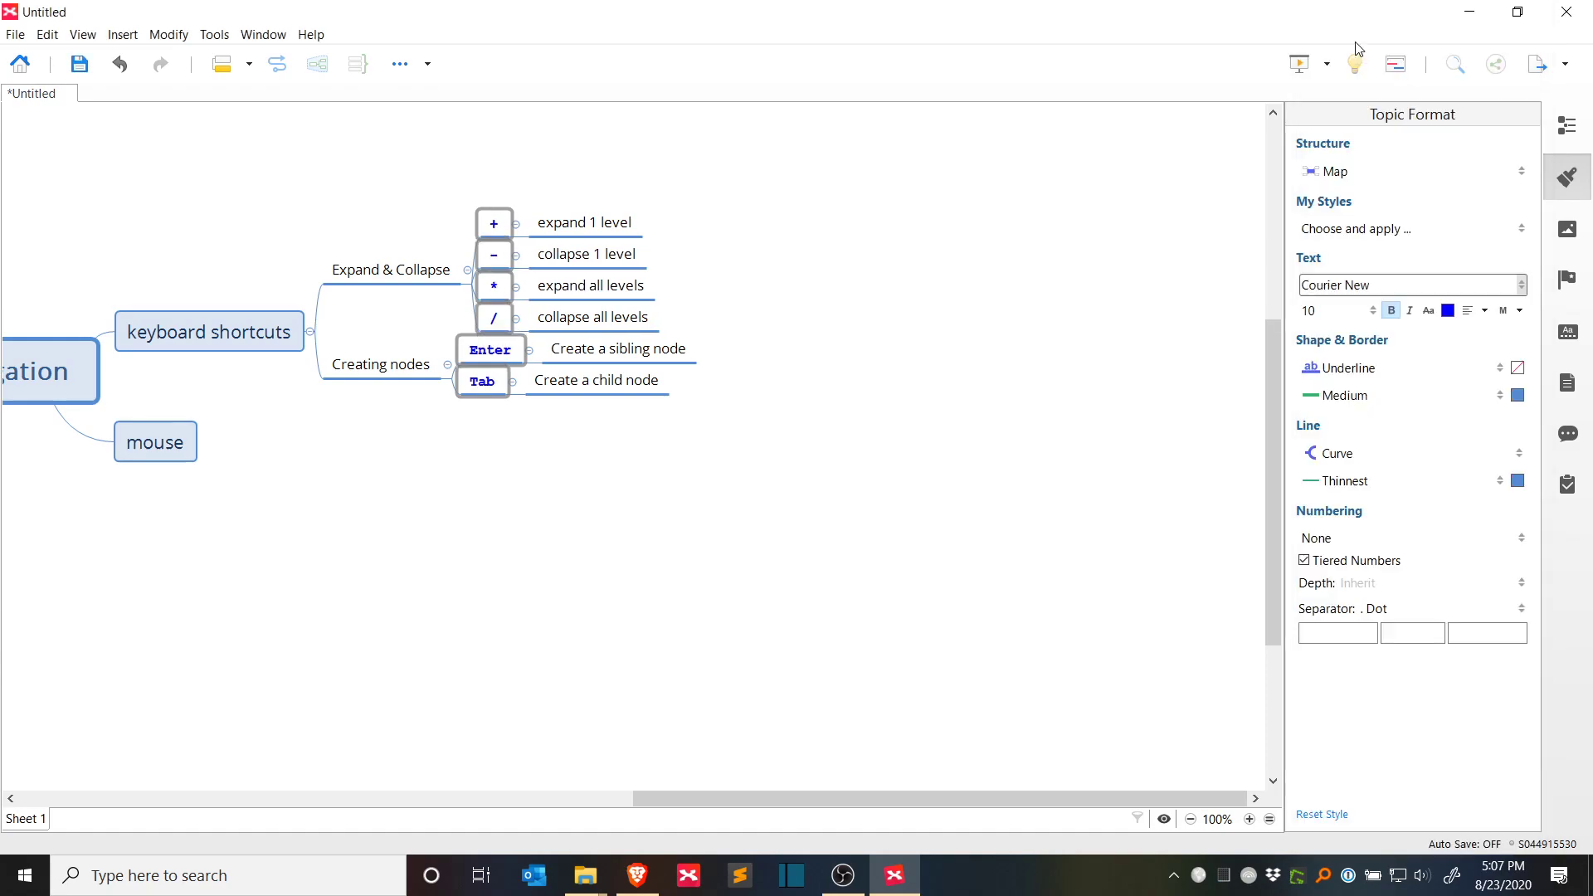
left_click(1567, 177)
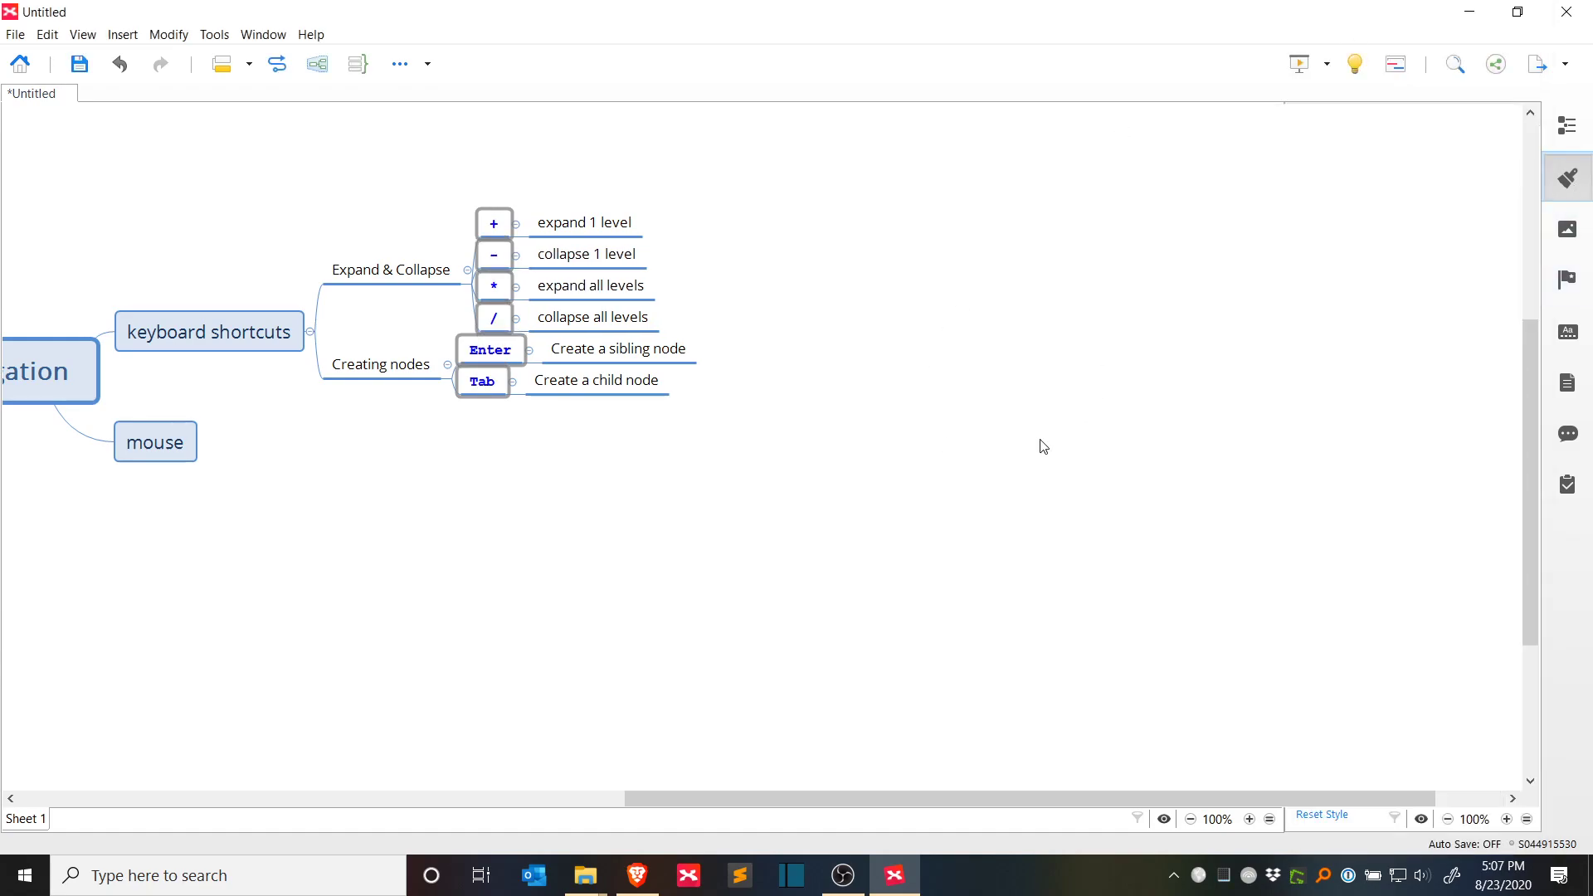
left_click(938, 543)
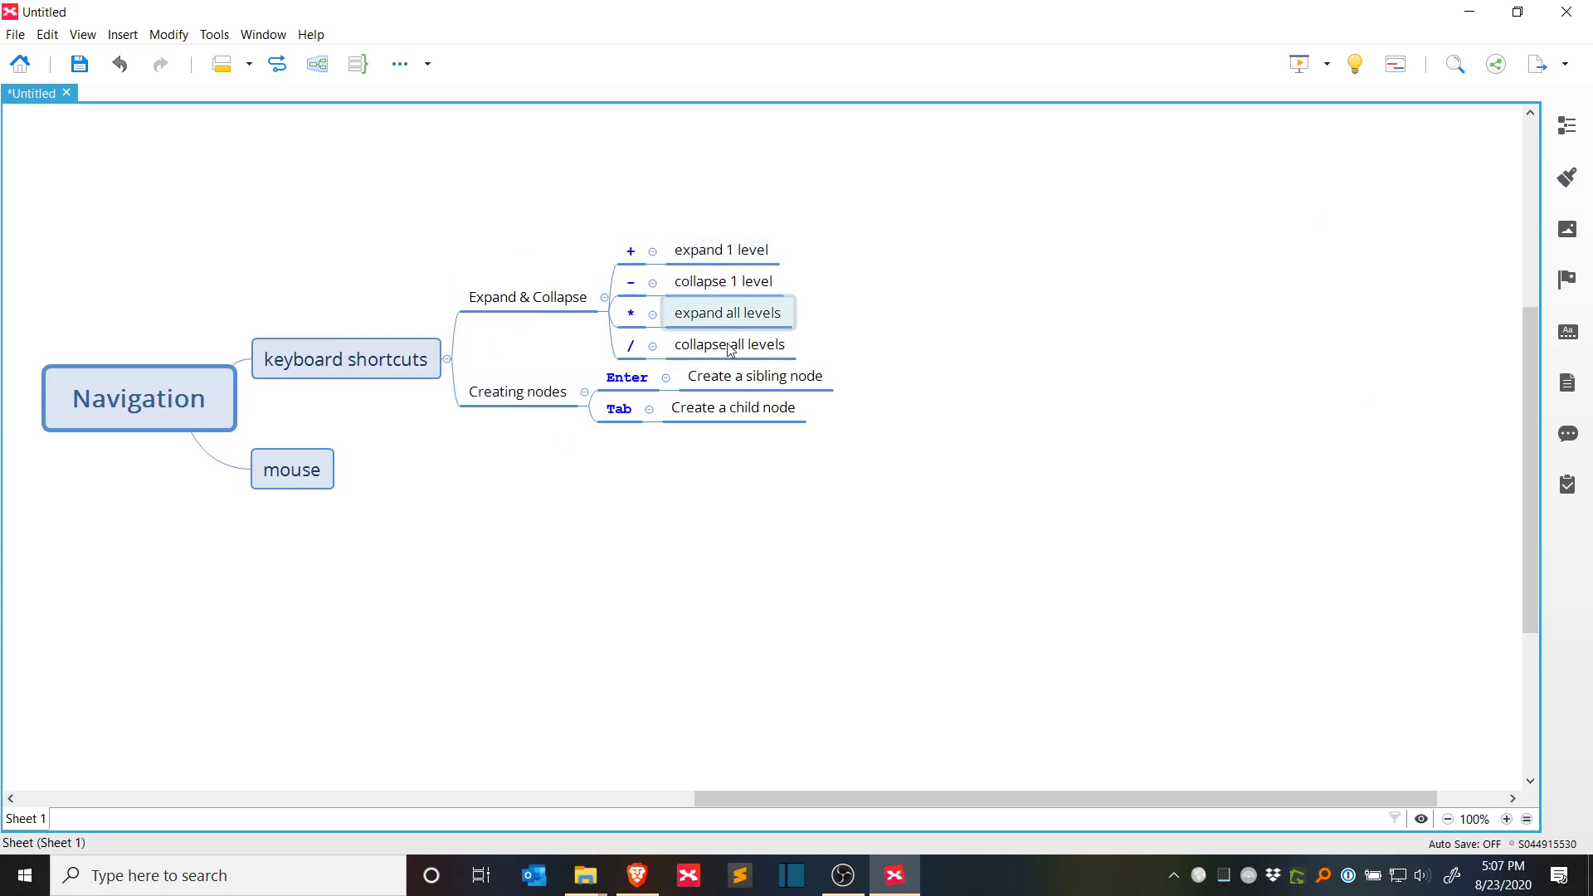
Step: Move the Creating nodes topic above Expand & Collapse under keyboard shortcuts
left_click(541, 299)
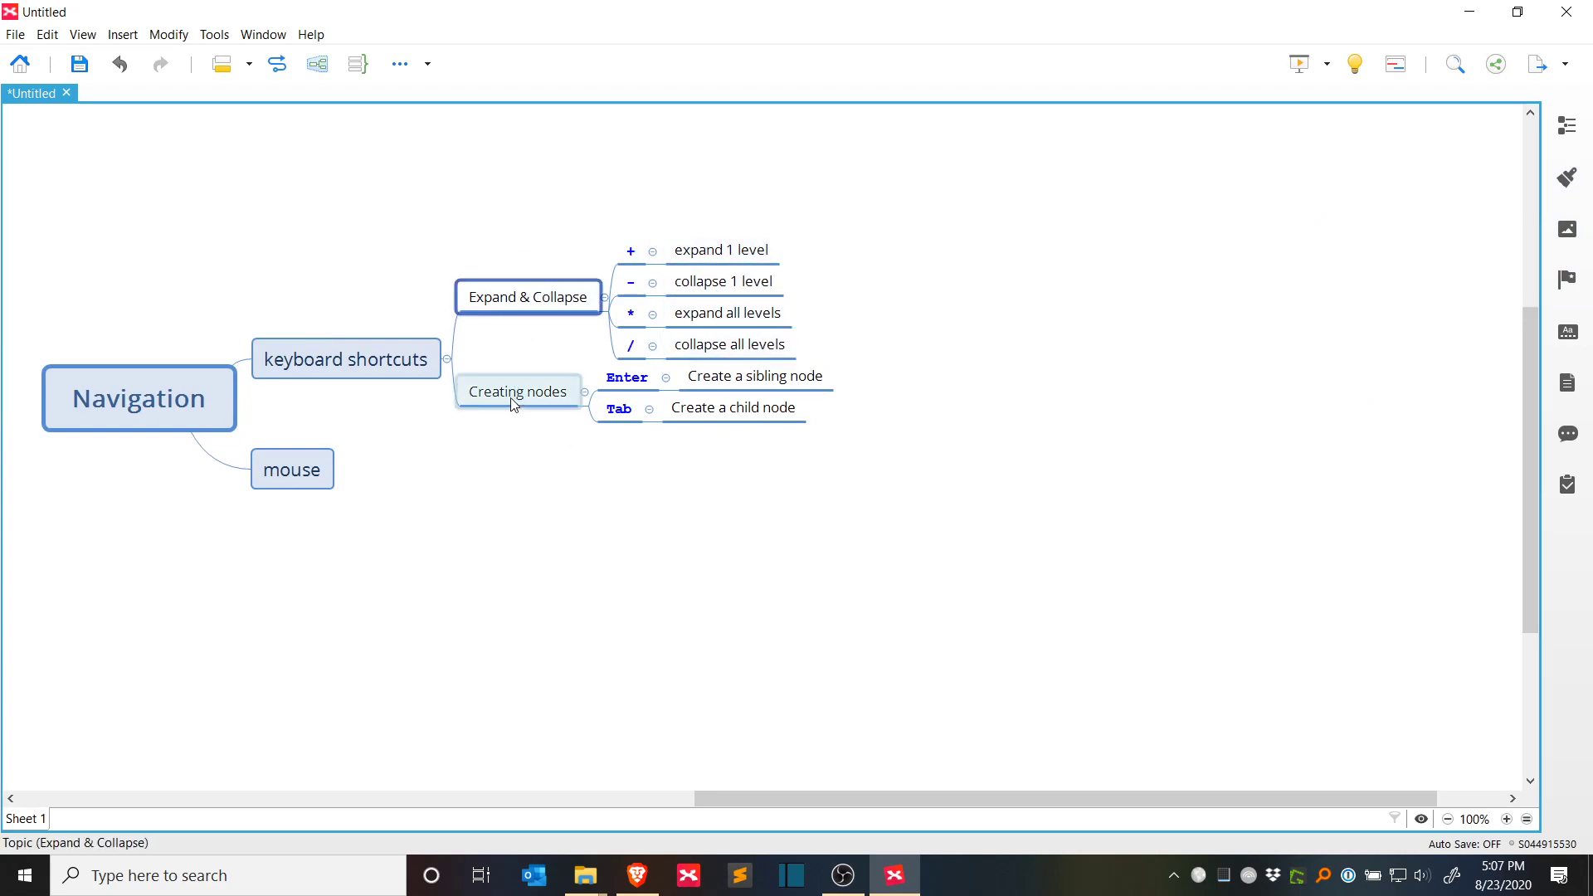
left_click(631, 611)
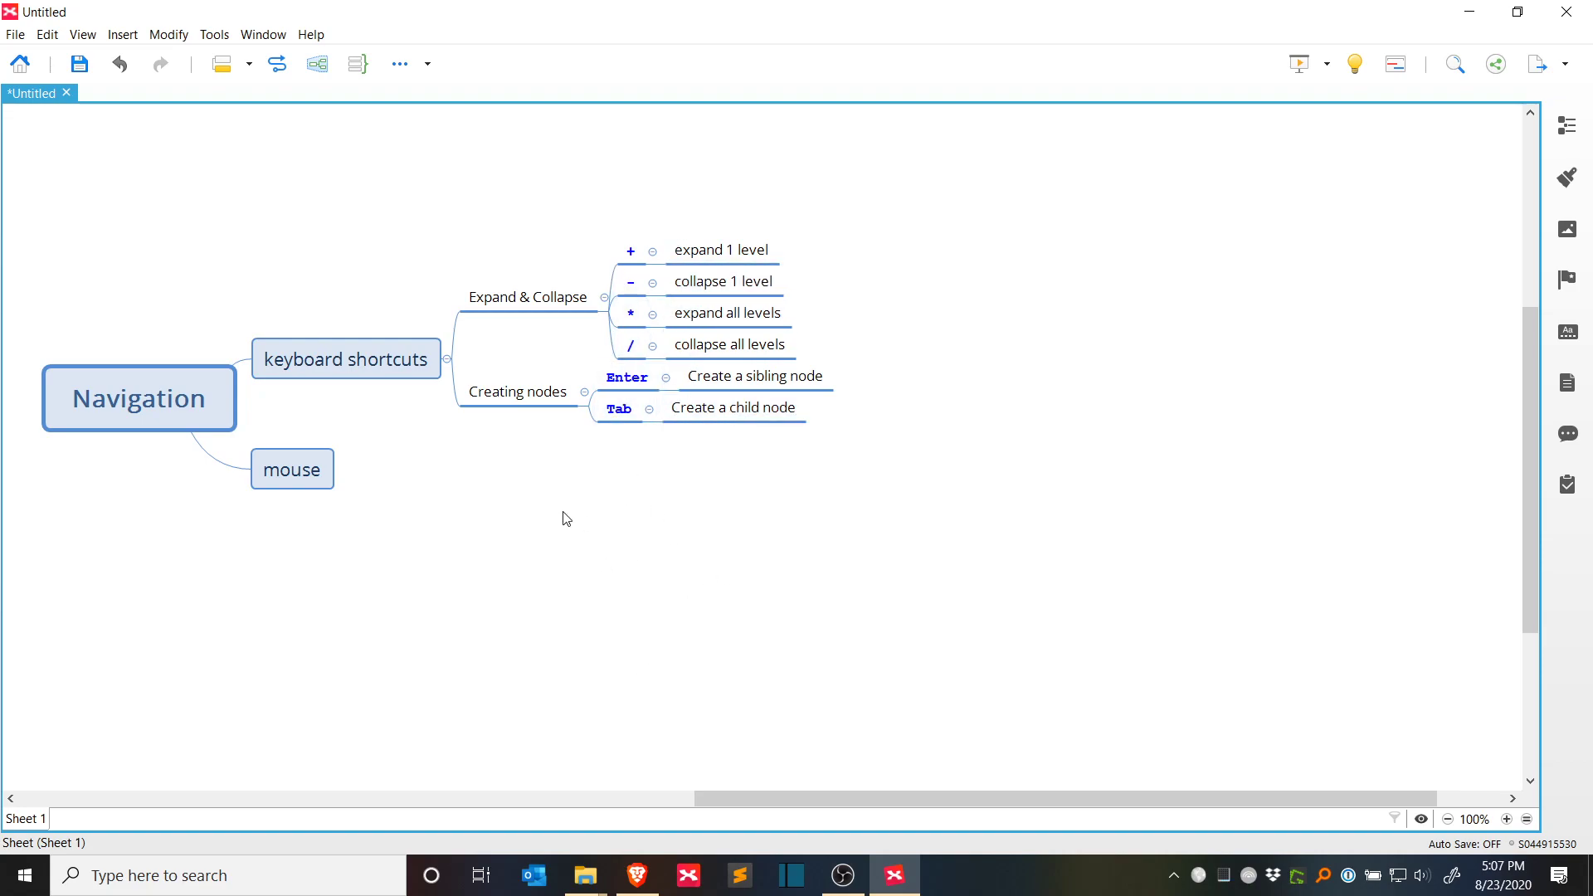
left_click(610, 375)
left_click(647, 521)
left_click(349, 358)
left_click(505, 398)
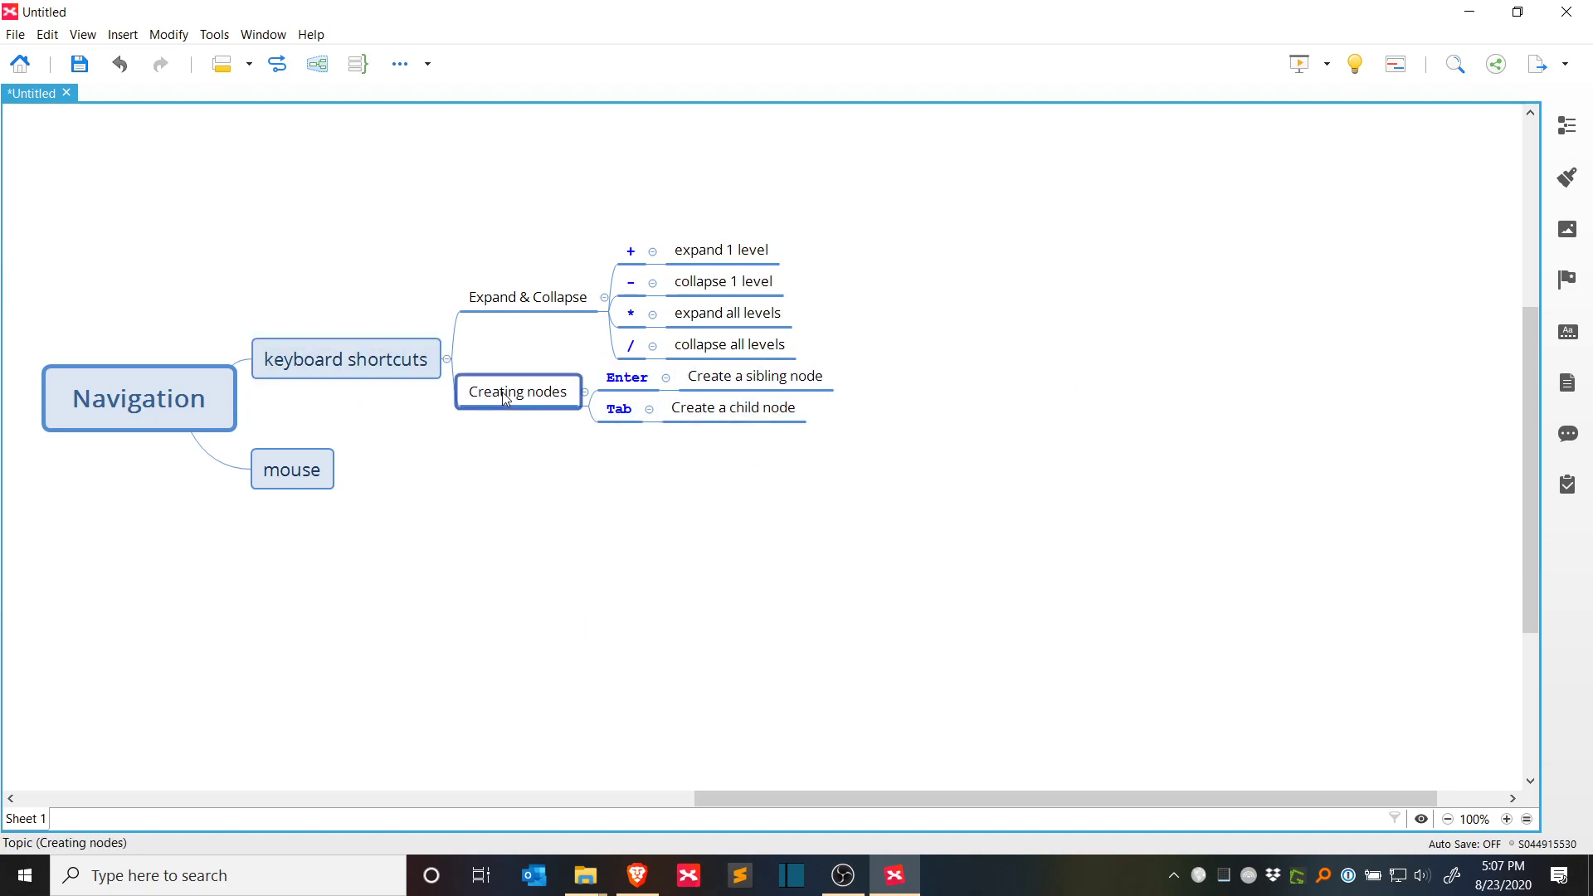
key("alt+Up")
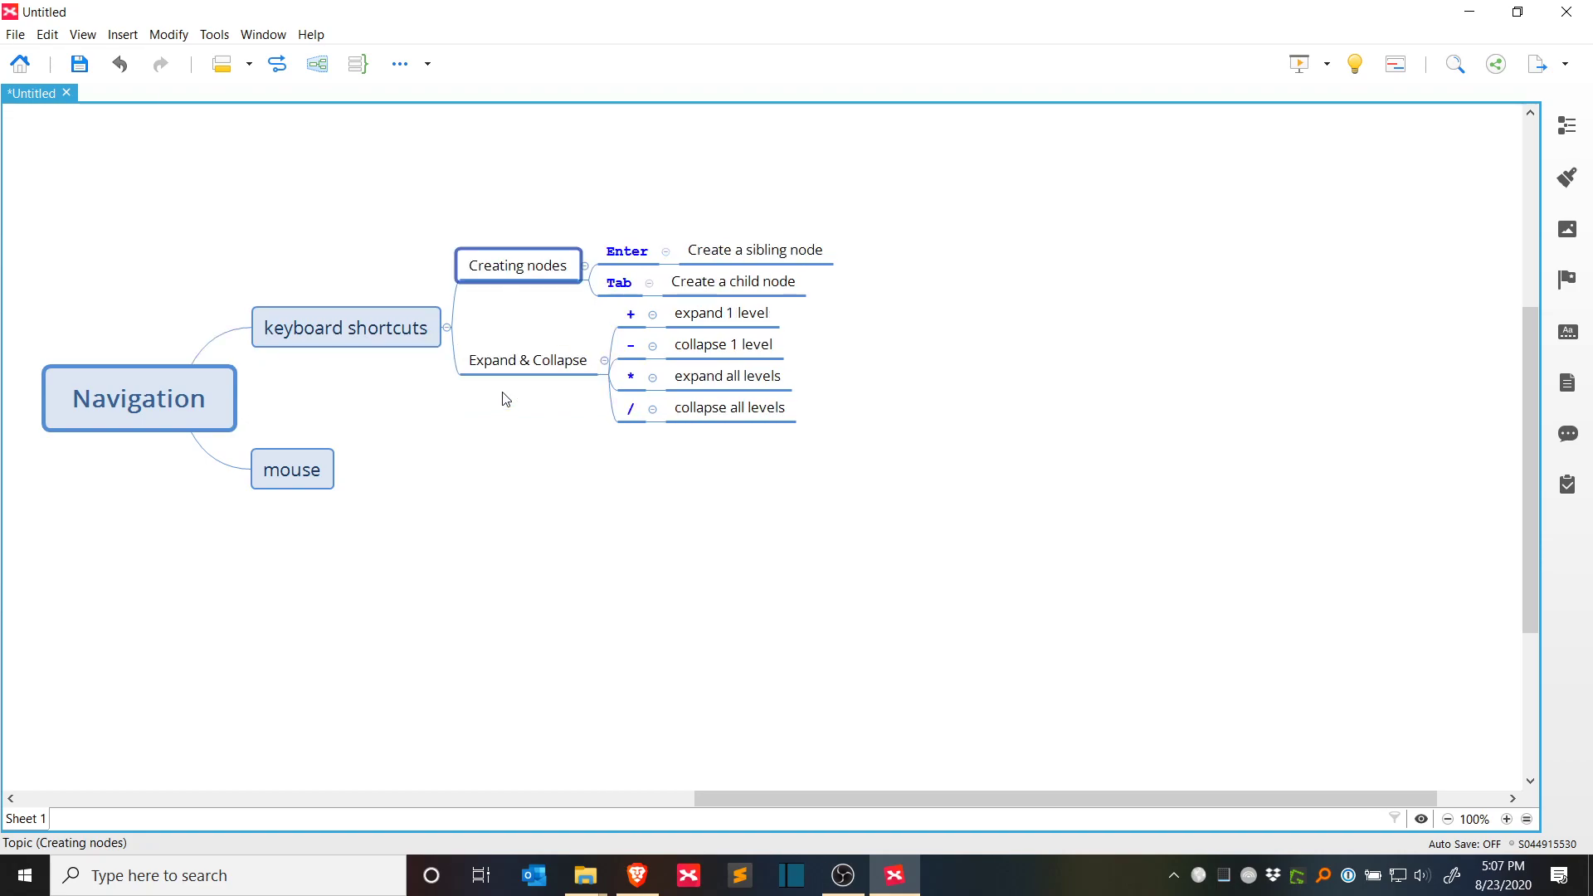
Step: Add a subtopic reading "dragging the canvas" to the mouse topic, followed by an unnamed sibling topic
left_click(351, 323)
left_click(315, 483)
key("Tab")
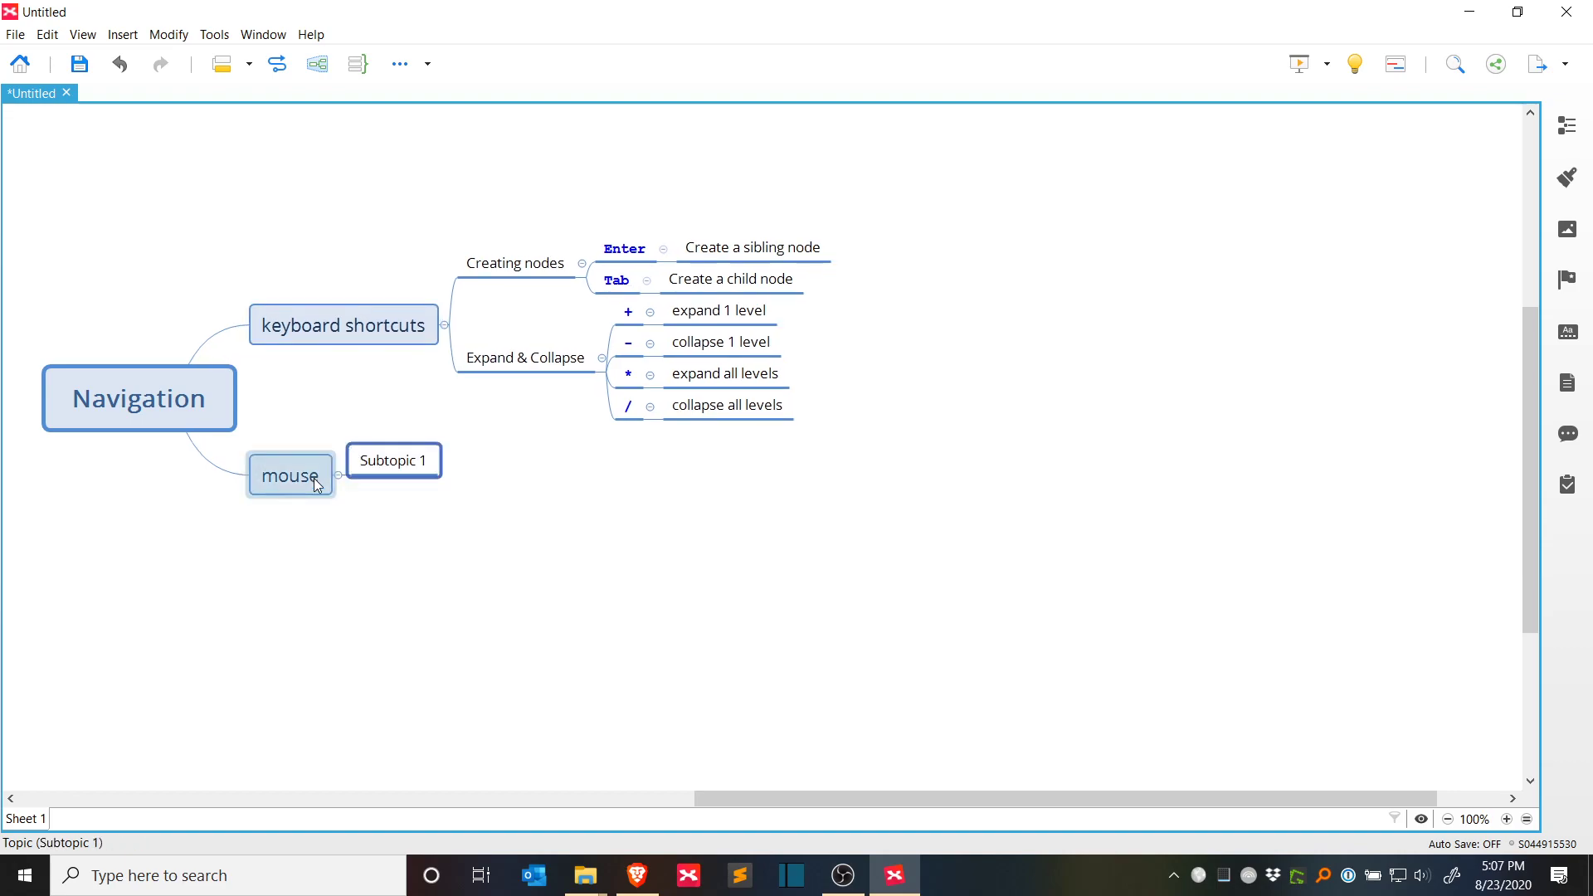
type("dragging the canvas")
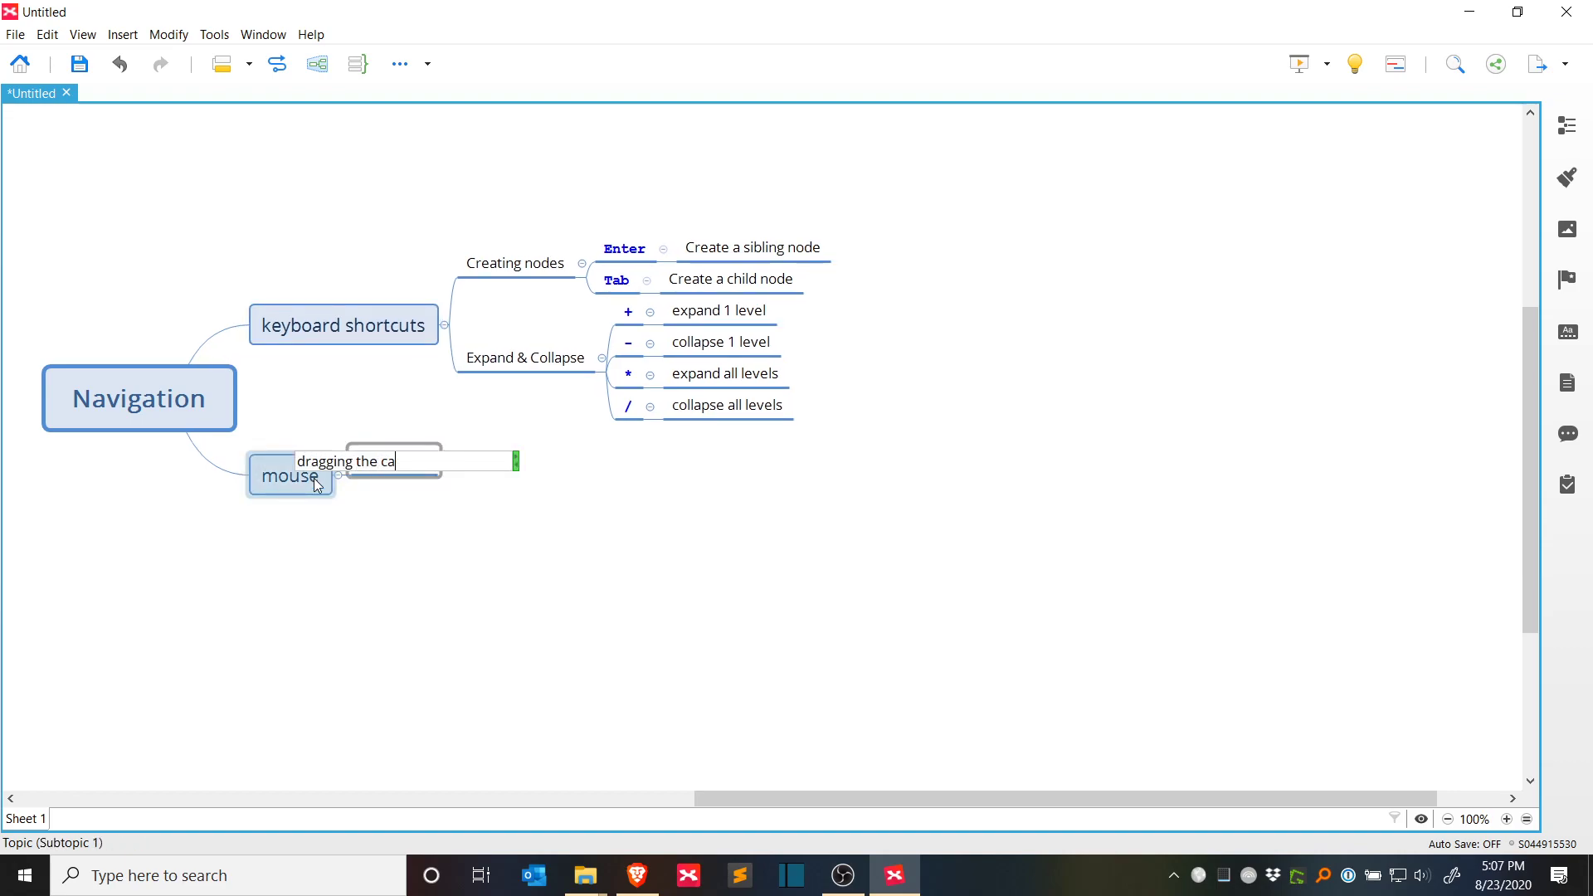
key("Return")
key("Return")
Step: Add a subtopic named "Ctrl+0" to the keyboard shortcuts topic
key("Left")
key("Up")
key("Tab")
type("Ctrl")
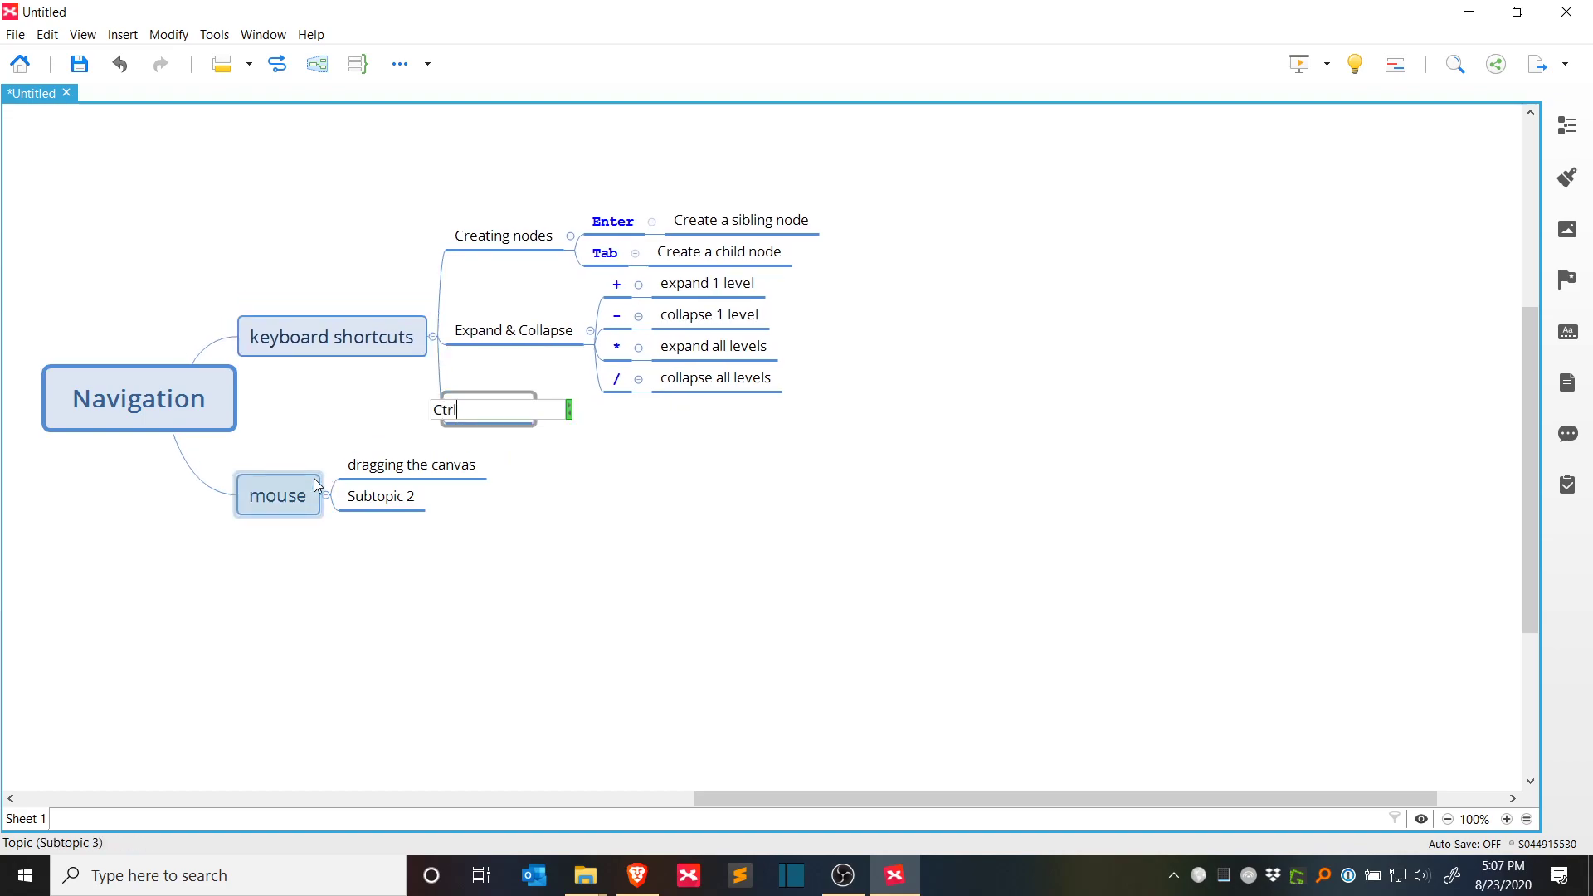
type("+0")
key("Return")
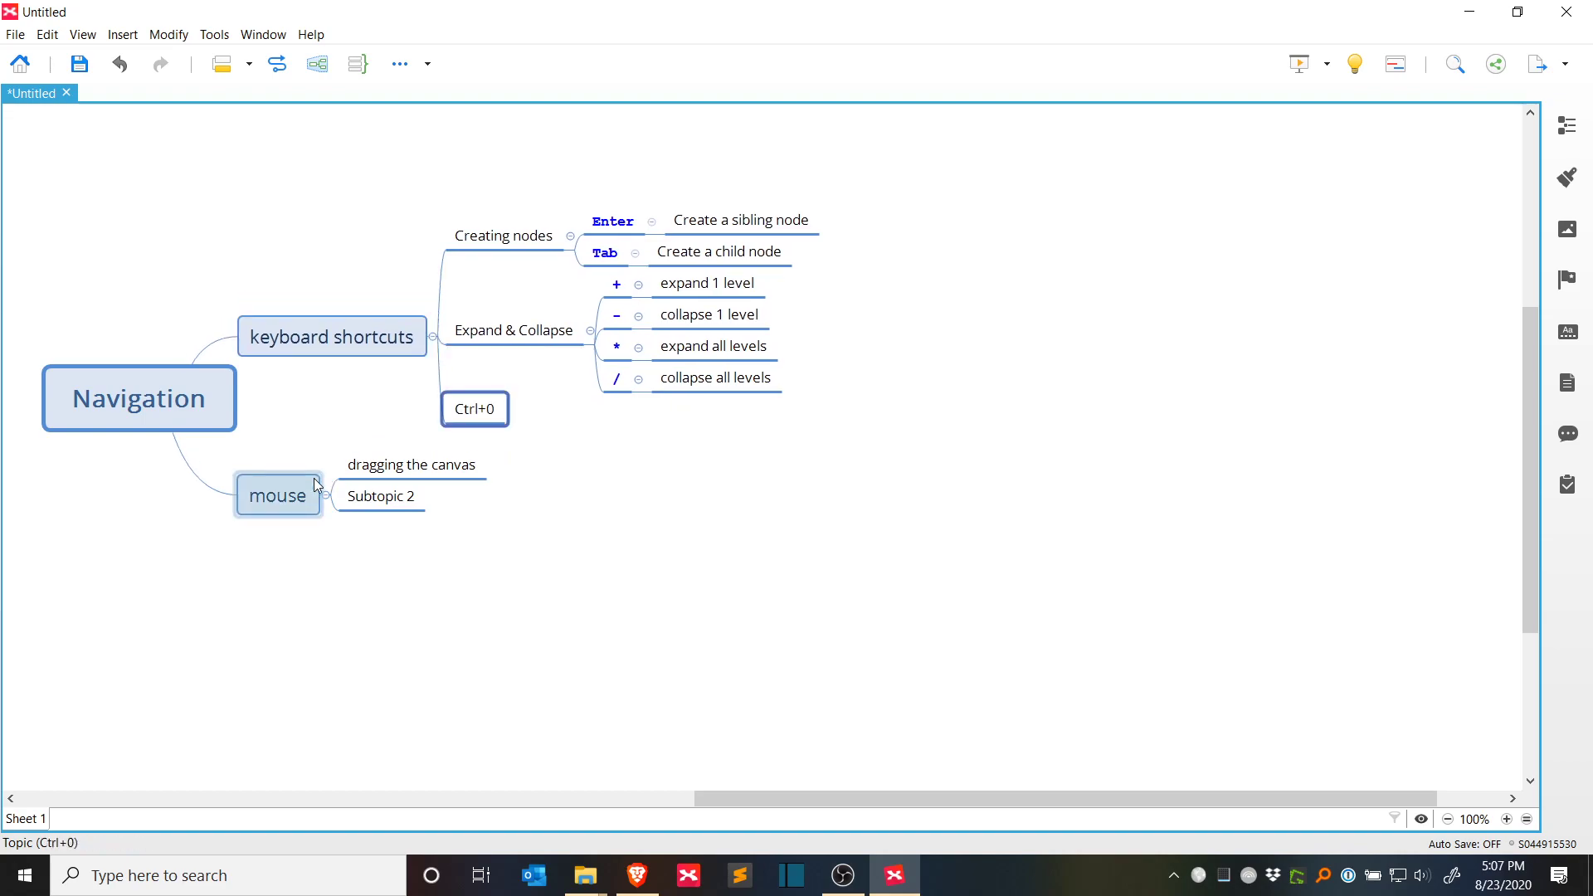
Step: Insert a parent topic named "Reset position & Zoom" between keyboard shortcuts and Ctrl+0
key("ctrl+Return")
type("Reset")
key("ctrl+BackSpace")
type("Rest")
key("BackSpace")
key("BackSpace")
type("est position &* ")
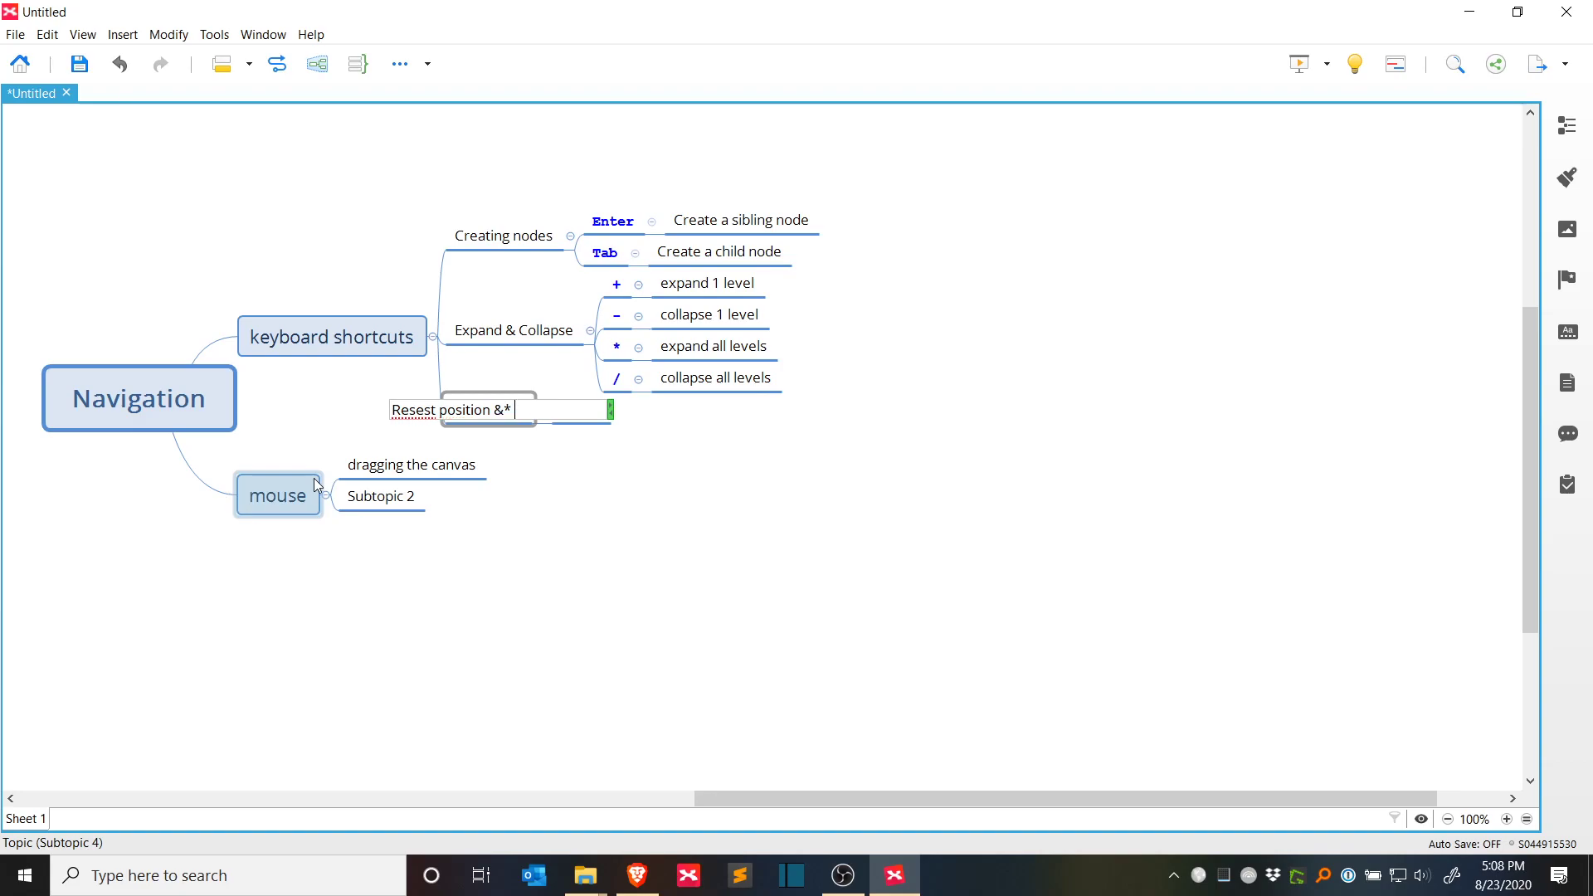
key("BackSpace")
key("BackSpace")
type(" Zoom")
key("Return")
key("F2")
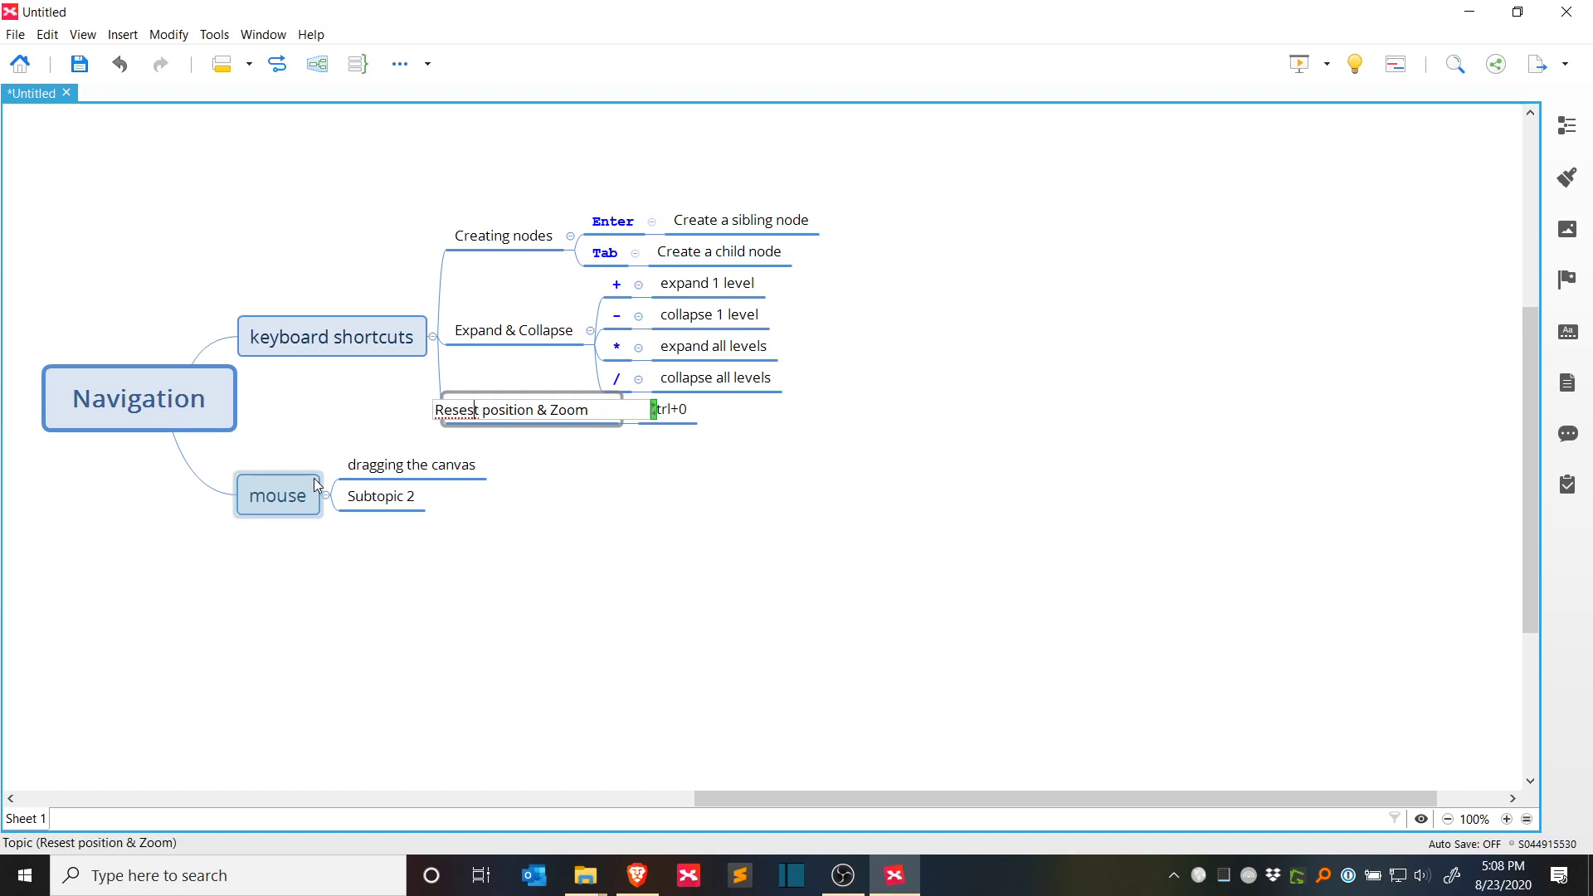
key("BackSpace")
key("Return")
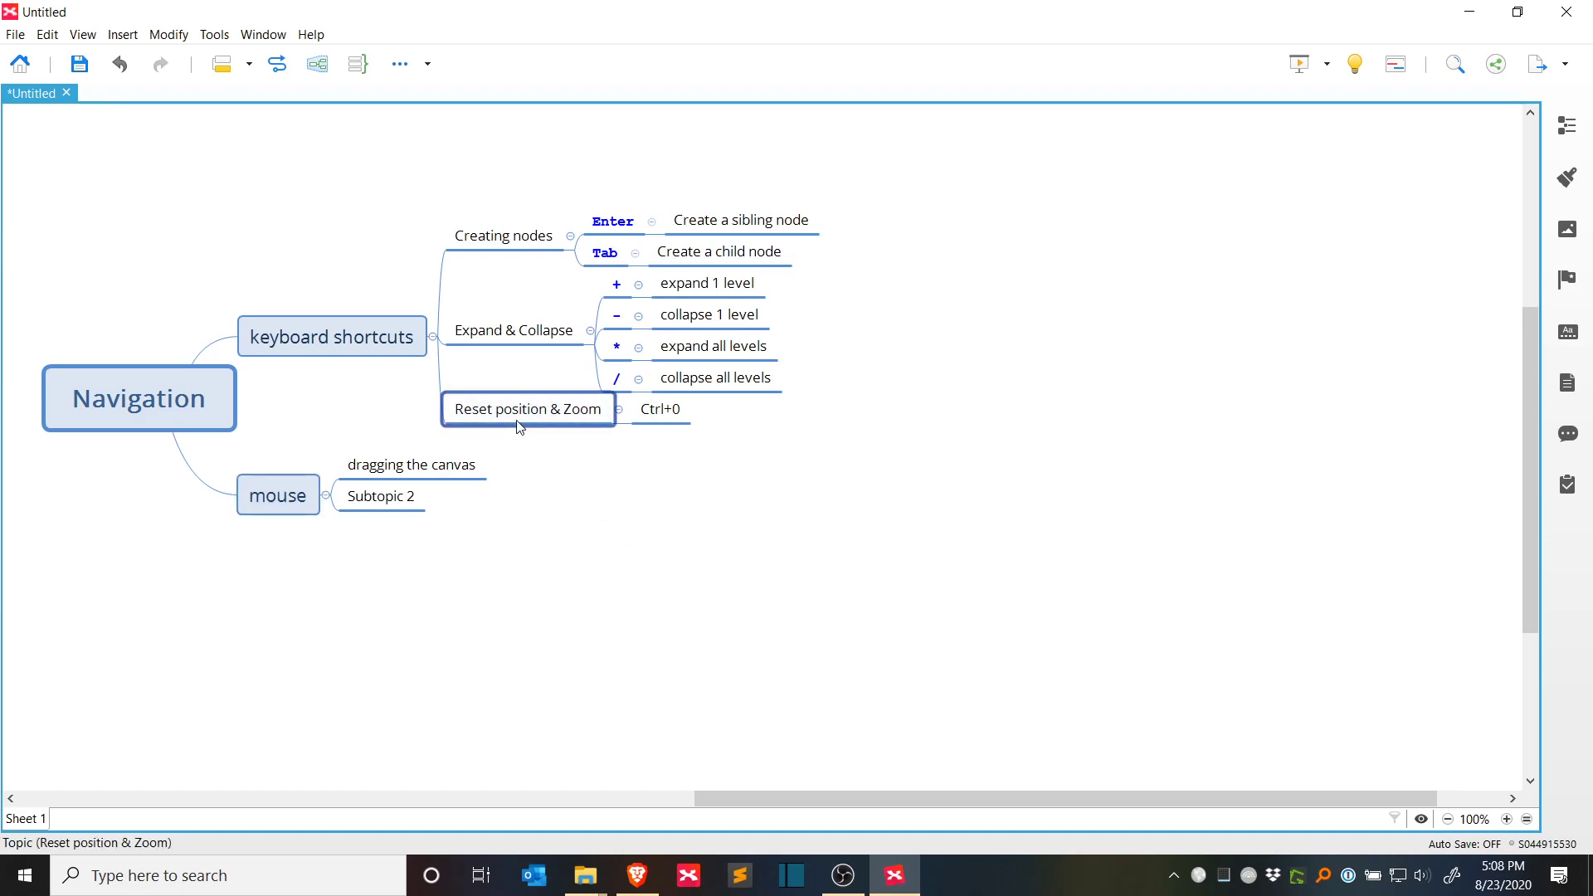
Step: Add a subtopic named "Zooming" to the keyboard shortcuts topic
left_click(660, 409)
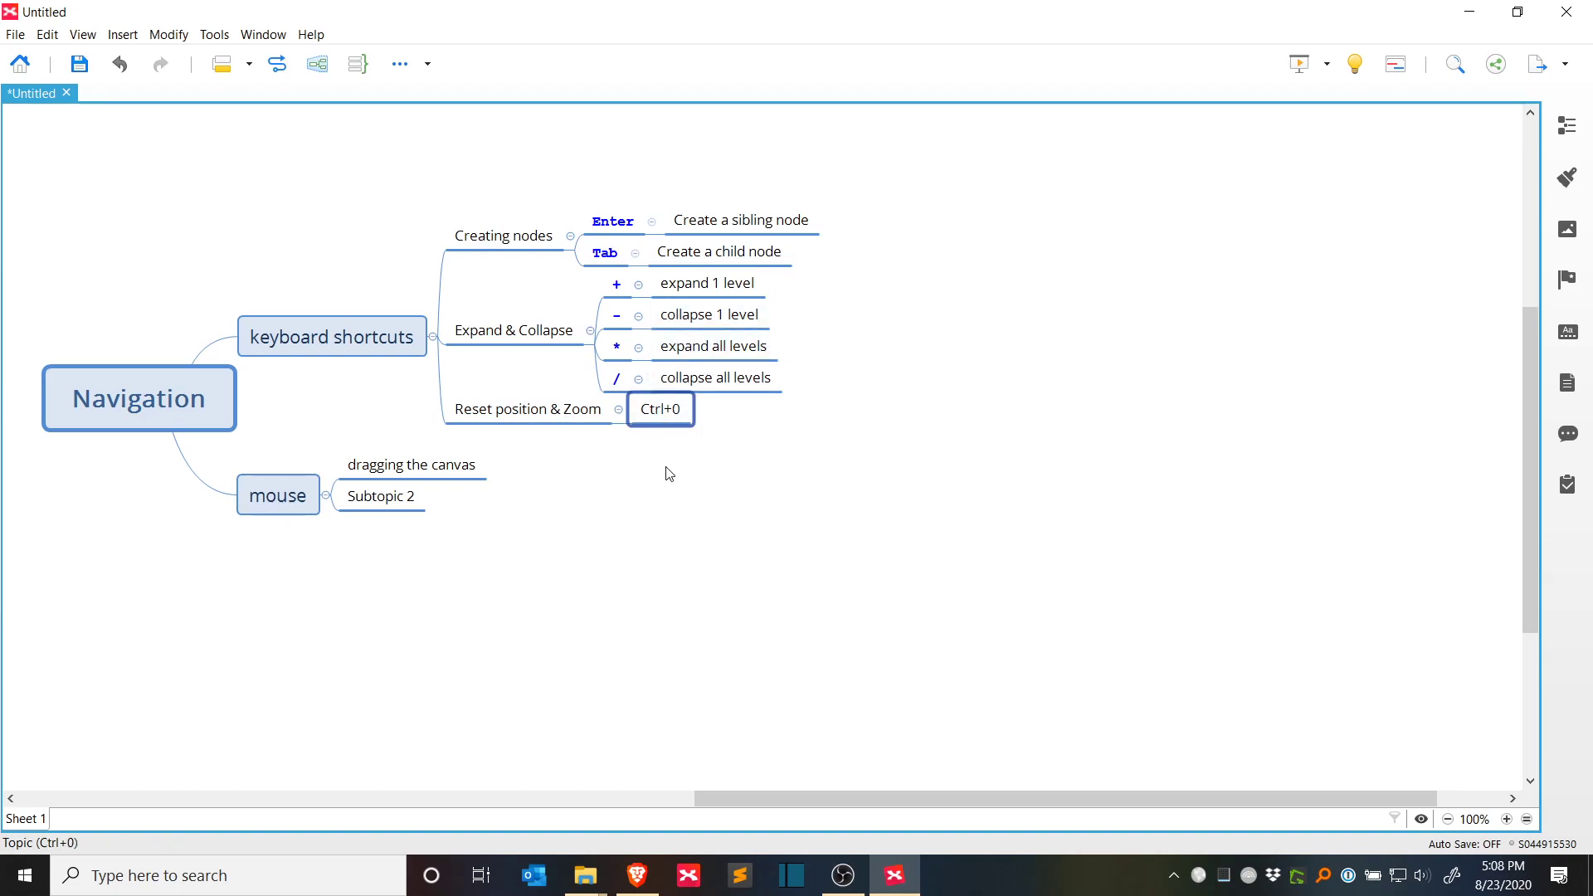
key("Left")
key("Left")
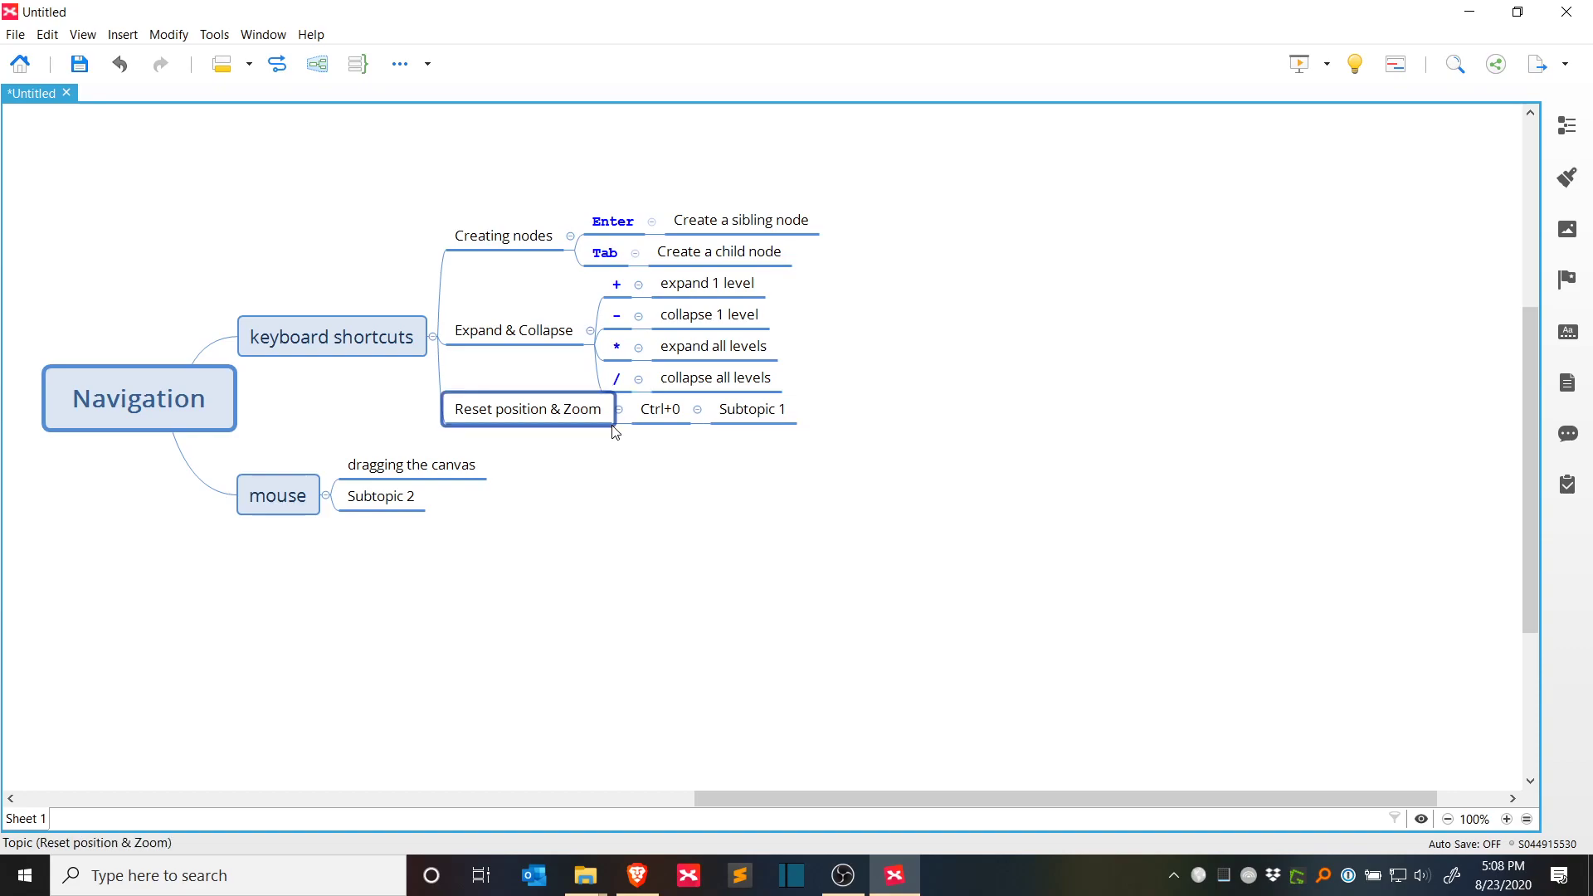
key("Left")
key("Tab")
type("Zooming")
key("Return")
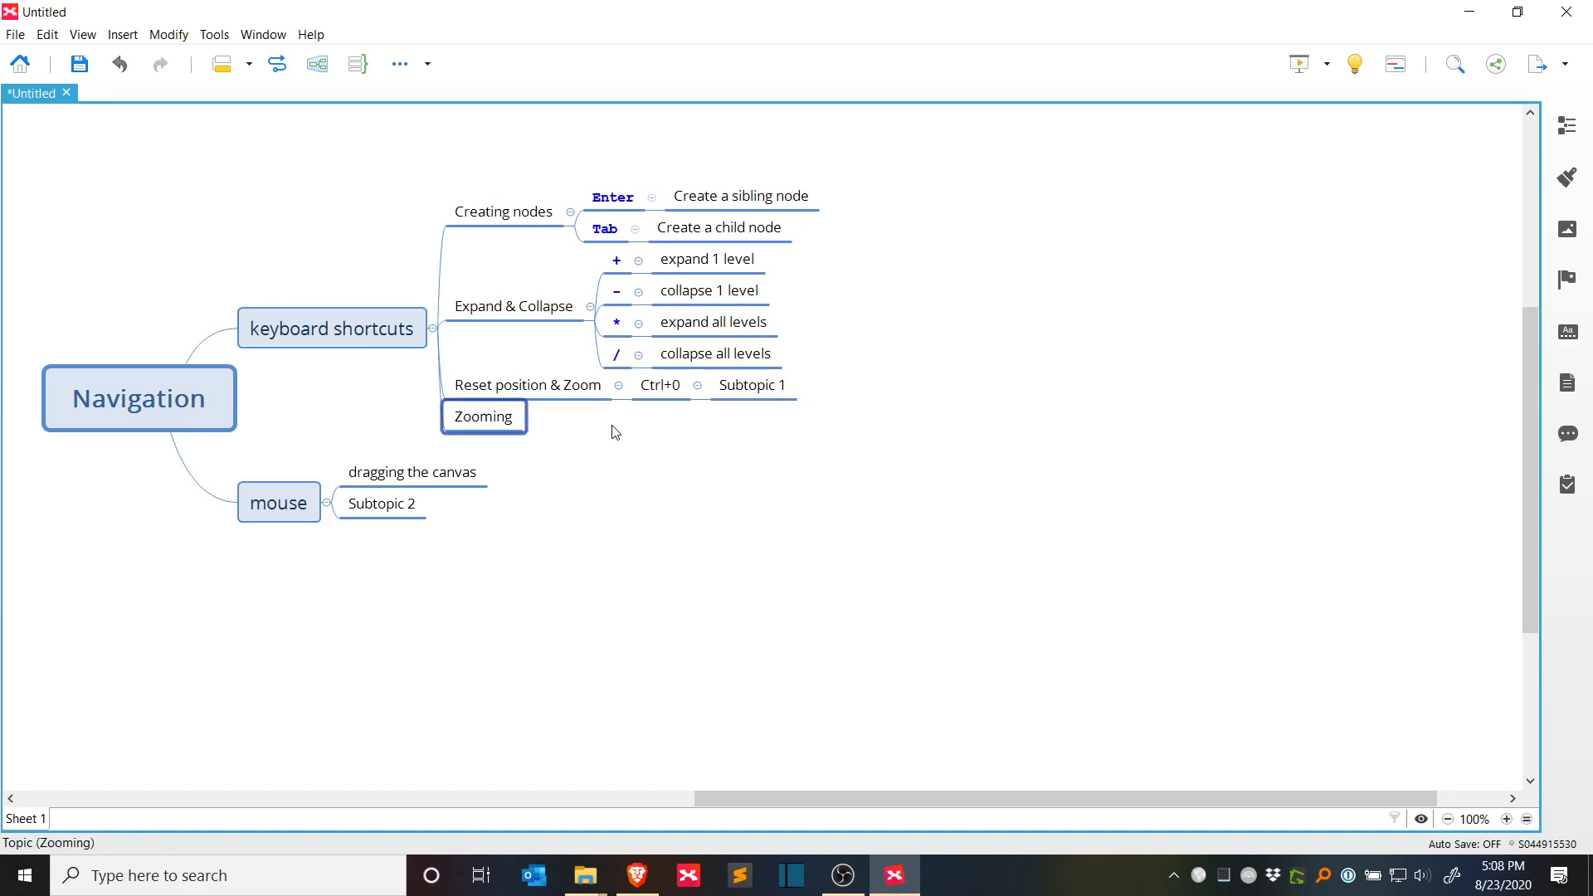
Step: Move Ctrl+0 under Zooming, delete its unnamed subtopic, and make Reset position & Zoom a subtopic of Ctrl+0
left_click_drag(660, 383, 581, 423)
left_click(663, 417)
key("Delete")
left_click_drag(506, 384, 594, 423)
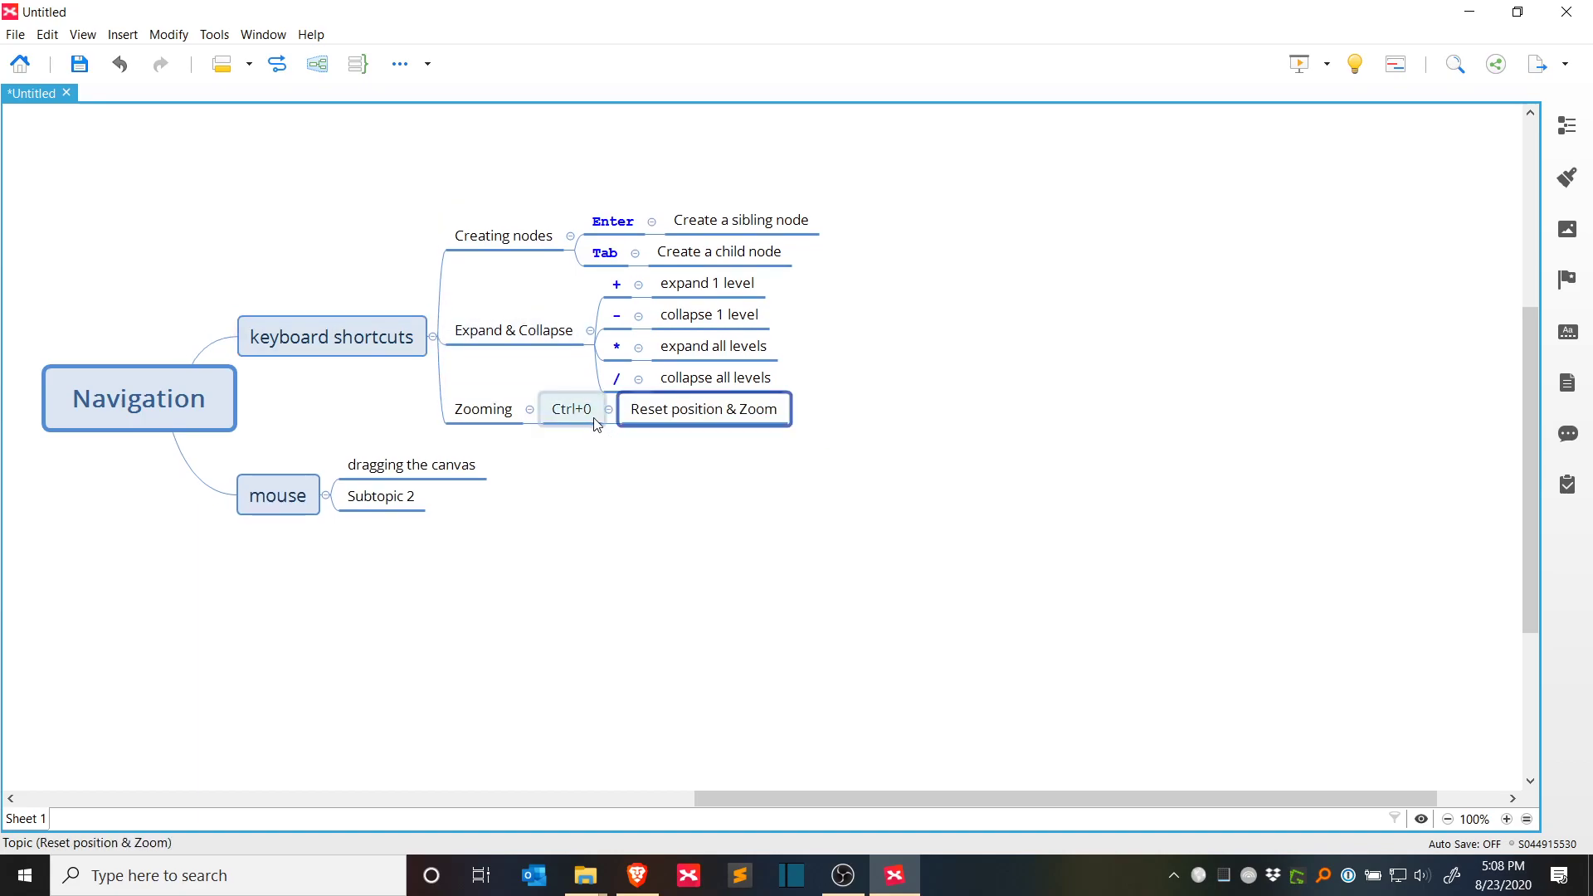
left_click(661, 414)
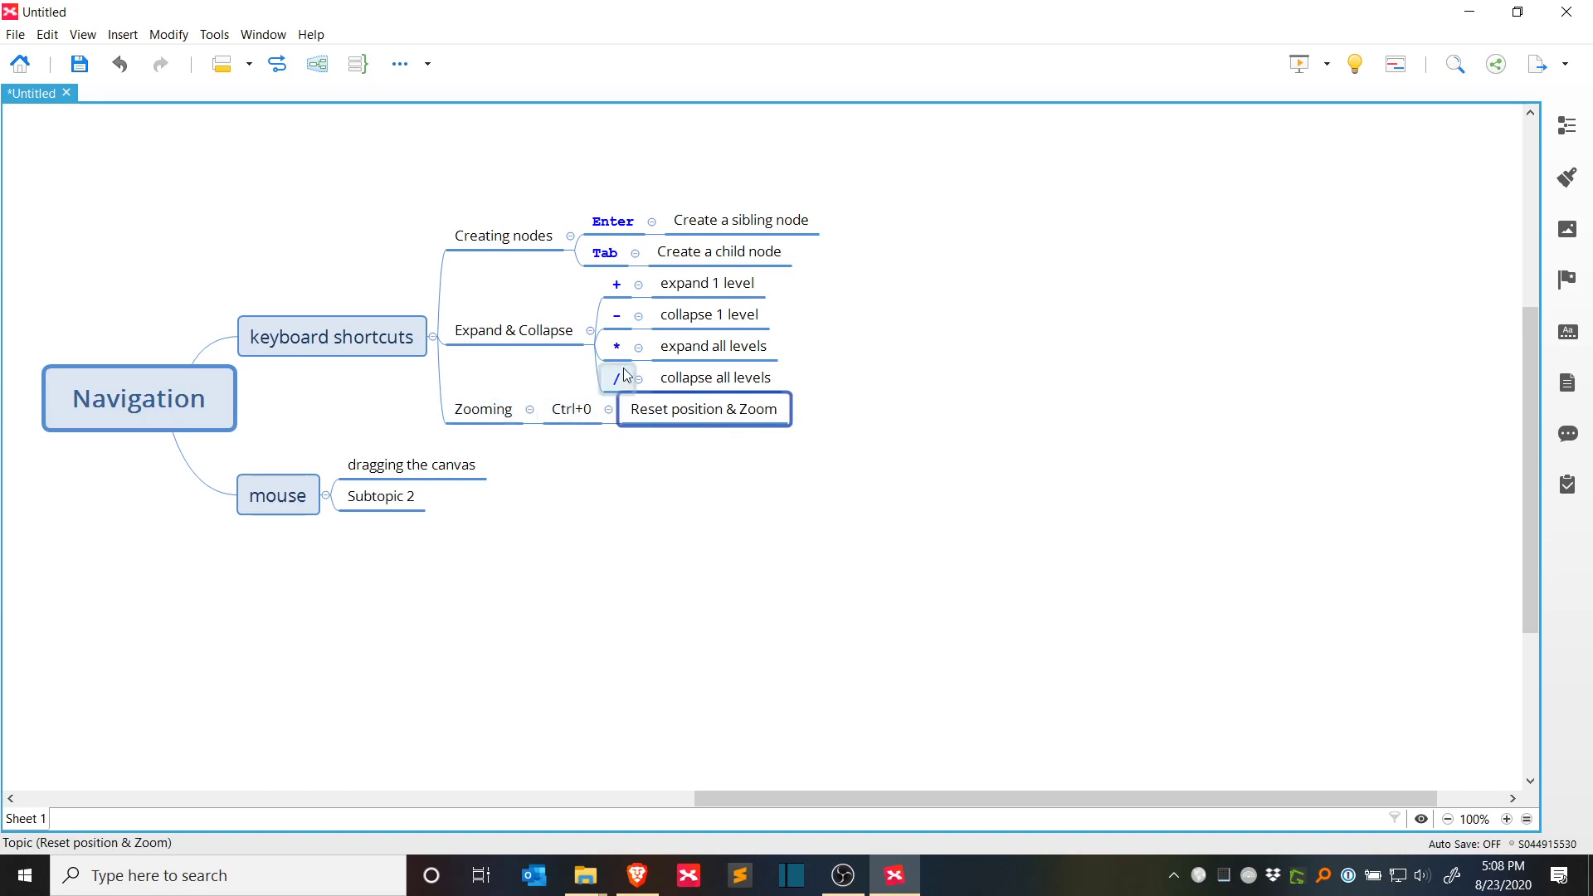
Step: Copy the style of the Enter topic and paste it onto the Ctrl+0 topic
left_click(568, 408)
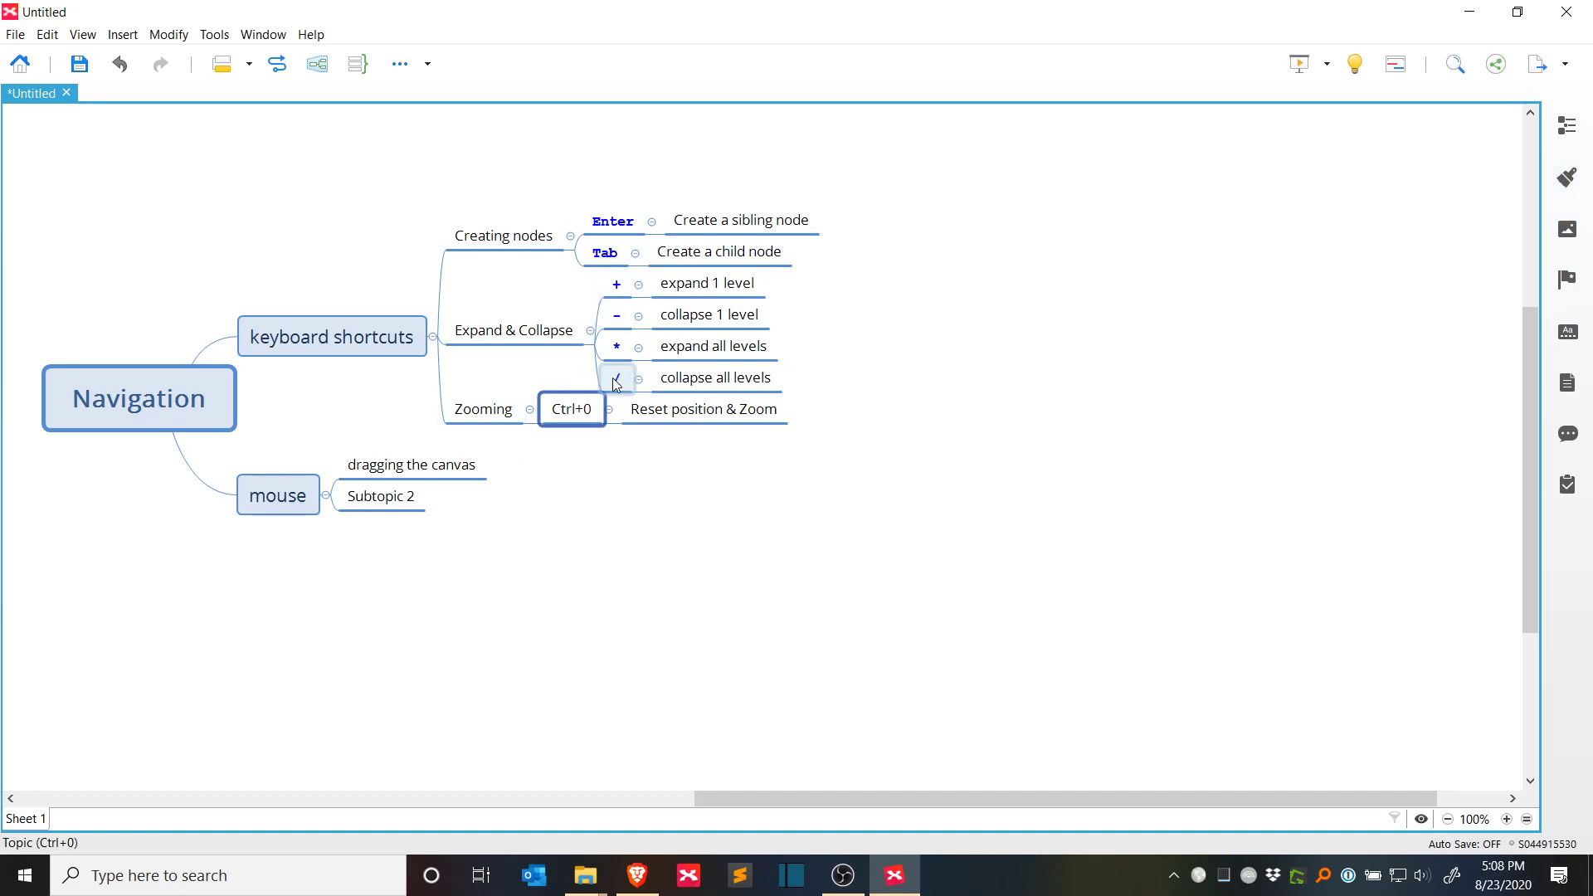
left_click(608, 227)
right_click(612, 228)
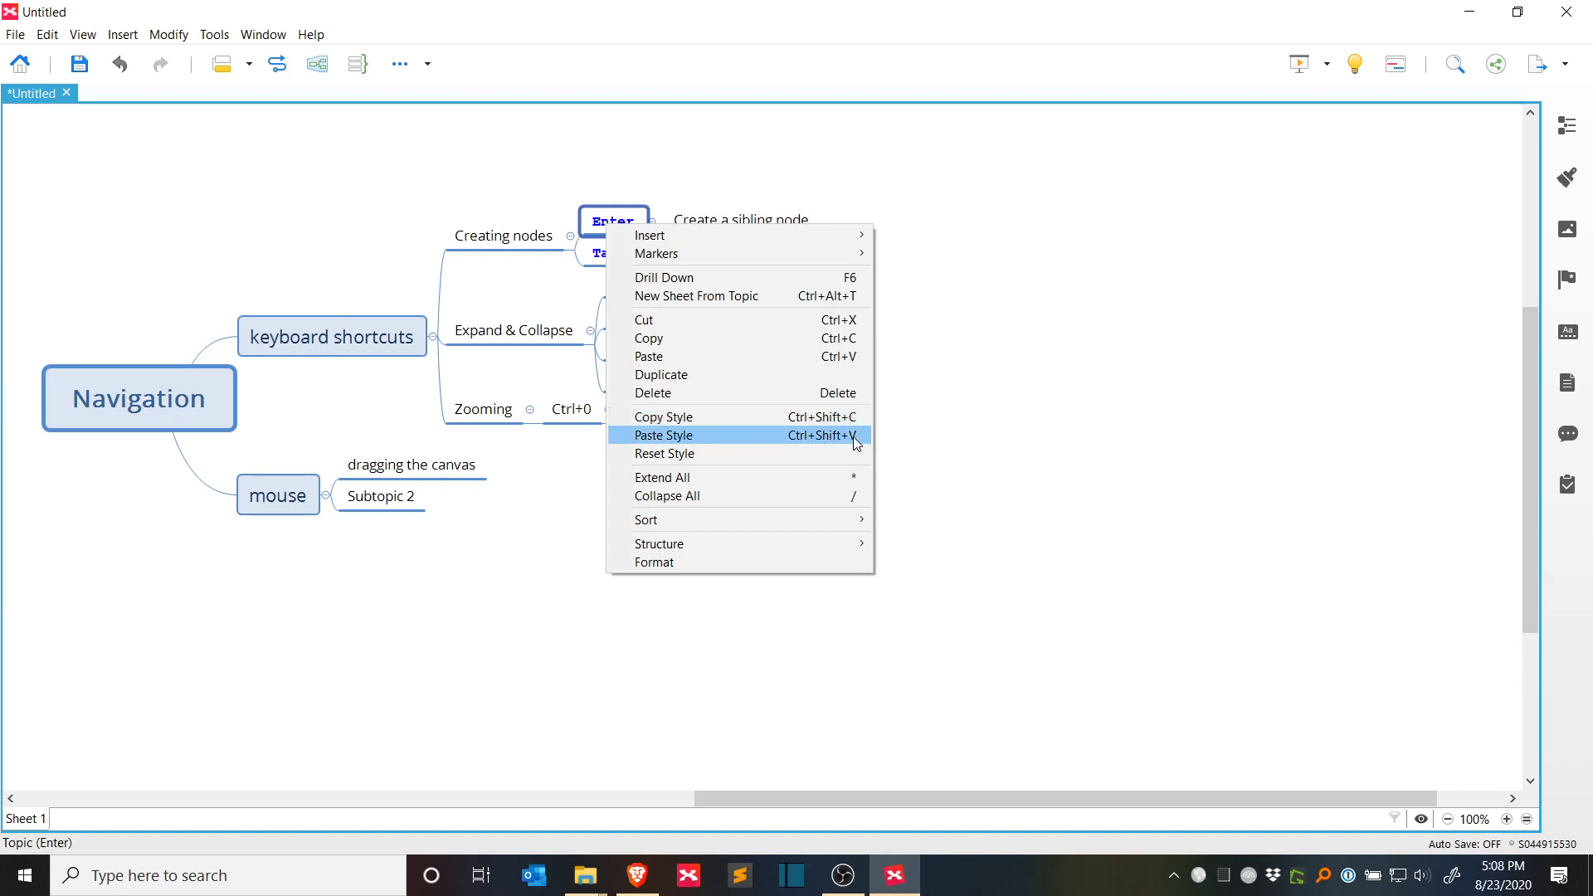
left_click(1006, 440)
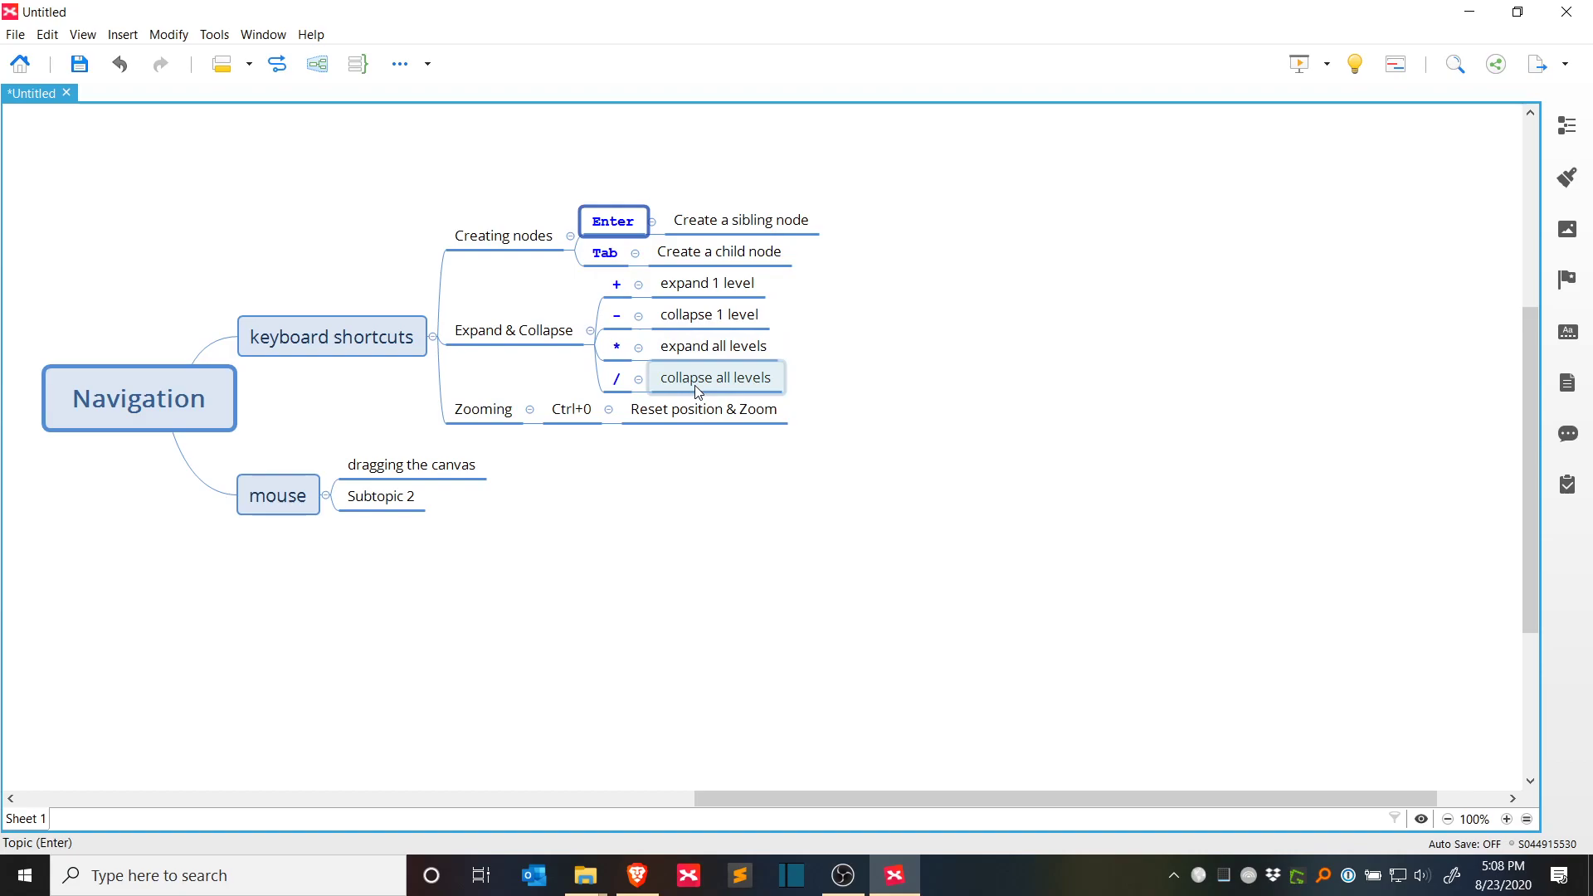
left_click(581, 405)
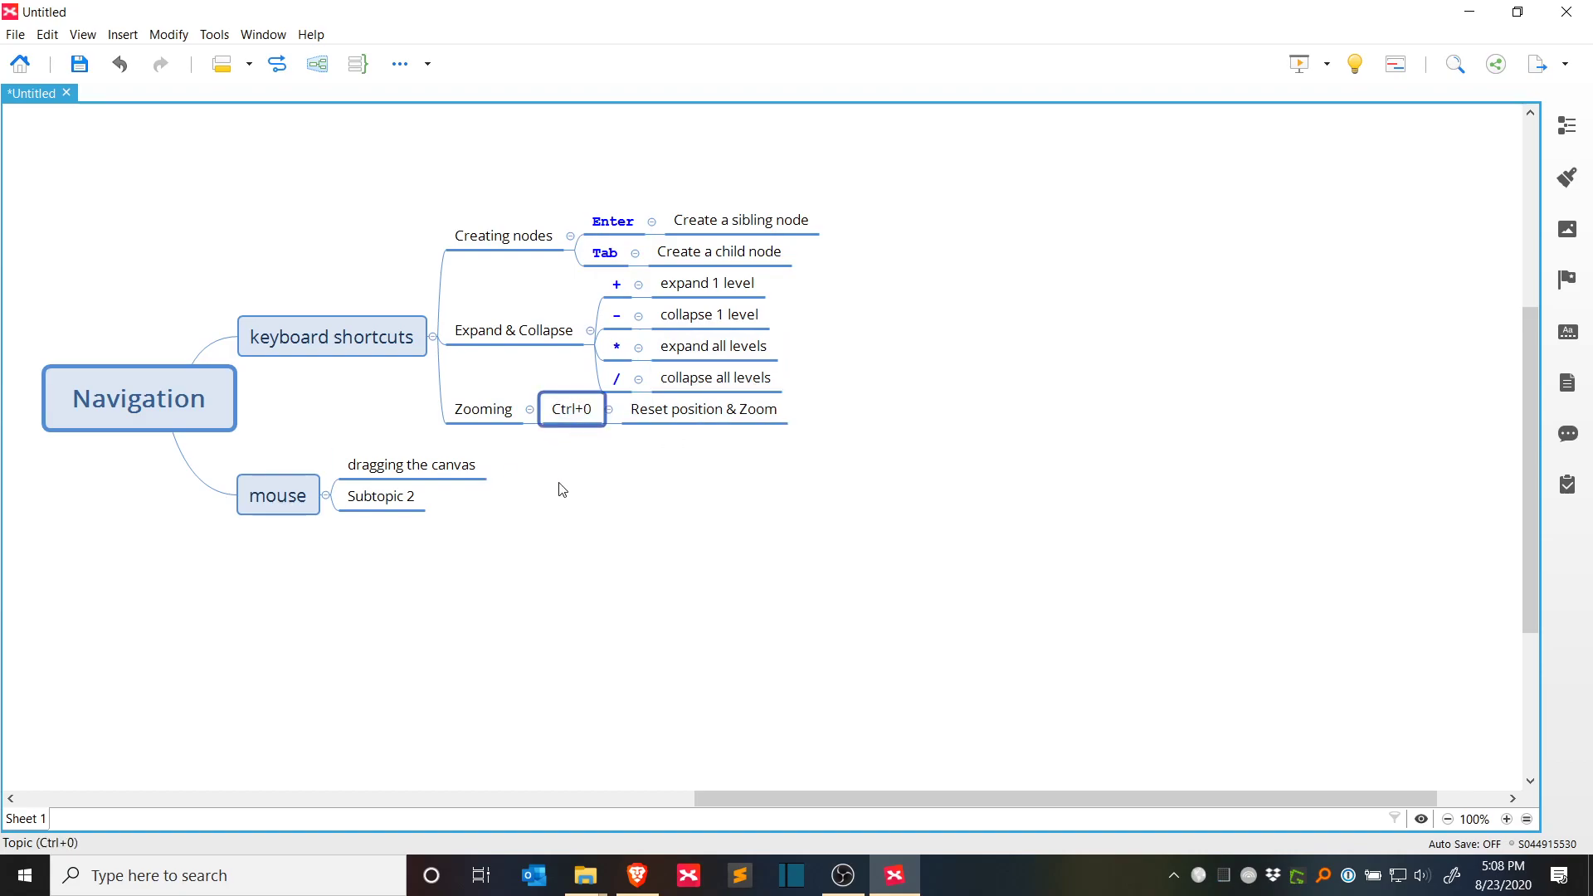
key("ctrl+alt+v")
left_click(608, 558)
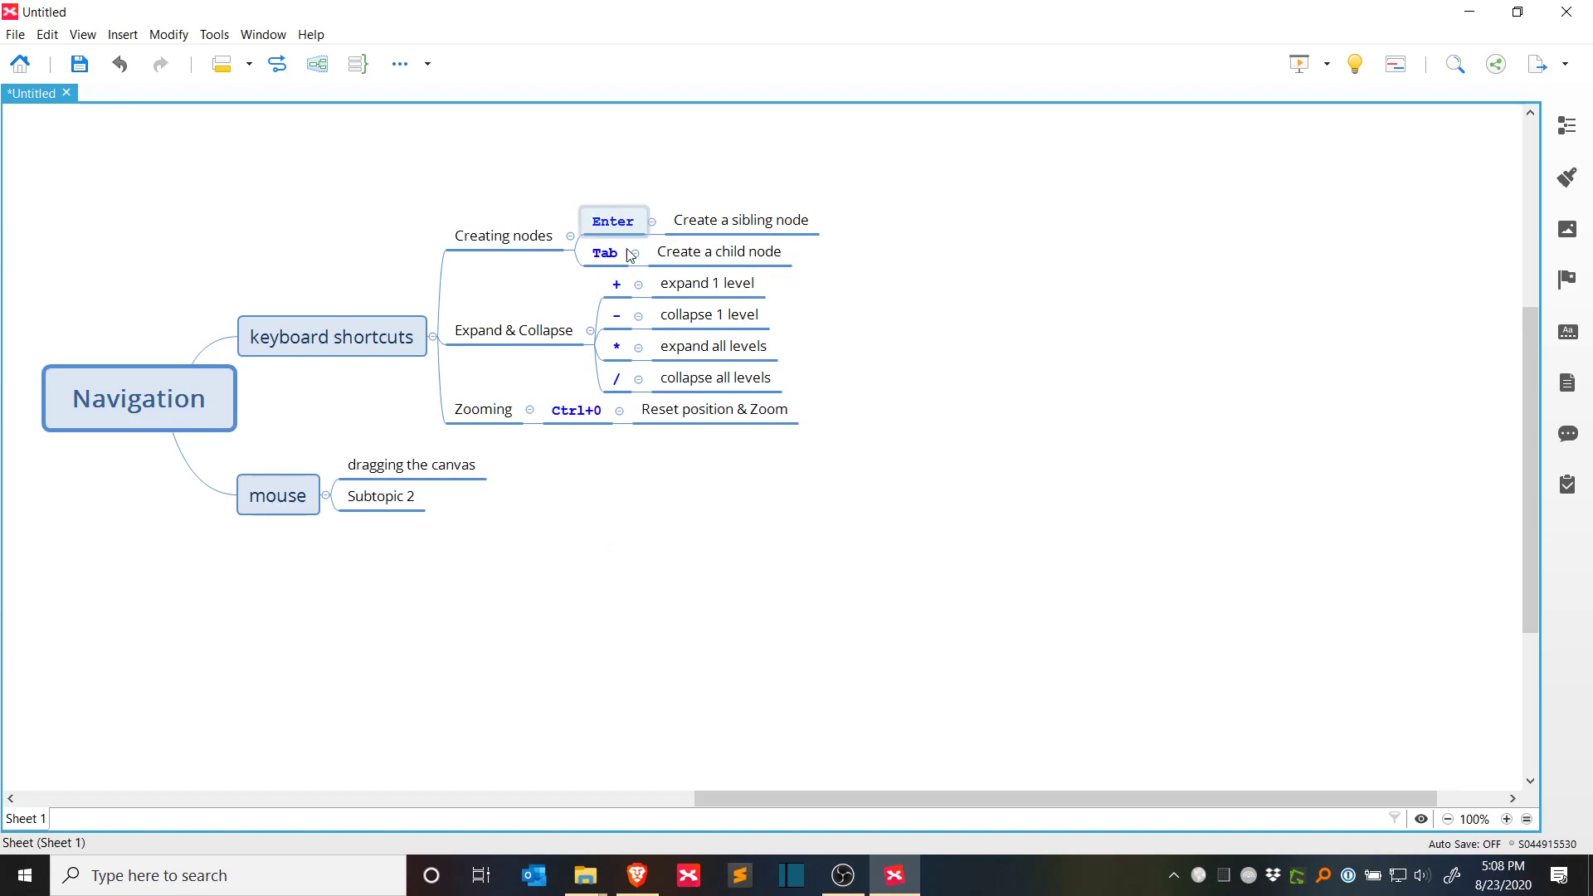
Step: Capitalize the first letter of the "dragging the canvas" topic under mouse
key("ctrl+0")
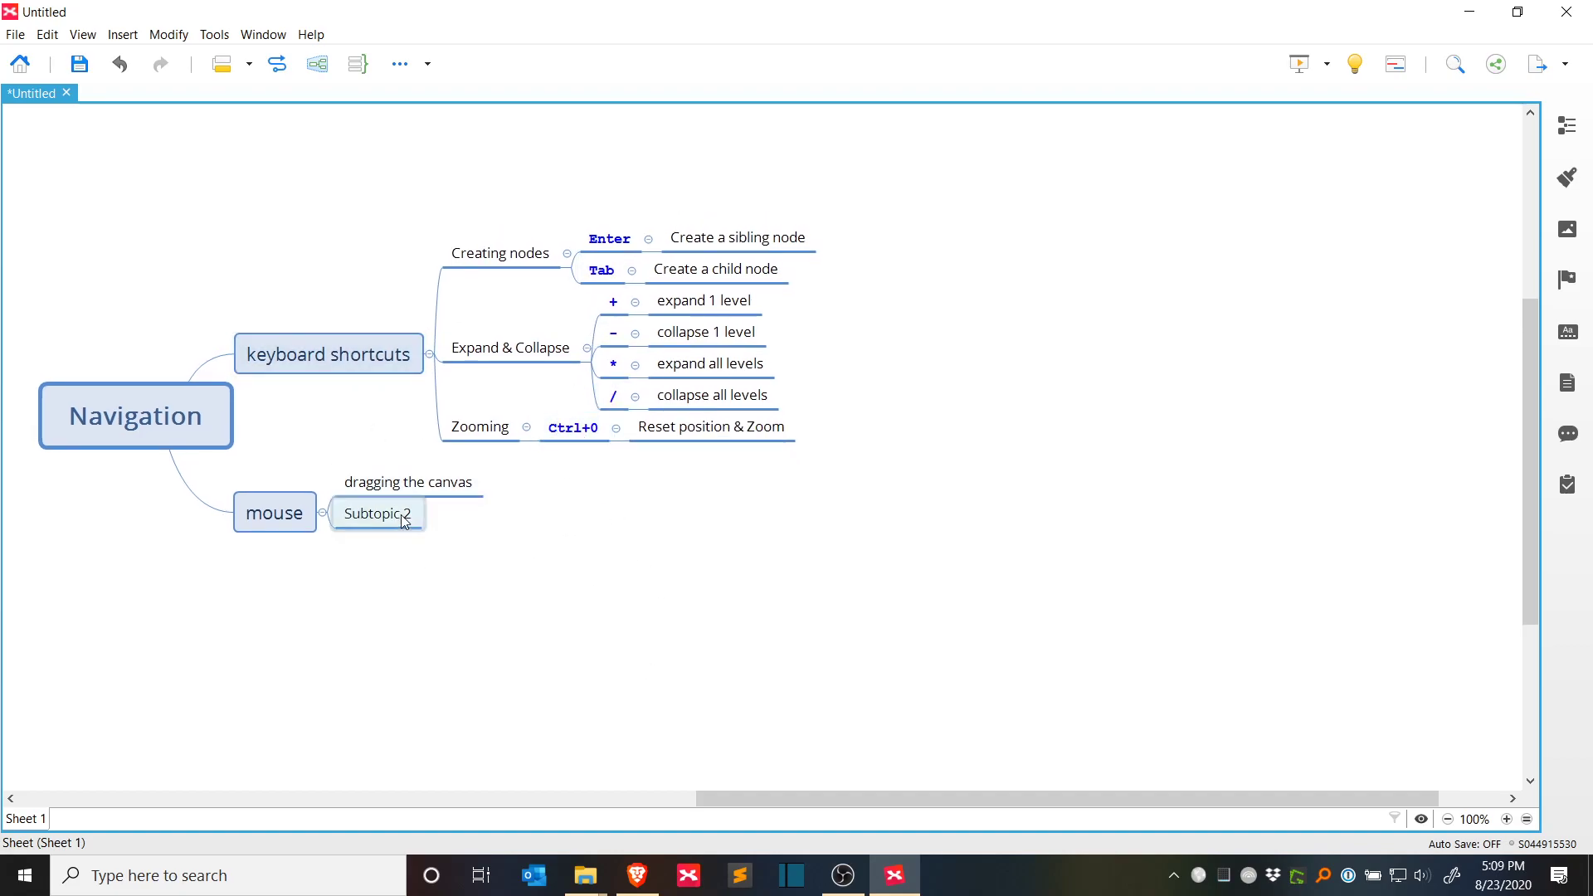
left_click(377, 486)
key("F2")
key("Home")
key("shift+Right")
type("D")
key("Return")
Step: Add a subtopic reading "Right-click and hold the canvas, then move around" to the Dragging the canvas topic
key("Tab")
type("Right-click and hold the canv")
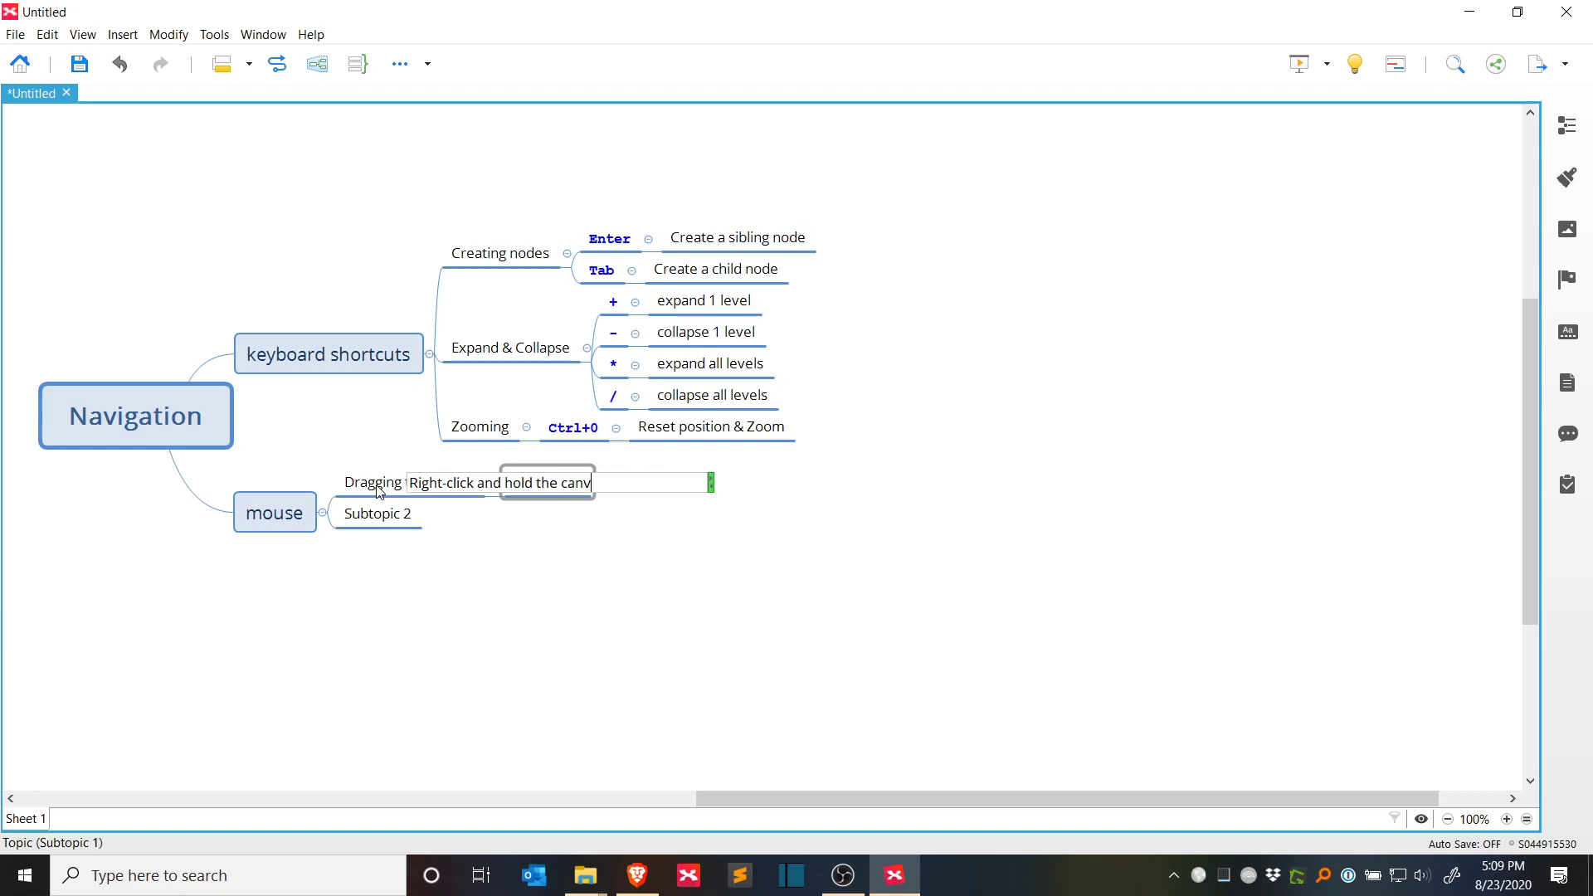
type("as, then move around")
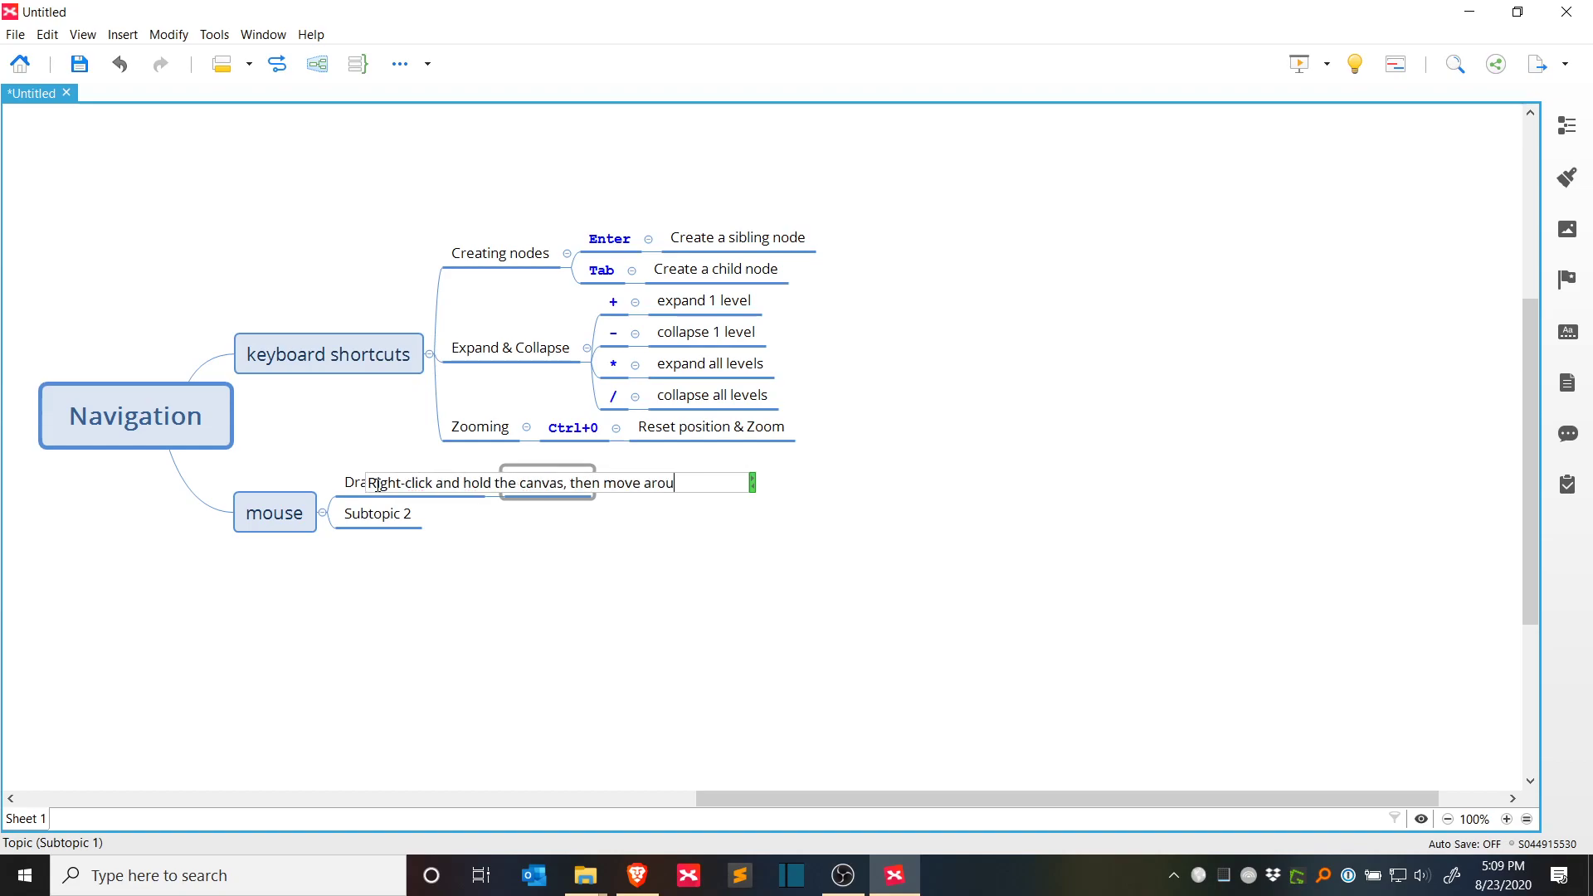
key("Return")
Step: Add a subtopic named "Moving around" to the keyboard shortcuts topic
left_click(370, 378)
key("Tab")
type("Moving around")
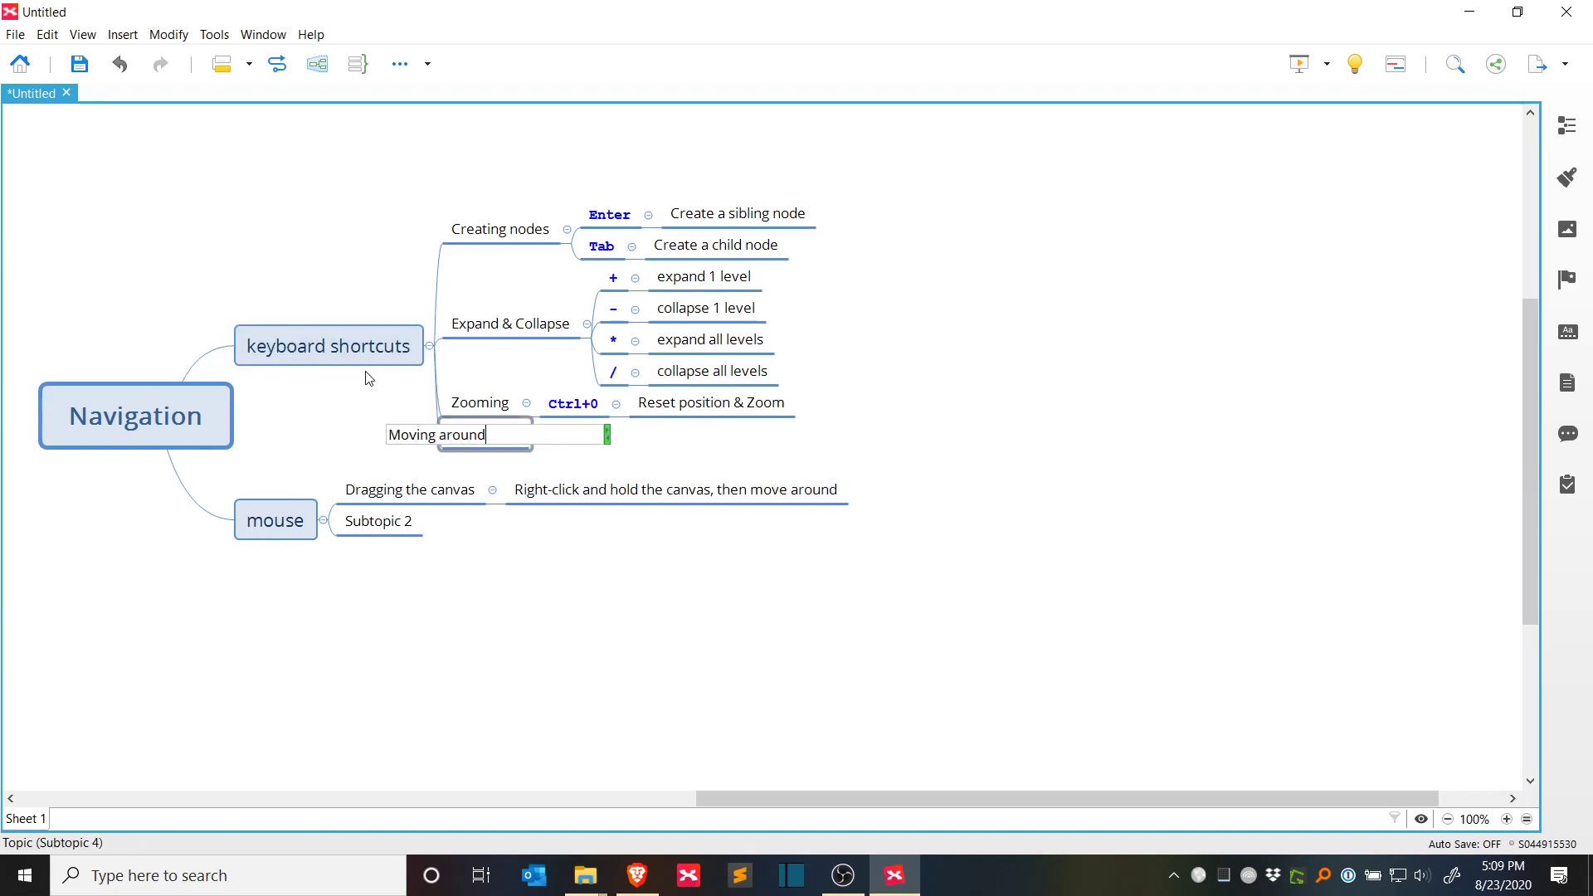
key("Return")
Step: Add a subtopic reading "Use the arrow keys on the keyboard to move around the nodes" to the Moving around topic
key("Tab")
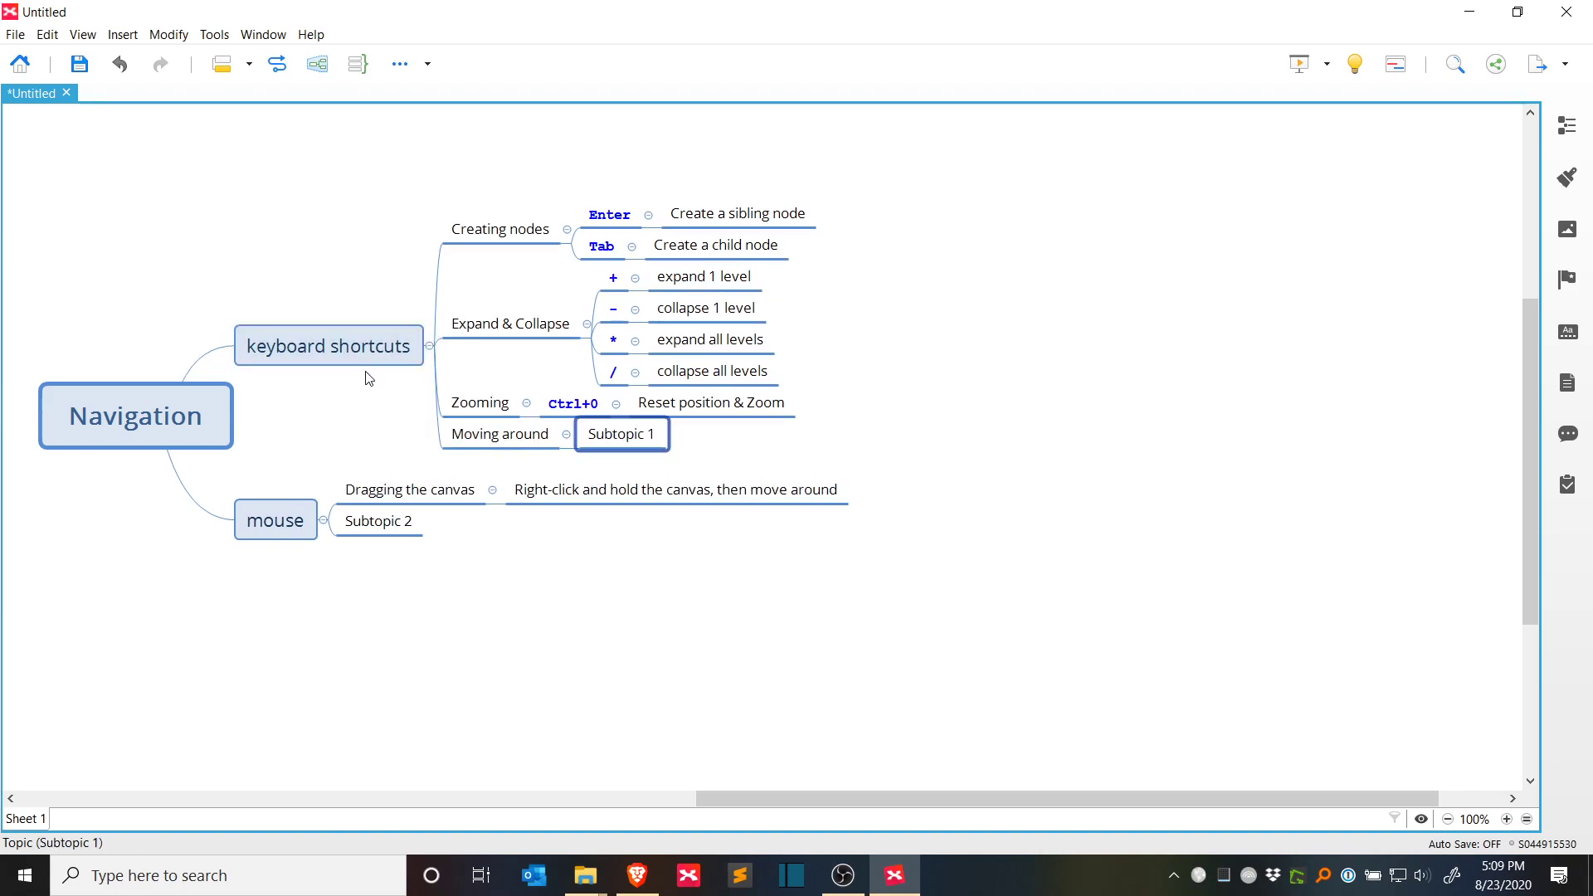
type("Use the arrow keys on the key")
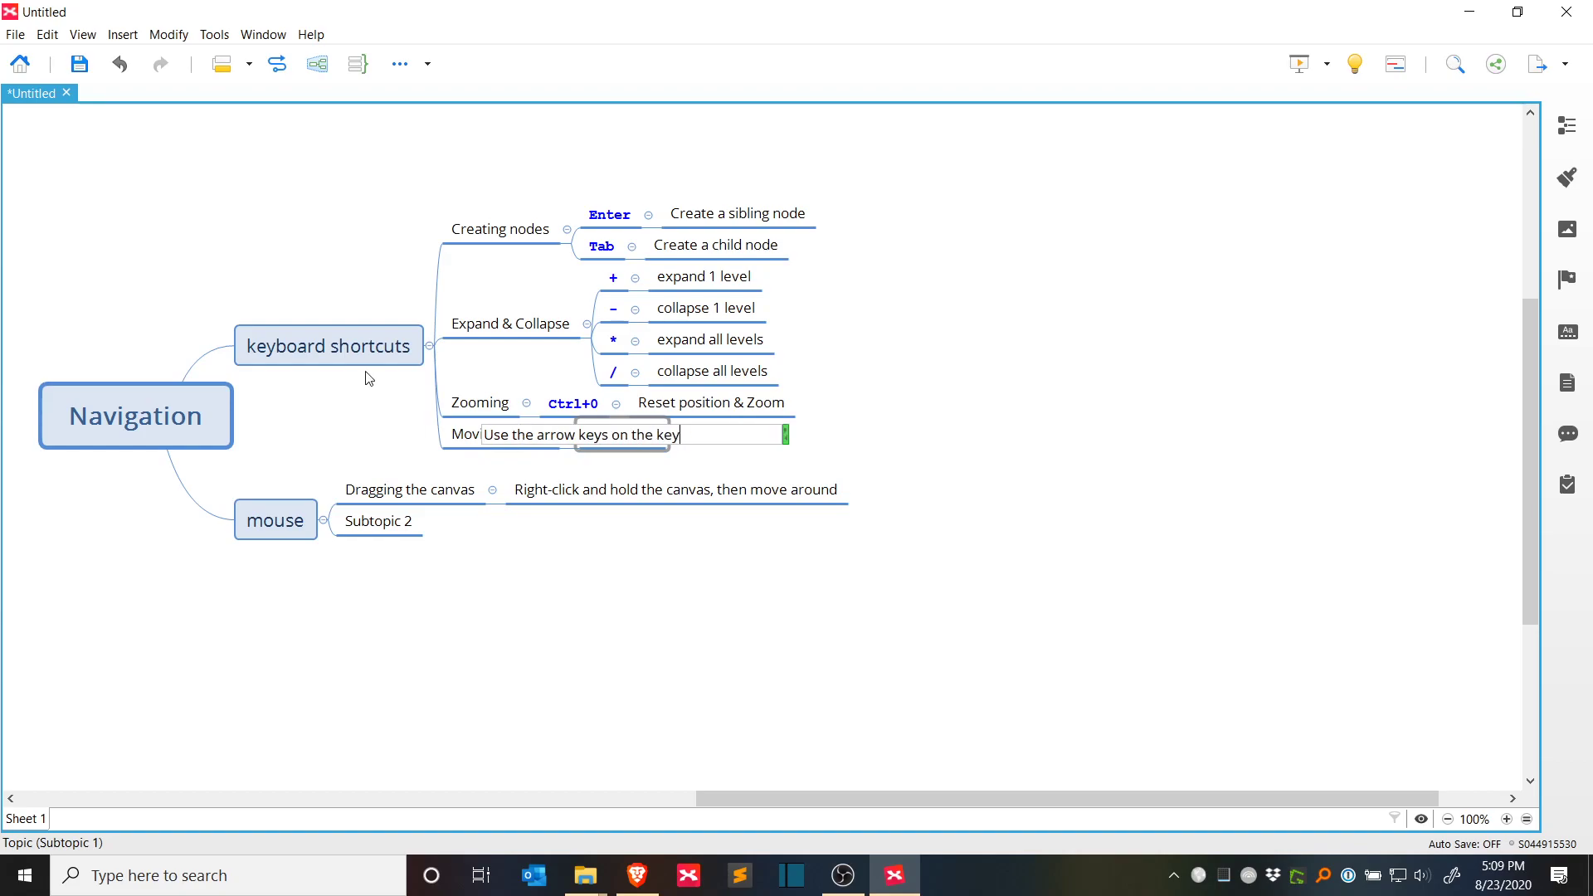
type("board to mov")
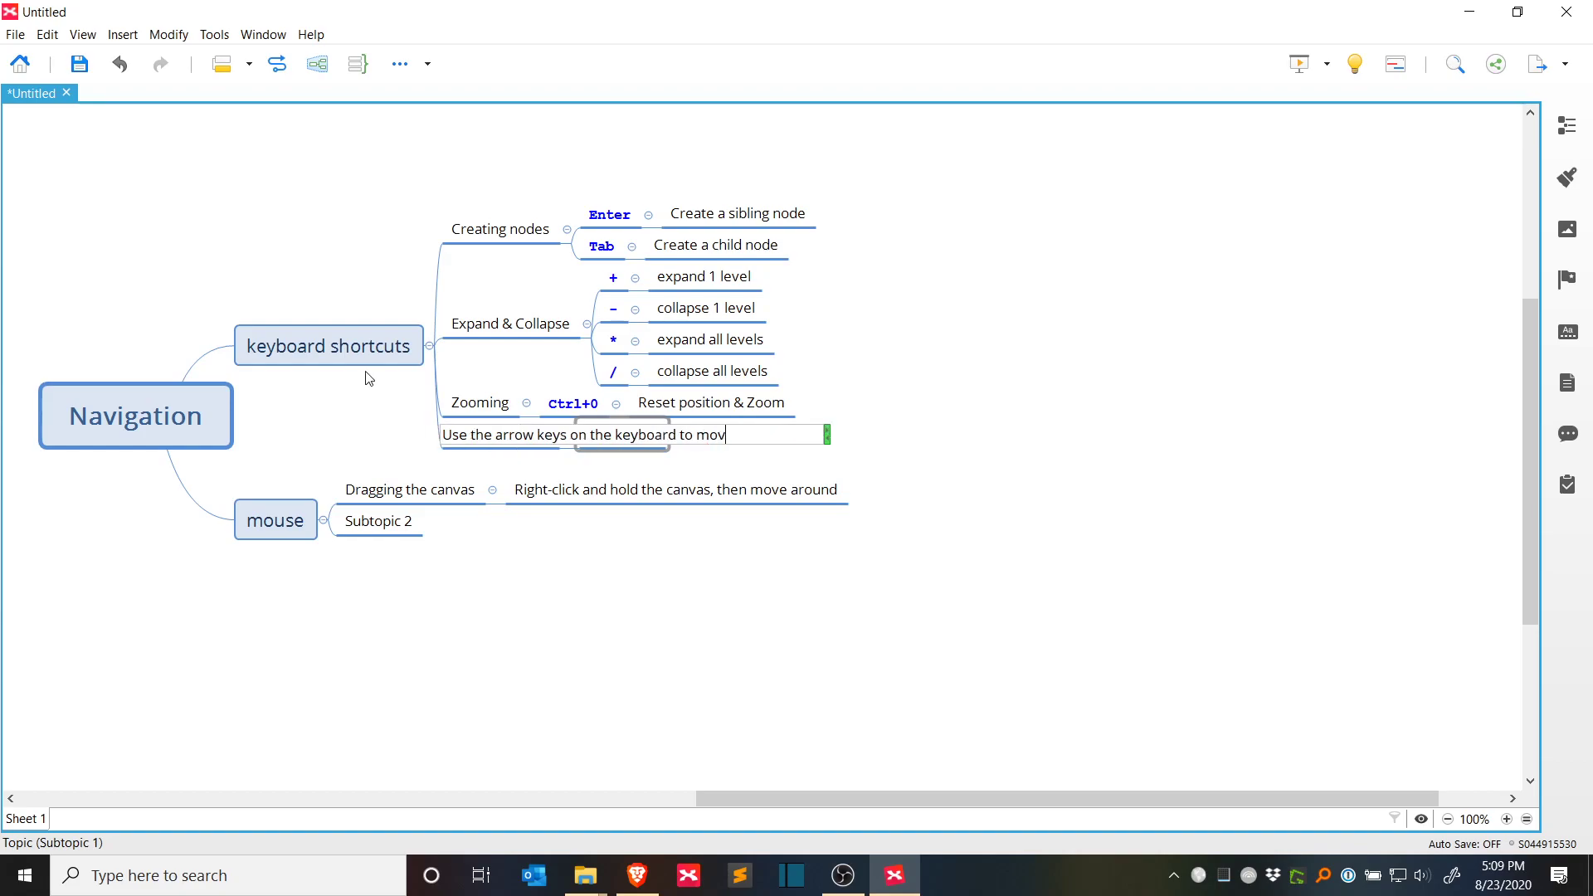
type("e around the nodes")
key("Return")
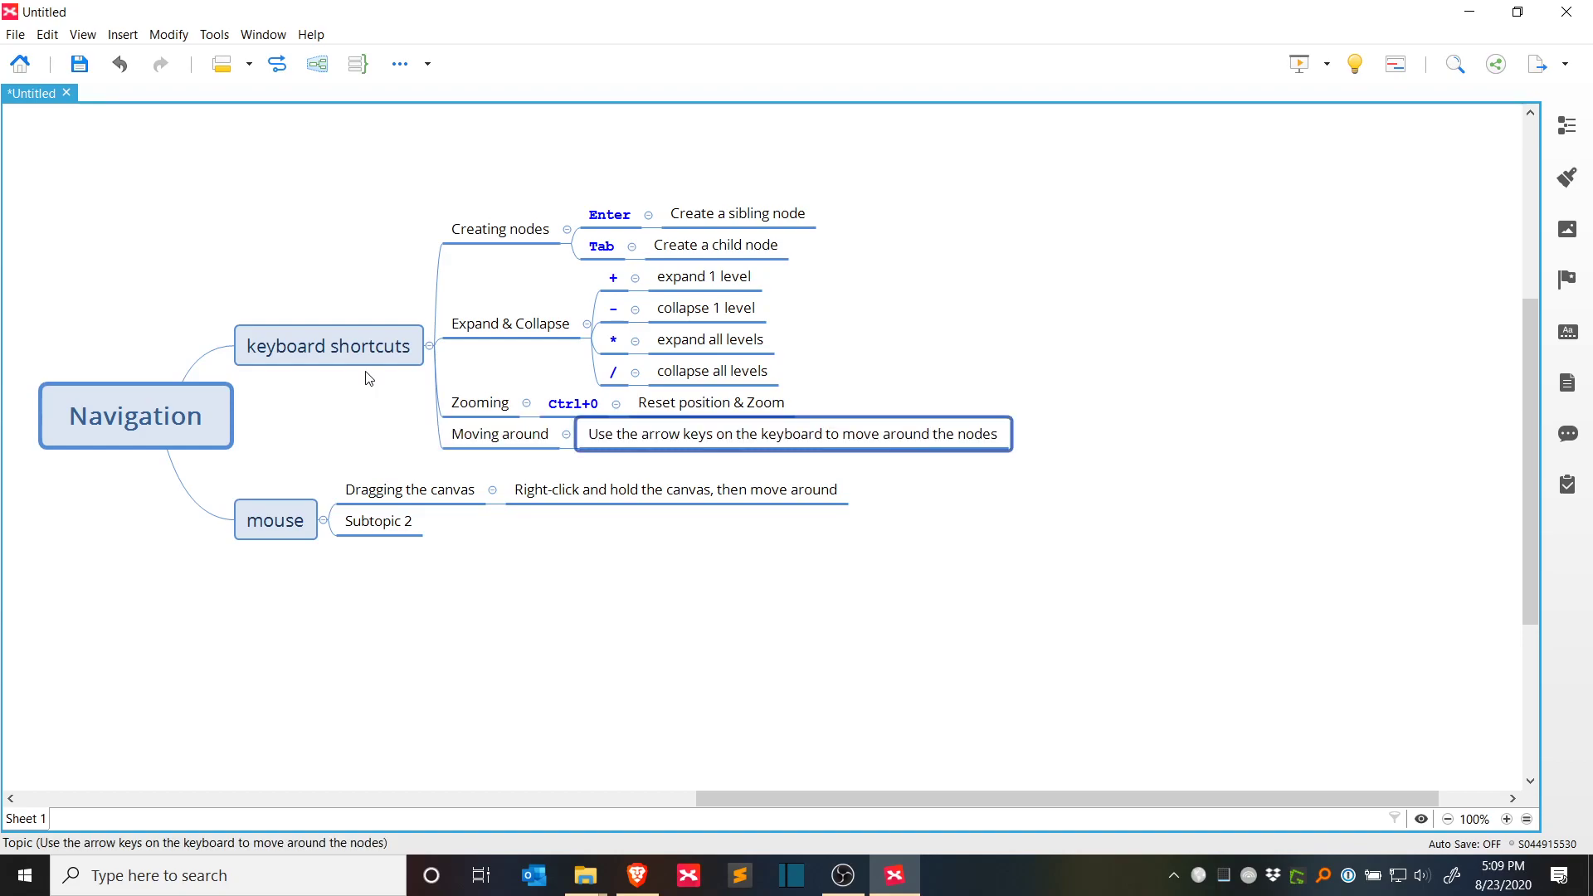
Step: Add a subtopic named "Reordering" to the keyboard shortcuts topic
key("Left")
key("Left")
key("Tab")
type("Reordering")
Step: Add a subtopic reading "Alt+Up or Down" to Reordering and paste the copied bold blue shortcut style onto it
key("Tab")
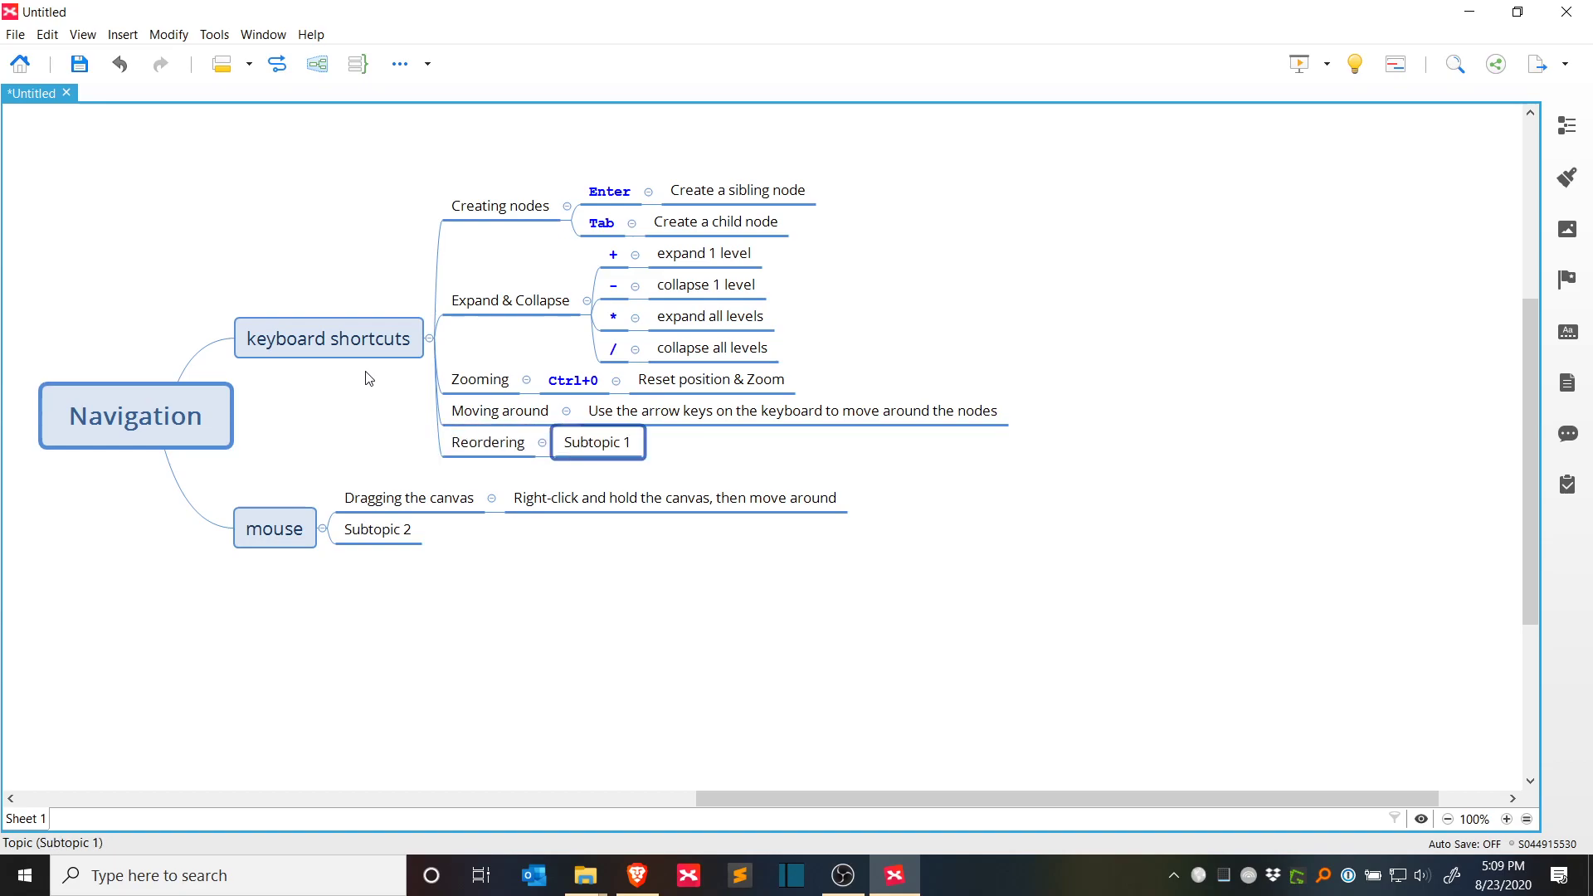
type("H")
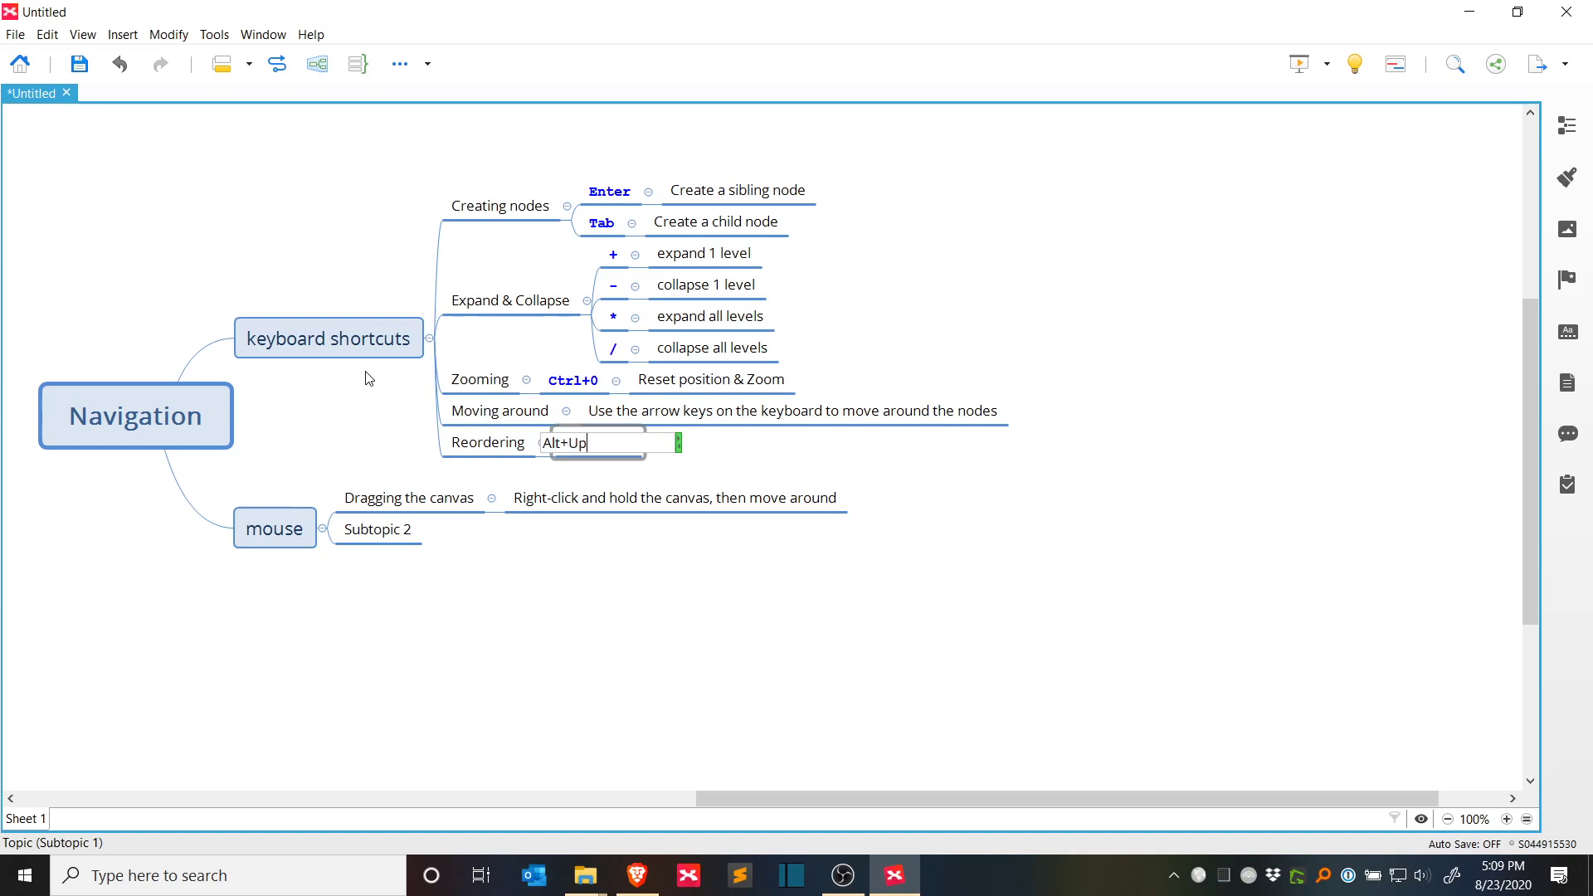
type("lt+Up or Down")
key("Return")
key("ctrl+alt+v")
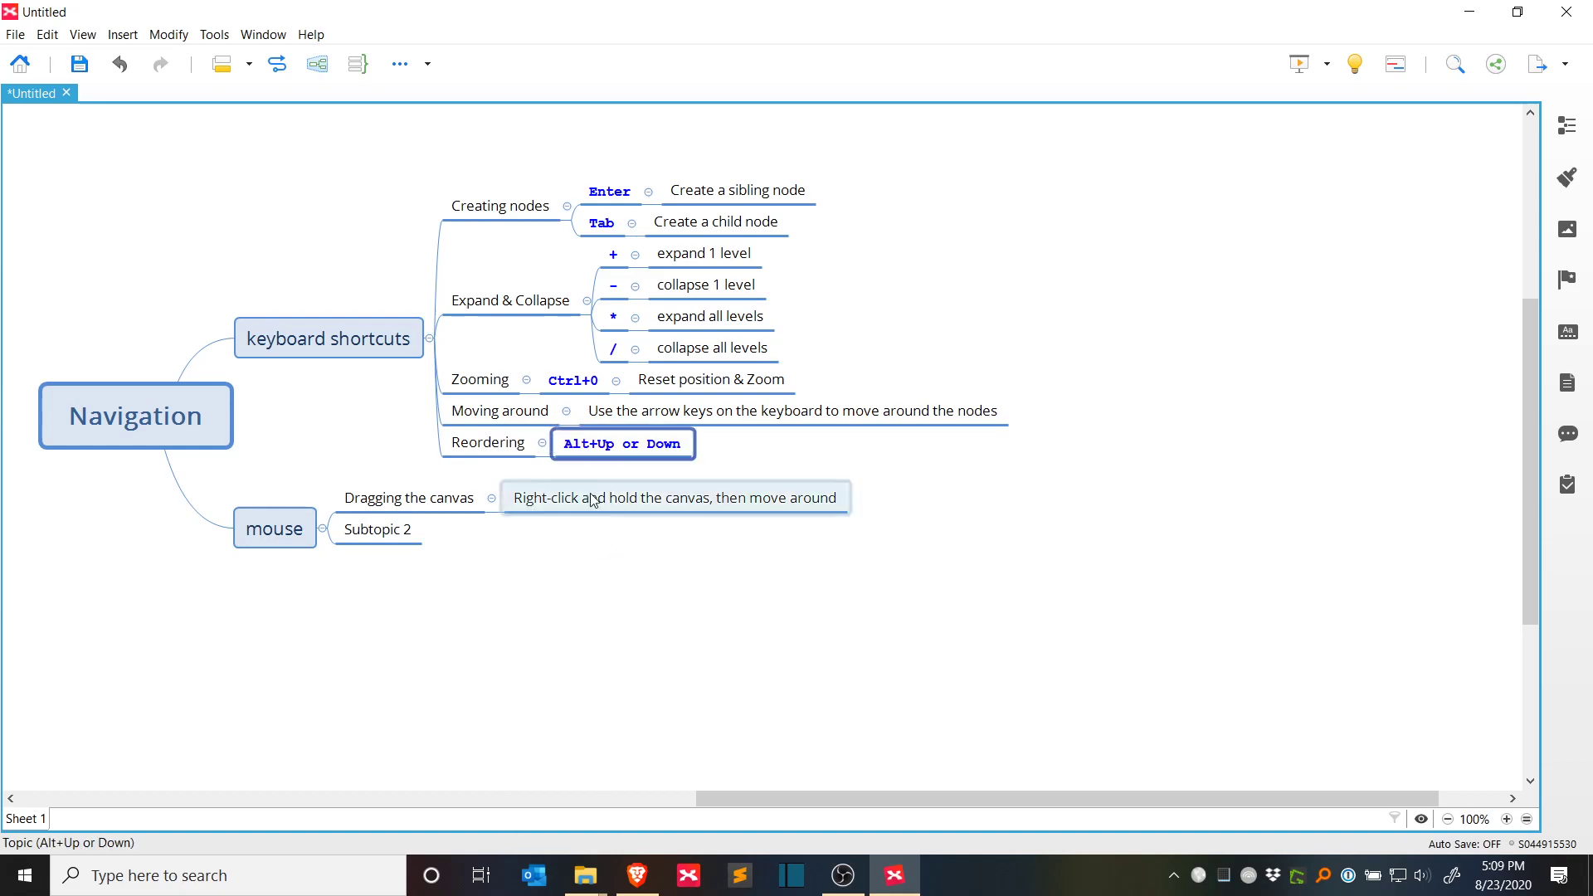
Step: Shorten the shortcut text under Reordering to "Alt+Up/Down"
double_click(598, 448)
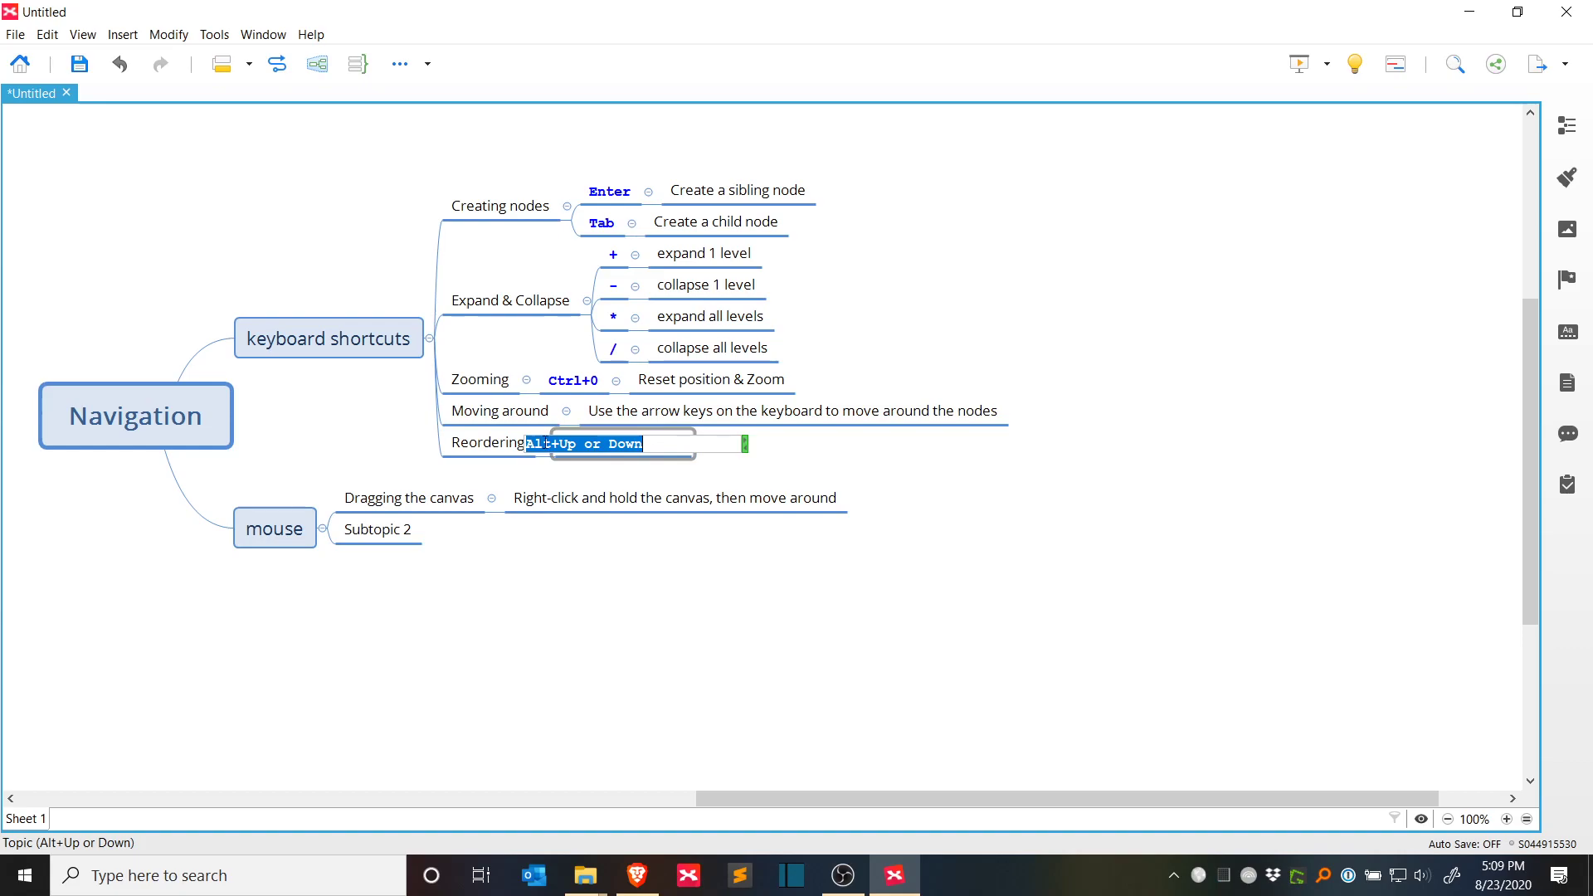
left_click(573, 442)
key("Delete")
key("Delete")
key("Delete")
key("Delete")
key("Delete")
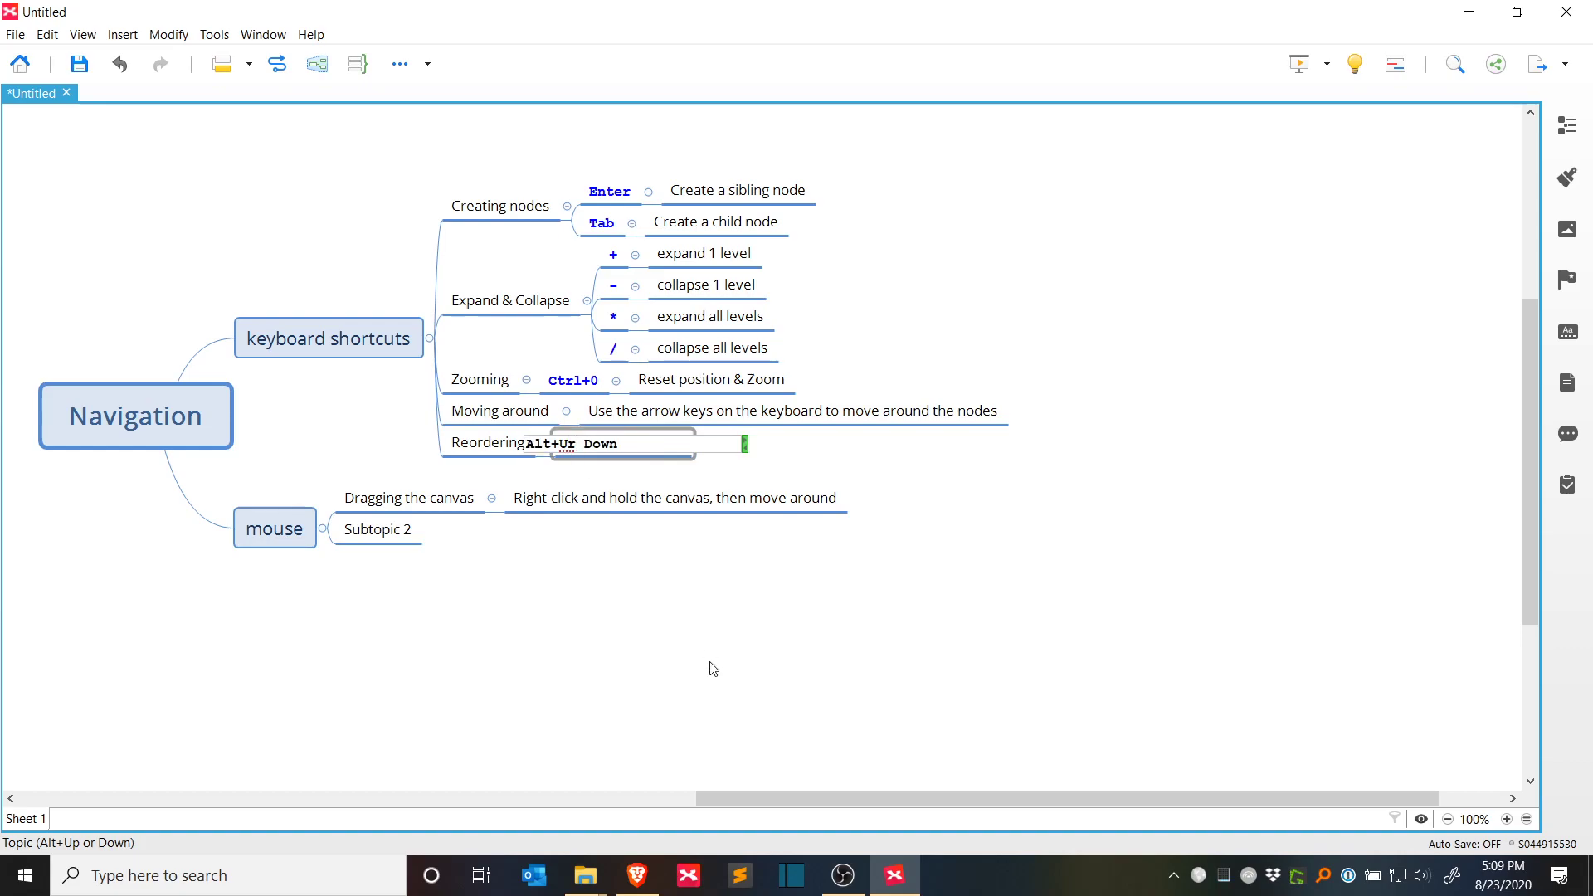
type("p/")
key("Return")
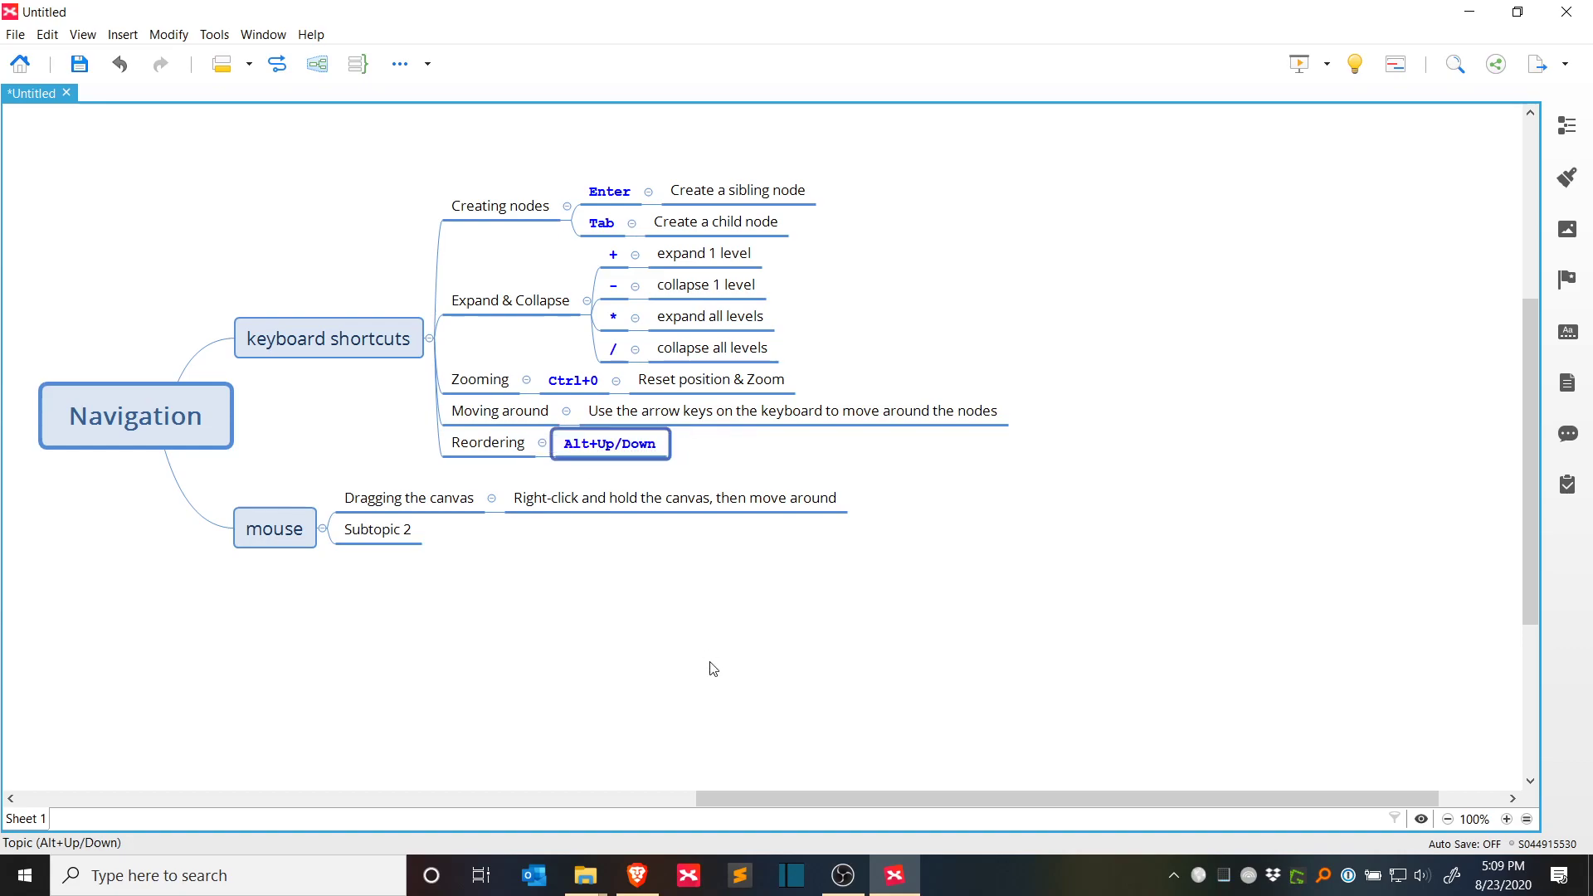
Step: Extend the Reordering shortcut text with the word "arrow" and space out the plus sign so it reads "Alt + Up/Down arrow"
type("key")
key("Return")
key("BackSpace")
key("BackSpace")
key("BackSpace")
type("arrow")
key("Return")
left_click(591, 448)
left_click(575, 448)
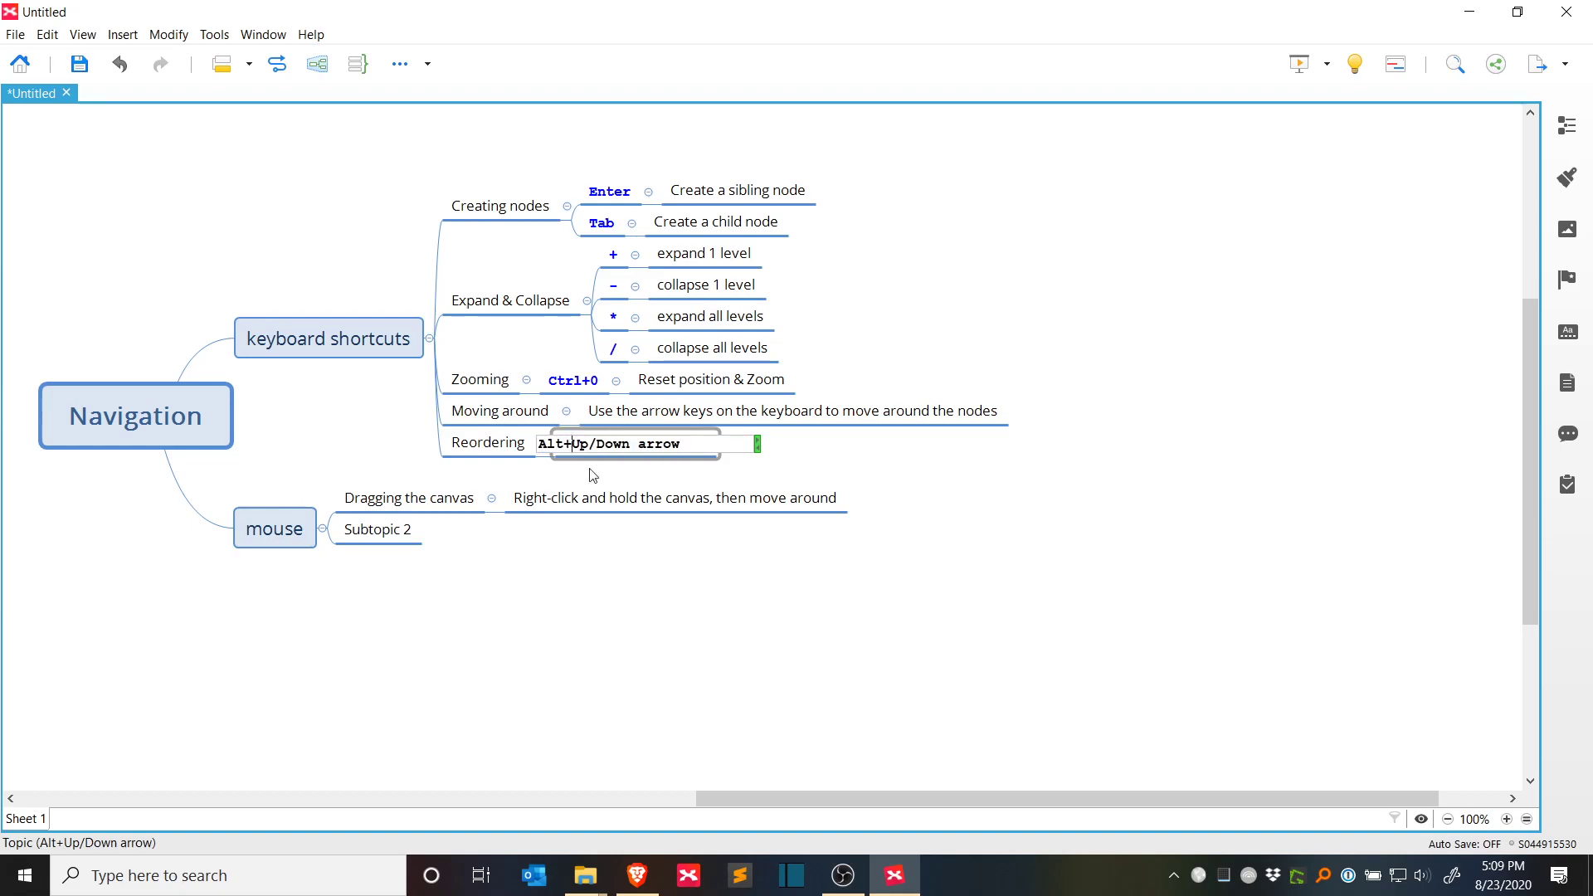
key("Right")
key("Return")
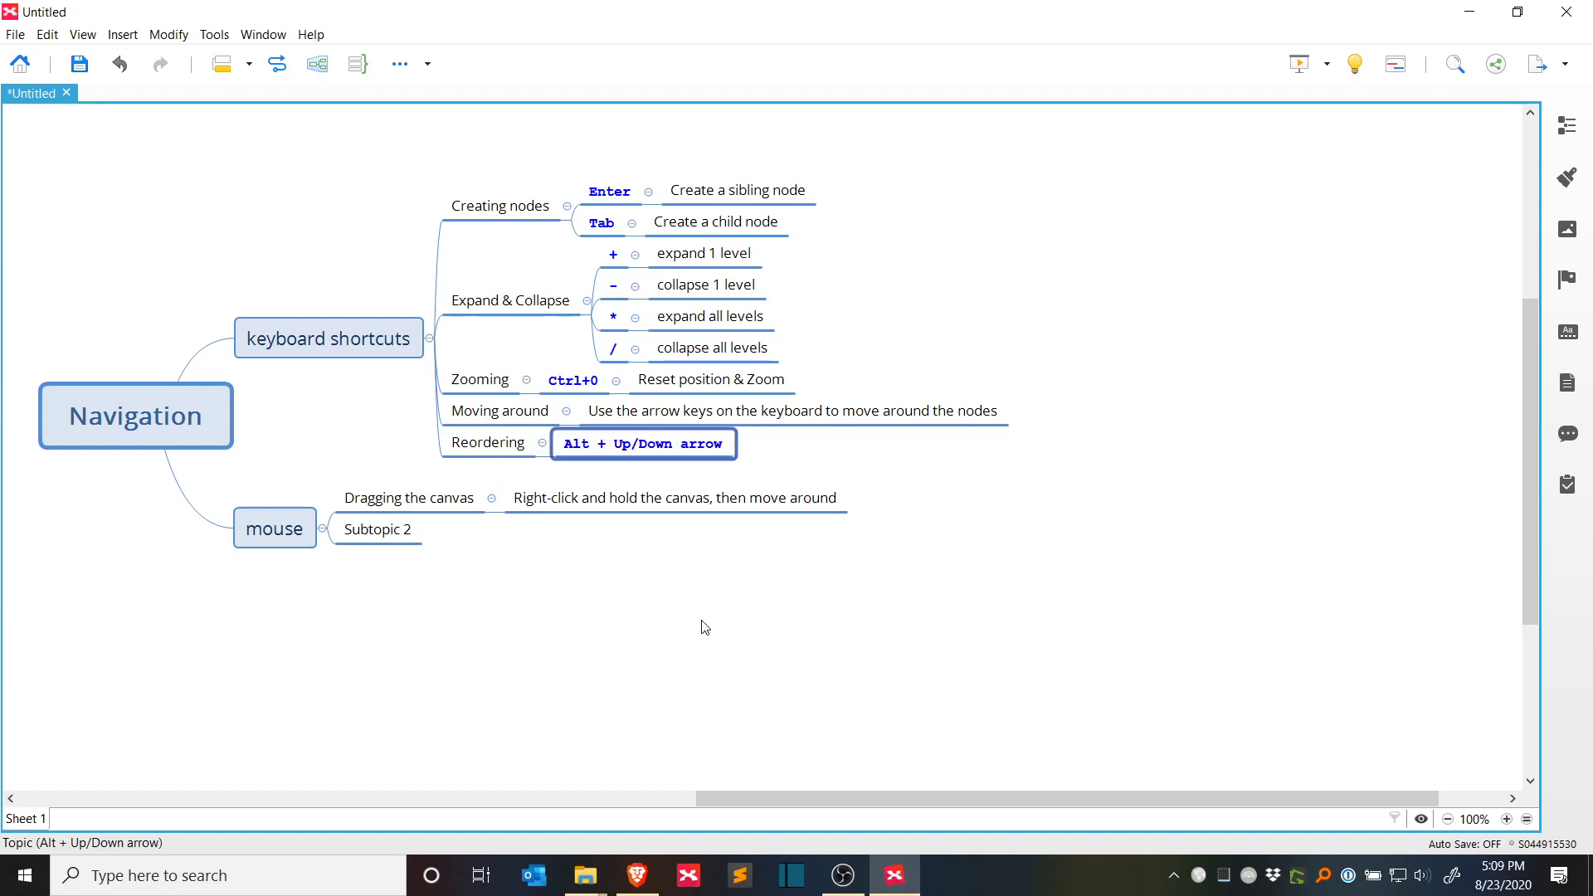
left_click(703, 628)
Step: Add spaces around the plus sign in the Zooming shortcut so it reads "Ctrl + 0"
left_click(573, 373)
left_click(570, 374)
key("Left")
key("Right")
key("Right")
key("Right")
key("Return")
left_click(632, 543)
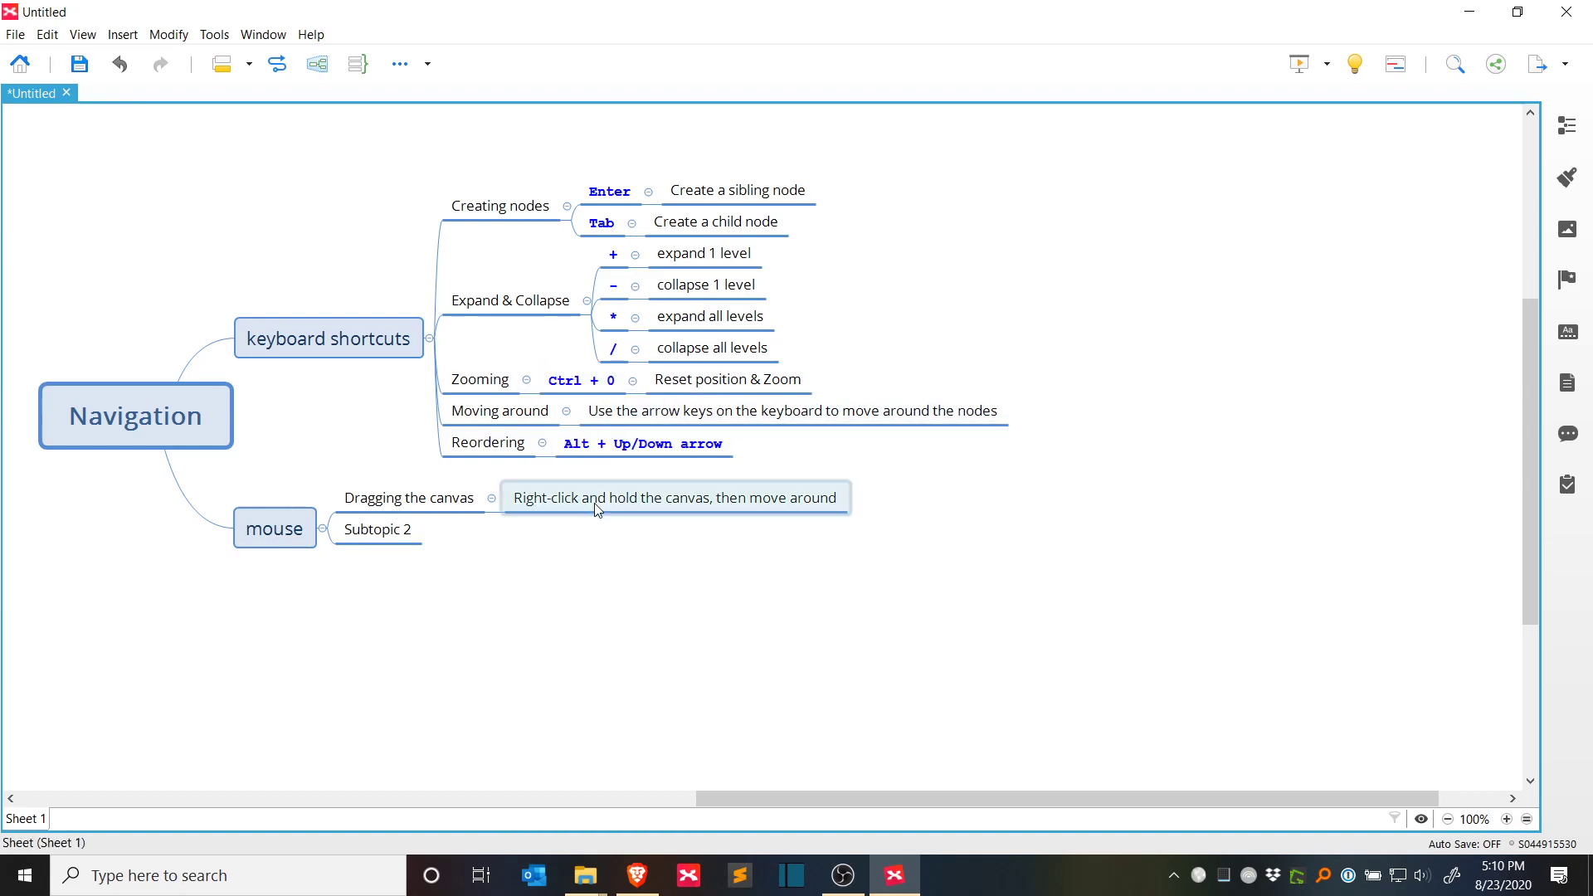
Step: Move the Reordering topic up one place among its siblings and back down again
left_click(610, 452)
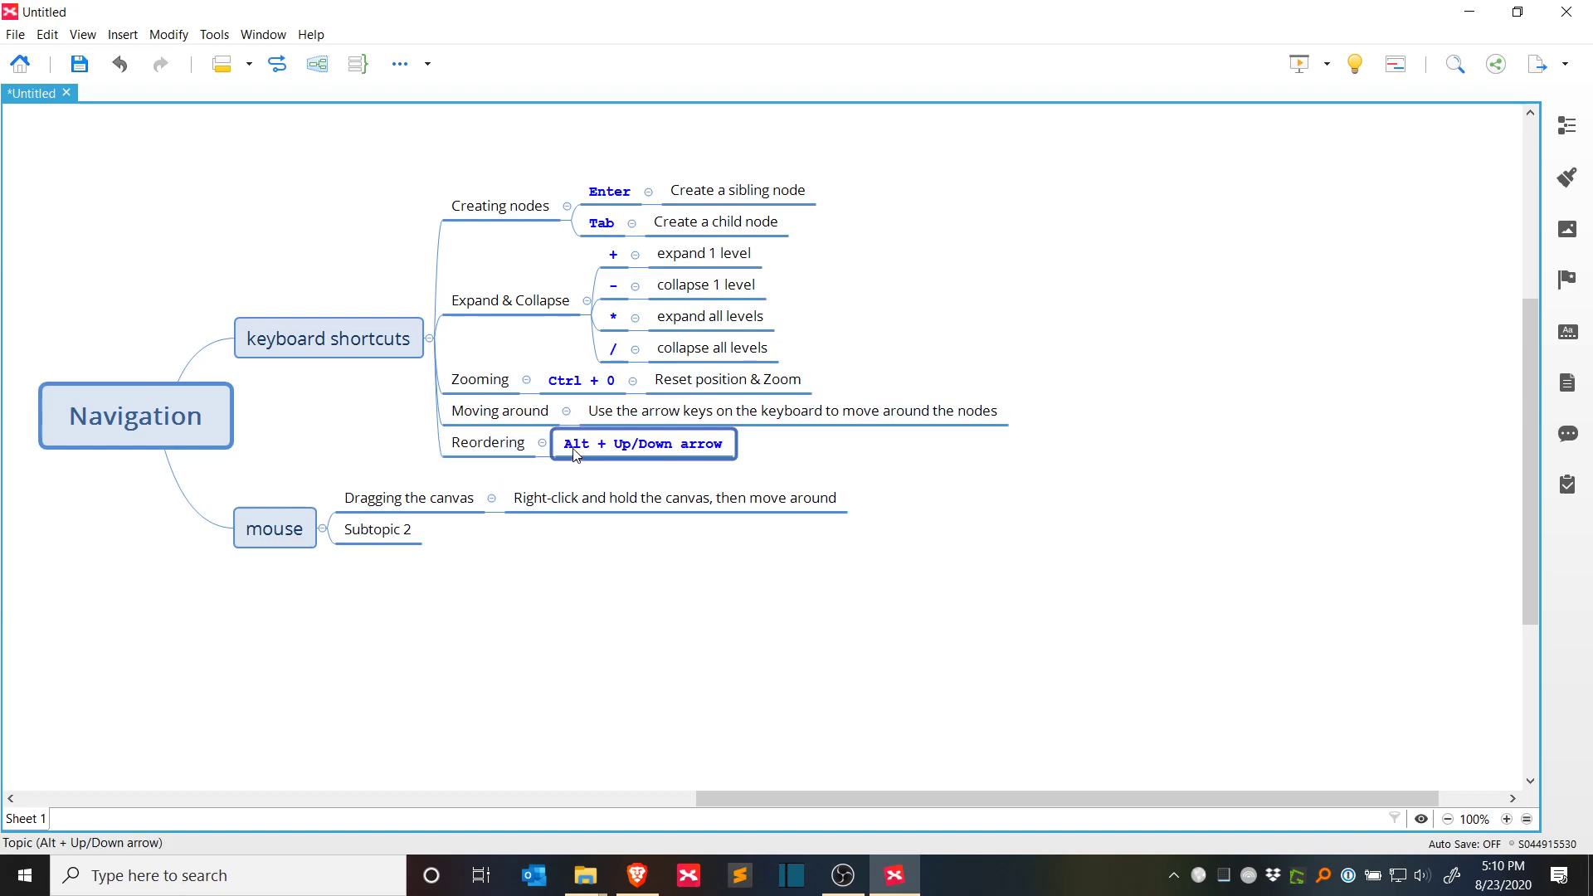
left_click(508, 439)
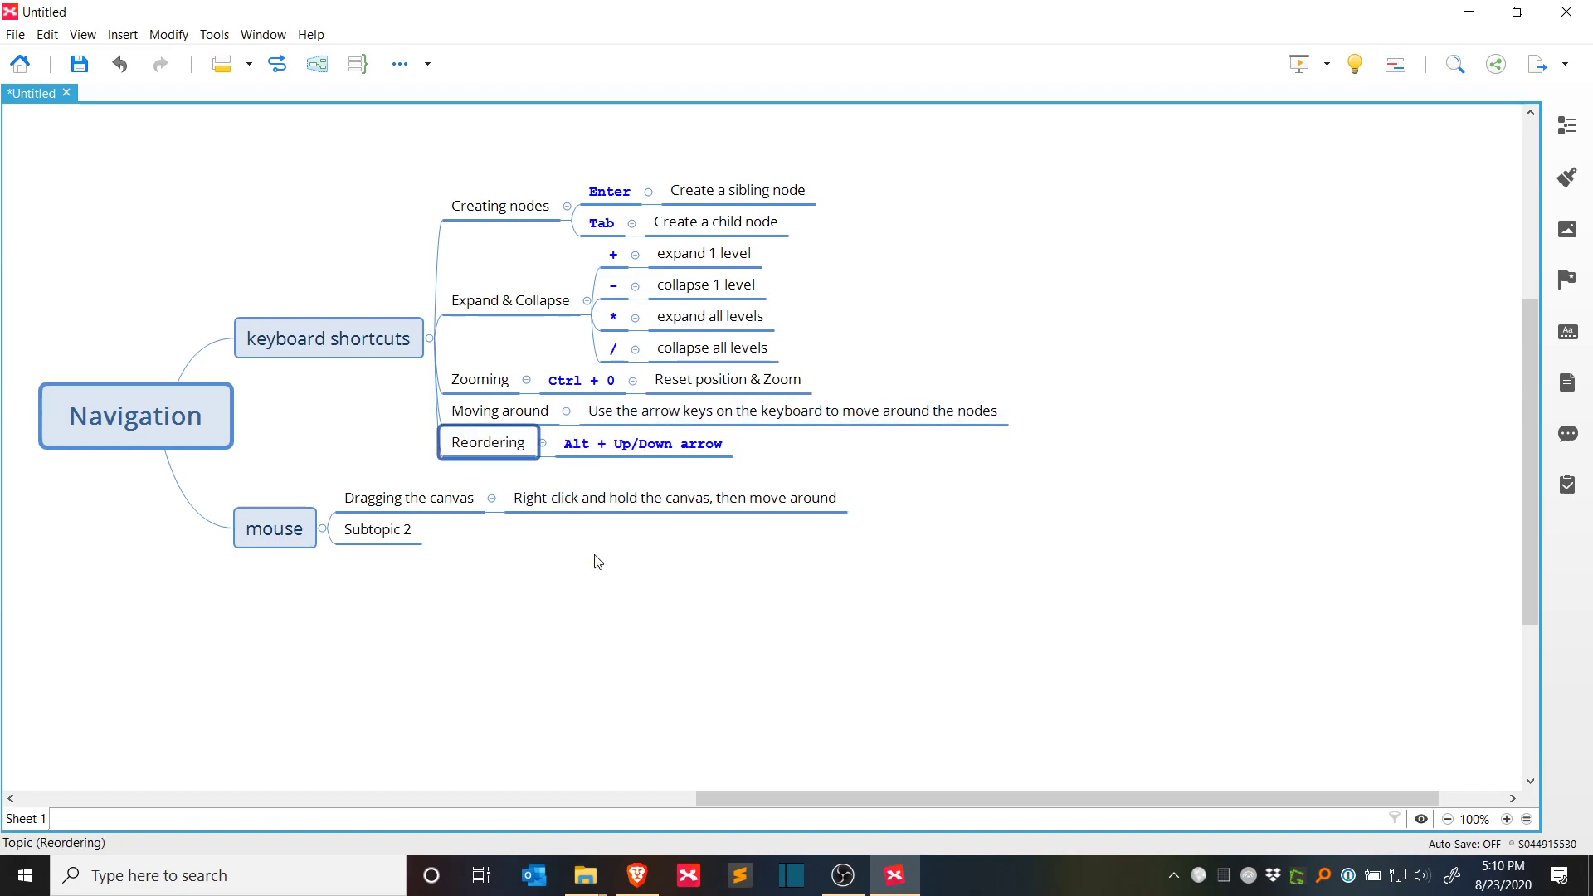
key("alt+Up")
key("alt+Down")
Step: Reorder the Moving around topic so that it sits between Creating nodes and Expand & Collapse
key("Right")
key("Left")
key("Up")
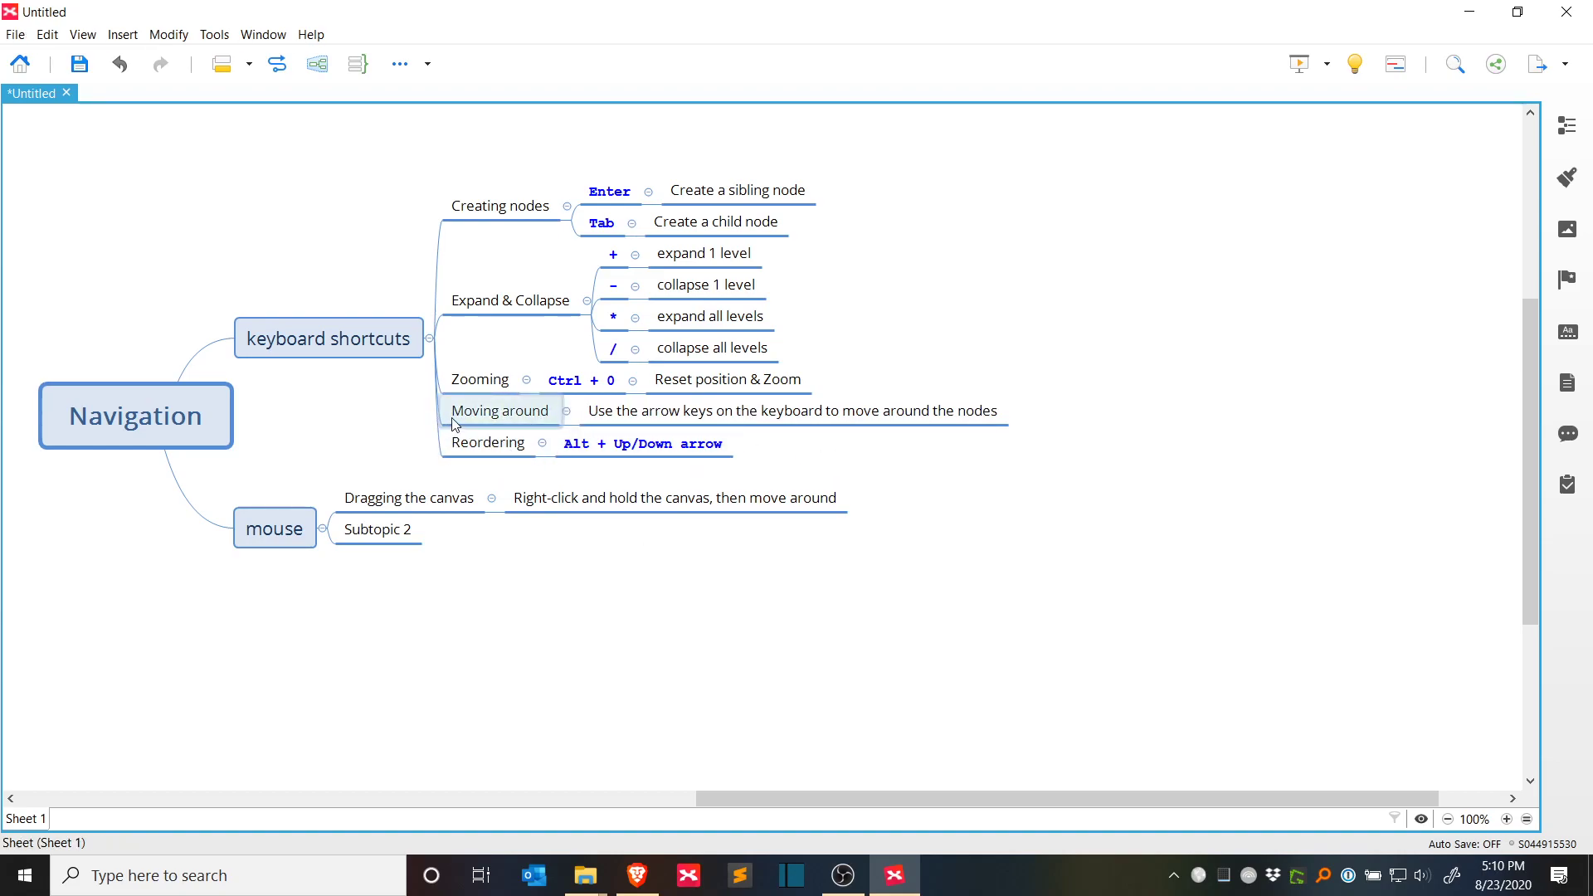
key("alt+Down")
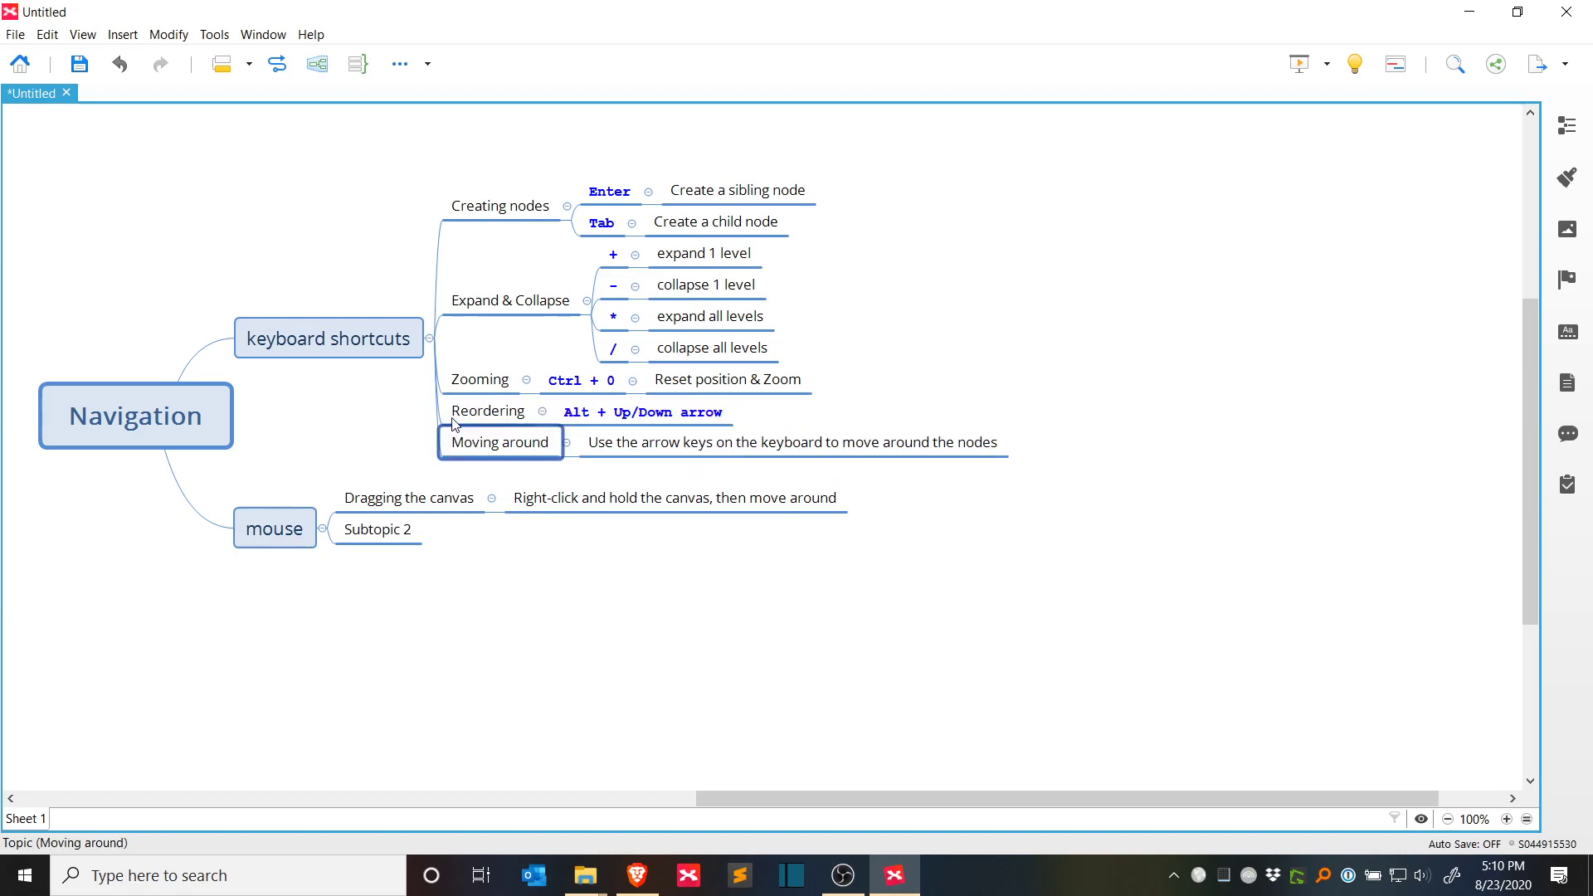
key("alt+Up")
key("alt+Up")
key("alt+Up")
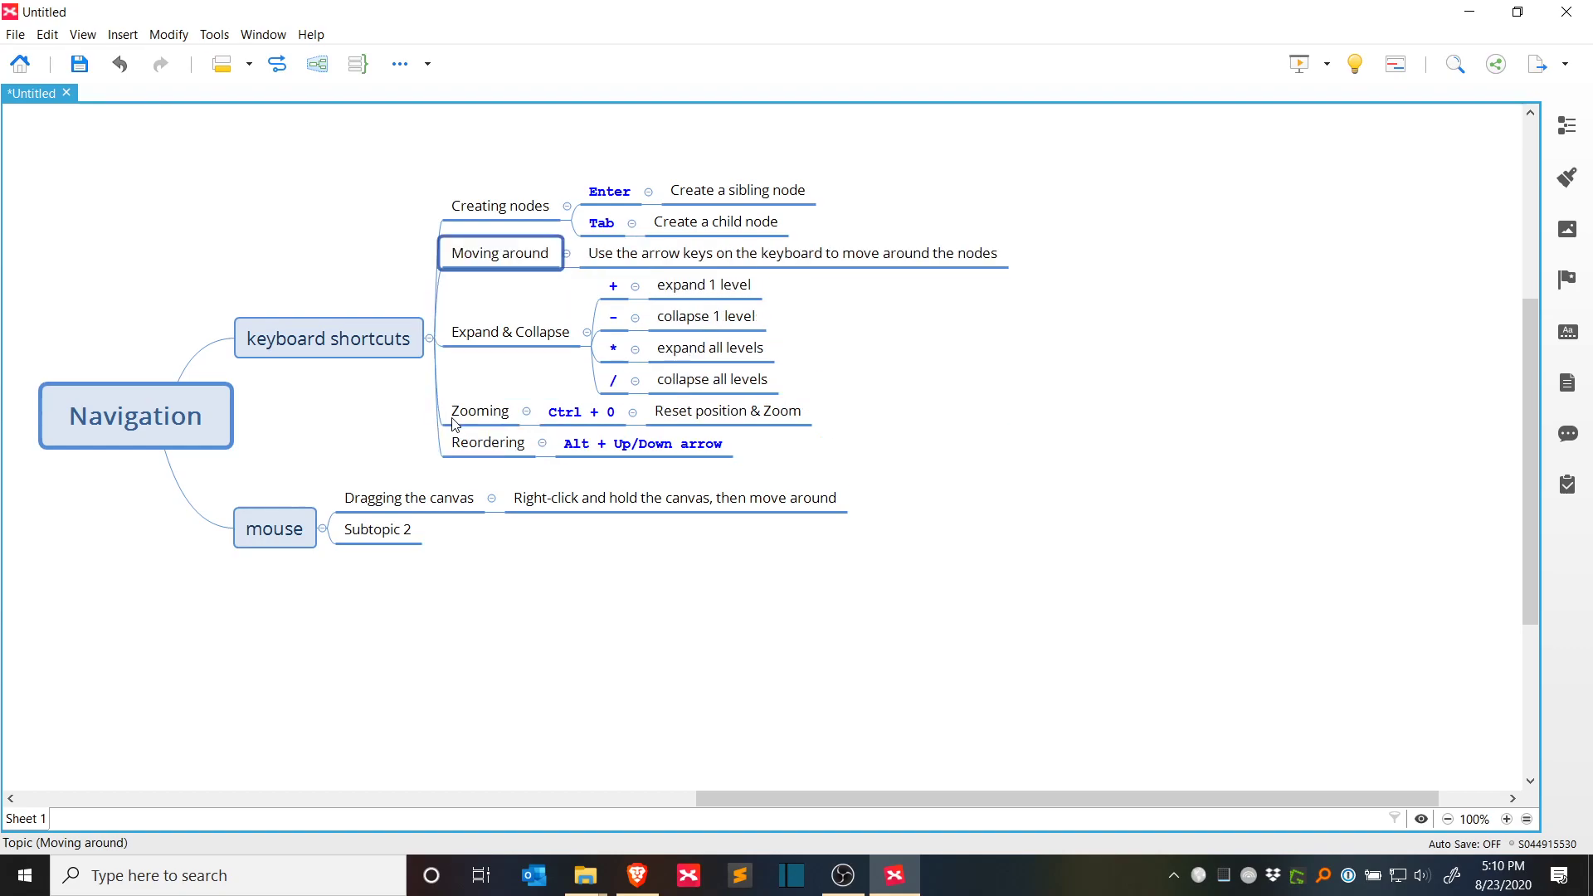
Step: Add a second subtopic reading "Arrow Keys" to the Moving around topic
key("Up")
key("Down")
key("Tab")
key("BackSpace")
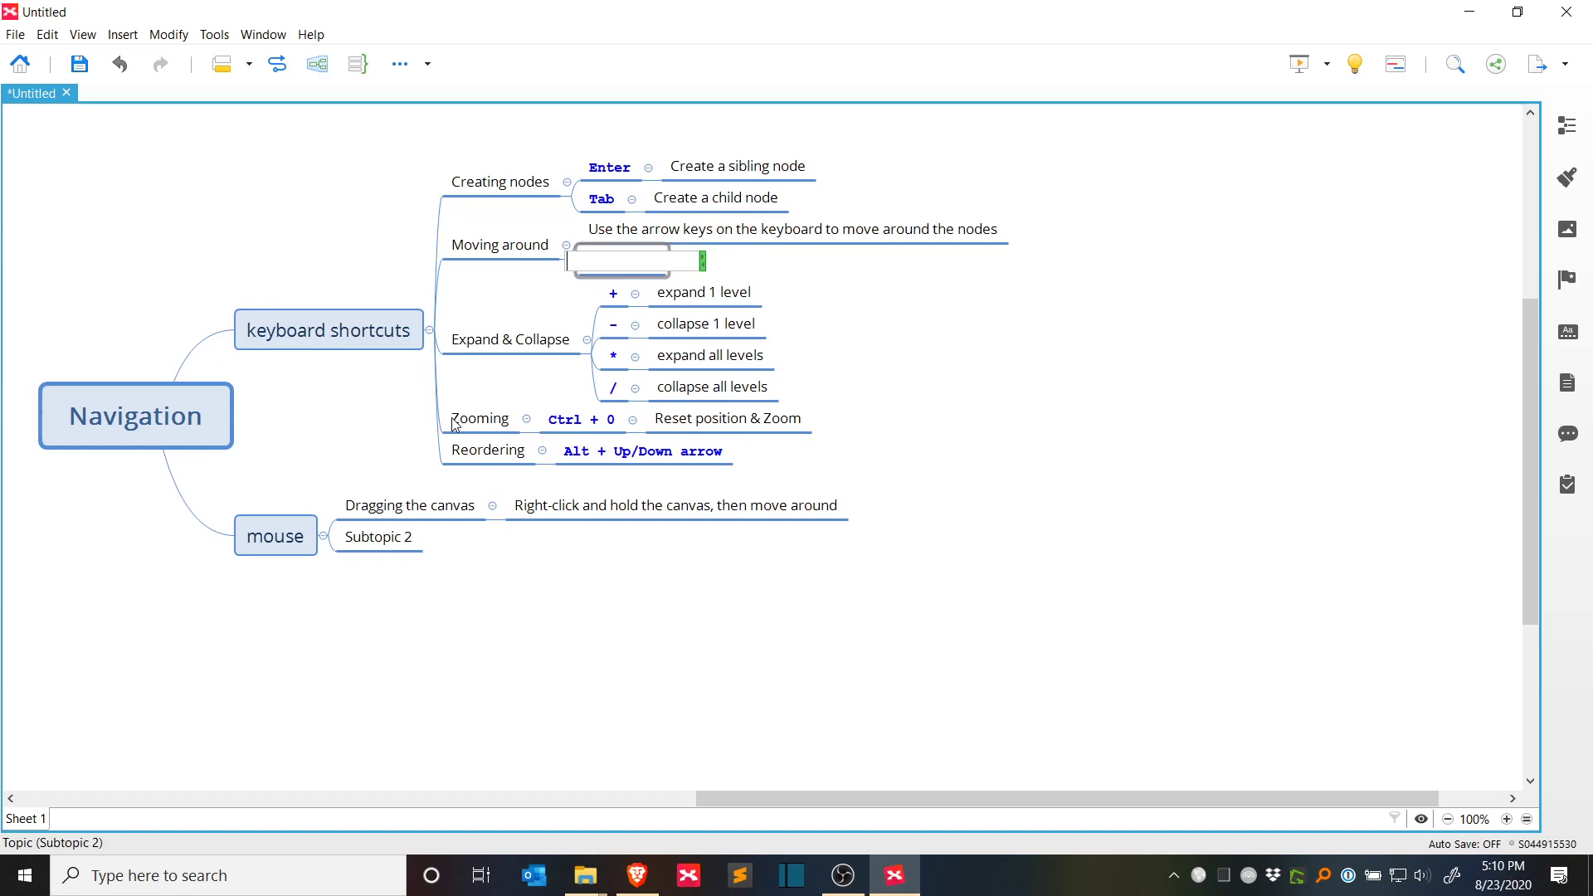
type("Arrow Keys")
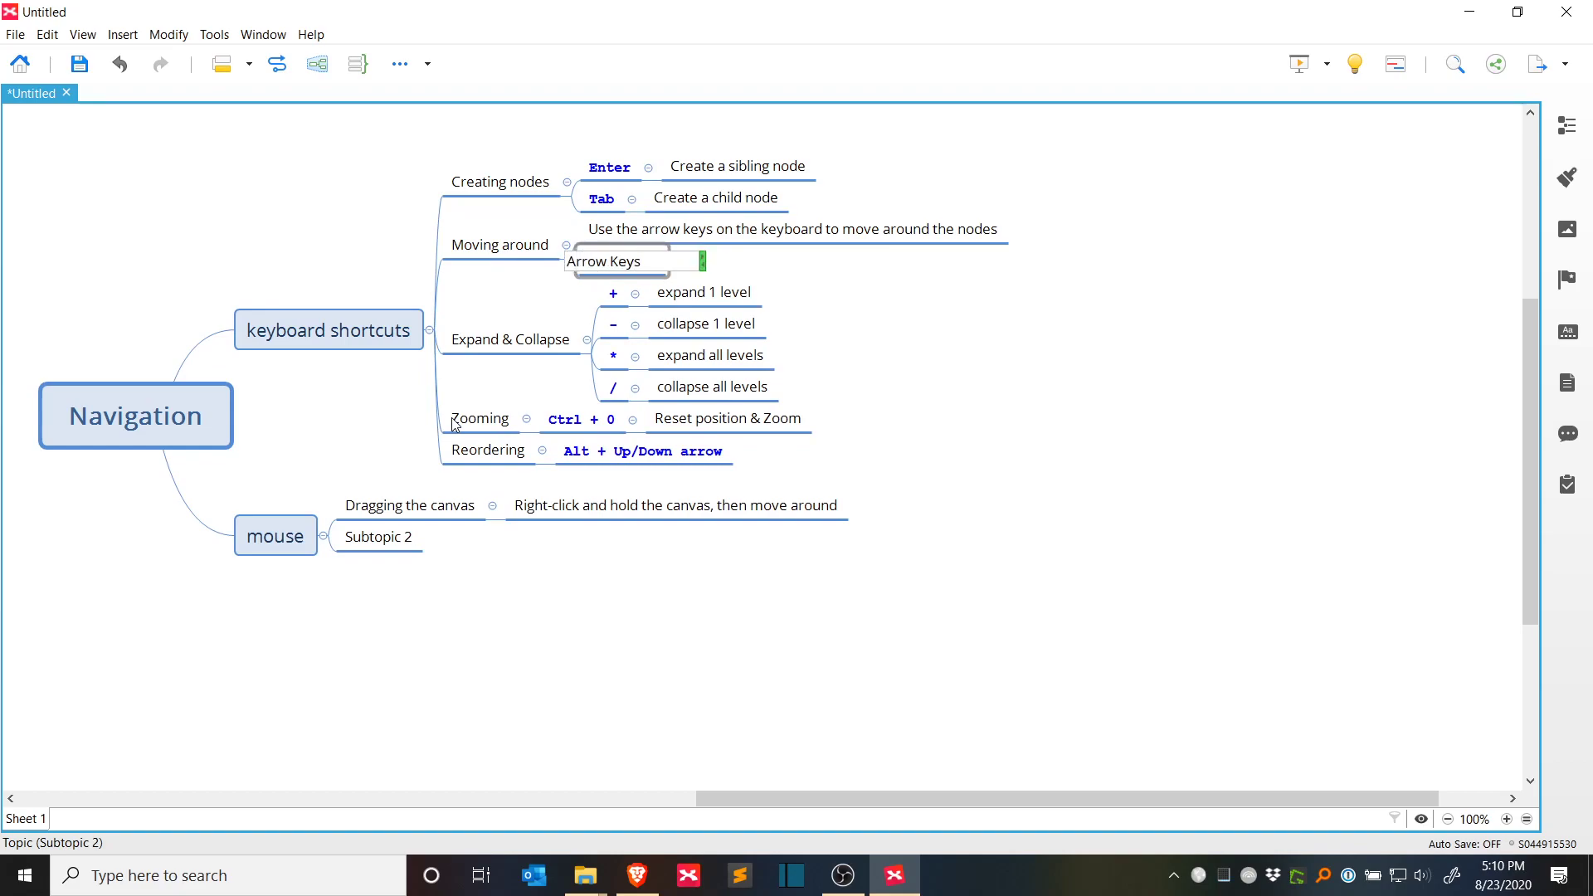
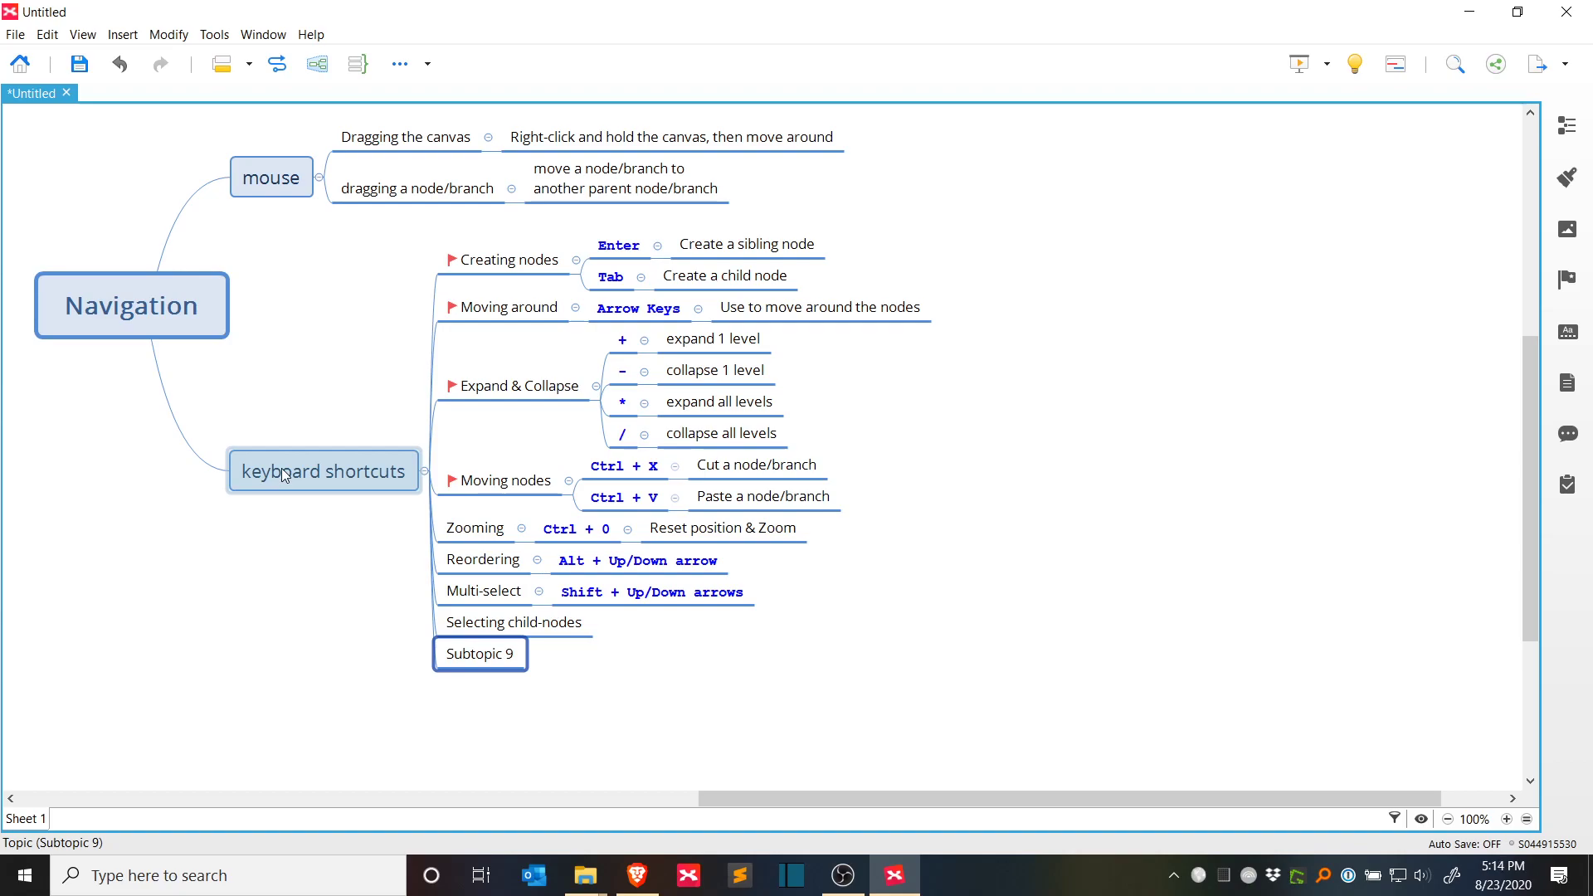
Step: Name the new keyboard shortcuts subtopic "Creating a parent node" and move it above Selecting child-nodes
type("Creating a ")
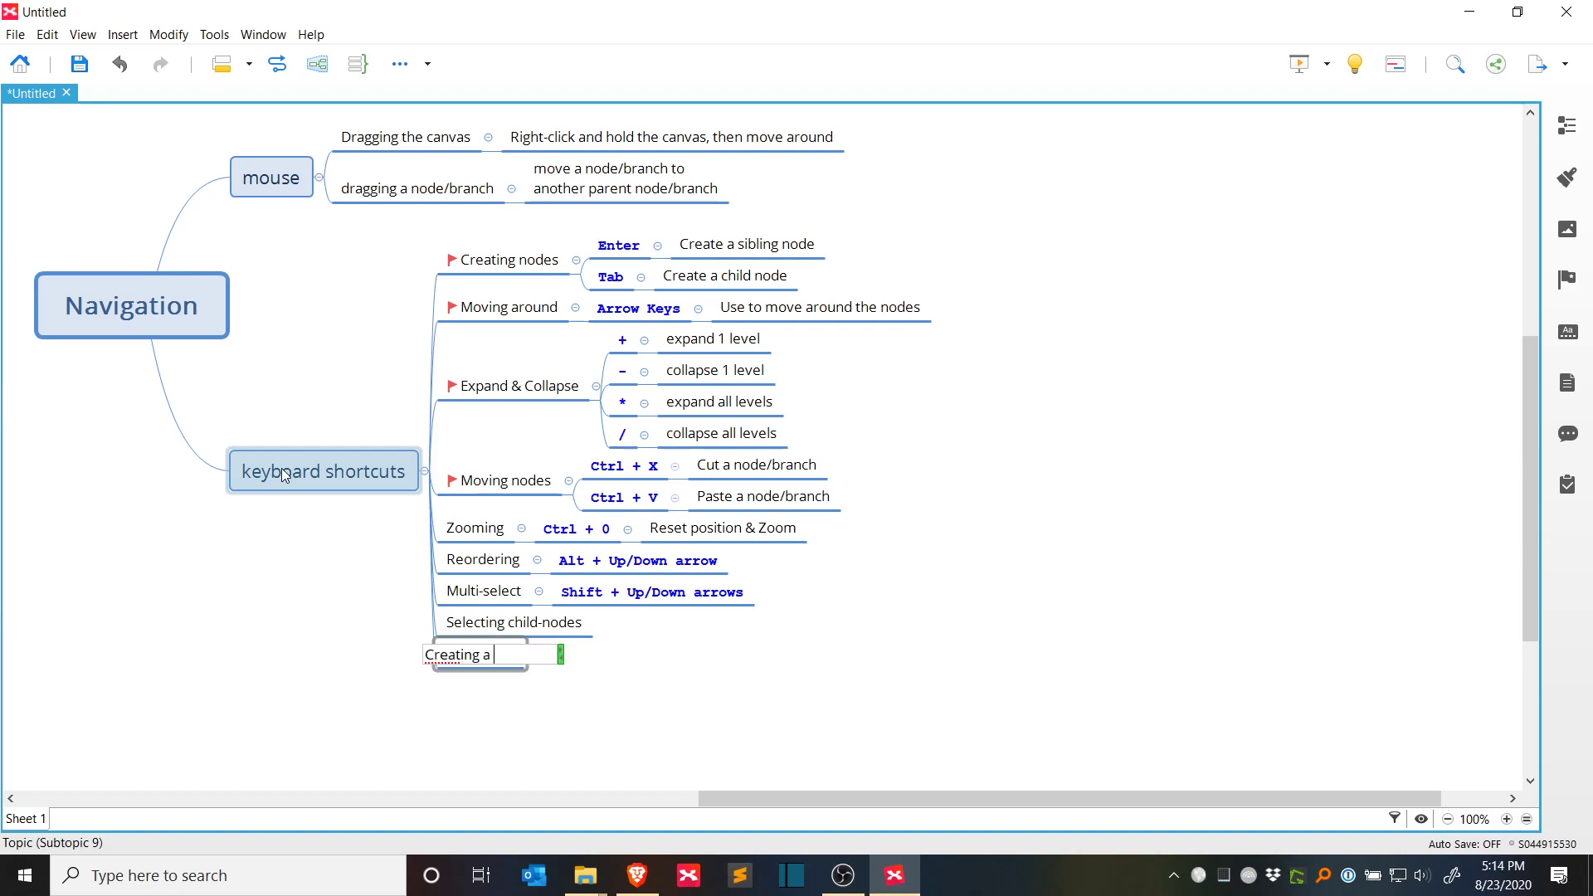
type("parent node")
key("Return")
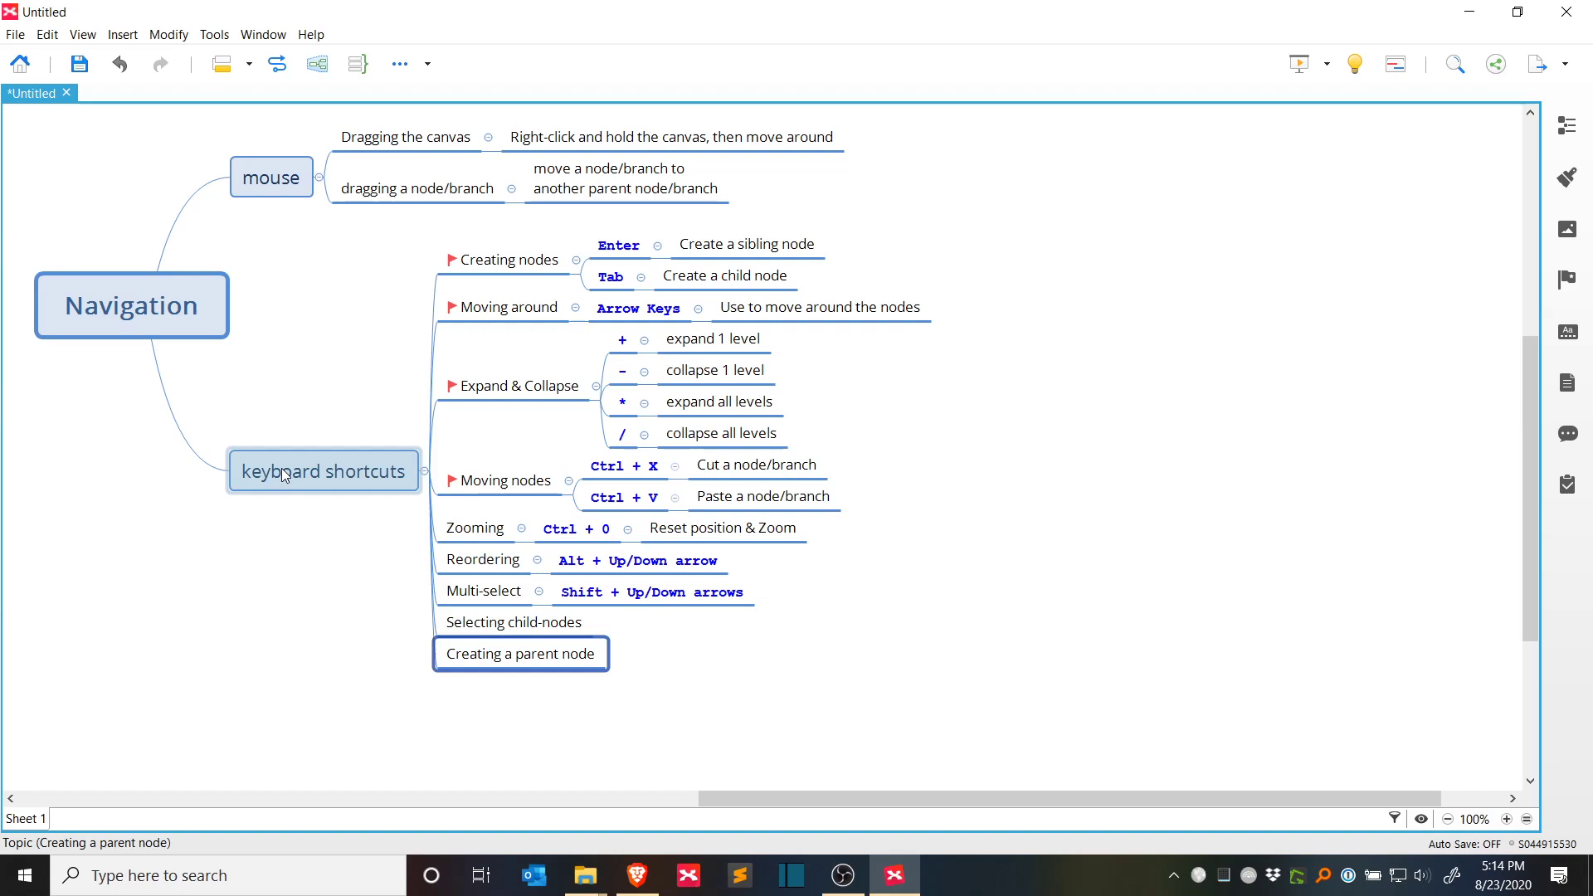
key("alt+Up")
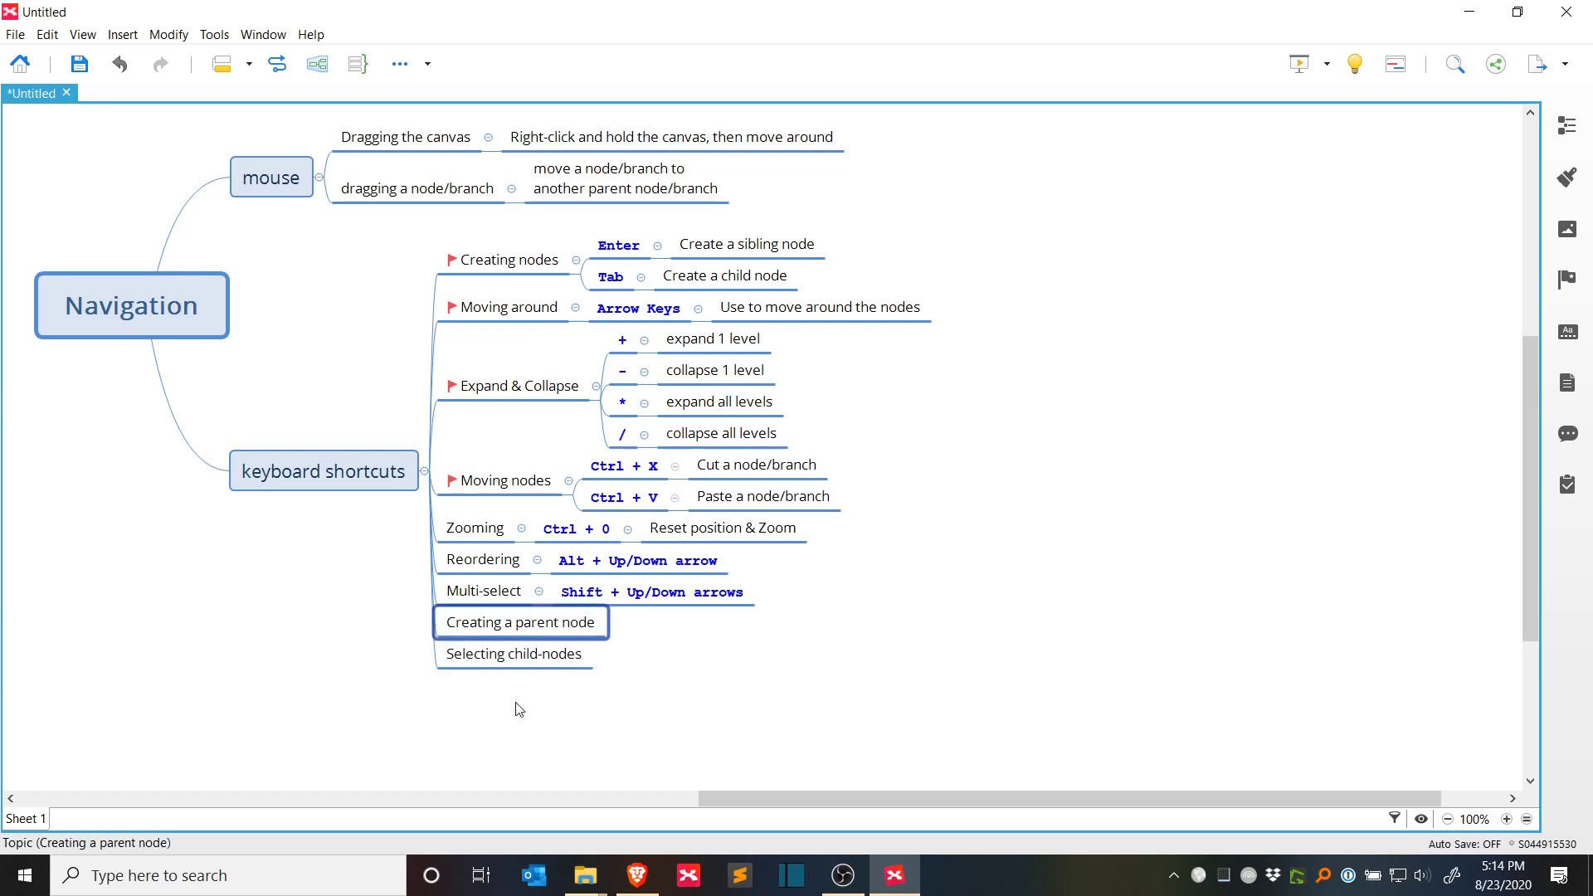
Step: Add a subtopic reading "Ctrl + Enter" to the Creating a parent node topic
key("Tab")
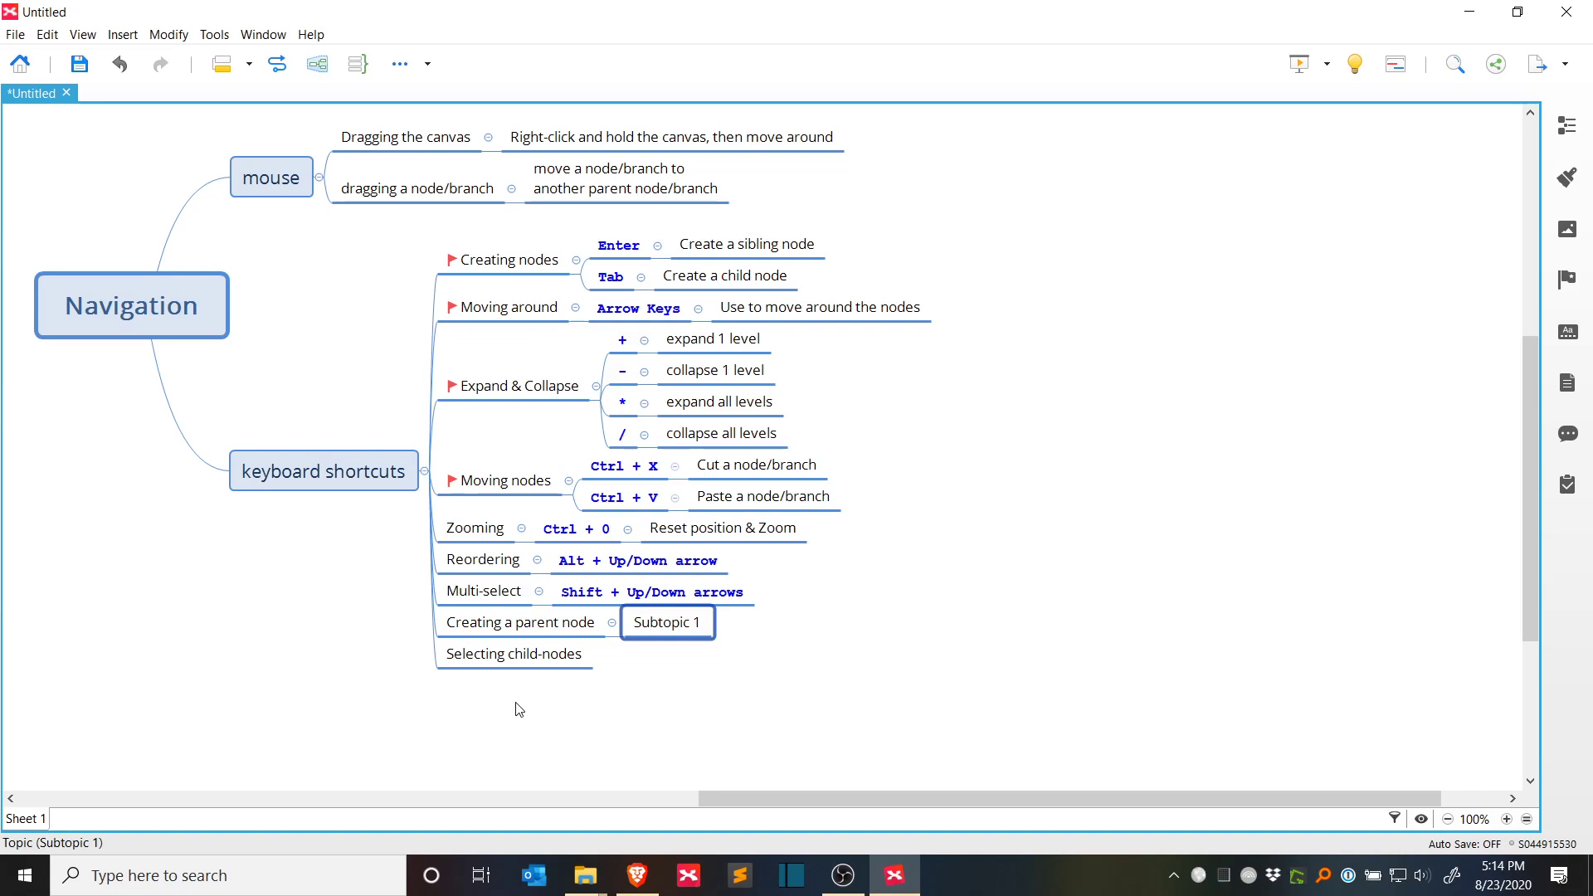
key("Left")
key("Up")
key("Right")
key("Down")
type("Ctrl +")
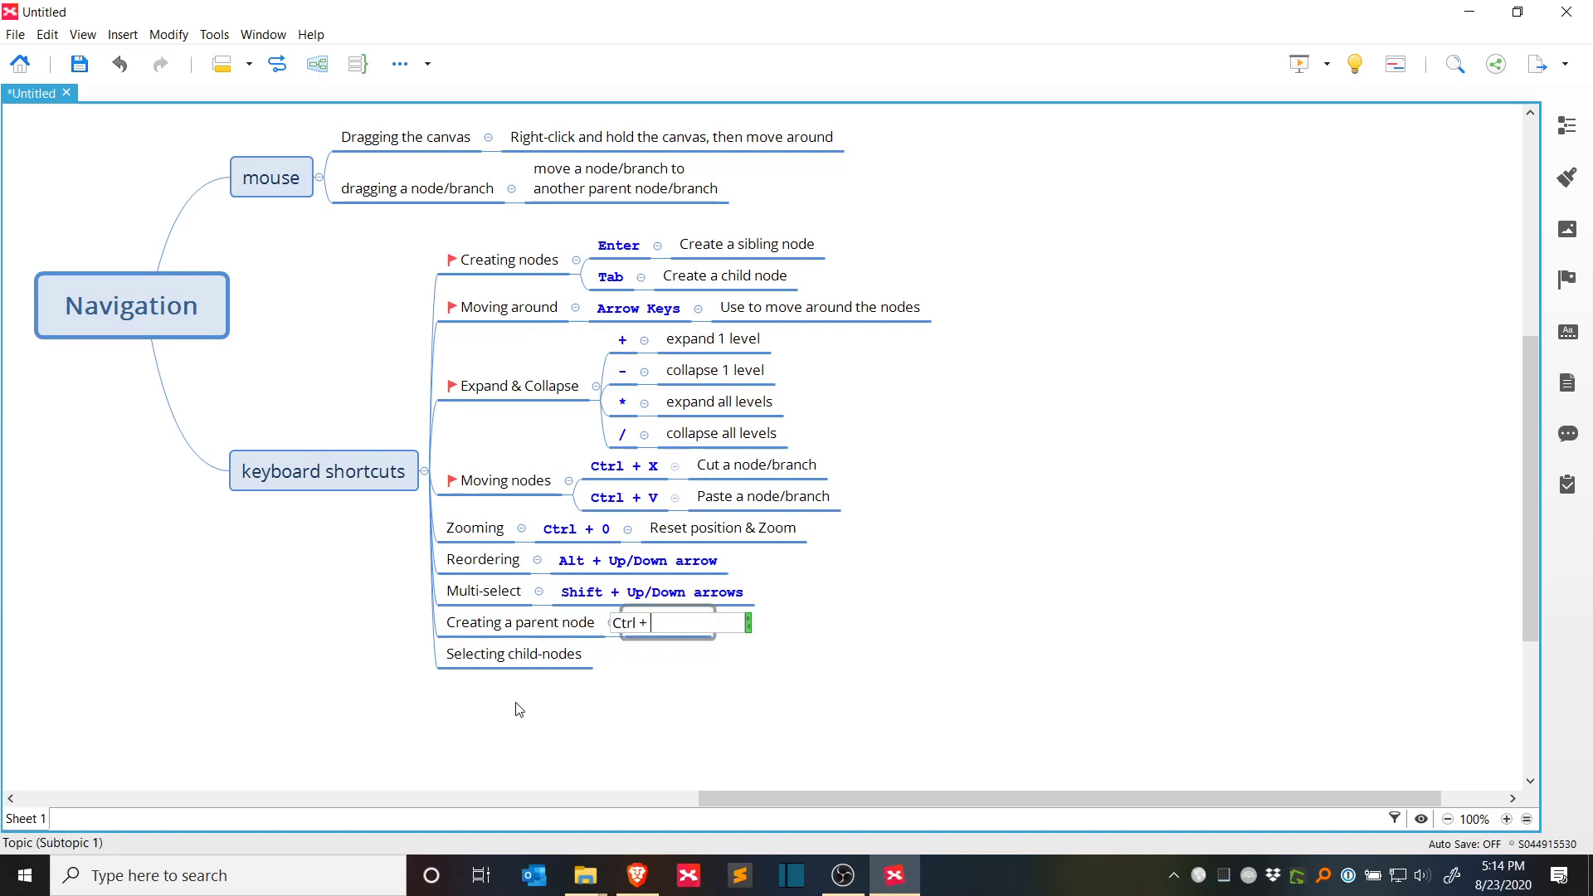
type(" Enter")
key("Return")
Step: Insert successive parent topics named "parent", "grand parent" and "grand grand parent" in front of the Ctrl + Enter topic
key("ctrl+Return")
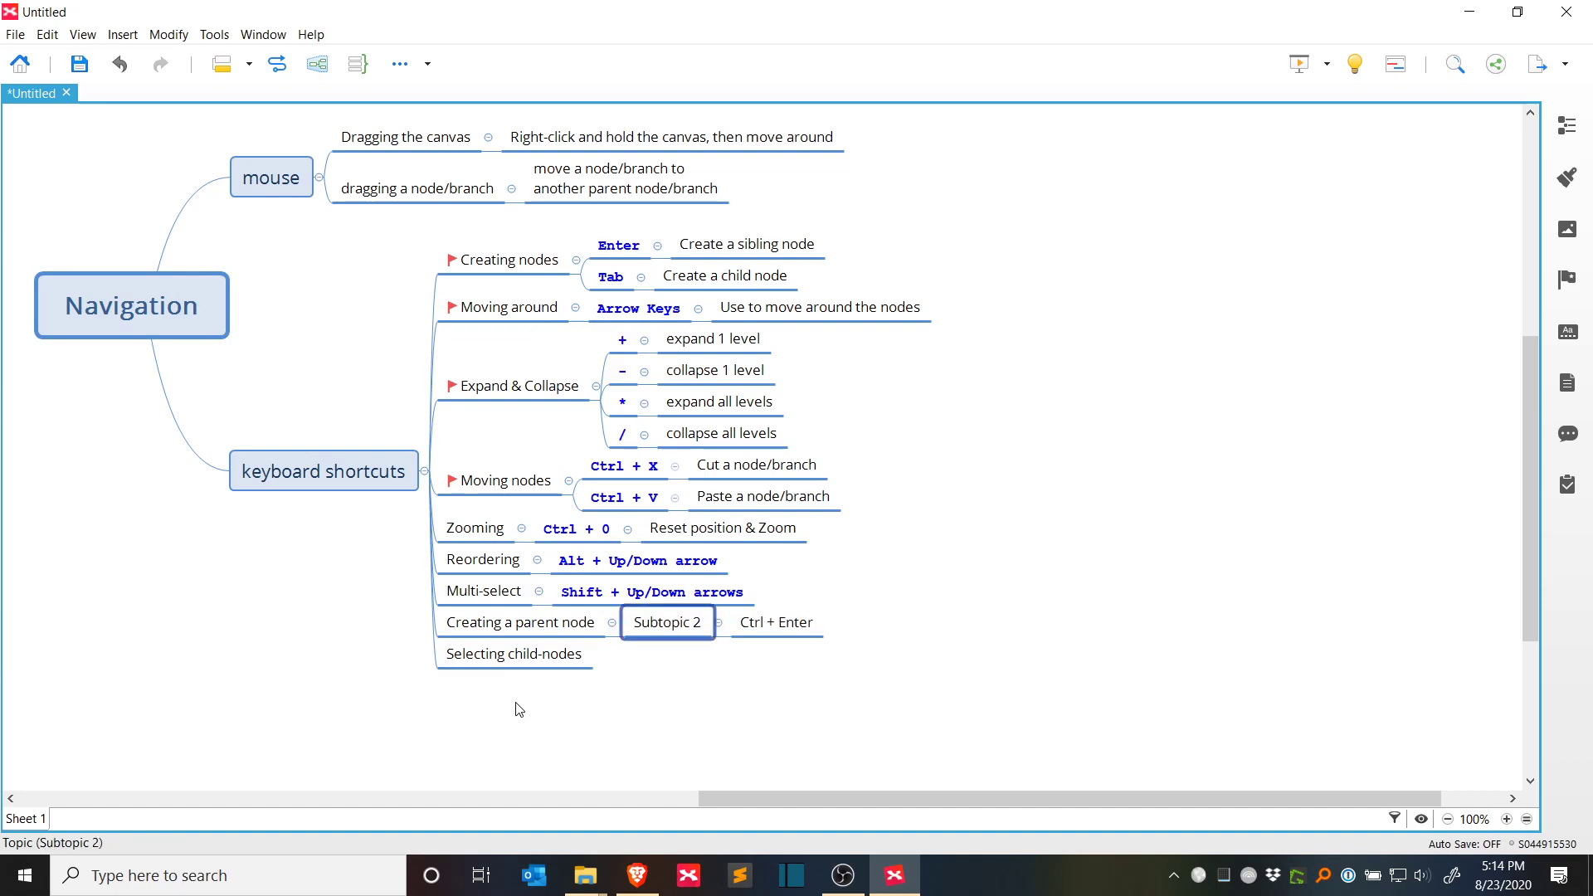
key("ctrl+z")
key("ctrl+Return")
type("parent")
key("Return")
key("ctrl+Return")
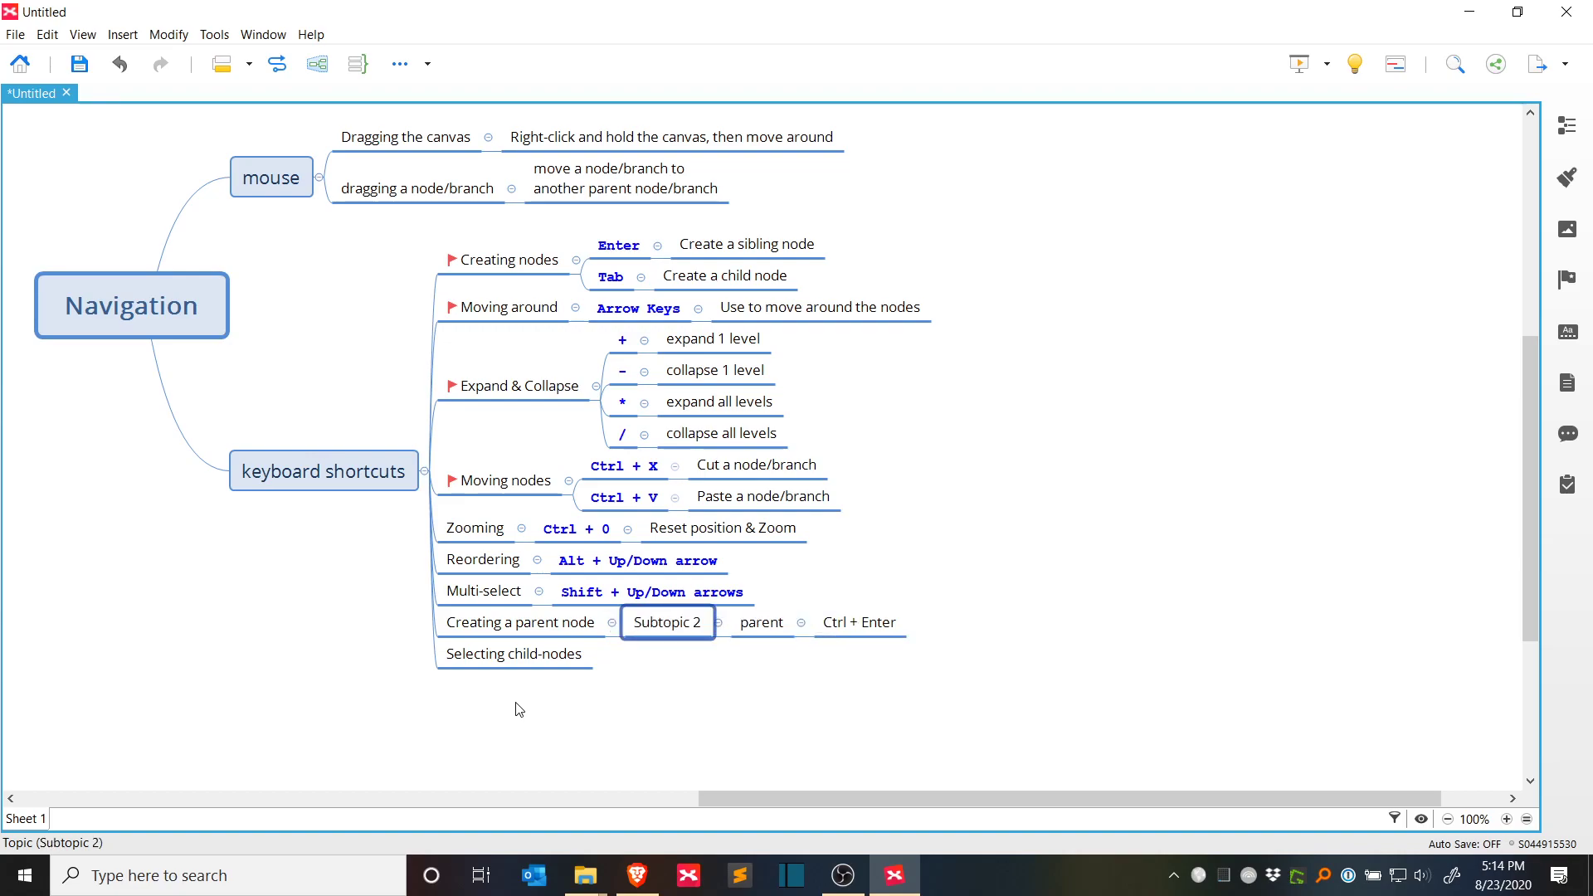
type("grand parent")
key("Return")
key("ctrl+Return")
type("grand ")
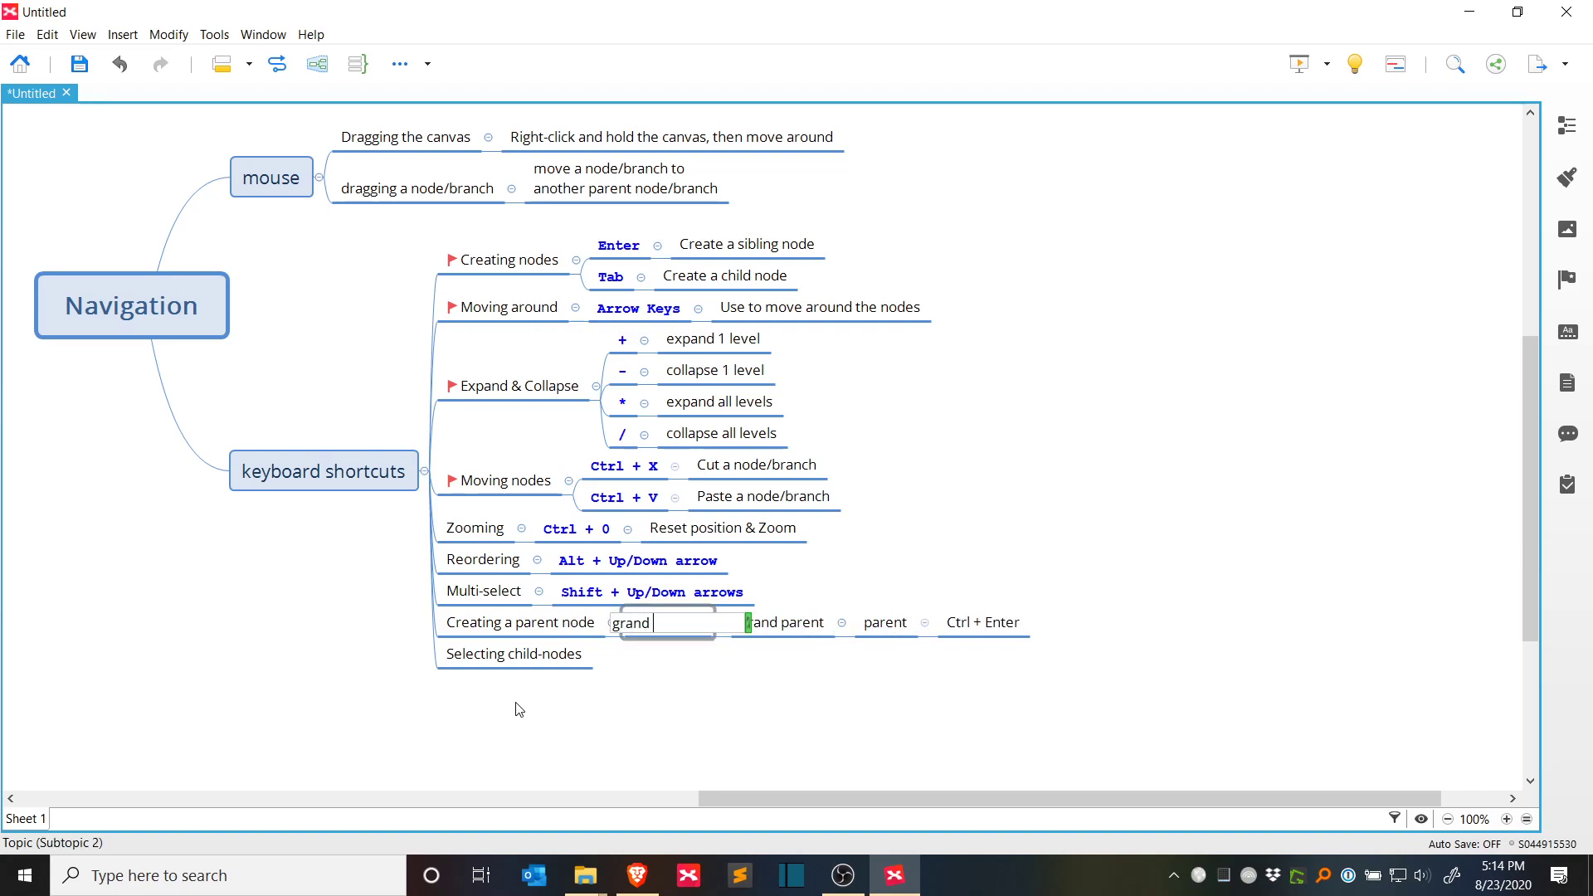
type("grand parent")
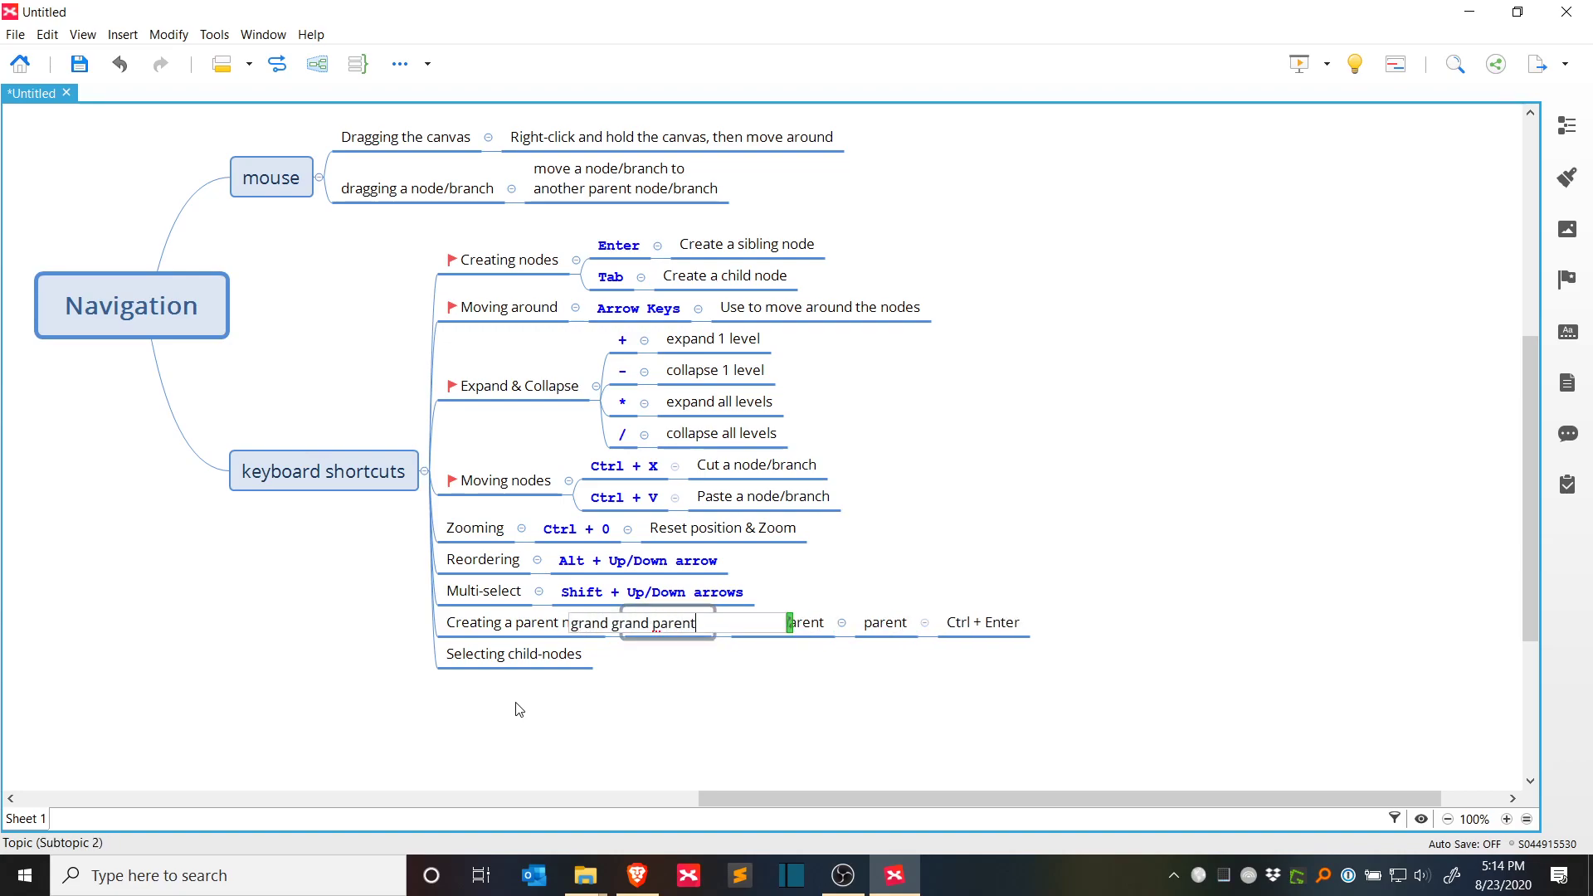
key("Return")
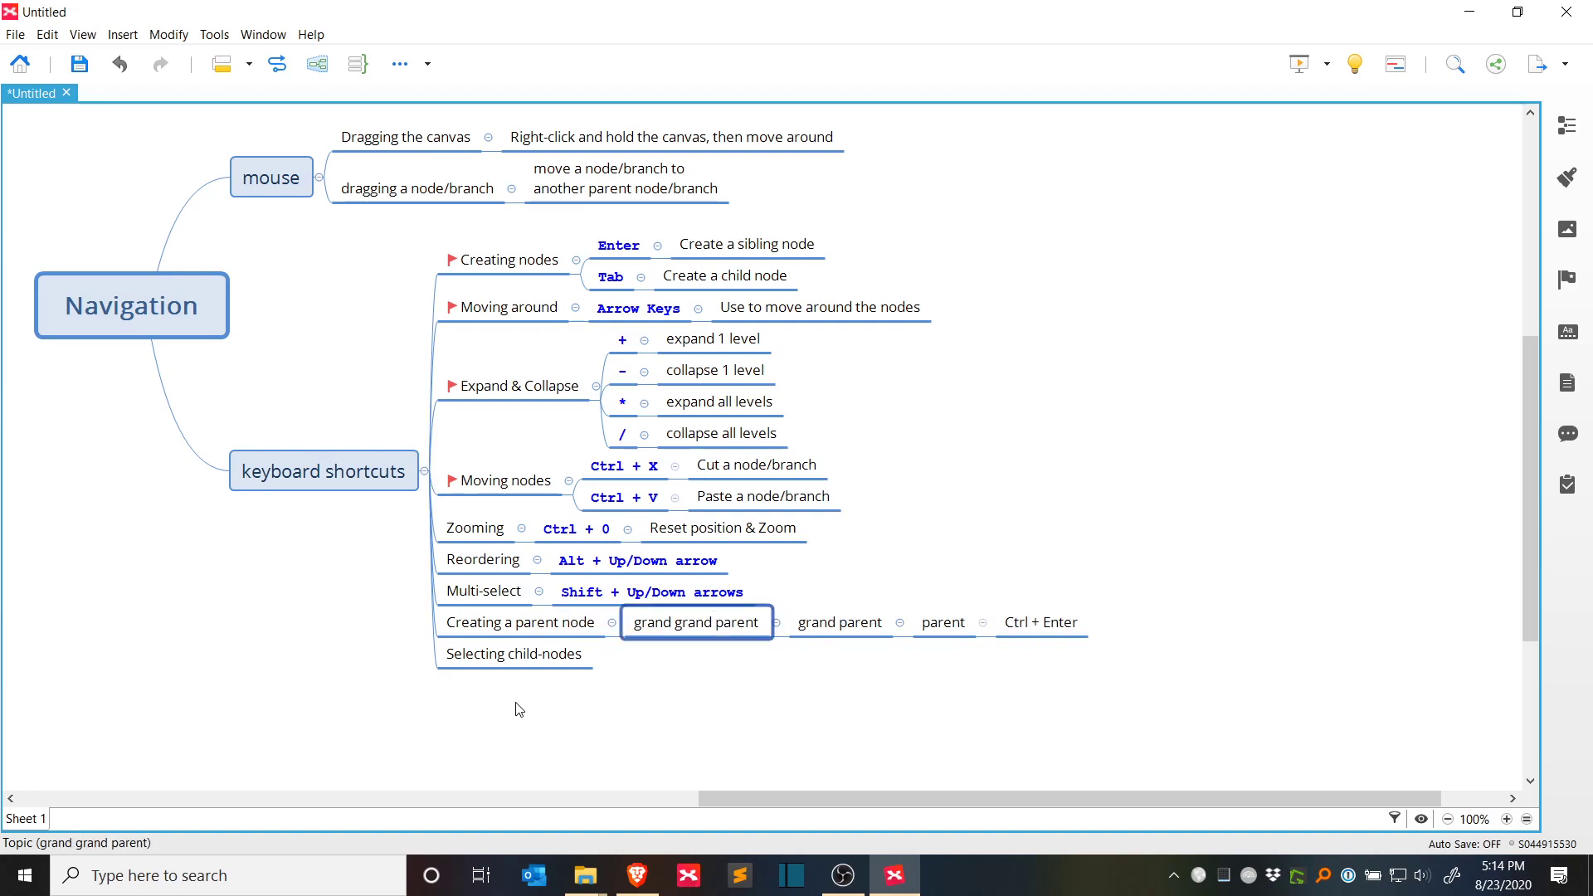
Step: Move the Ctrl + Enter topic directly under Creating a parent node and delete the grand grand parent branch
key("Right")
key("Right")
key("Right")
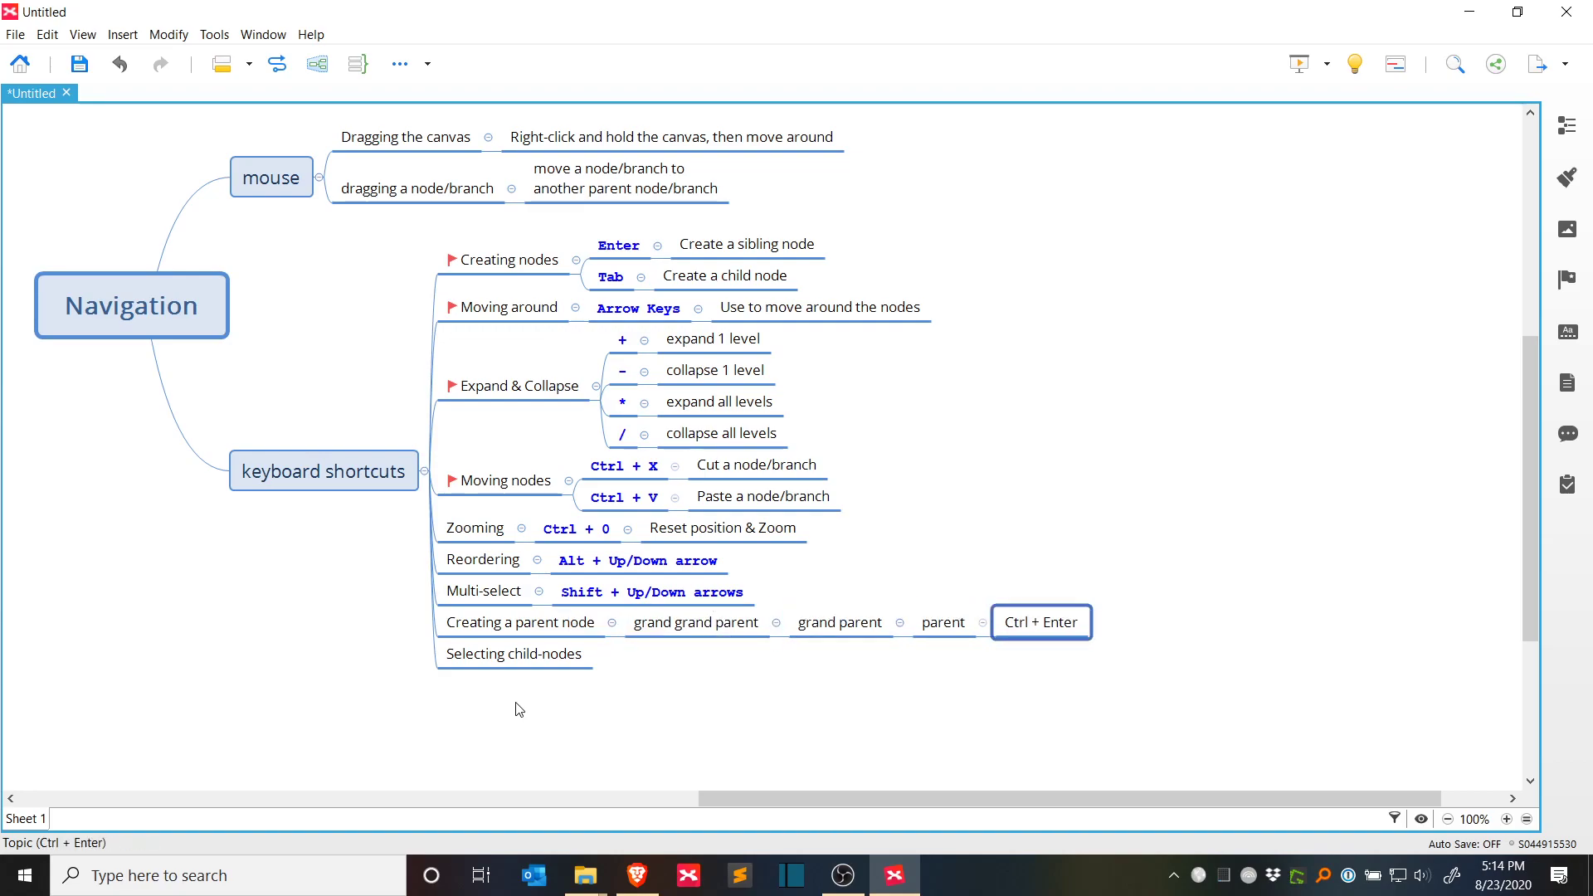
key("Delete")
key("Left")
key("Left")
key("Left")
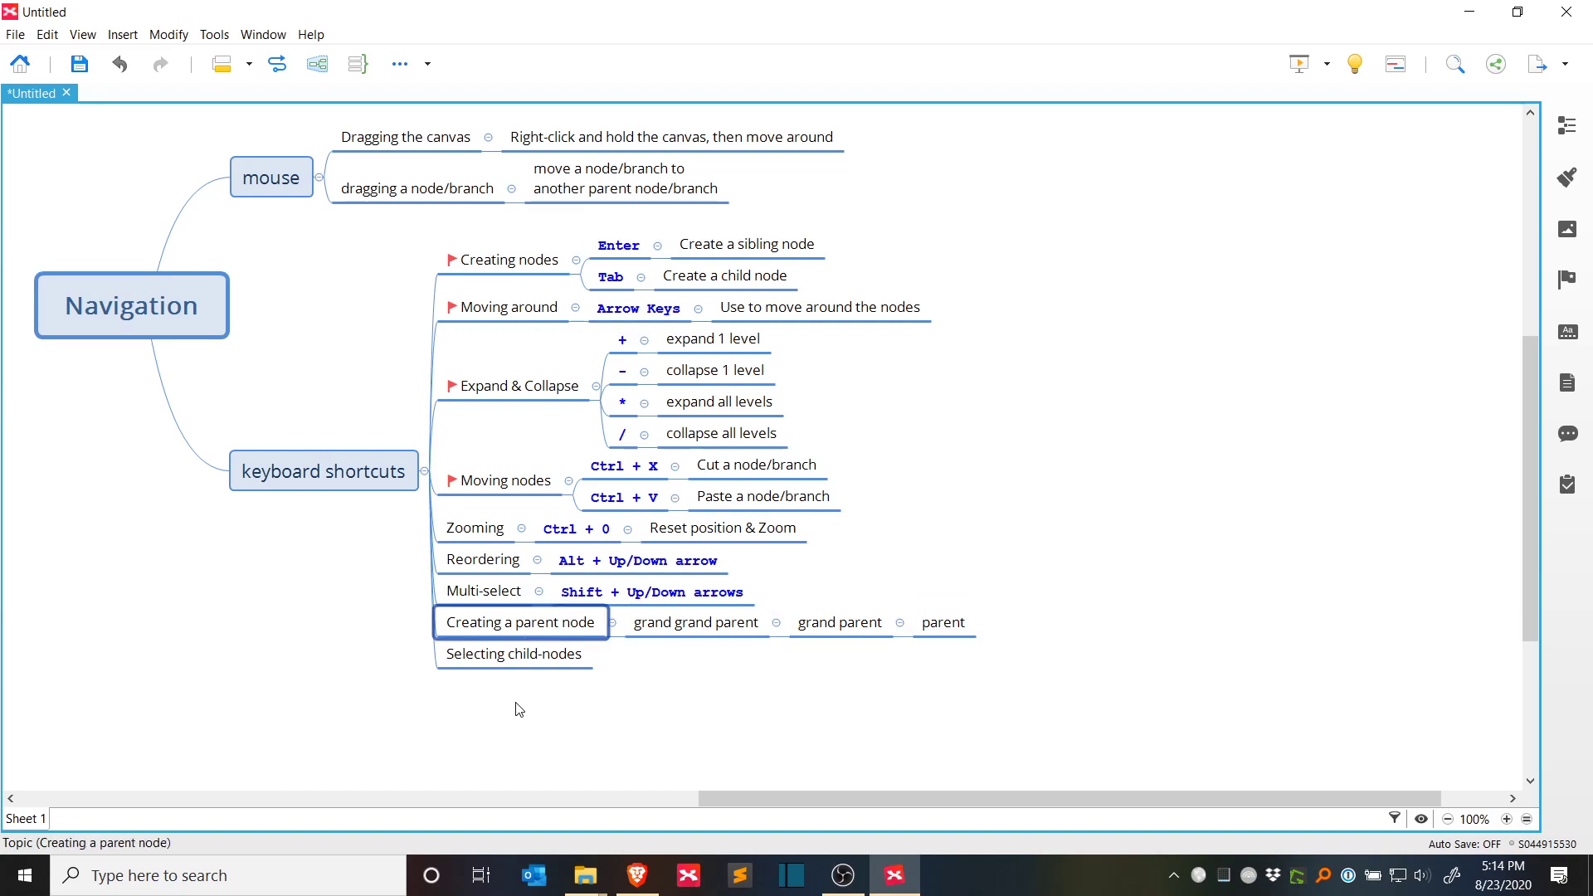
key("ctrl+v")
key("Up")
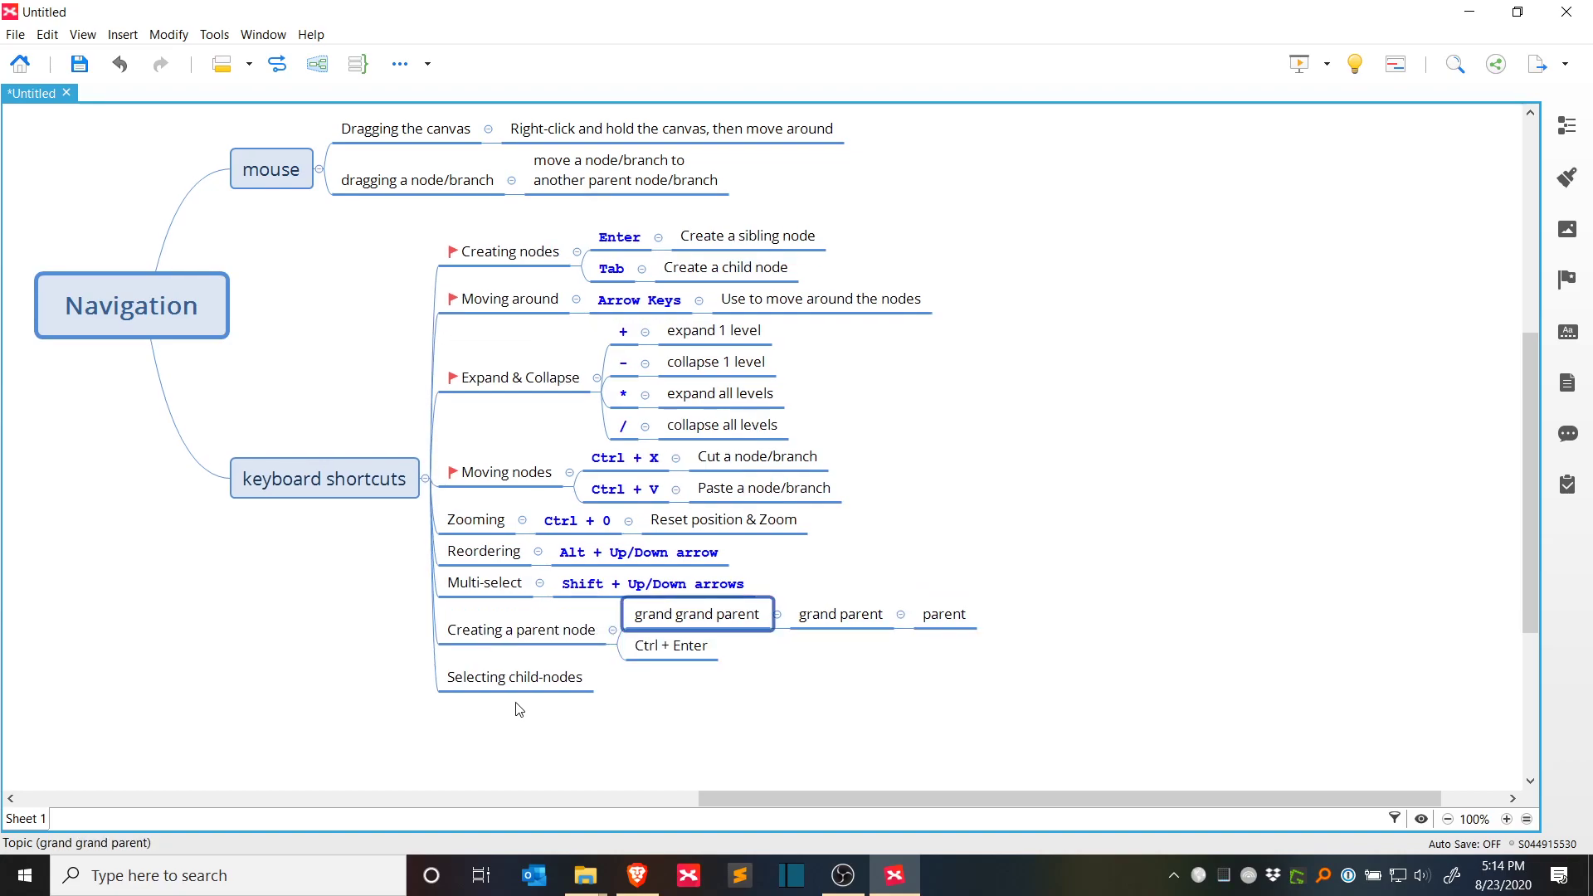
key("Delete")
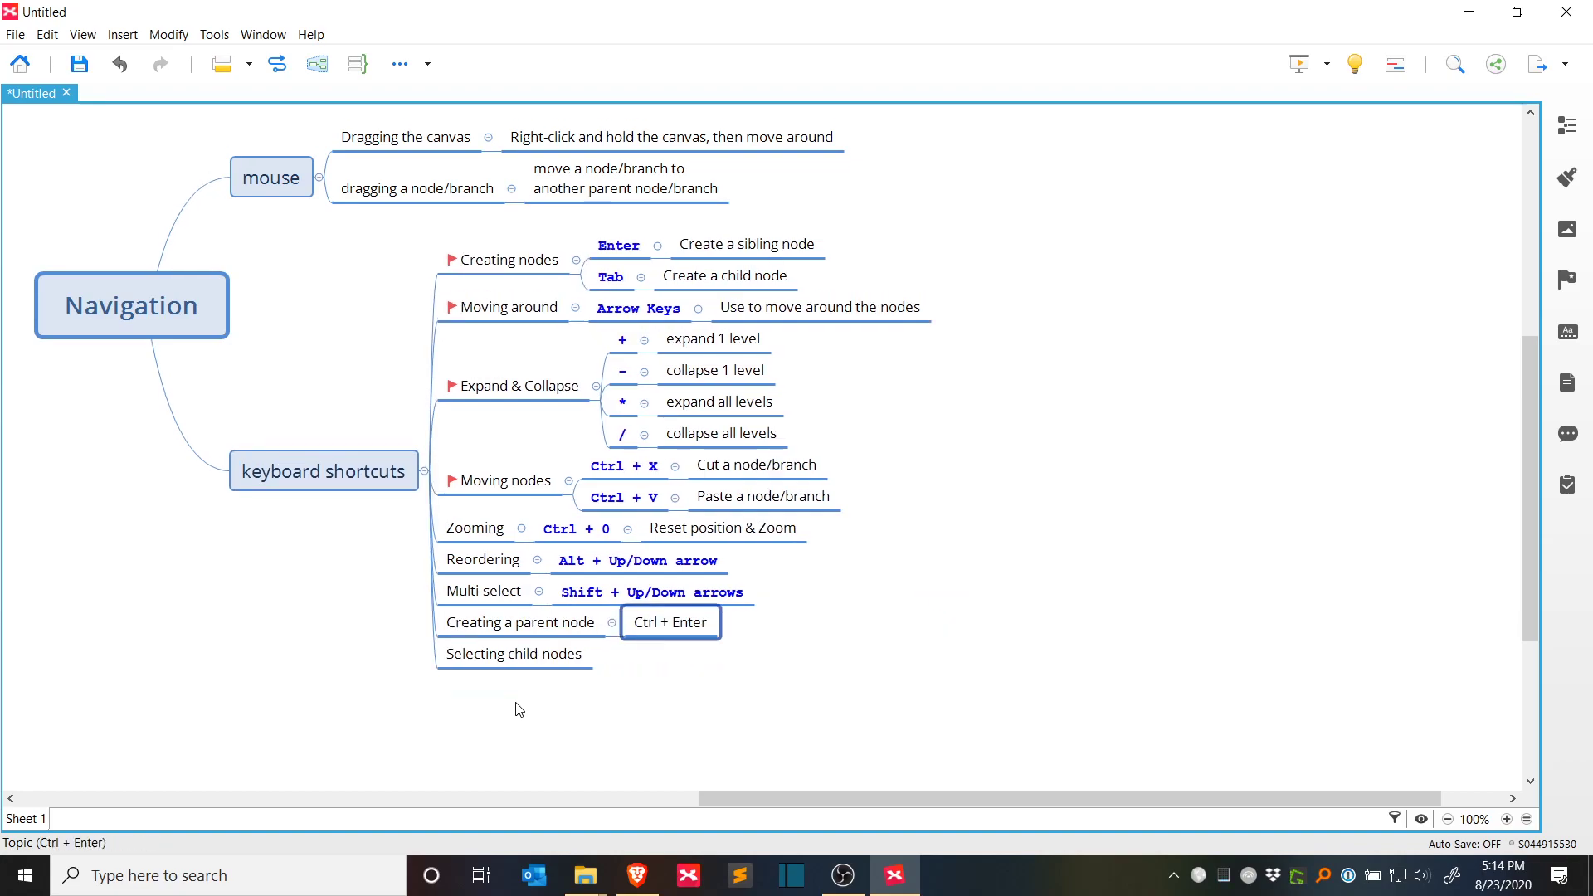
Step: Paste the copied bold blue shortcut style onto the Ctrl + Enter topic
key("ctrl+alt+v")
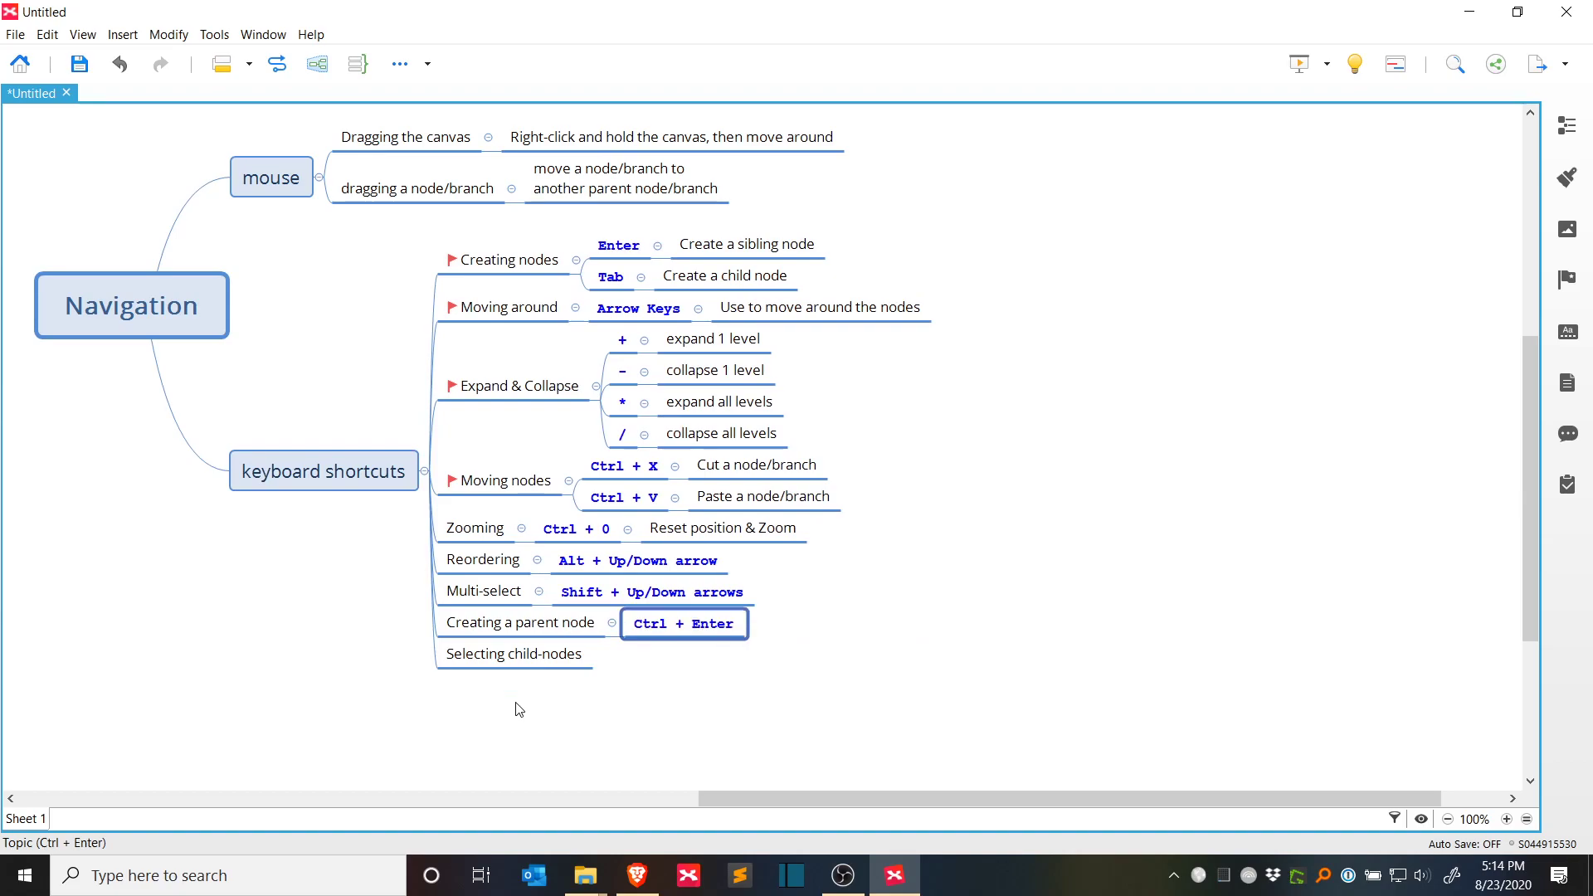
key("Left")
key("Right")
key("Left")
Step: Group the + and - topics of Expand & Collapse under a new parent topic named "1-level:"
key("Up")
key("Up")
key("Up")
key("Up")
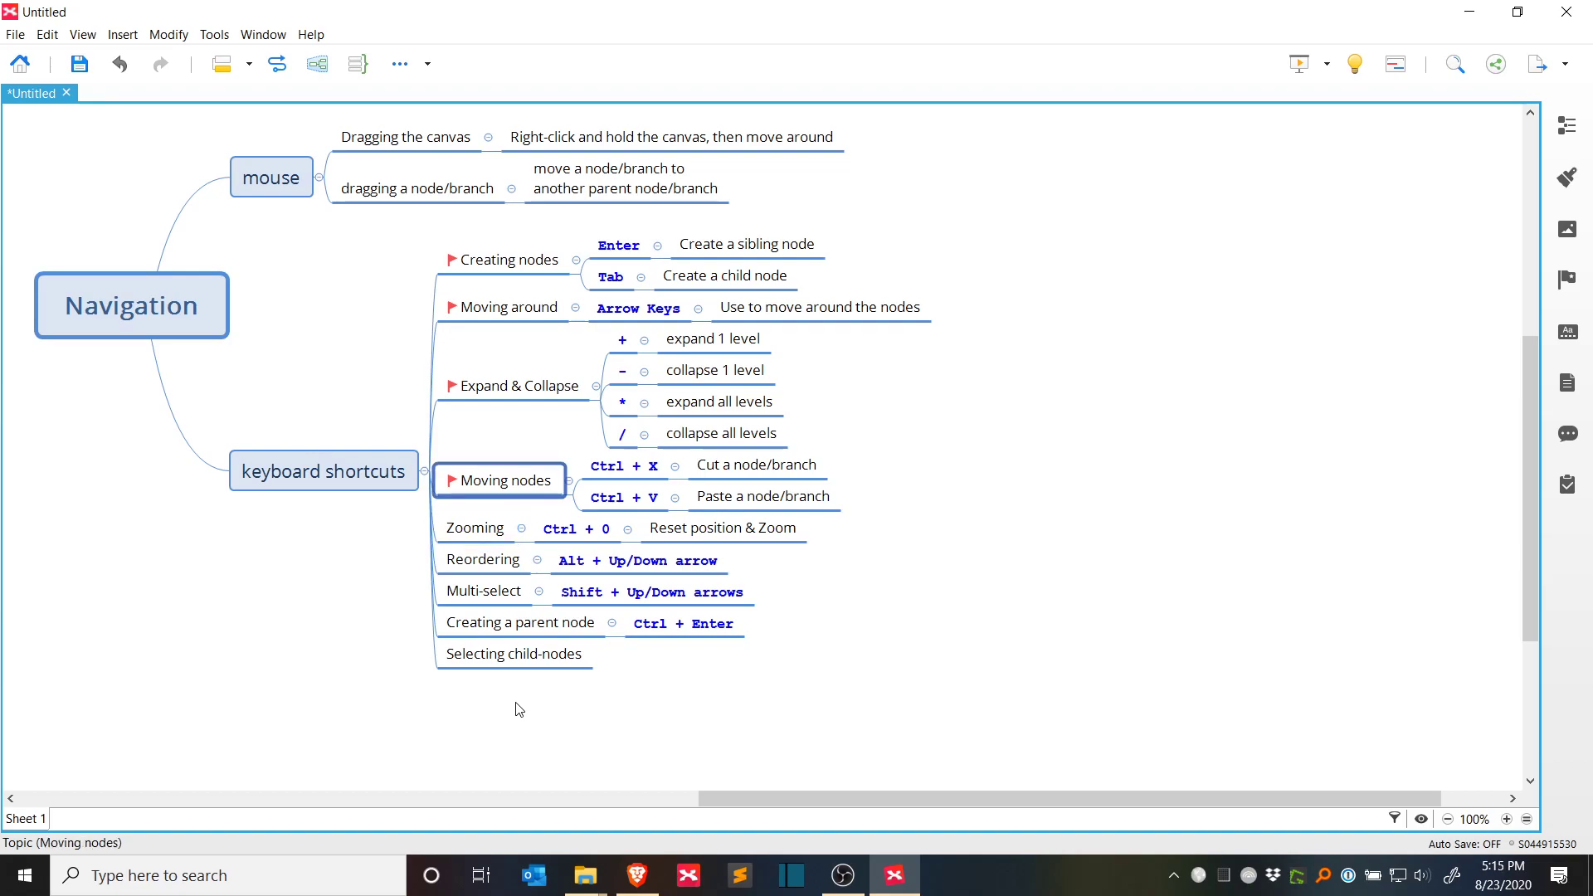
key("Up")
key("Right")
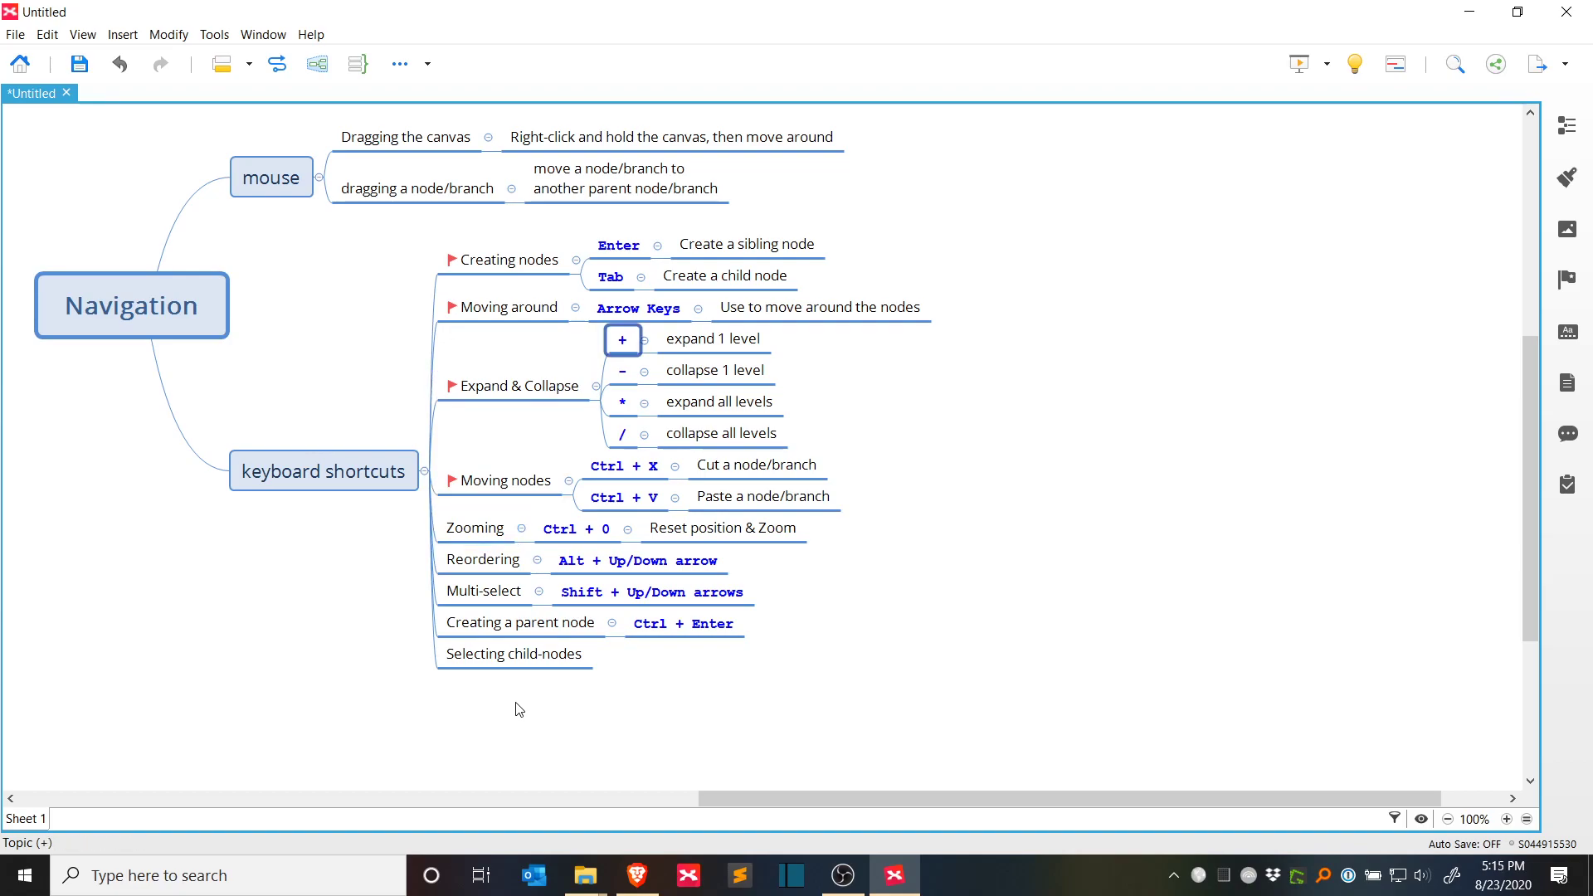
key("shift+Down")
key("ctrl+Return")
type("Level-")
key("ctrl+BackSpace")
type("1-level:")
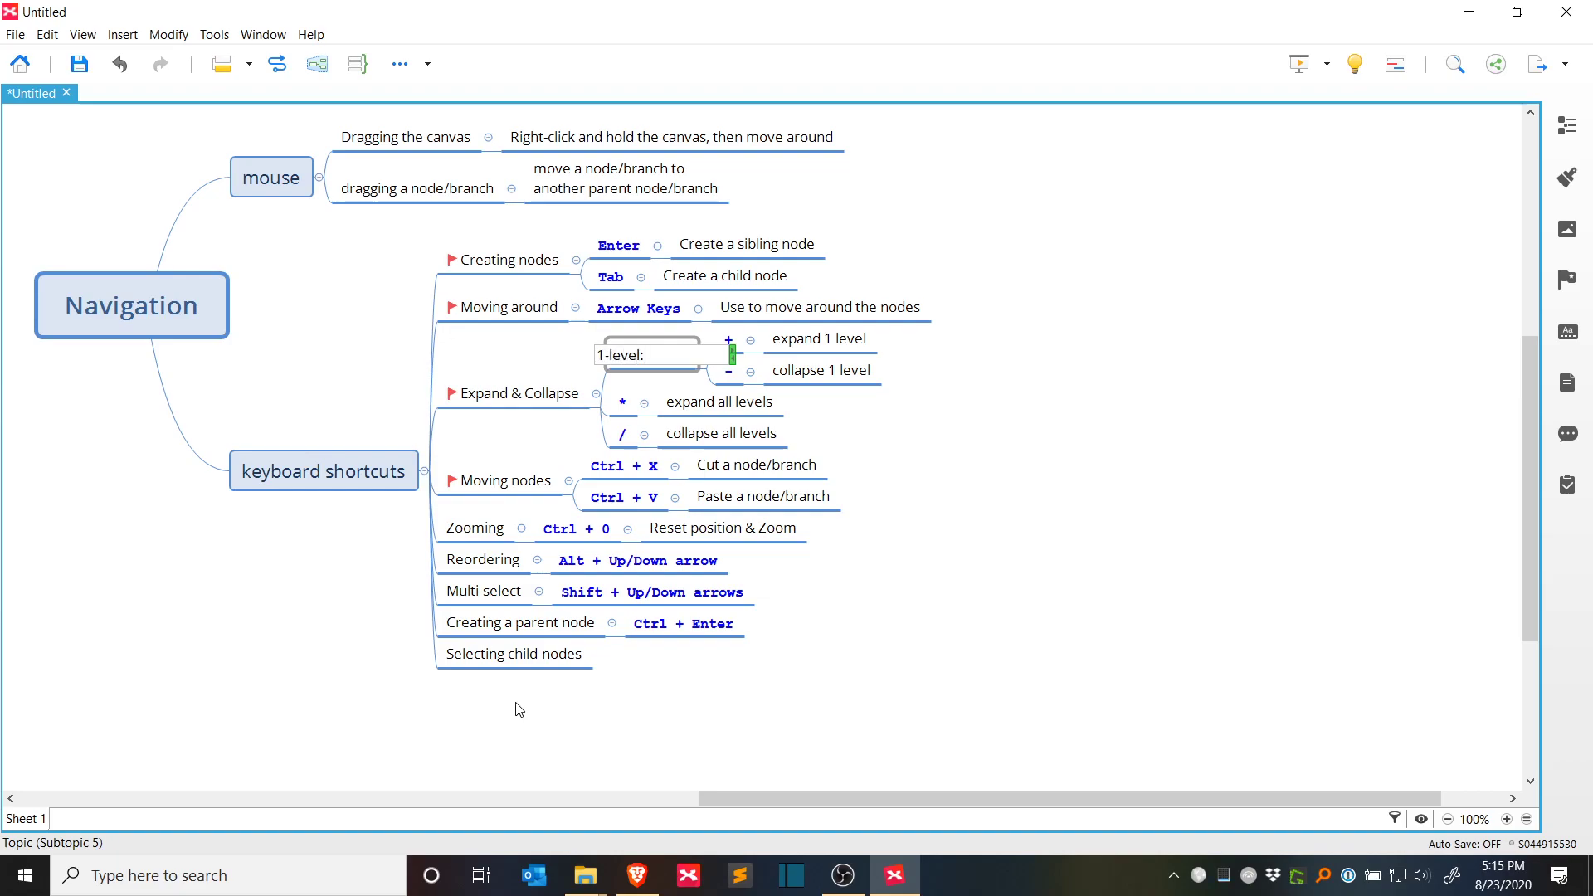
key("Return")
Step: Group the * and / topics of Expand & Collapse under a new parent topic named "All-levels:"
key("Down")
key("shift+Down")
key("ctrl+Return")
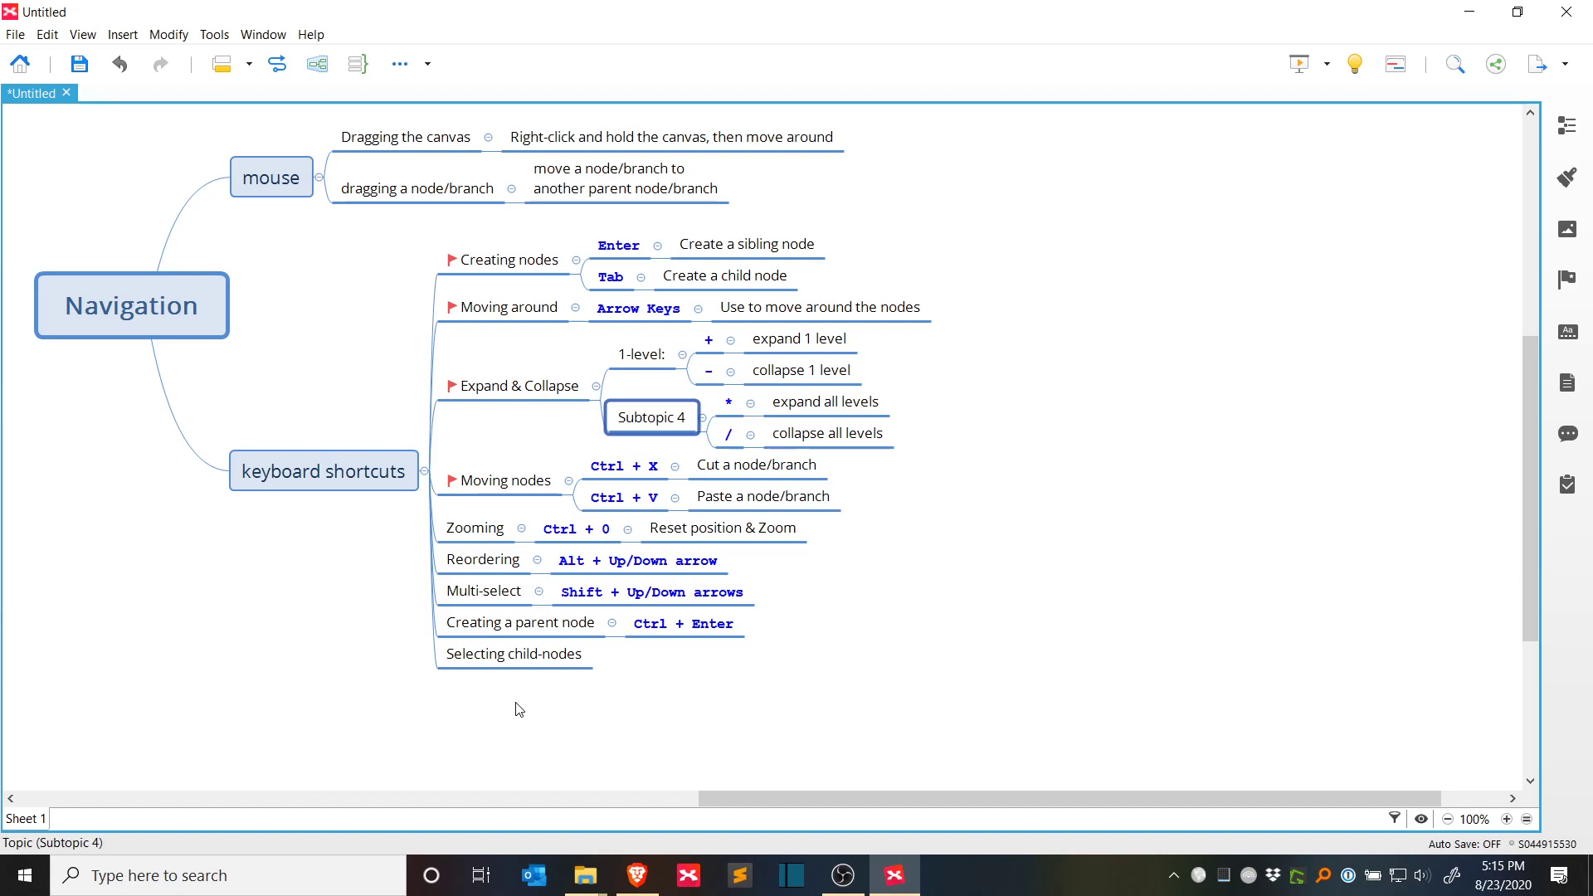
type("All-levels")
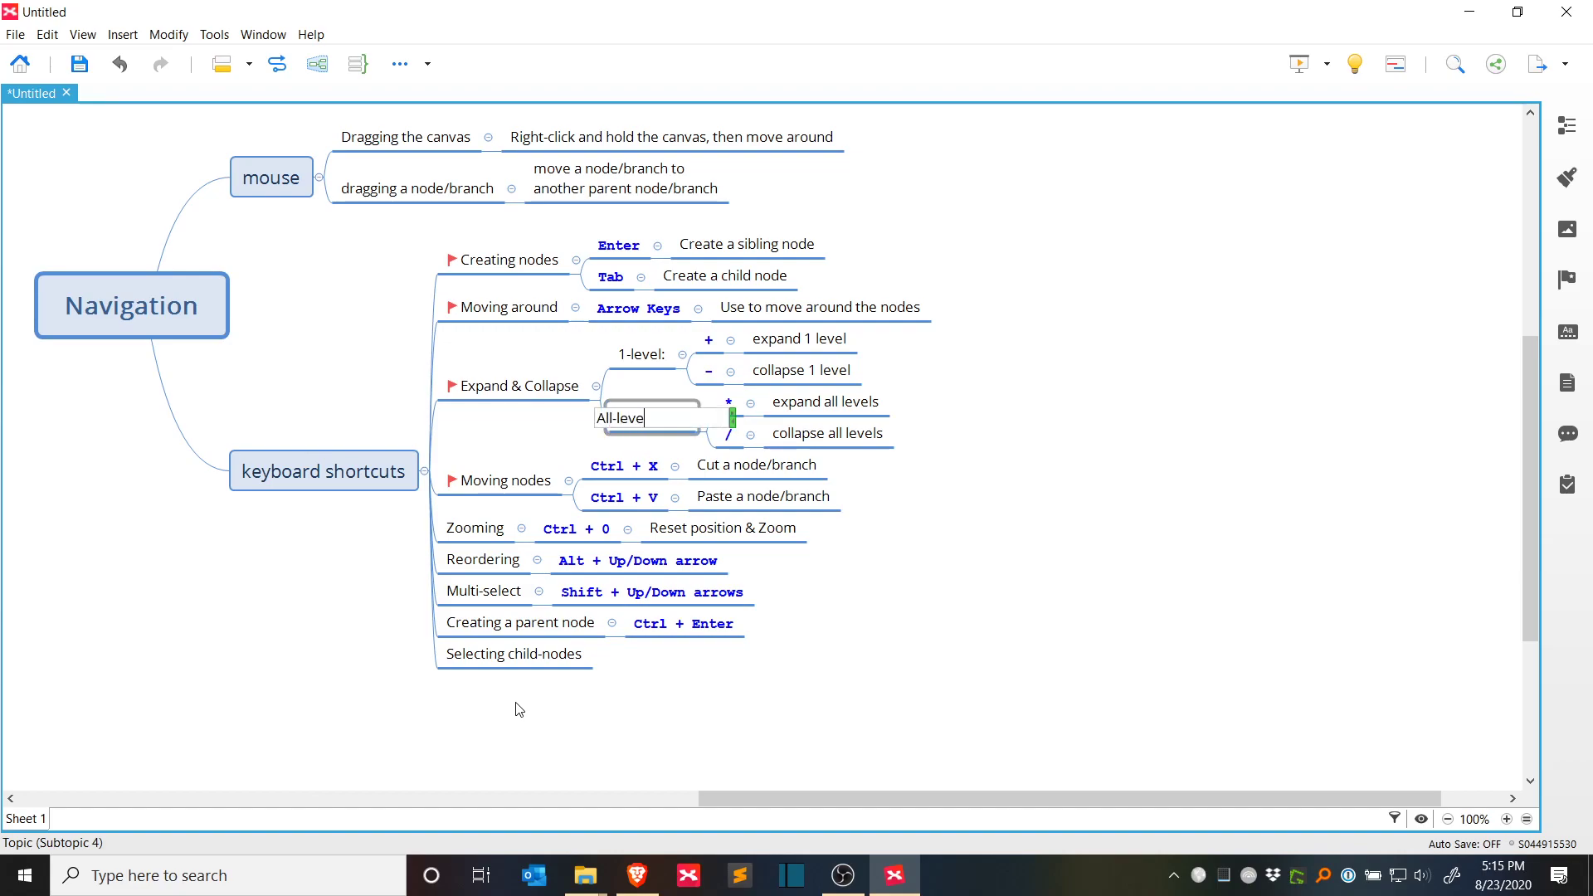
key("Return")
key("F2")
type(":")
key("Return")
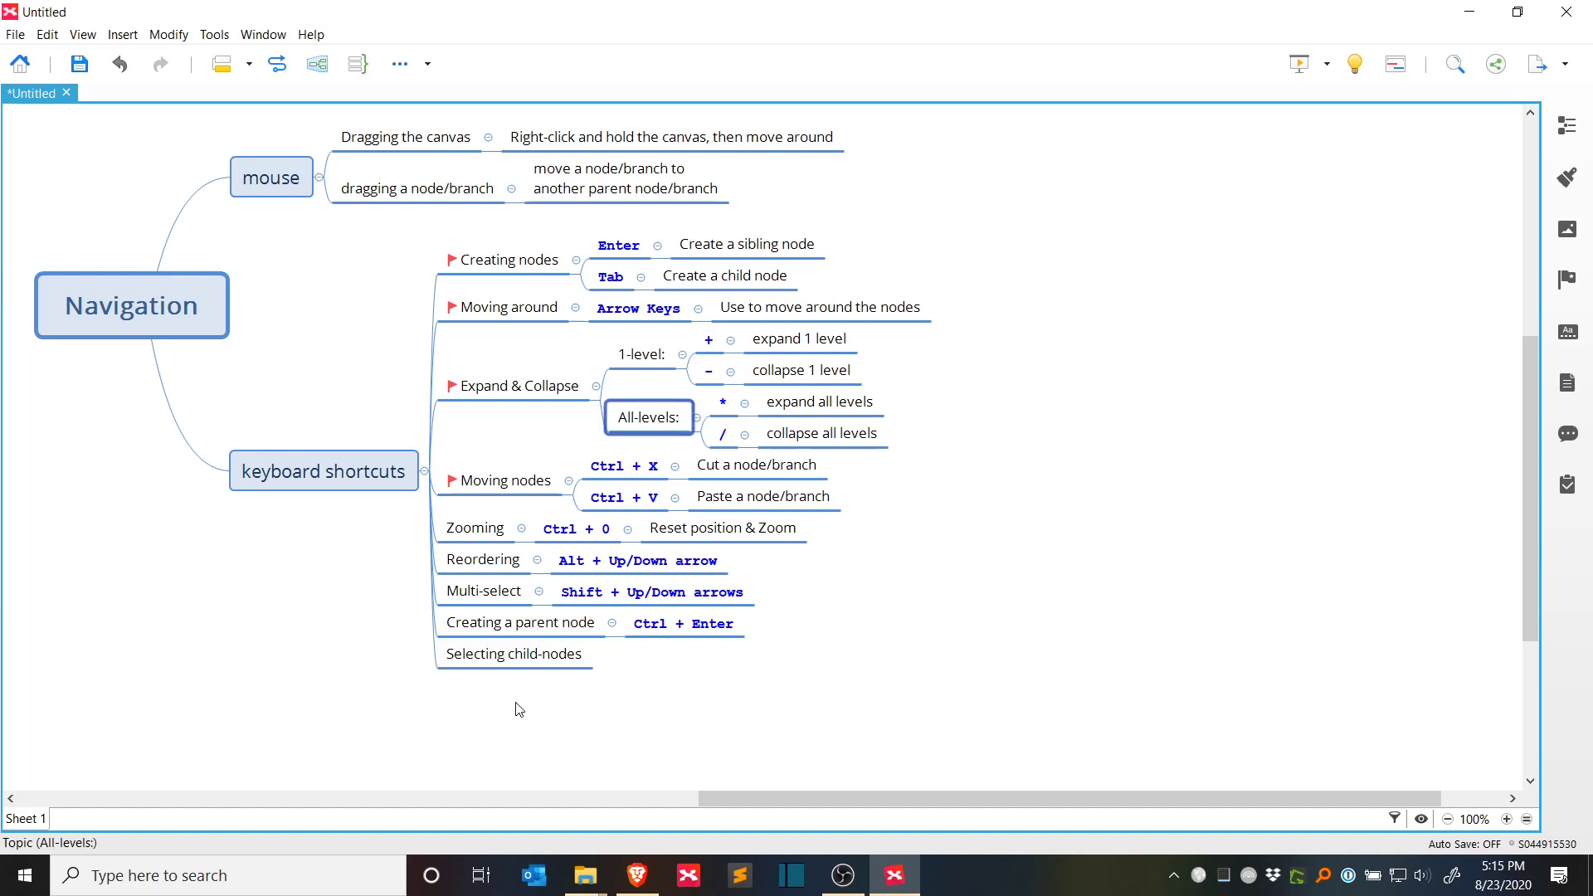
key("Left")
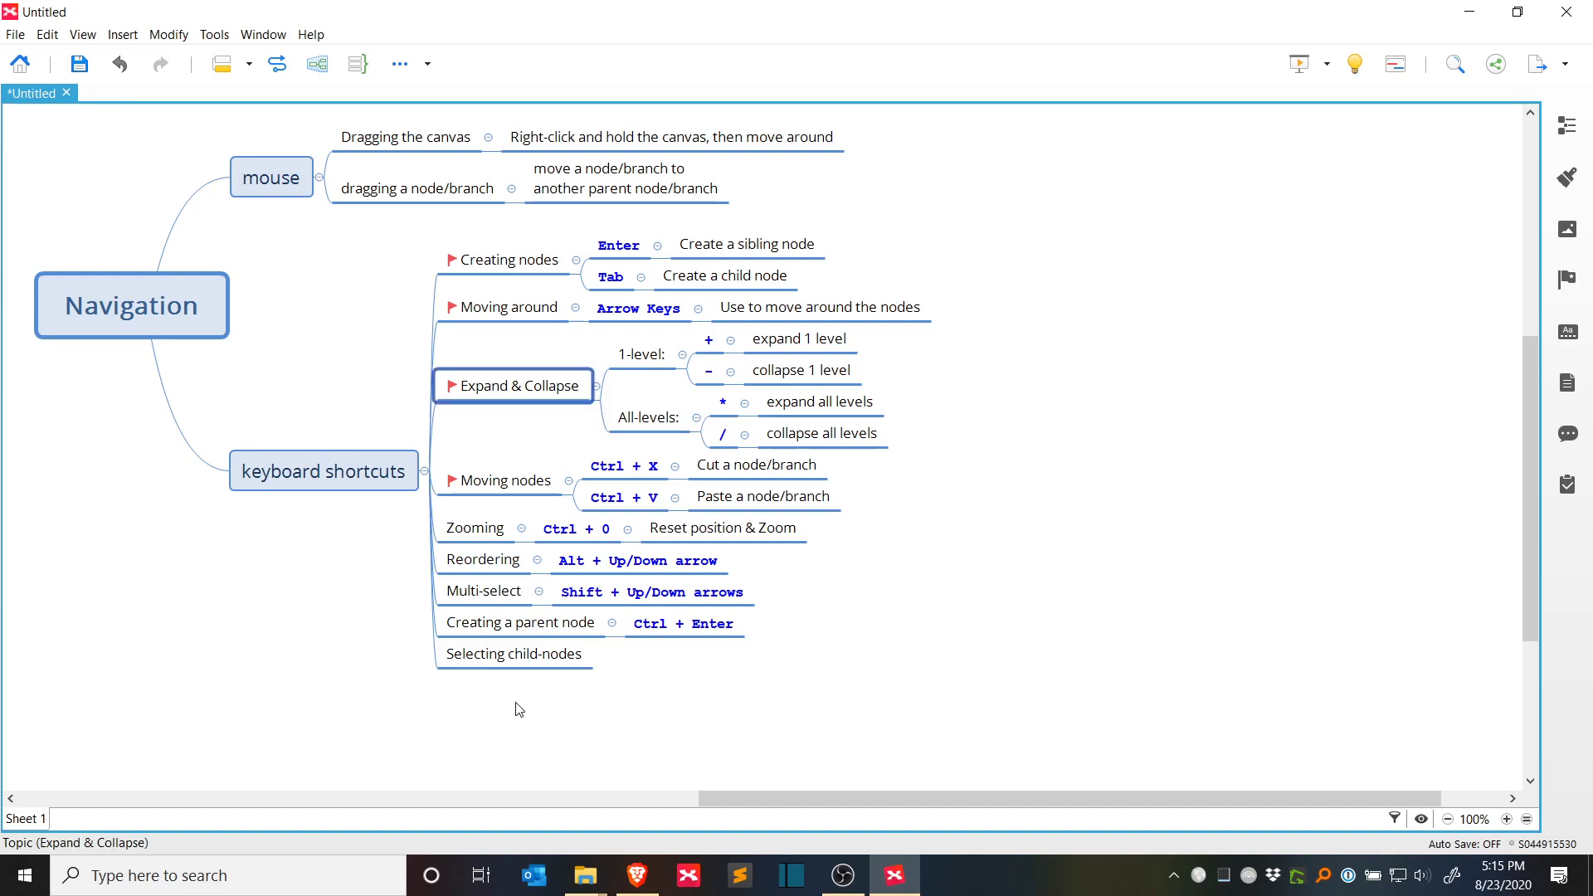
key("Right")
key("Down")
key("Up")
key("Right")
key("shift+Down")
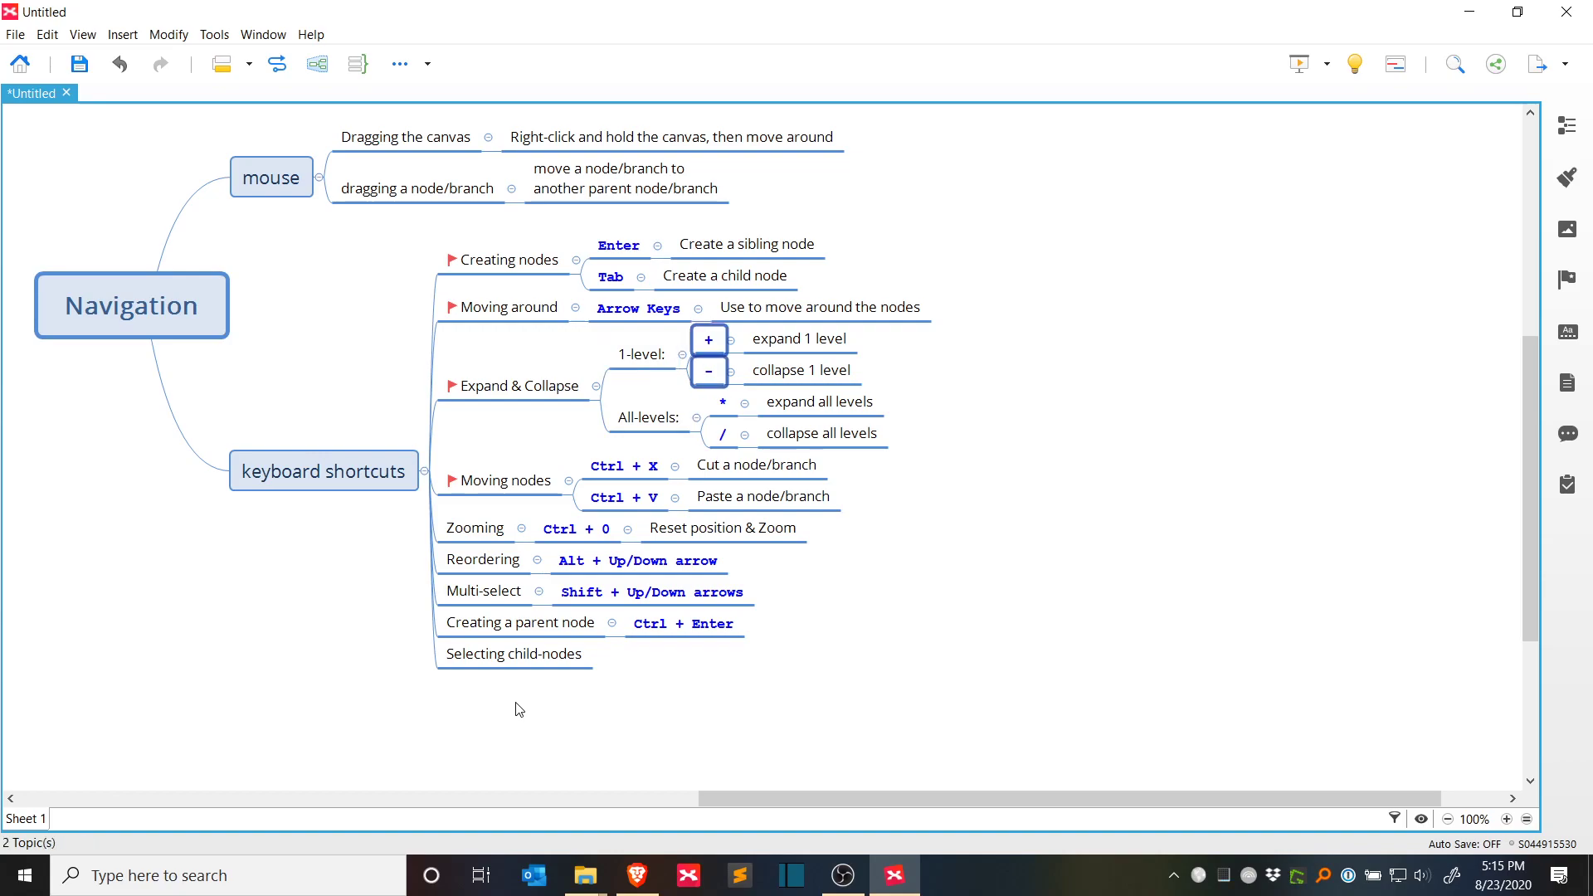
Step: Try grouping the four flagged topics, Creating nodes through Moving nodes, under a new parent topic named "priority"
key("Left")
key("Left")
key("Left")
key("Up")
key("Right")
key("Down")
key("Down")
key("Down")
key("Up")
key("shift+Down")
key("shift+Down")
key("shift+Down")
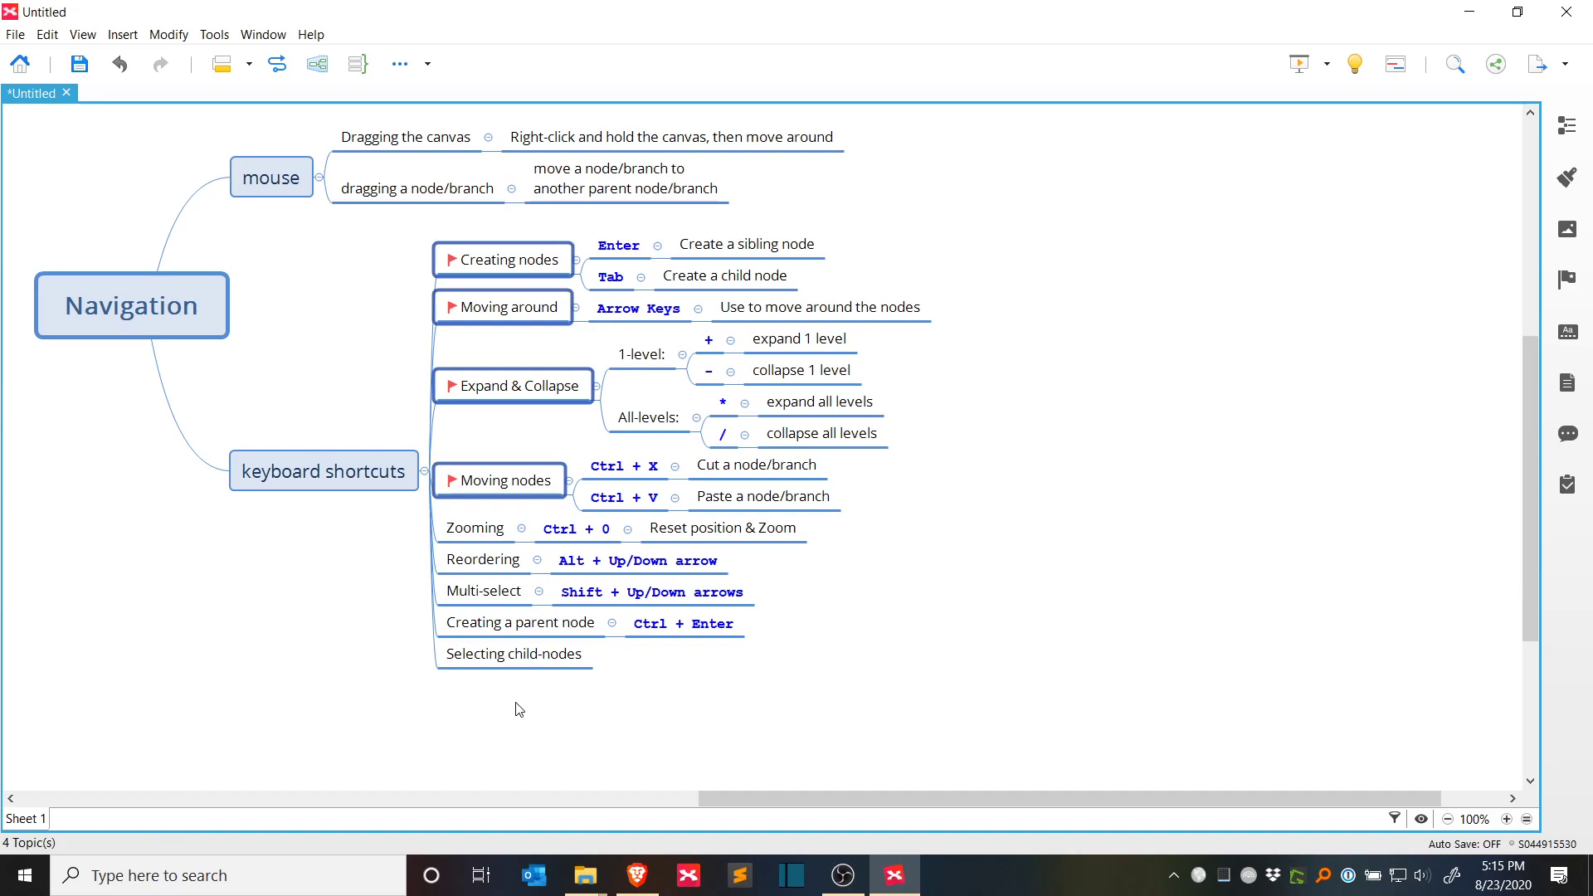
key("ctrl+Return")
type("priority")
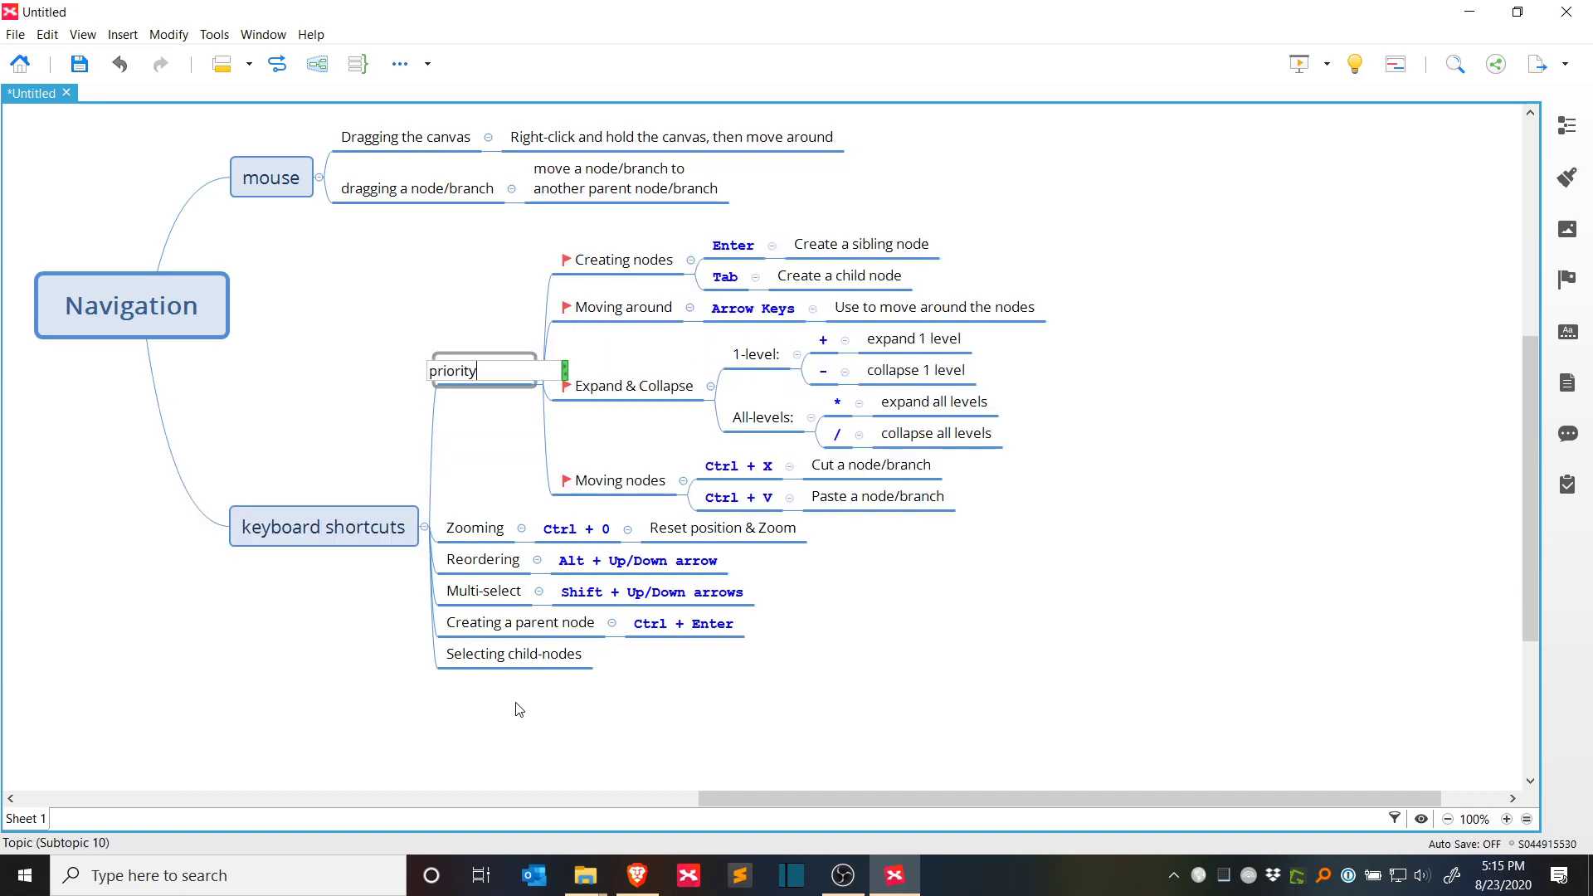
key("Return")
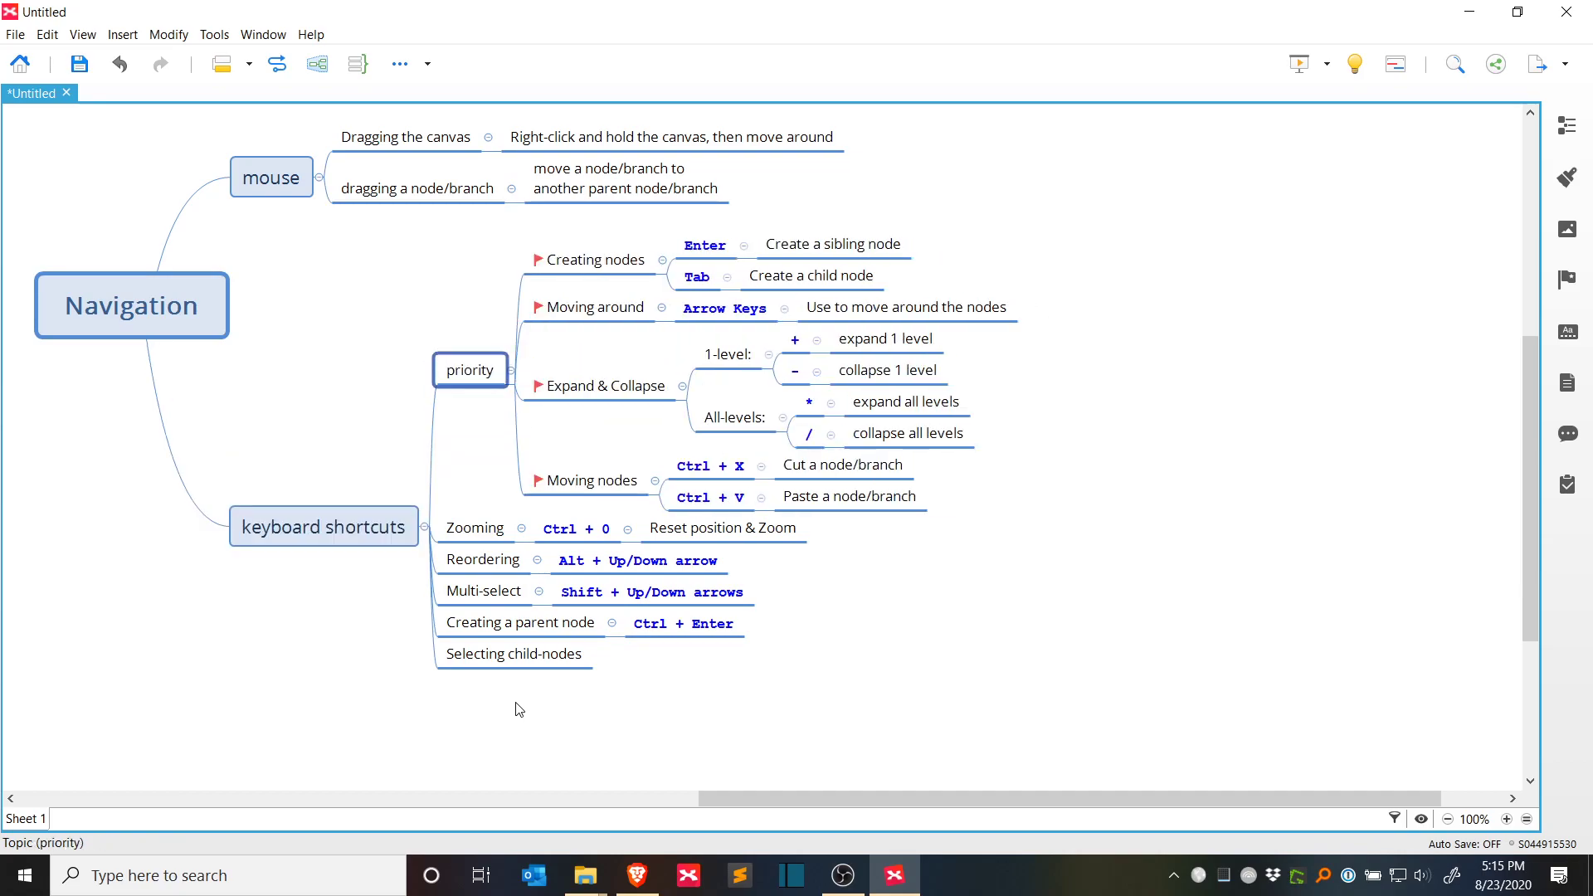
Step: Undo the naming and insertion of the priority parent topic, and clear the topic selection
key("ctrl+z")
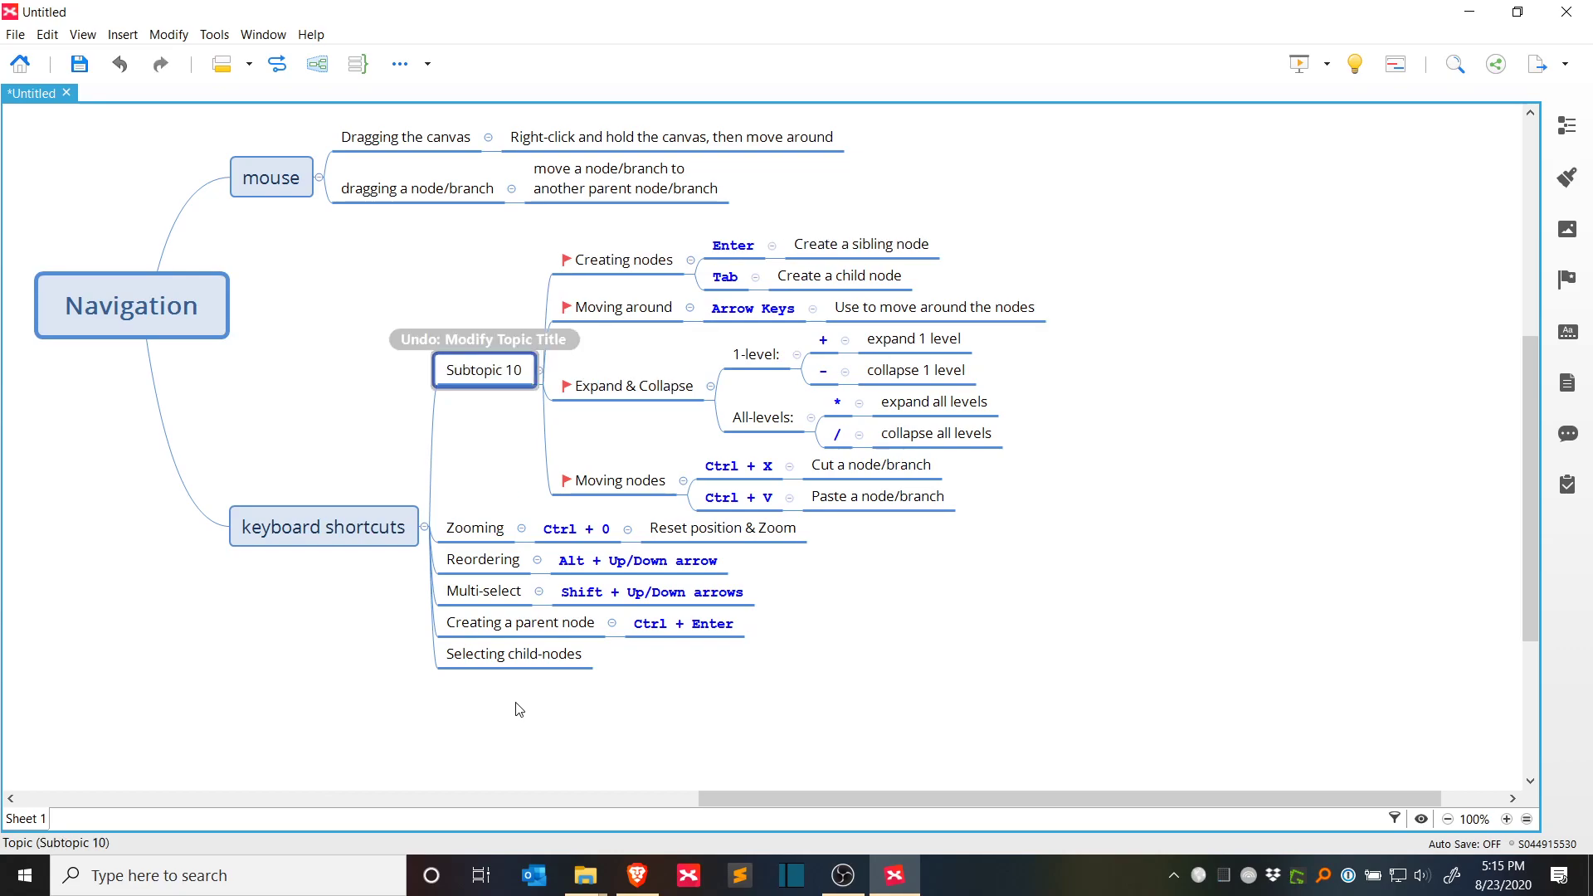
key("ctrl+z")
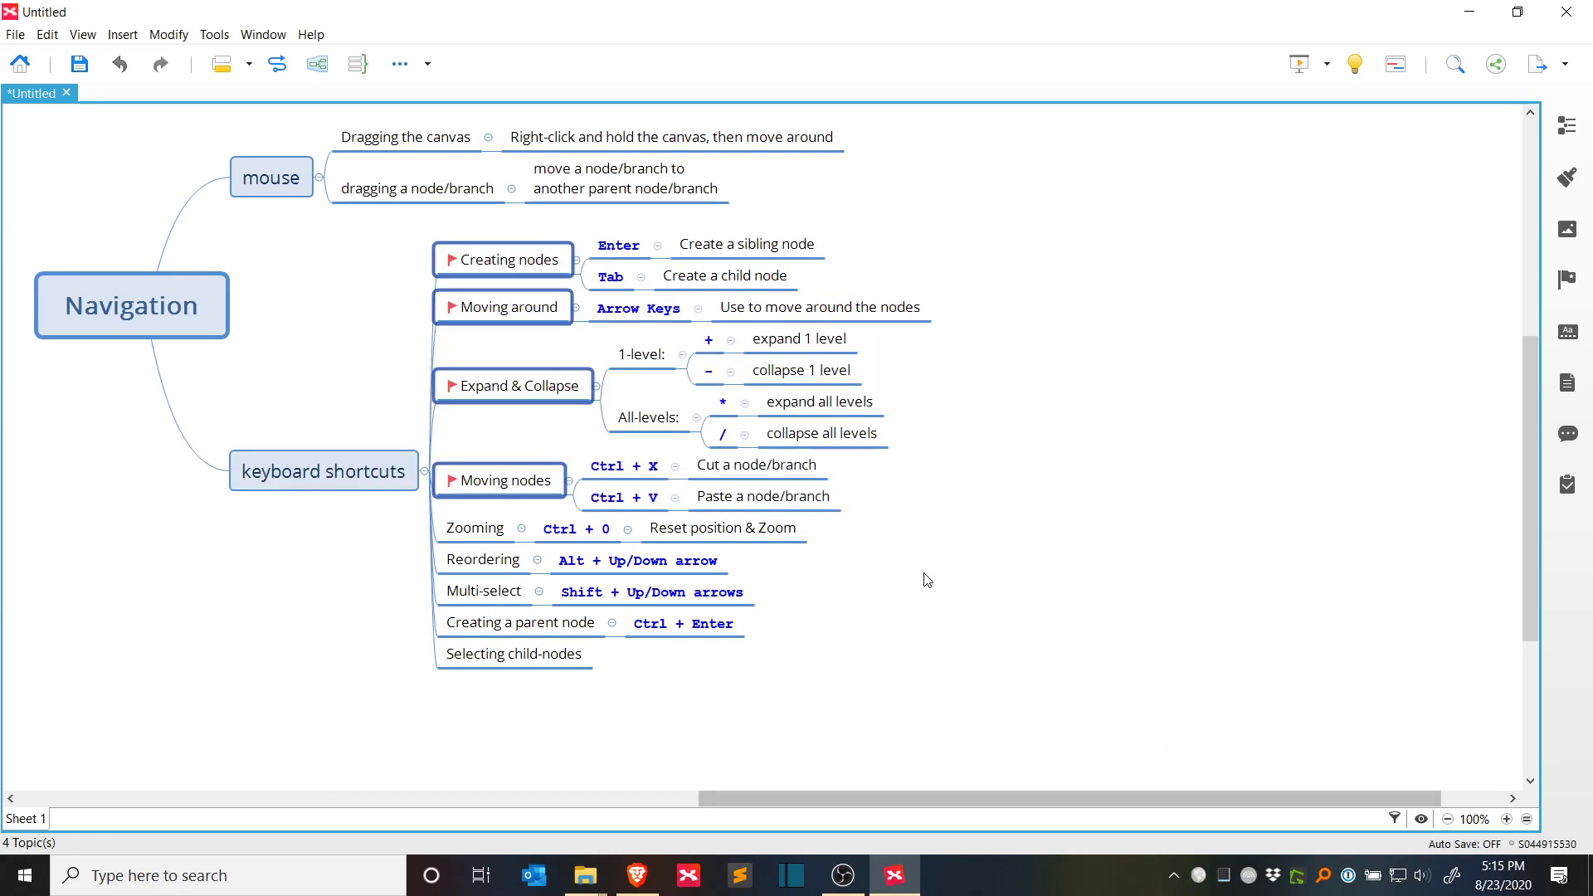
left_click(608, 280)
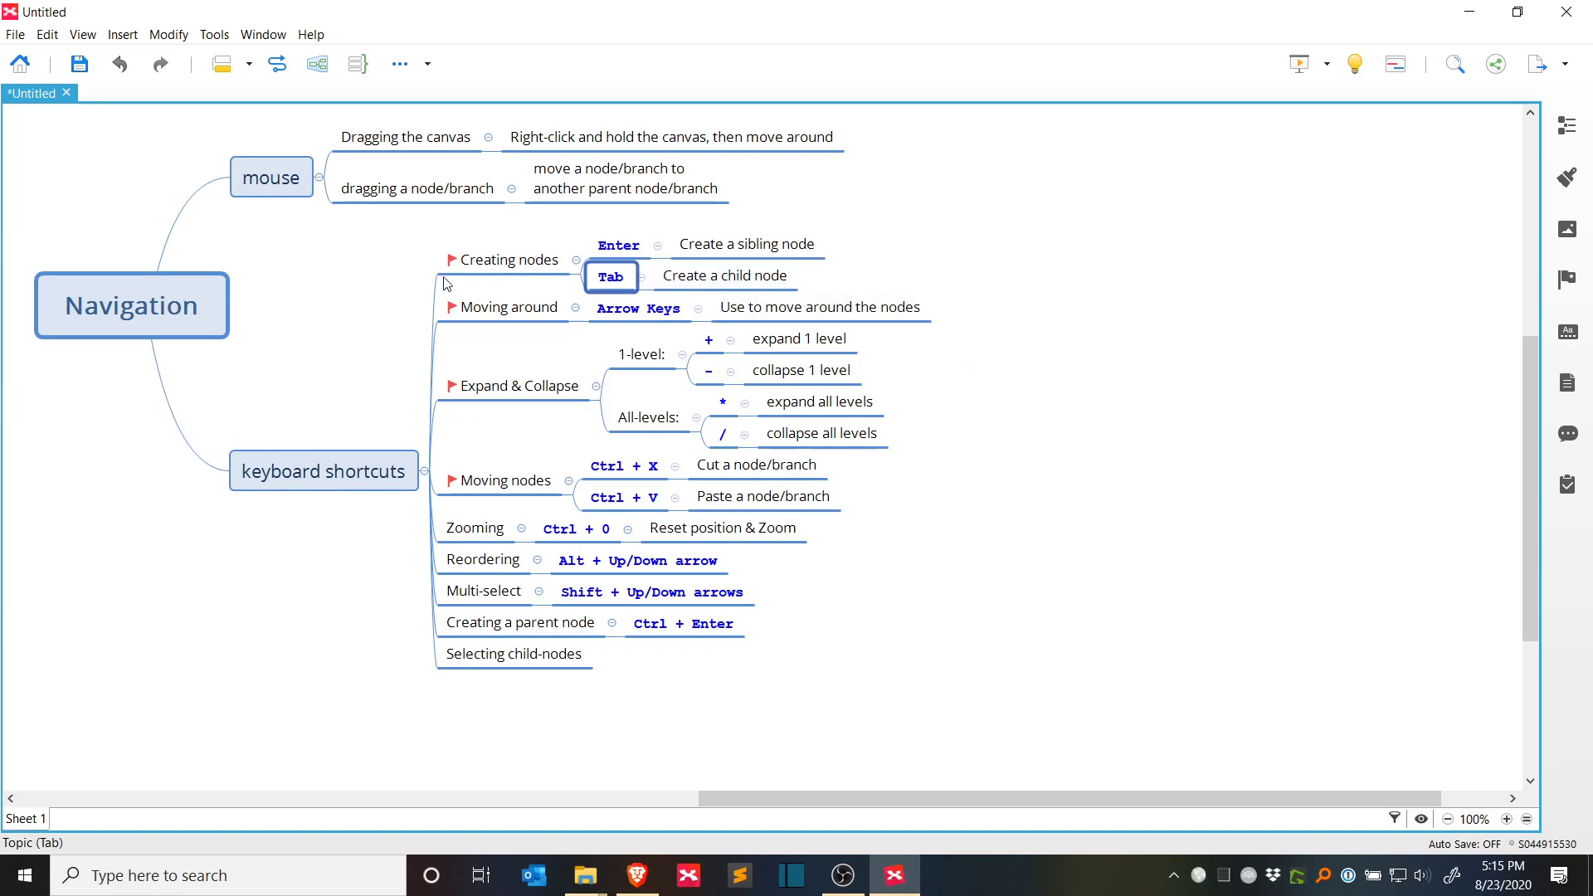
left_click(923, 587)
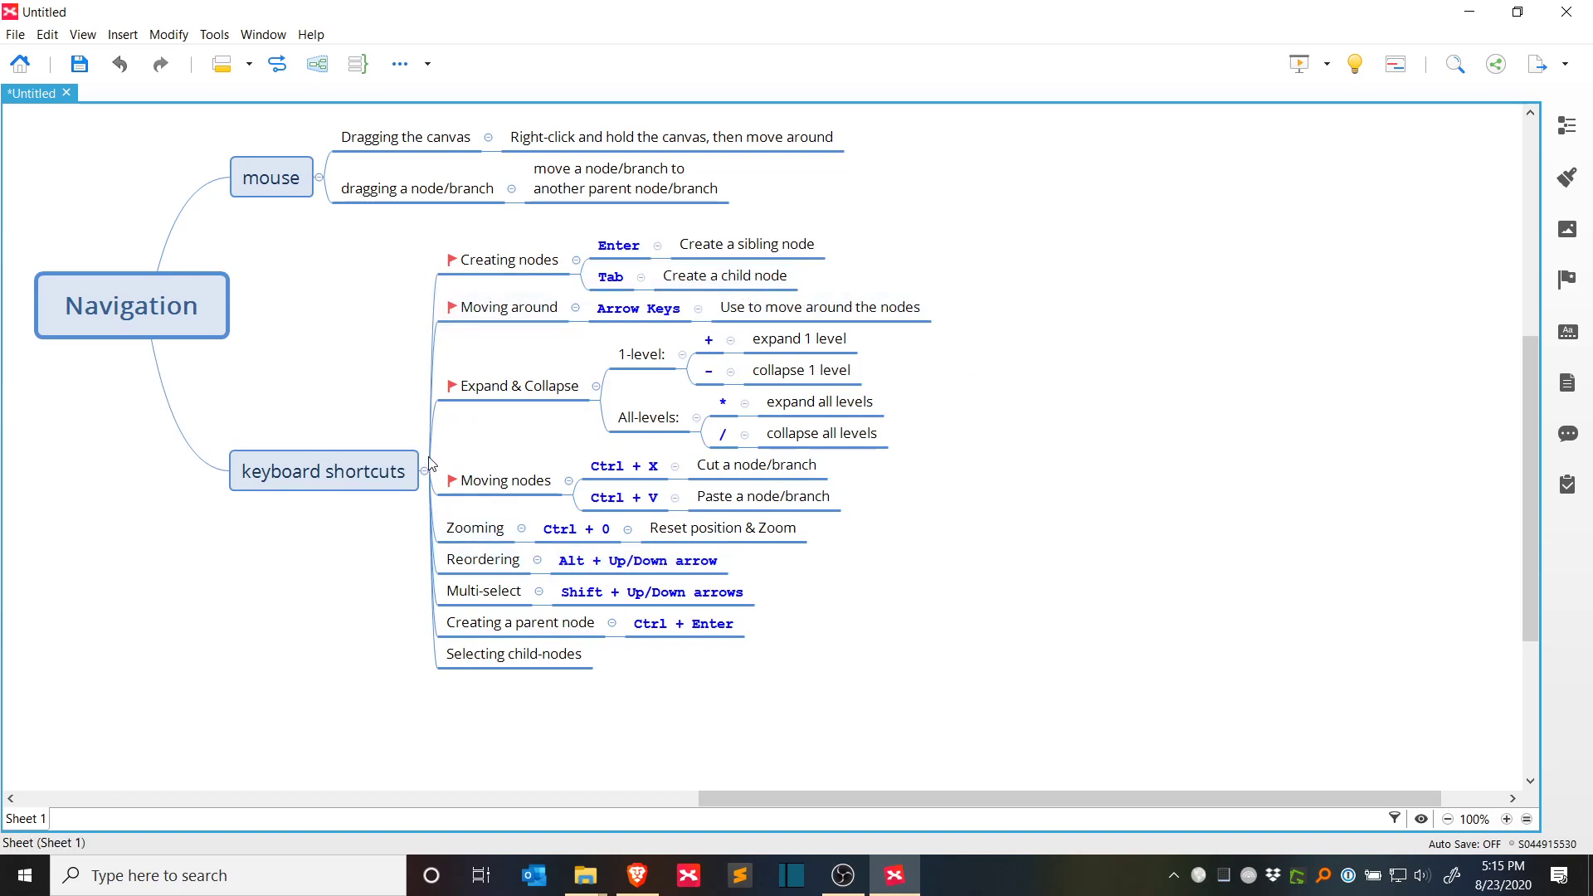
left_click(488, 655)
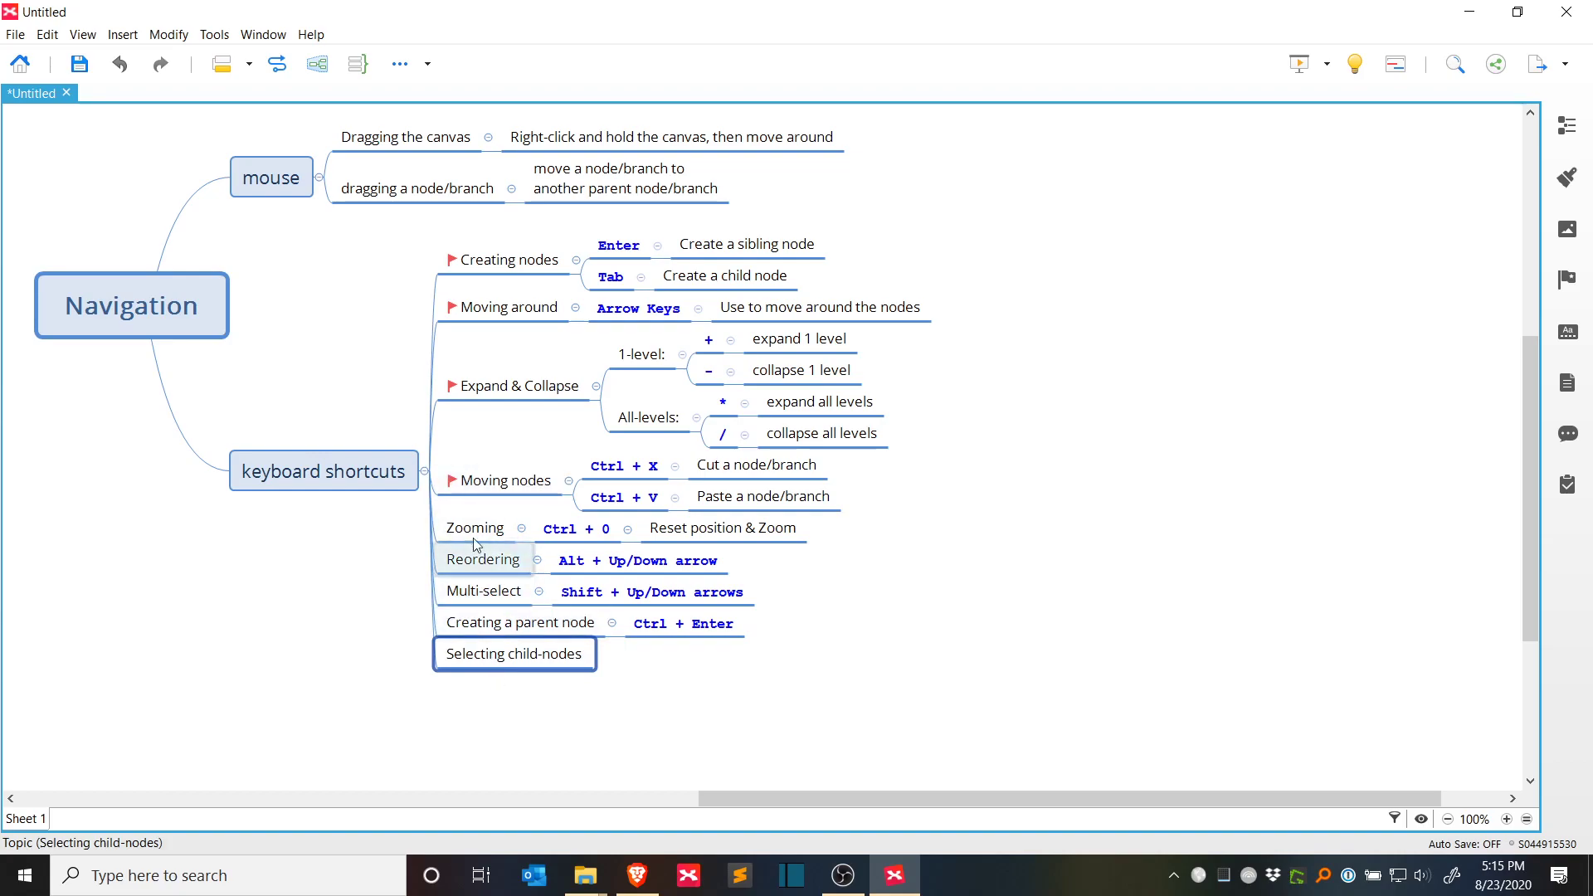
left_click(460, 730)
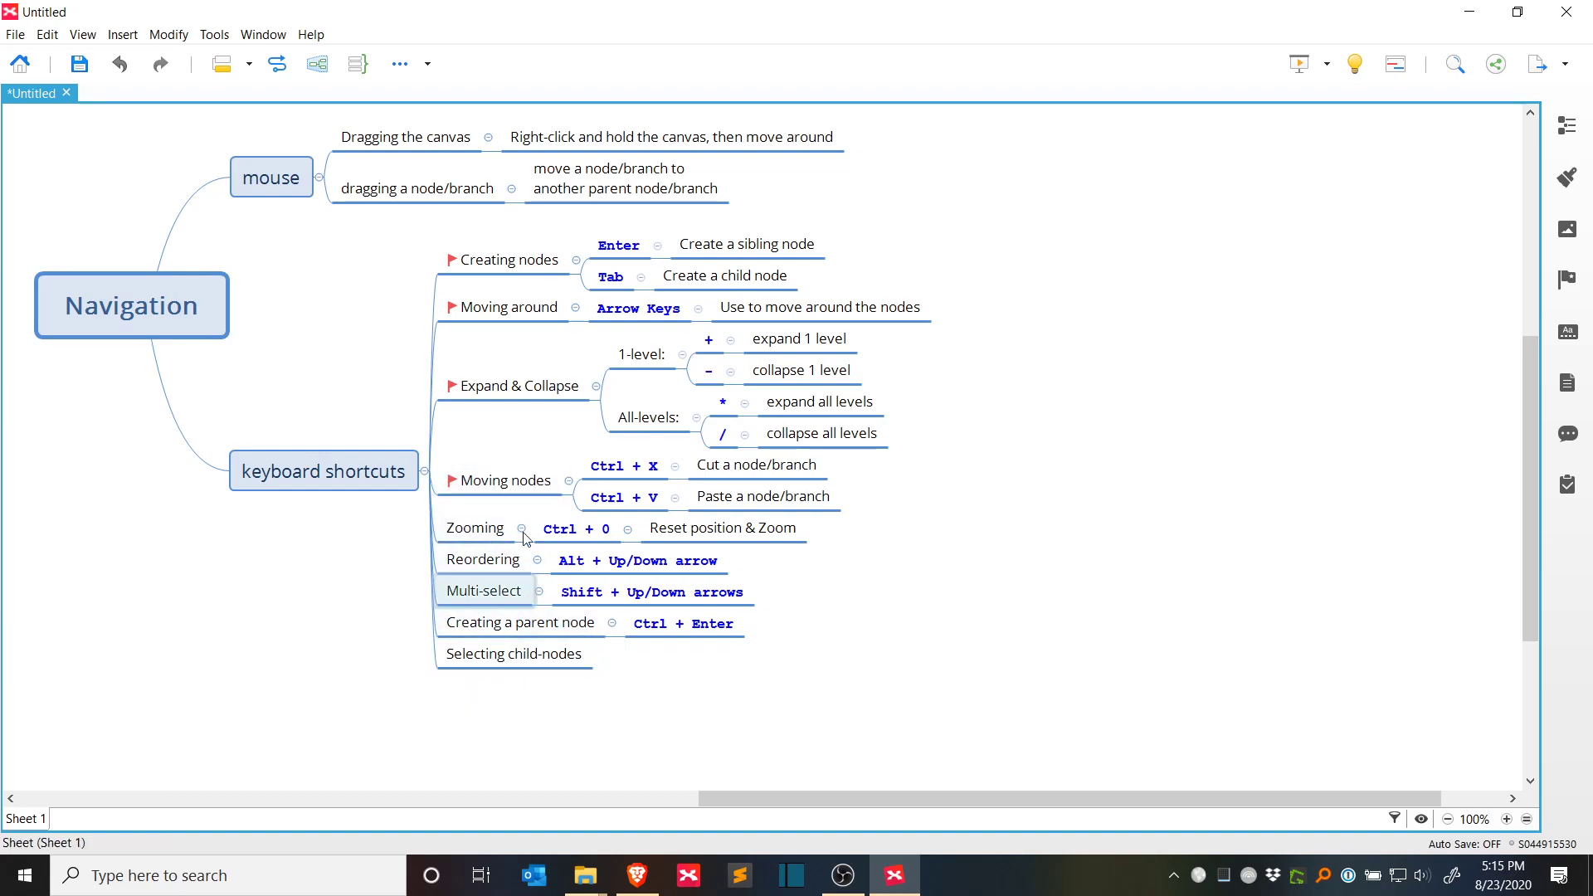
Step: Examine the insert commands and their shortcuts available for the Creating nodes topic
right_click(496, 263)
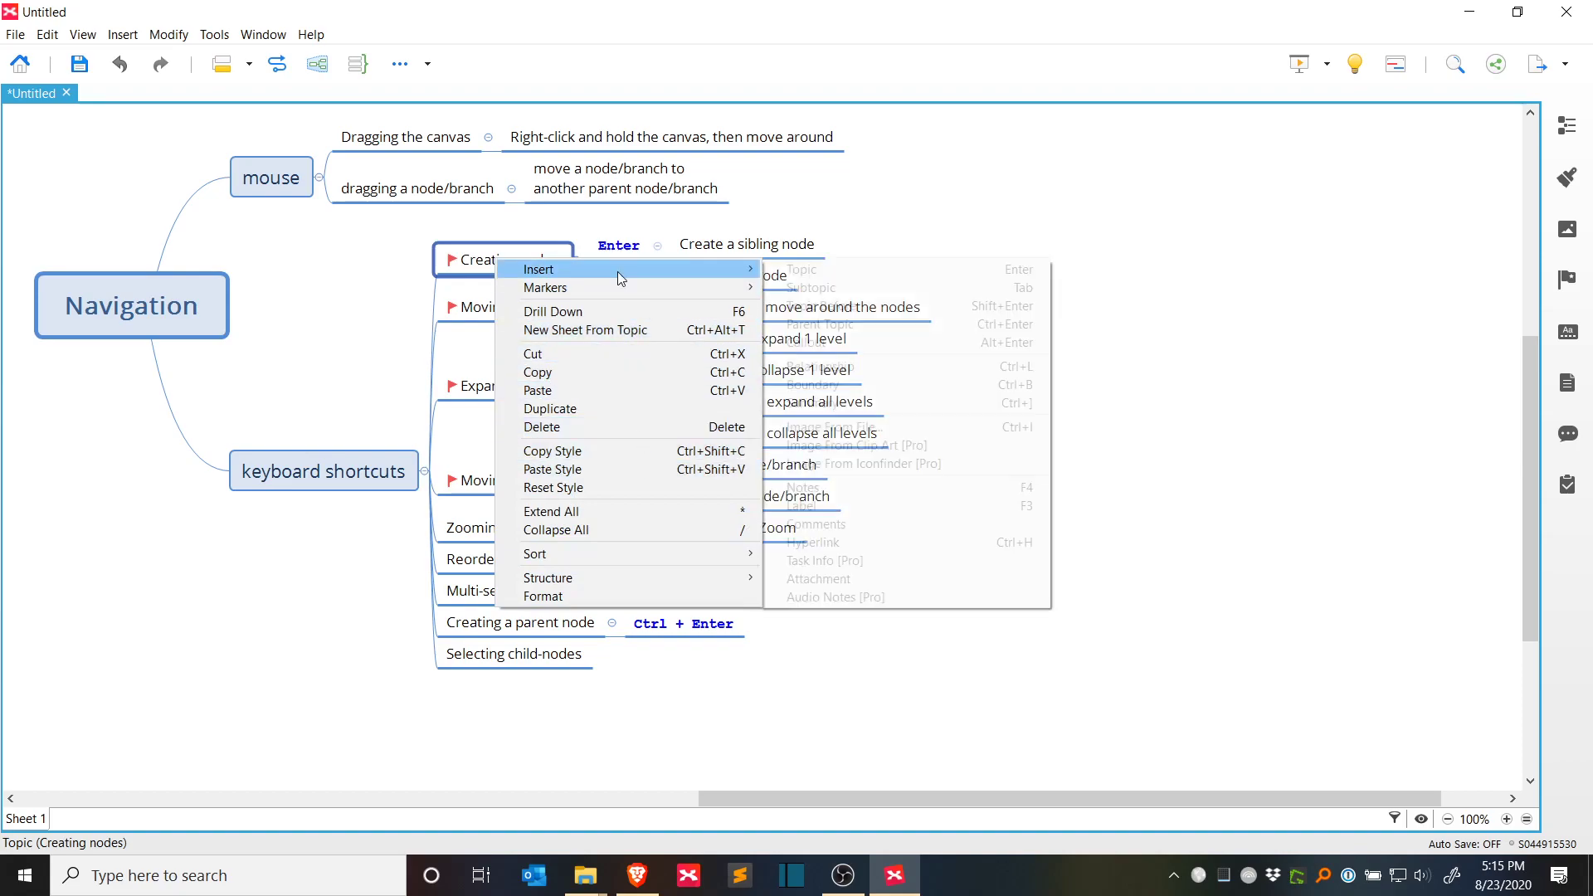
mouse_move(677, 278)
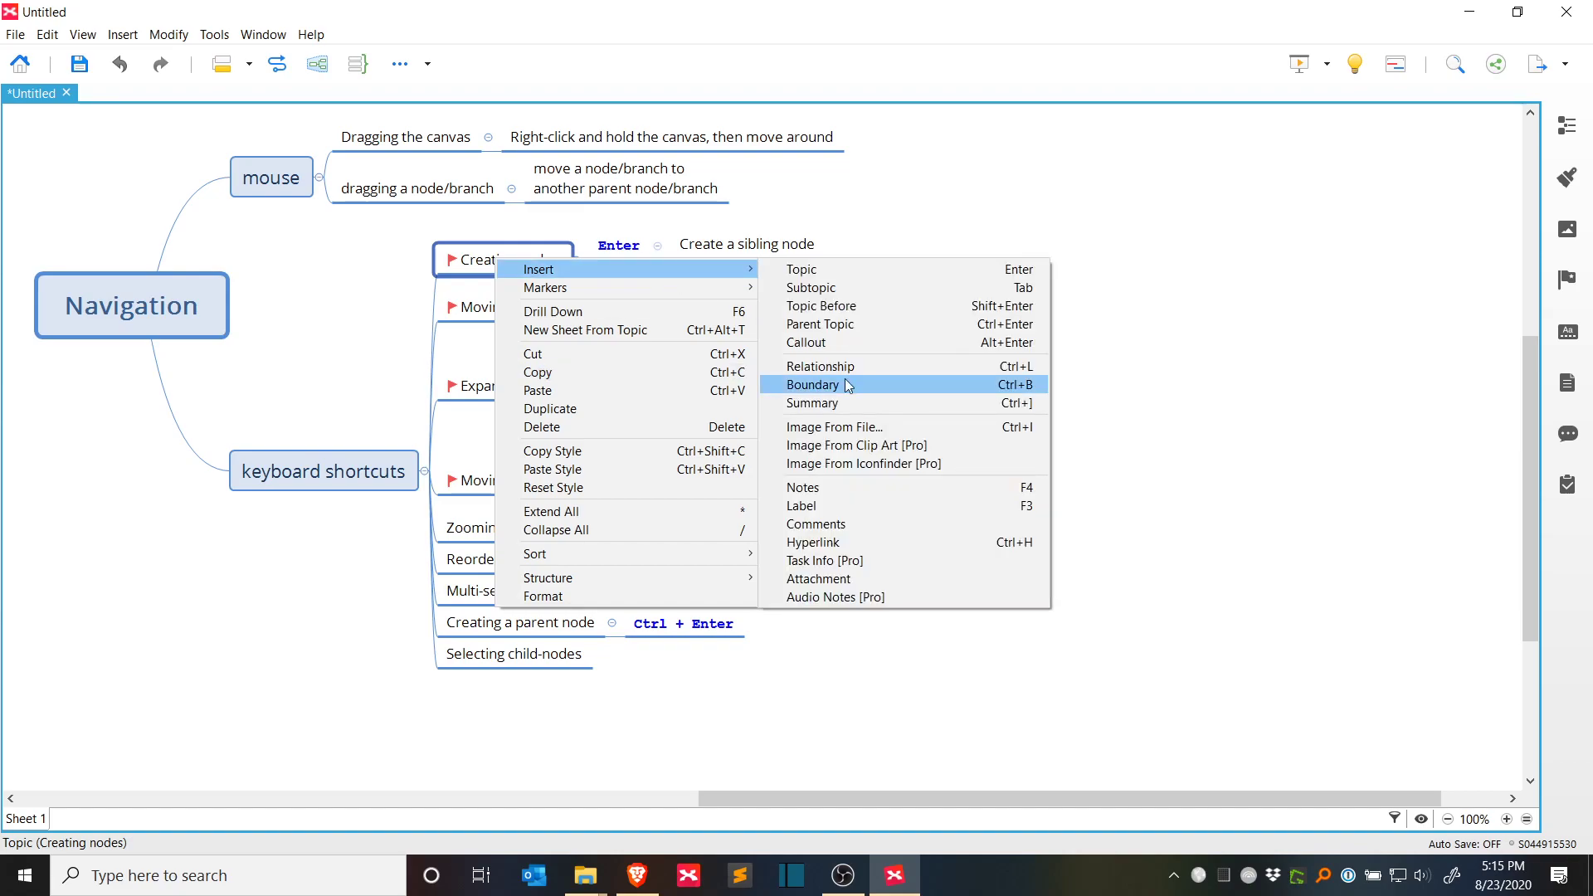
mouse_move(754, 269)
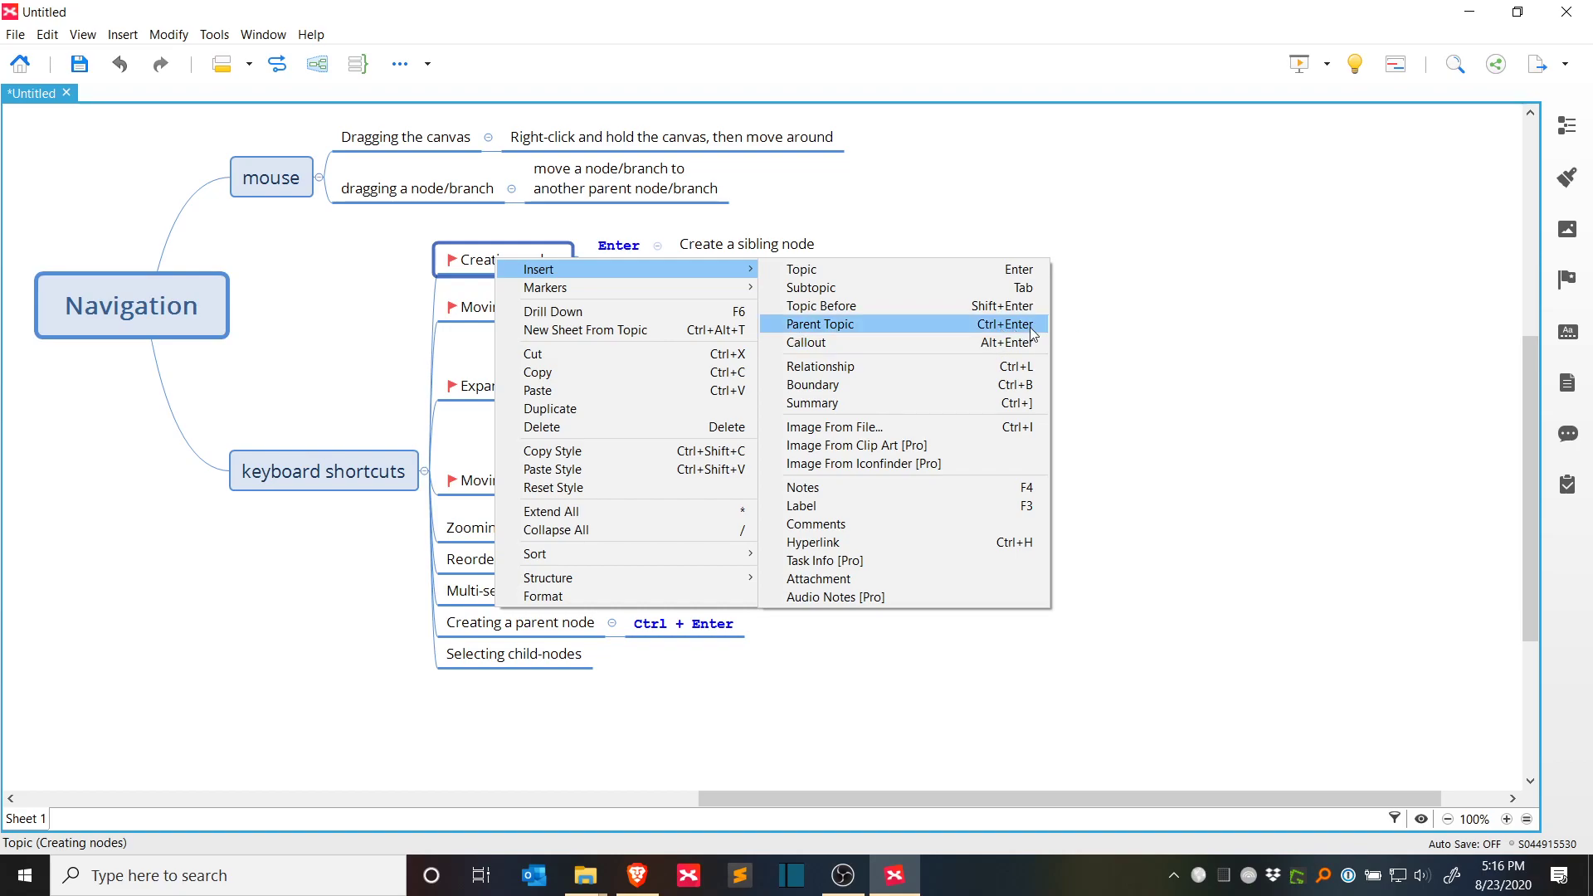
left_click(1263, 520)
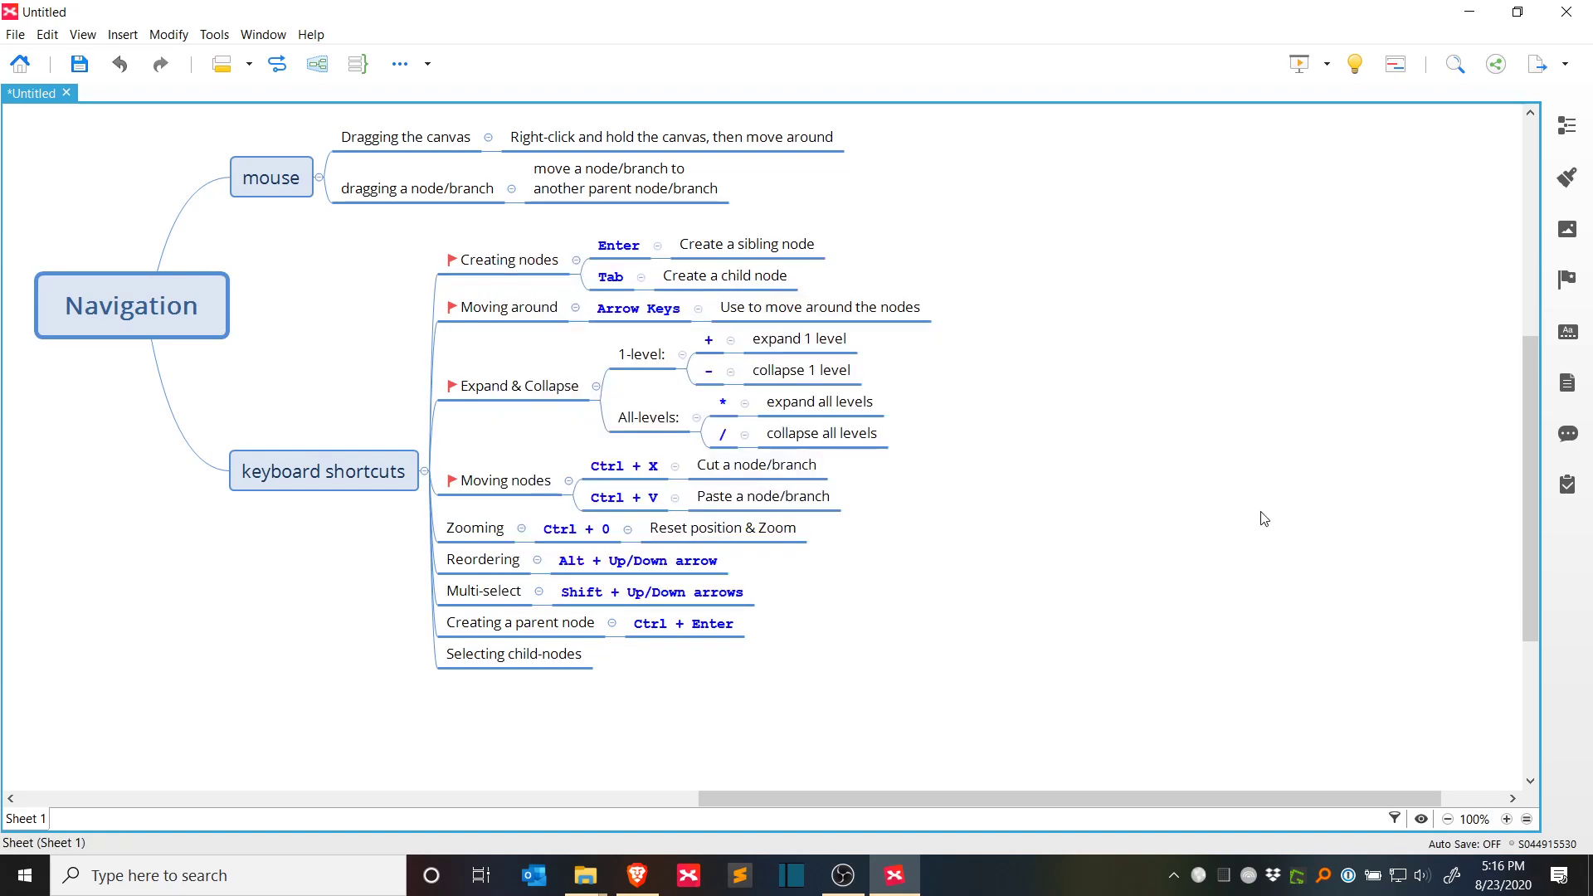
Step: Add four placeholder subtopics under the Selecting child-nodes topic, keeping their default names
left_click(513, 655)
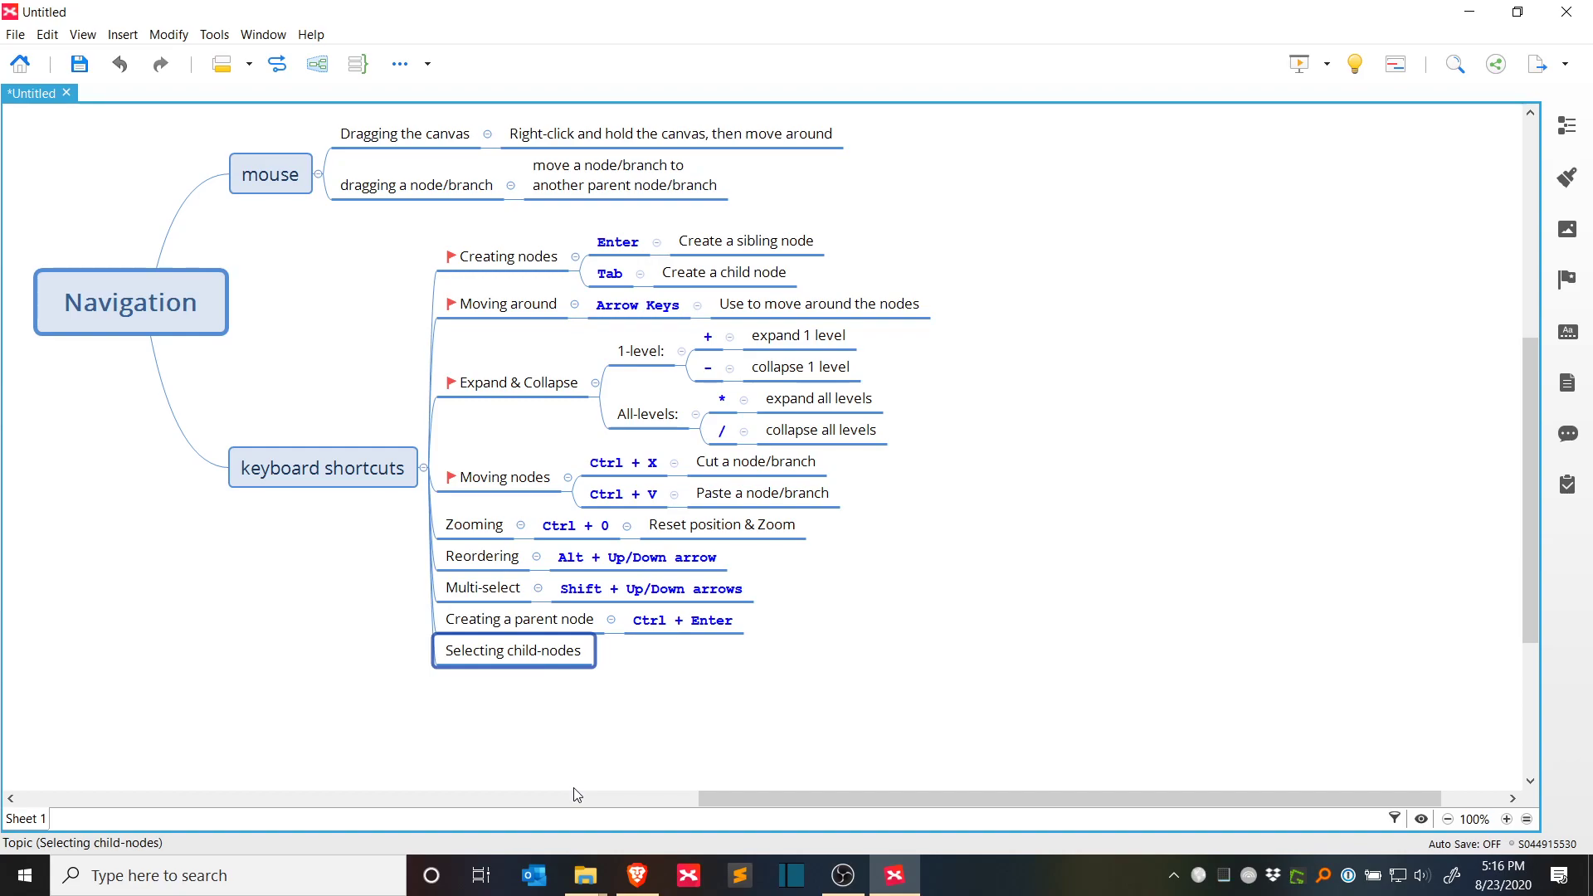
key("Tab")
key("Return")
key("Return")
key("Return")
Step: Add five placeholder subtopics under Subtopic 4 of the Selecting child-nodes topic
key("Tab")
key("Return")
key("Return")
key("Return")
key("Return")
Step: Add five more placeholder subtopics one level deeper, under Subtopic 5 of the Subtopic 4 branch
key("Tab")
key("Return")
key("Return")
key("Return")
key("Return")
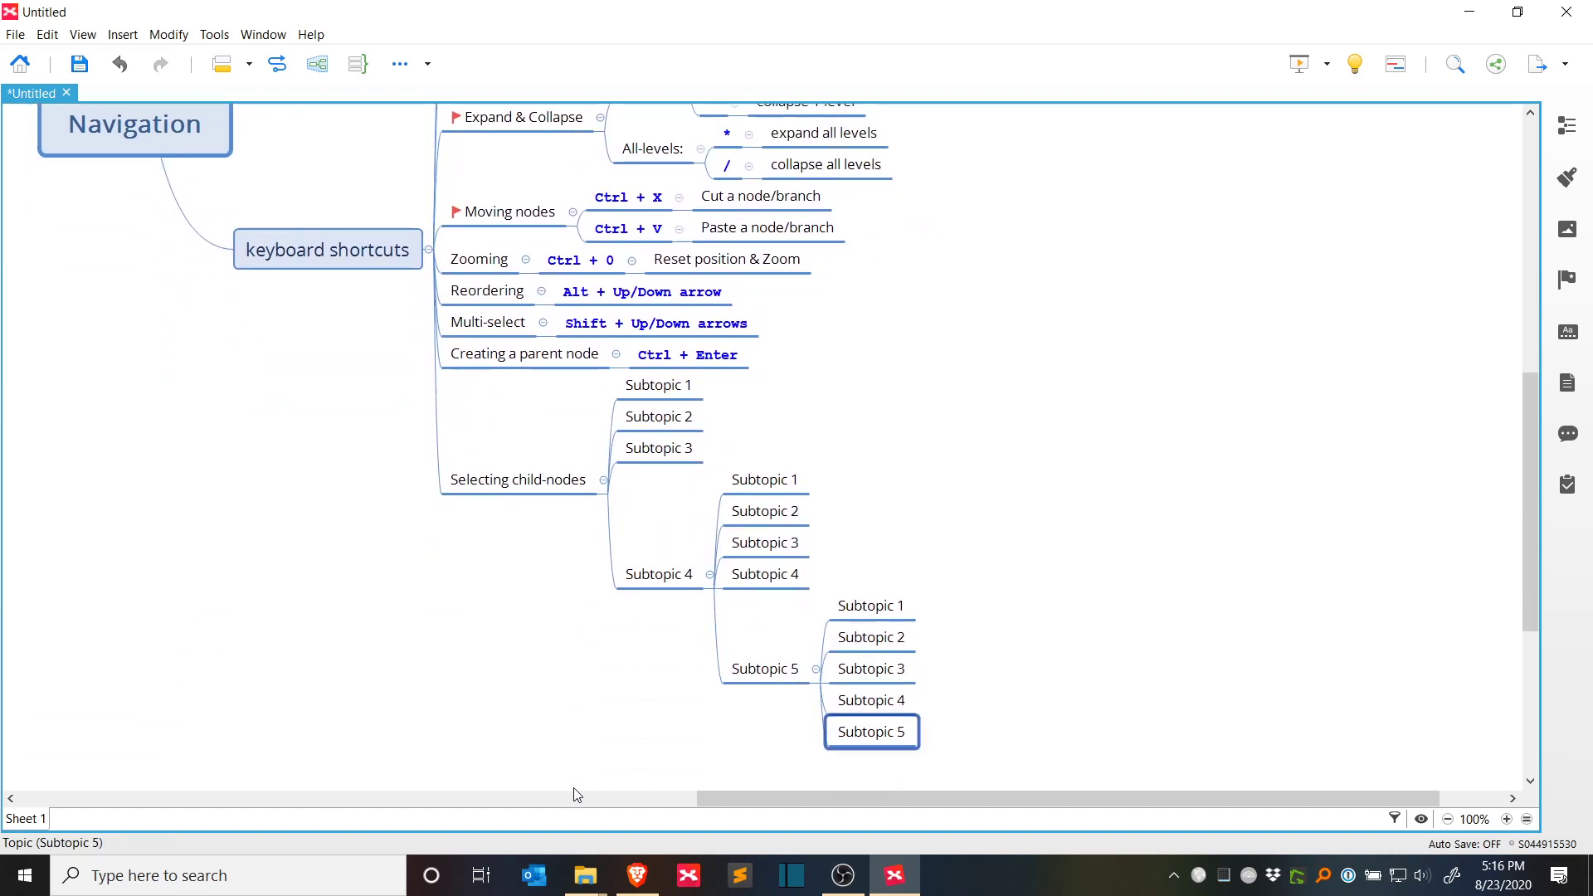
Step: Try the select-all command from the Selecting child-nodes topic and clear the selection
left_click(507, 473)
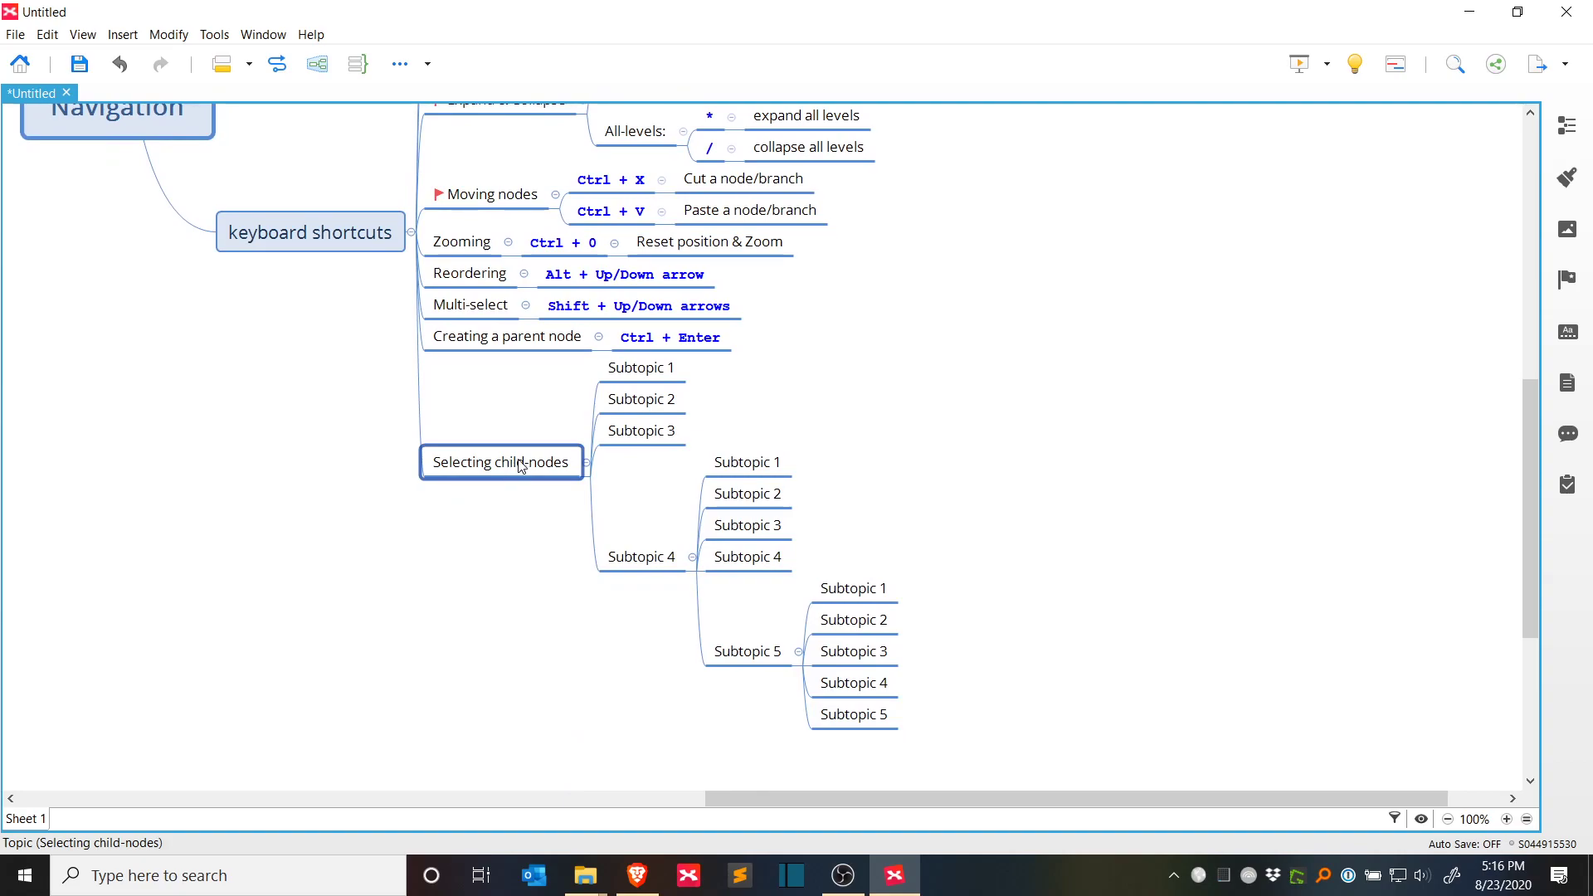
key("ctrl+a")
left_click(972, 352)
left_click_drag(972, 352, 863, 459)
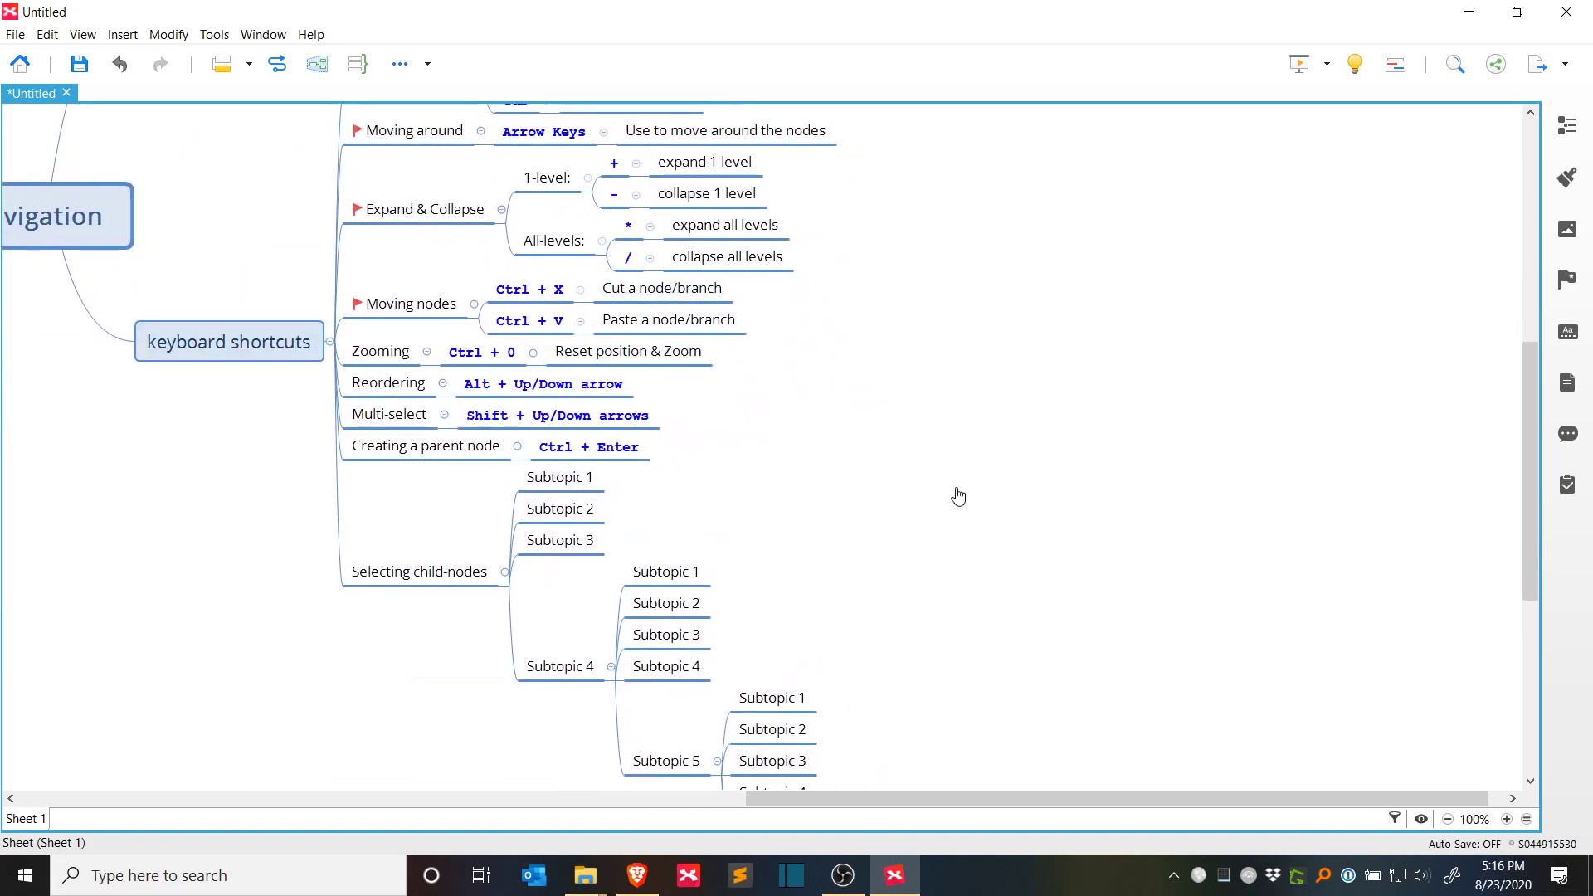
Step: Check the commands available for the Selecting child-nodes topic and reselect it
right_click(395, 482)
mouse_move(405, 484)
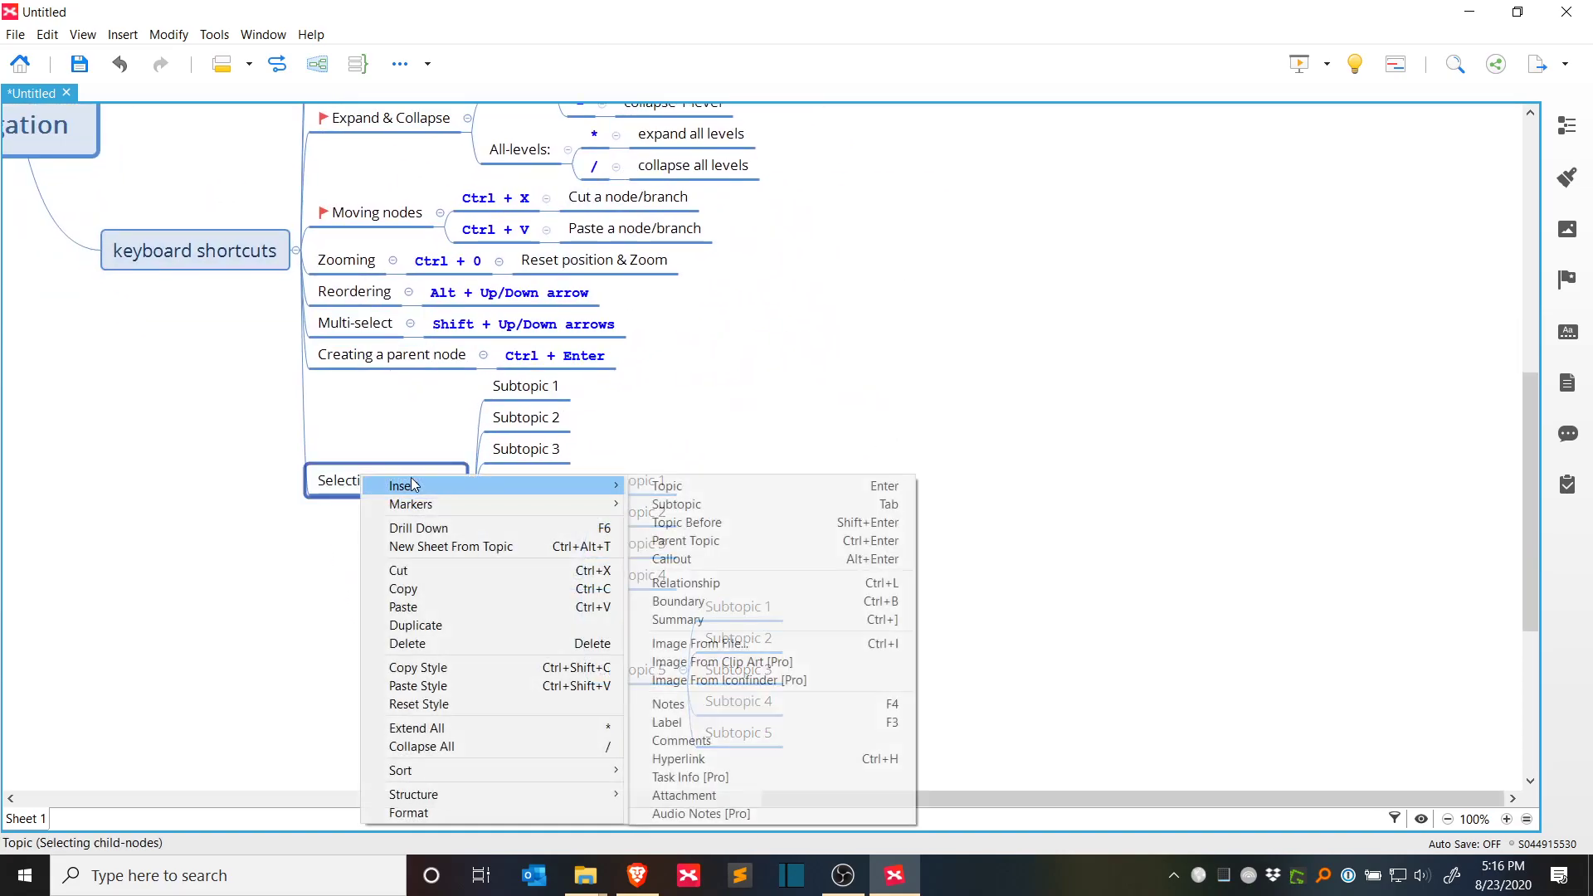
left_click(262, 589)
left_click(379, 473)
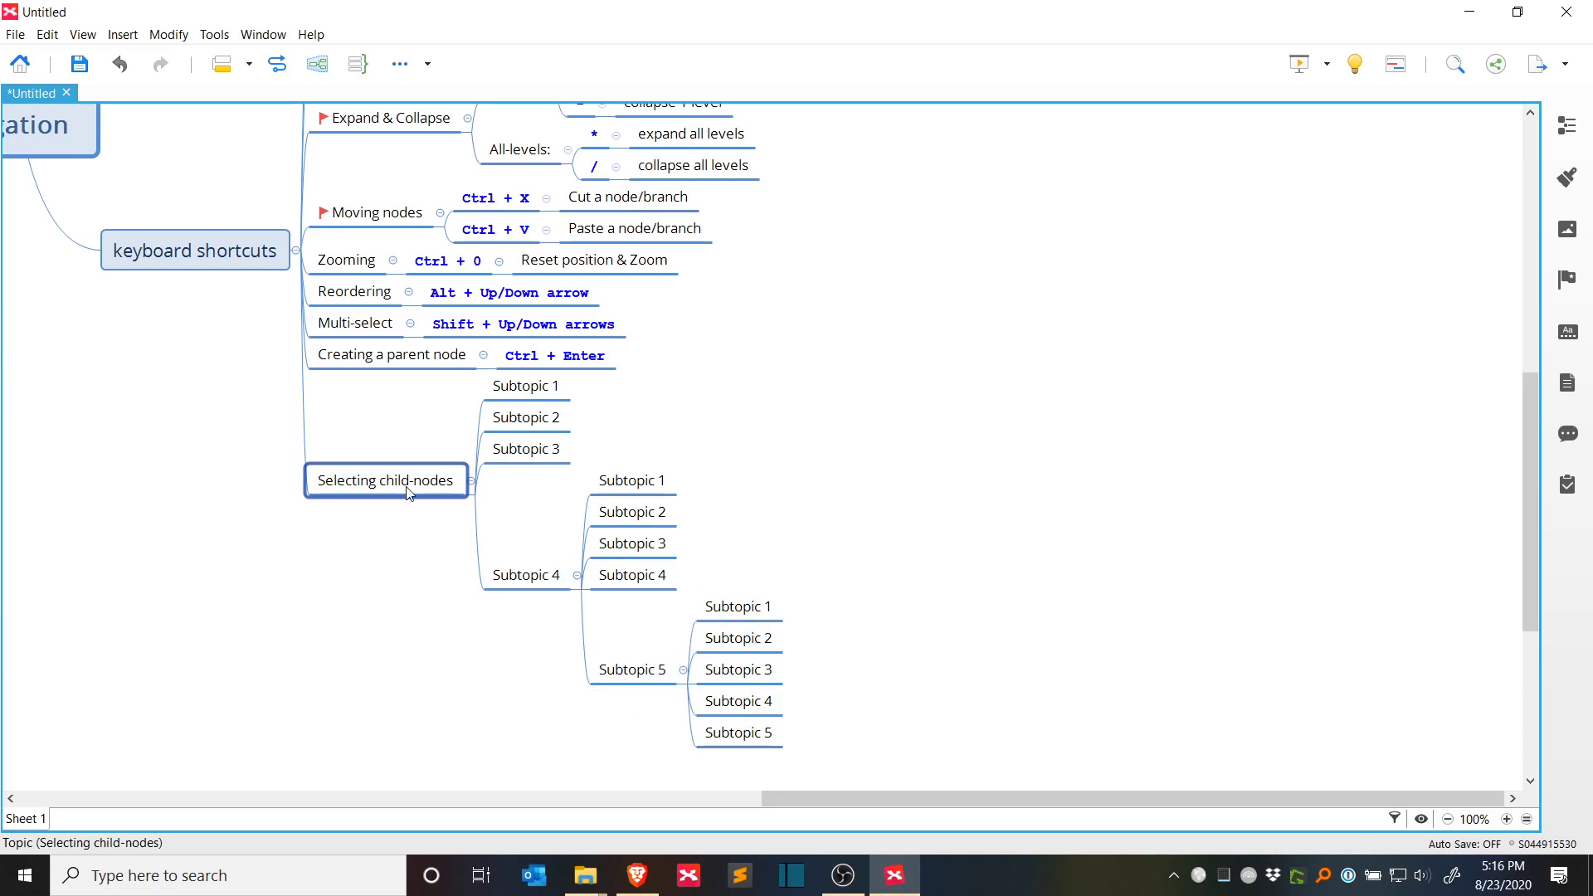
Step: Select the four direct subtopics of Selecting child-nodes with a selection box, and again as a range from Subtopic 1 to Subtopic 4
left_click_drag(533, 690, 483, 373)
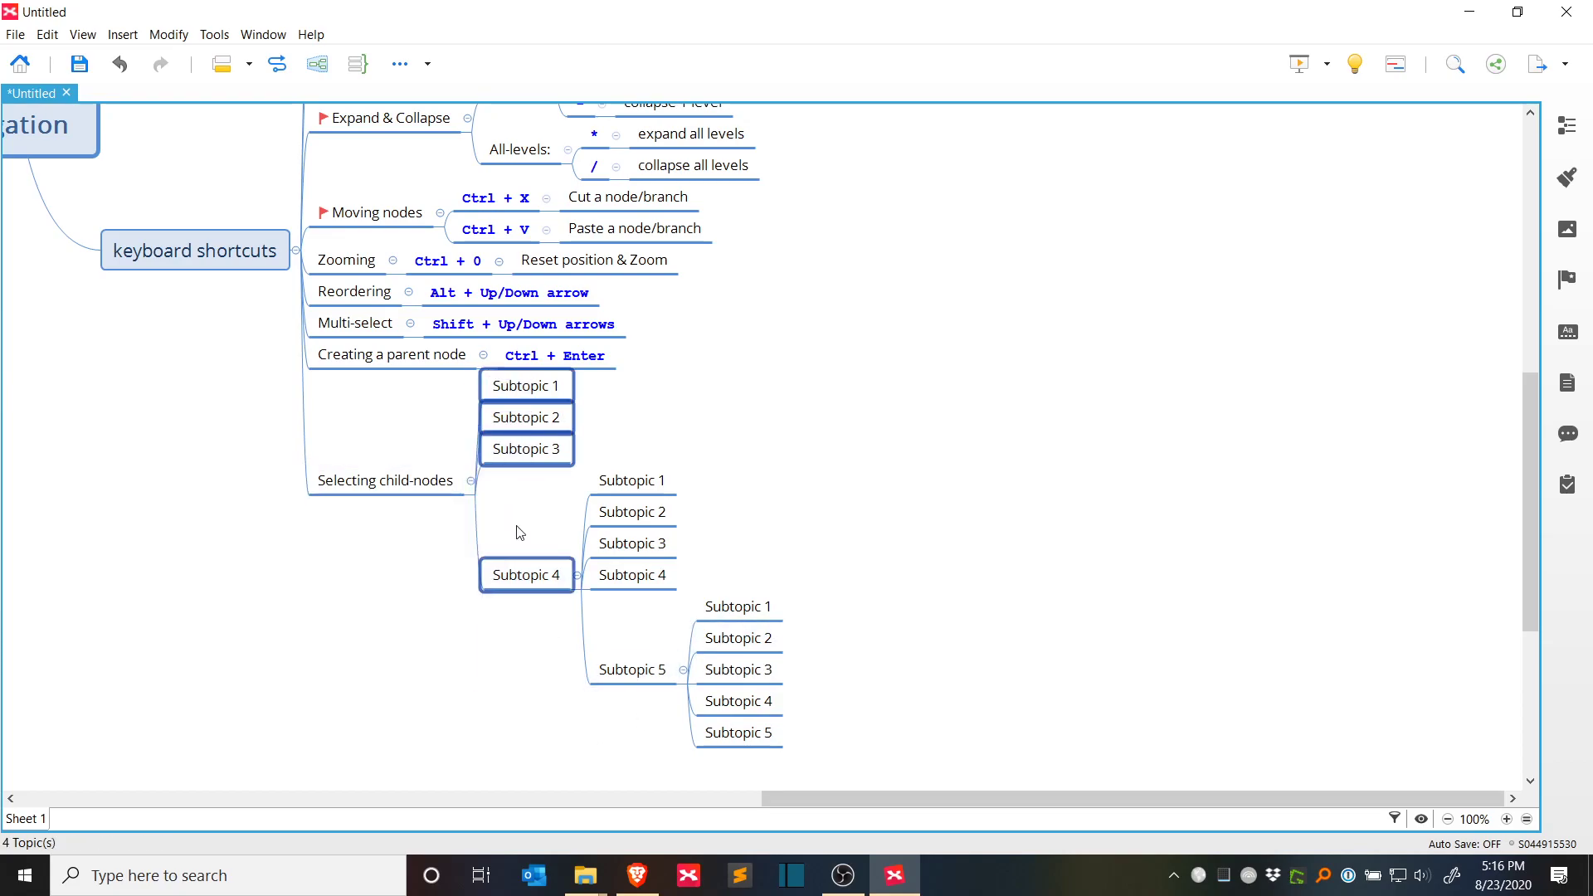
left_click(398, 485)
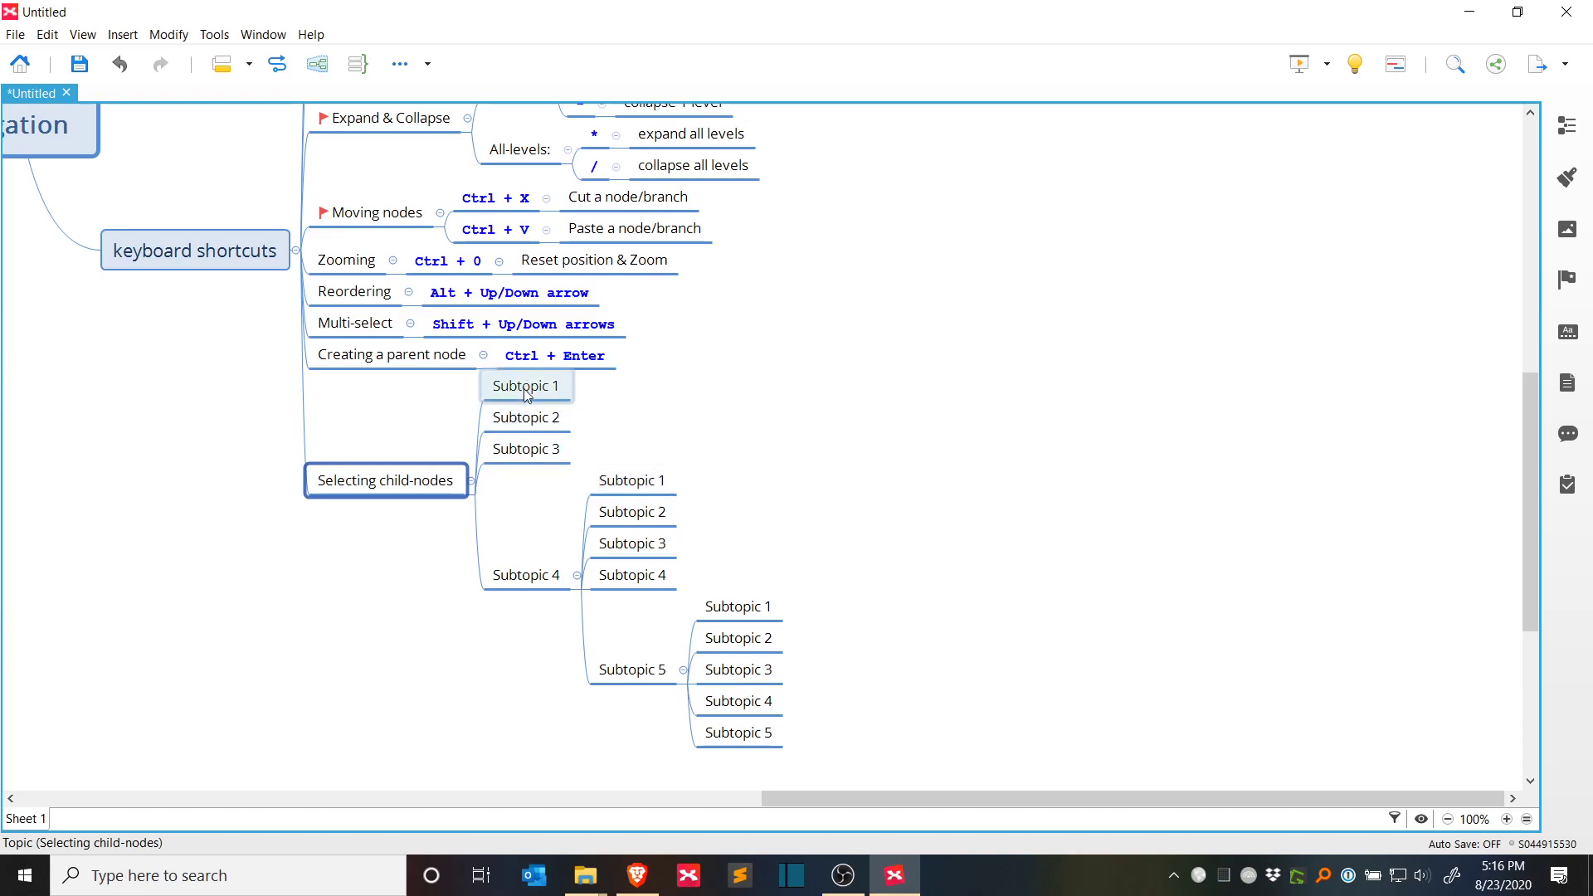
left_click(528, 388)
left_click(521, 582, "shift")
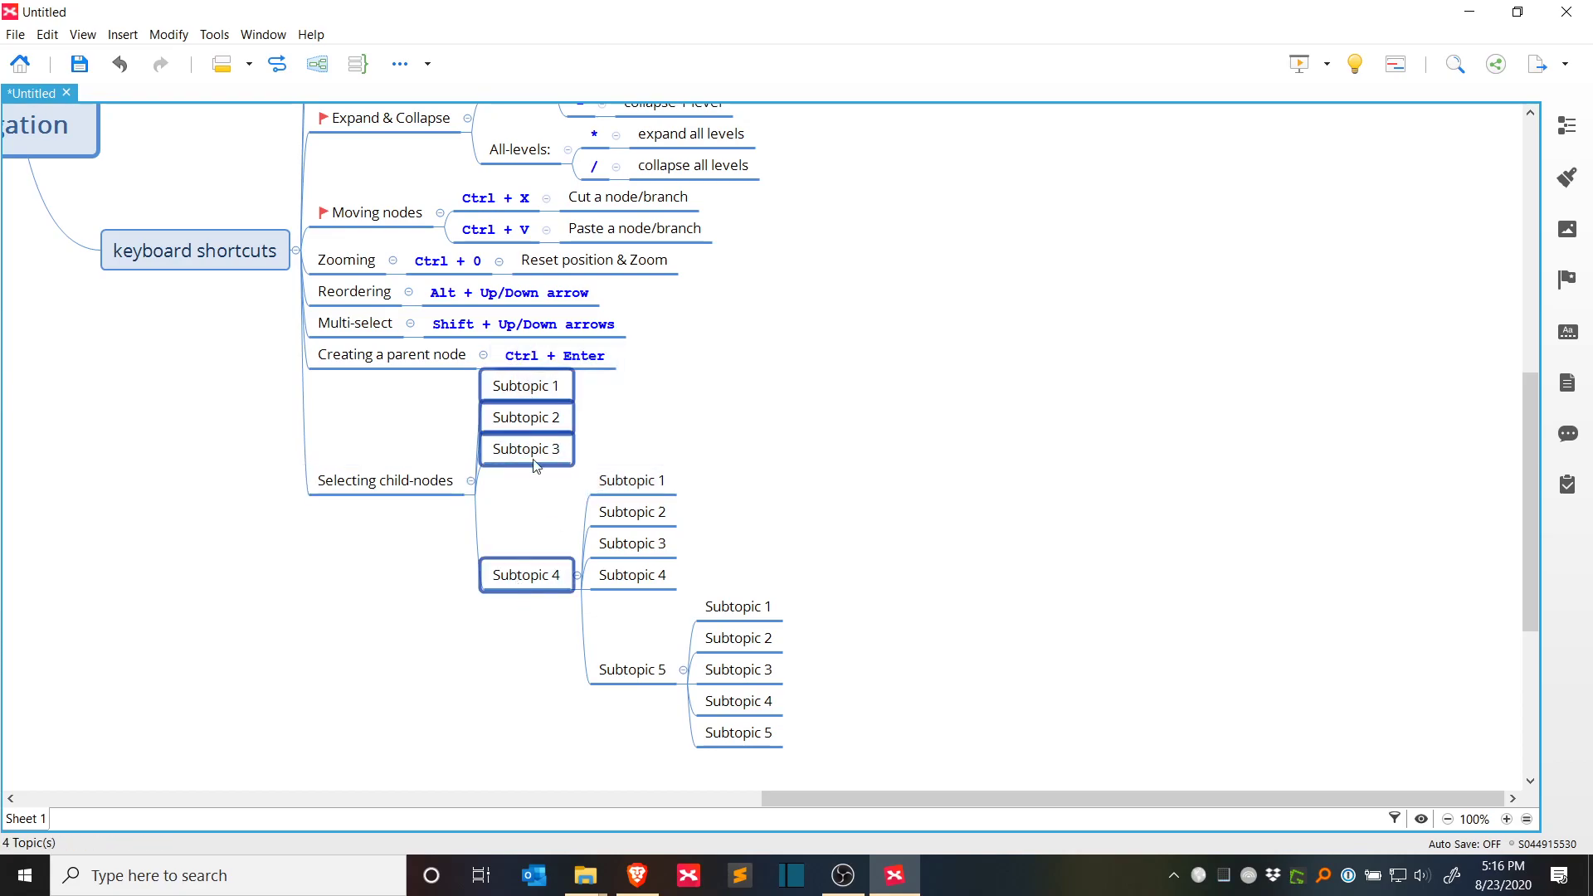
Step: Repeatedly extend the selection from Subtopic 1 to Subtopic 4, retry it with a selection box, and clear it
left_click(406, 481)
left_click(524, 386)
left_click(794, 424)
left_click(551, 387)
key("shift+Down")
key("shift+Down")
key("shift+Down")
left_click(654, 429)
left_click(505, 385)
key("shift+Down")
key("shift+Down")
key("shift+Down")
left_click_drag(530, 741, 496, 384)
left_click(525, 657)
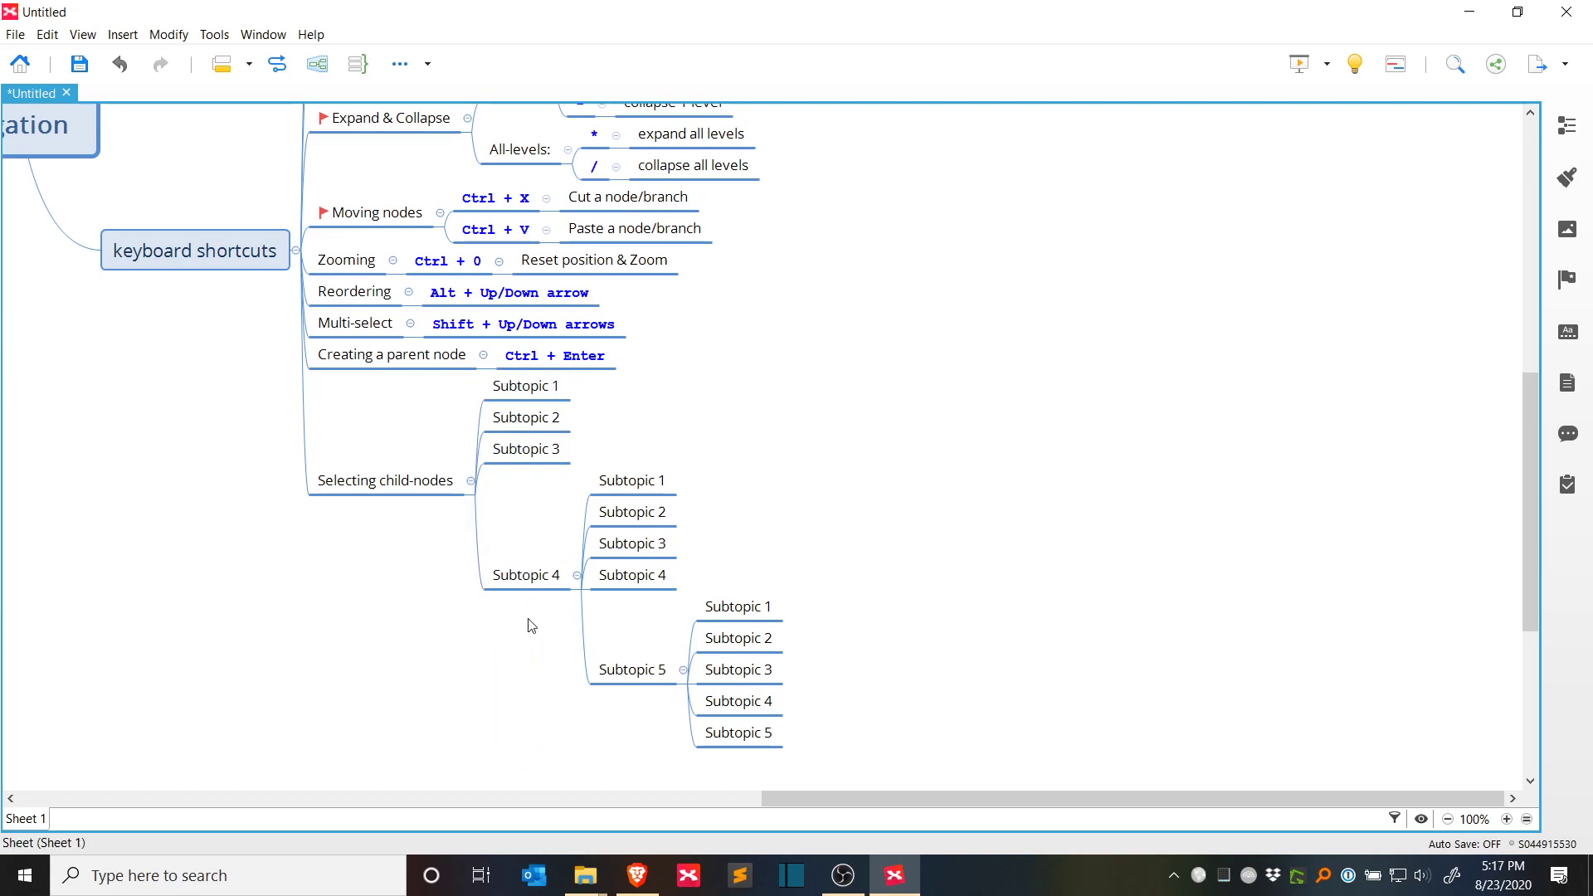
Step: Select all direct child topics of Selecting child-nodes at once, starting from the parent topic
left_click(419, 489)
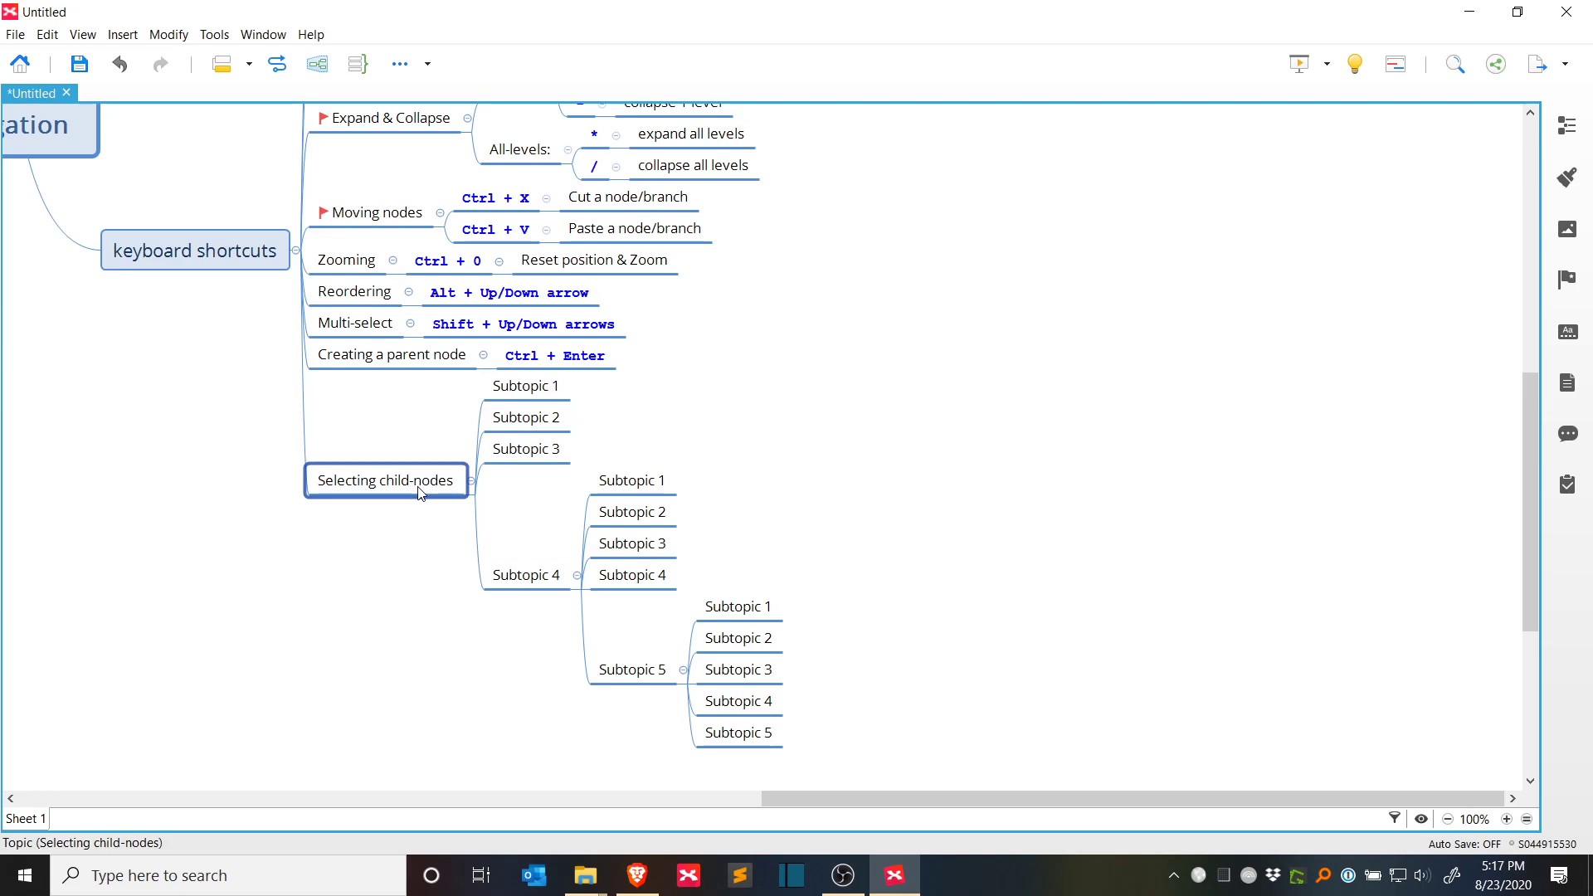
key("ctrl+shift+a")
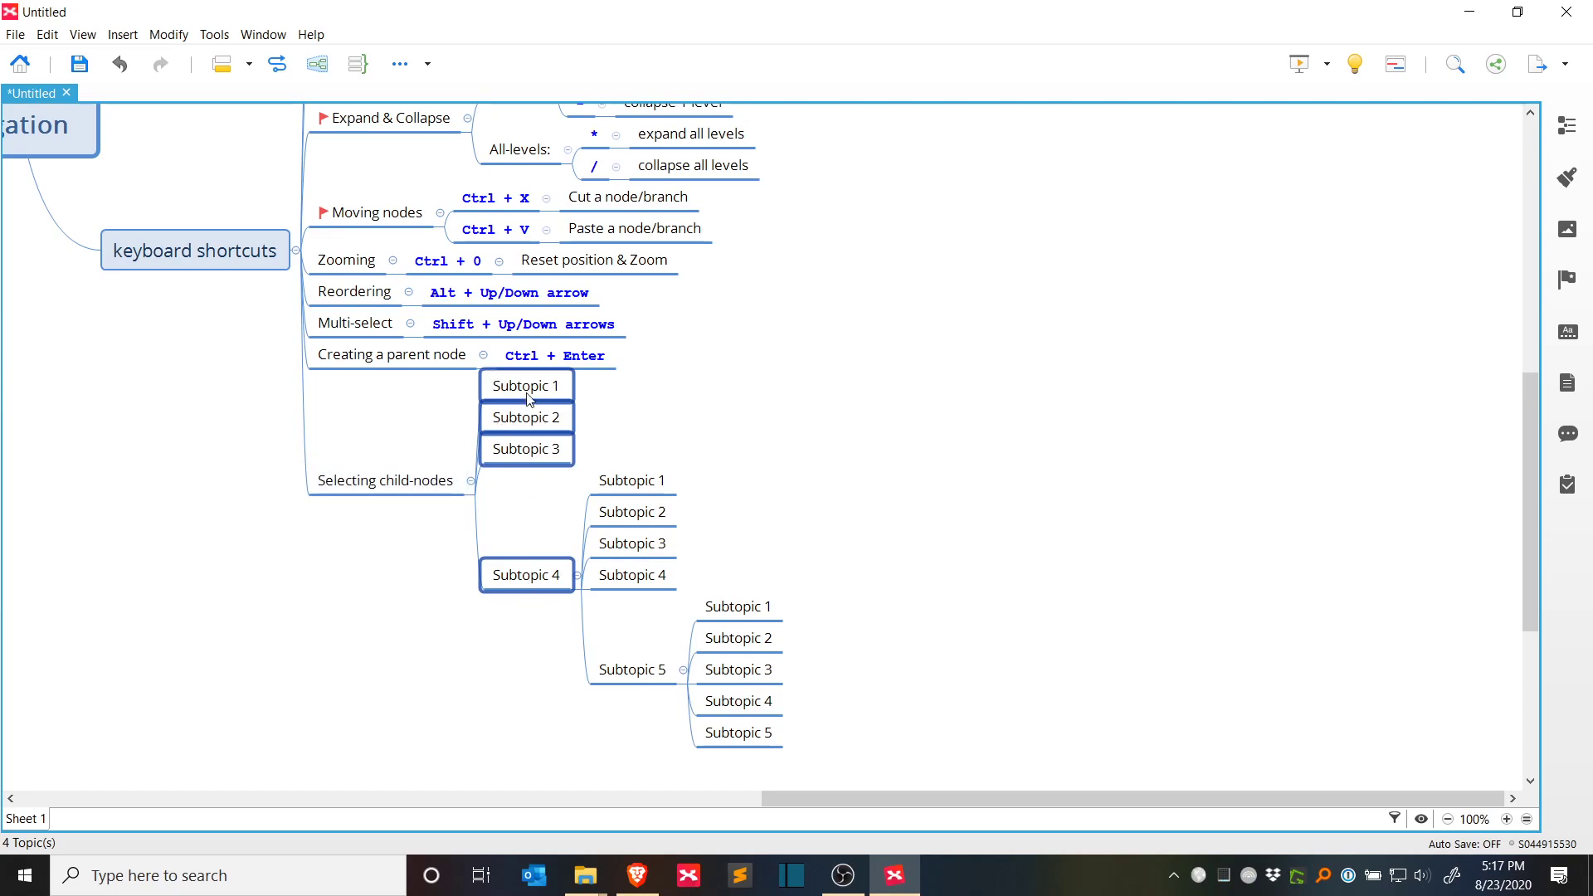
key("Left")
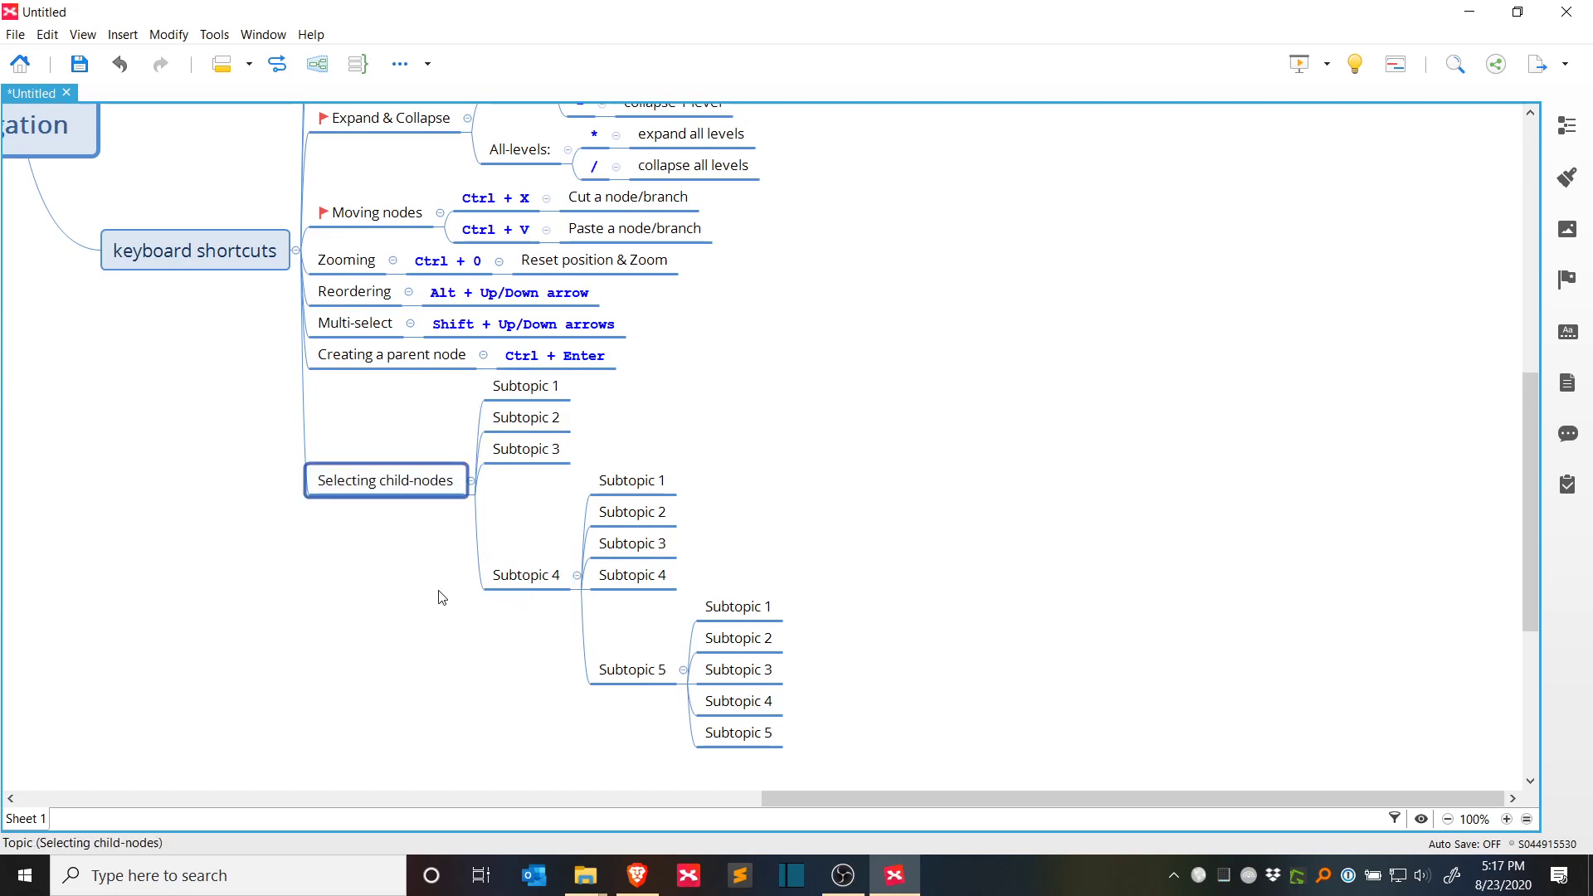
key("ctrl+alt+a")
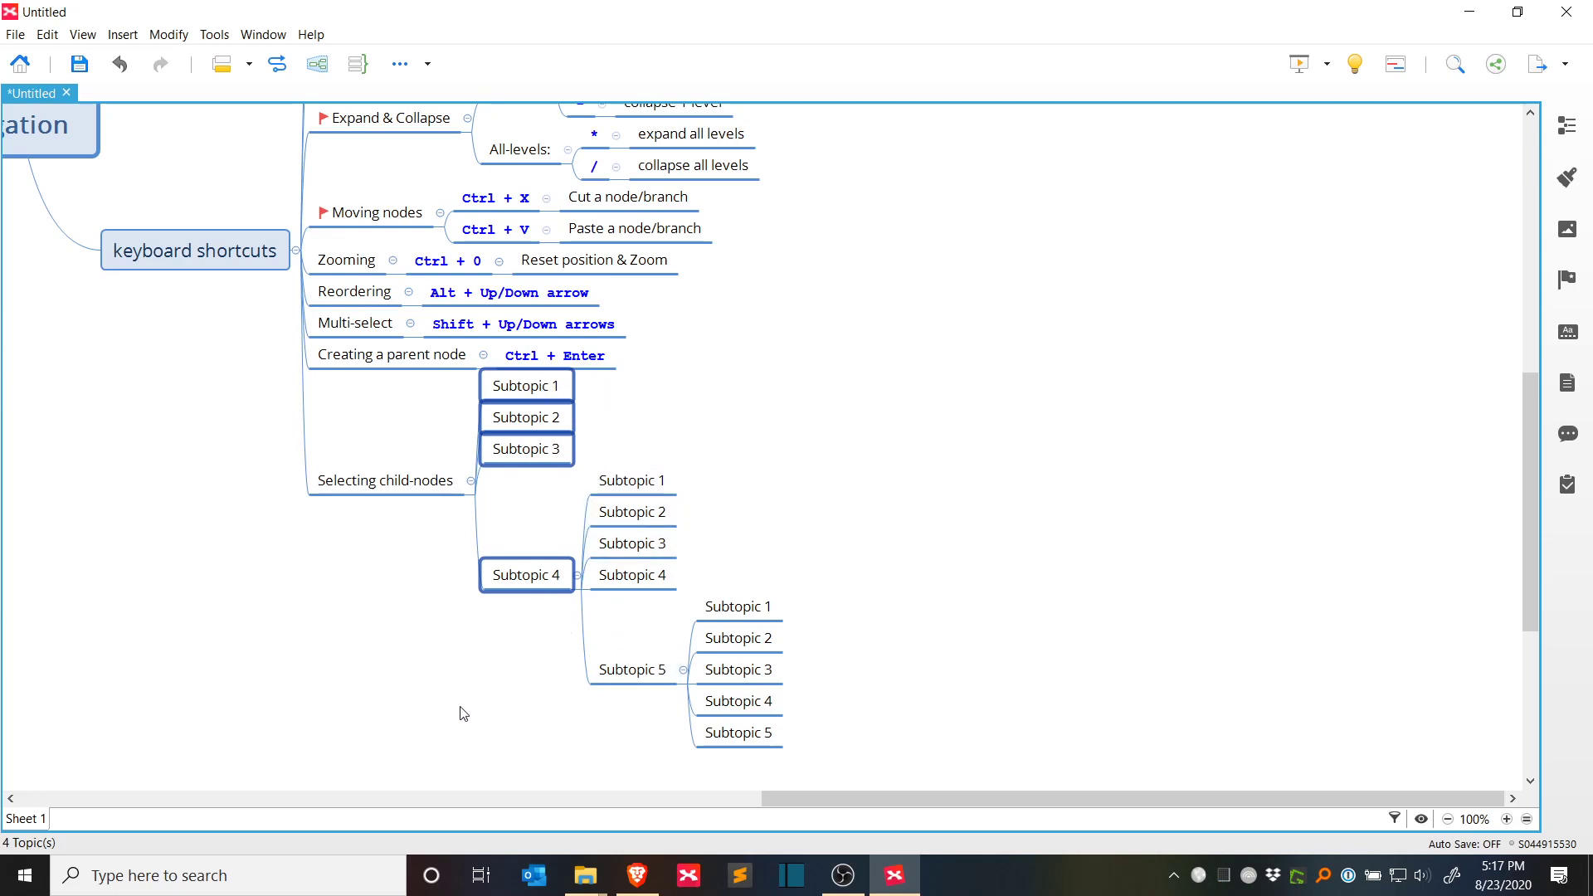
Step: Extend the selection to the next level of child topics and copy the Subtopic 5 branch under Subtopic 2 of Selecting child-nodes
key("ctrl+shift+a")
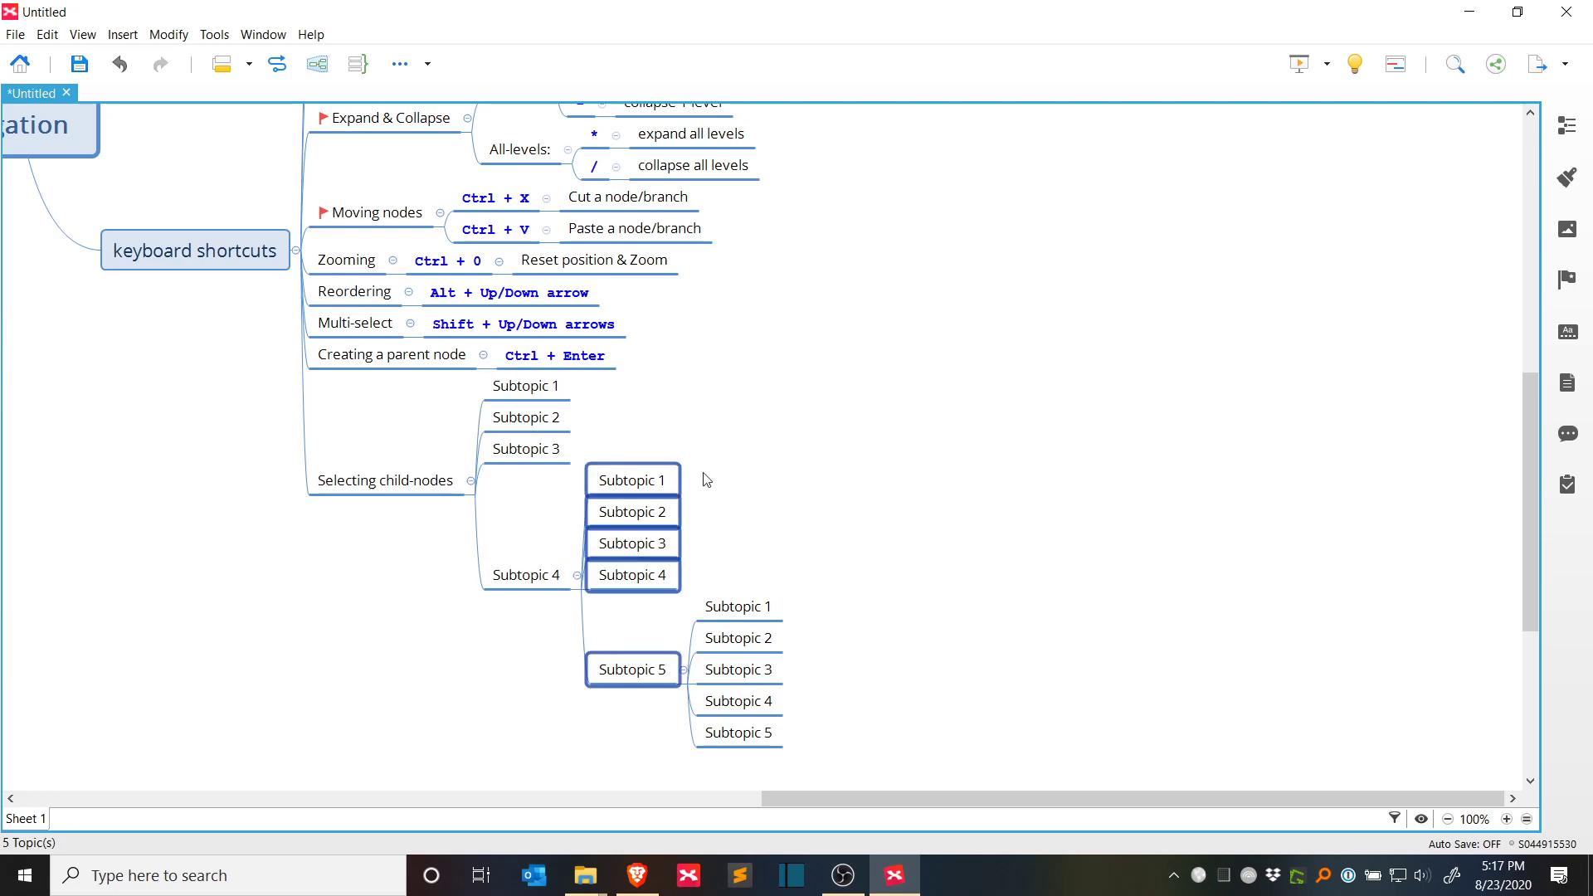
left_click(833, 483)
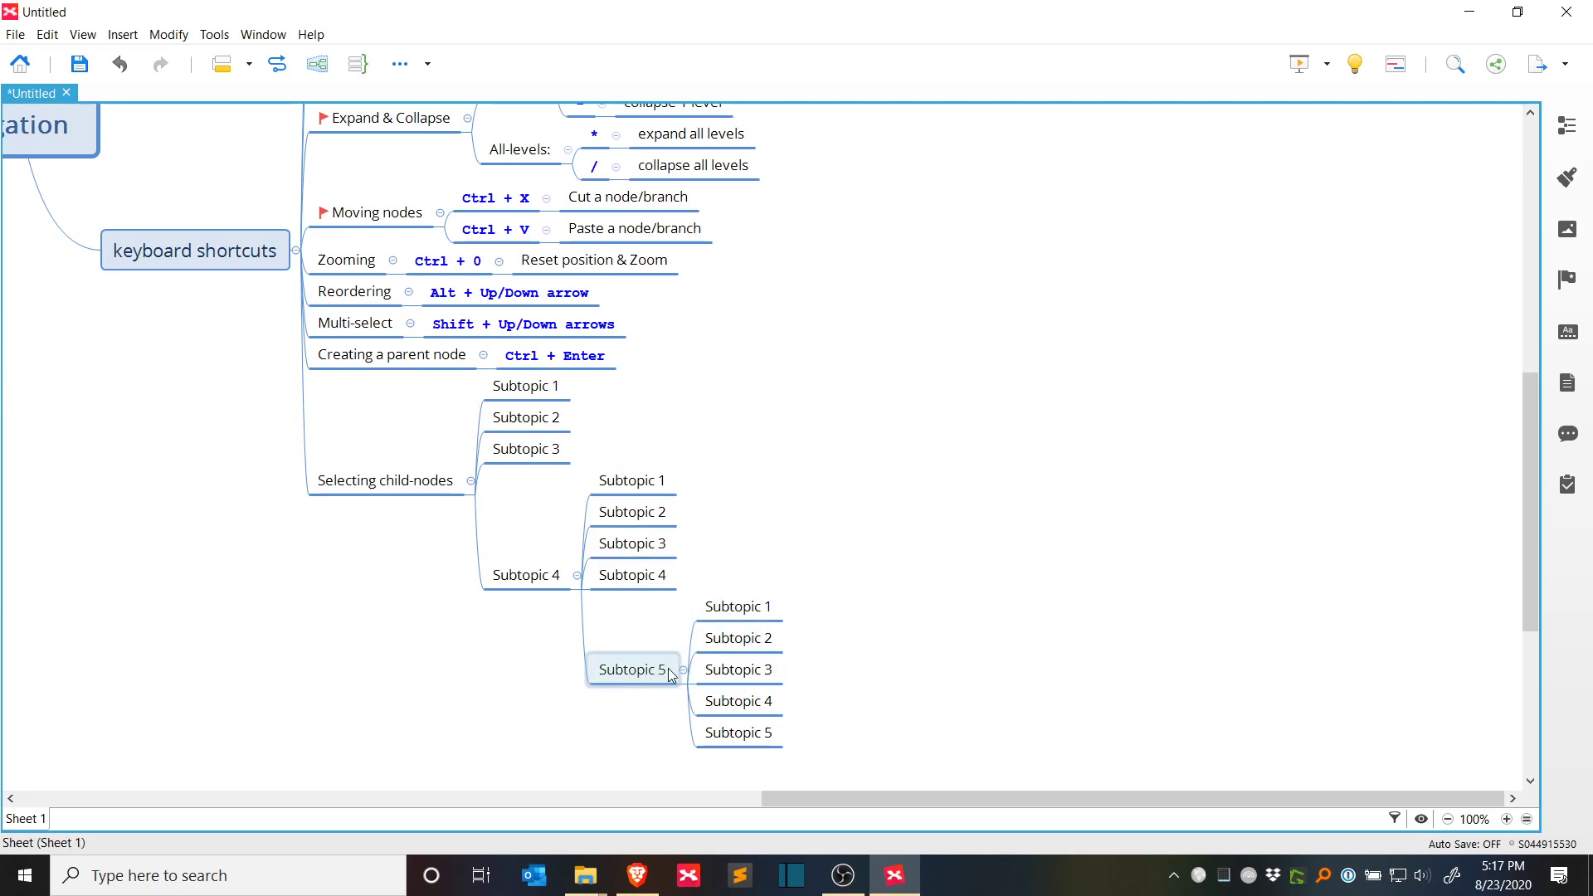
left_click(636, 674)
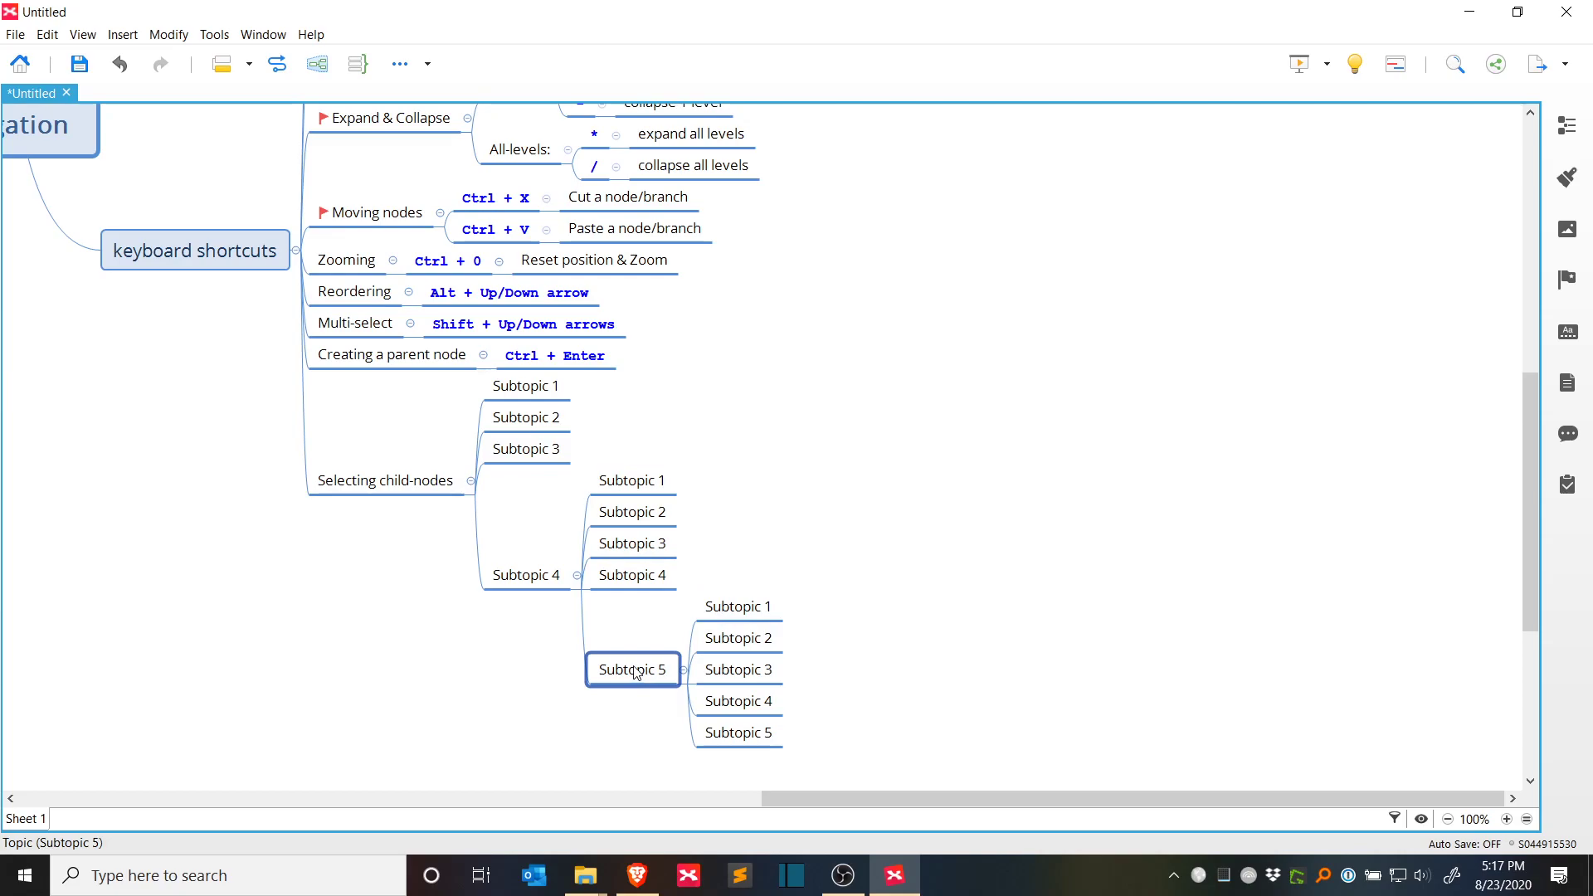
left_click_drag(635, 664, 543, 427)
scroll(888, 539, "down", 1)
Step: Starting from Selecting child-nodes, select its child topics one level at a time down to the third level
left_click(397, 431)
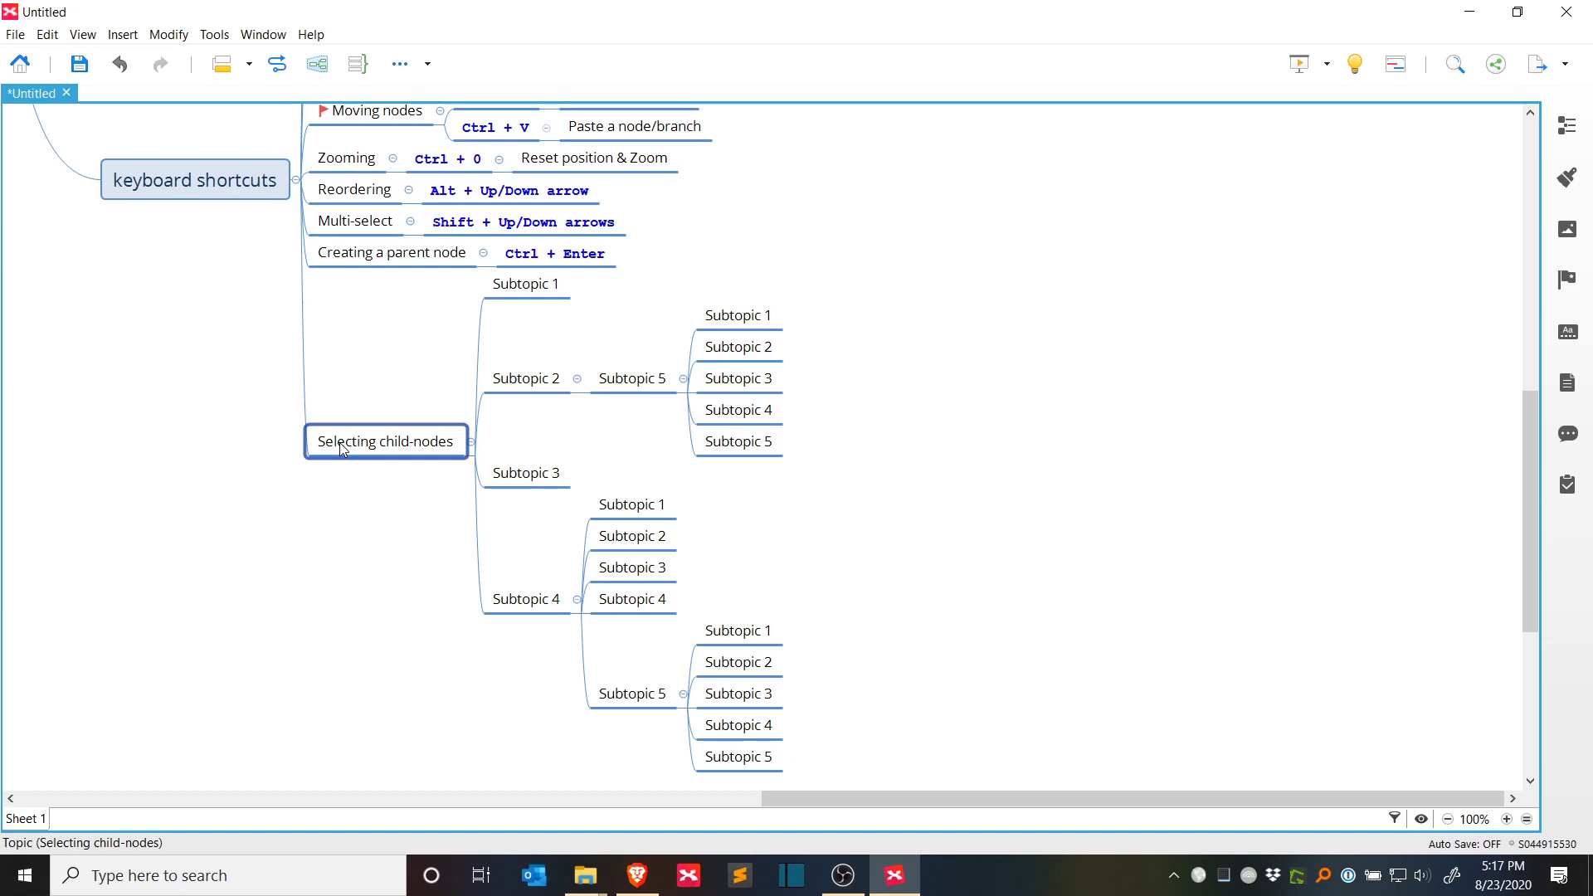
key("ctrl+alt+a")
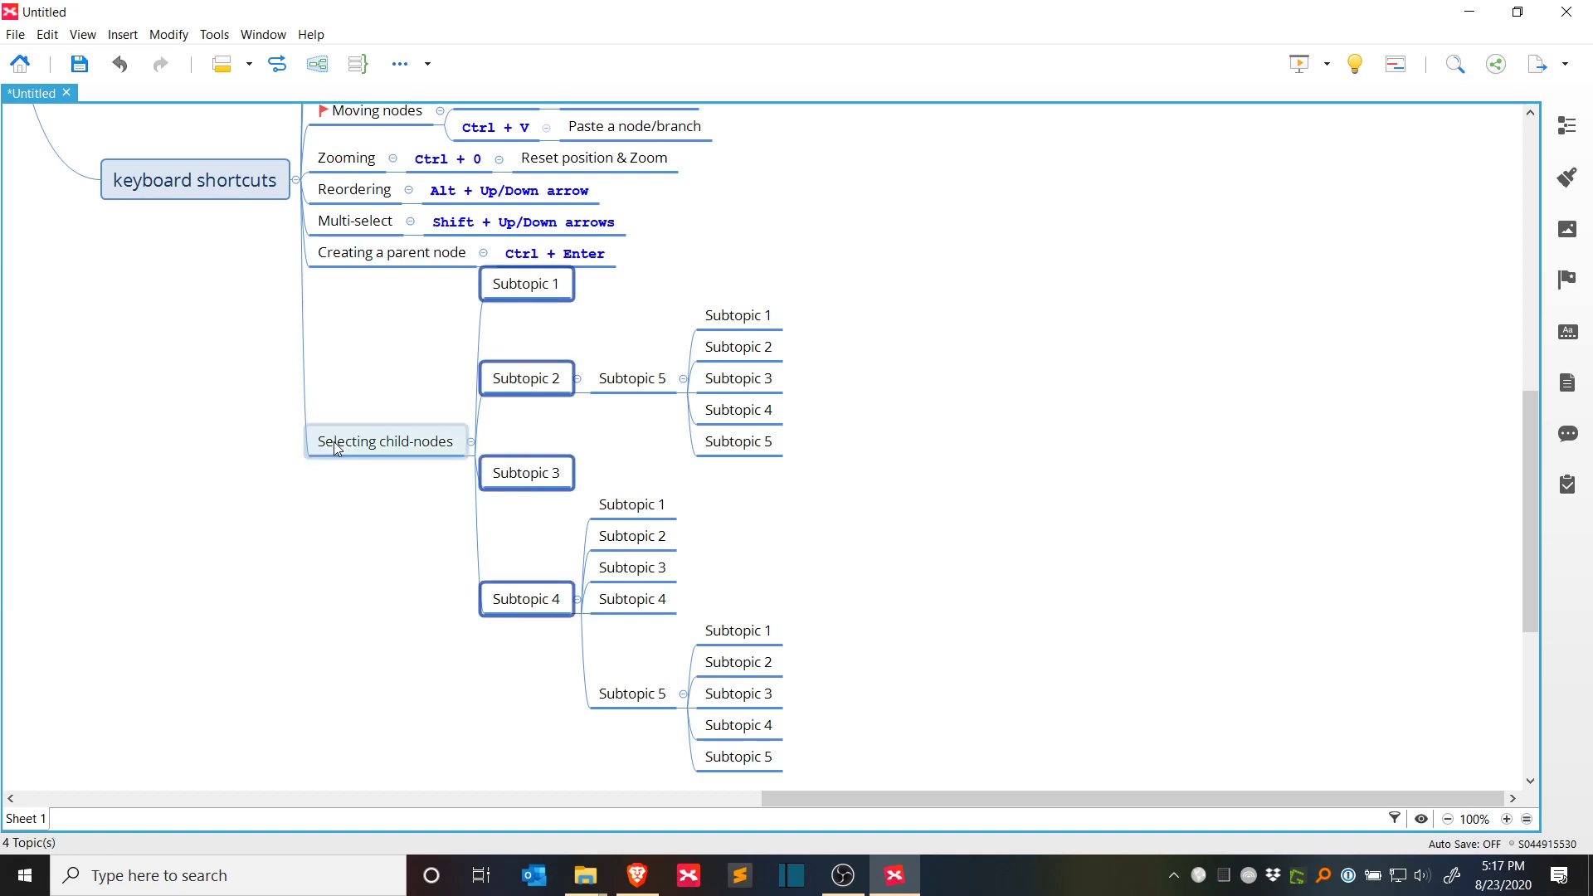
key("ctrl+alt+a")
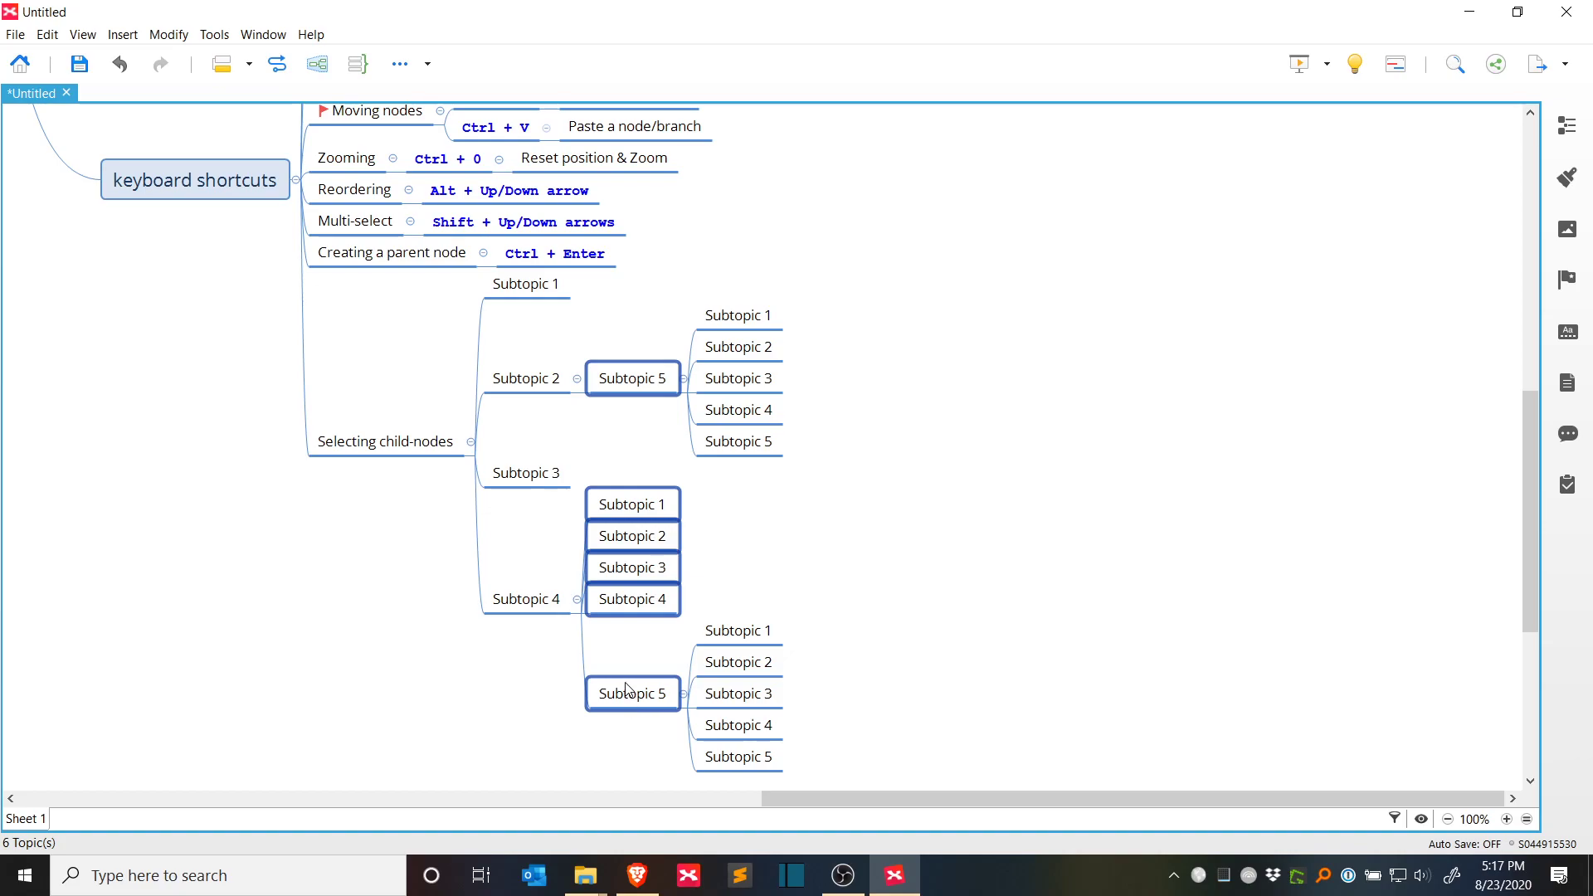
key("ctrl+alt+a")
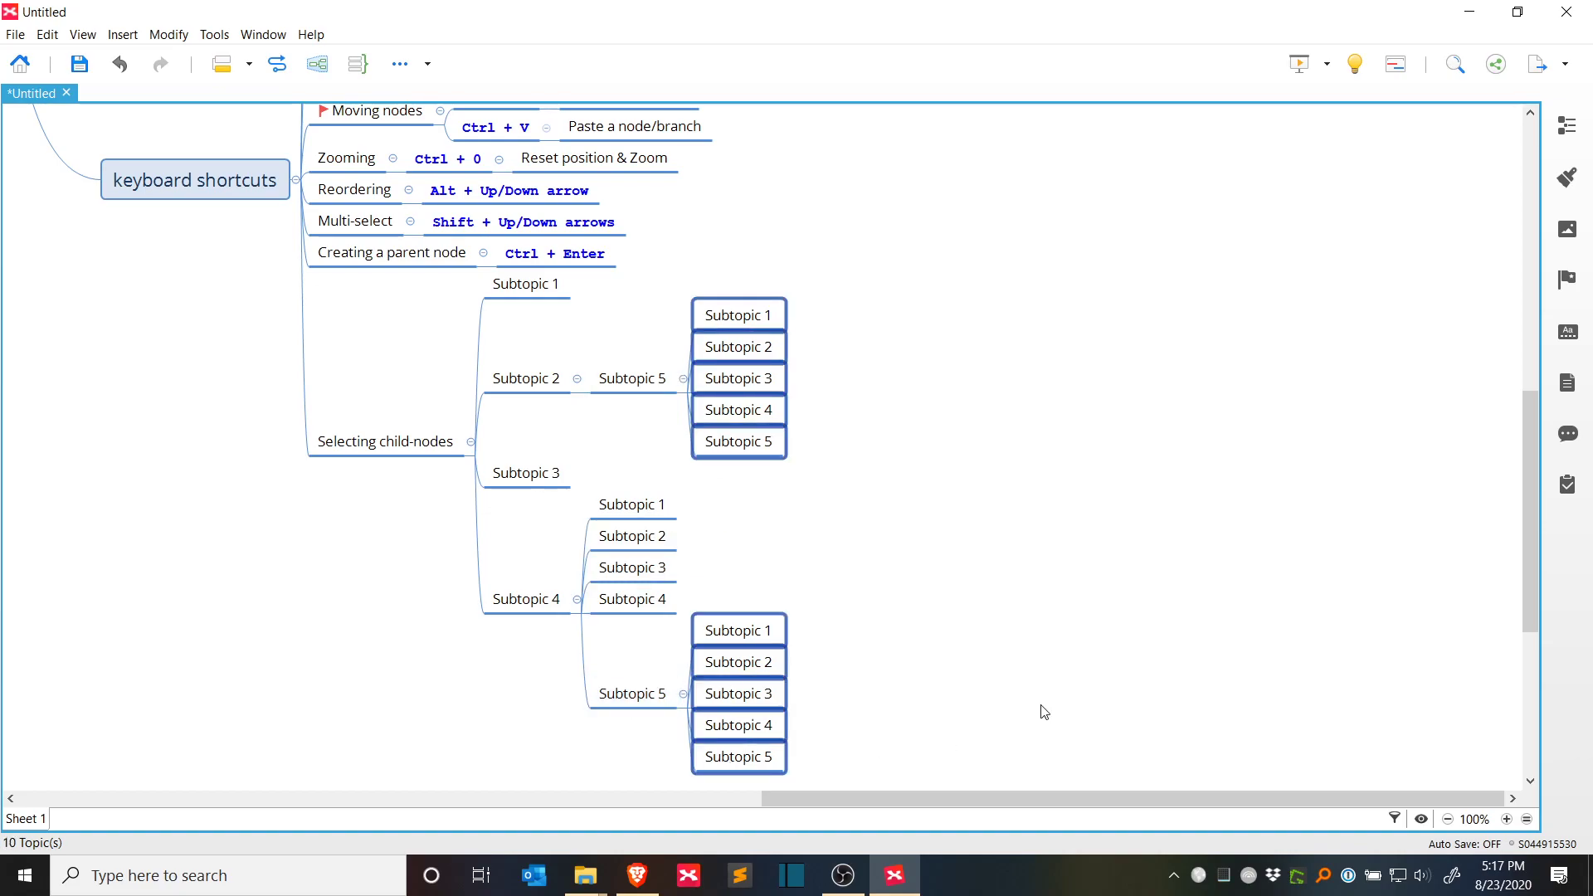
scroll(1044, 720, "down", 1)
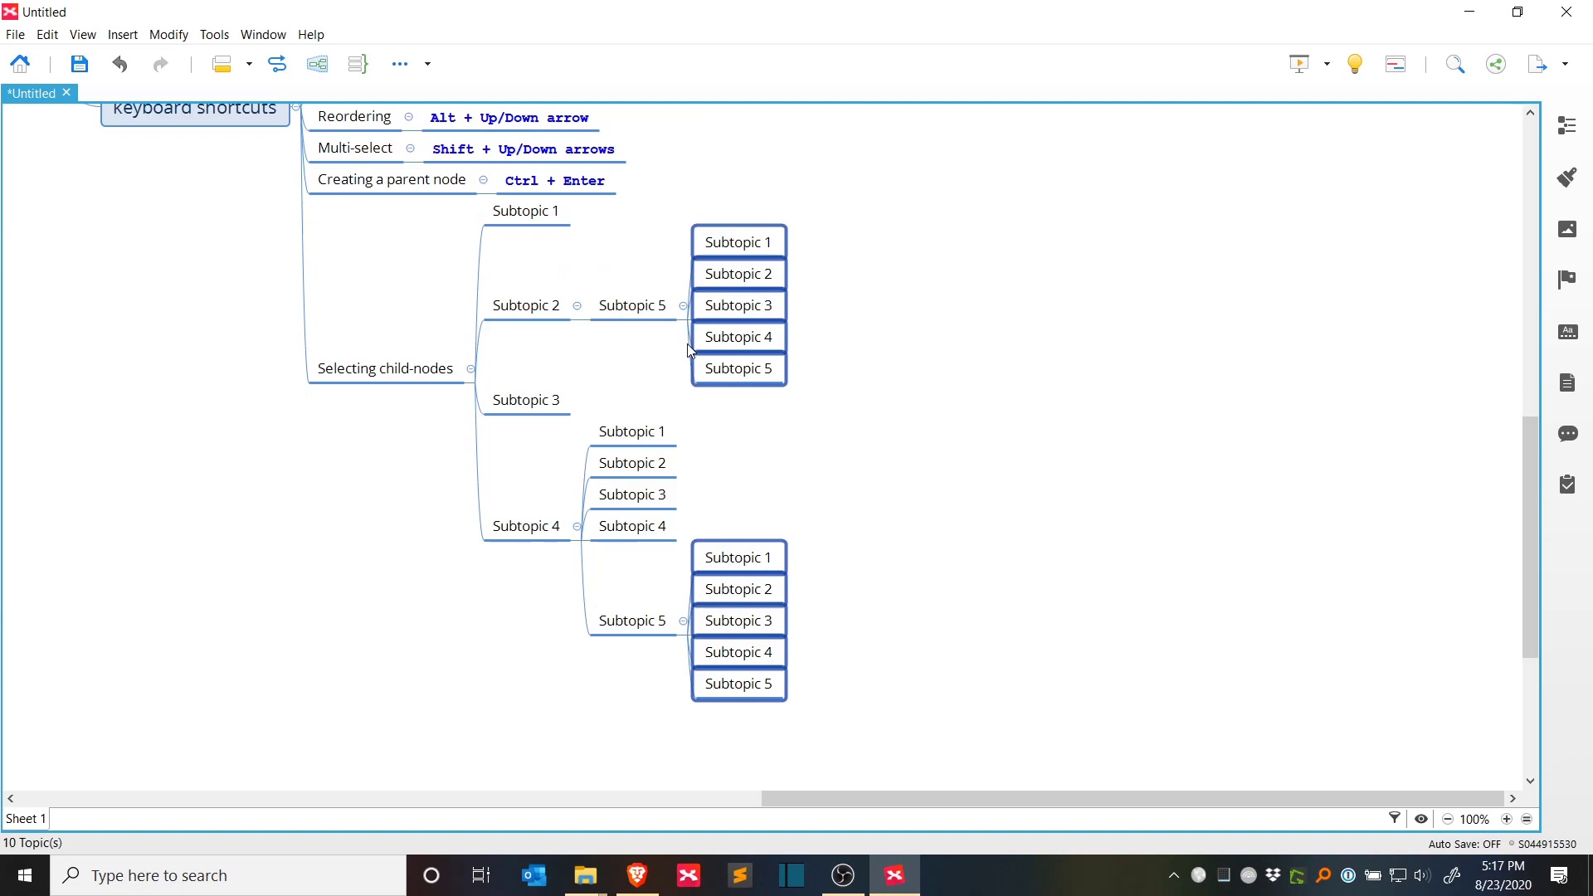
Step: Box-select all second-level topics under Selecting child-nodes, and separately its four direct subtopics
left_click(635, 307)
left_click(616, 430)
left_click_drag(639, 718, 625, 327)
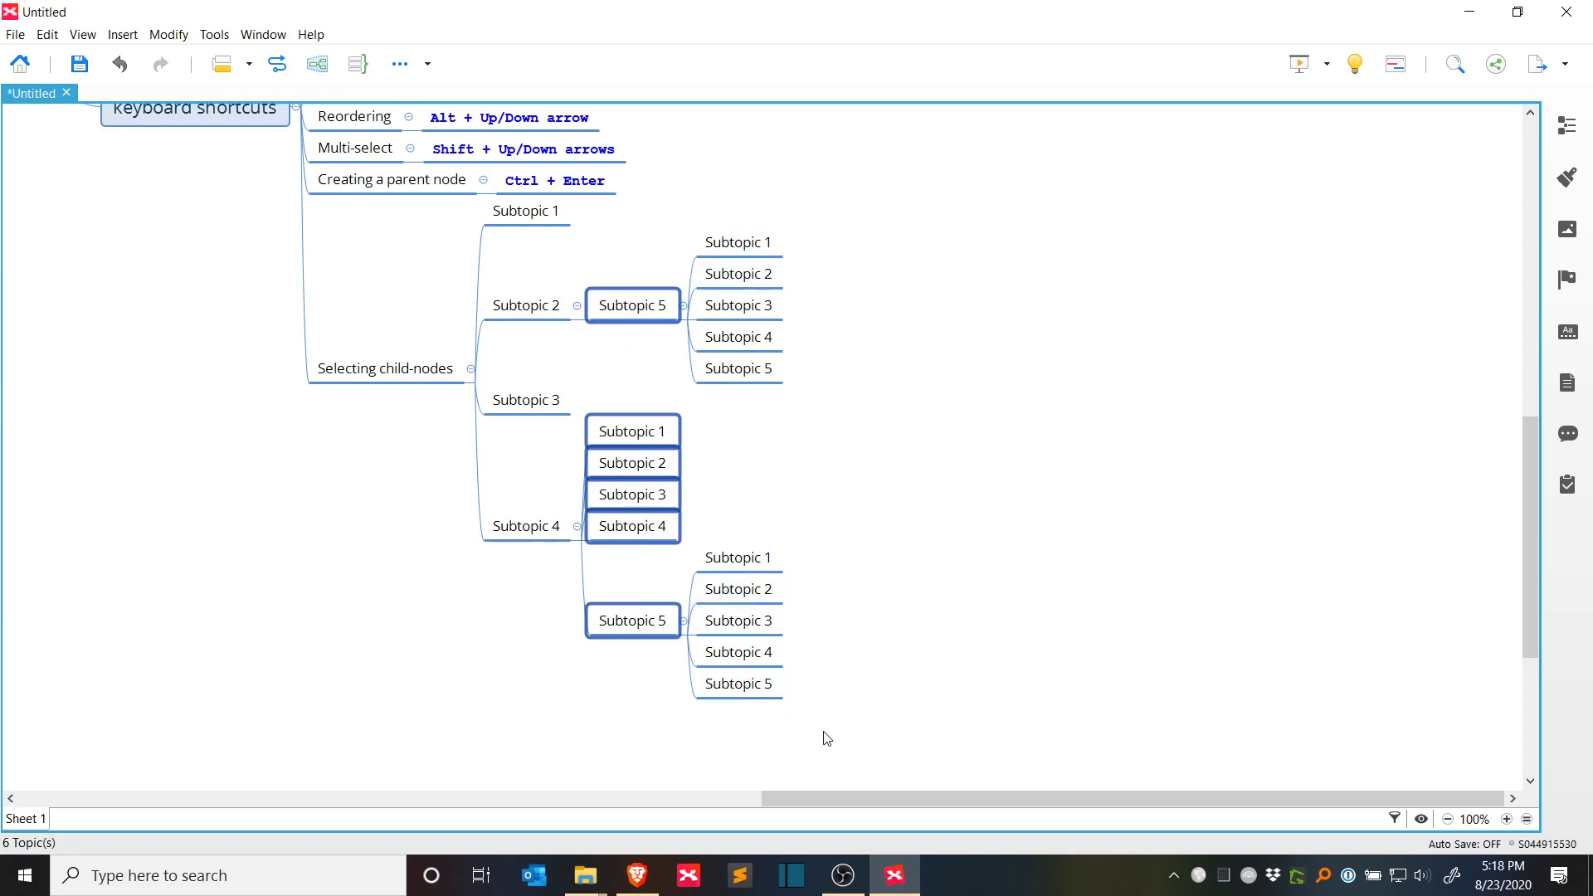
left_click(495, 714)
left_click_drag(510, 671, 516, 202)
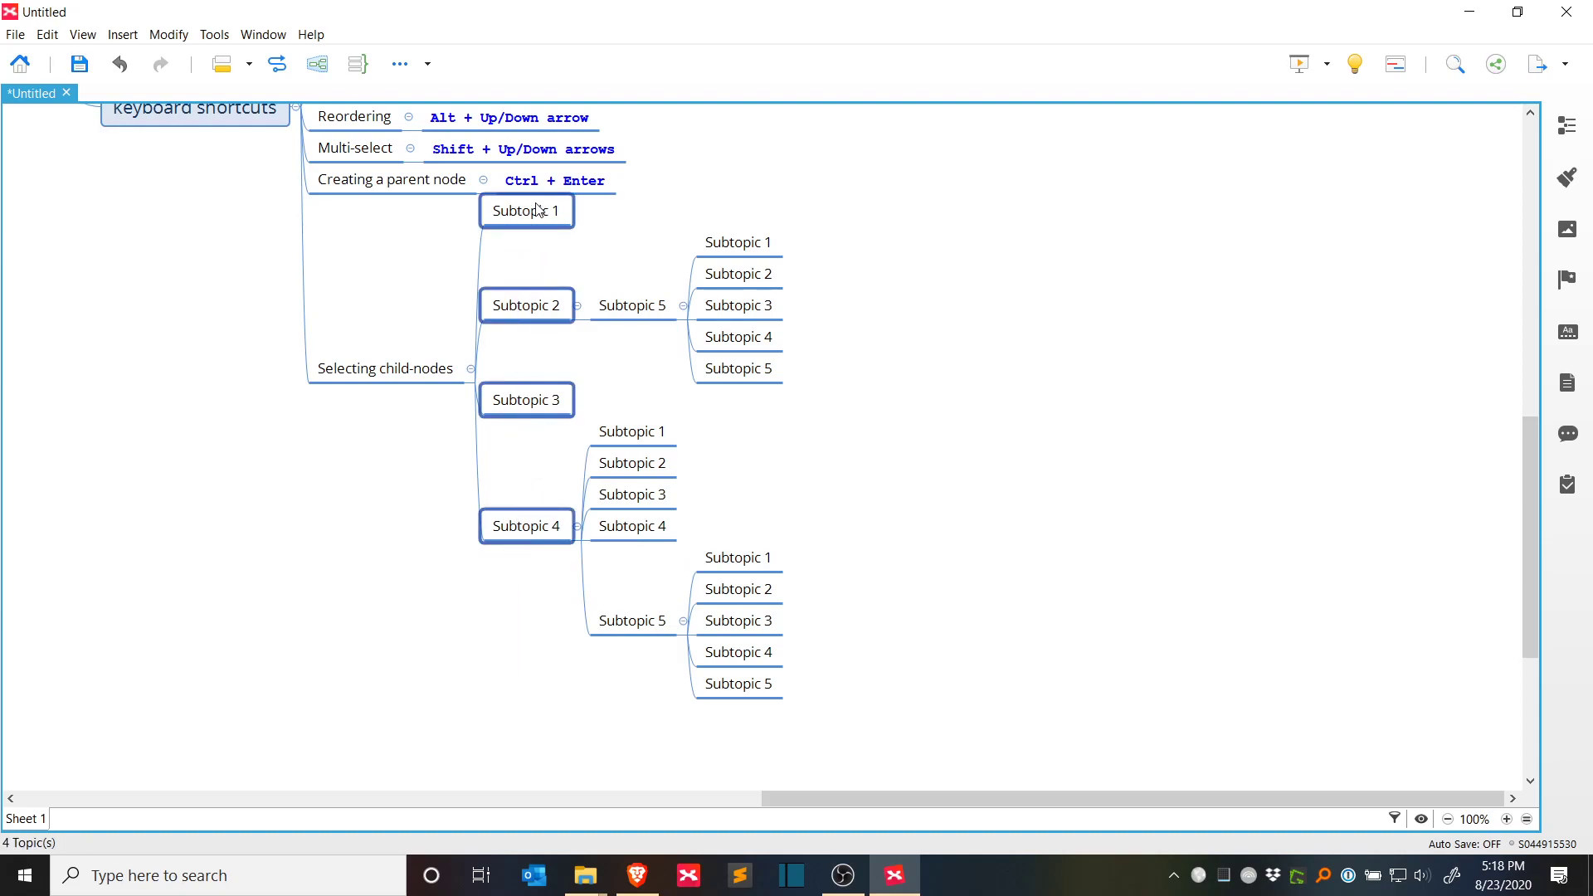
Step: Select all direct child topics of Selecting child-nodes from the parent and make their text orange and bold
left_click(408, 367)
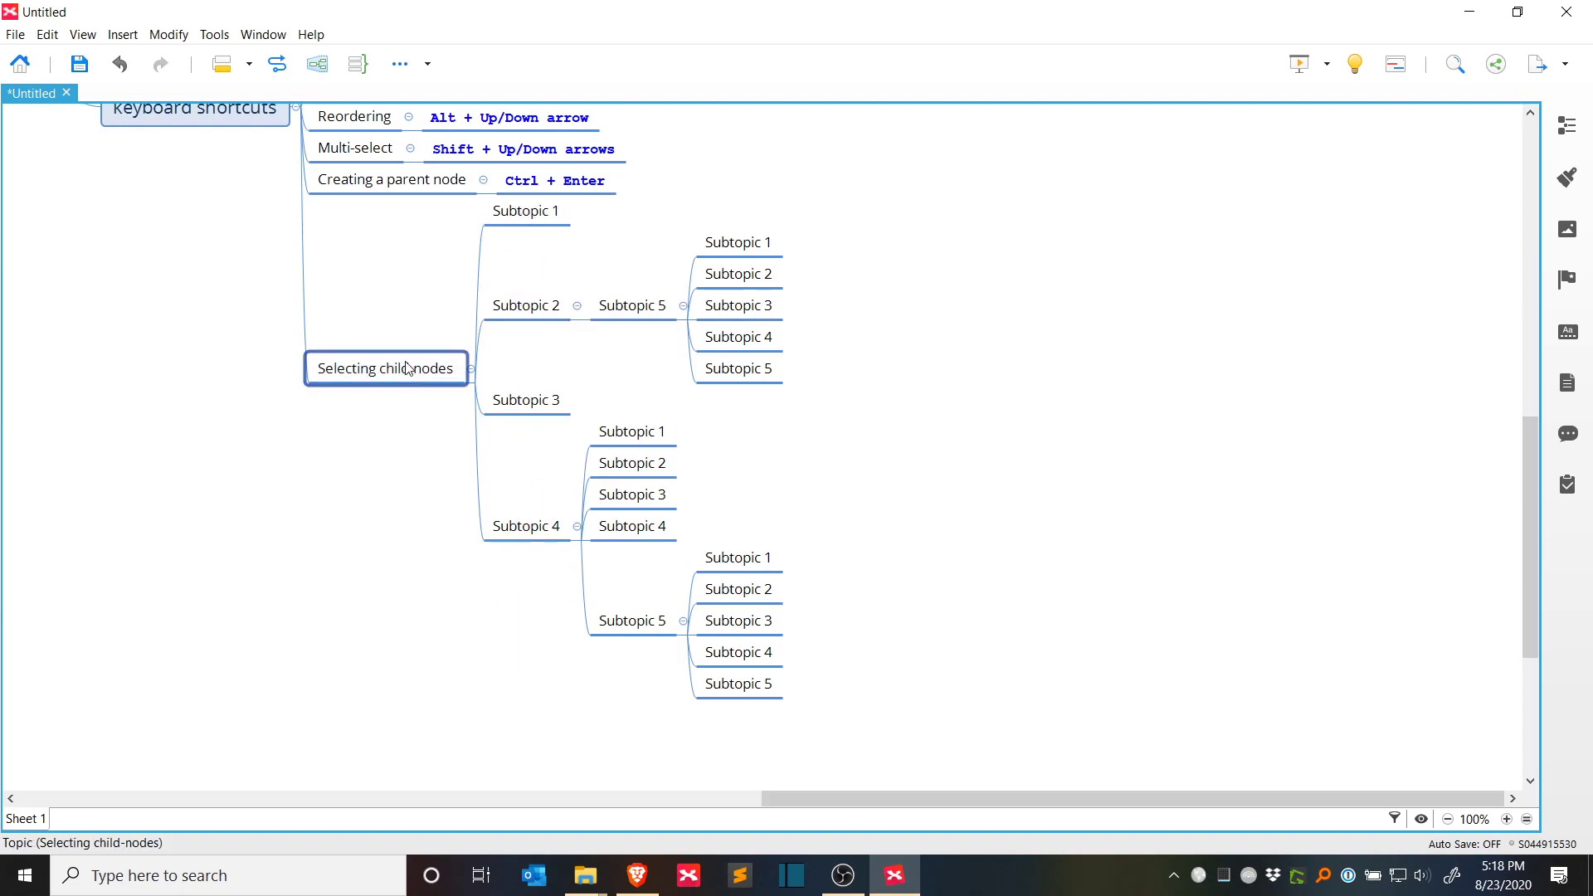
key("ctrl+alt+a")
left_click(1567, 177)
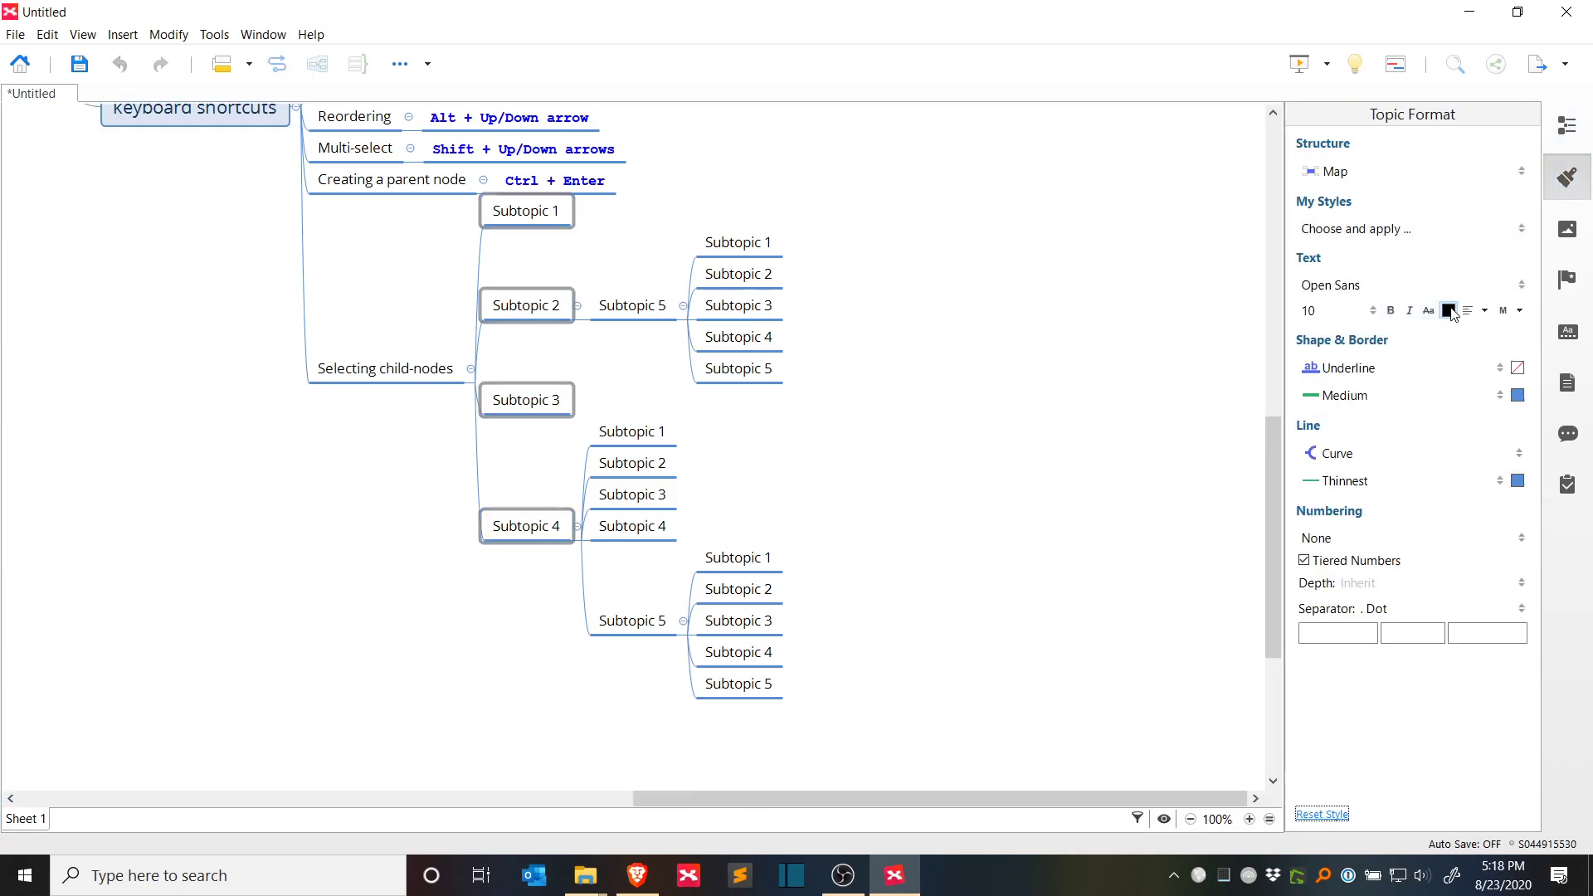
left_click(1448, 311)
key("Escape")
left_click(1392, 310)
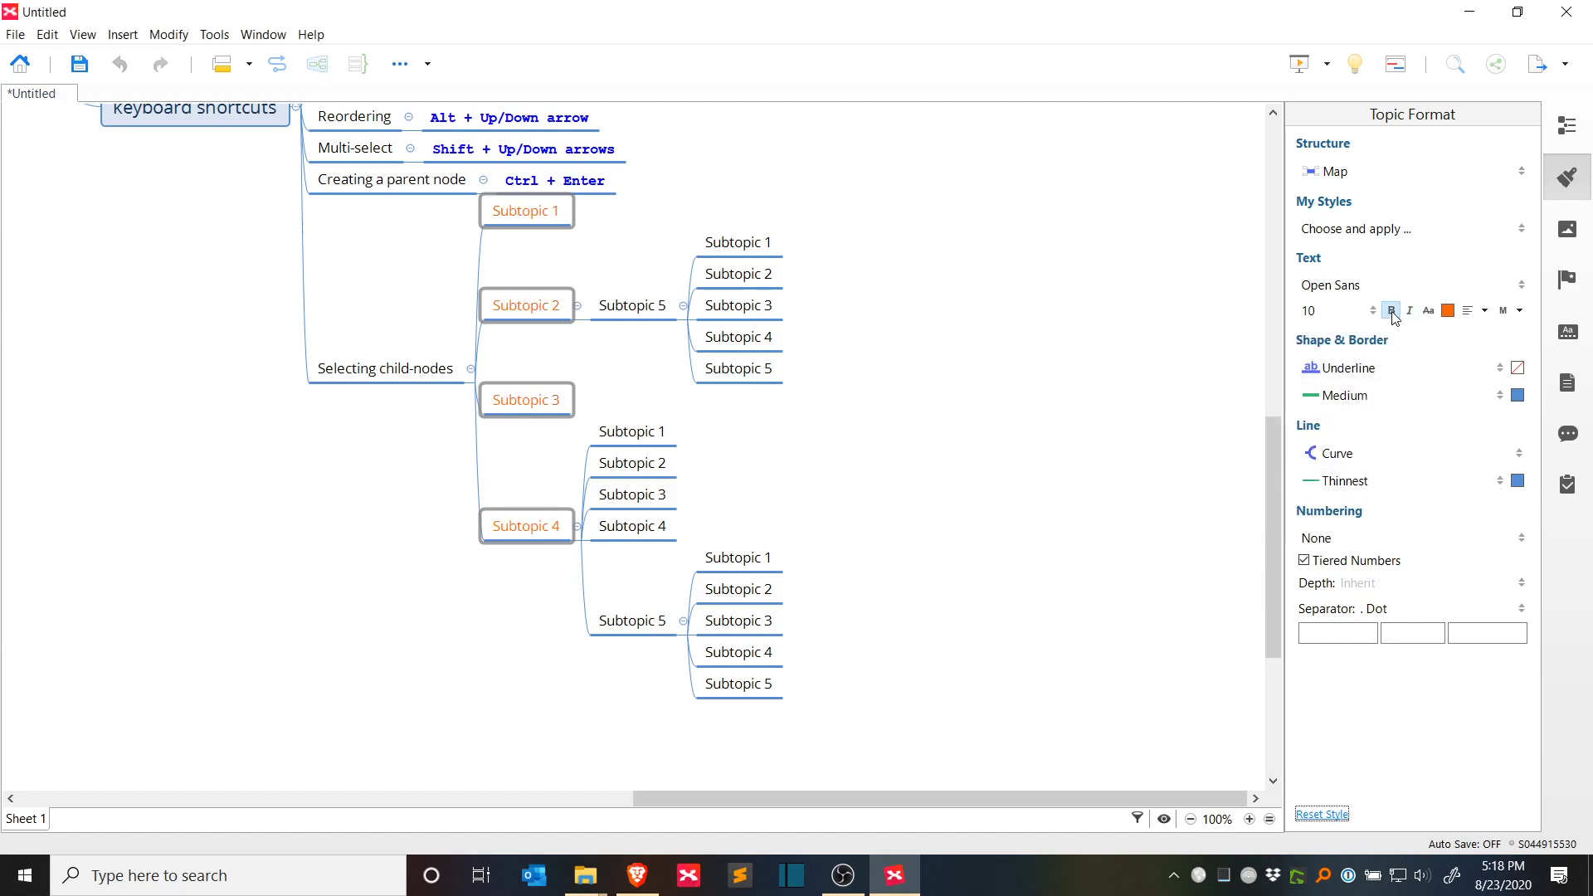
left_click(1568, 176)
left_click(1108, 558)
left_click_drag(651, 595, 596, 641)
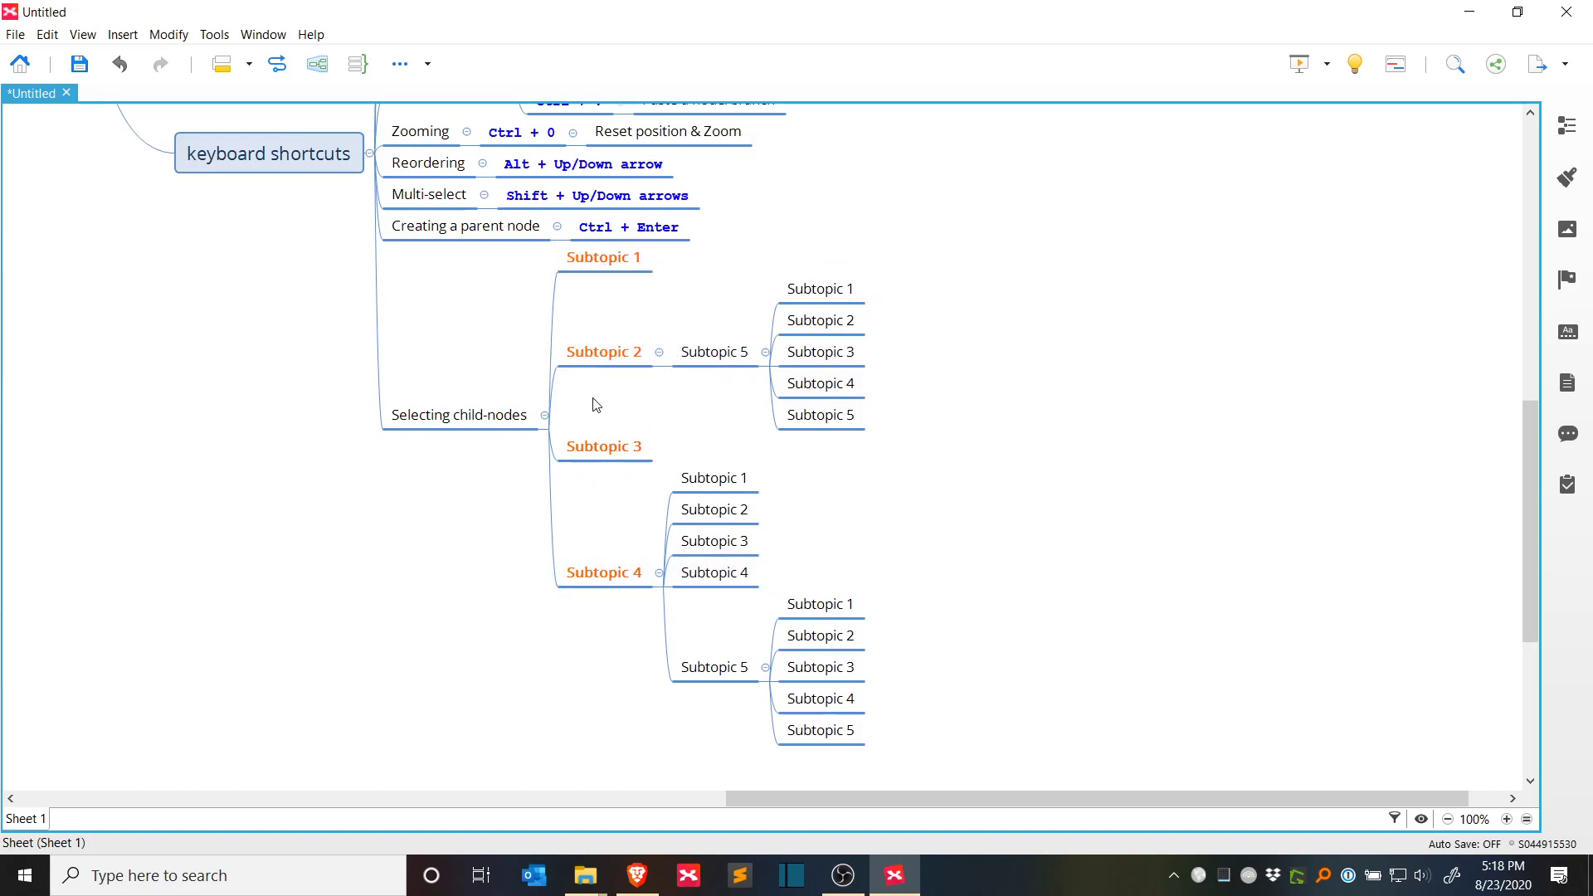
Step: Select all direct child topics of Selecting child-nodes at once and delete them with their branches
left_click(469, 427)
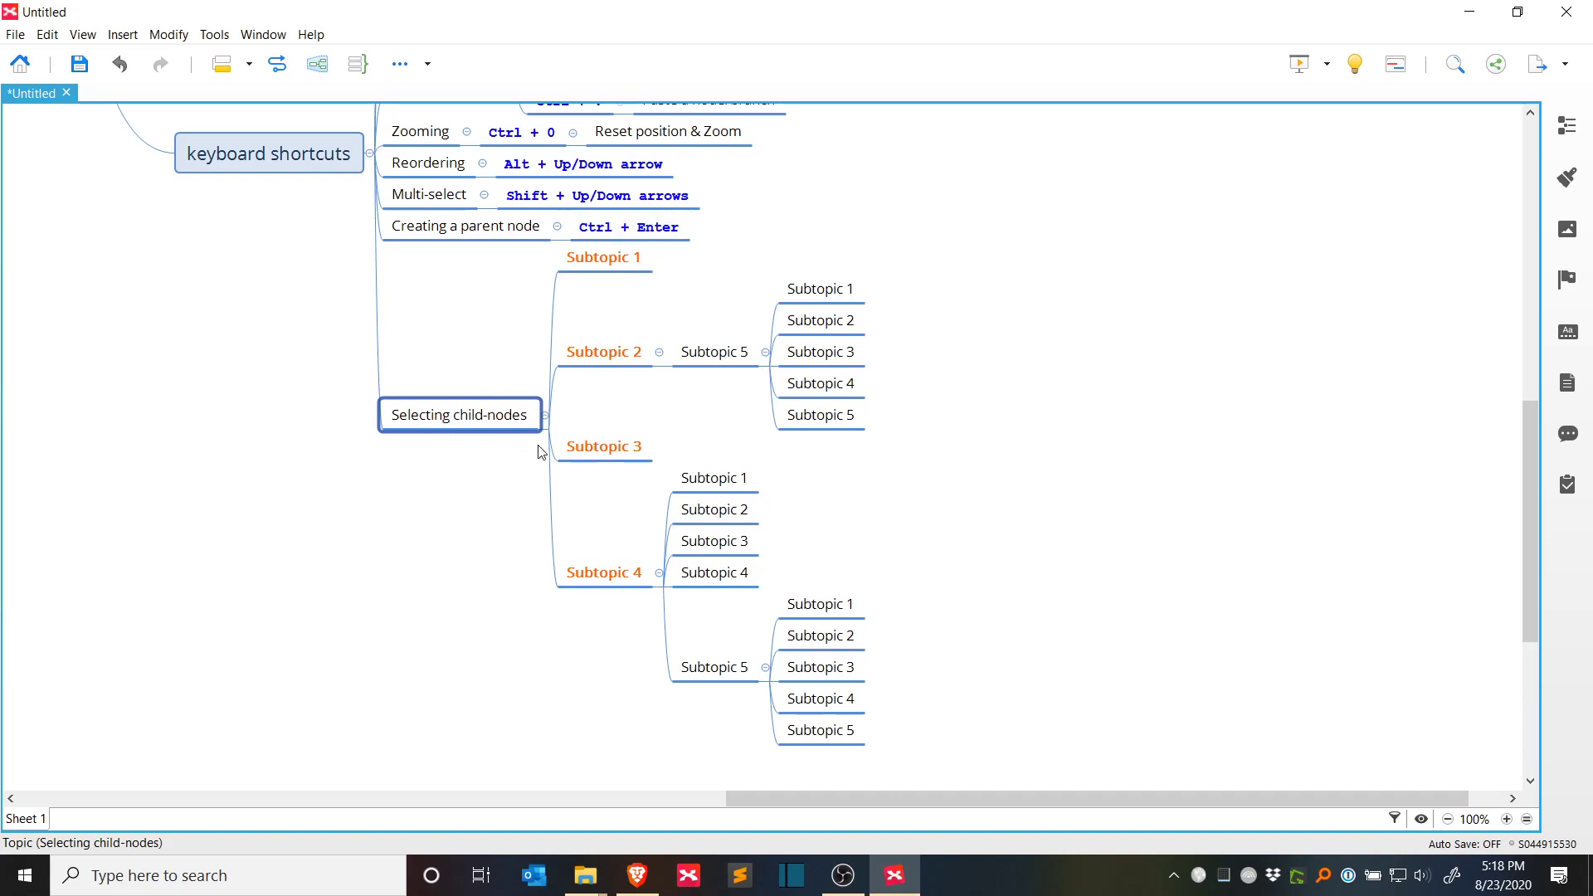
key("ctrl+shift+a")
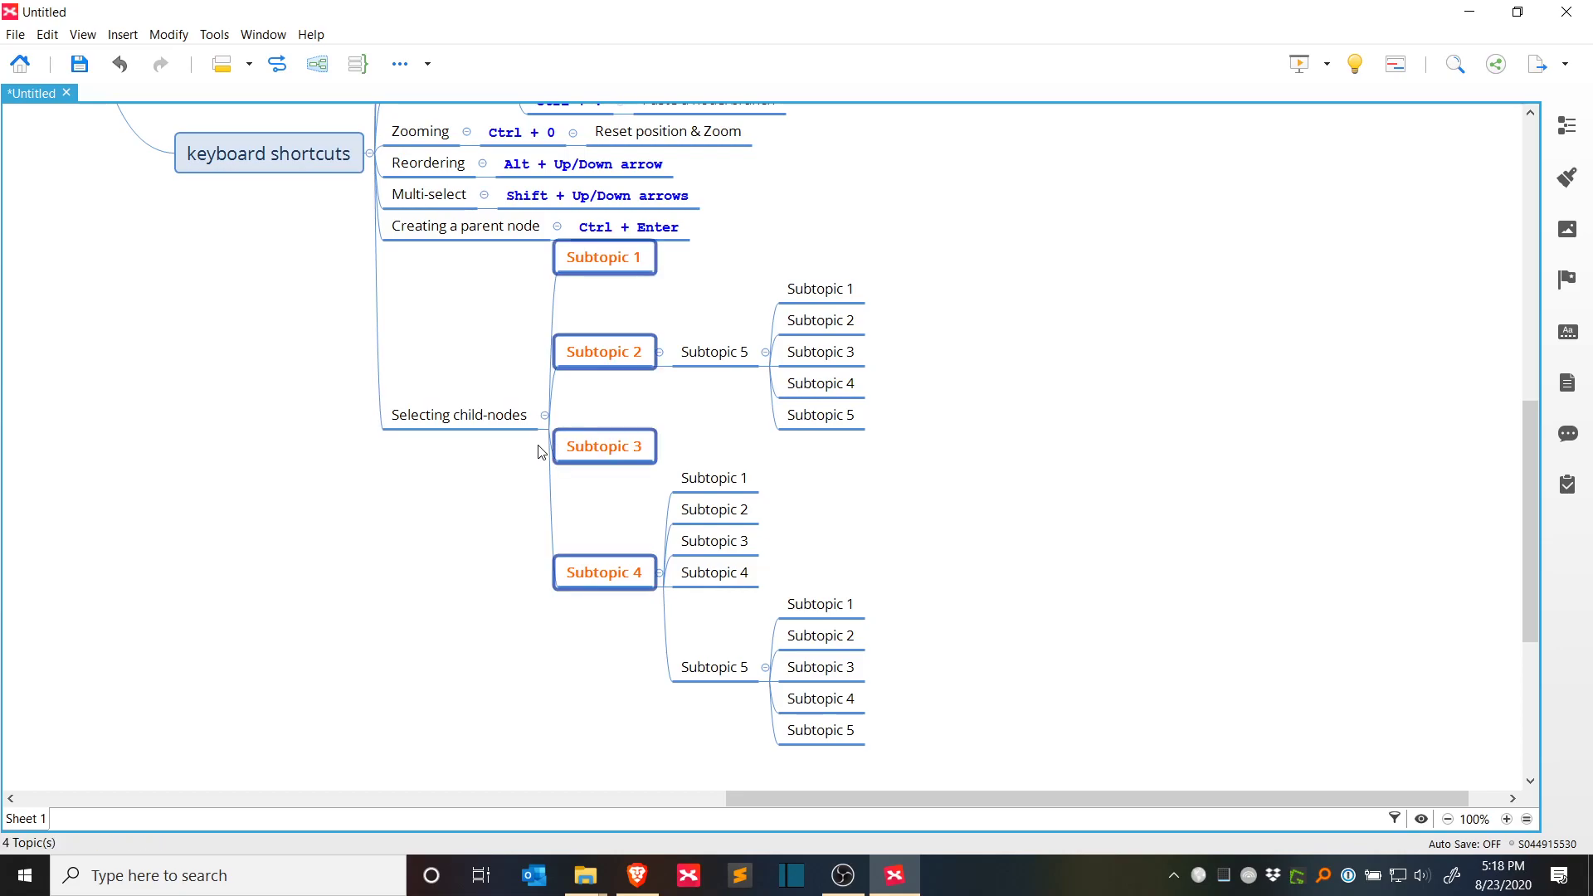
key("ctrl+/")
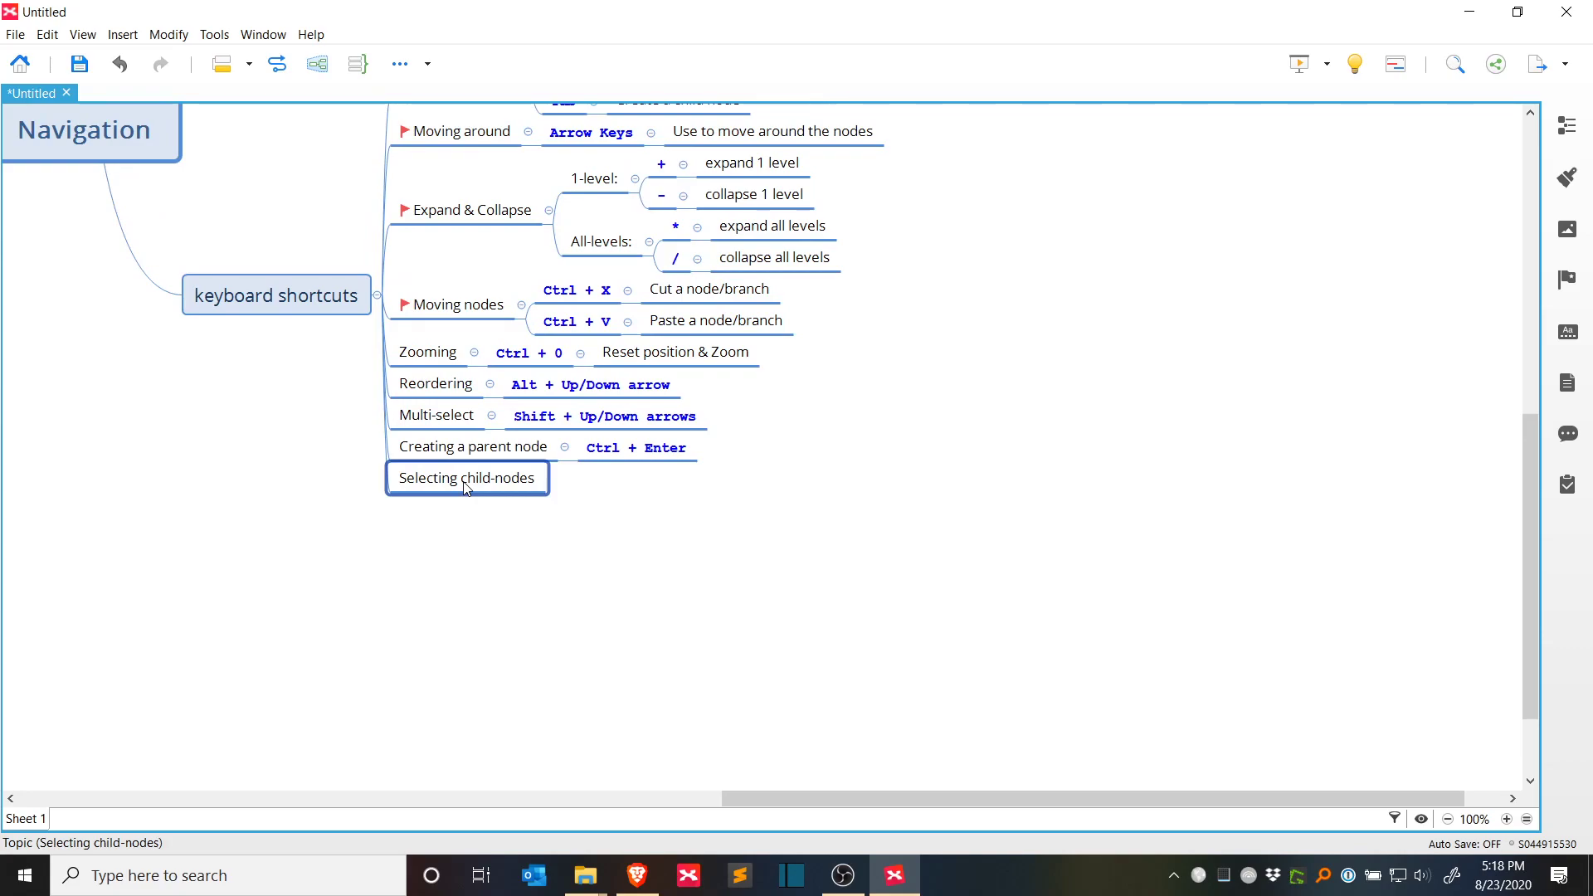
Step: Add the subtopic "Ctrl + Alt + A" to Selecting child-nodes and apply the copied shortcut style to it
key("Tab")
type("Ctrl + Alt + A")
key("Return")
key("ctrl+alt+v")
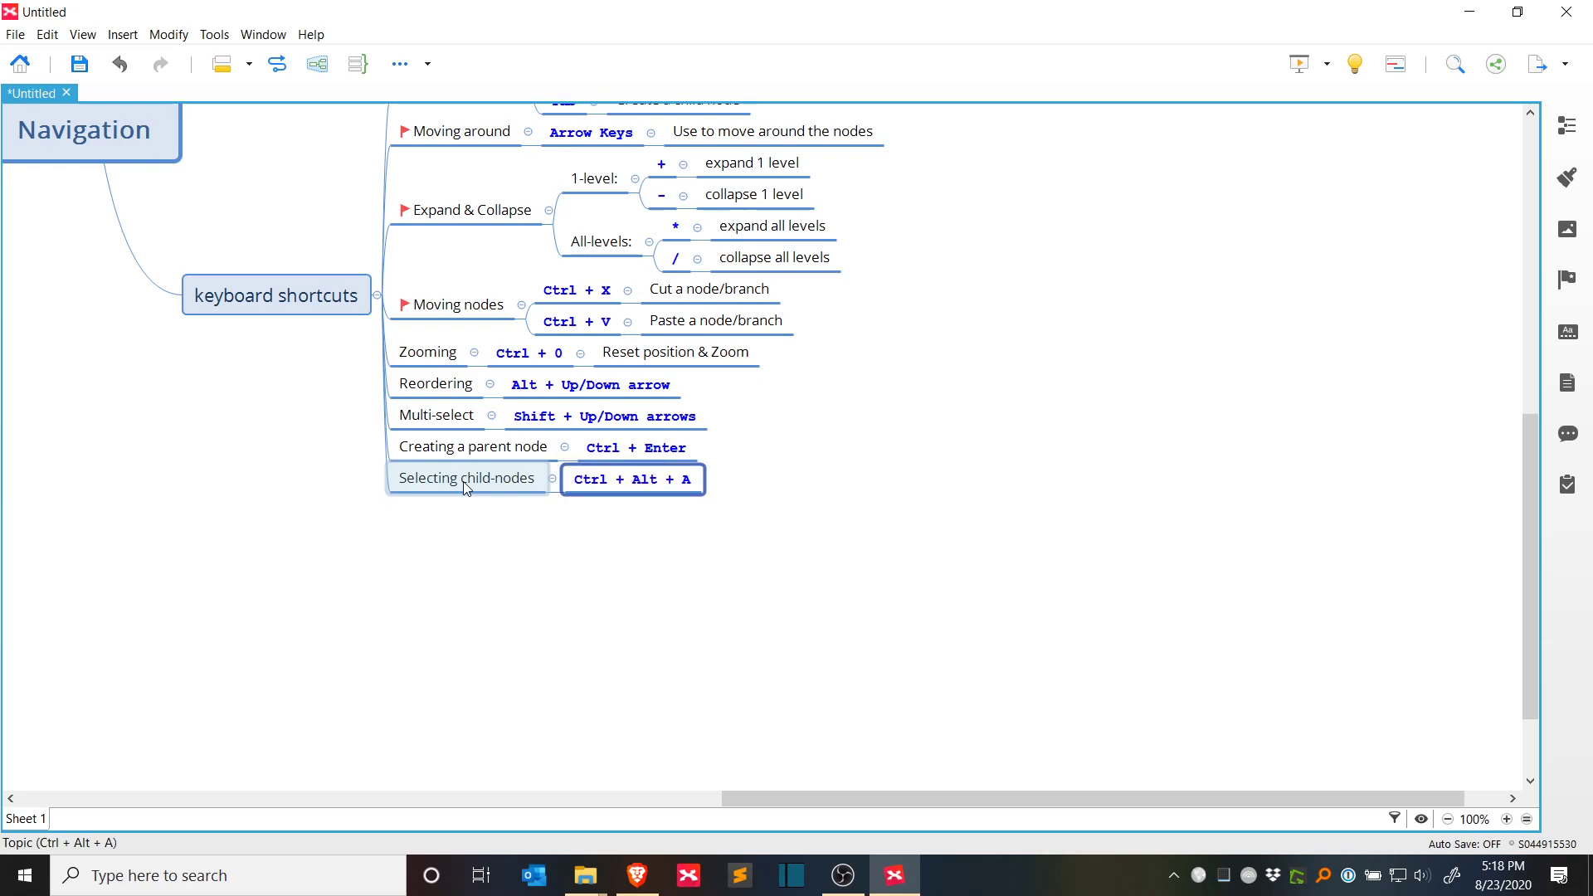
left_click(694, 606)
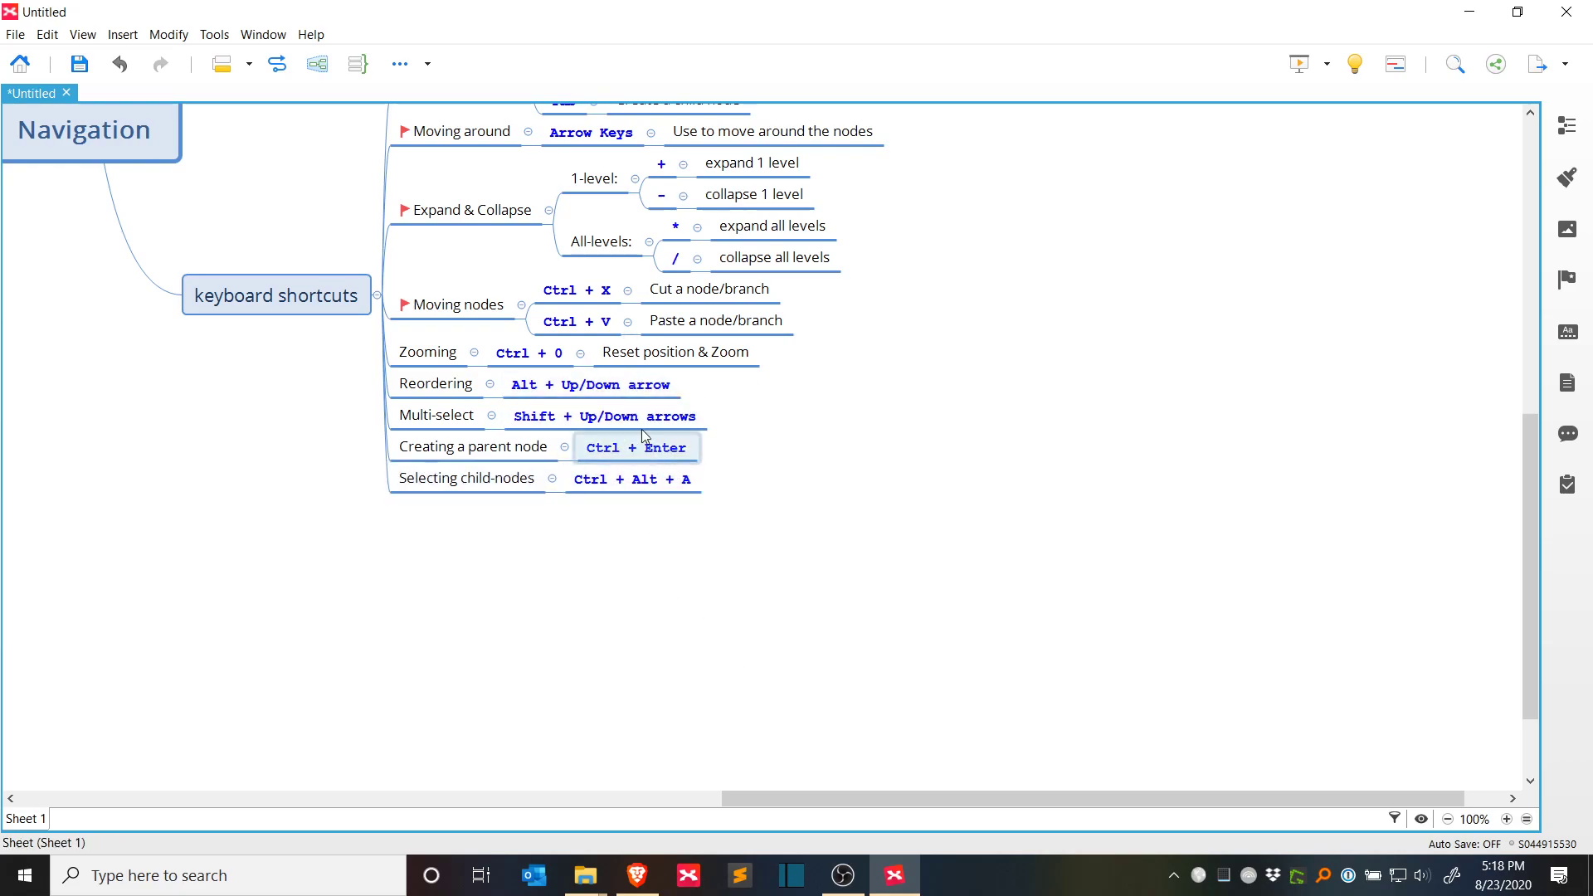
Step: Give Alt + Up/Down arrow the subtopic "Select and move a node (or group of nodes) to reorder them amongst their siblings"
left_click(647, 388)
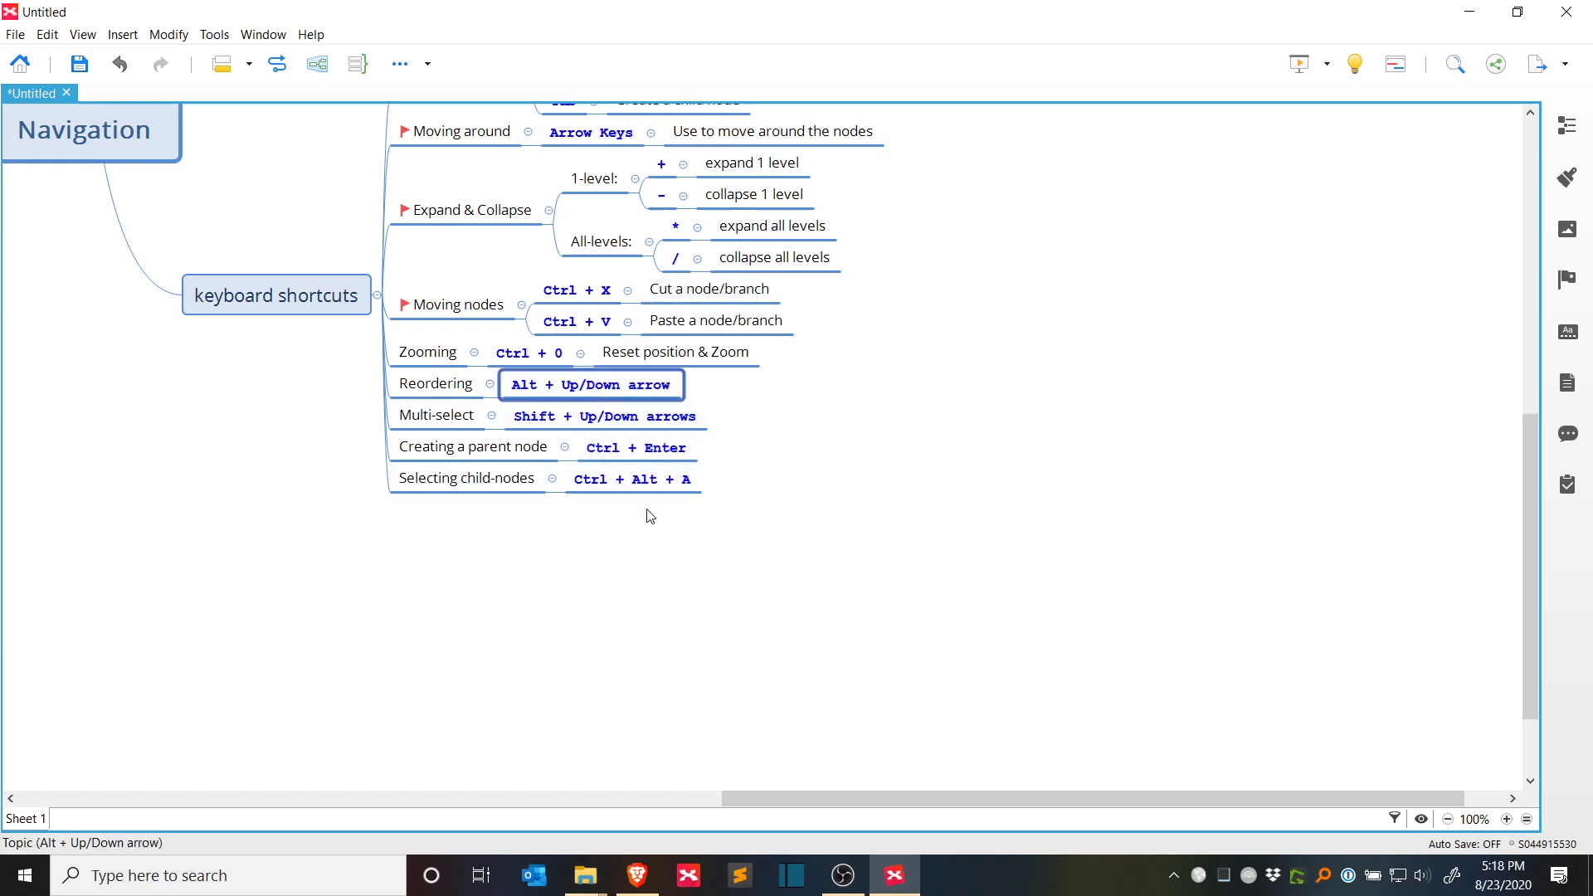
key("Tab")
type("Move")
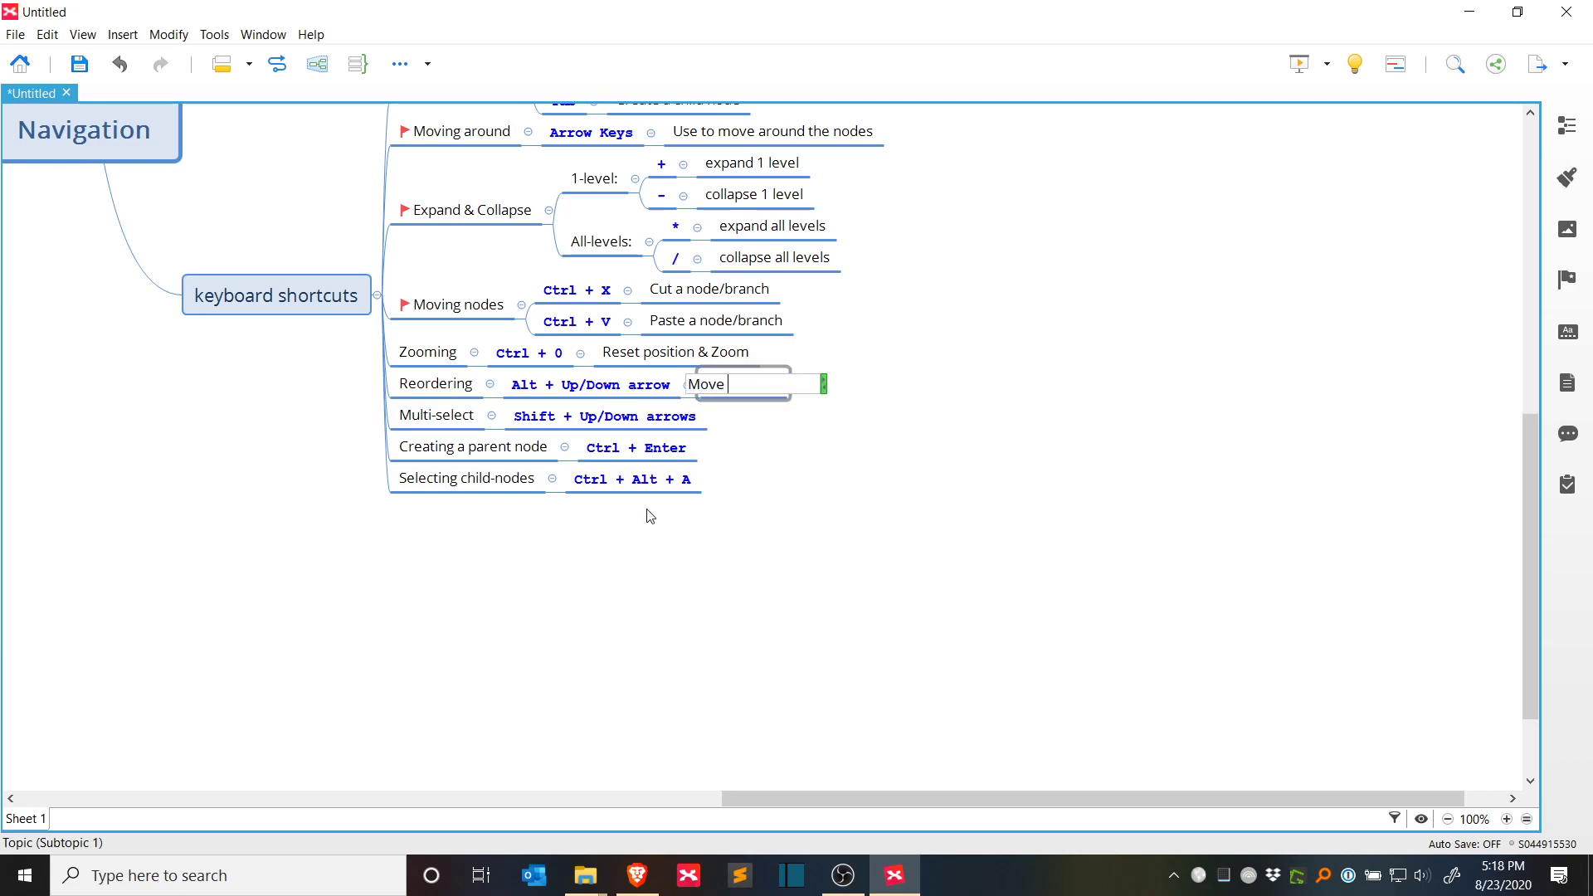
key("ctrl+BackSpace")
type("Select and move a ")
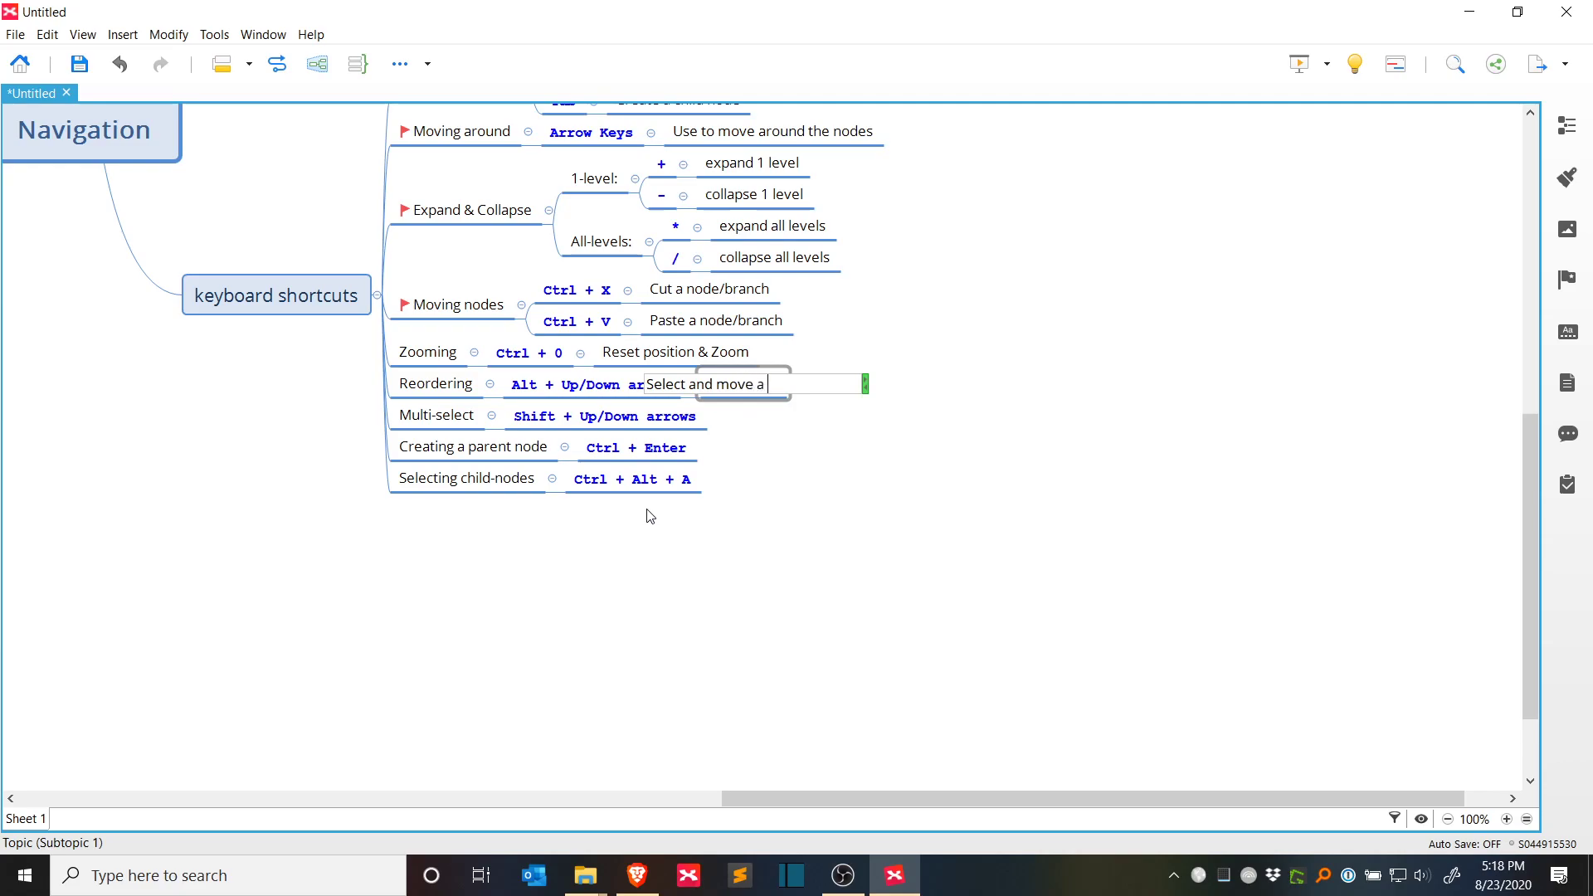
type("node (or group of nodes")
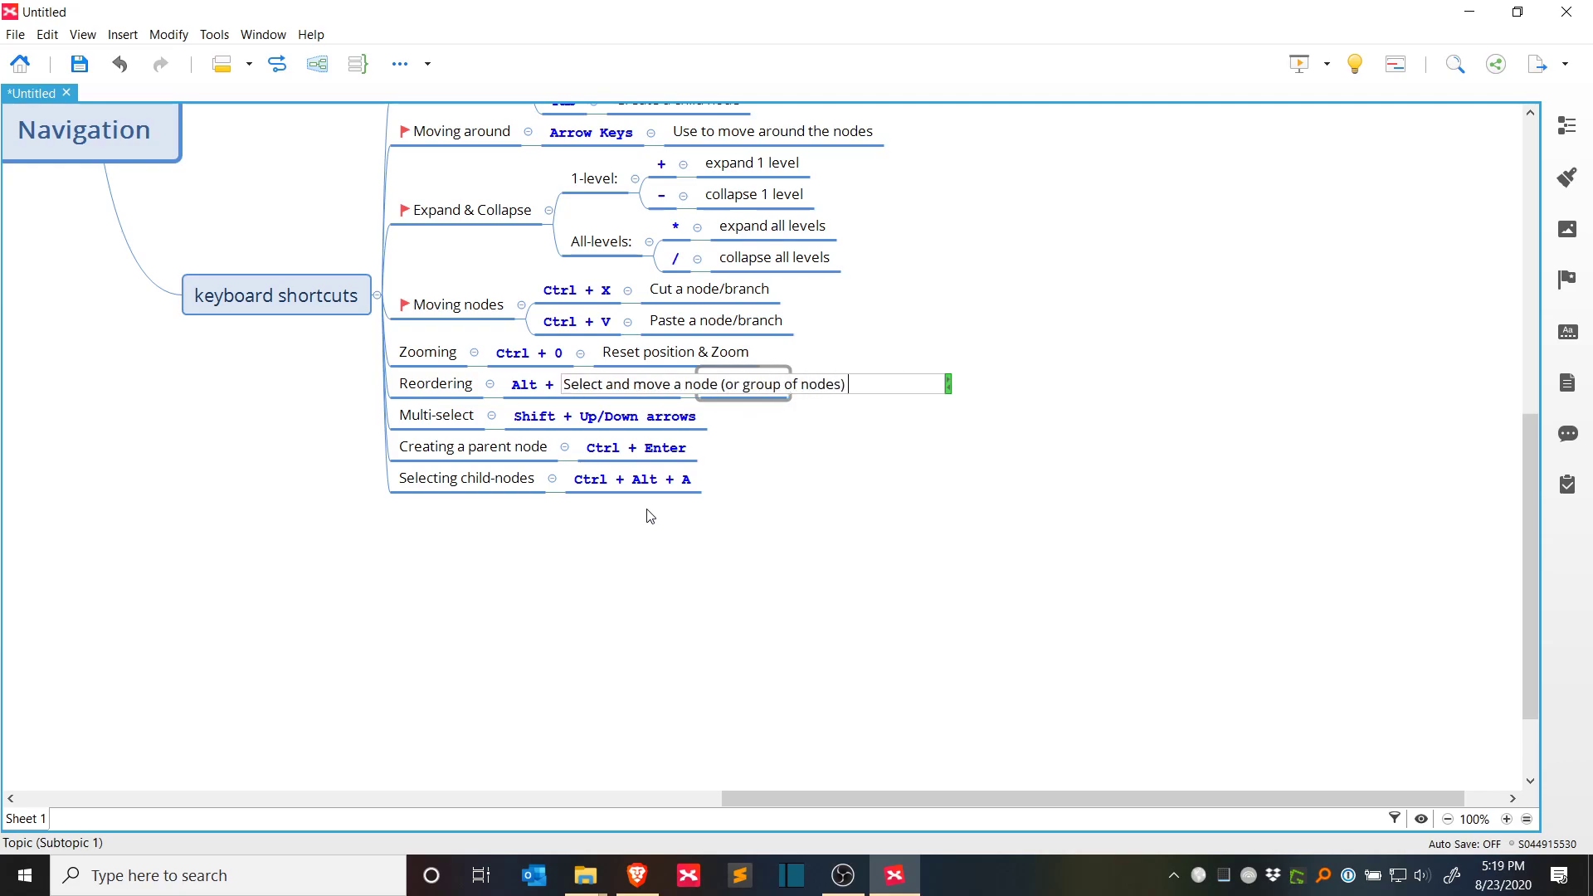
type(") to reorder them within a particula")
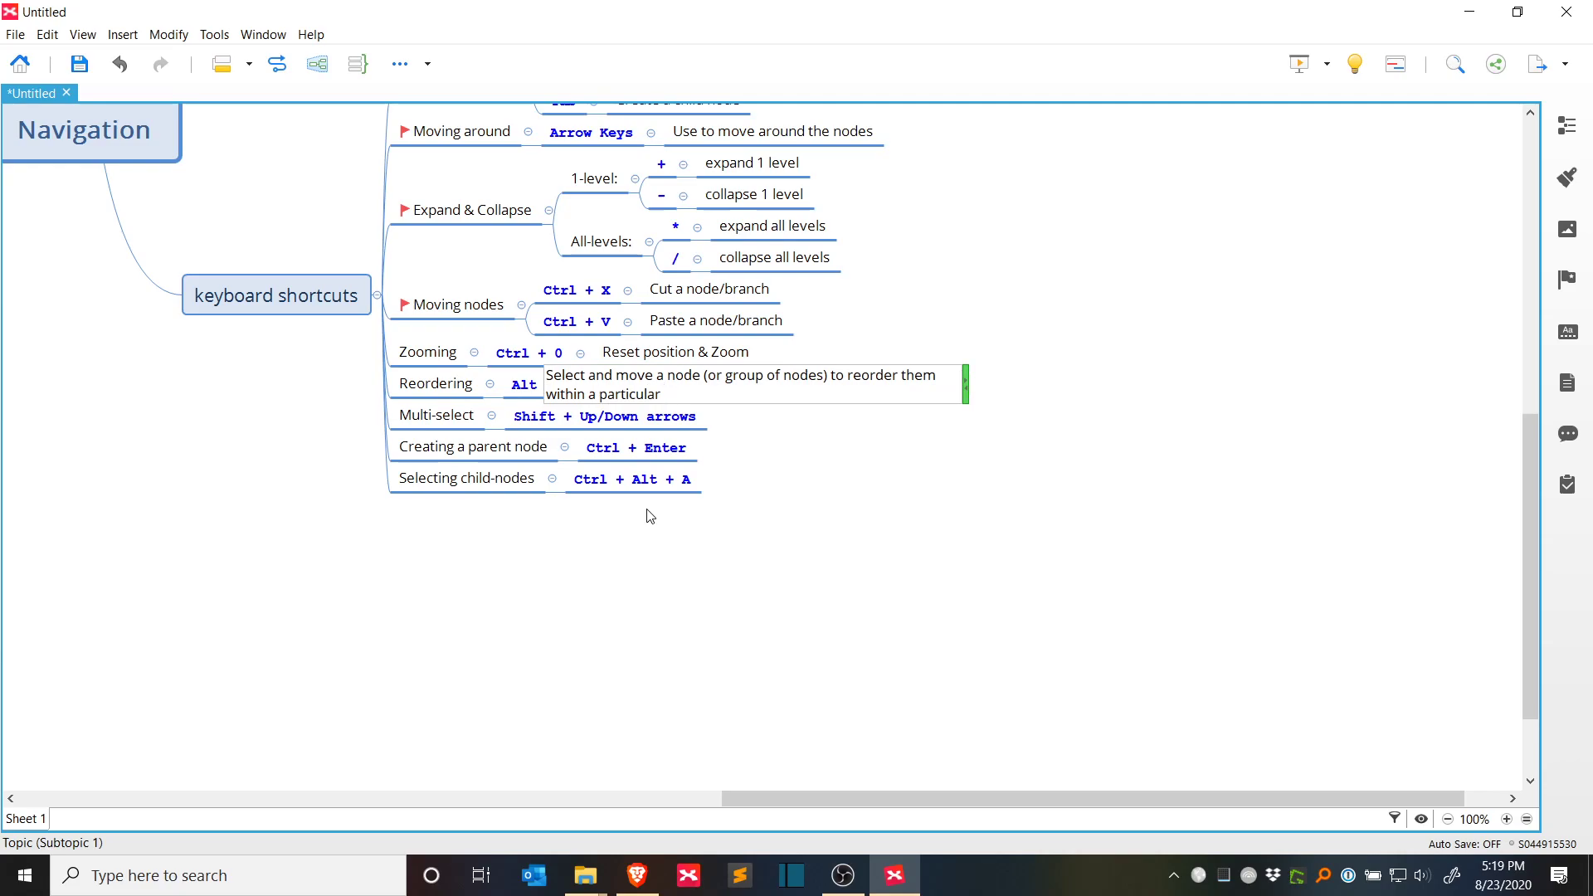
type("r")
key("shift+Home")
key("BackSpace")
type("amongst their siblnig")
type("s")
key("BackSpace")
key("BackSpace")
key("BackSpace")
key("BackSpace")
key("BackSpace")
key("BackSpace")
key("BackSpace")
type("sibn")
key("BackSpace")
key("BackSpace")
key("BackSpace")
key("BackSpace")
type("inblig")
key("BackSpace")
key("BackSpace")
key("BackSpace")
key("BackSpace")
key("BackSpace")
key("BackSpace")
type("siblings")
key("Return")
Step: Add the subtopic "Select multiple nodes amongst siblings" to the Shift + Up/Down arrows topic
key("Down")
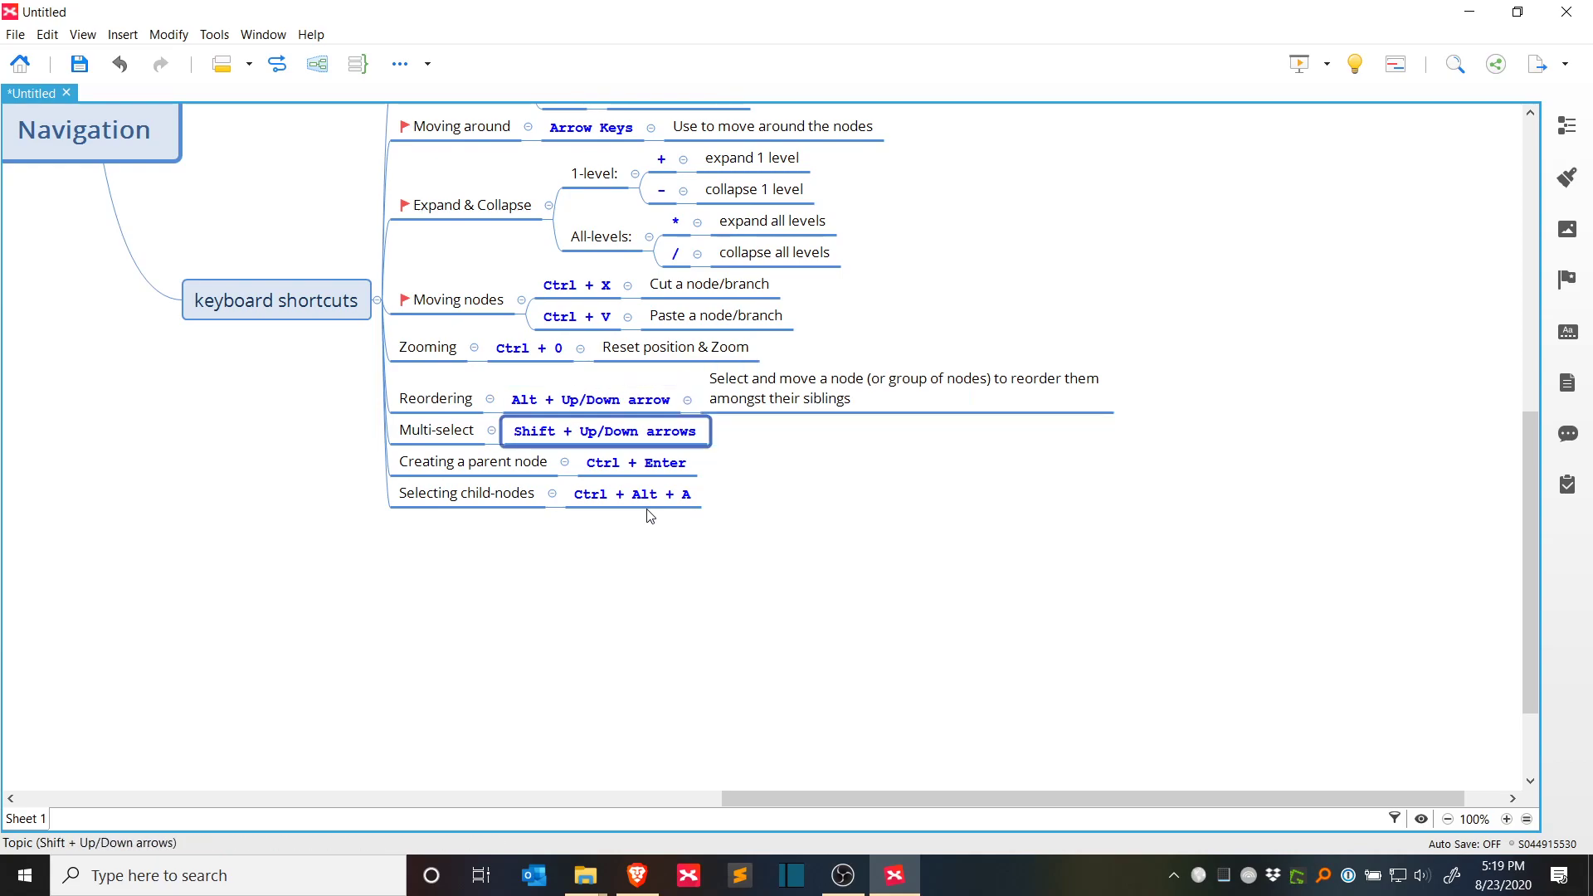
key("Tab")
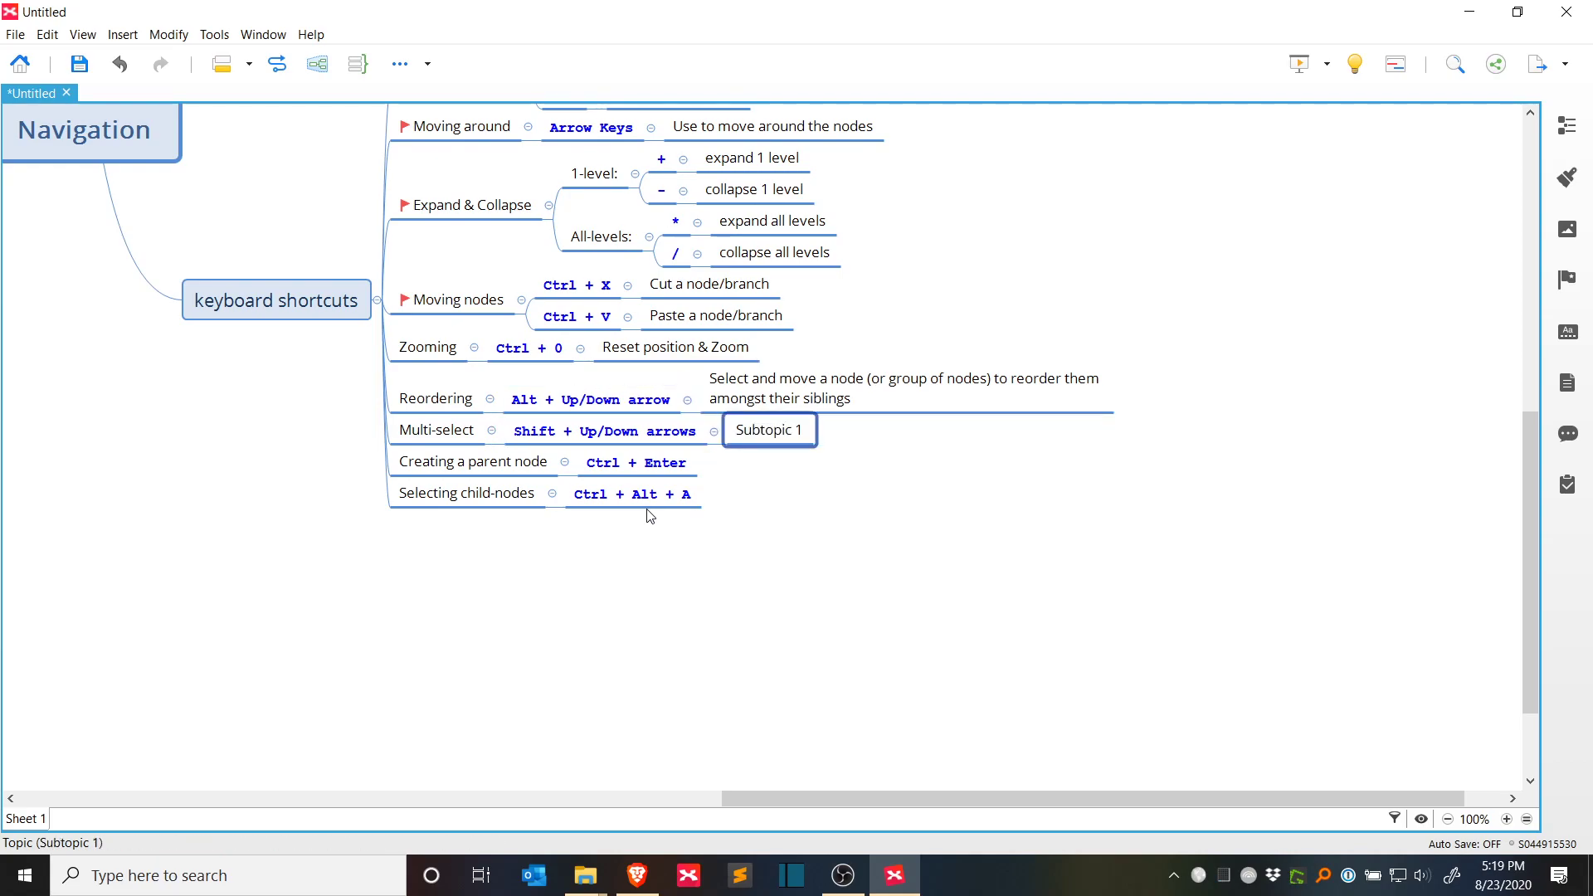
type("Select multip")
key("BackSpace")
type("ple nodes")
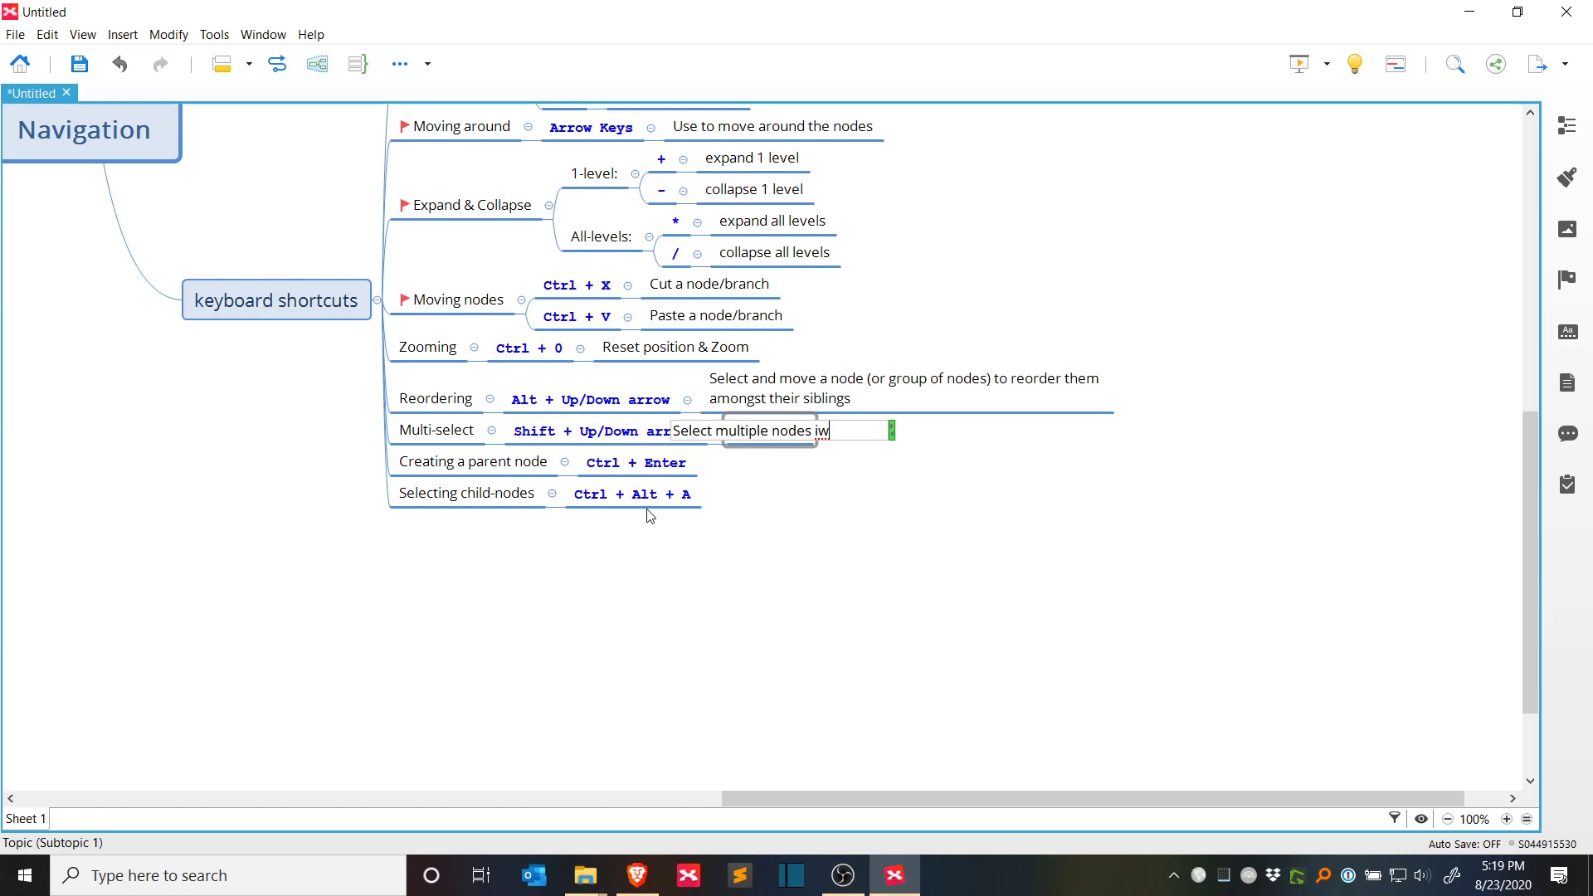
type(" w")
key("BackSpace")
type("amo")
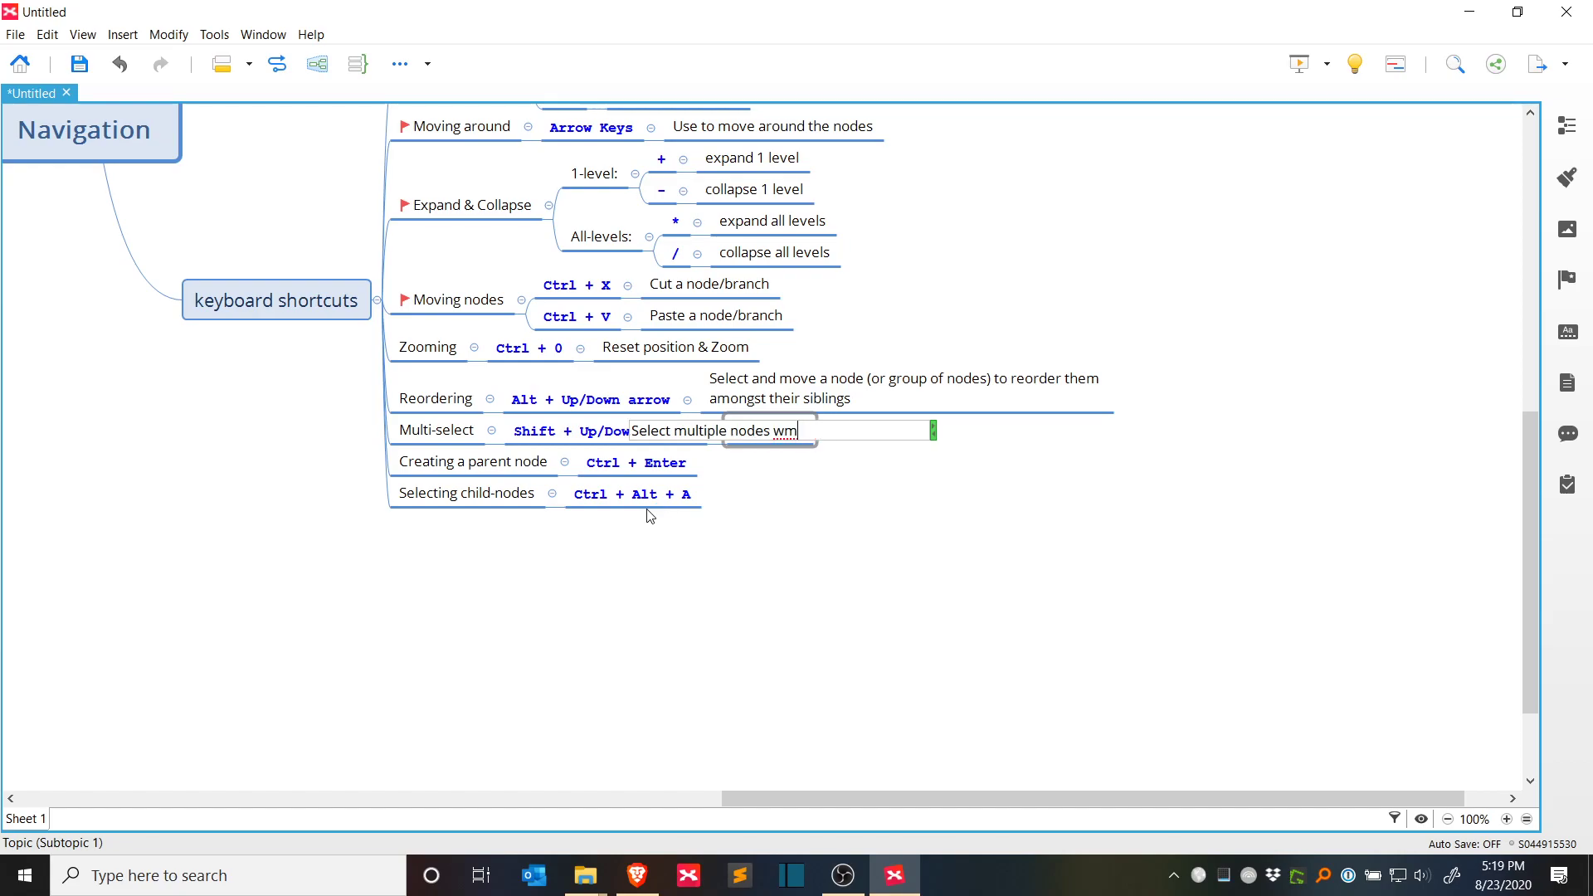
type("ngst siblings")
key("Return")
Step: Extend the selection from Multi-select up to Expand & Collapse, and separately down to Selecting child-nodes, and clear it
key("Left")
key("Left")
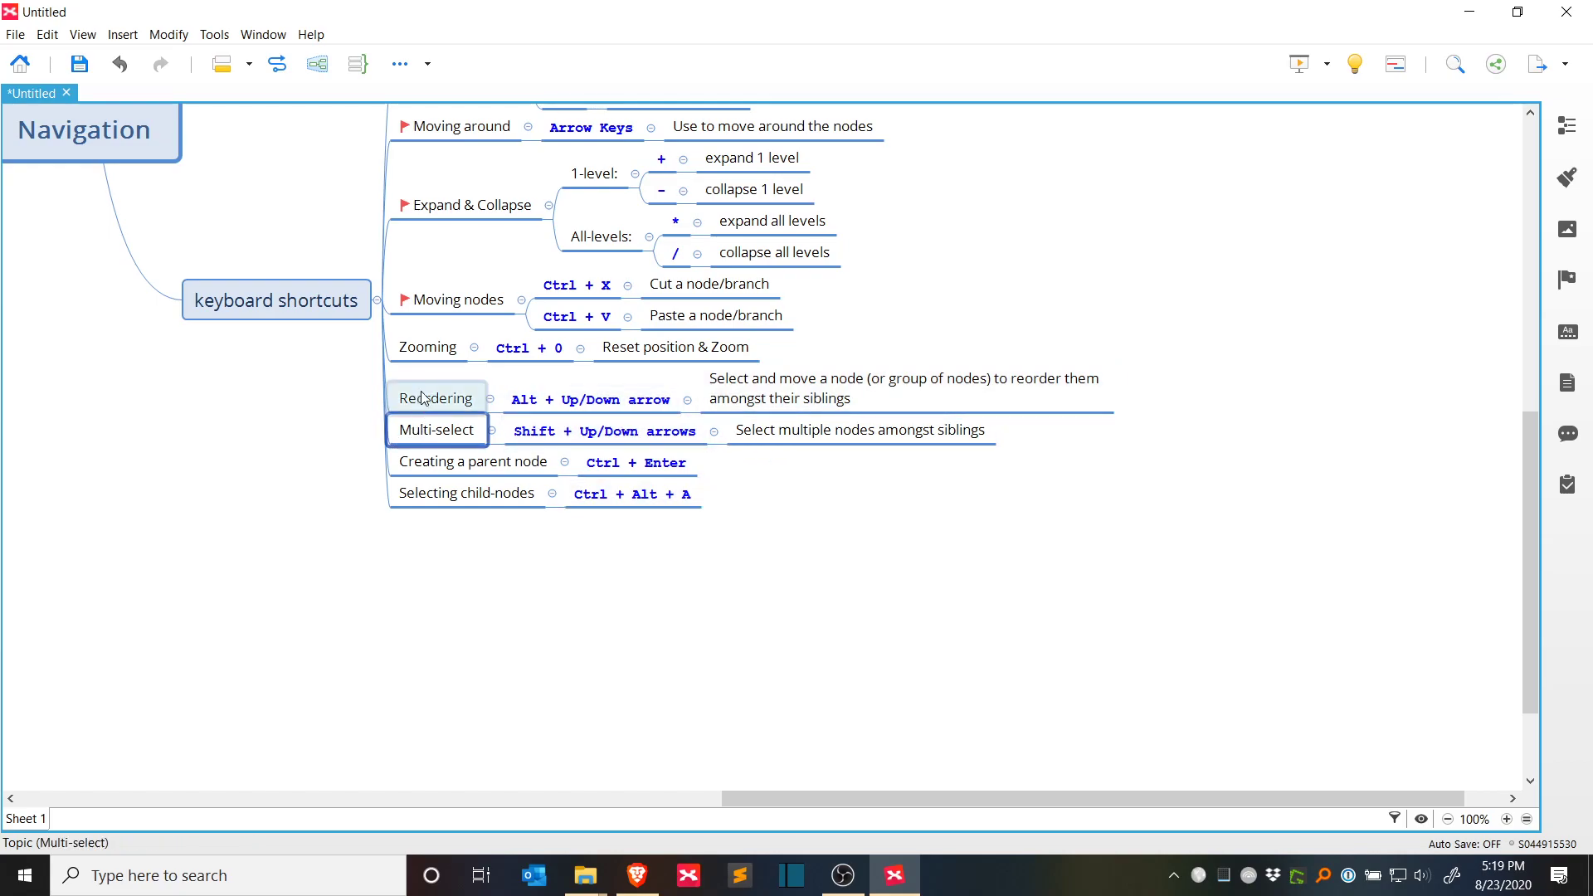
key("shift+Up")
key("shift+Up")
key("shift+Up")
key("shift+Up")
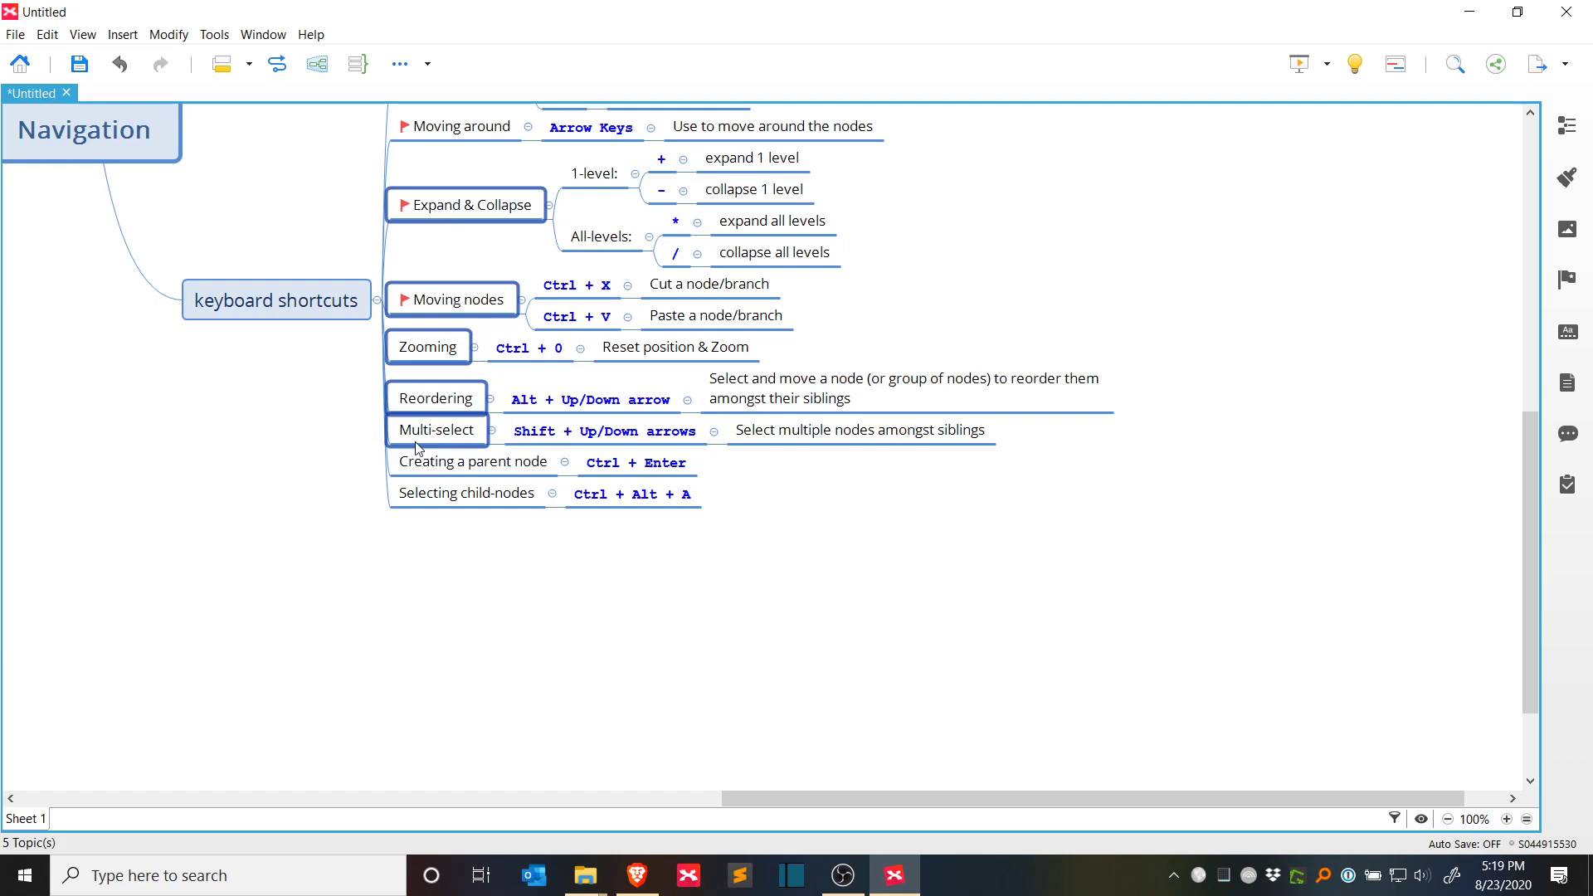
left_click(421, 437)
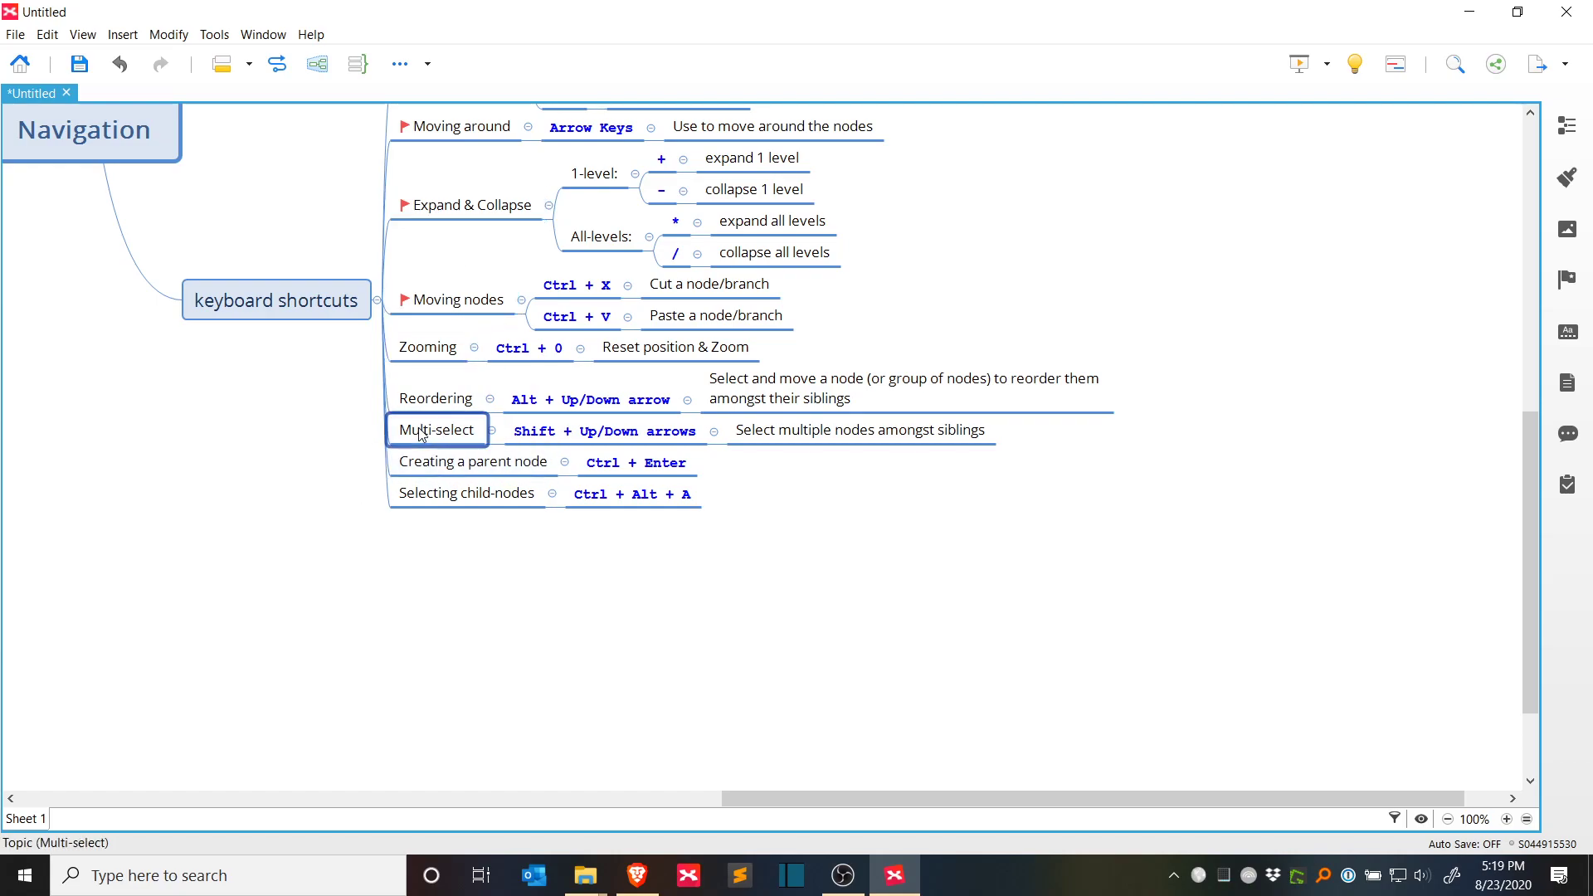
key("shift+Down")
key("shift+Down")
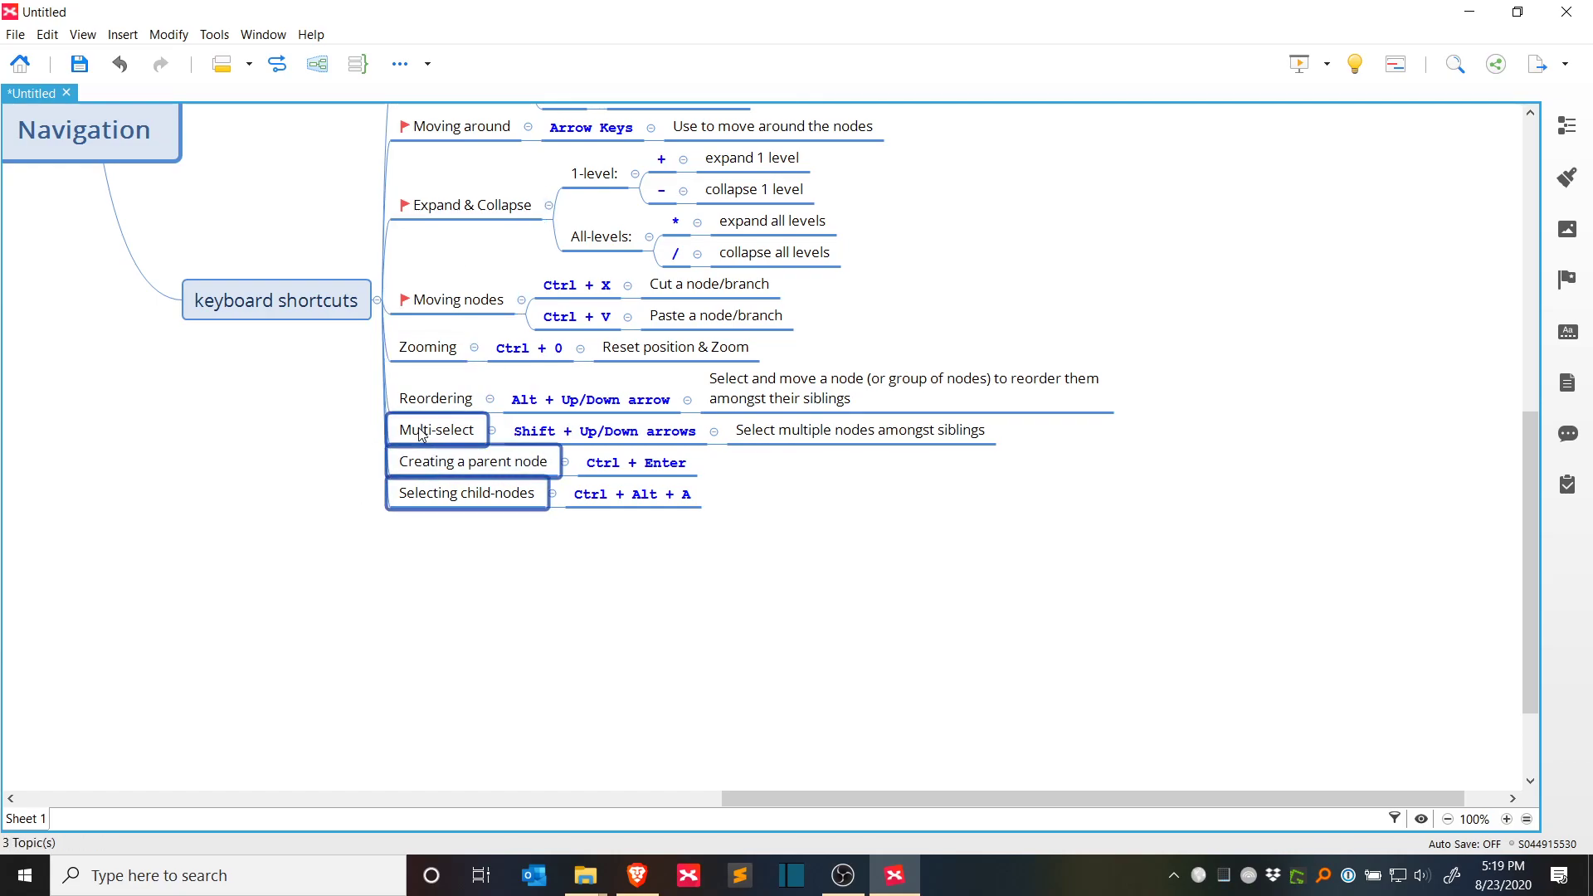
left_click(590, 657)
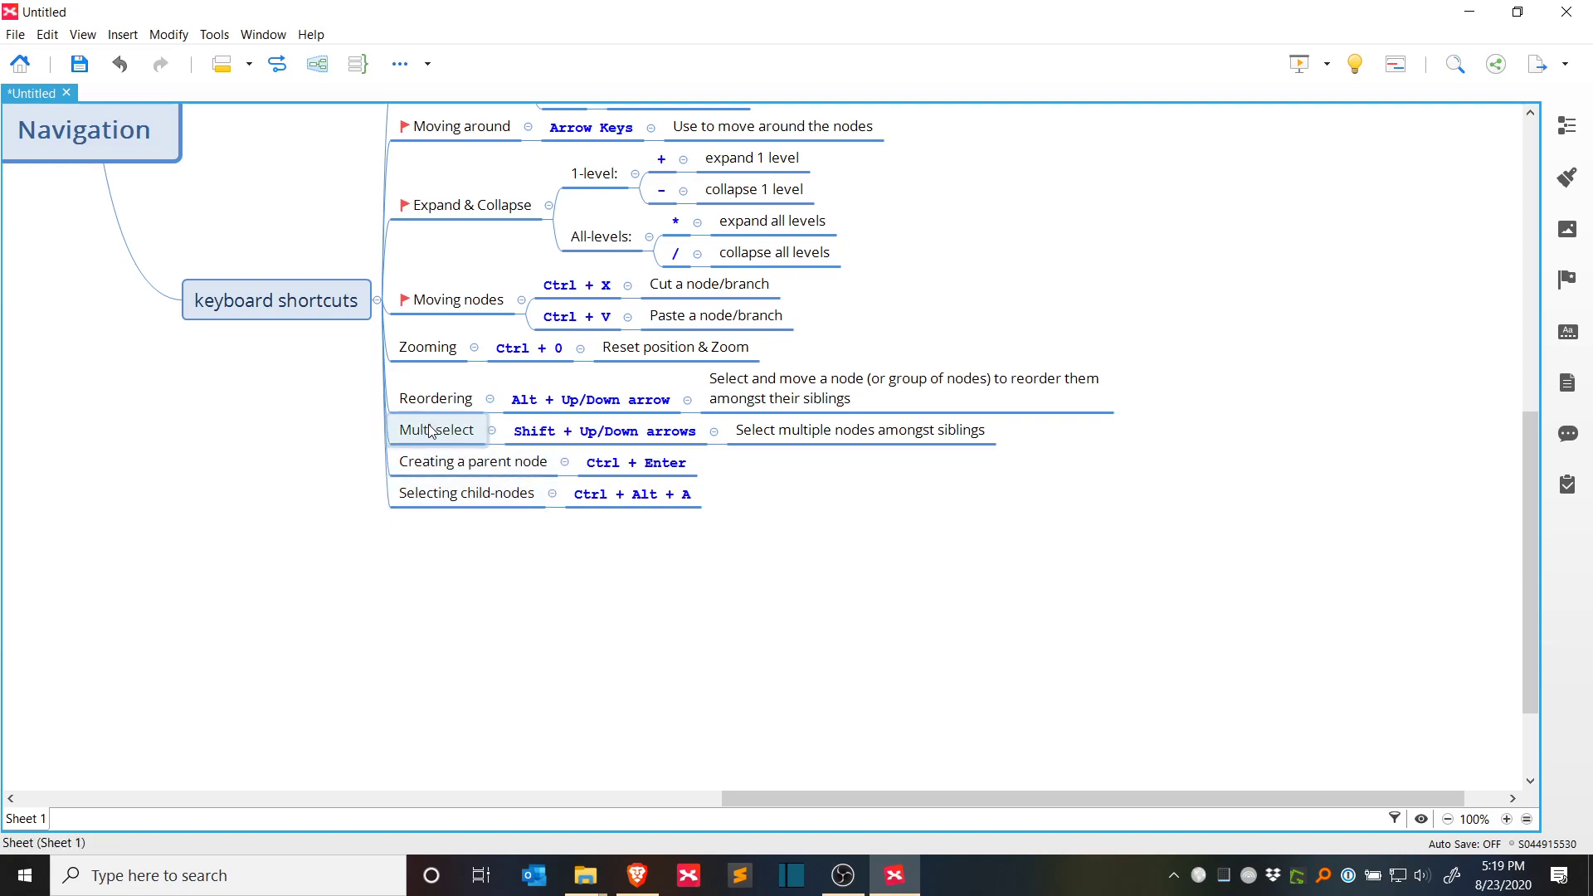
Step: Move the Multi-select topic above Reordering and select the Reordering topic
left_click(471, 438)
key("alt+Up")
left_click(483, 606)
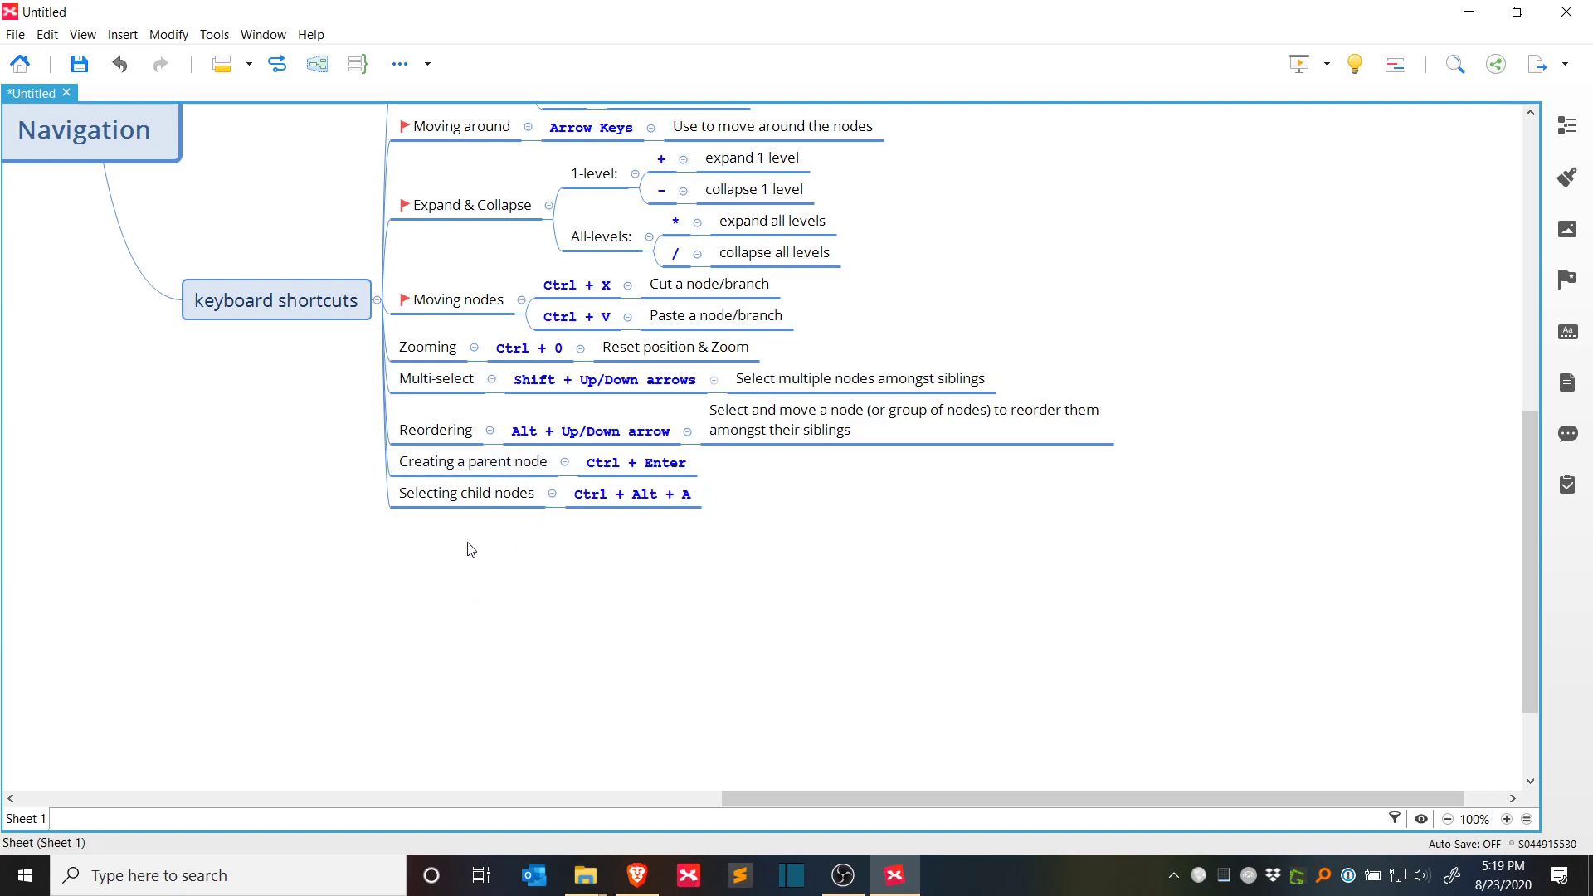
left_click(417, 377)
left_click(460, 438)
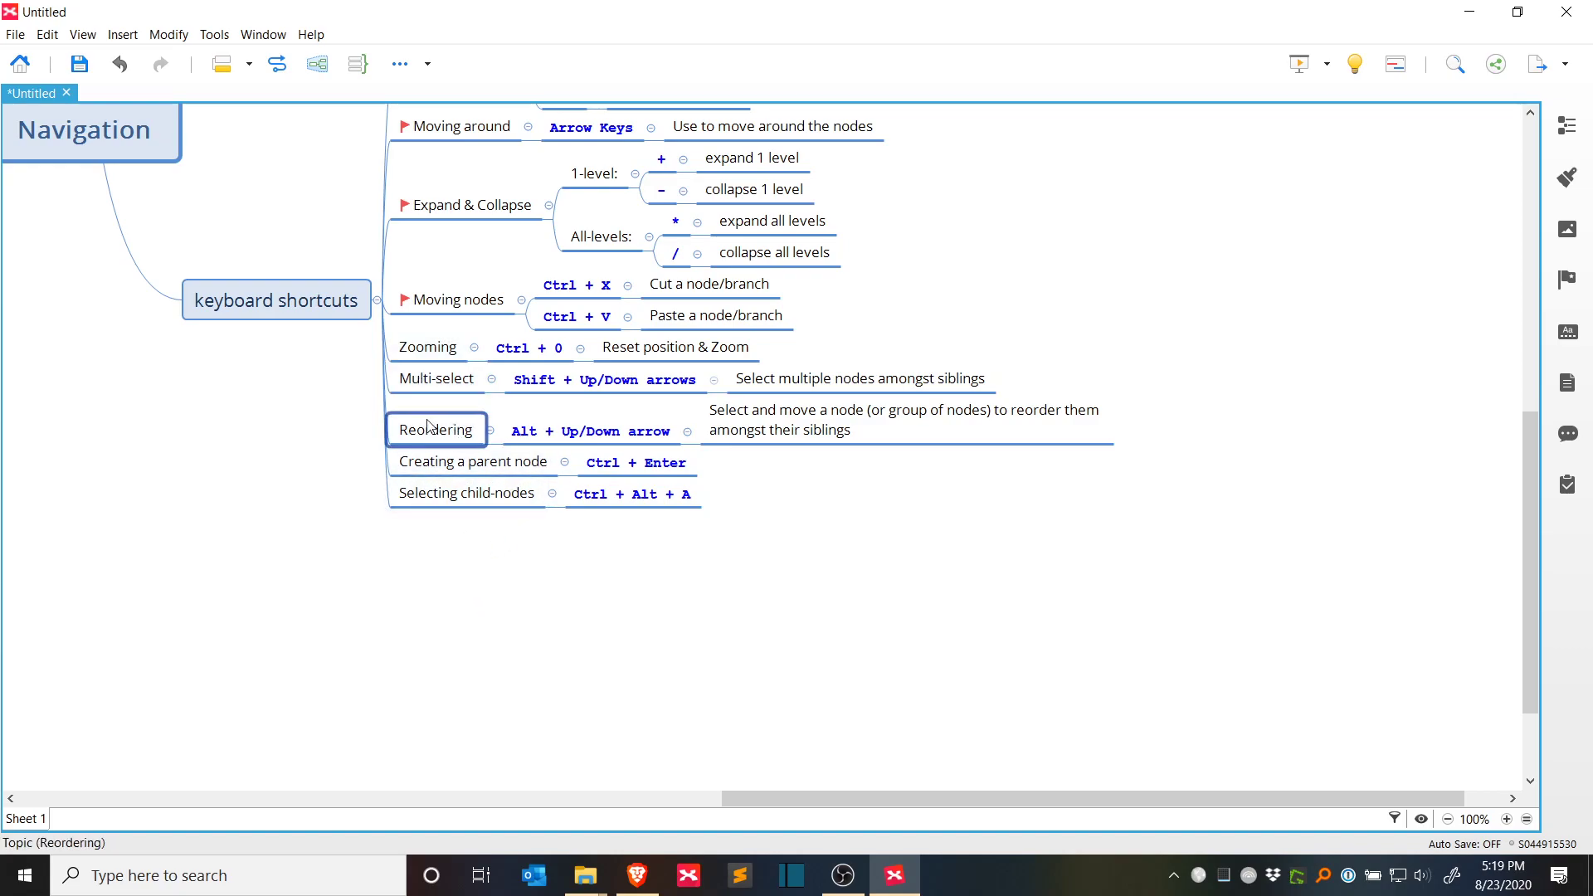
Step: Copy the text "Creating a parent node" into a new subtopic of the Ctrl + Enter topic
key("Down")
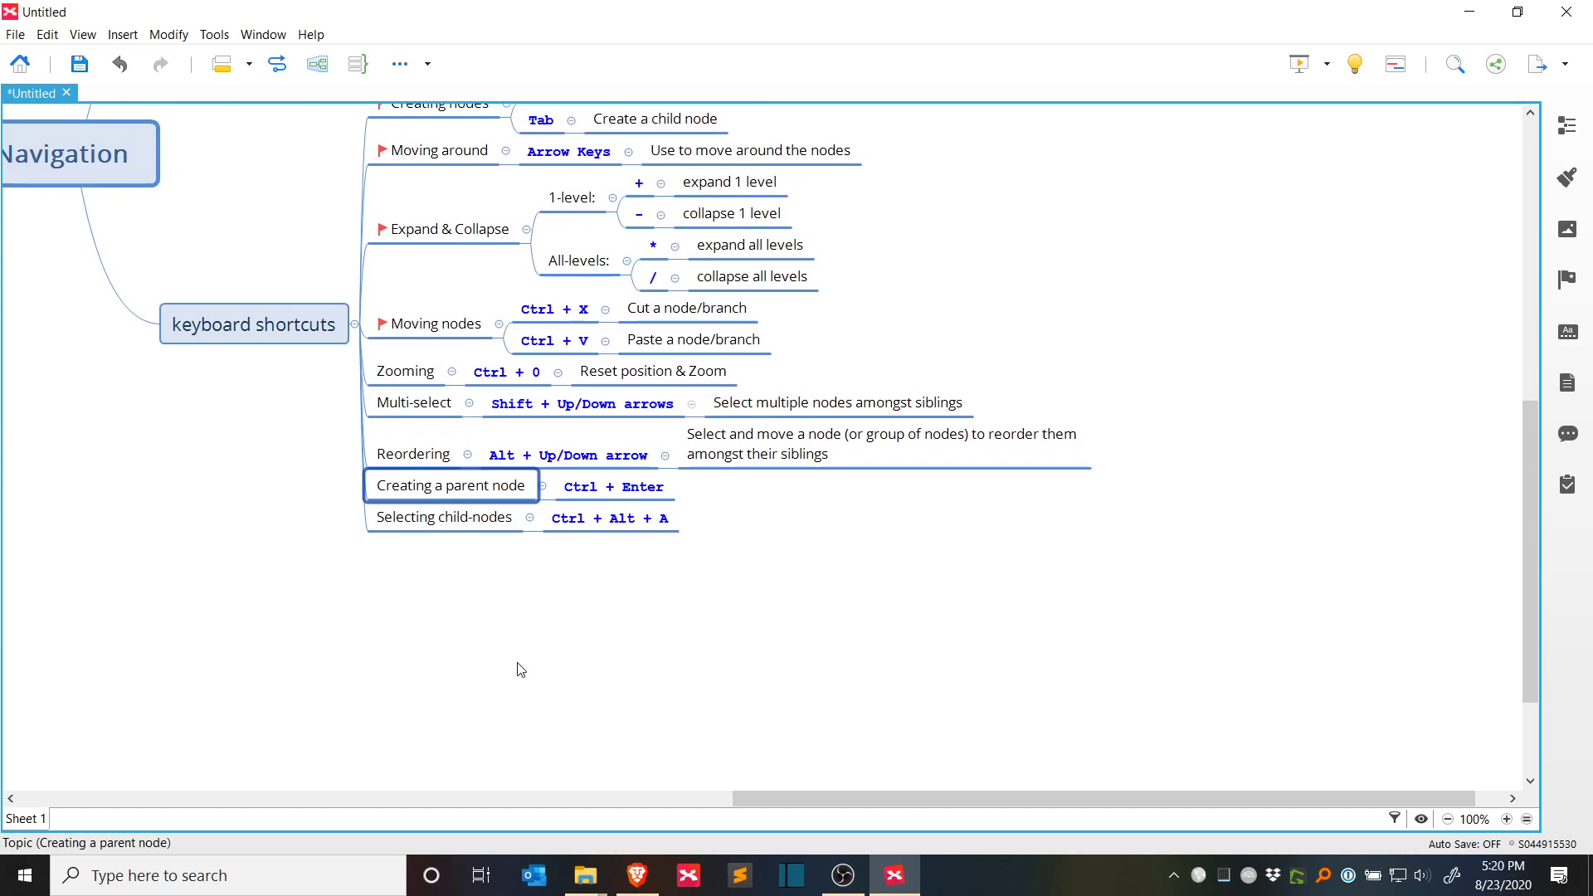
key("Right")
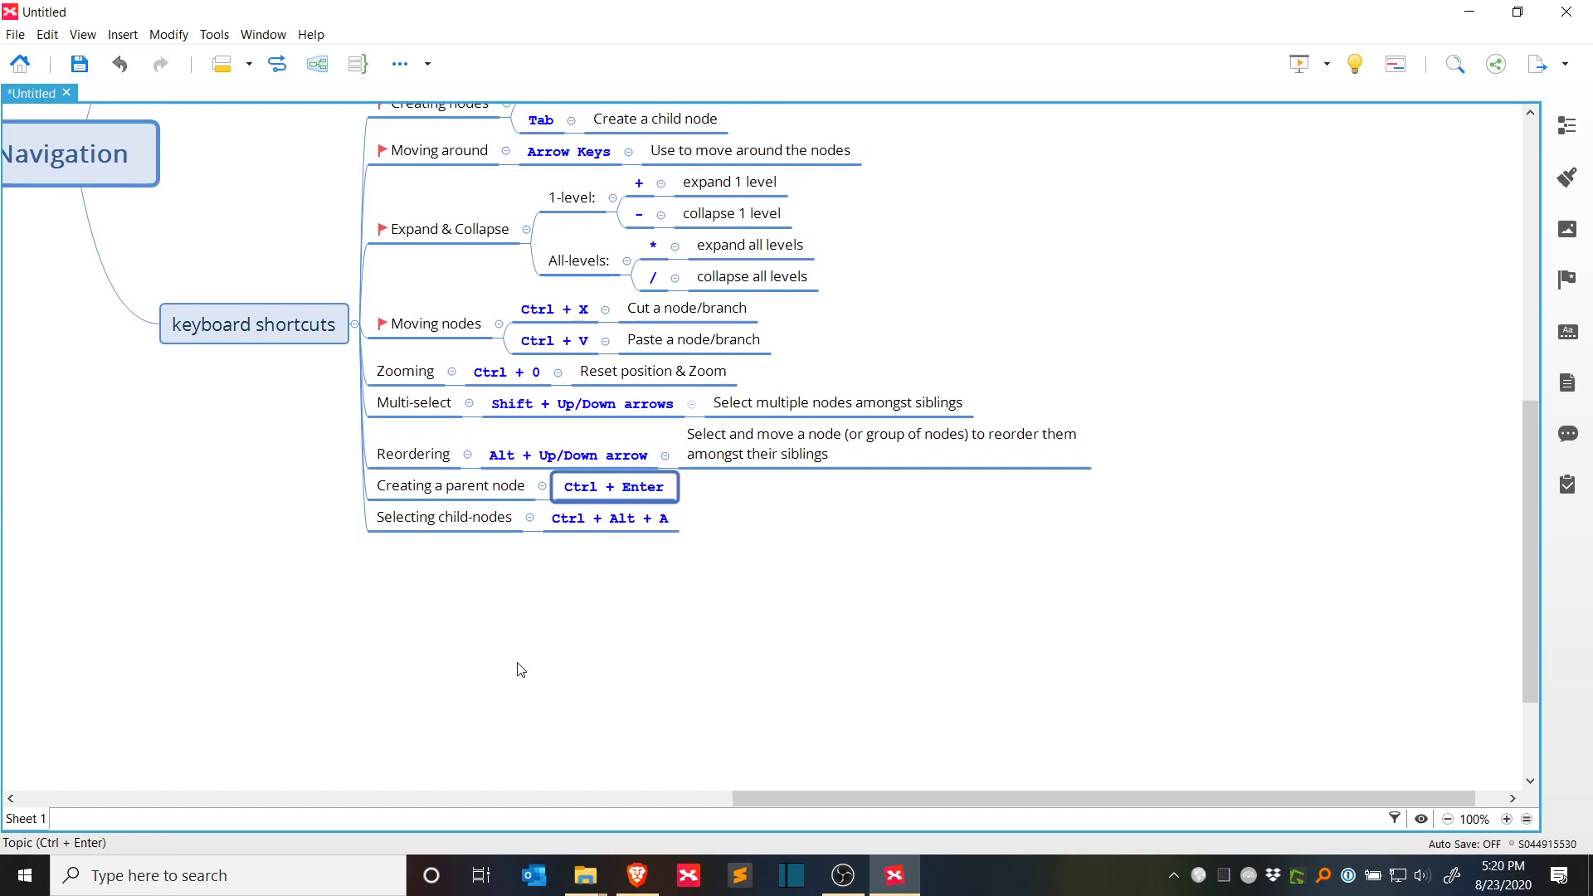
key("Left")
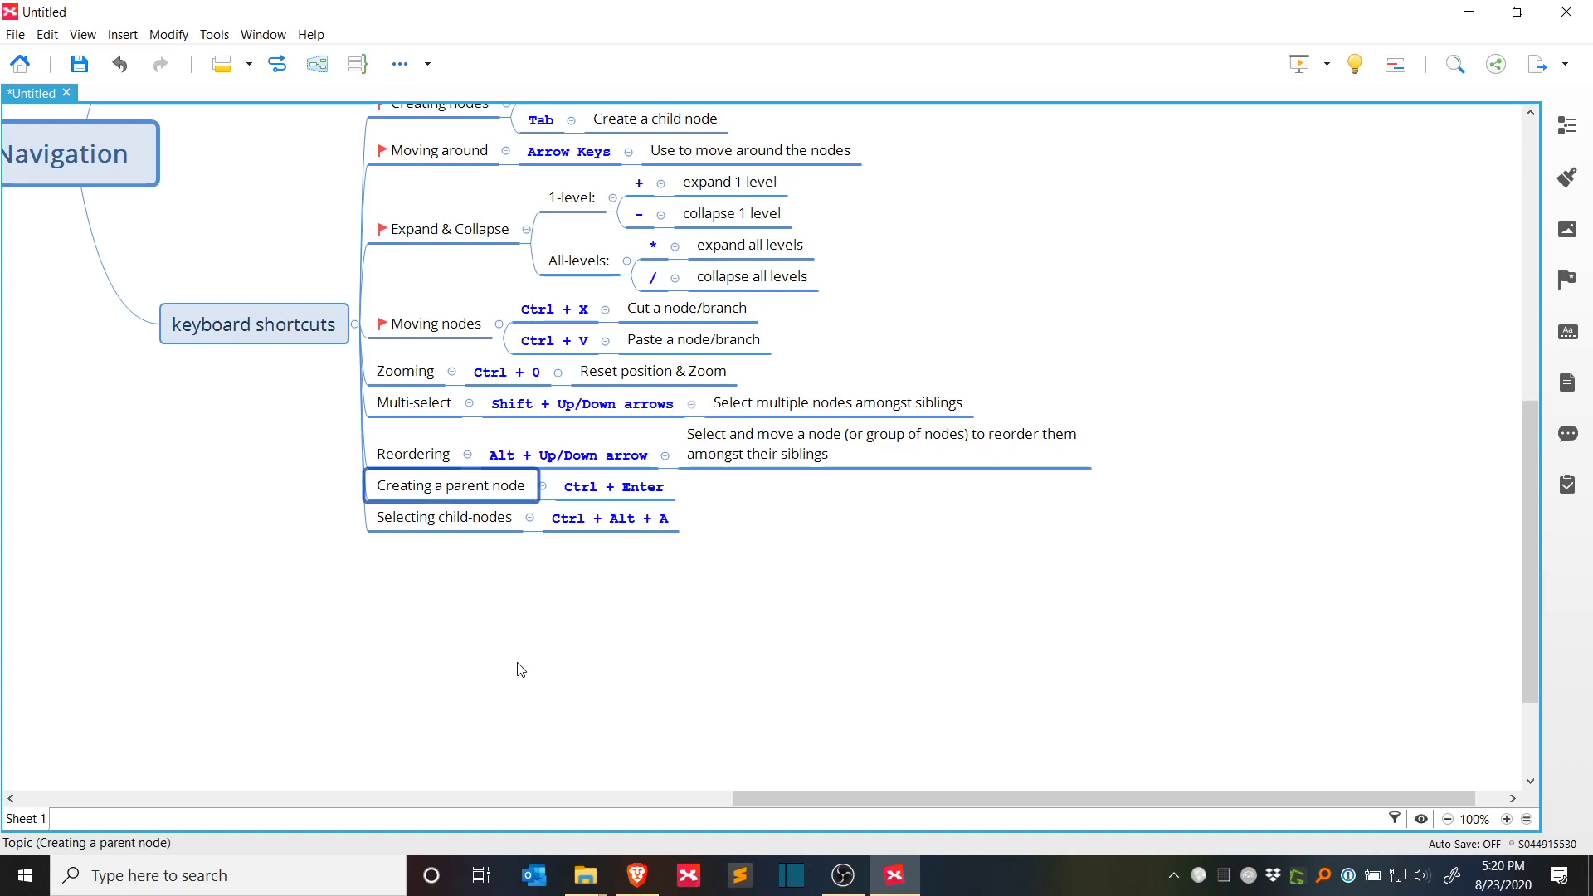
key("F2")
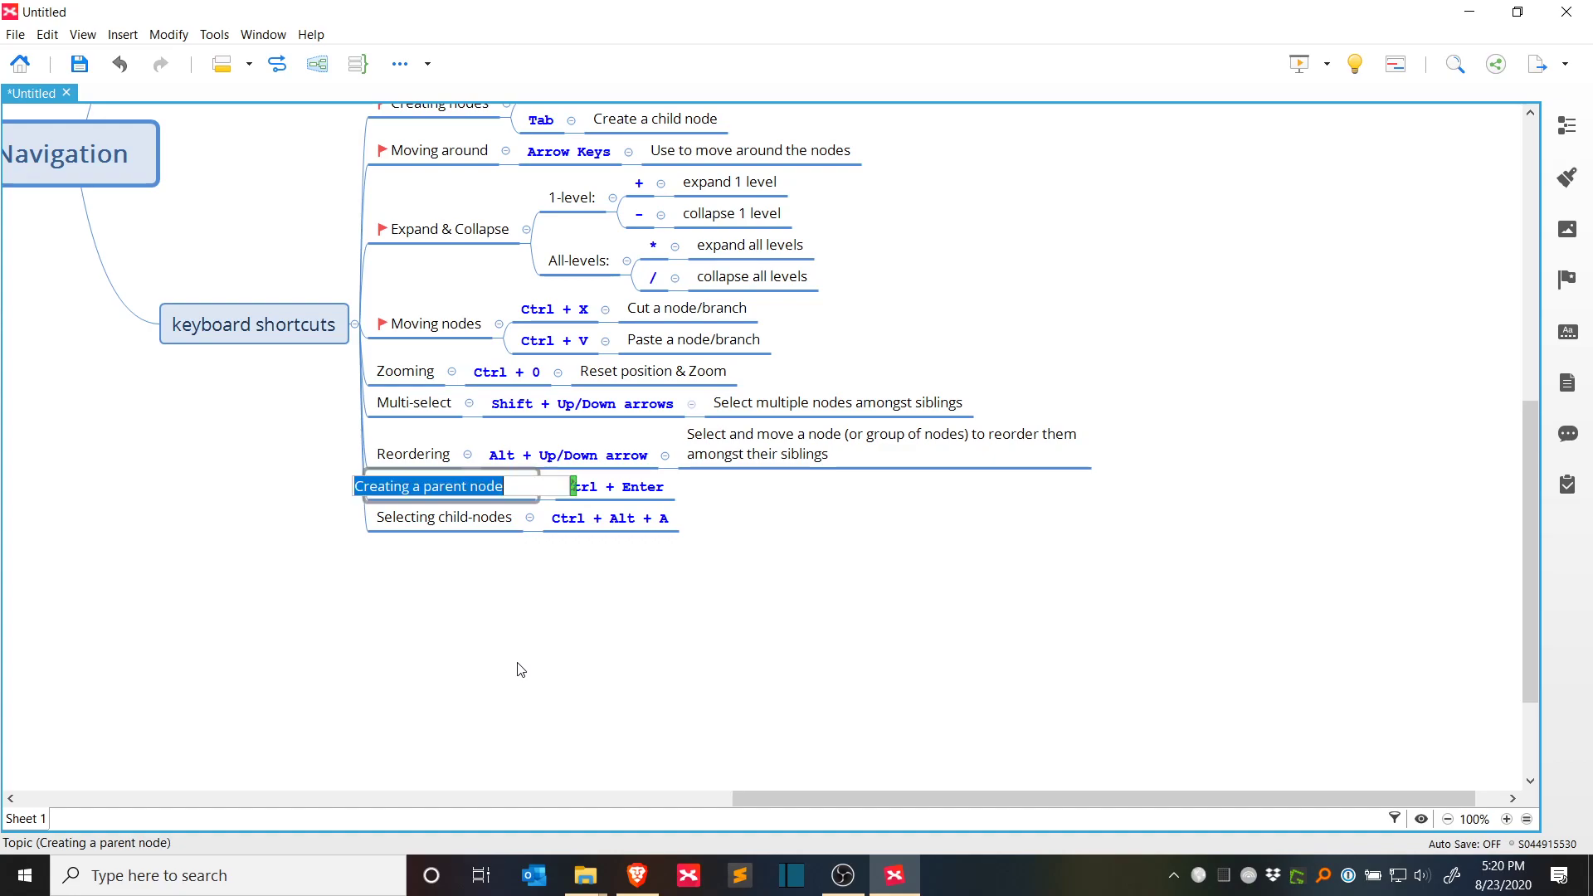
key("ctrl+c")
key("Return")
key("Right")
key("ctrl+v")
key("Left")
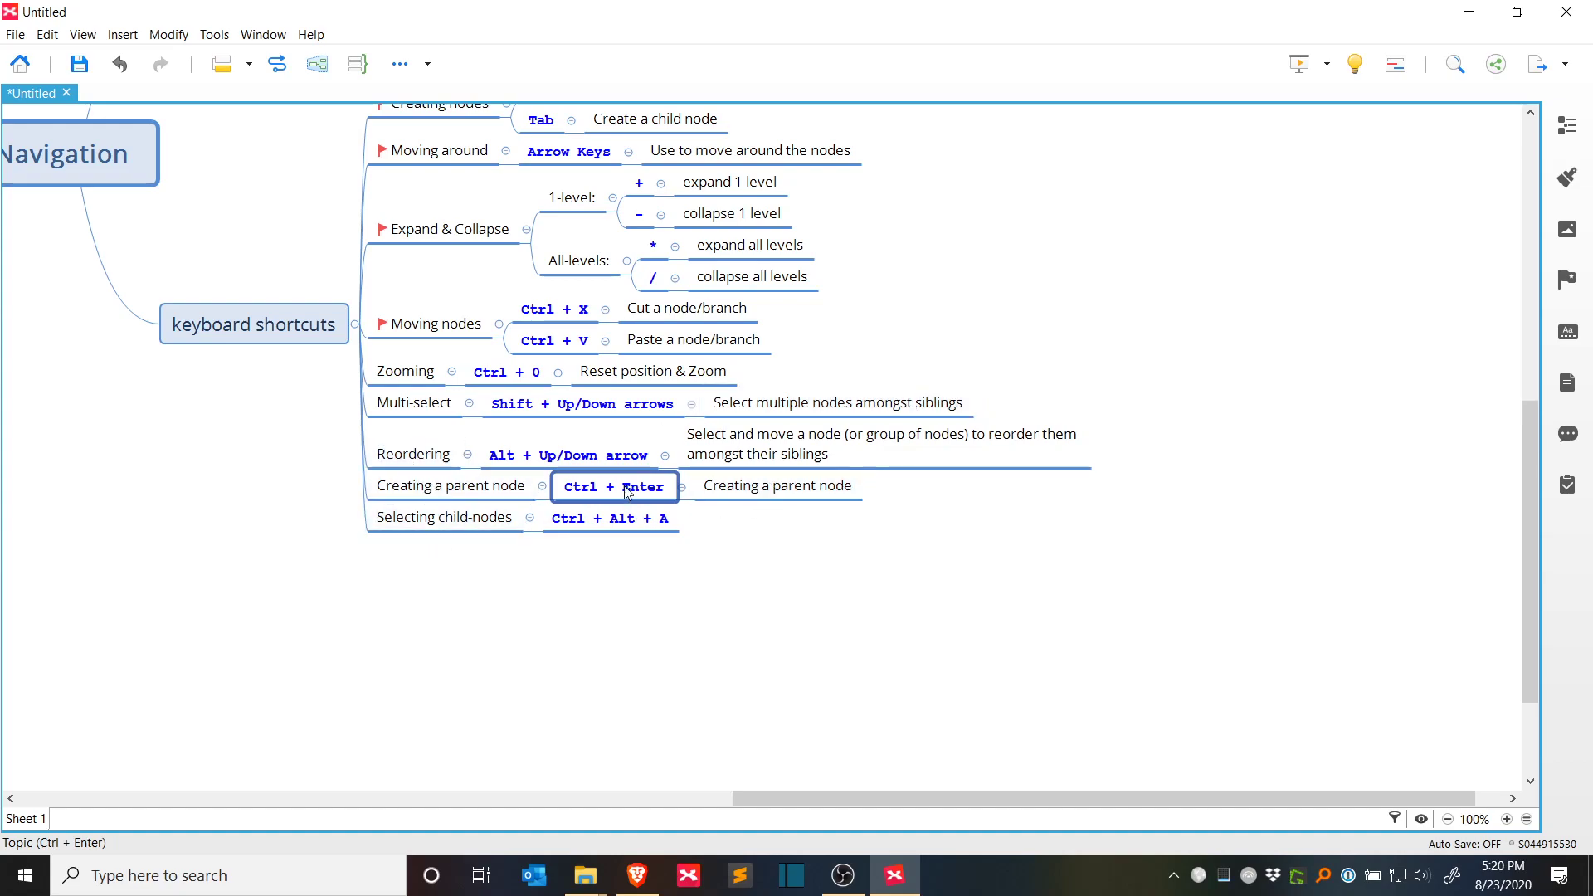
Step: Move the Ctrl + Enter branch into Creating nodes, placing it below the Tab topic
left_click_drag(869, 636, 879, 685)
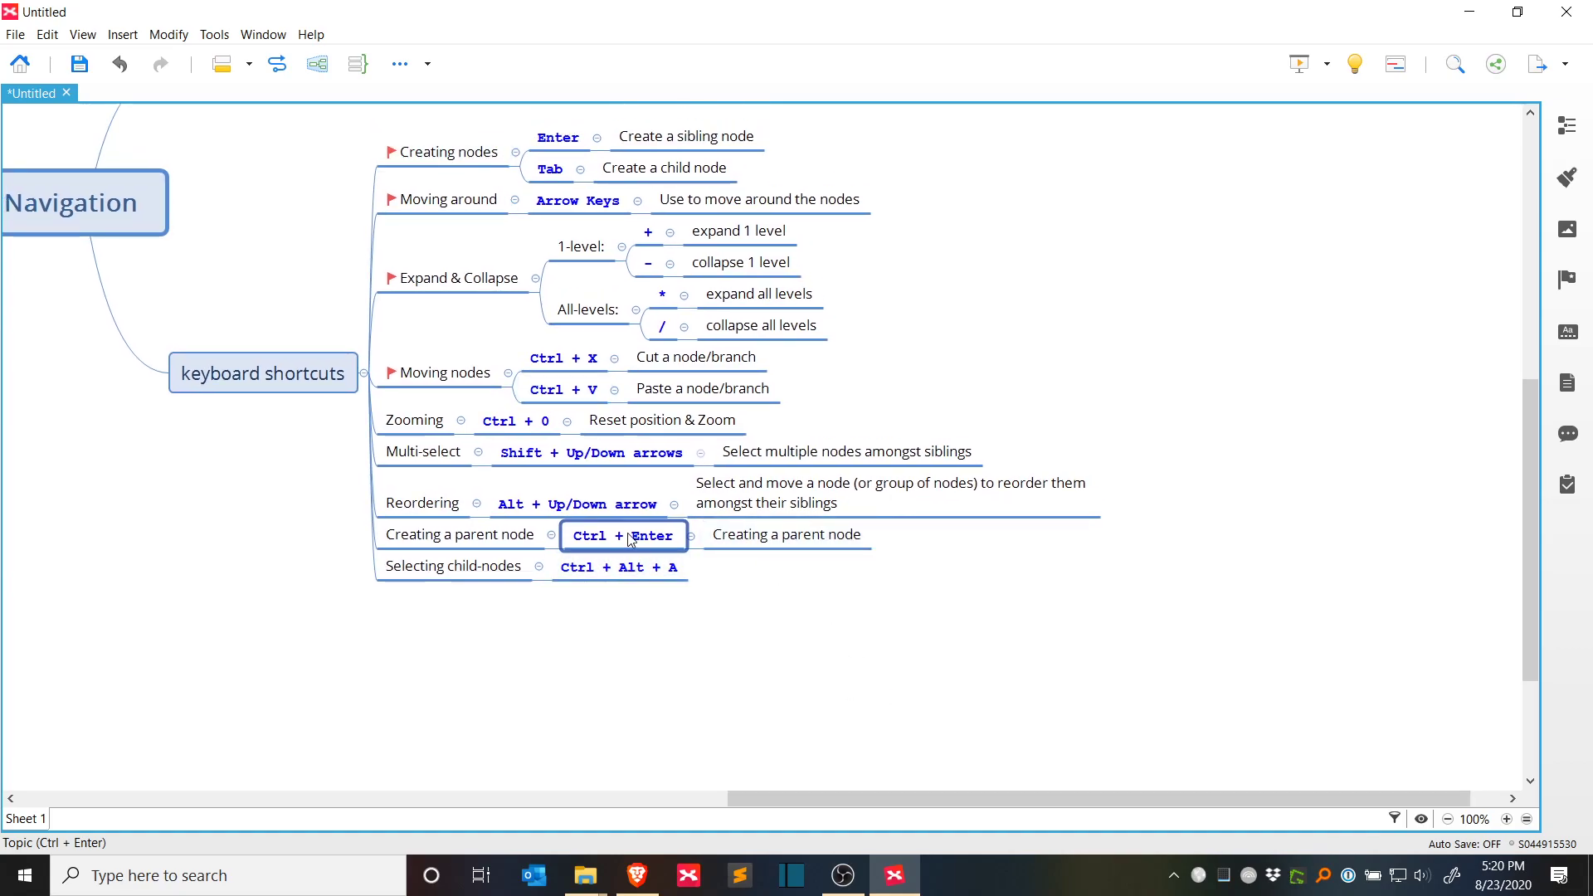
left_click_drag(630, 540, 537, 166)
key("alt+Down")
left_click_drag(1056, 341, 1061, 401)
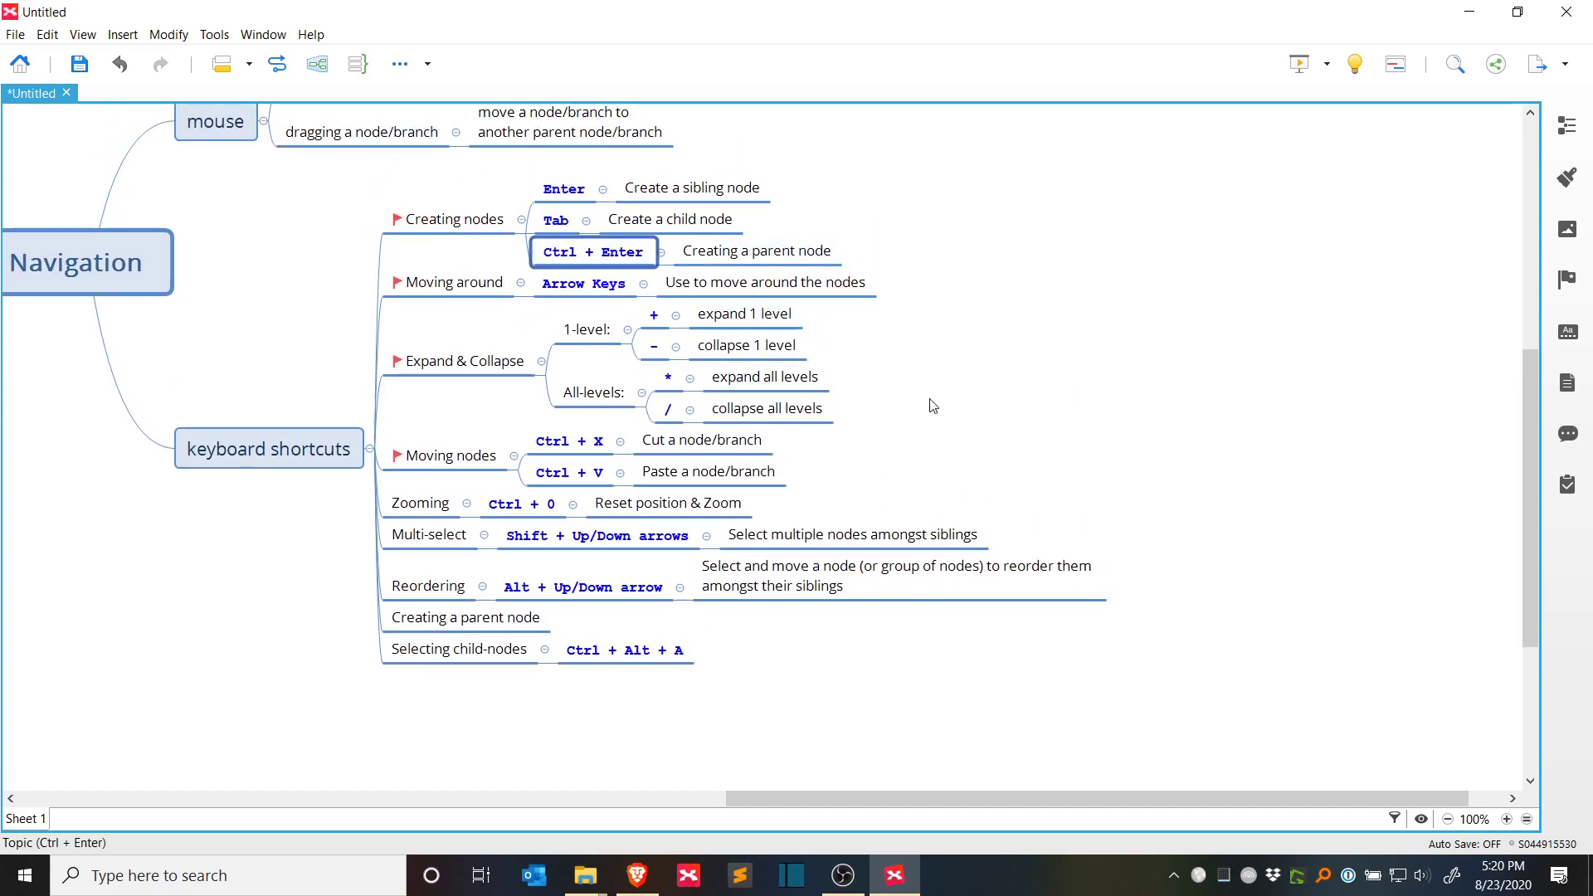
Step: Delete the childless "Creating a parent node" topic from the keyboard shortcuts branch
left_click(480, 230)
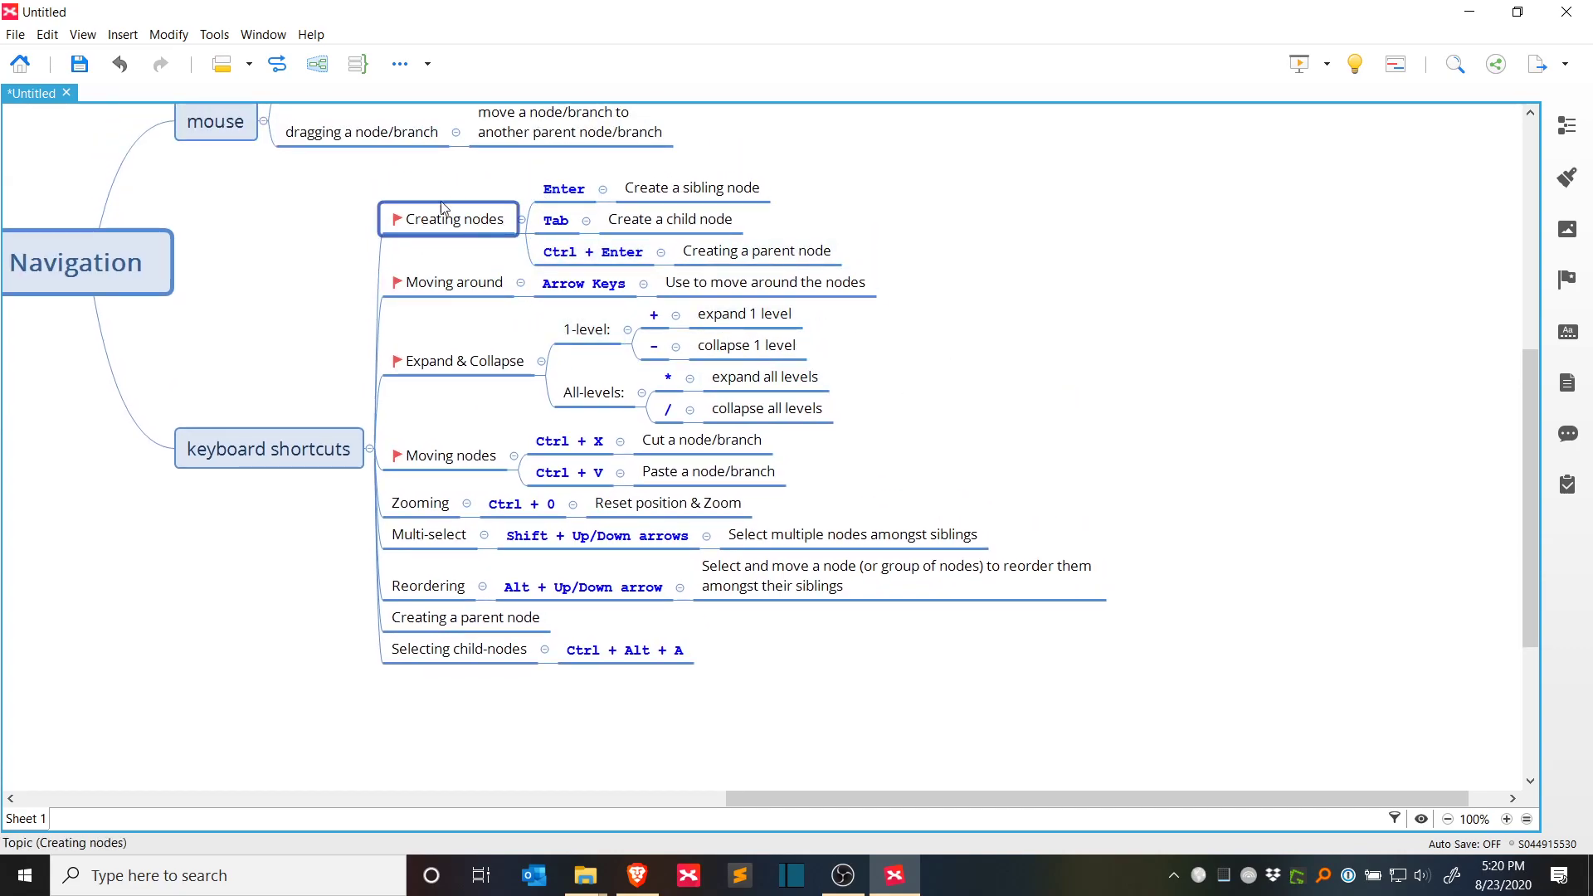
left_click(454, 617)
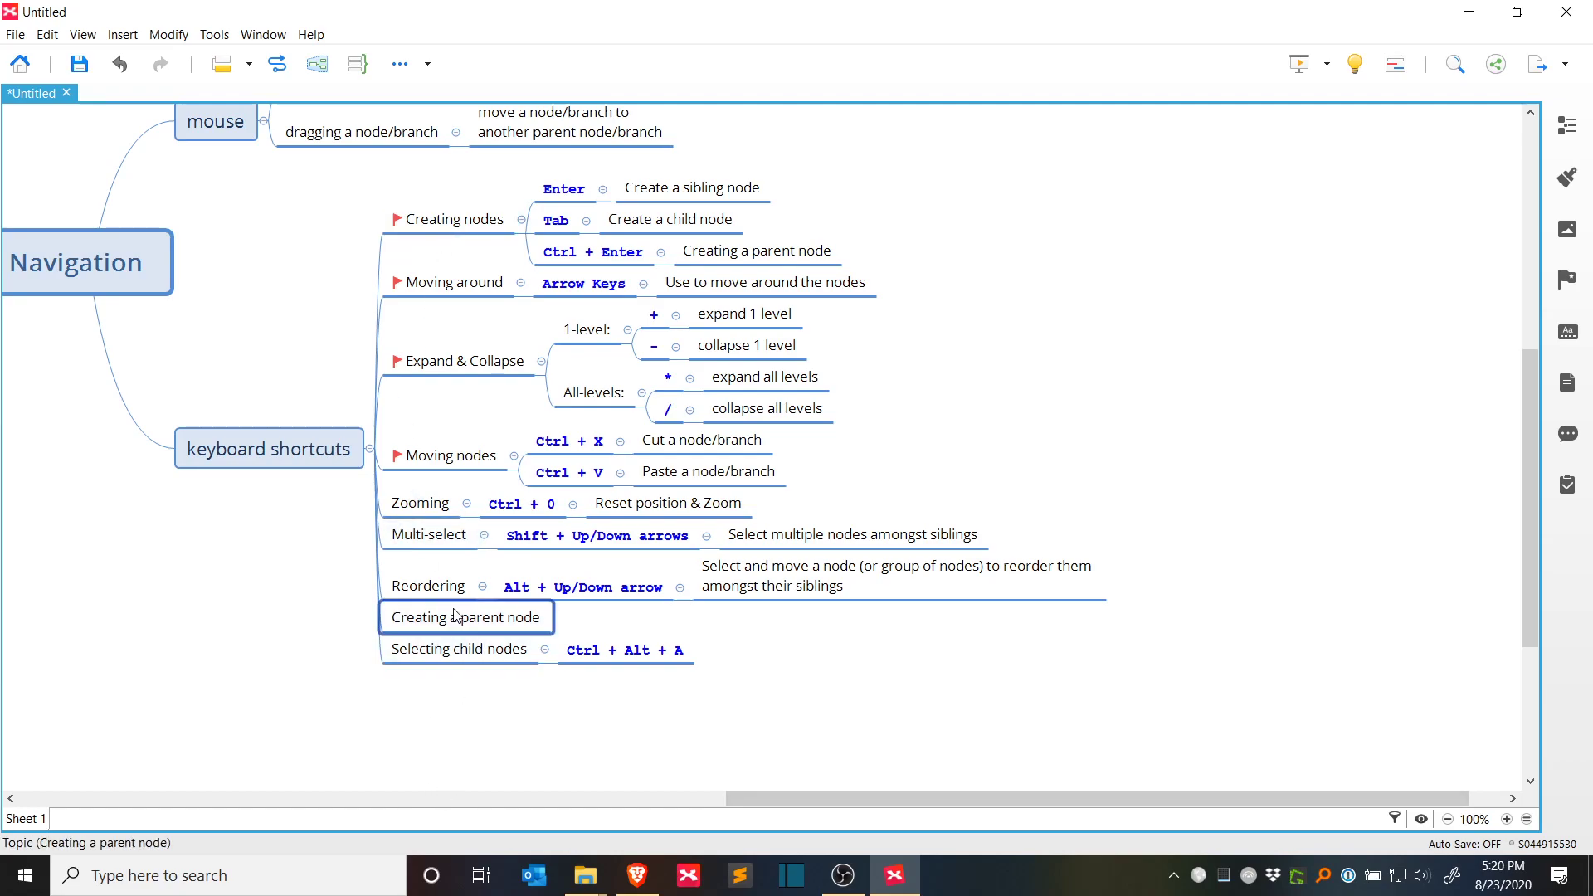
key("Delete")
Step: Group the Multi-select, Reordering and Selecting child-nodes topics under a new parent topic named "Selecting"
left_click(449, 638)
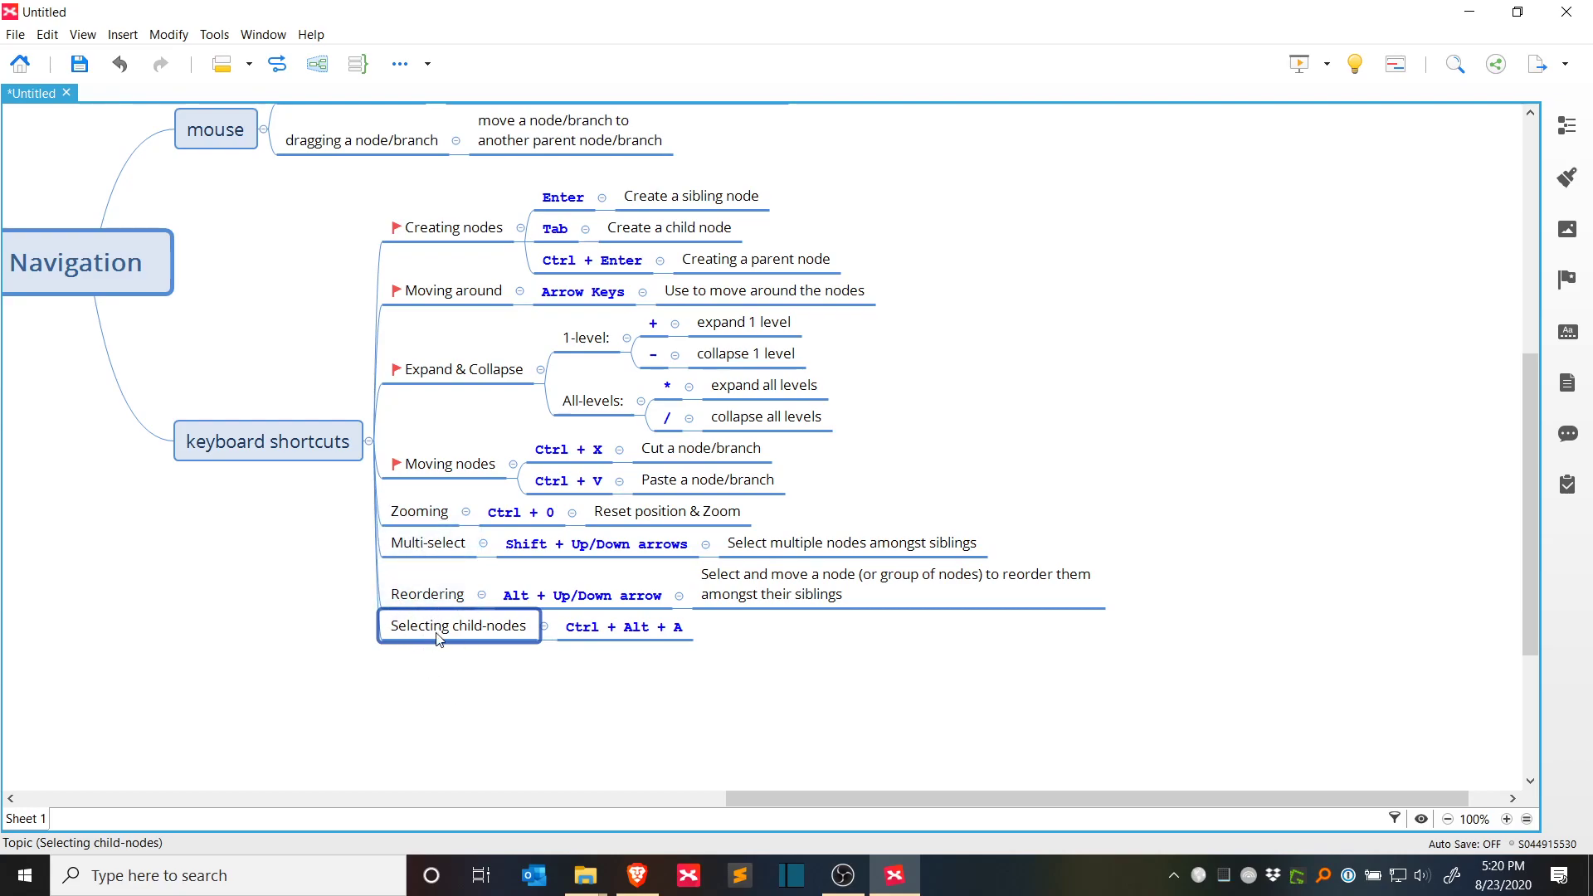
left_click(421, 547, "ctrl")
left_click(413, 597, "ctrl")
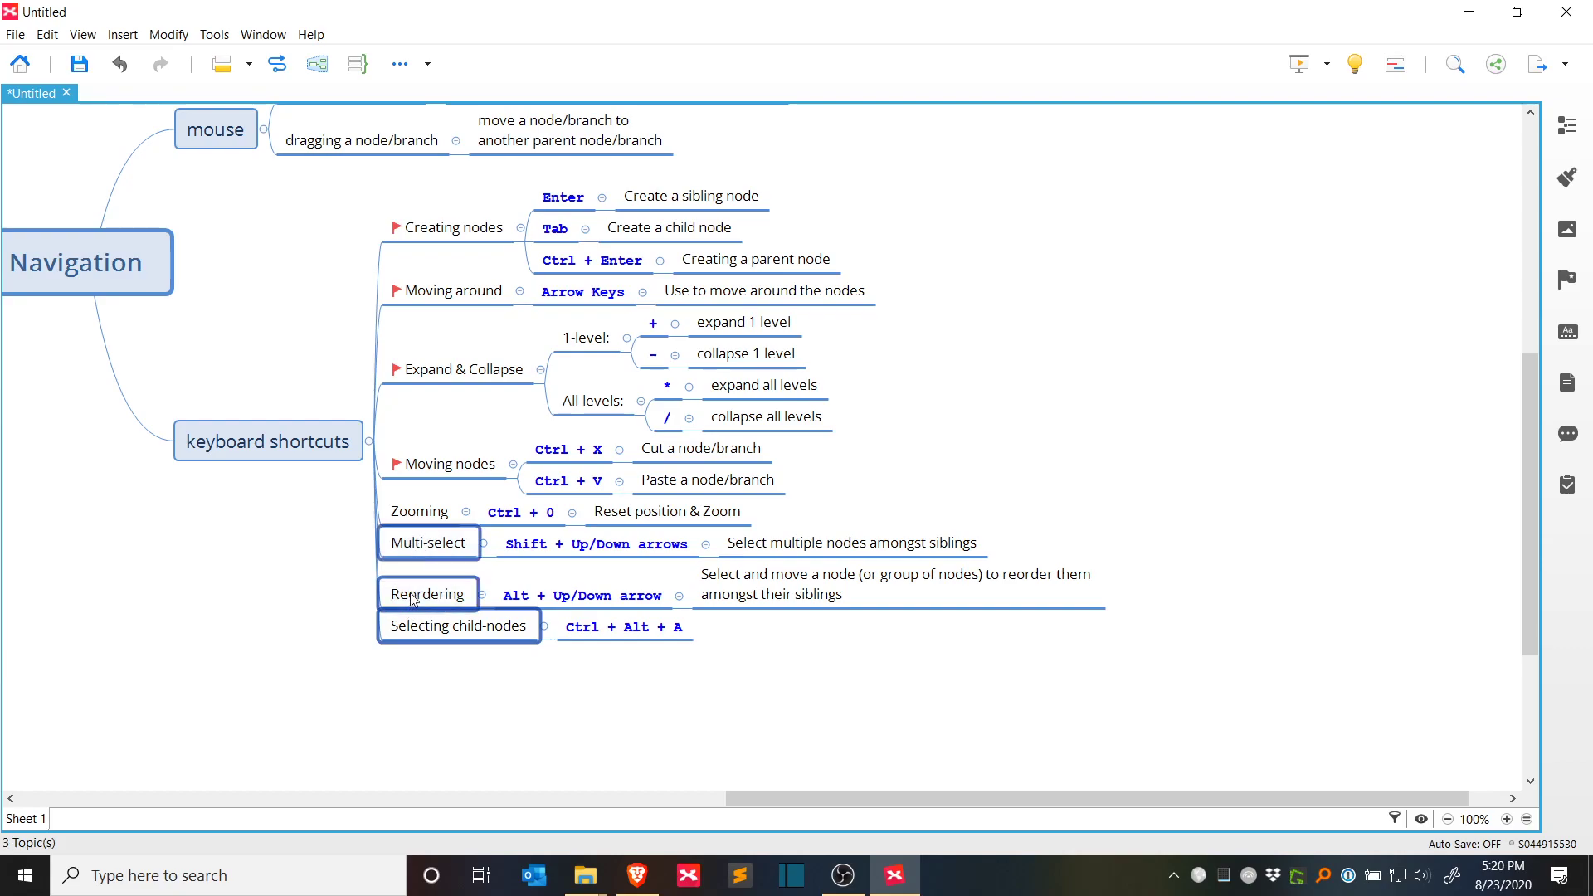
key("ctrl+Return")
type("Selecting")
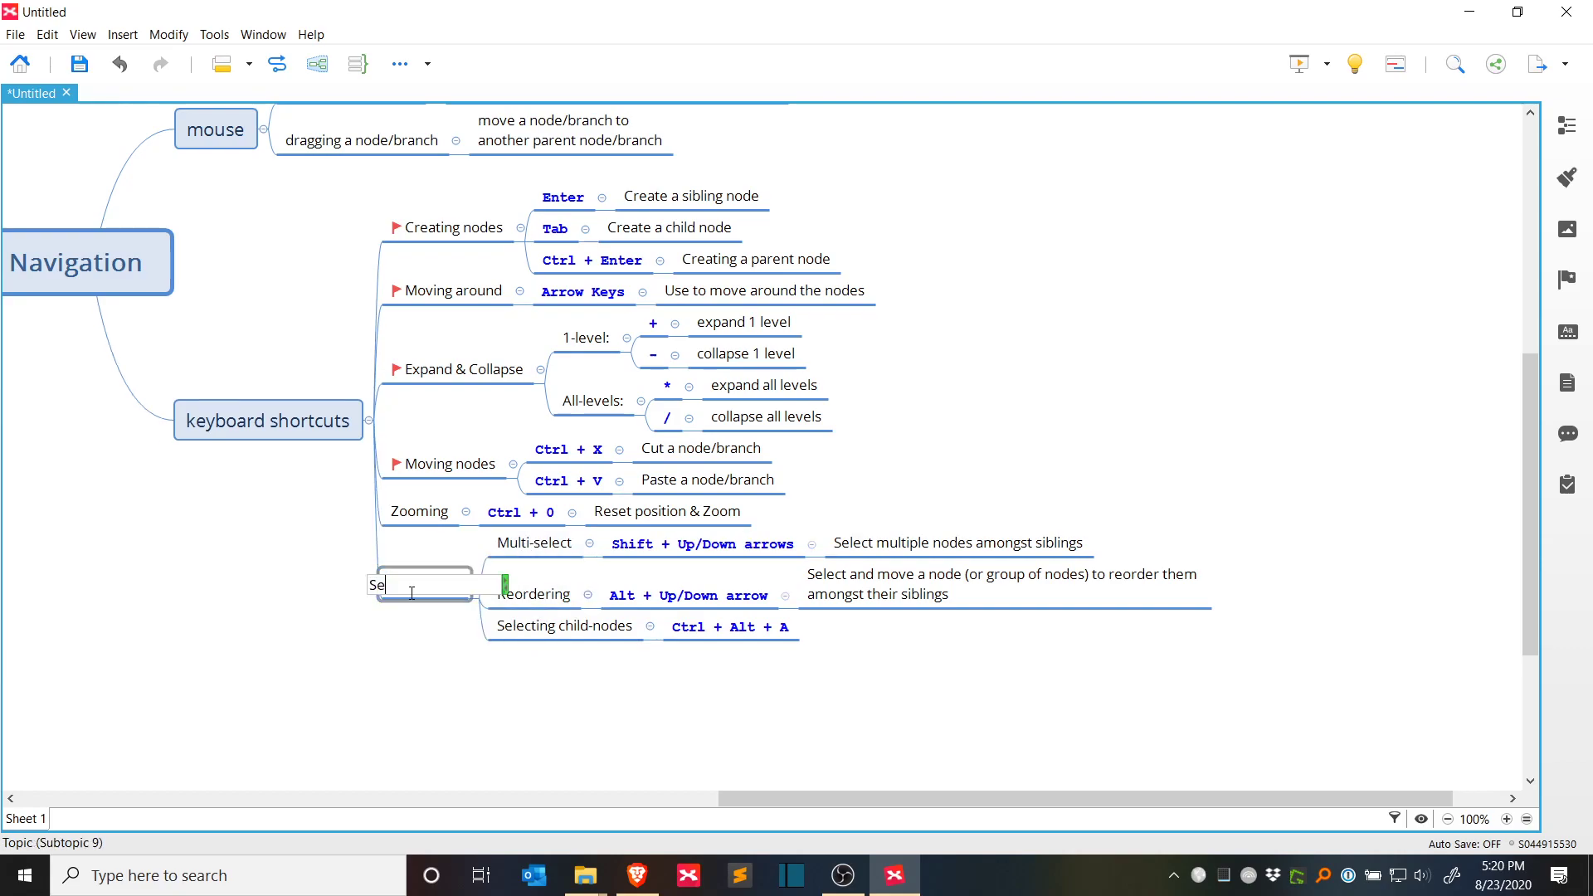
key("Return")
key("Right")
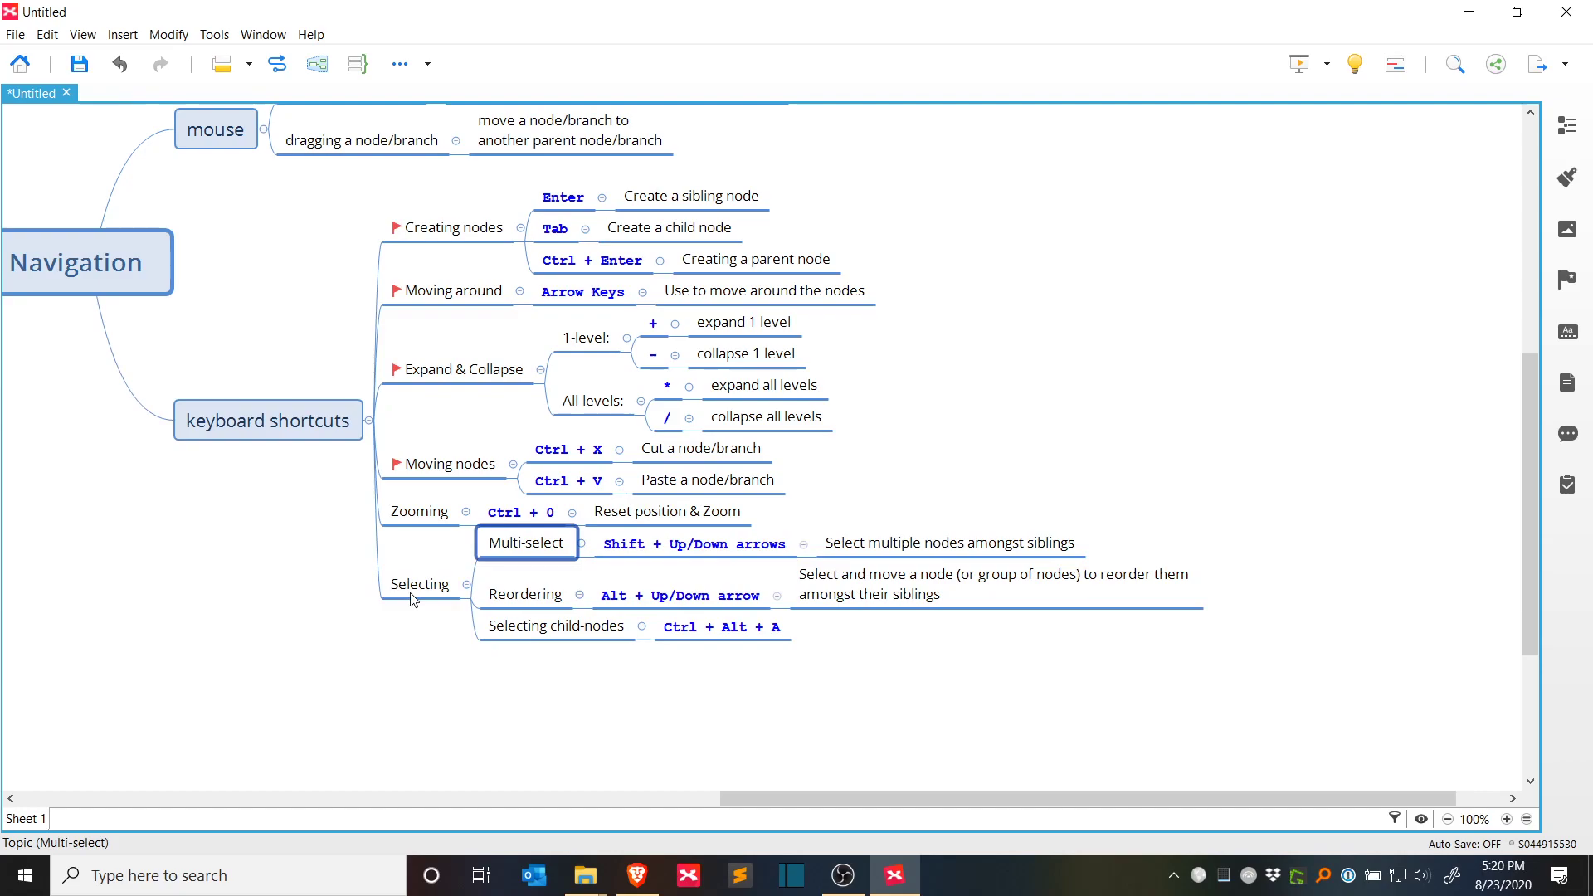
key("Down")
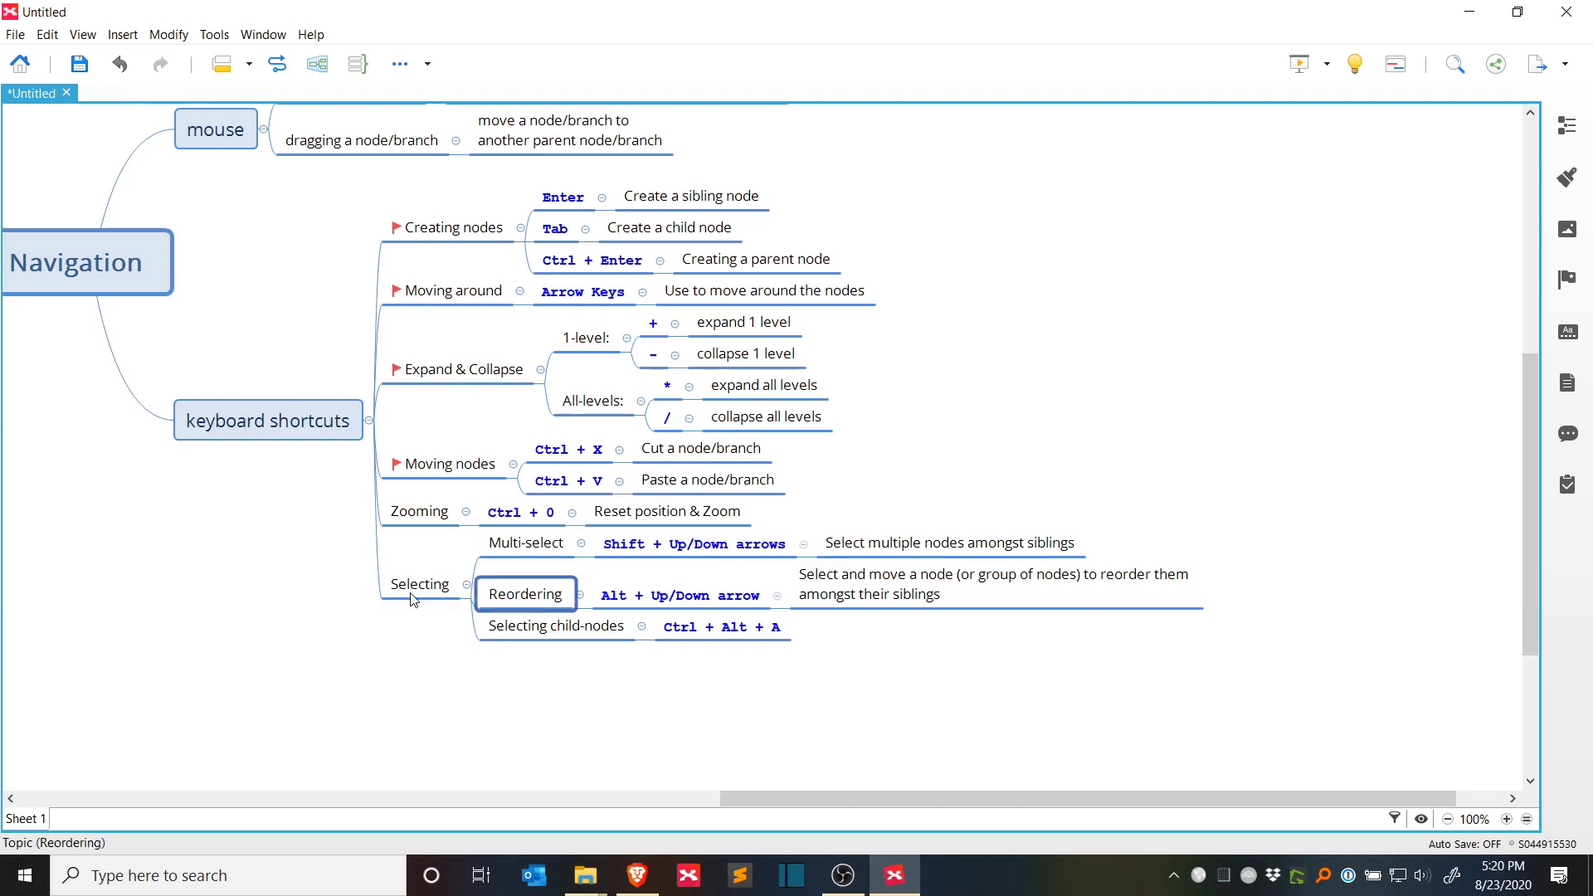
key("Left")
key("Right")
key("Down")
key("Down")
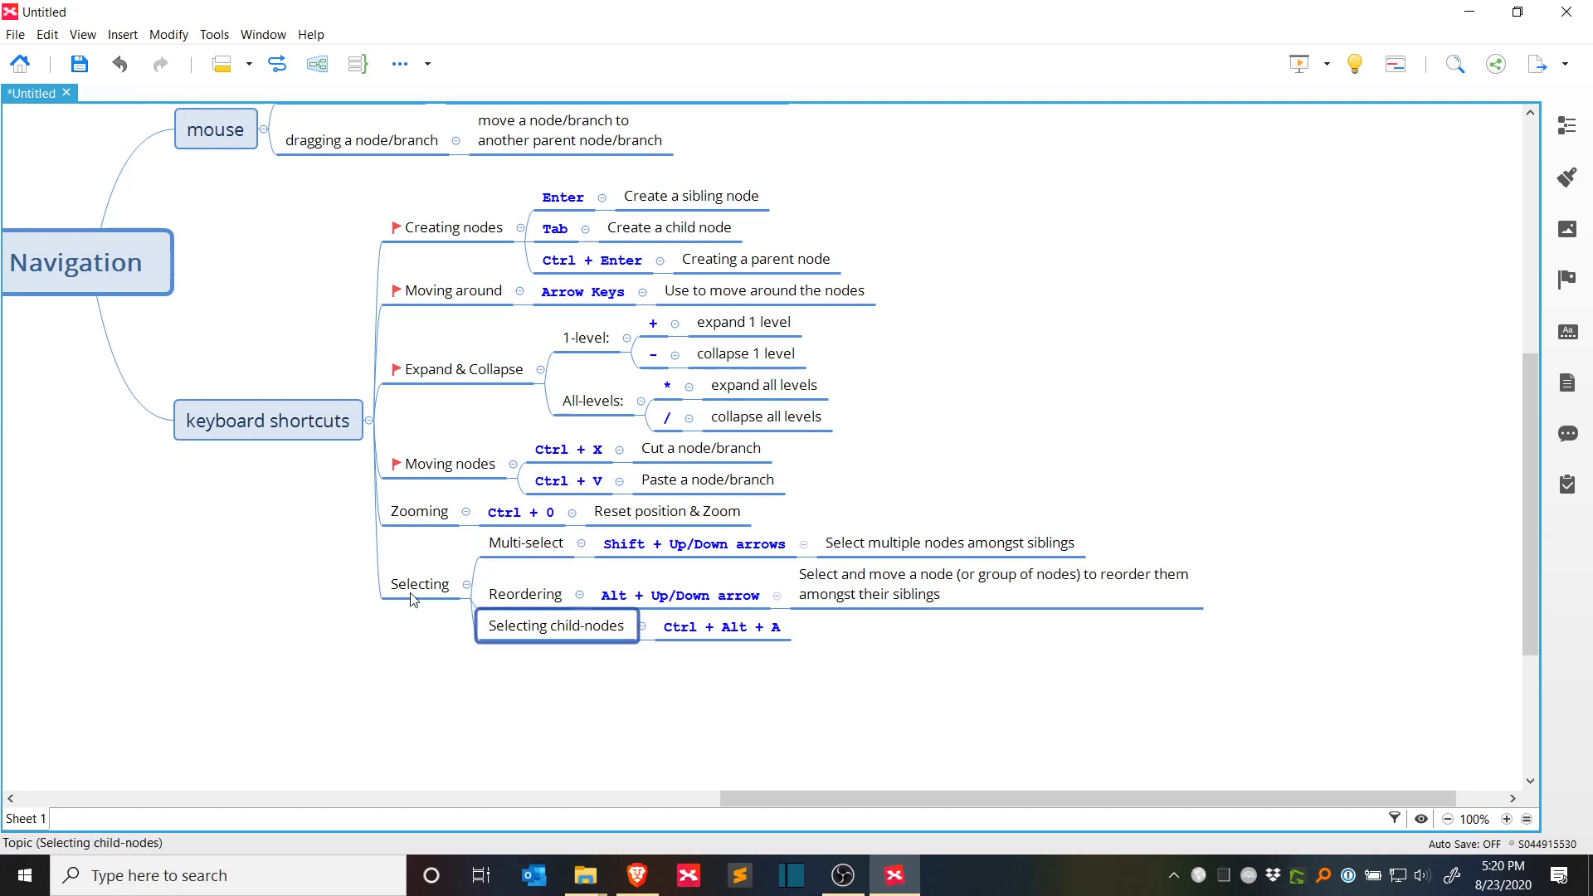
key("Left")
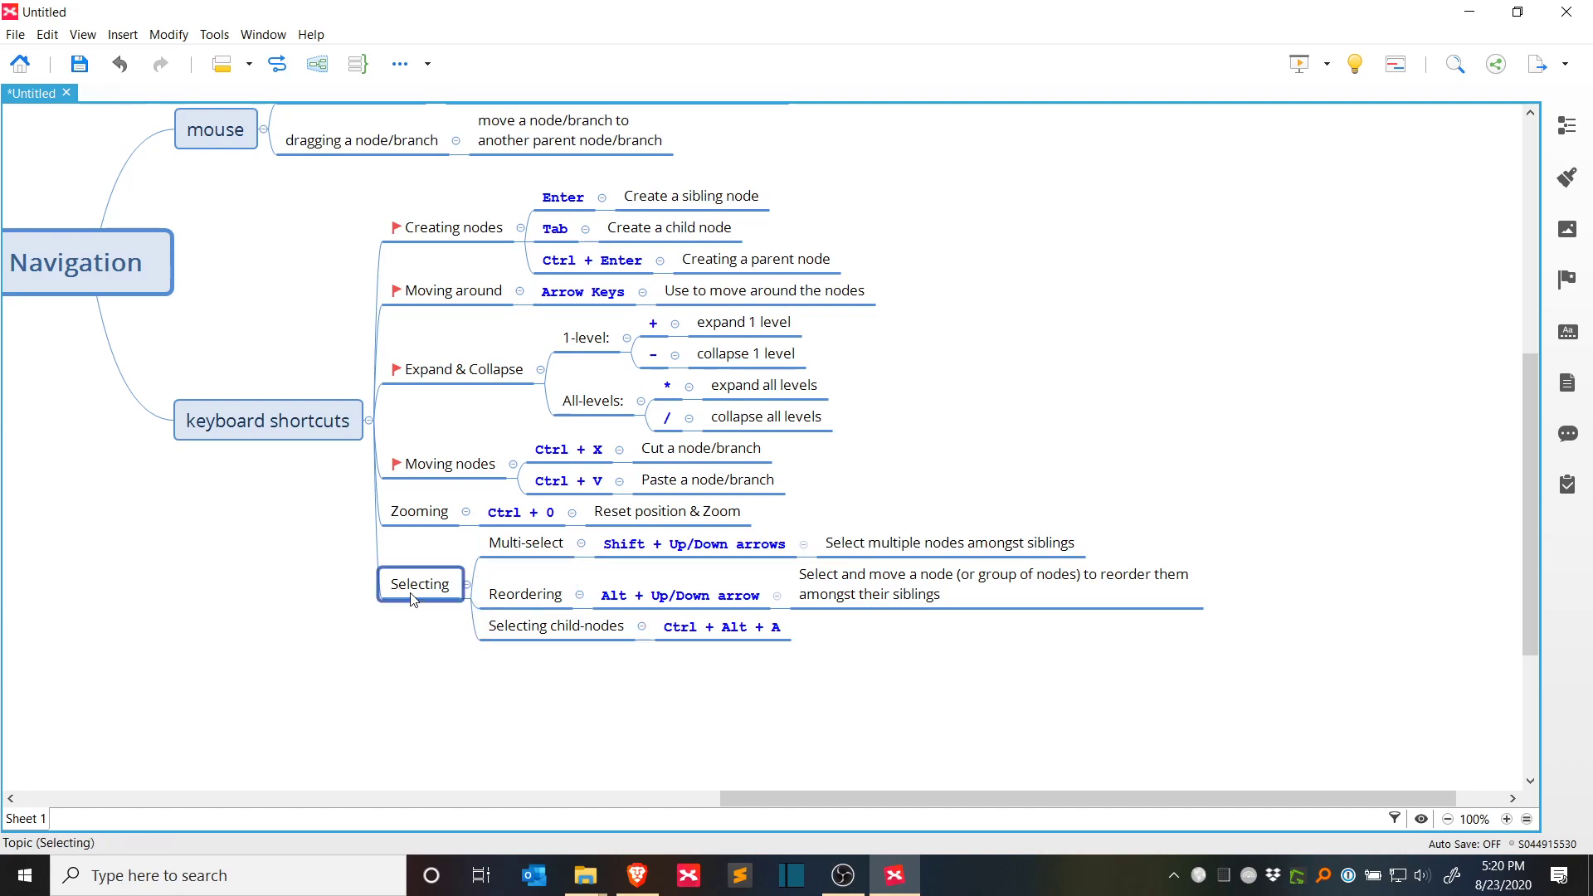
Step: Place Ctrl + Alt + A directly under Selecting and make "Selecting child-nodes" its subtopic
left_click_drag(721, 628, 665, 637)
key("Home")
left_click_drag(876, 728, 259, 537)
Step: Reword the Ctrl + Alt + A description as "Select child-nodes"
double_click(764, 617)
key("End")
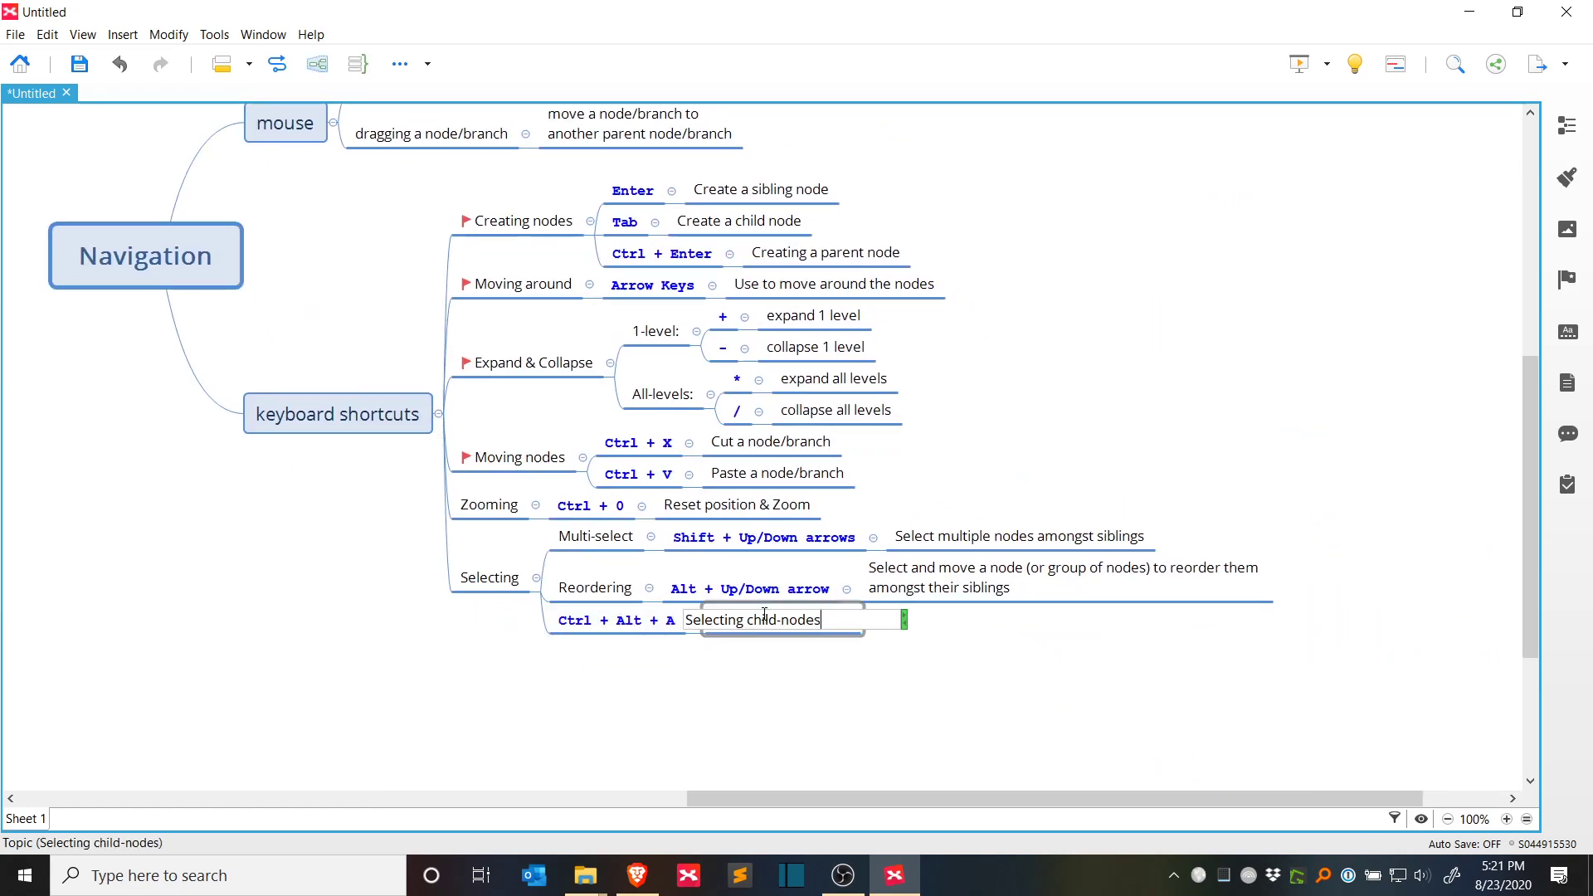
key("Left")
key("Left")
key("Left")
key("Left")
key("Left")
key("Left")
key("Left")
key("Left")
key("Left")
key("Left")
key("Left")
key("BackSpace")
key("BackSpace")
key("BackSpace")
key("BackSpace")
type("t")
key("BackSpace")
key("Return")
left_click(629, 741)
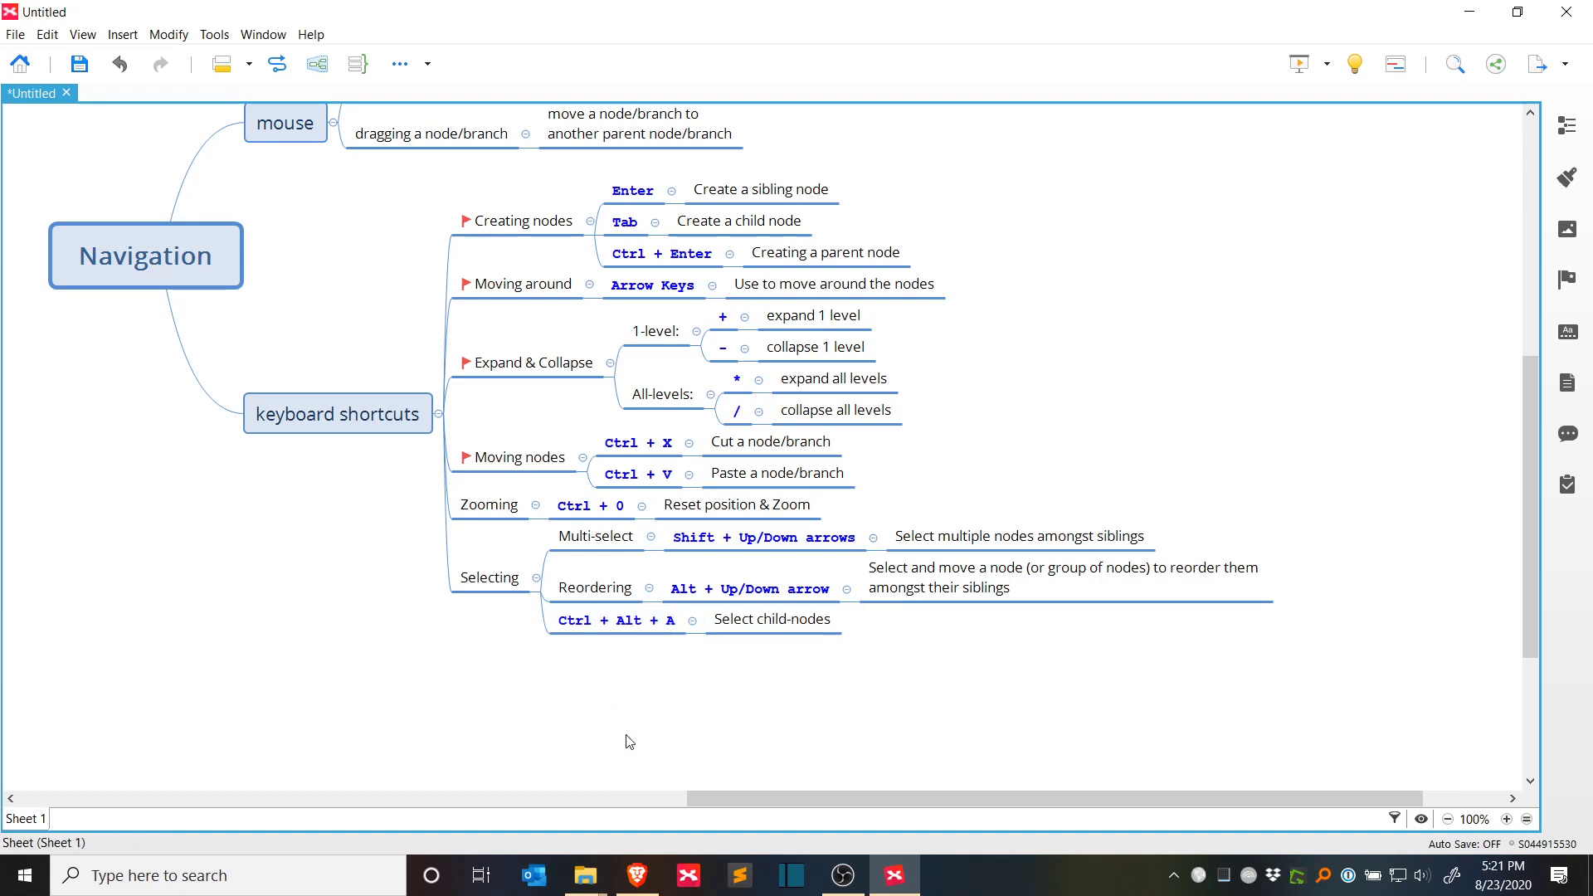
Step: Move Alt + Up/Down arrow directly under Selecting and place the Reordering topic beneath it, above its description
left_click_drag(730, 618, 508, 613)
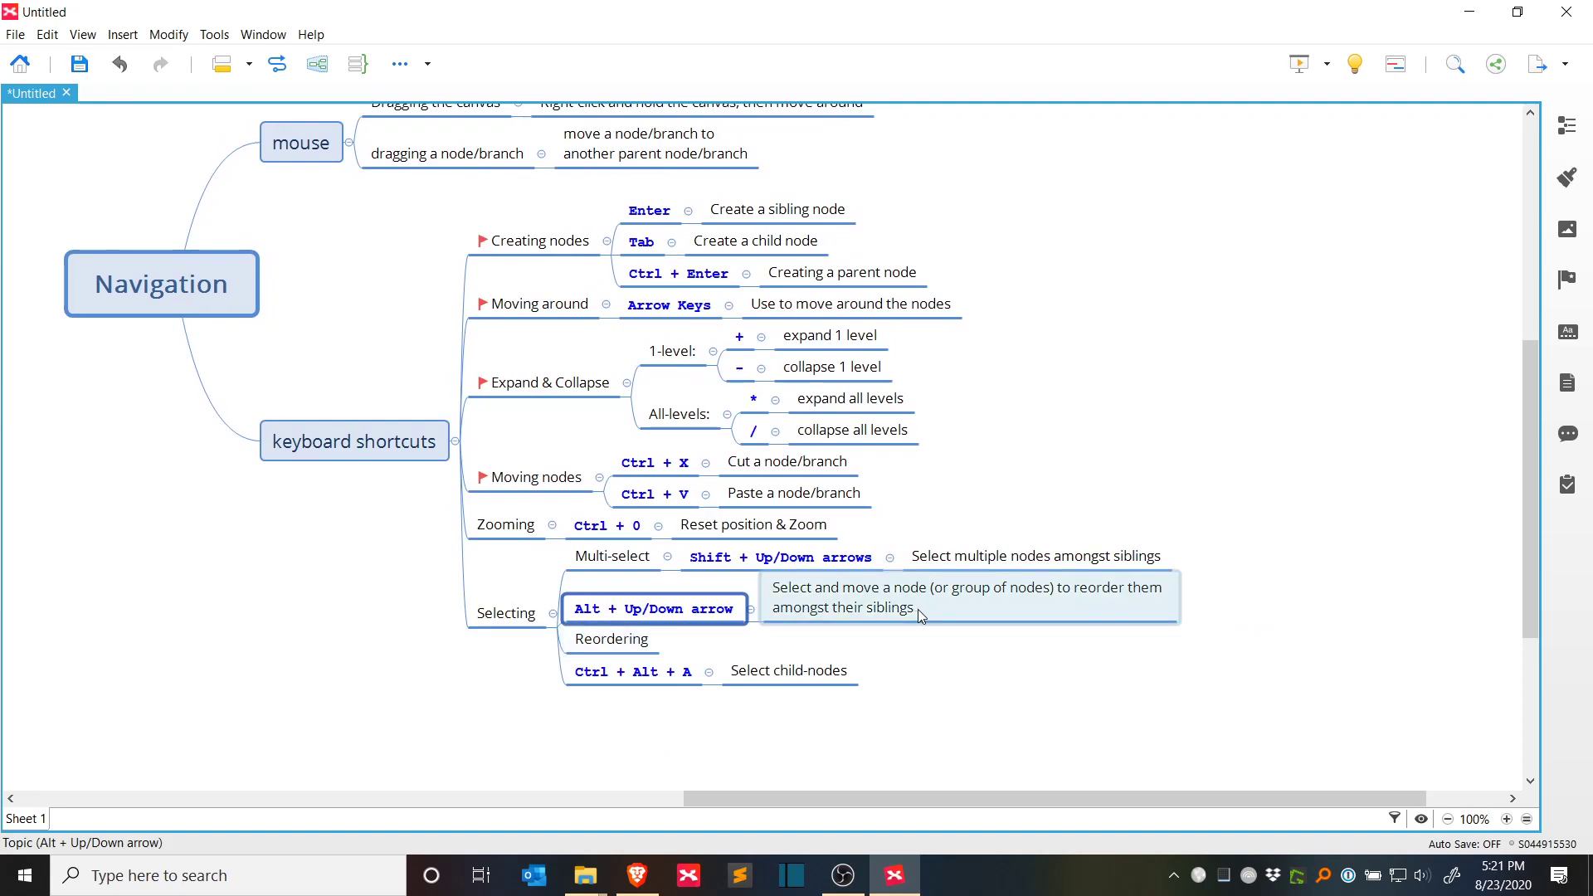
left_click_drag(611, 639, 818, 621)
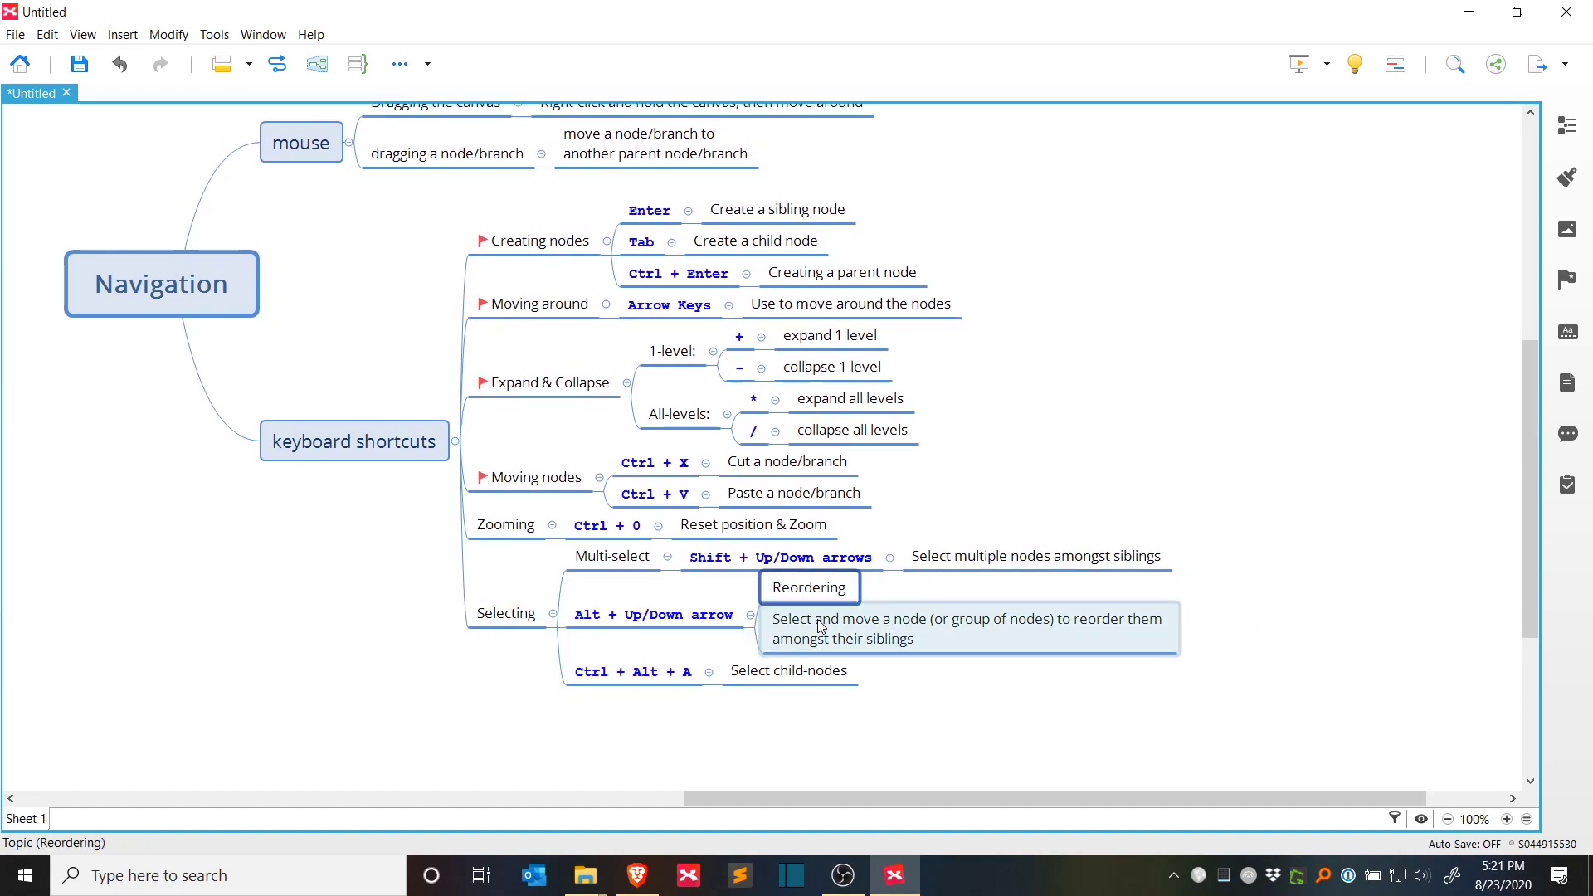
left_click(820, 626)
key("Left")
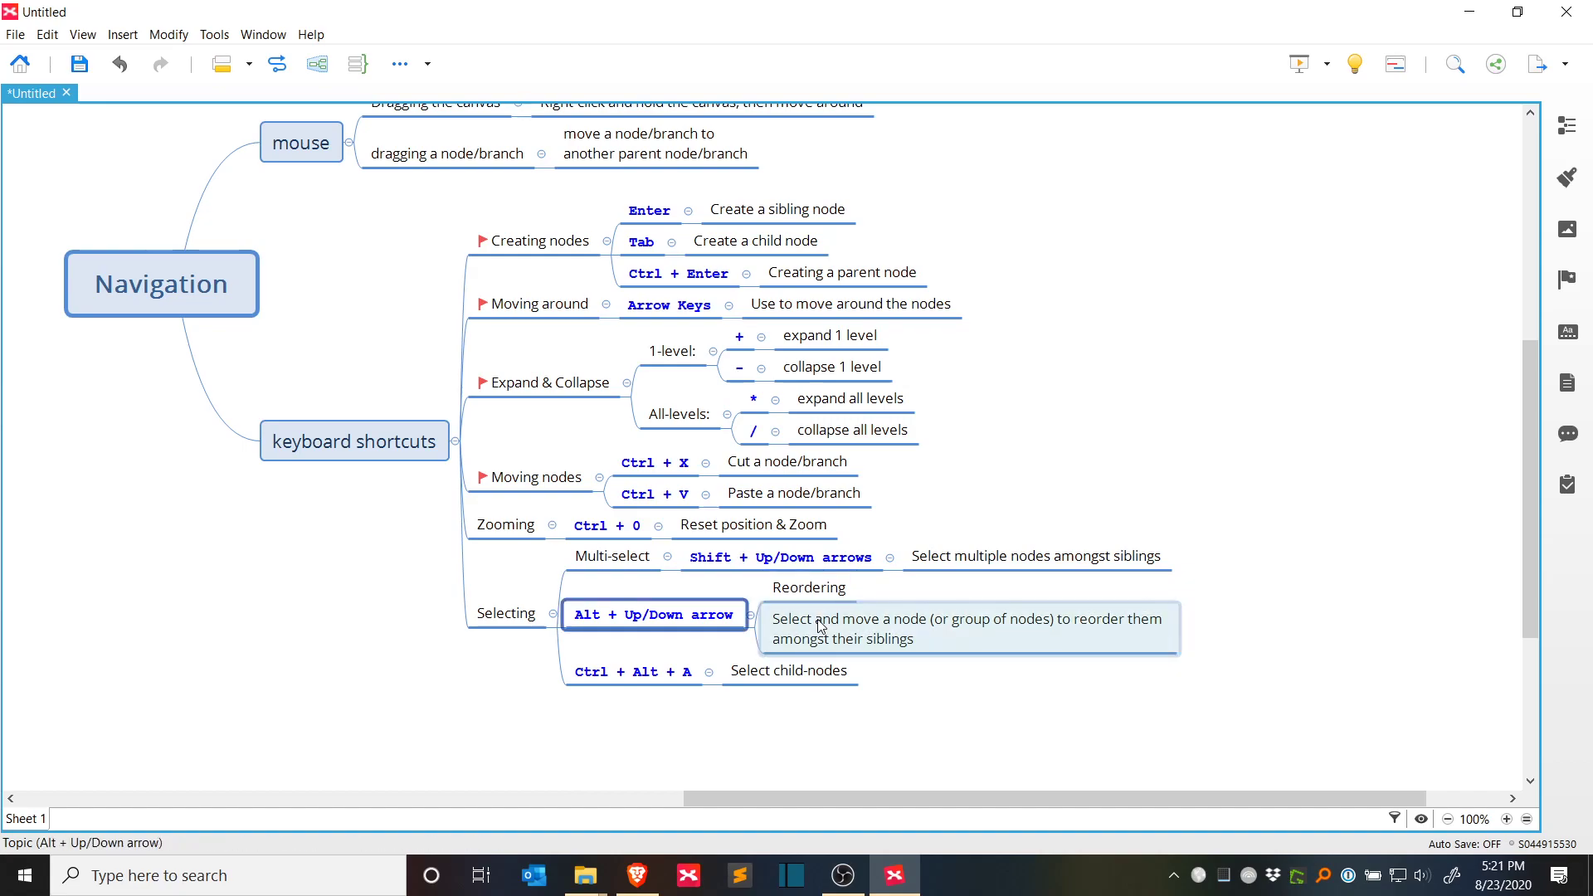
Step: Reword the Alt + Up/Down arrow description as "Reorder a node (or group of nodes) amongst their siblings" and delete the Reordering topic
left_click(871, 626)
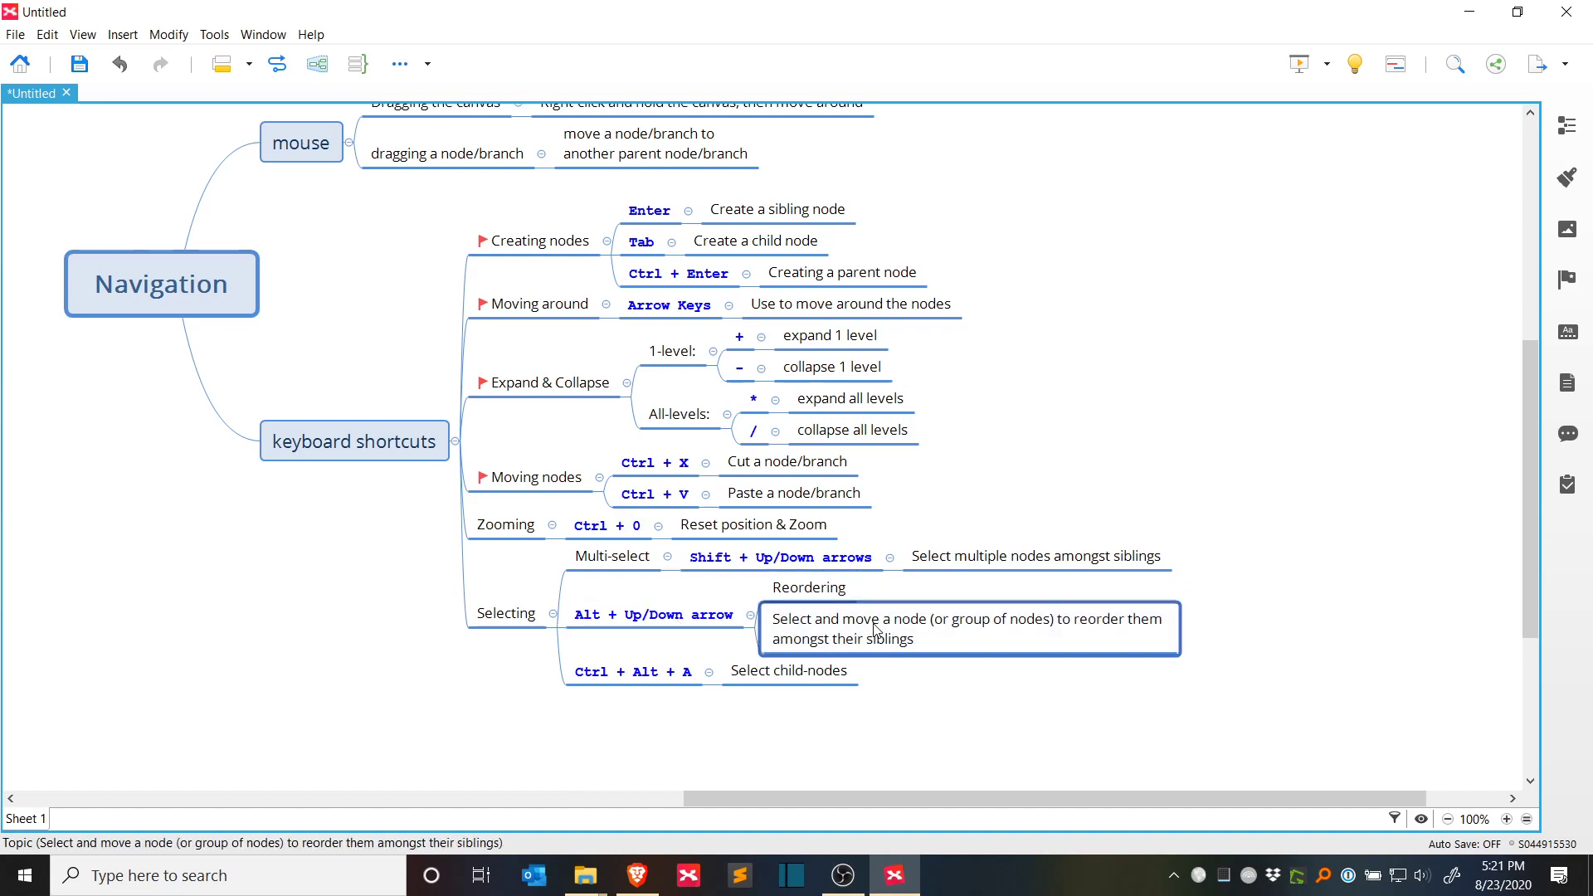
double_click(884, 613)
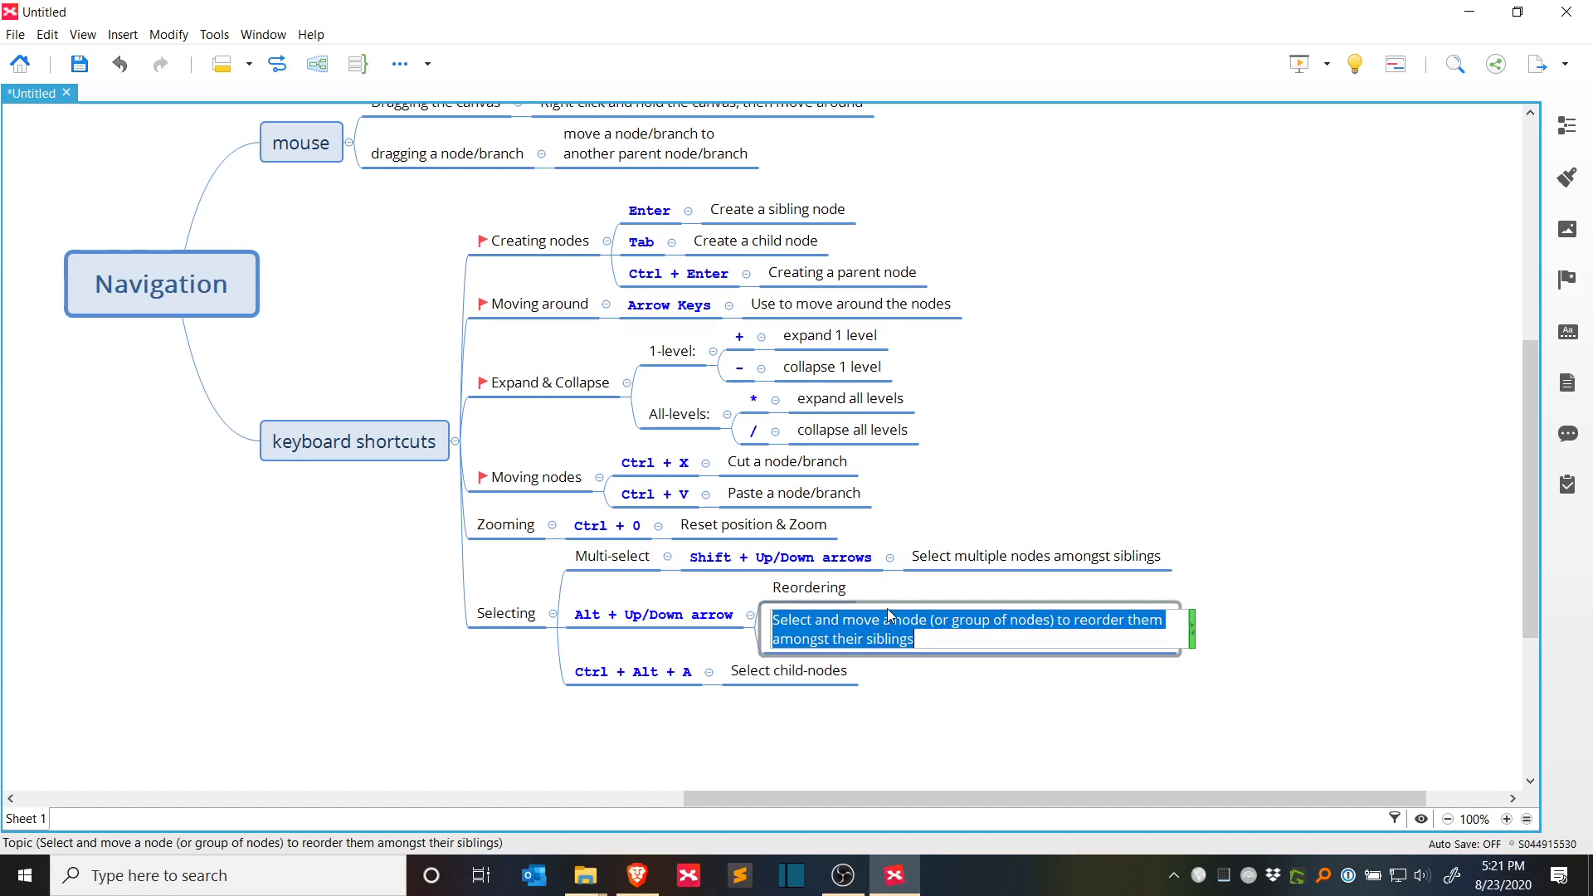
left_click(888, 615)
key("shift+Home")
type("Reorder a")
key("ctrl+Right")
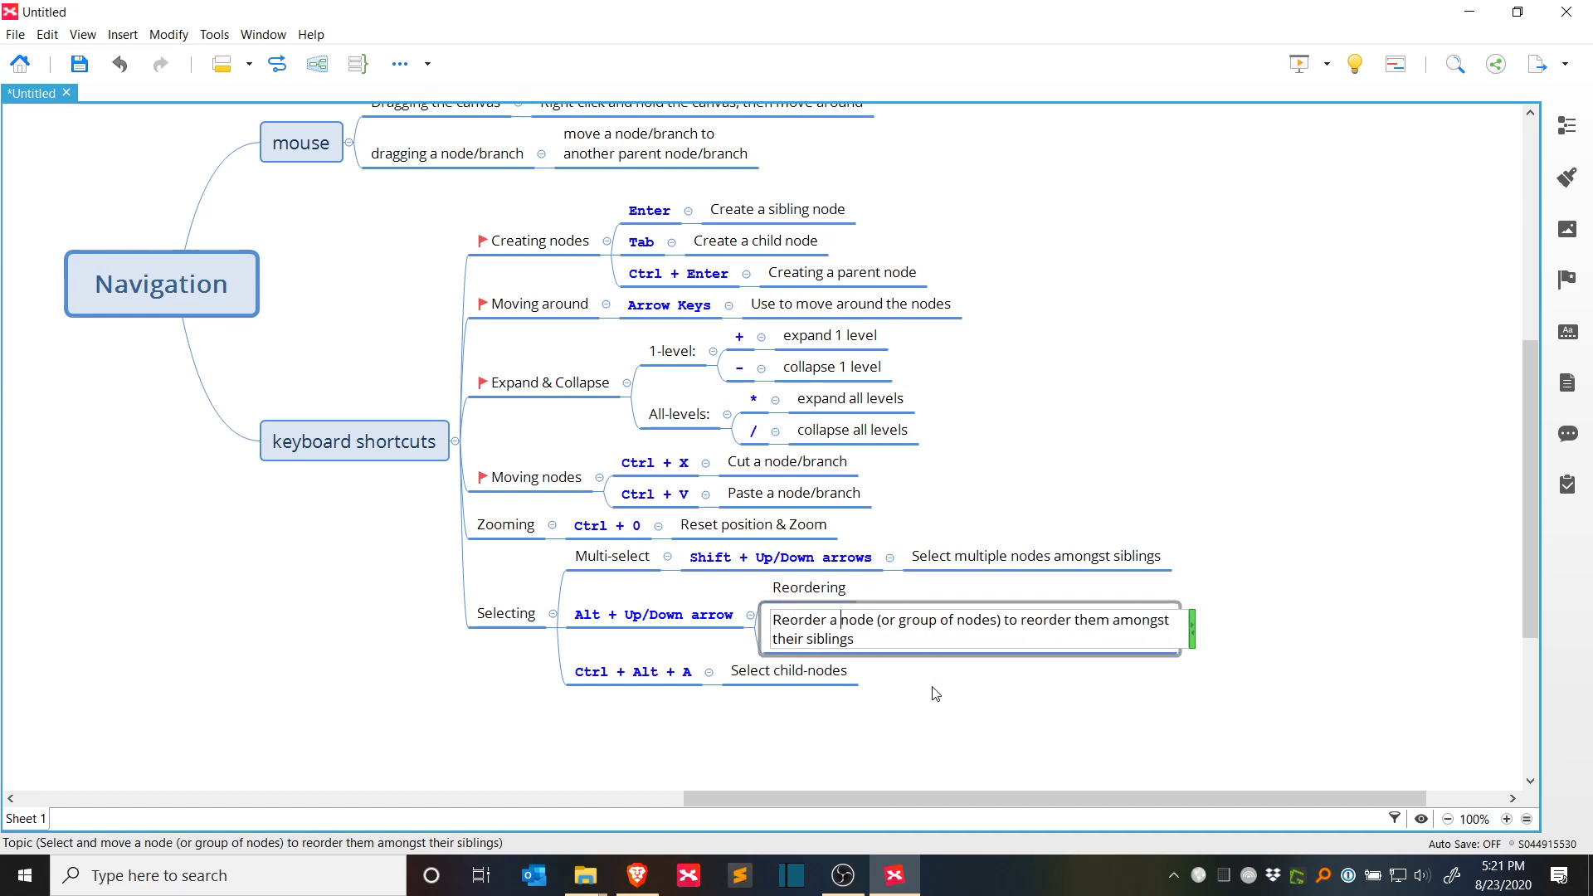
key("ctrl+shift+Right")
key("ctrl+shift+Right")
key("Right")
key("ctrl+shift+Right")
key("ctrl+shift+Right")
key("ctrl+shift+Right")
key("Delete")
key("Return")
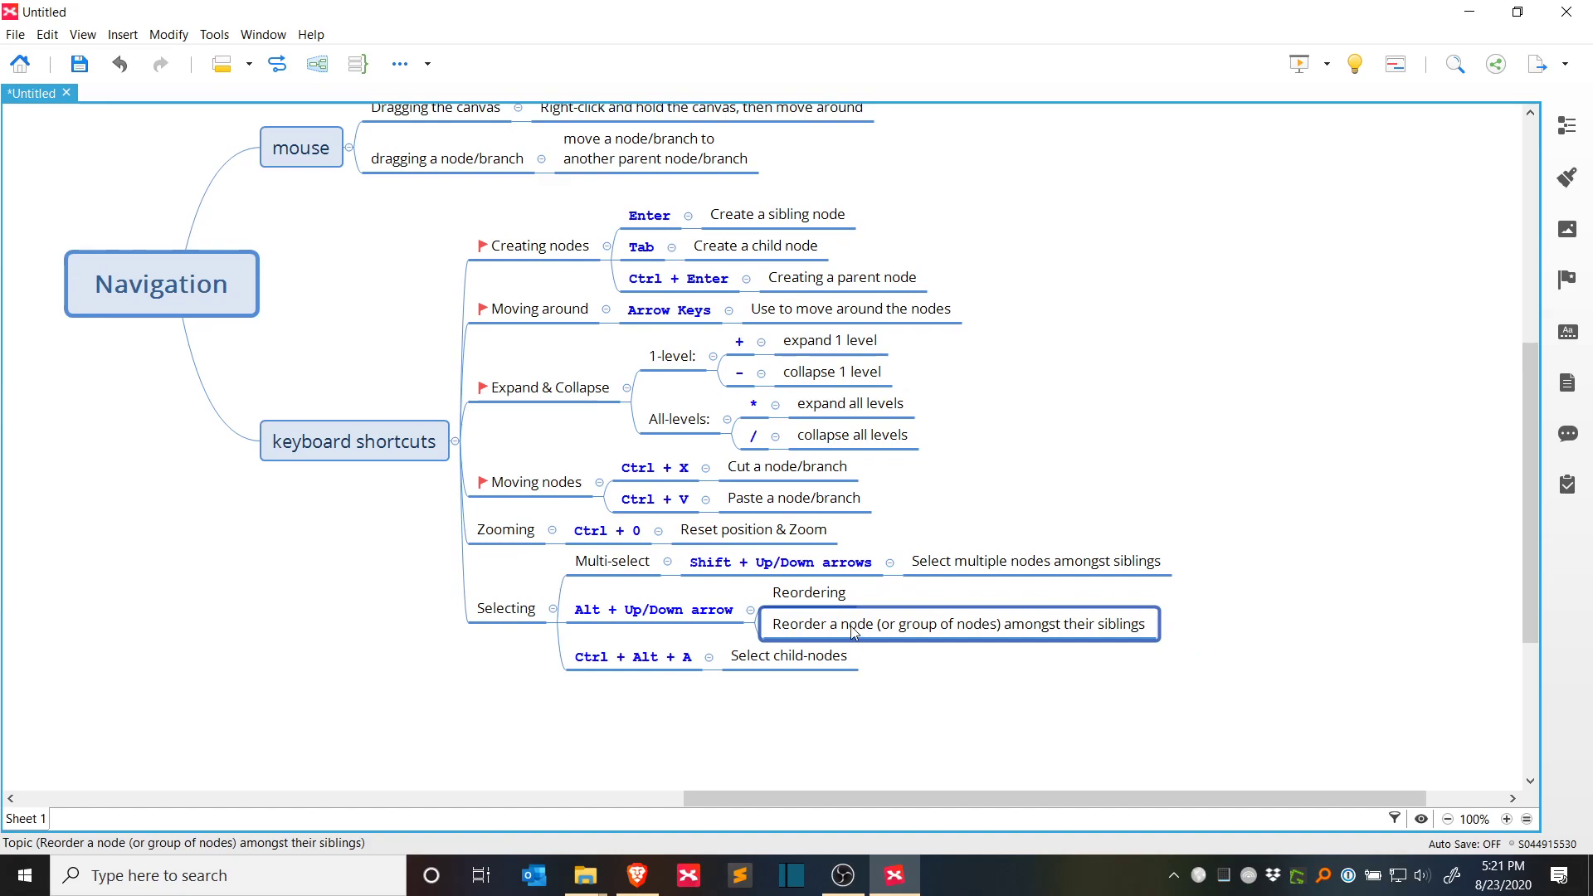
left_click(819, 605)
key("Delete")
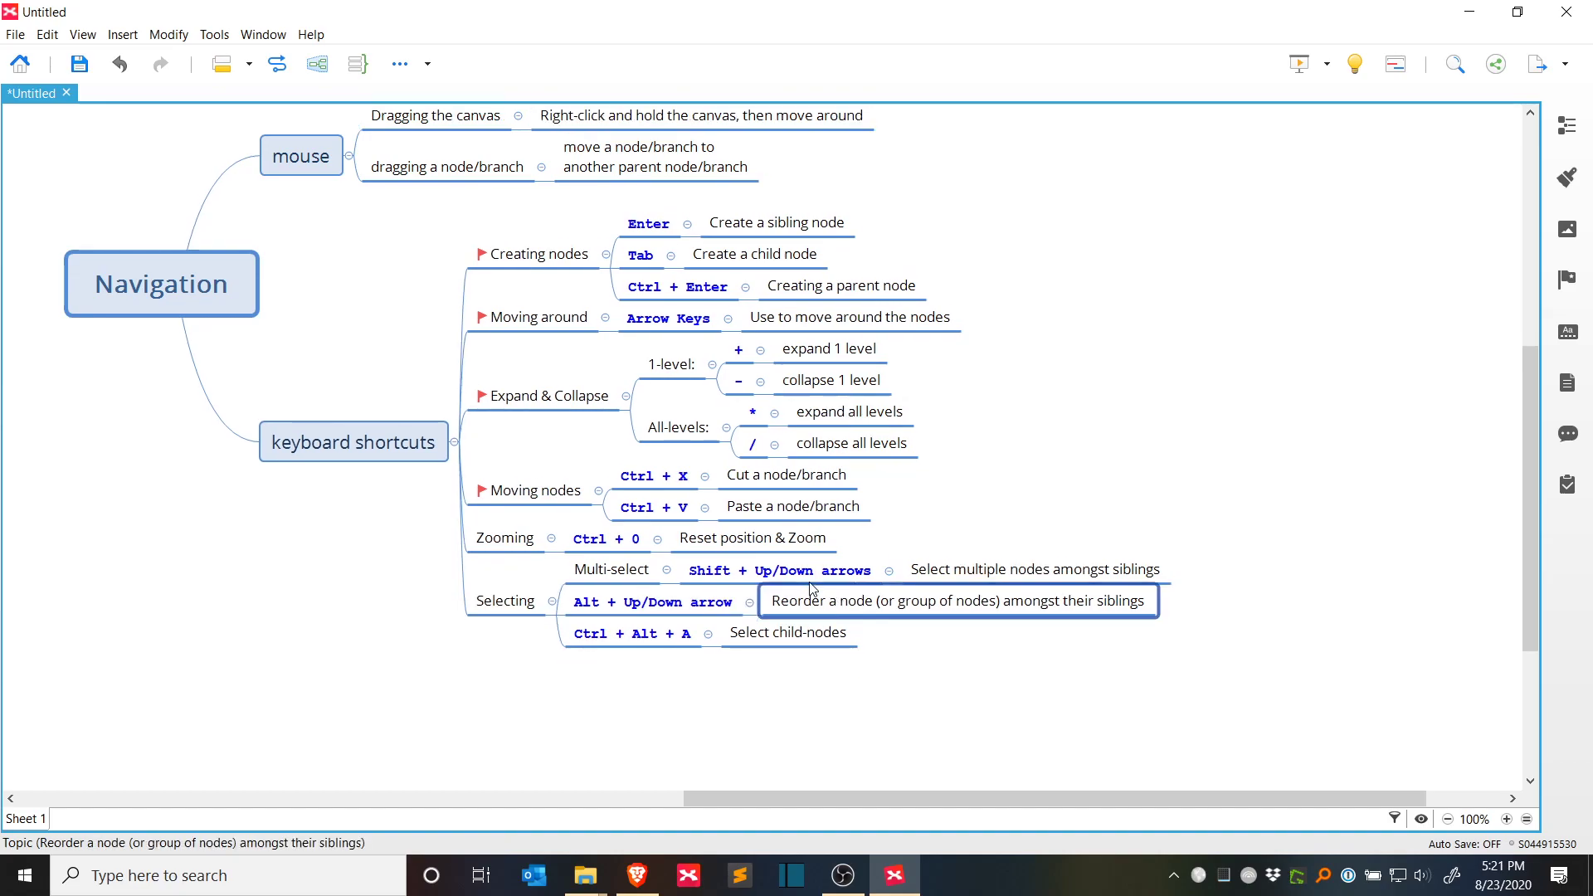
Step: Move Shift + Up/Down arrows directly under Selecting and delete the Multi-select topic
left_click_drag(722, 571, 514, 601)
left_click(614, 560)
key("Delete")
mouse_move(644, 735)
left_mouse_down()
mouse_move(578, 702)
mouse_move(643, 728)
left_mouse_up()
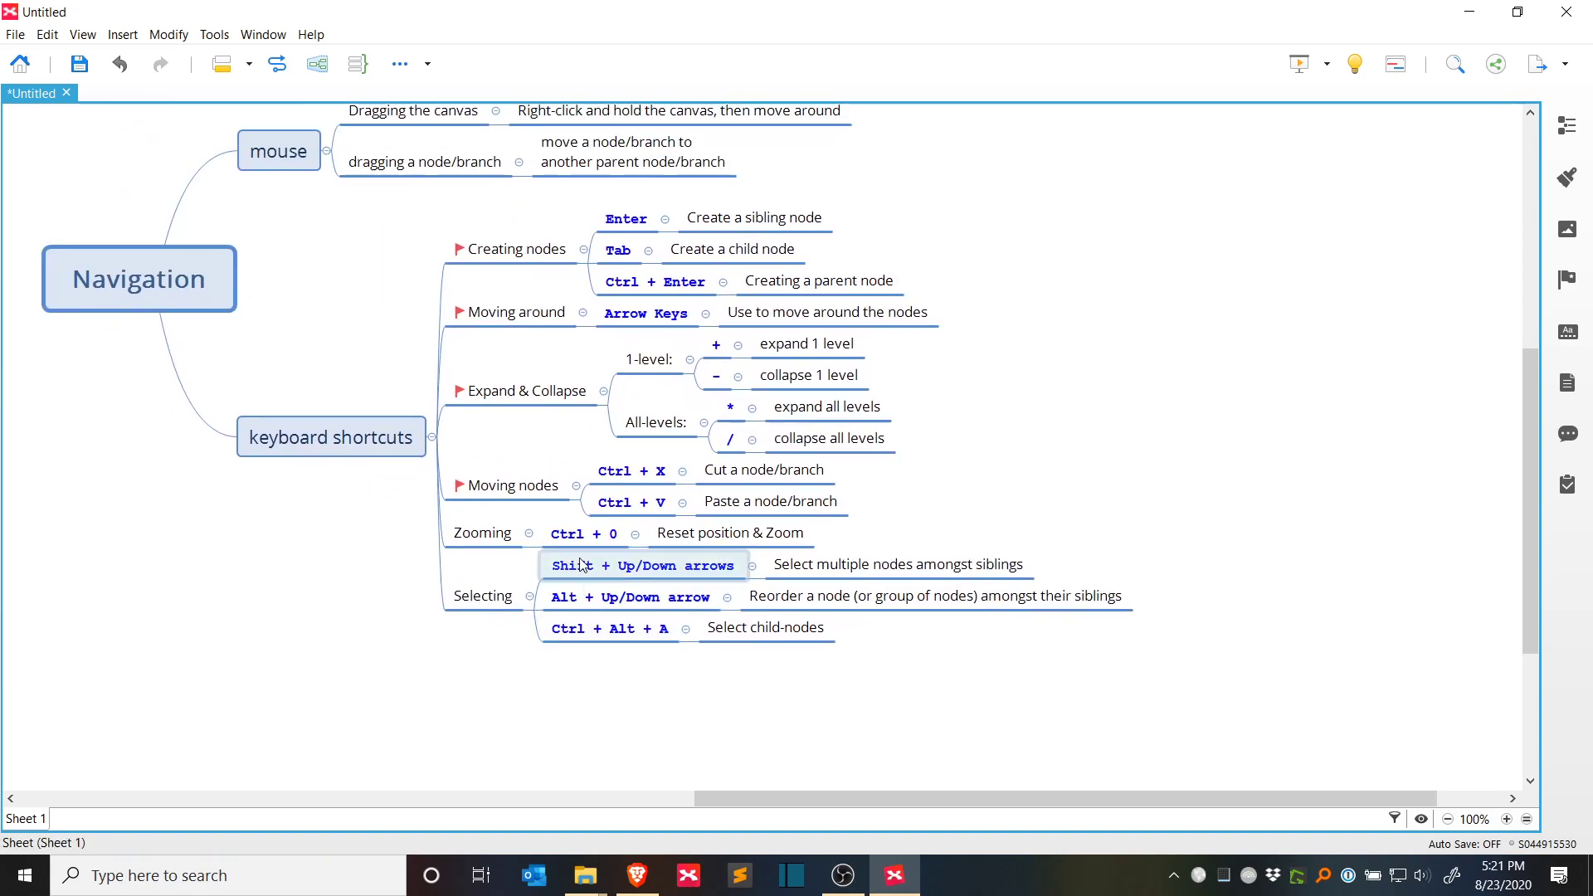
left_click(580, 563)
left_click(806, 562)
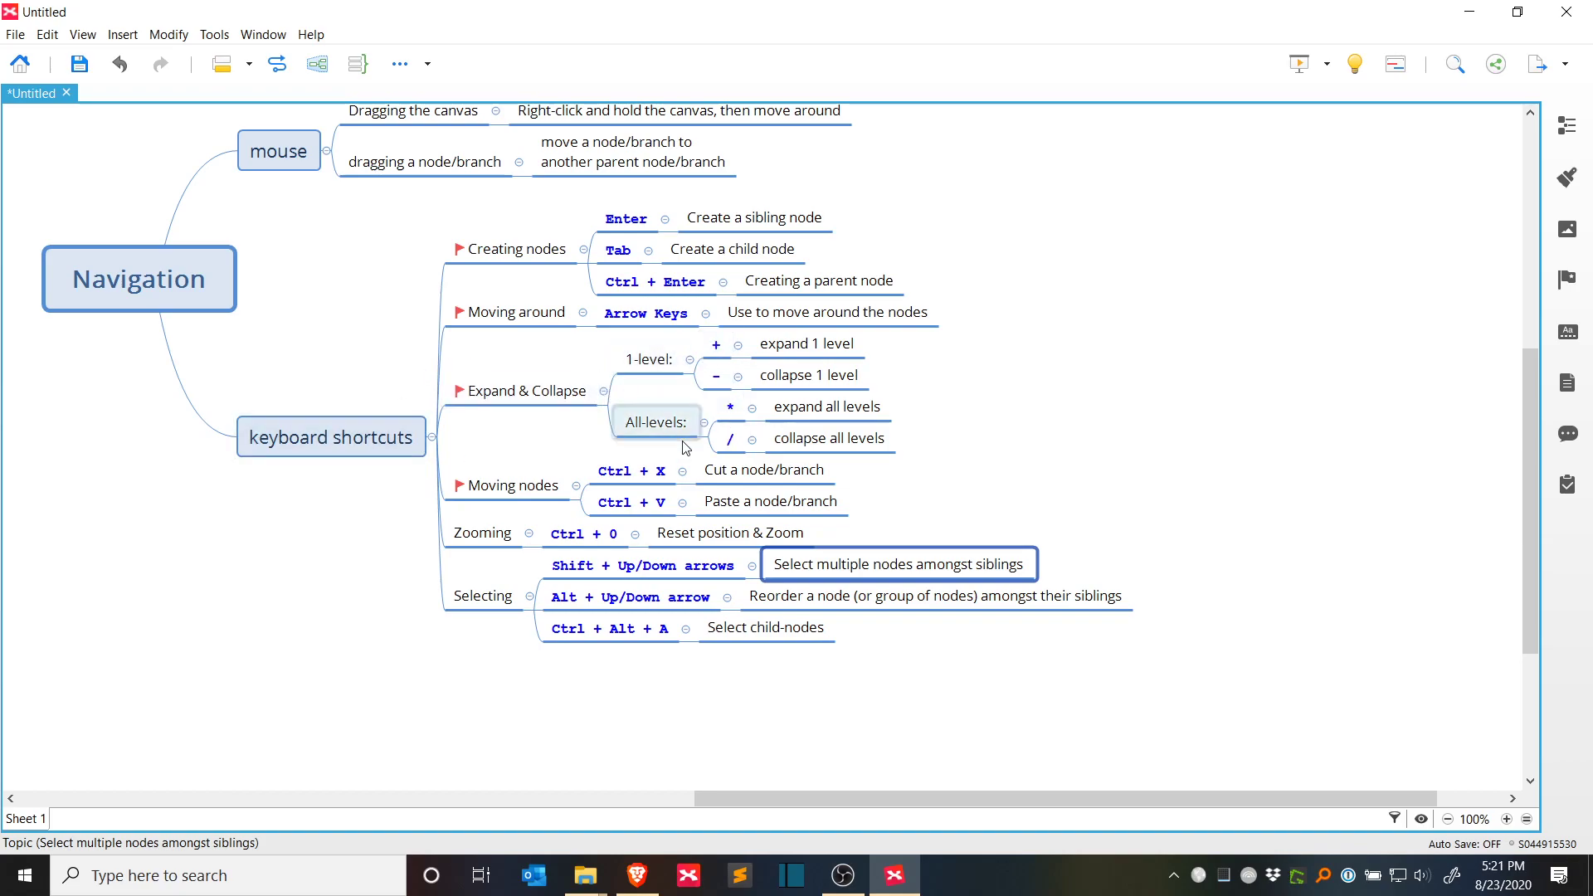
Step: Cut the +, -, * and / topics together from the two level topics under Expand & Collapse
left_click_drag(516, 391, 521, 395)
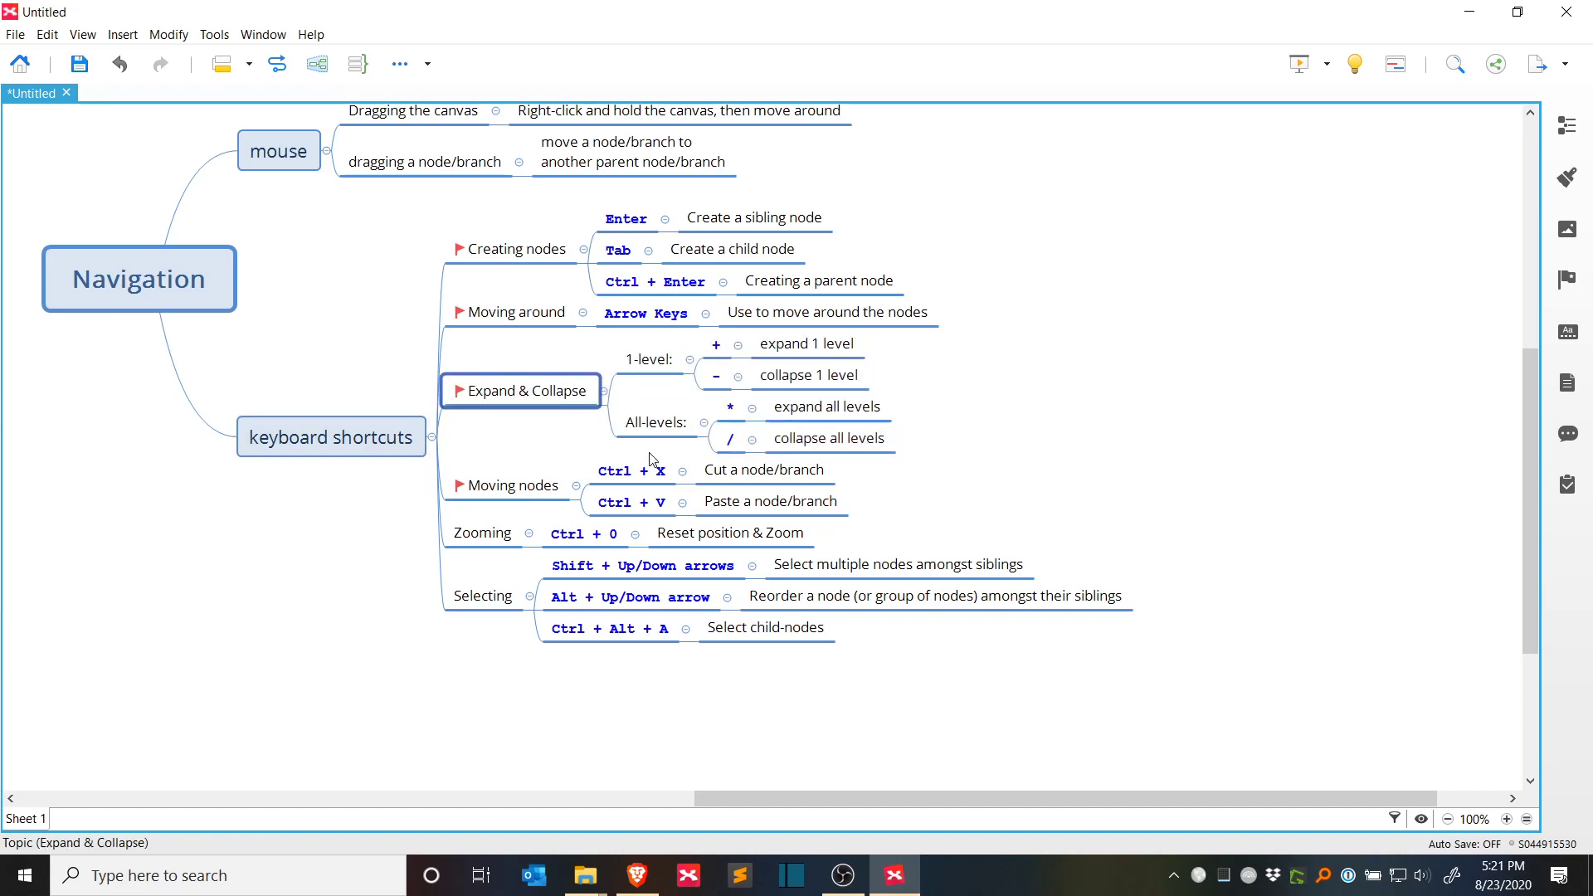
key("ctrl+alt+a")
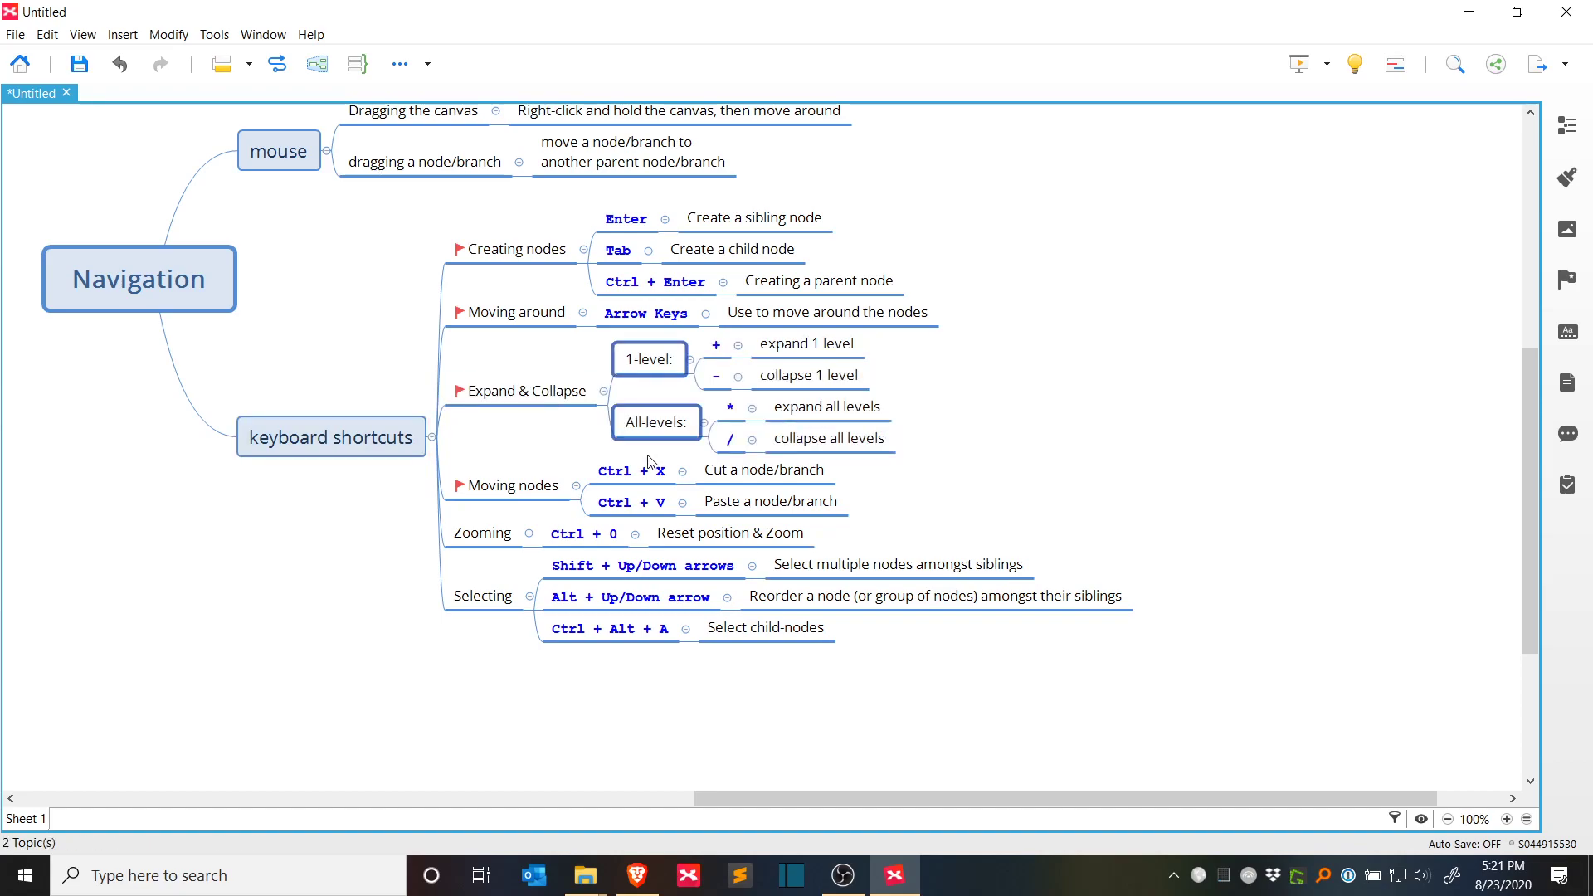
key("ctrl+alt+a")
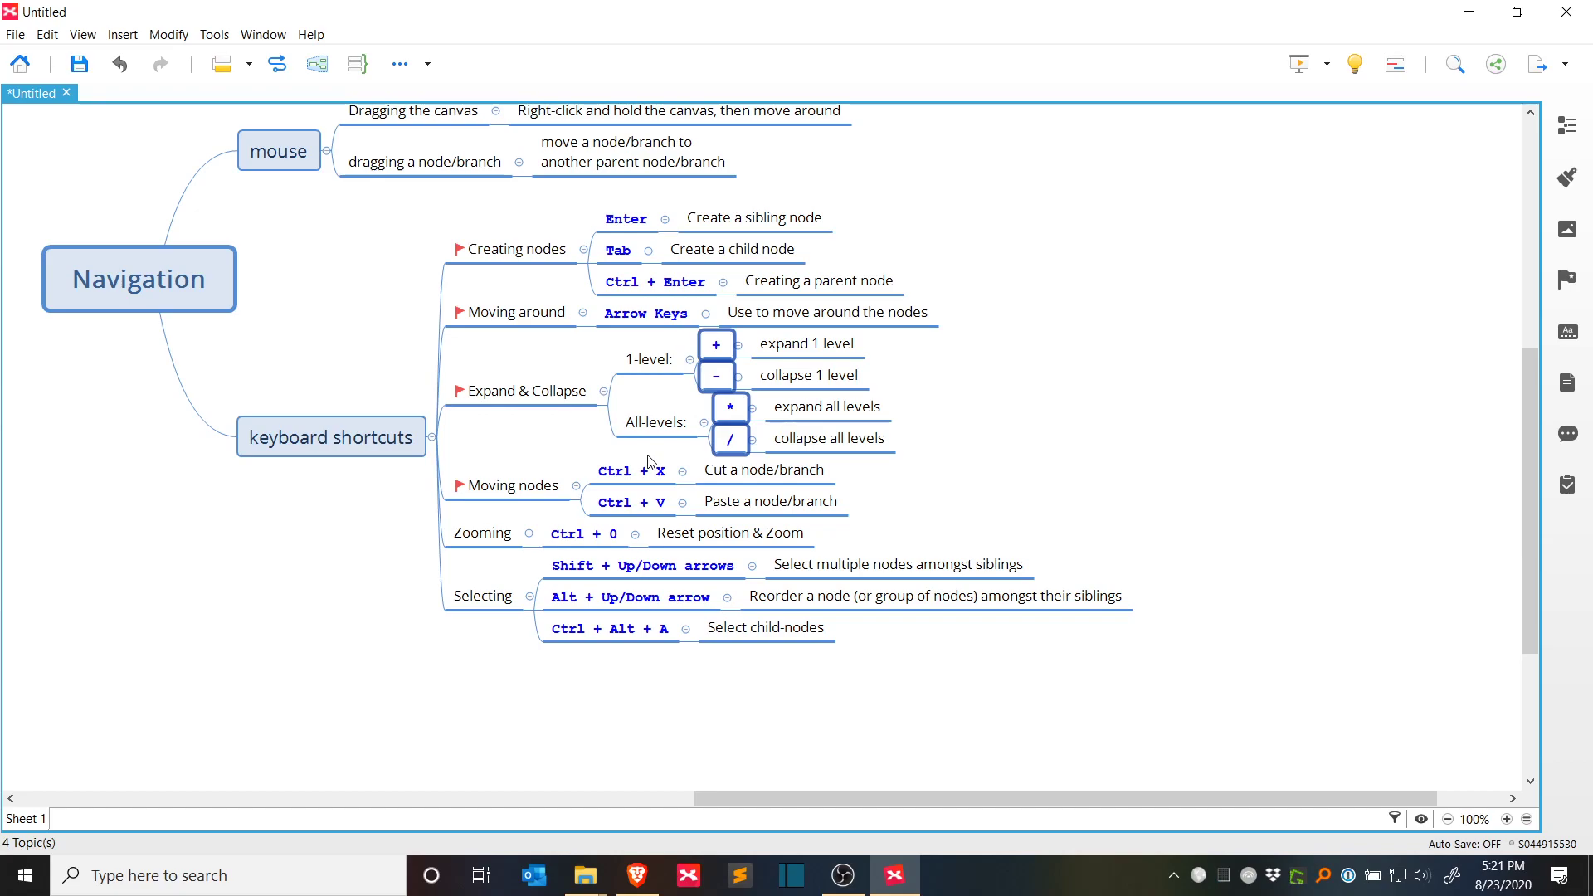
key("minus")
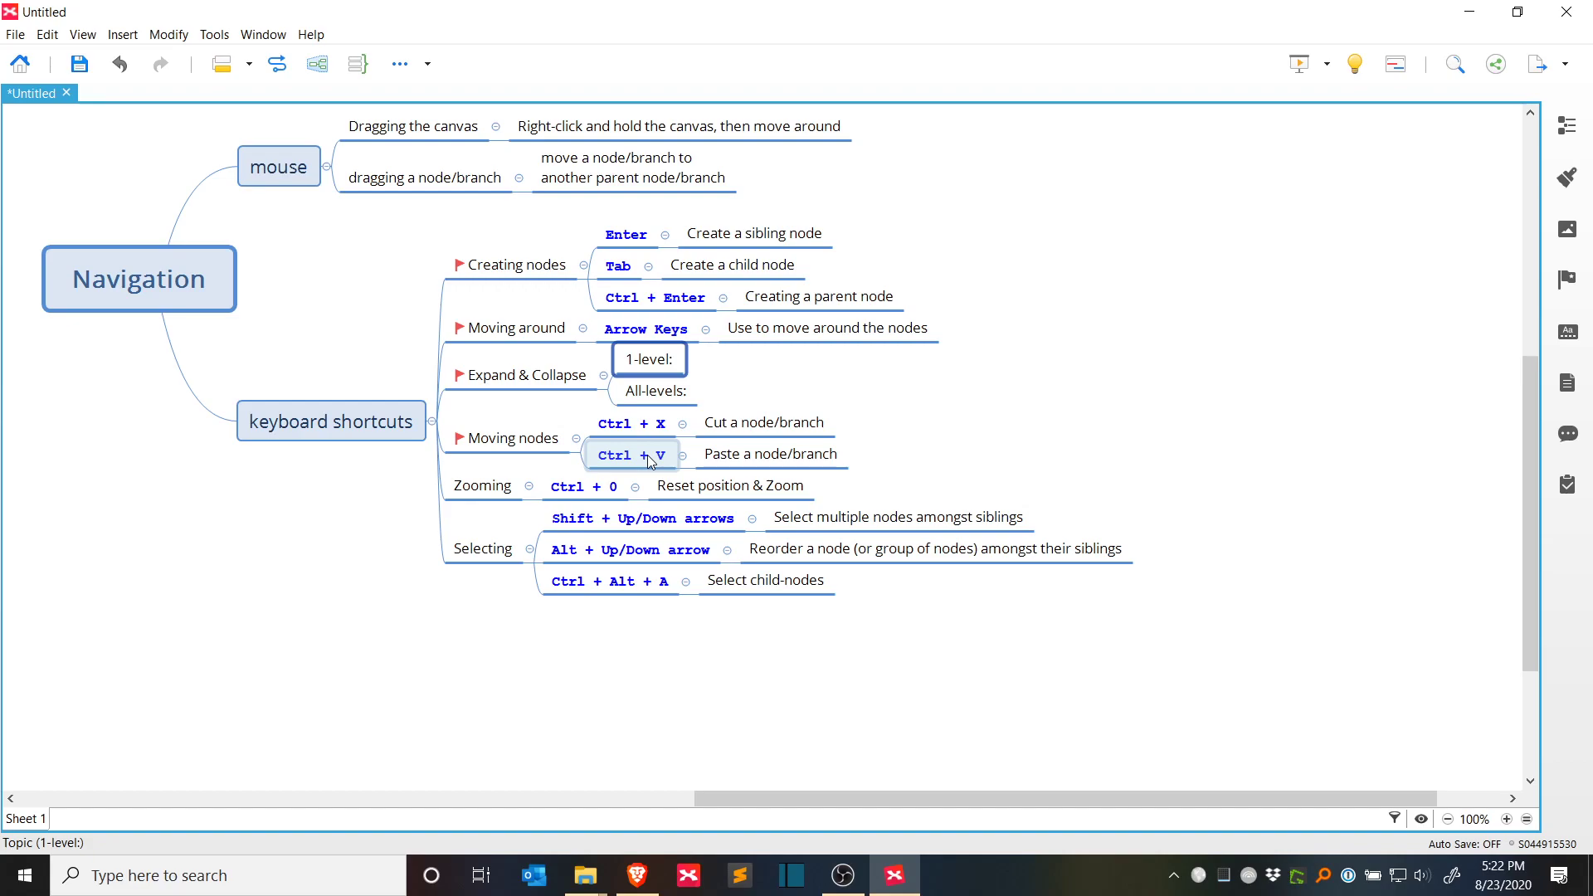
Step: Delete the 1-level and All-levels topics and paste the cut shortcut topics directly under Expand & Collapse
key("shift+Down")
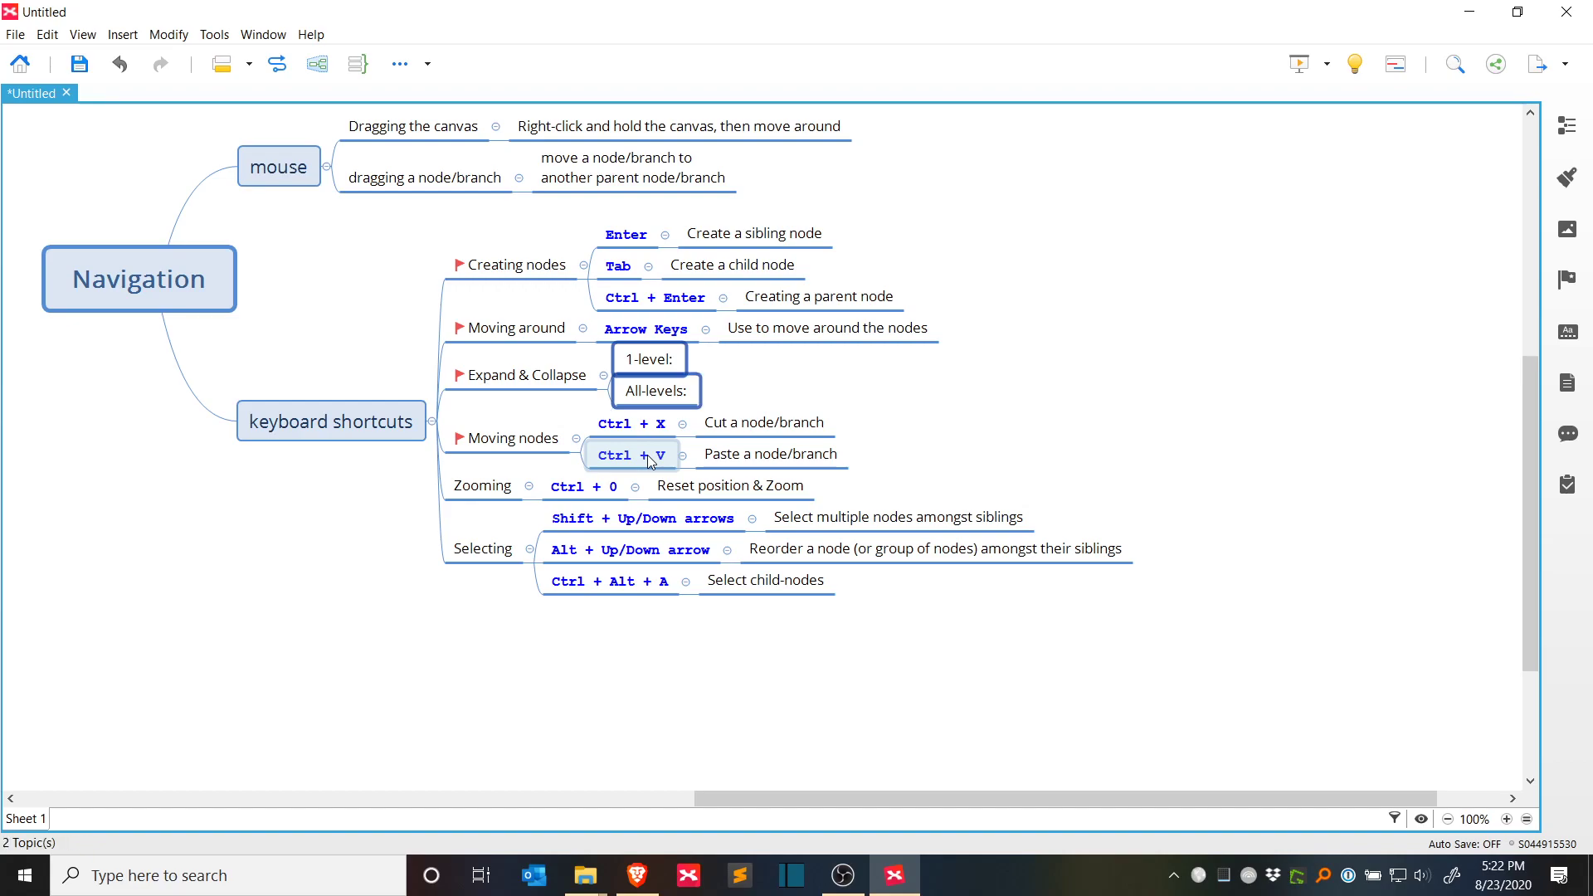
key("Left")
key("minus")
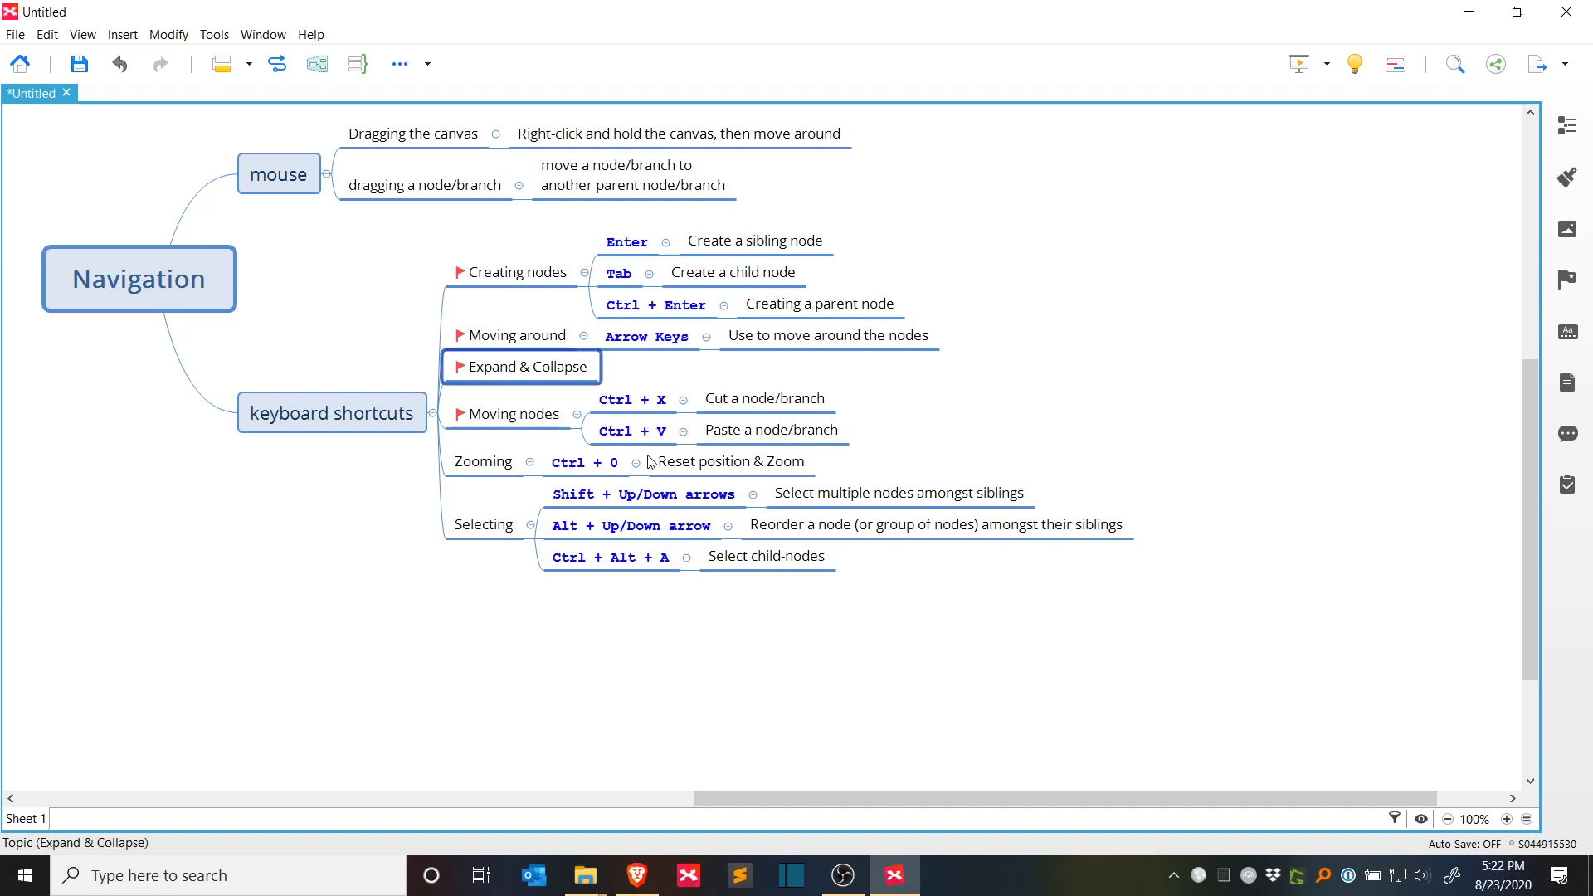
key("ctrl+v")
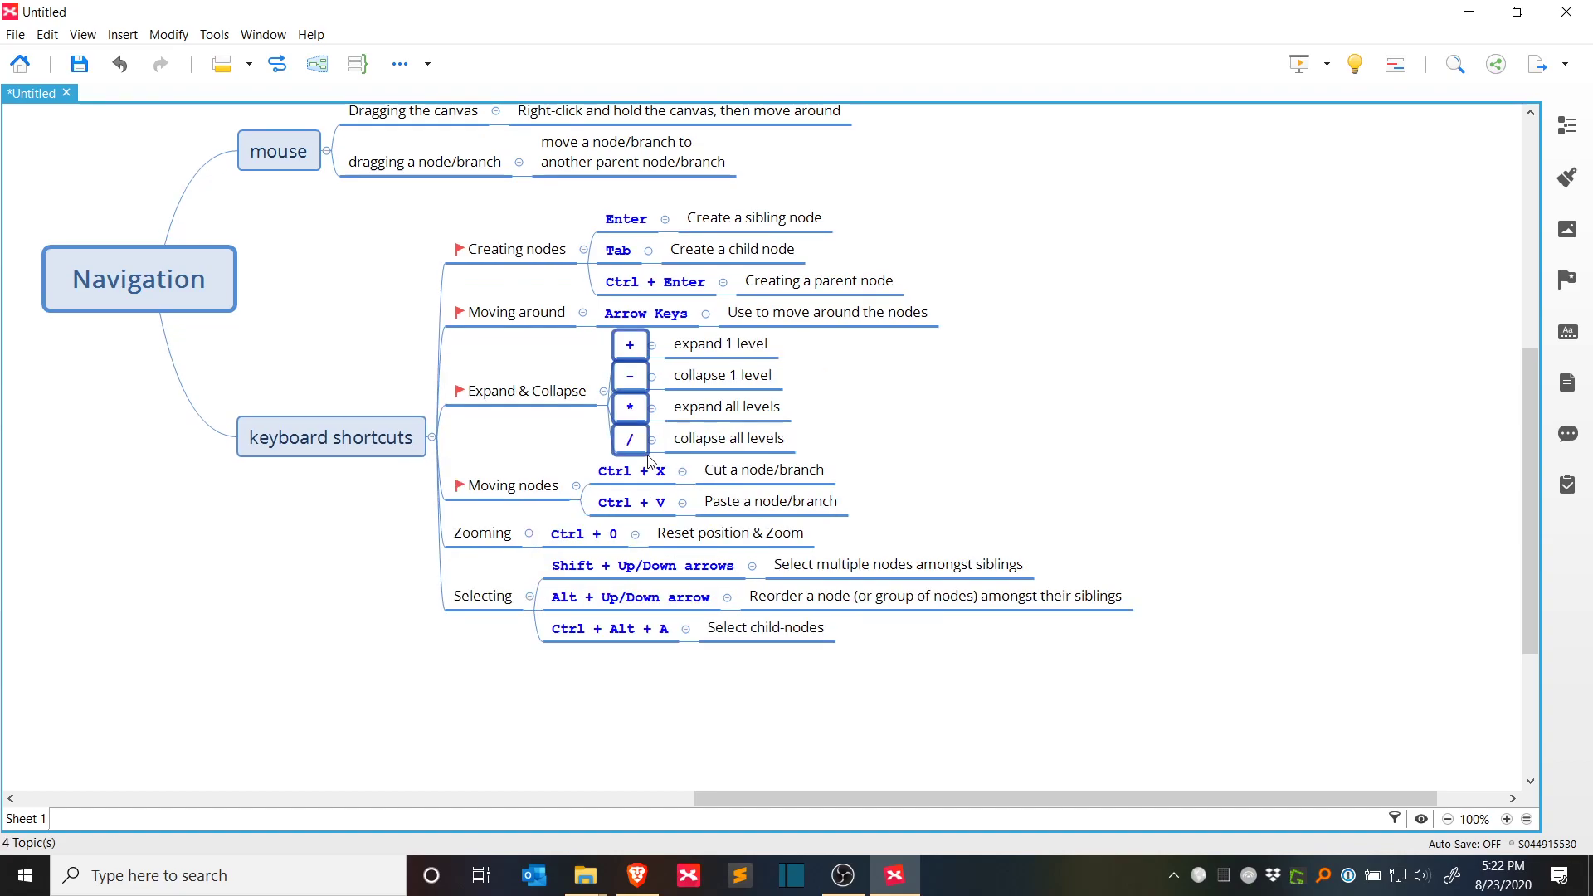
key("Left")
key("Left")
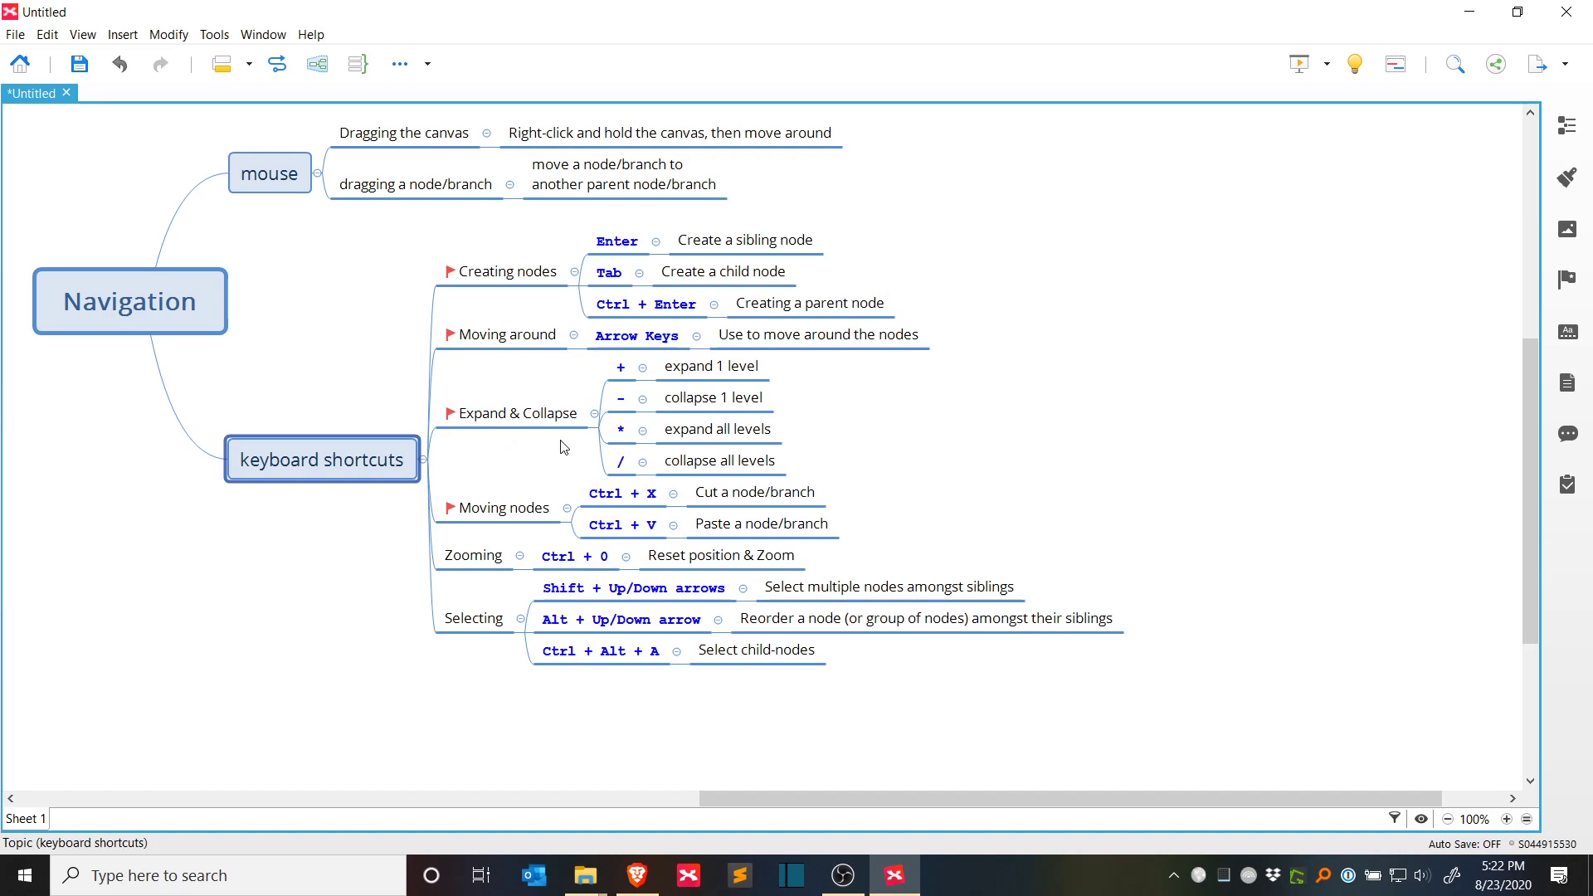
left_click_drag(939, 429, 927, 438)
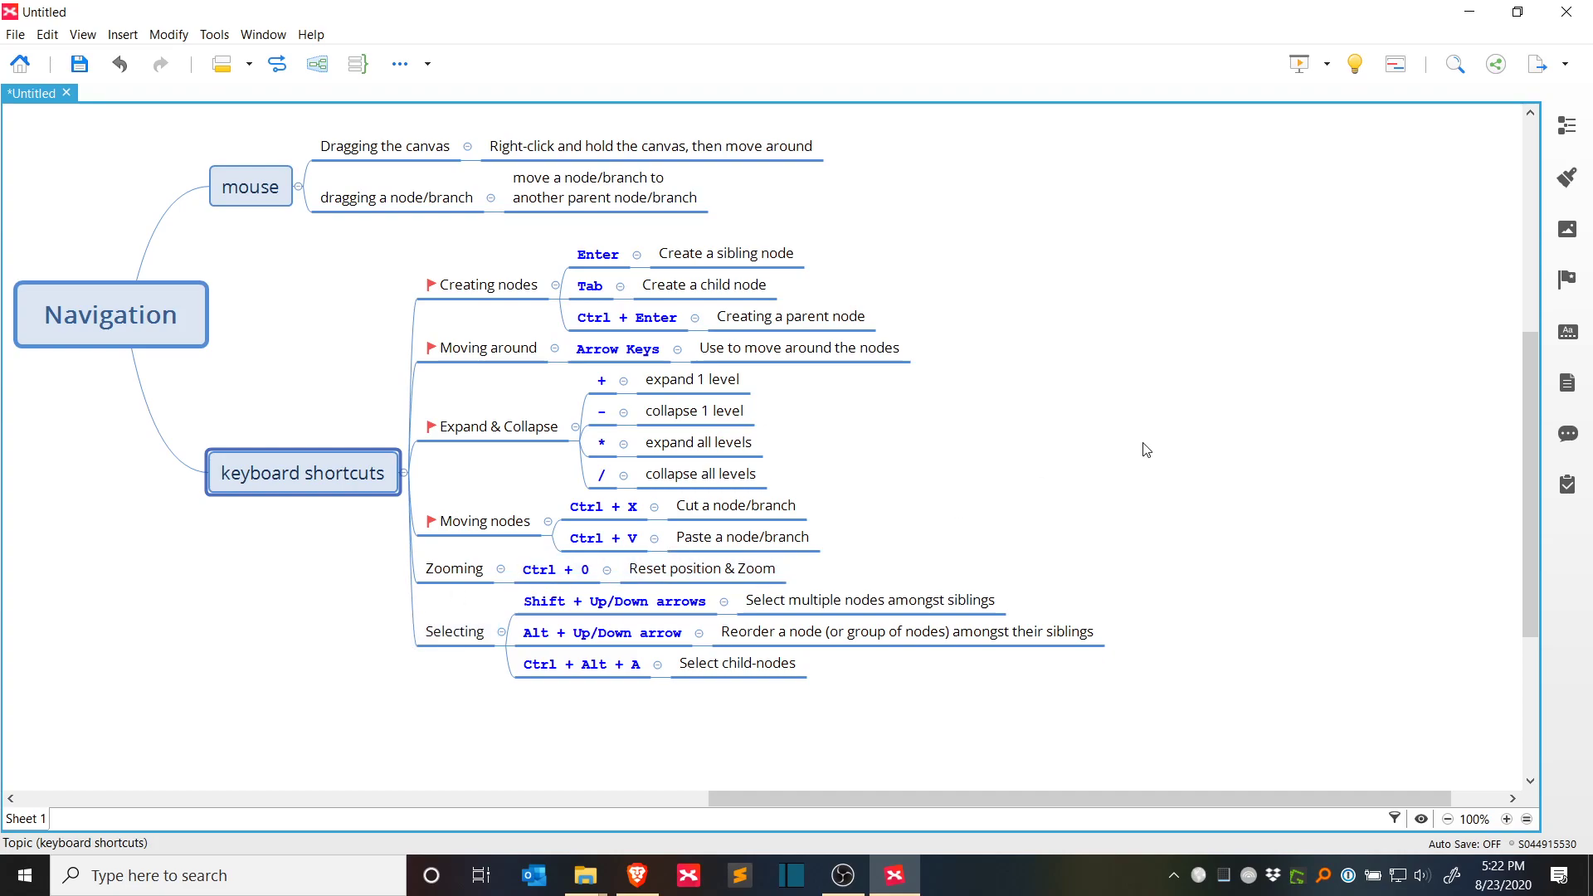
left_click_drag(1036, 499, 1011, 508)
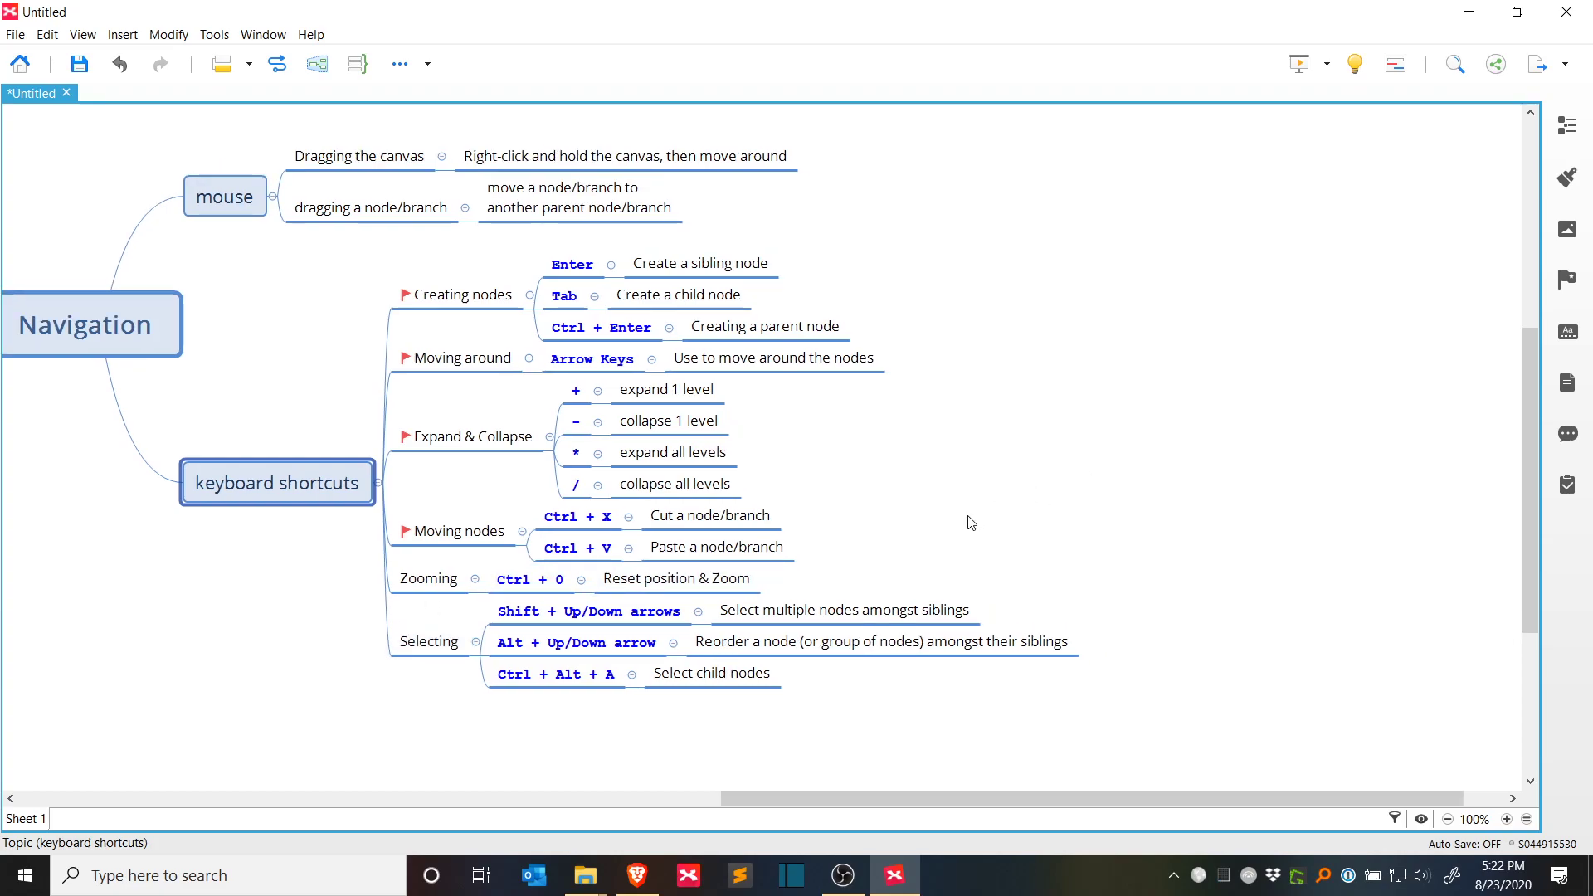
left_click_drag(976, 528, 1003, 543)
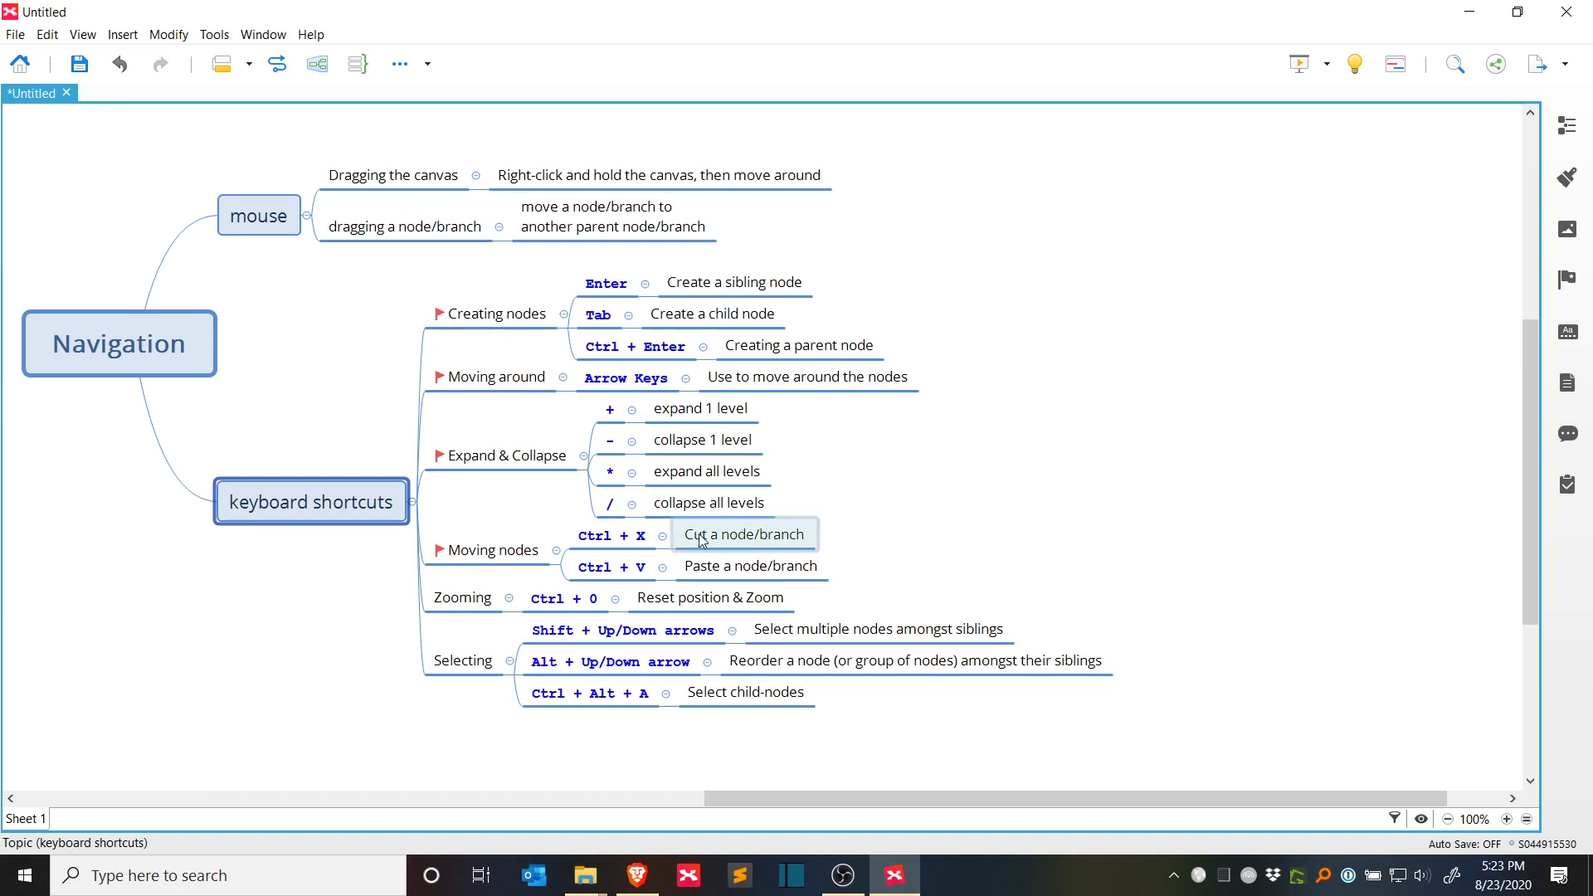
left_click_drag(310, 673, 402, 544)
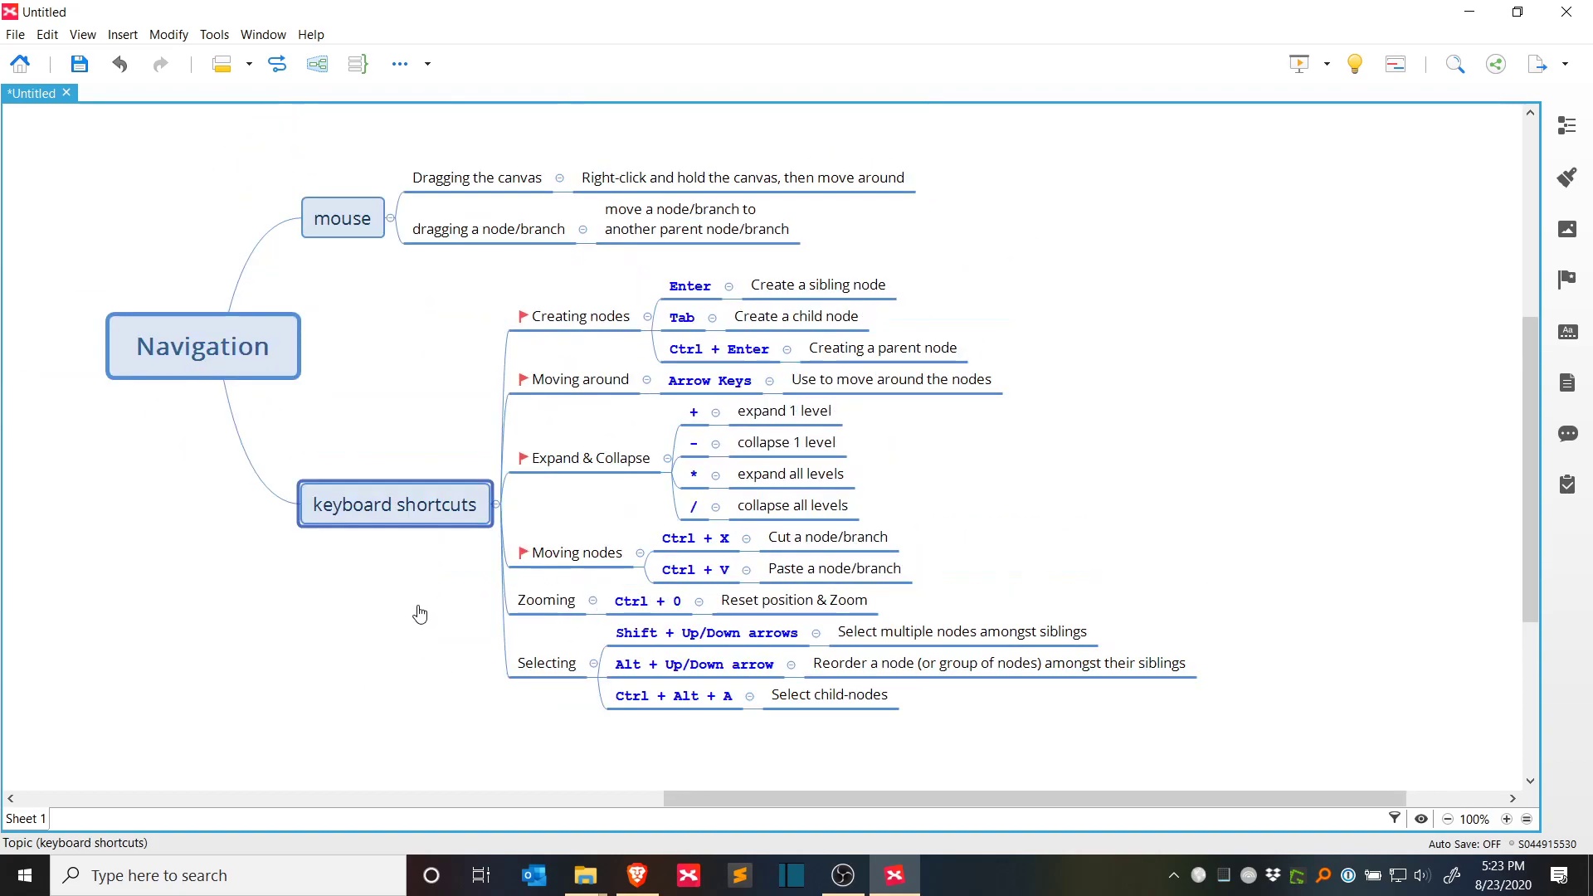